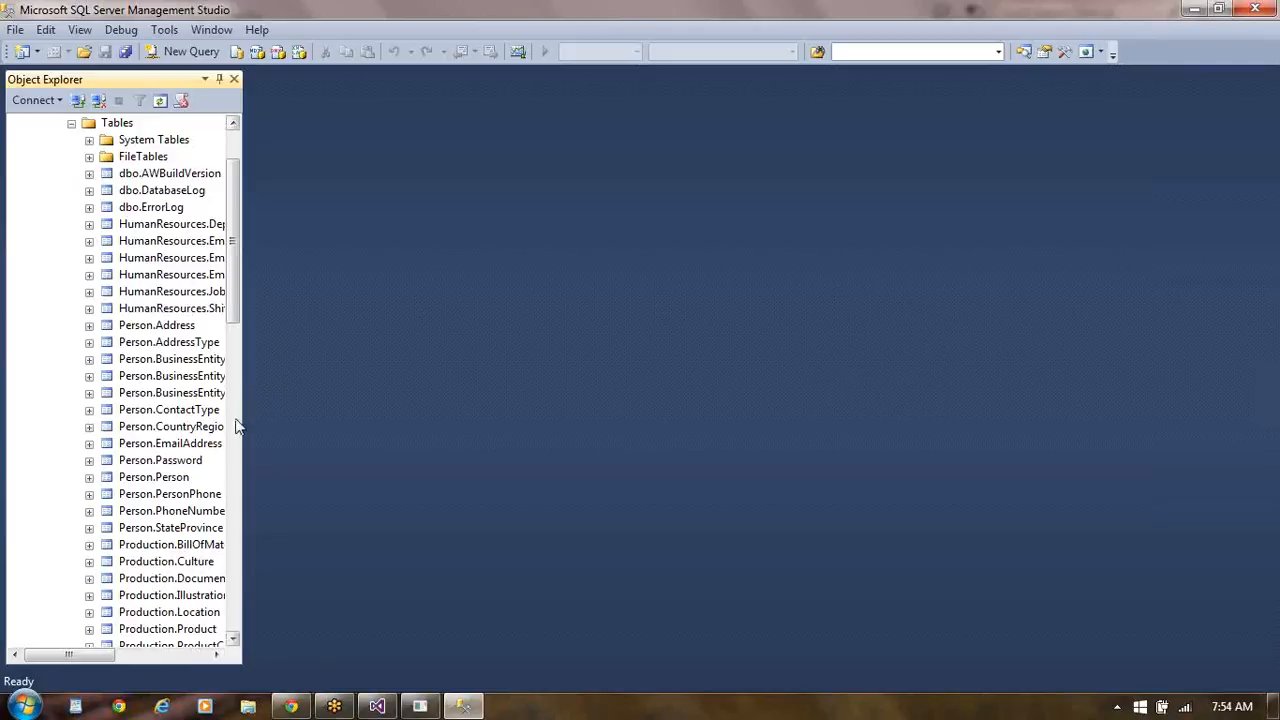
- Query the top 1000 rows of the Person.CountryRegion table, accepting the package-load warning
left_click(171, 431)
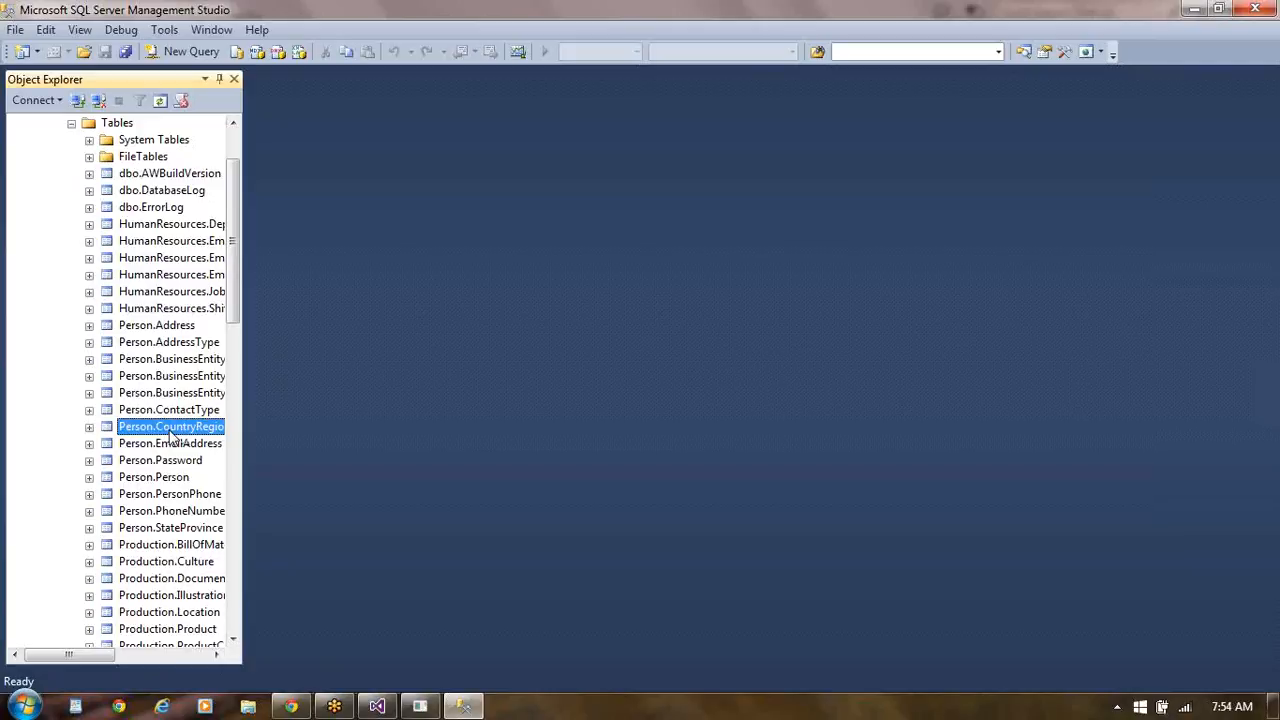
right_click(171, 435)
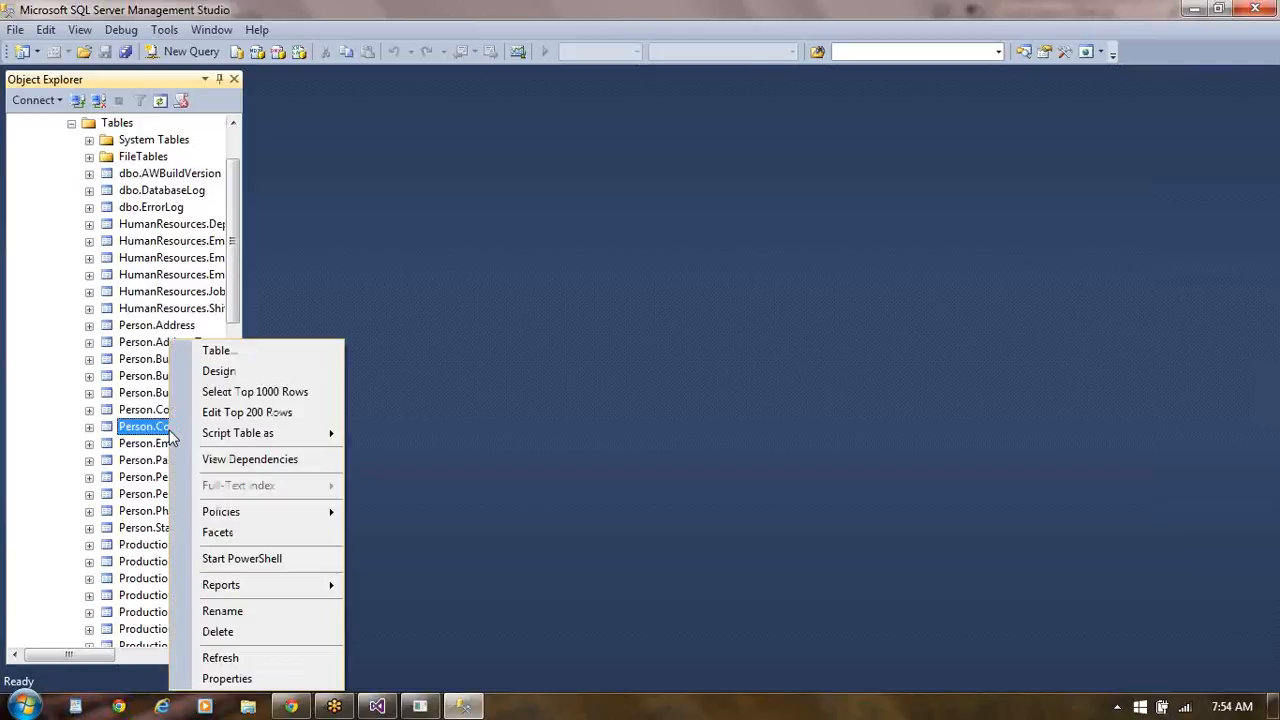
left_click(288, 395)
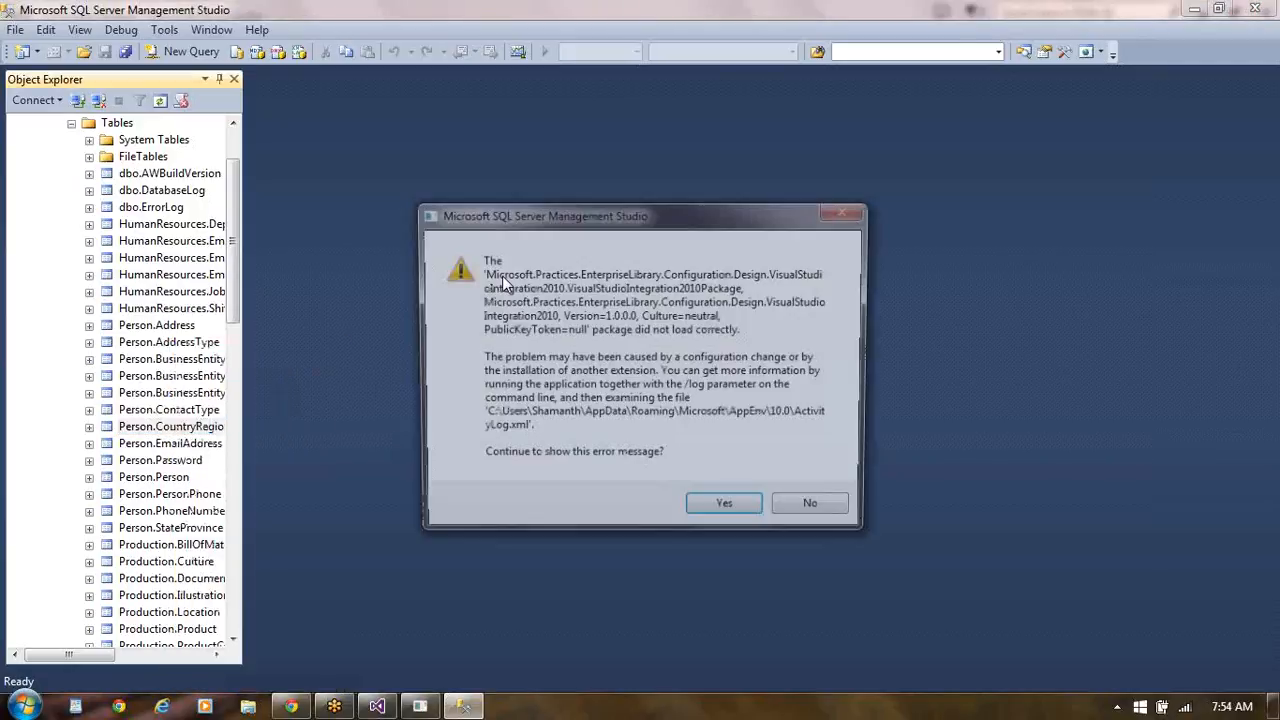
left_click(728, 512)
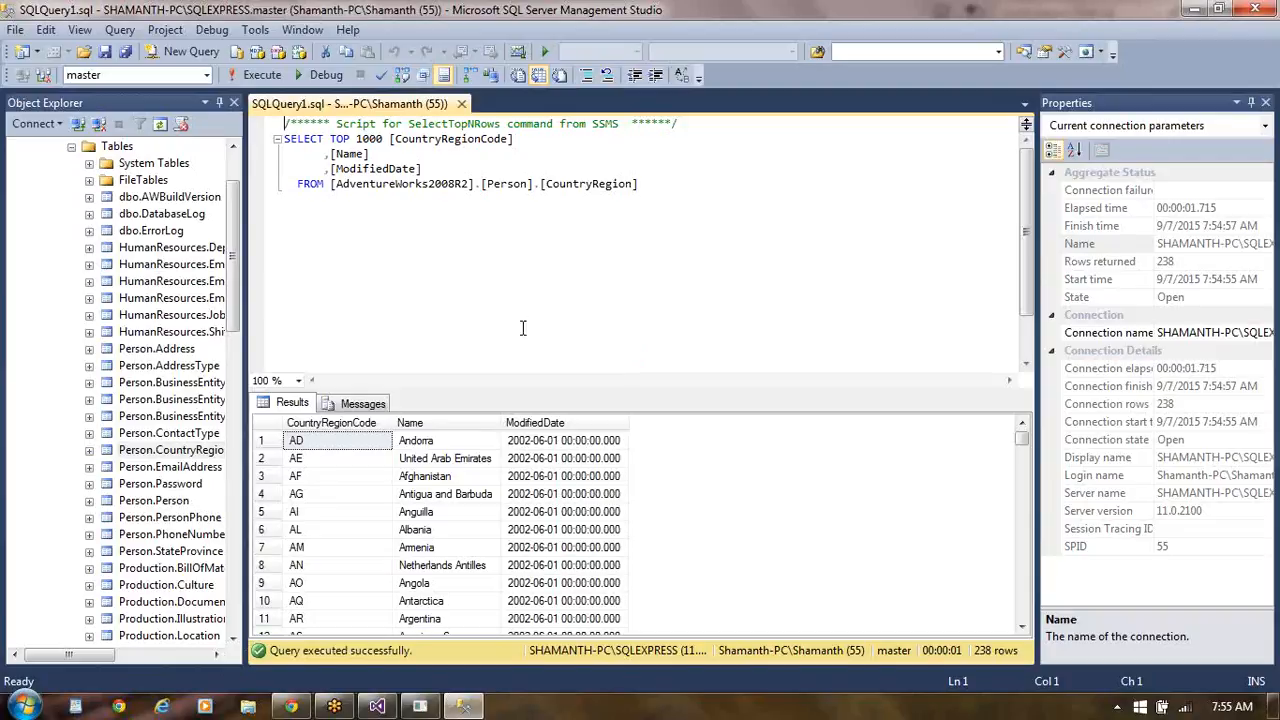
left_click(213, 458)
key("F2")
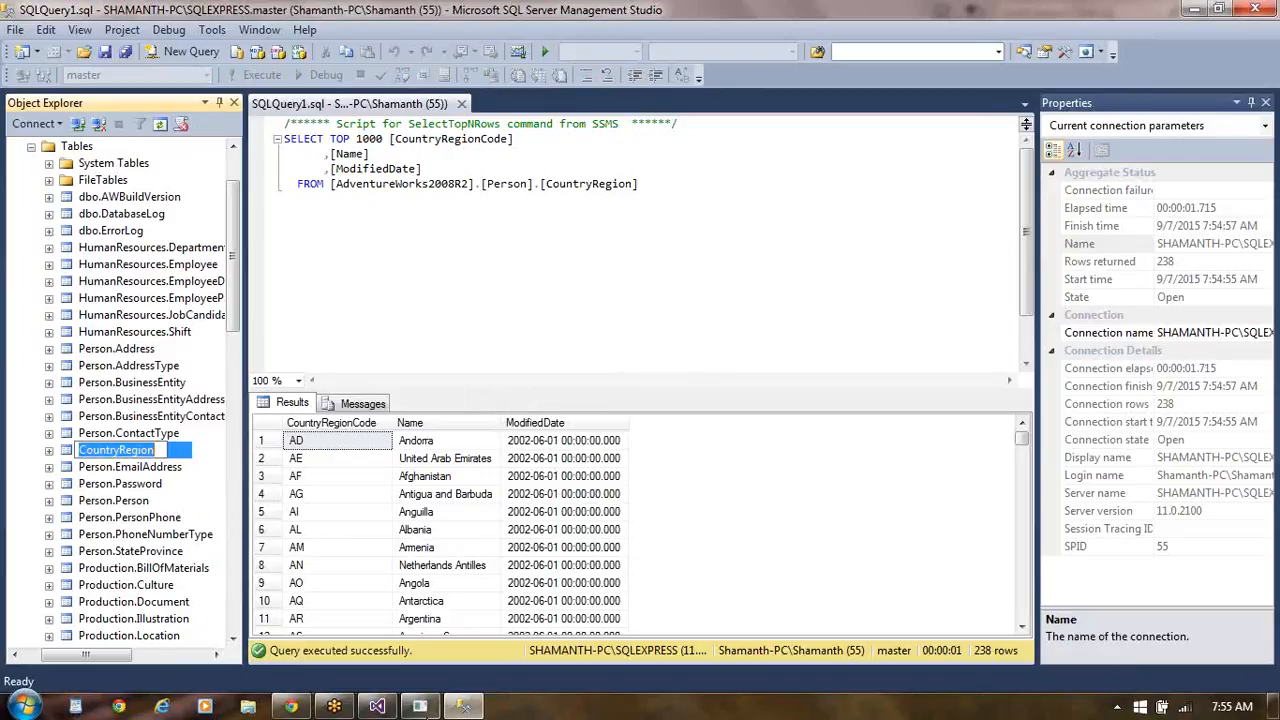
- Switch to Visual Studio and run the MainReport preview with the CRC parameter set to AD
mouse_move(425, 708)
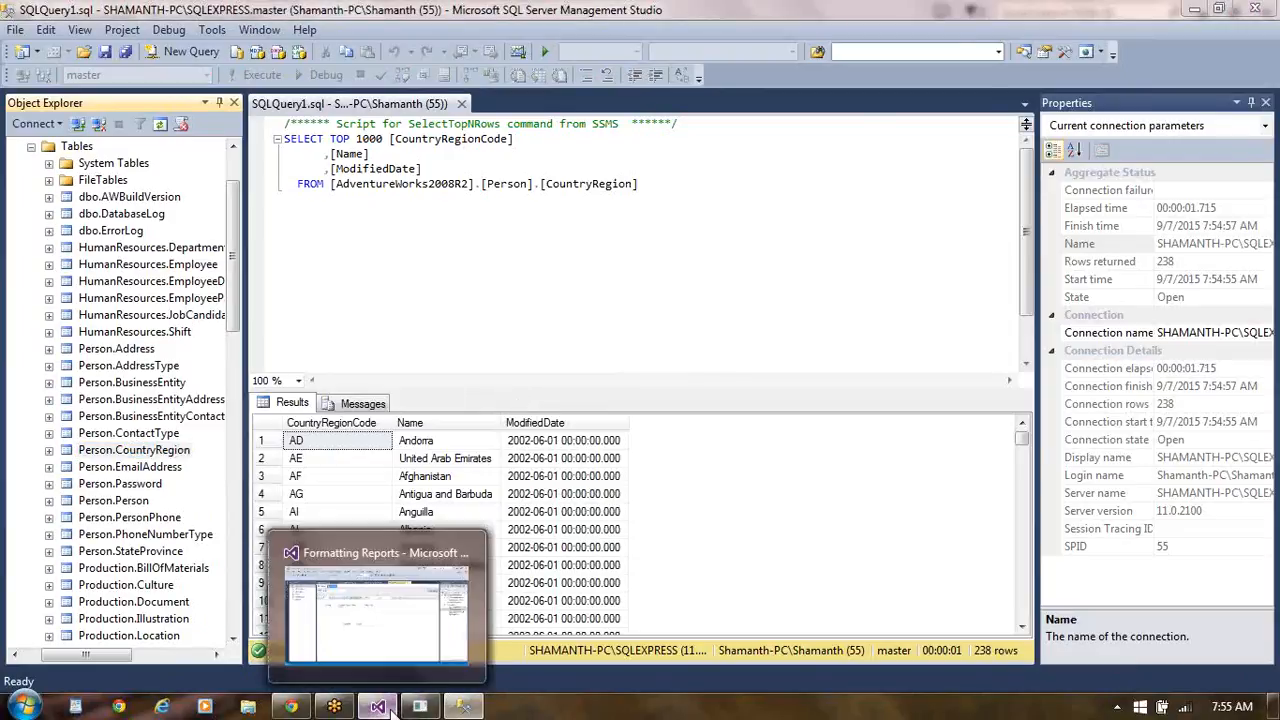
left_click(390, 640)
left_click(307, 168)
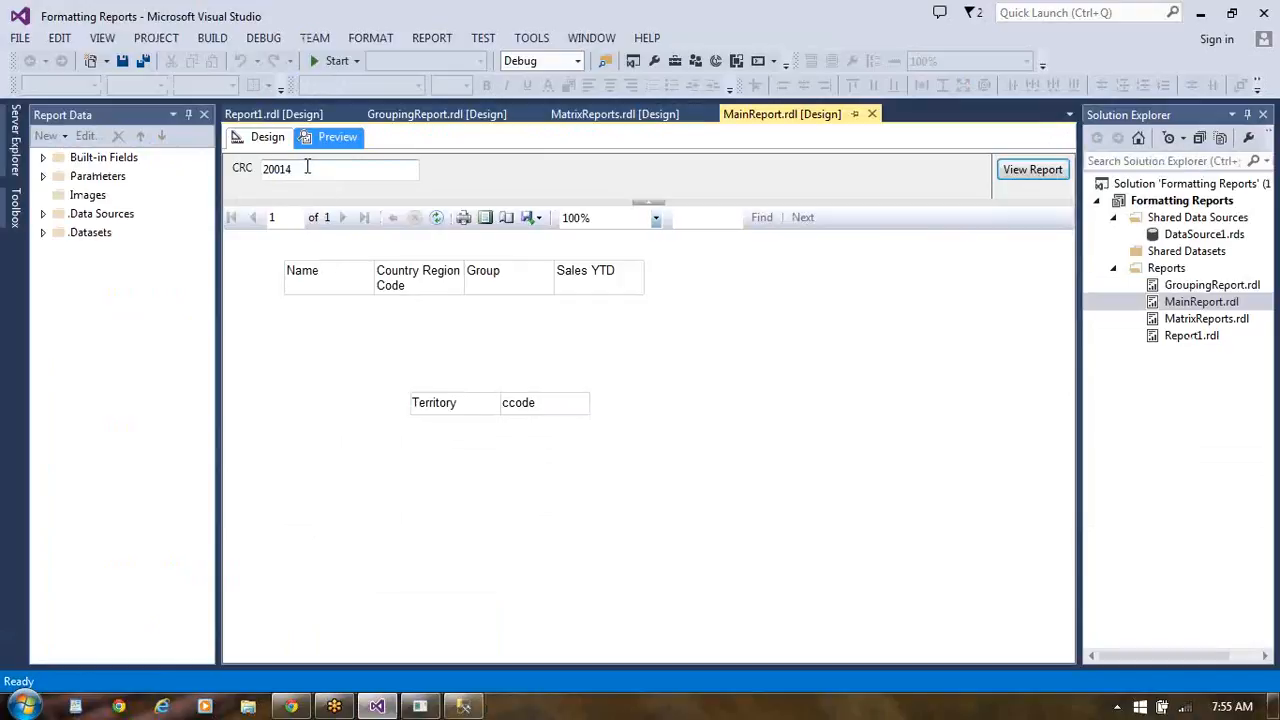
key("BackSpace")
key("BackSpace")
key("BackSpace")
key("BackSpace")
key("BackSpace")
type("AD")
left_click(1040, 172)
- Check the country codes in the SQL Server Management Studio results and rerun the MainReport preview in Visual Studio with CRC set to US
left_click(463, 707)
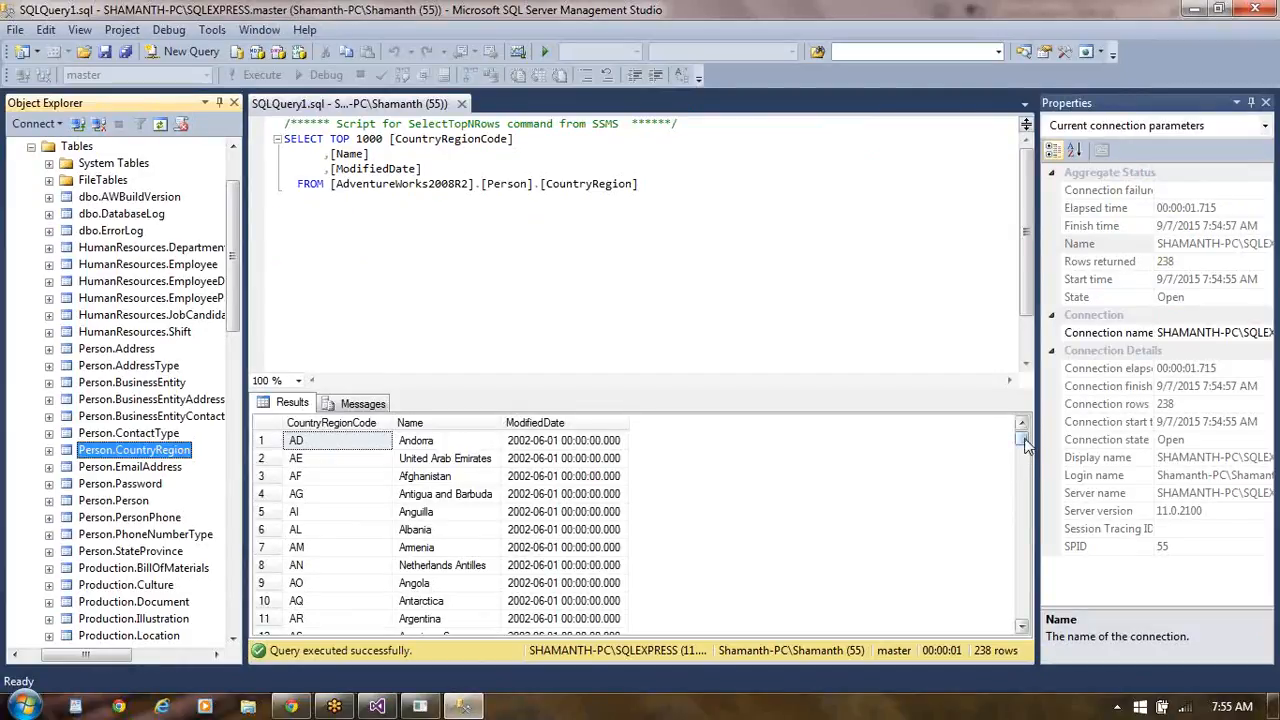
left_click_drag(1025, 445, 1025, 550)
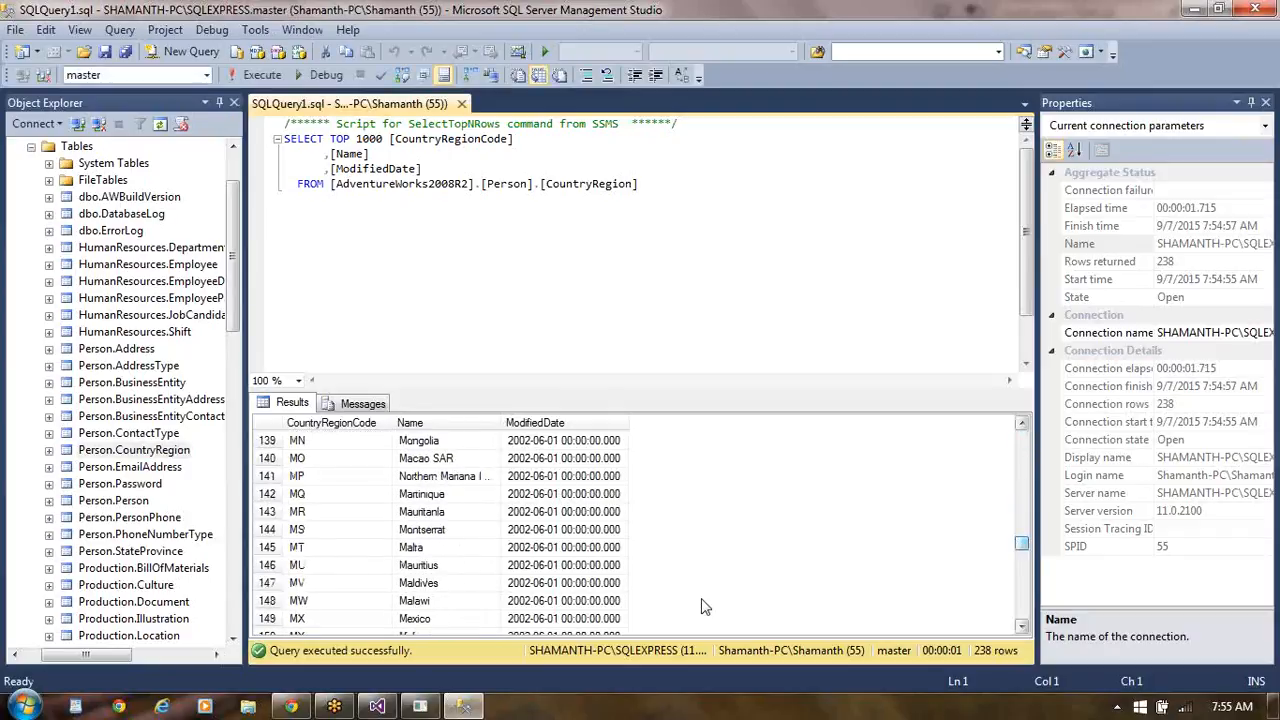
left_click(380, 708)
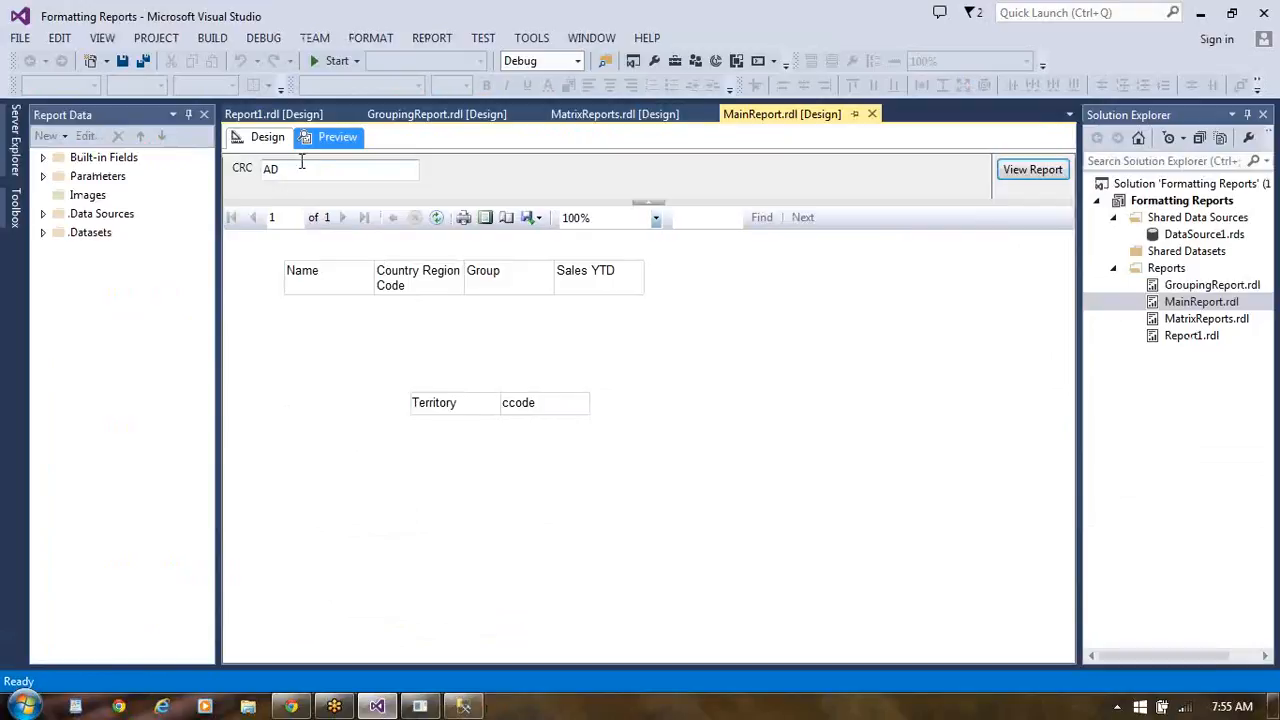
left_click(288, 169)
key("BackSpace")
key("BackSpace")
type("US")
left_click(1054, 180)
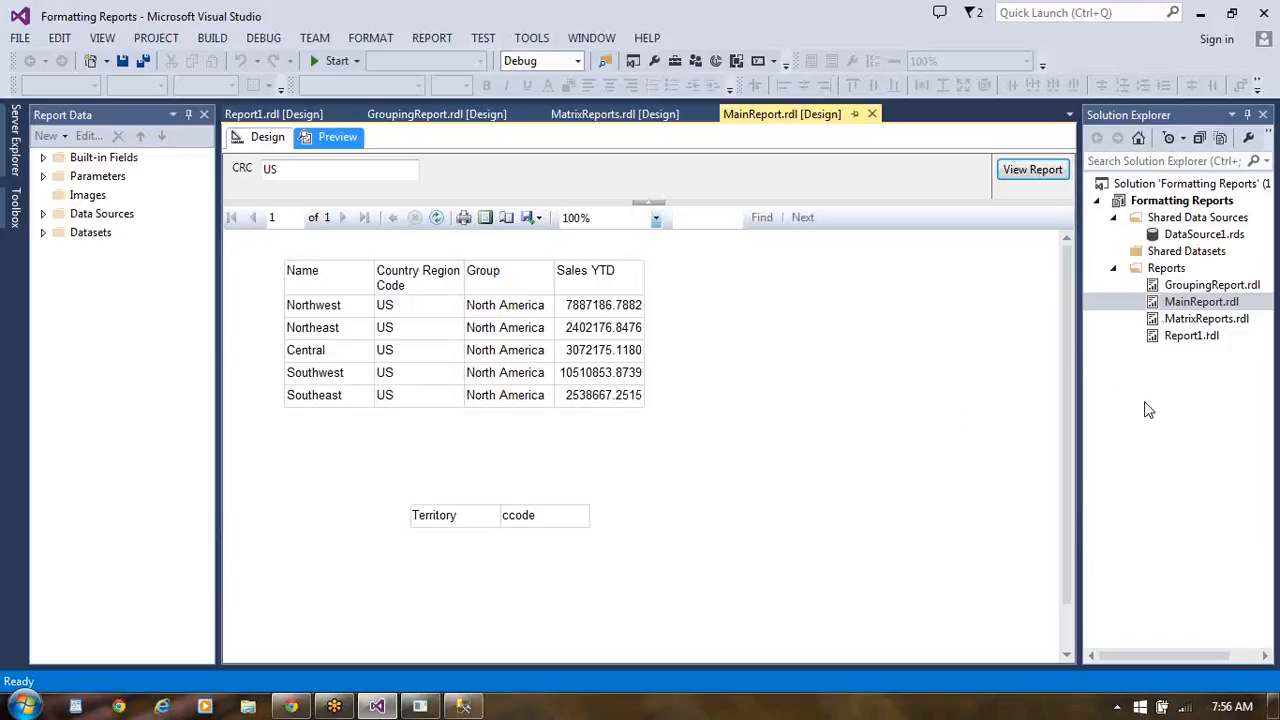
- Open the MatrixReports.rdl report and examine the query of DataSet1, including its CountryRegionCode filter
left_click(1185, 408)
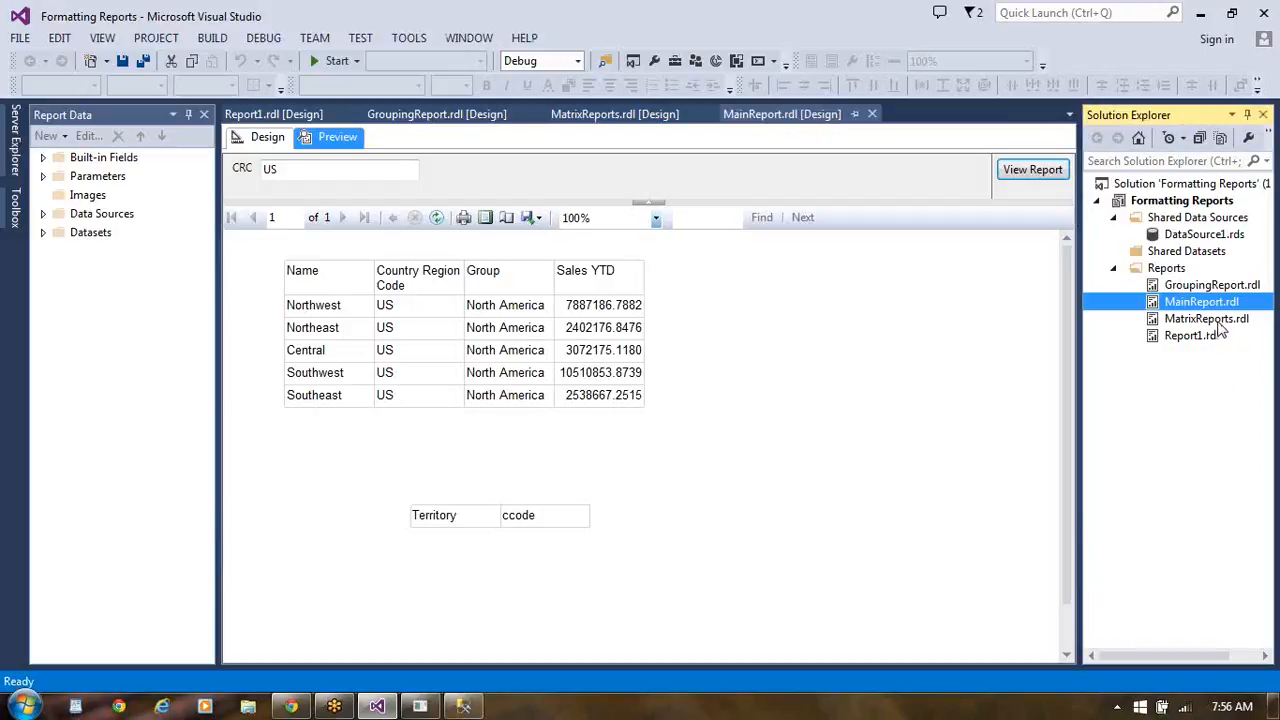
double_click(1219, 323)
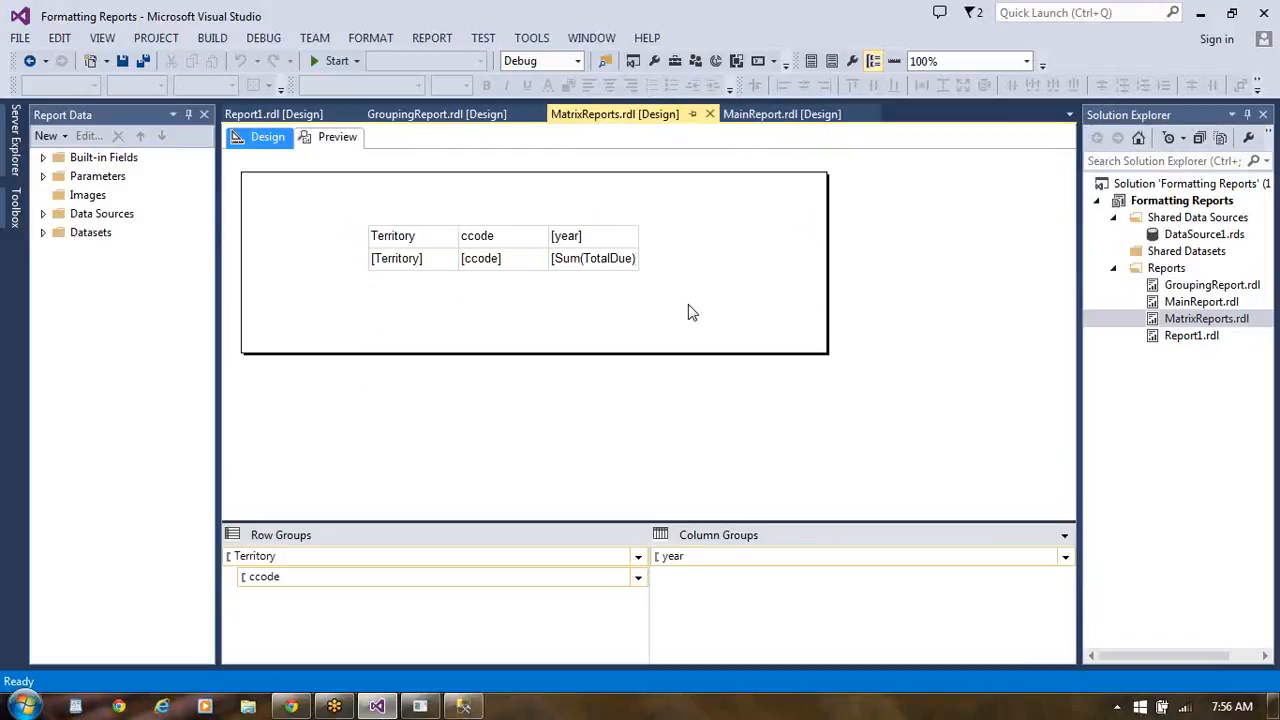
left_click(43, 233)
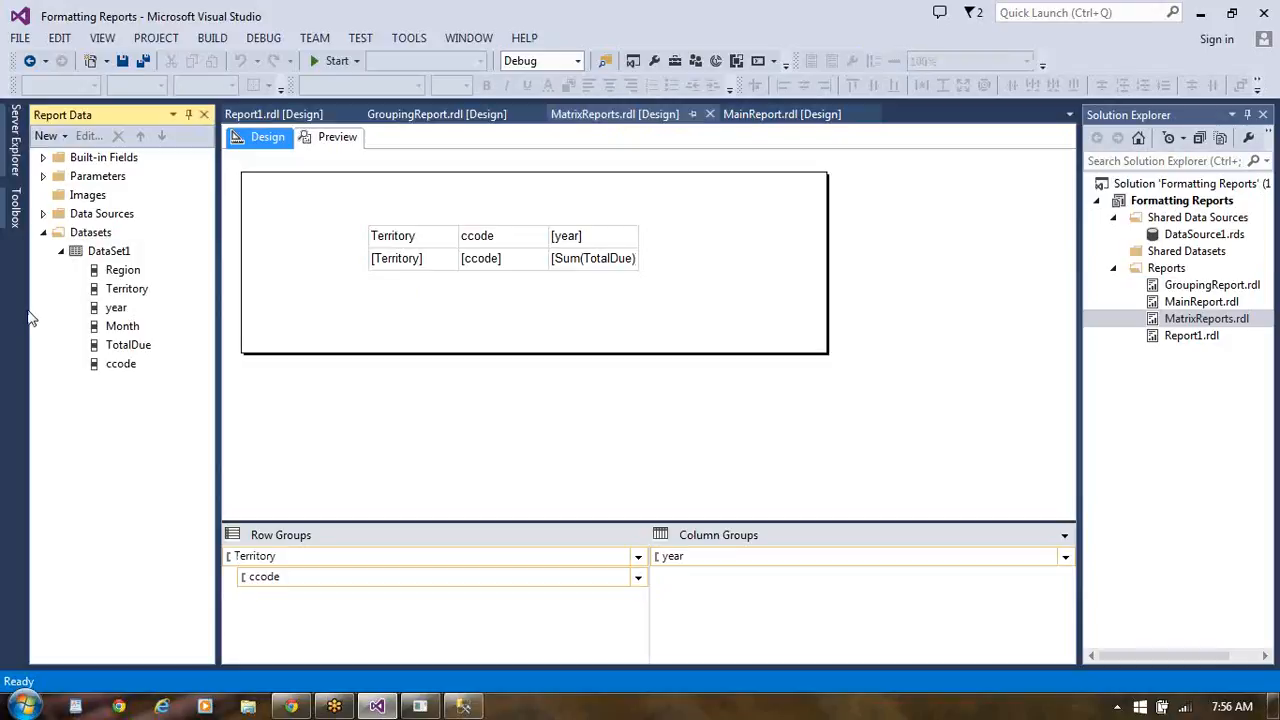
double_click(117, 255)
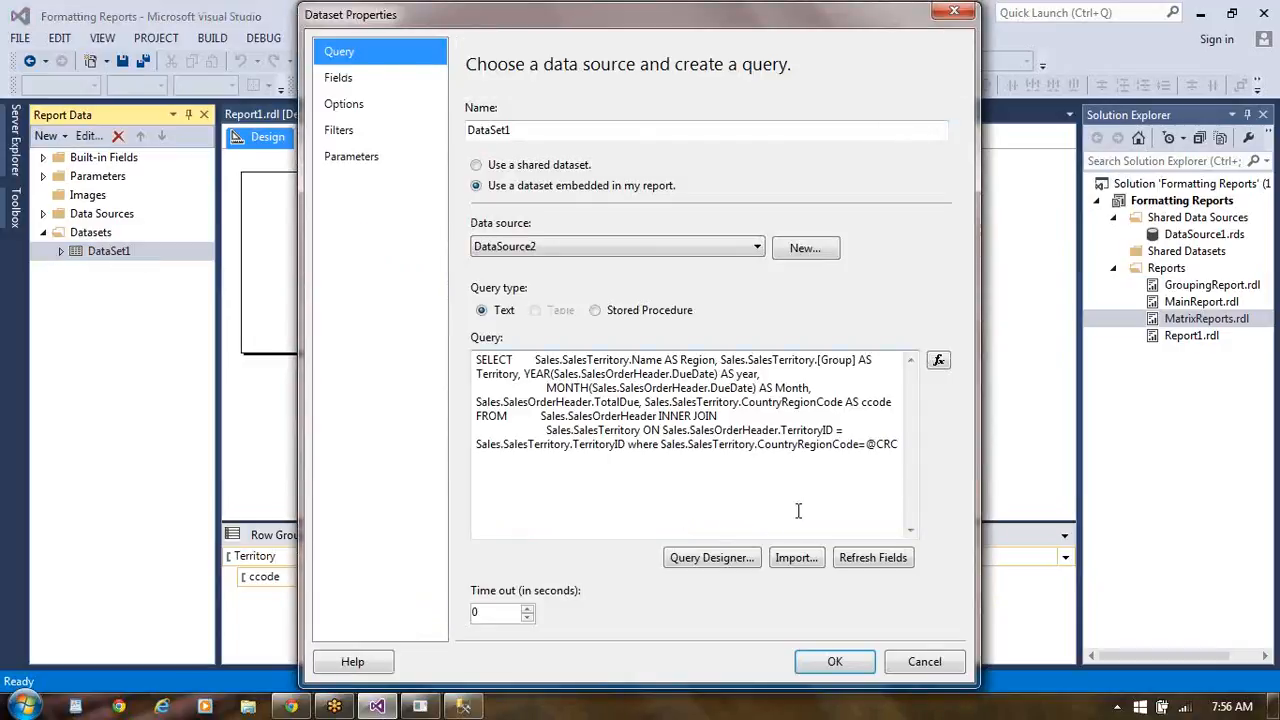
left_click(862, 446)
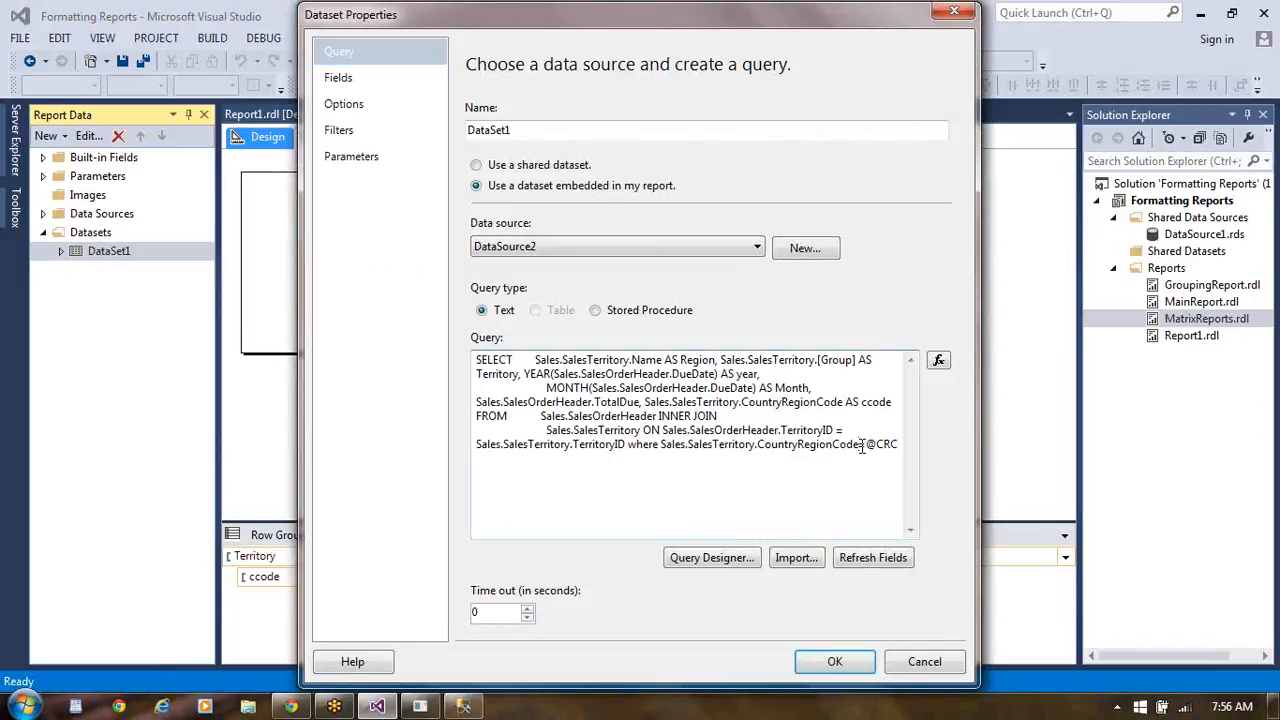
left_click(850, 661)
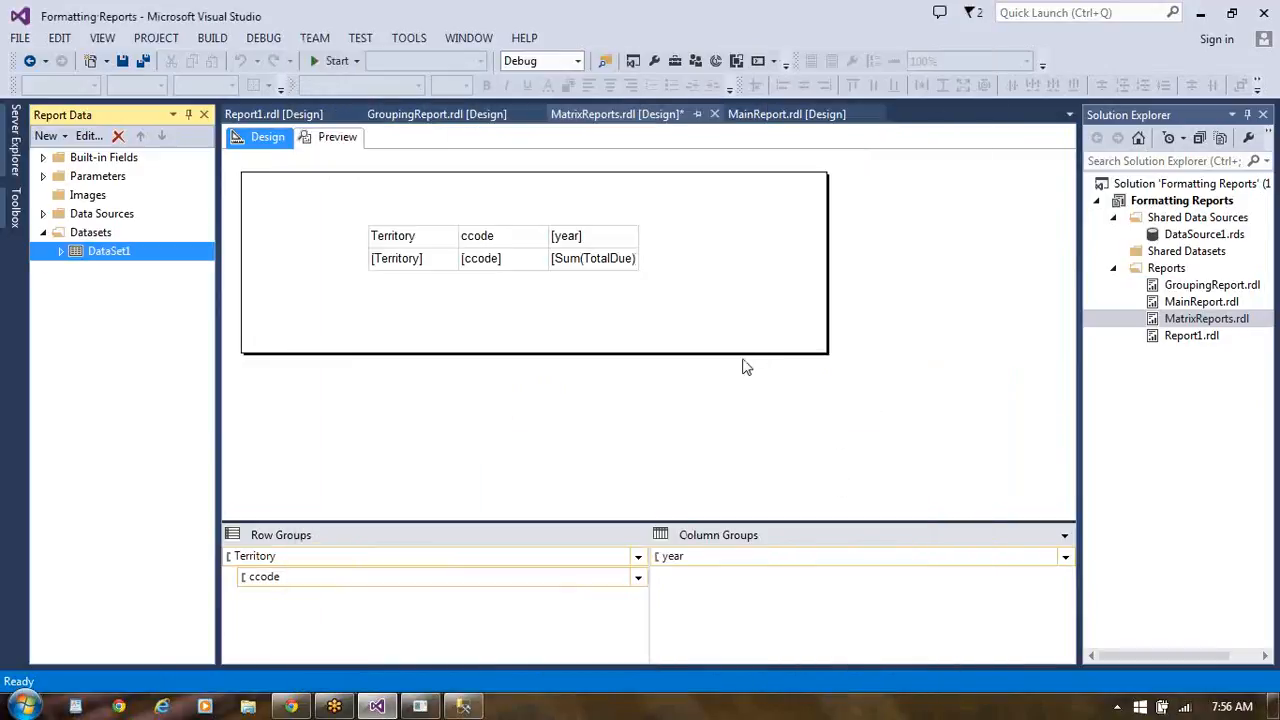
- Return to the MainReport.rdl design and inspect the parameters passed to the MatrixReports subreport, leaving its properties without changes
double_click(1198, 303)
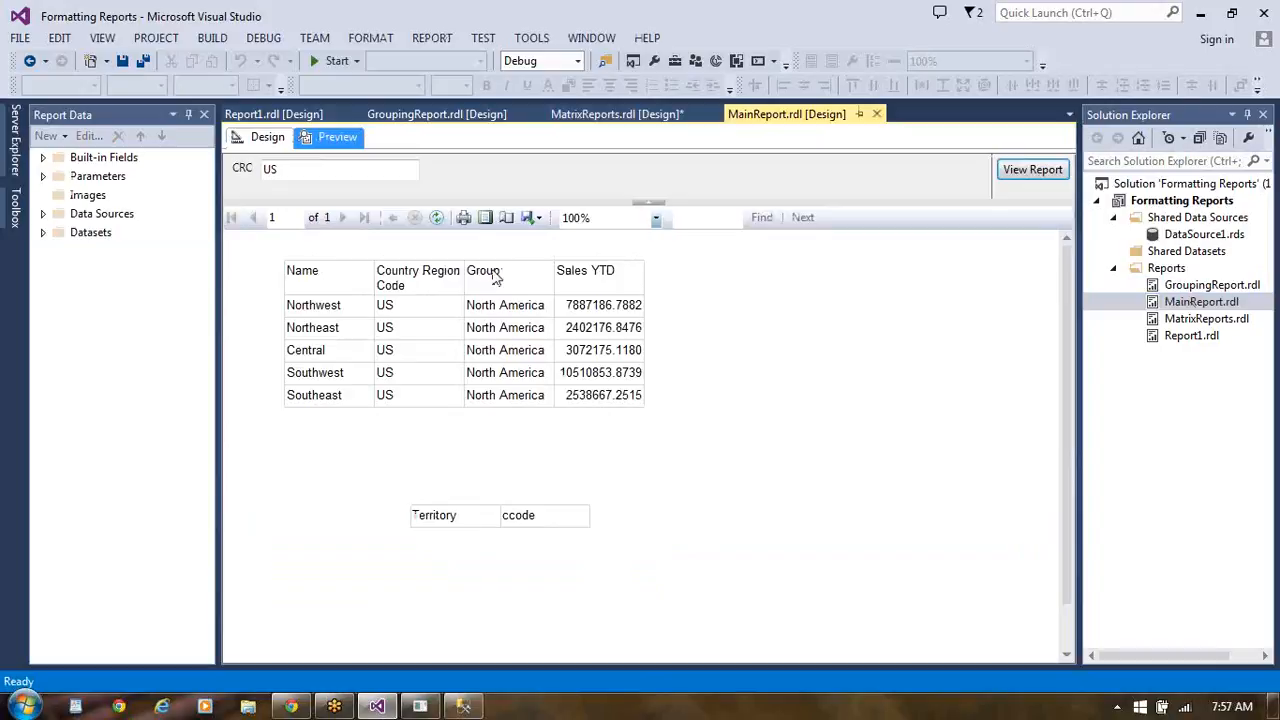
left_click(263, 138)
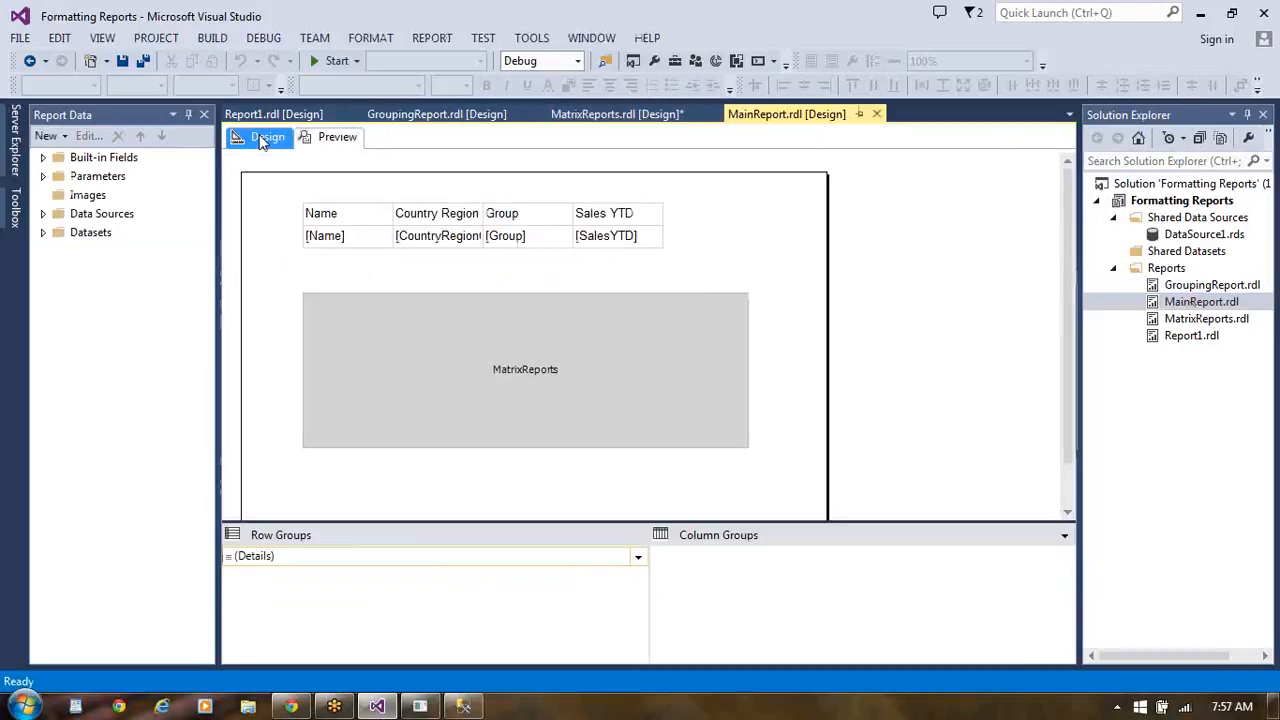
left_click(564, 329)
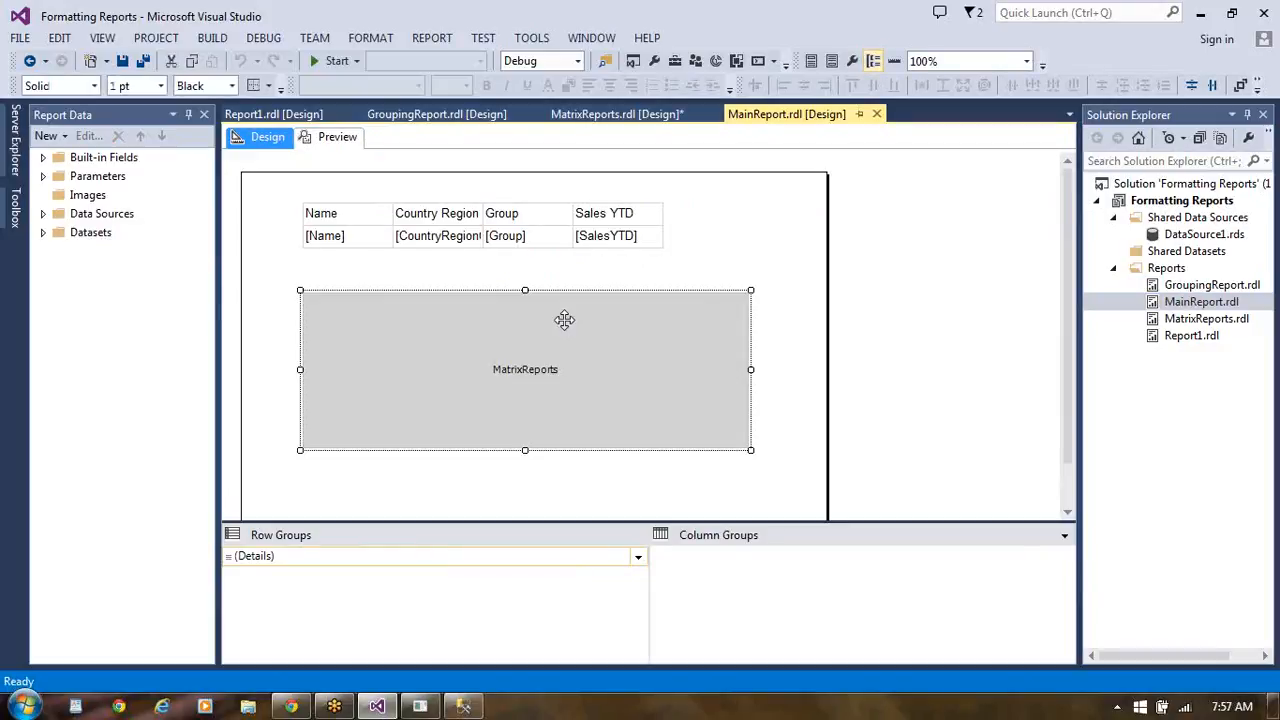
right_click(420, 376)
left_click(475, 533)
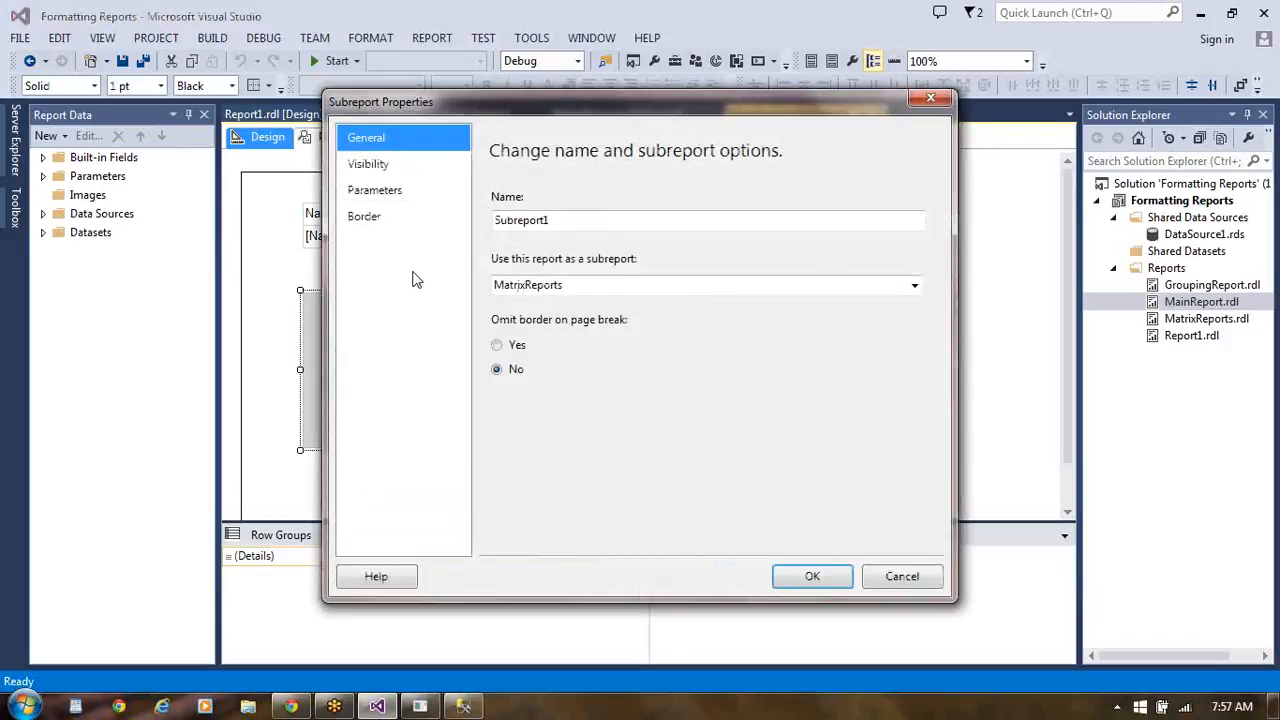
left_click(396, 201)
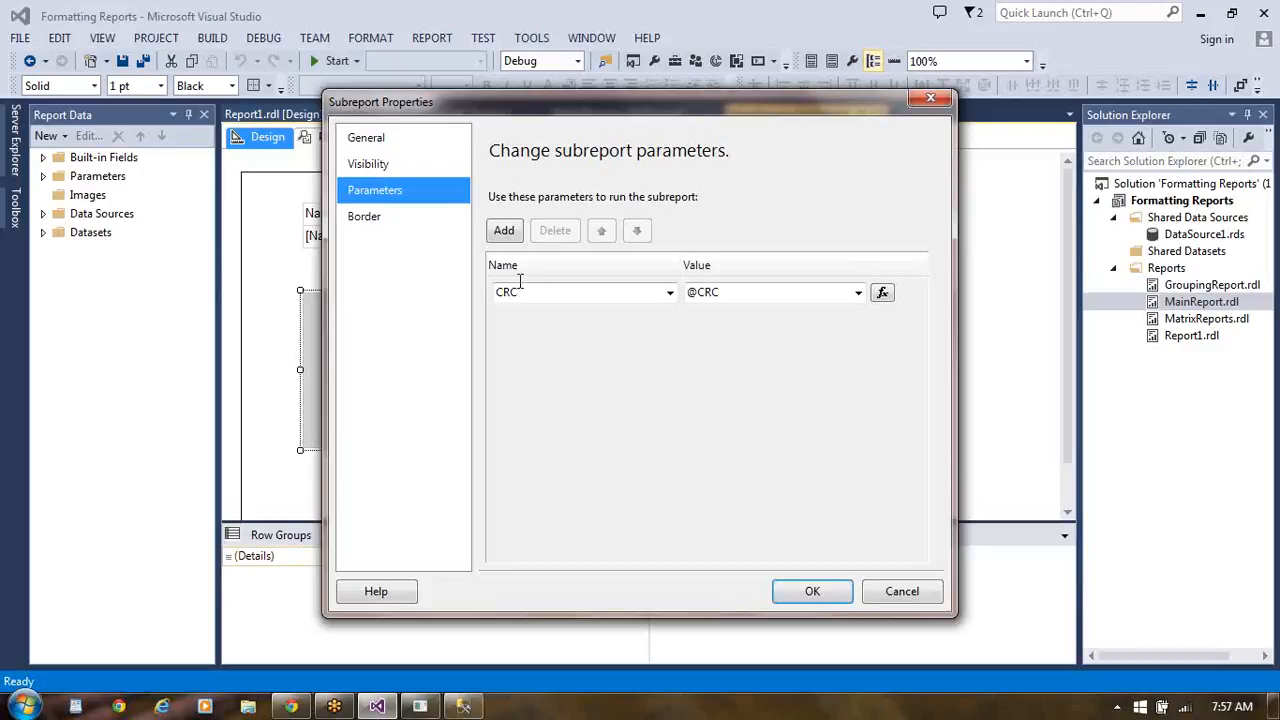
left_click(904, 591)
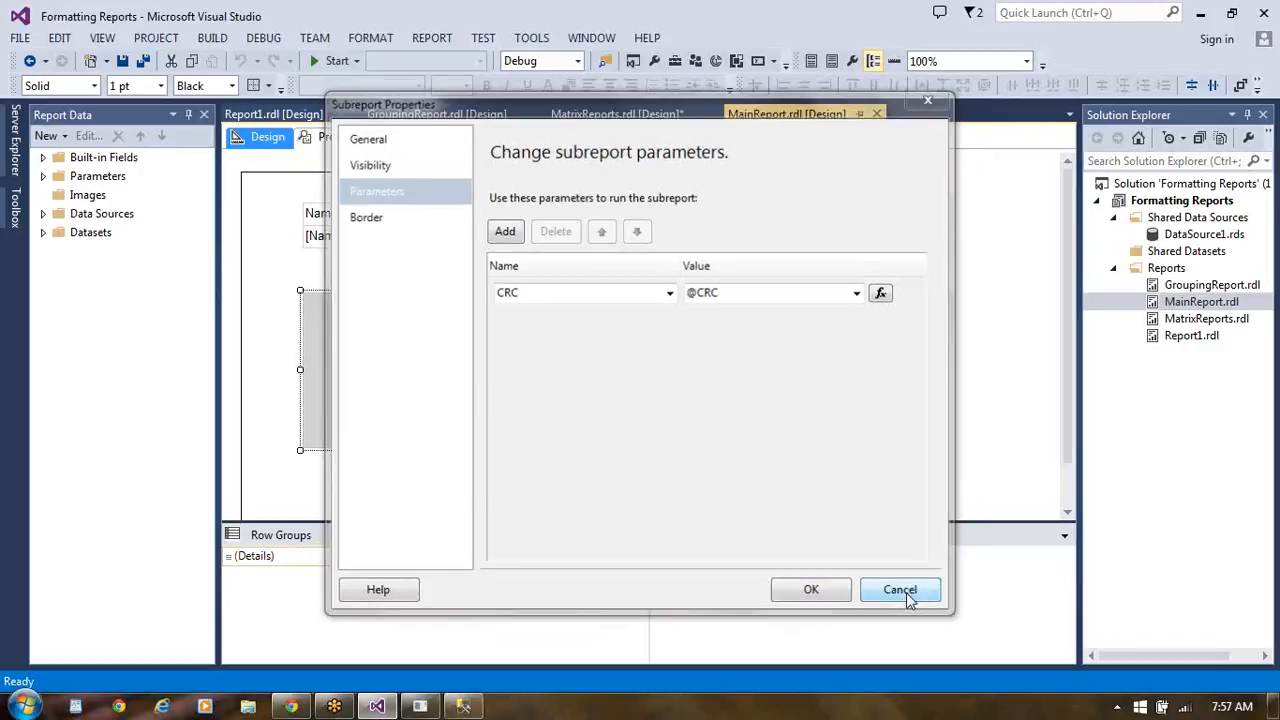
left_click(555, 229)
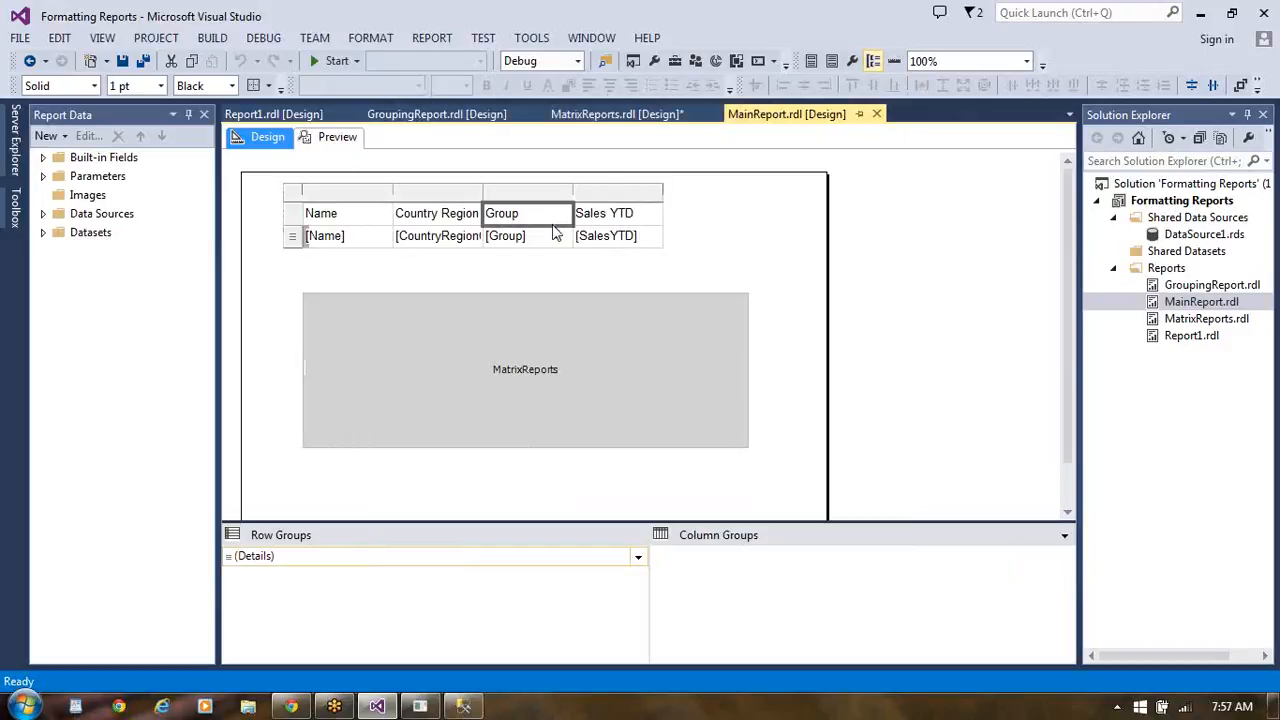
left_click(292, 196)
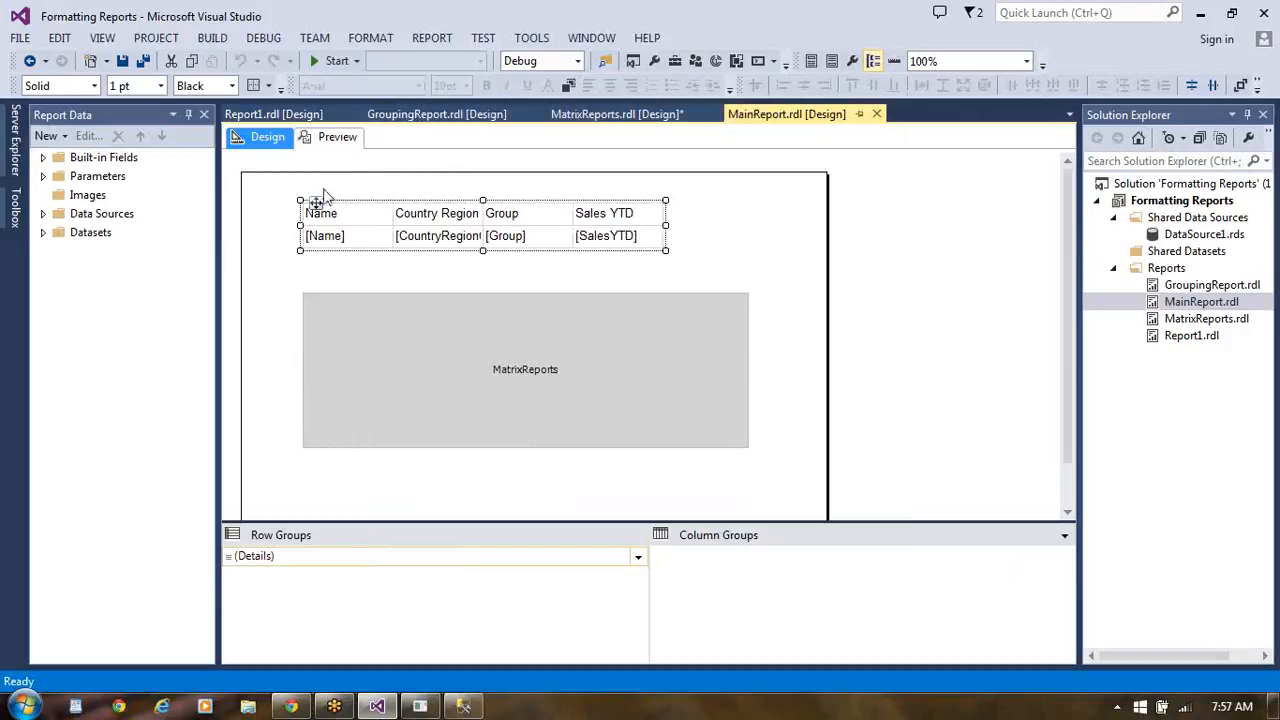
left_click(282, 204)
right_click(284, 205)
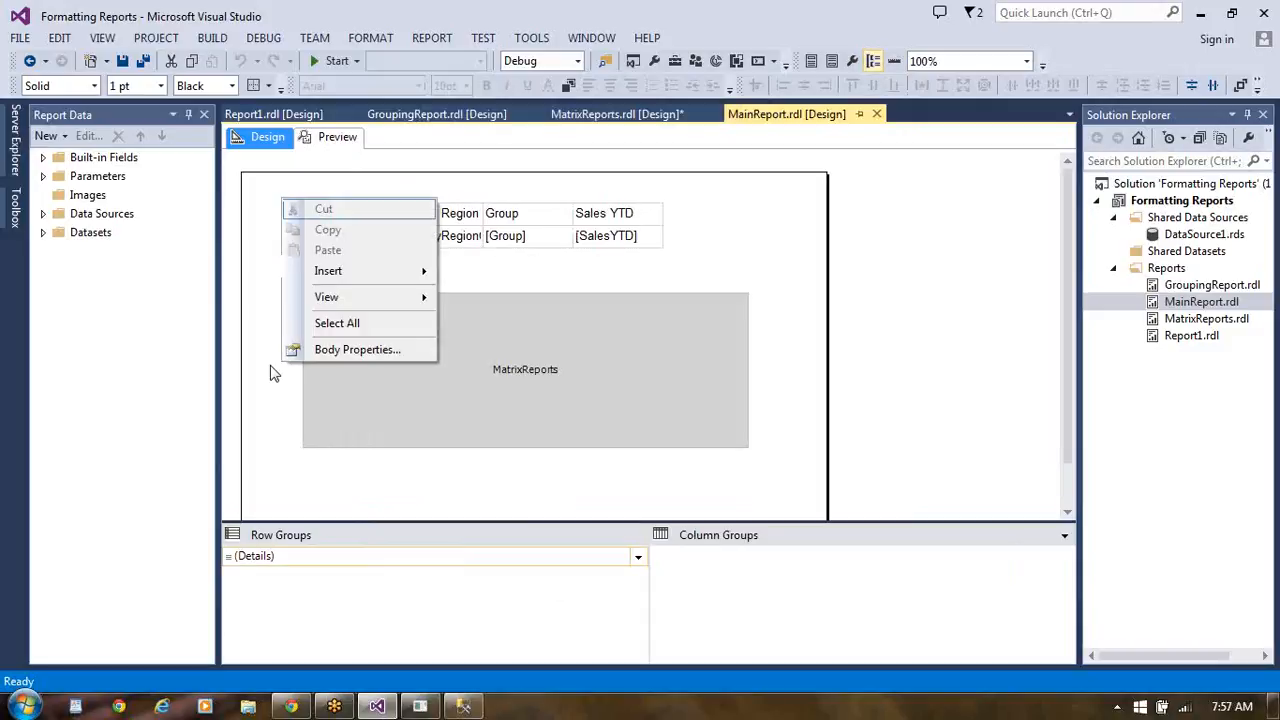
left_click(258, 220)
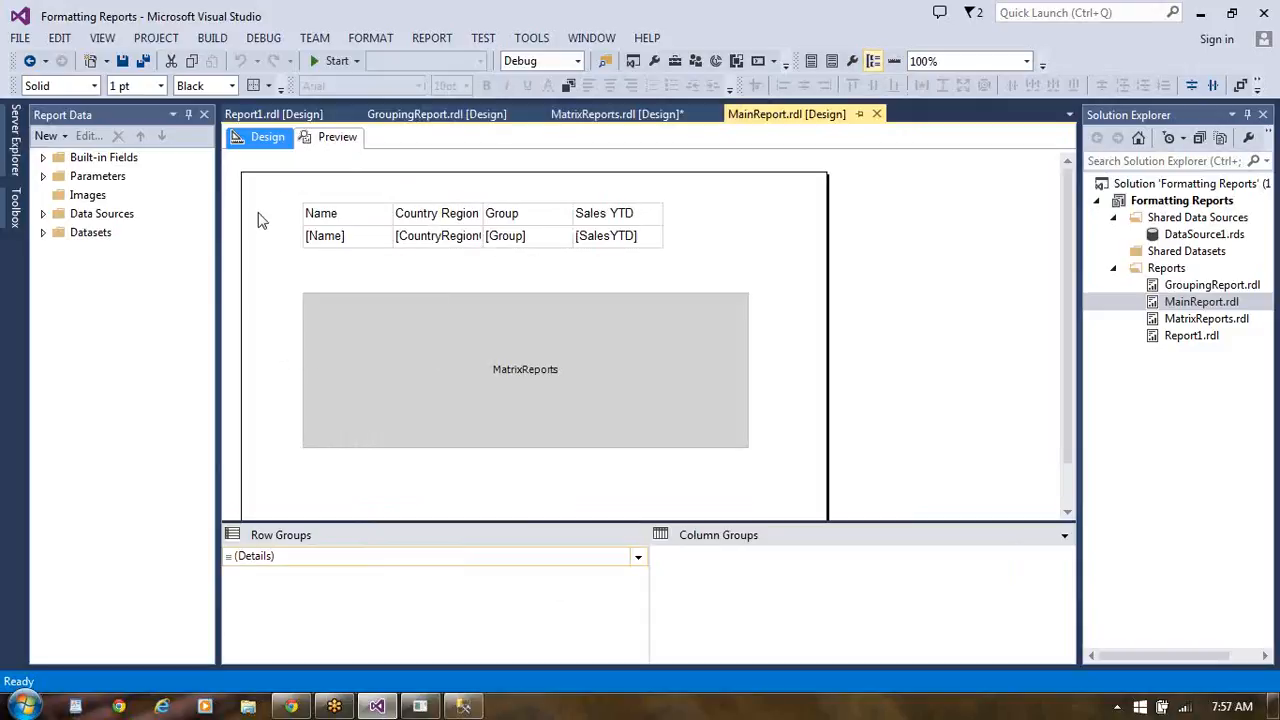
right_click(278, 225)
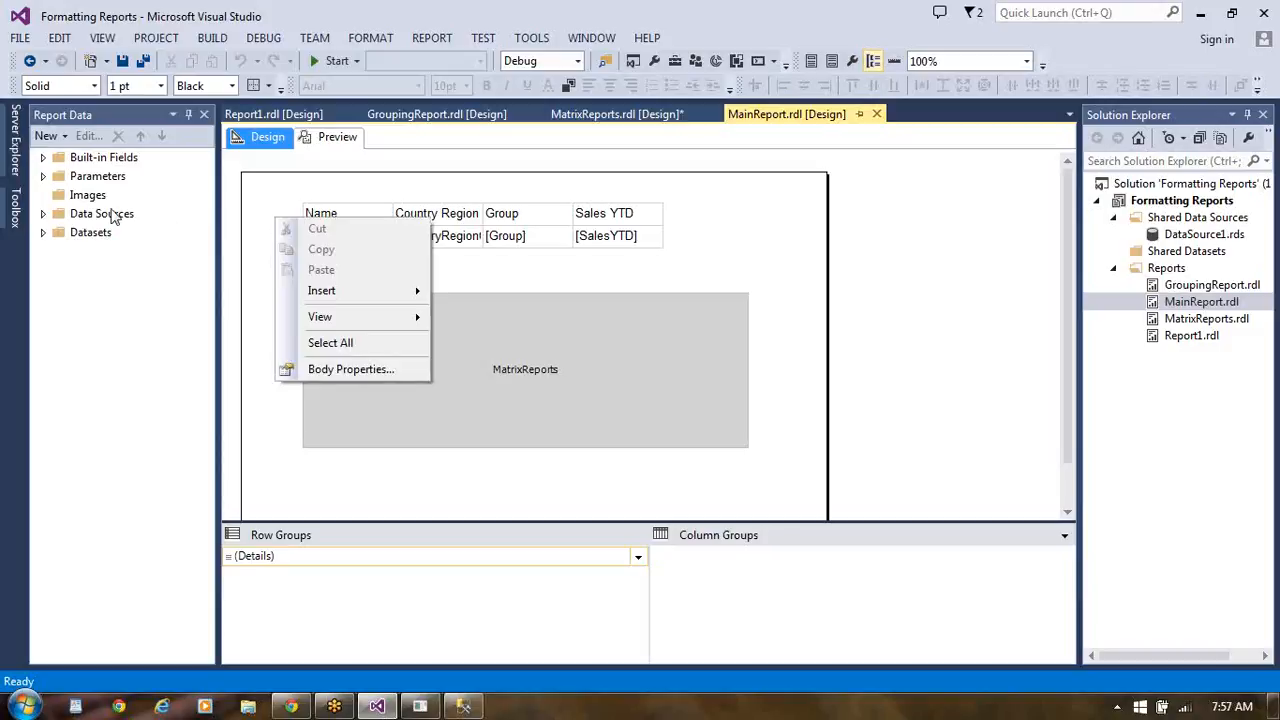
- Compare the report parameters defined in MainReport.rdl with those in MatrixReports.rdl
left_click(43, 176)
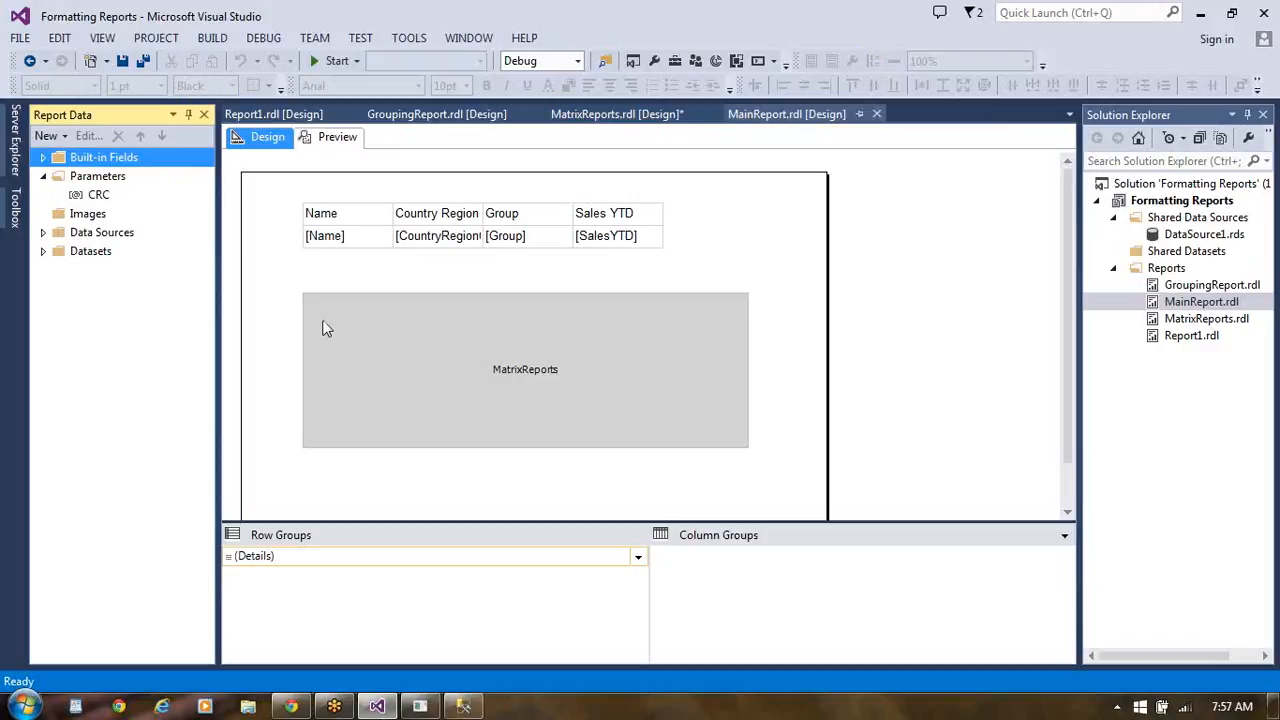
left_click(372, 364)
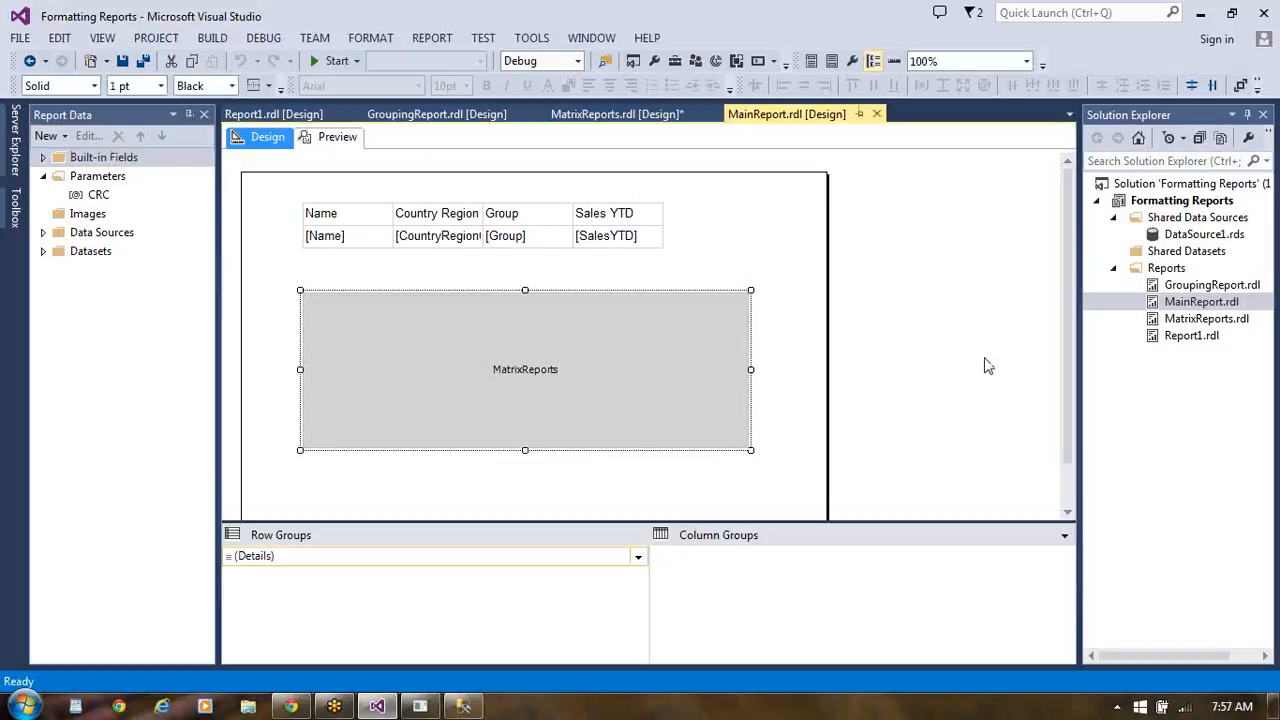
double_click(1195, 320)
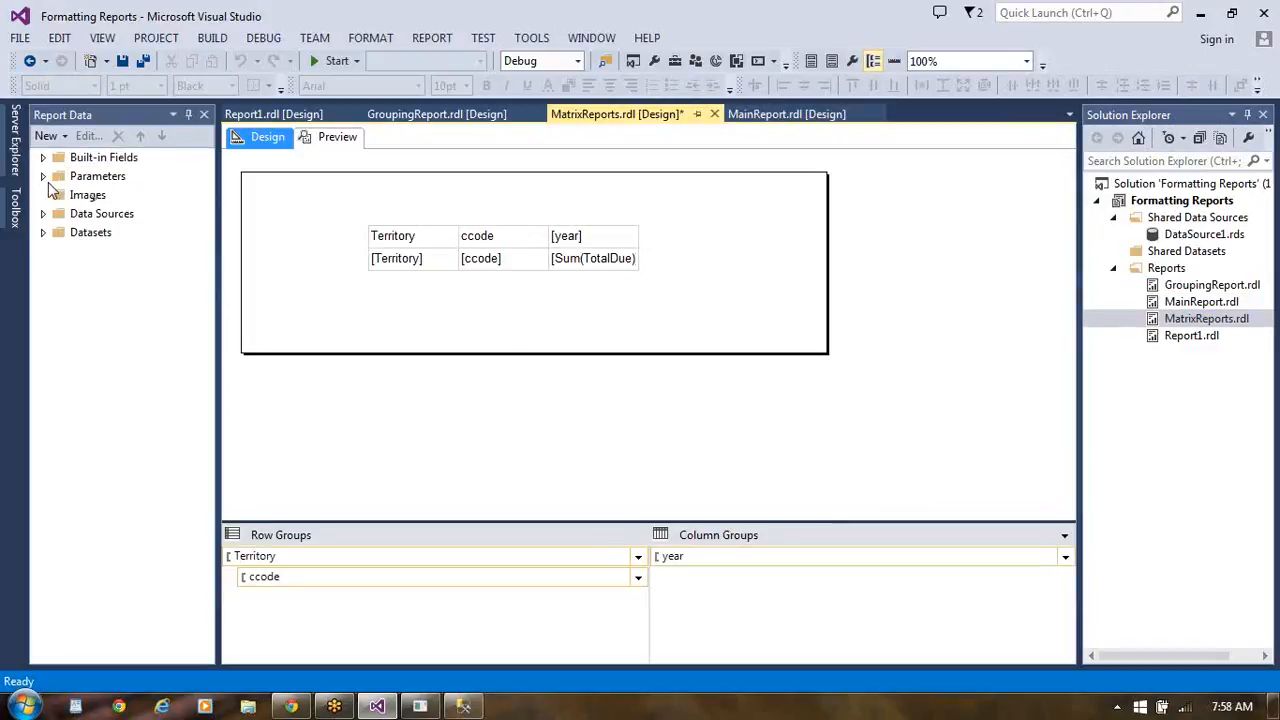
left_click(43, 177)
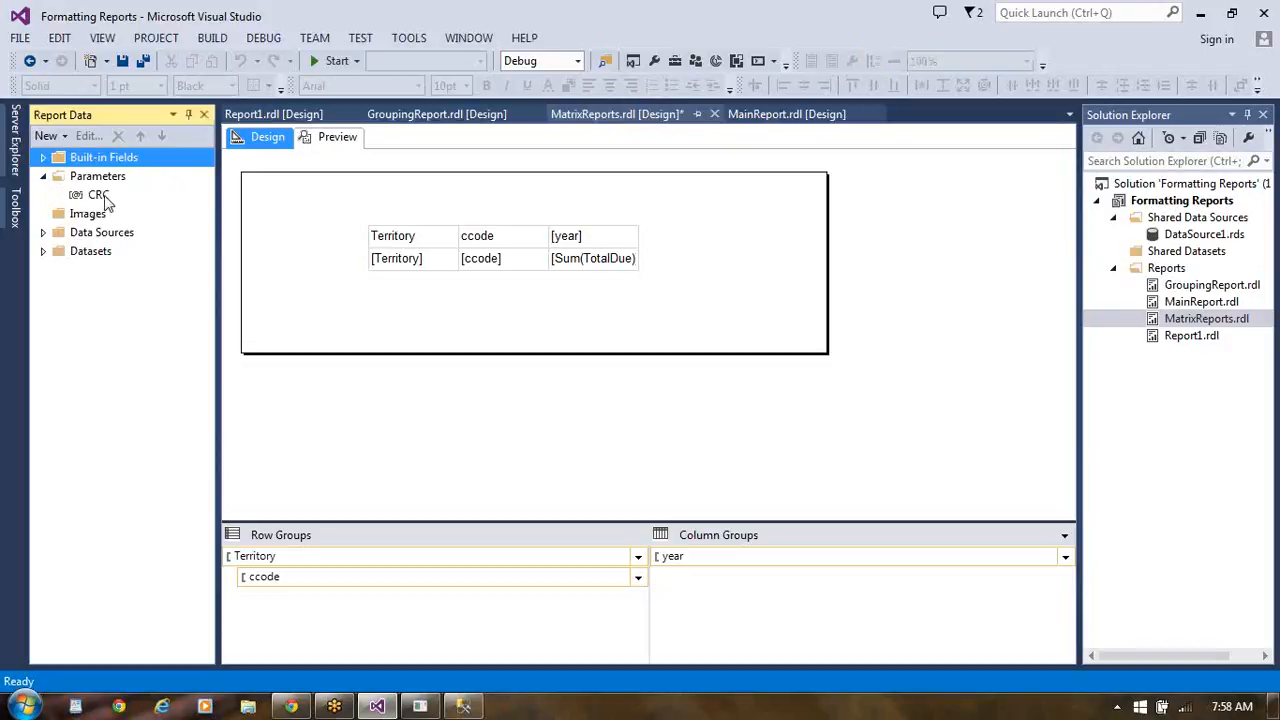
left_click(100, 196)
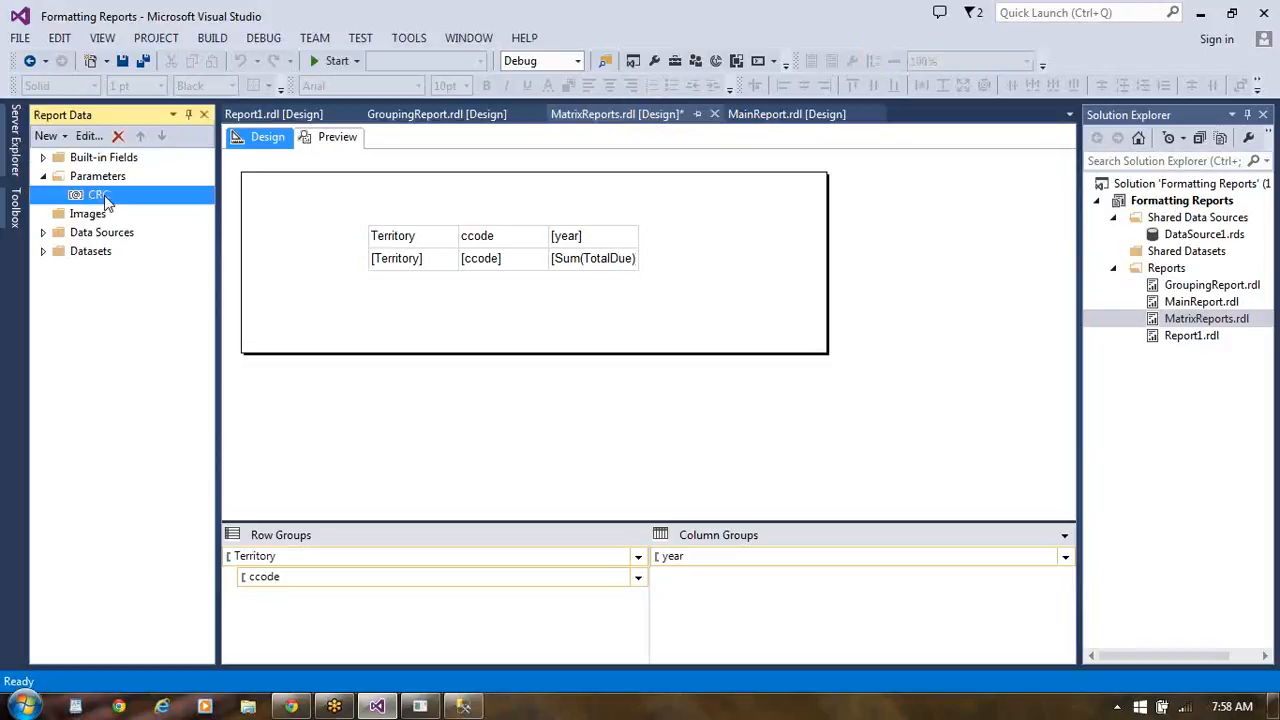
- Preview MatrixReports.rdl with CRC set to US and expand the North America territory row
left_click(338, 140)
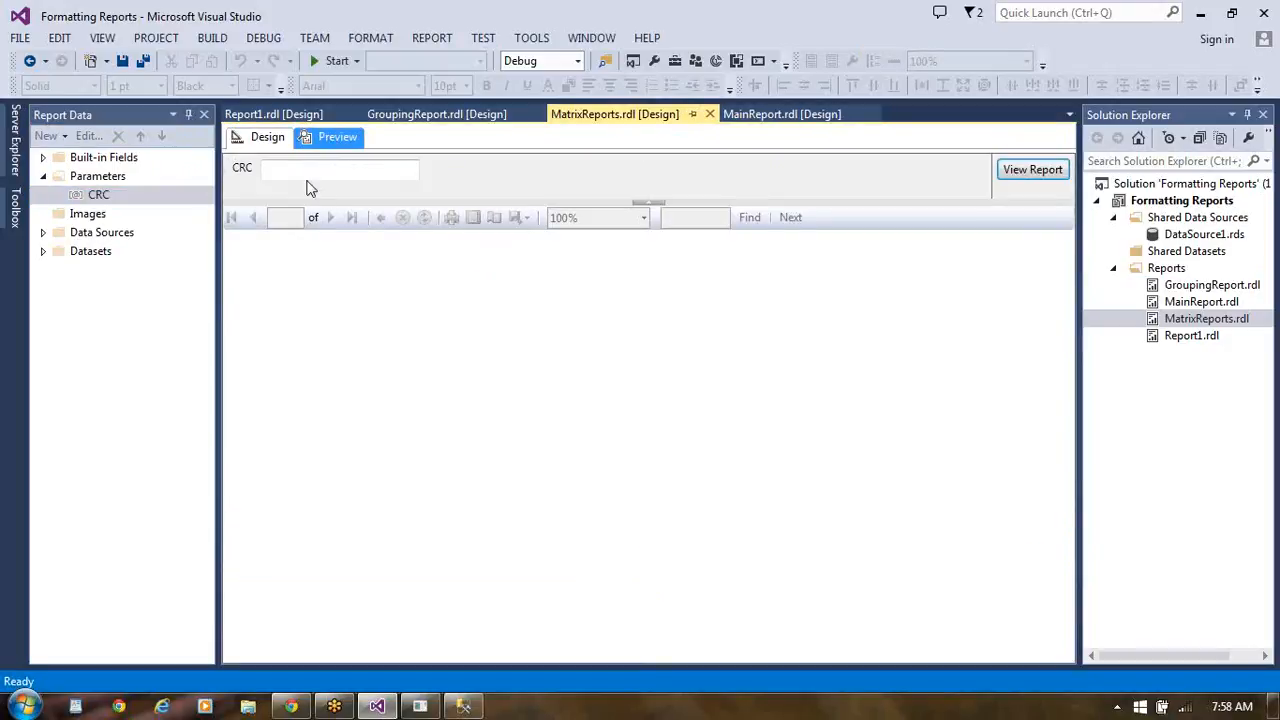
left_click(310, 171)
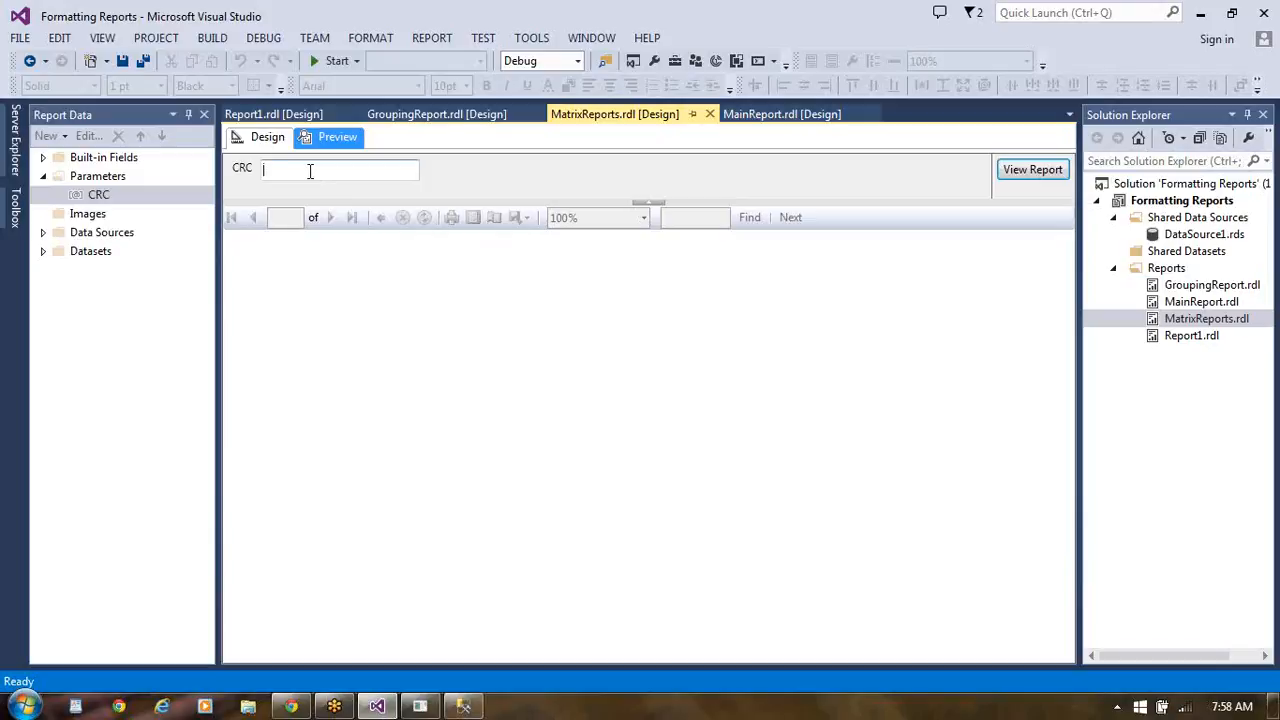
type("US")
left_click(1058, 170)
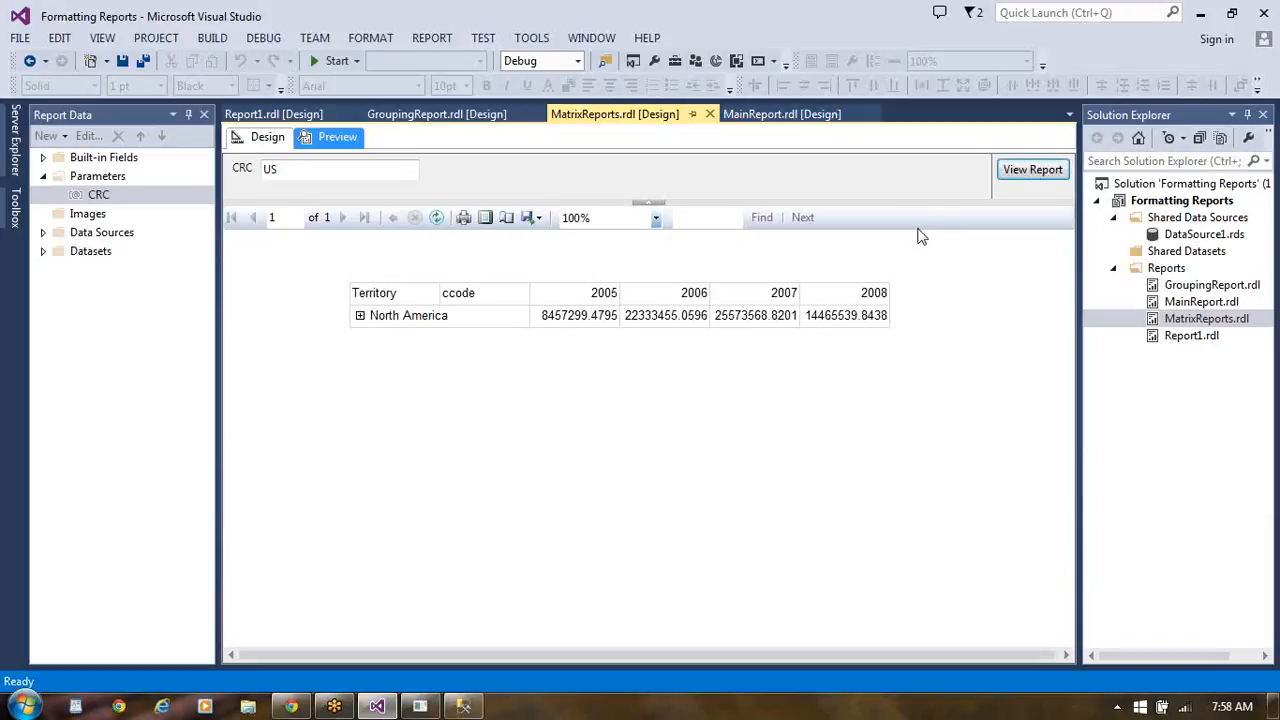
left_click(360, 316)
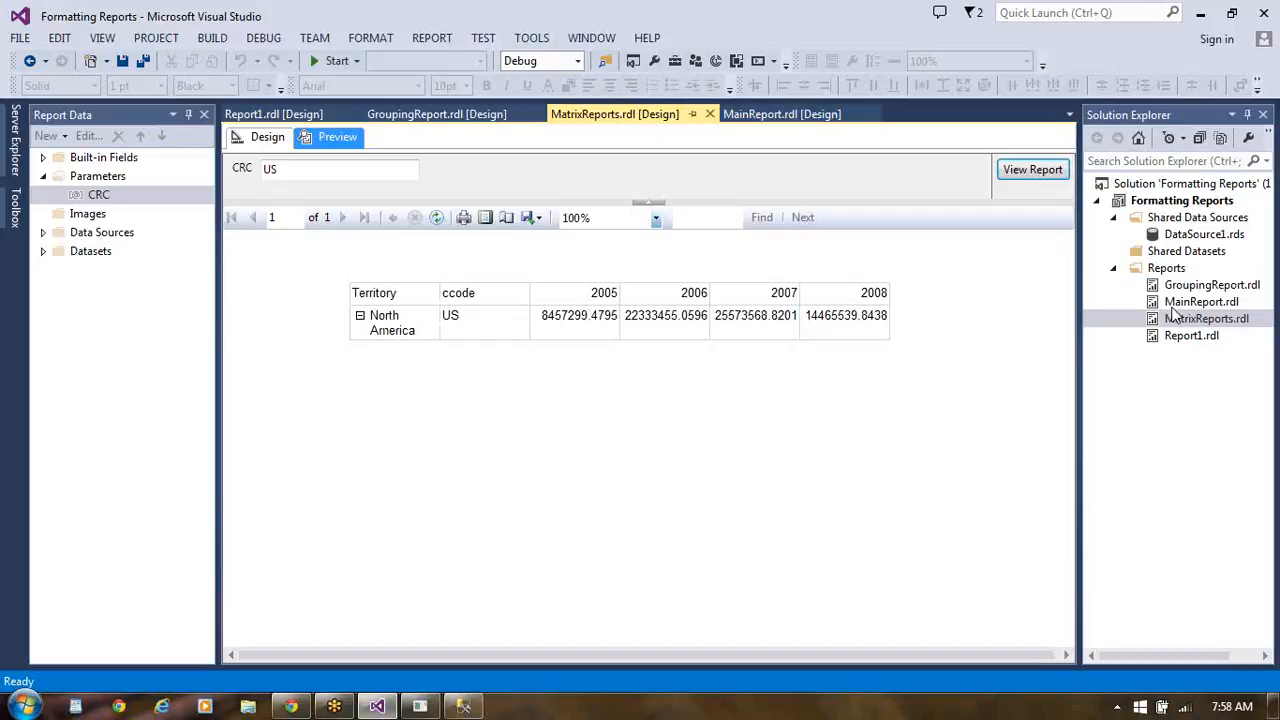
- Open MainReport.rdl, preview it with CRC set to US, and return to its design view
double_click(1222, 308)
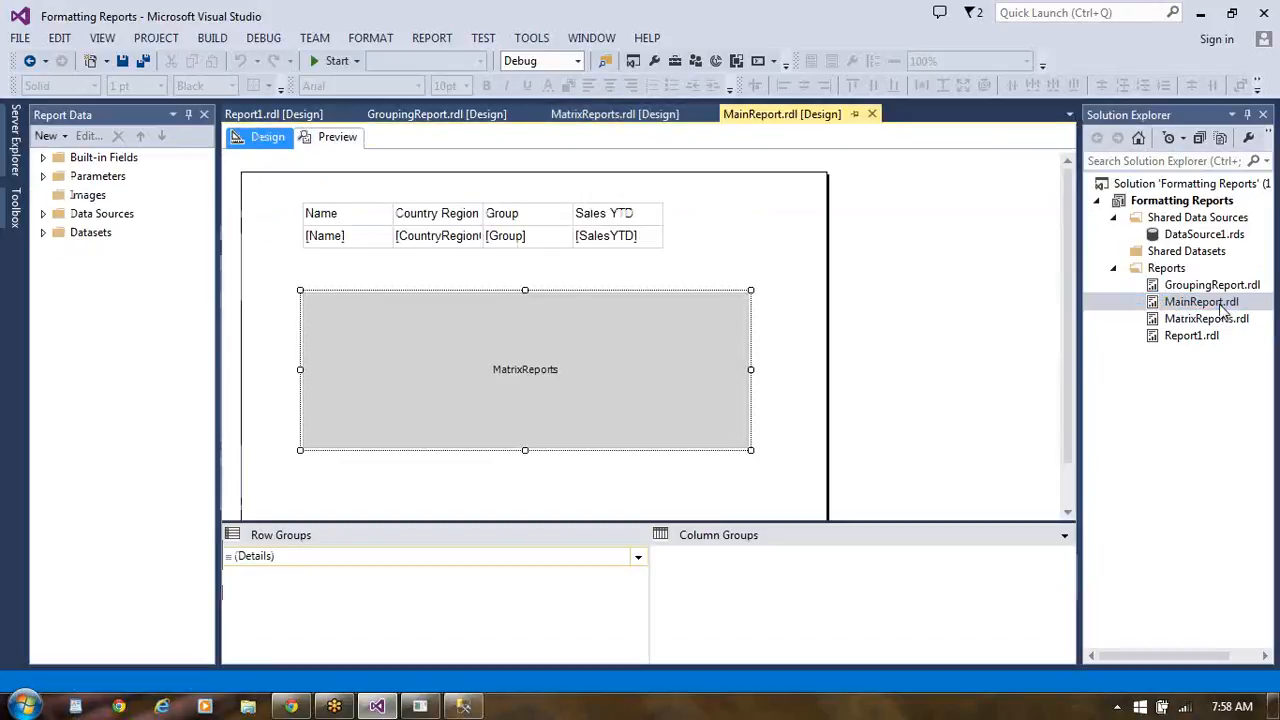
left_click(330, 138)
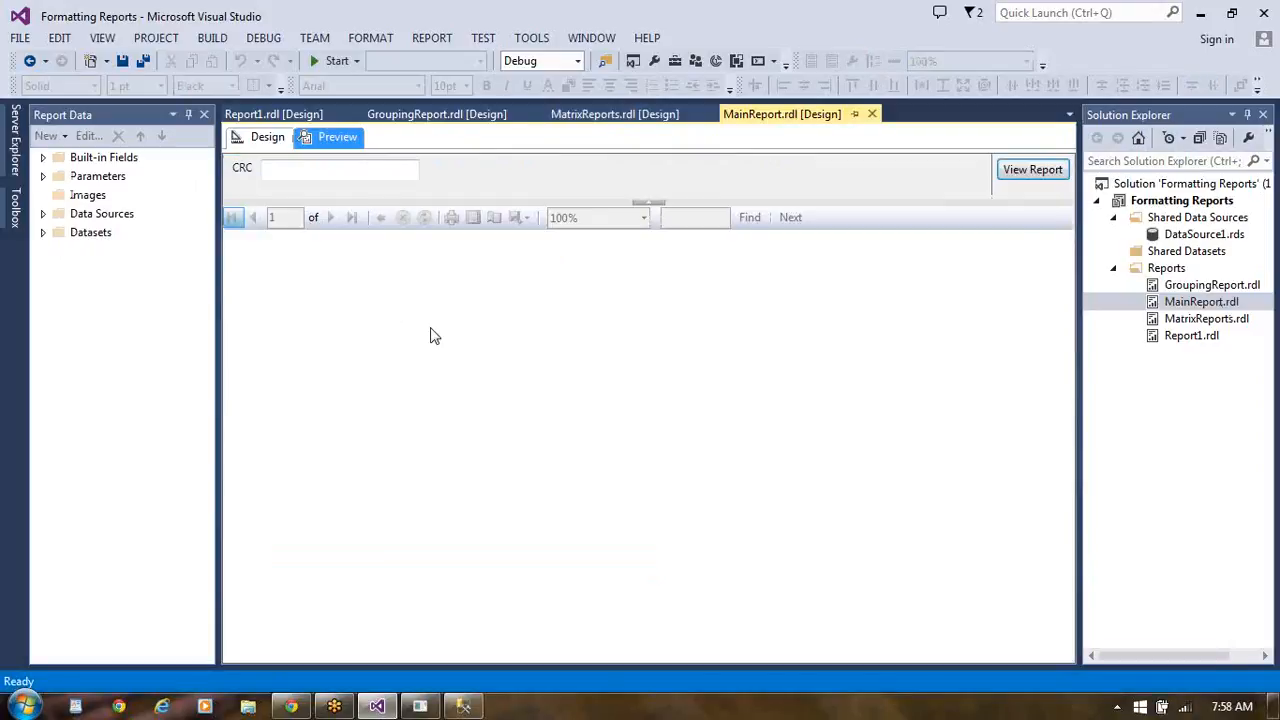
left_click(321, 169)
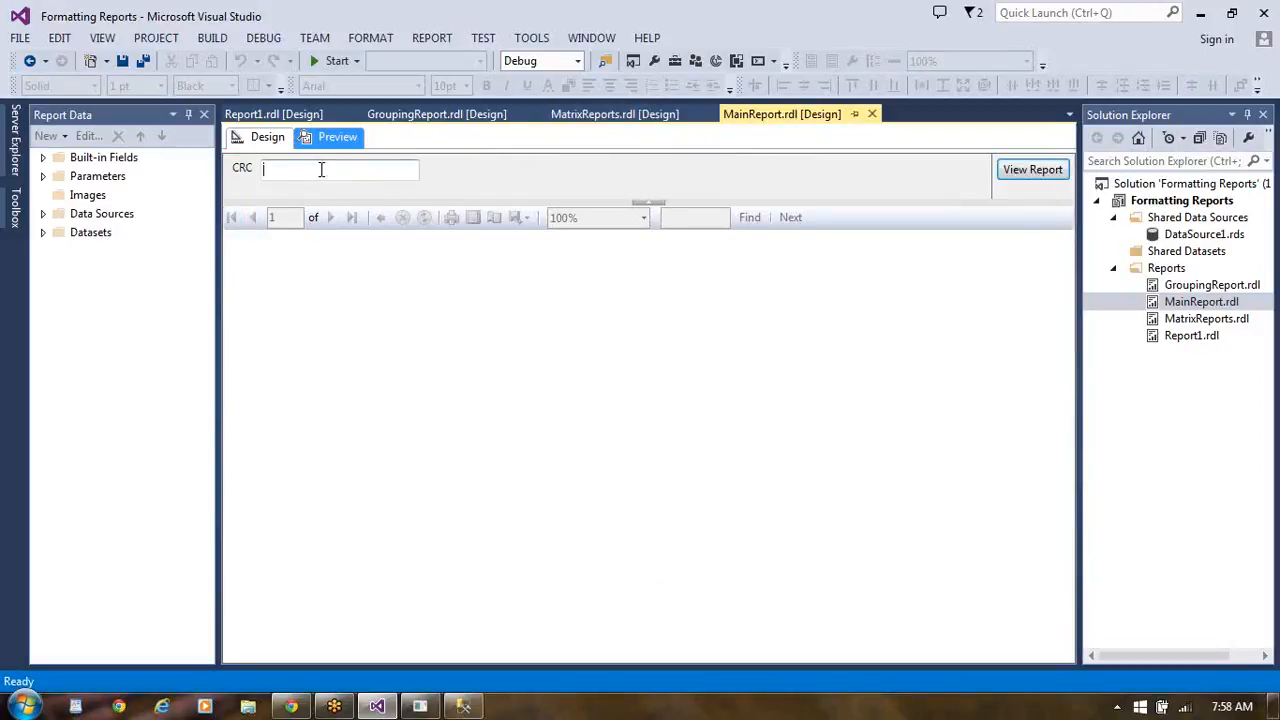
type("US")
left_click(1058, 172)
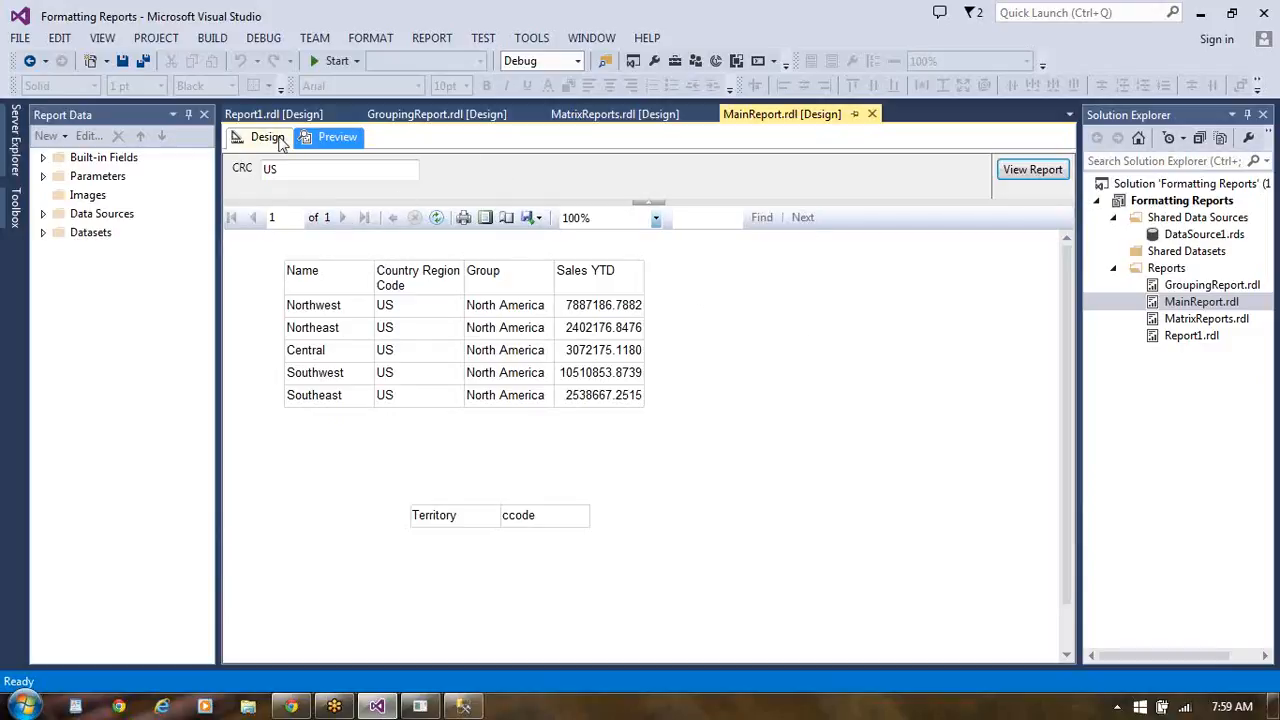
left_click(275, 139)
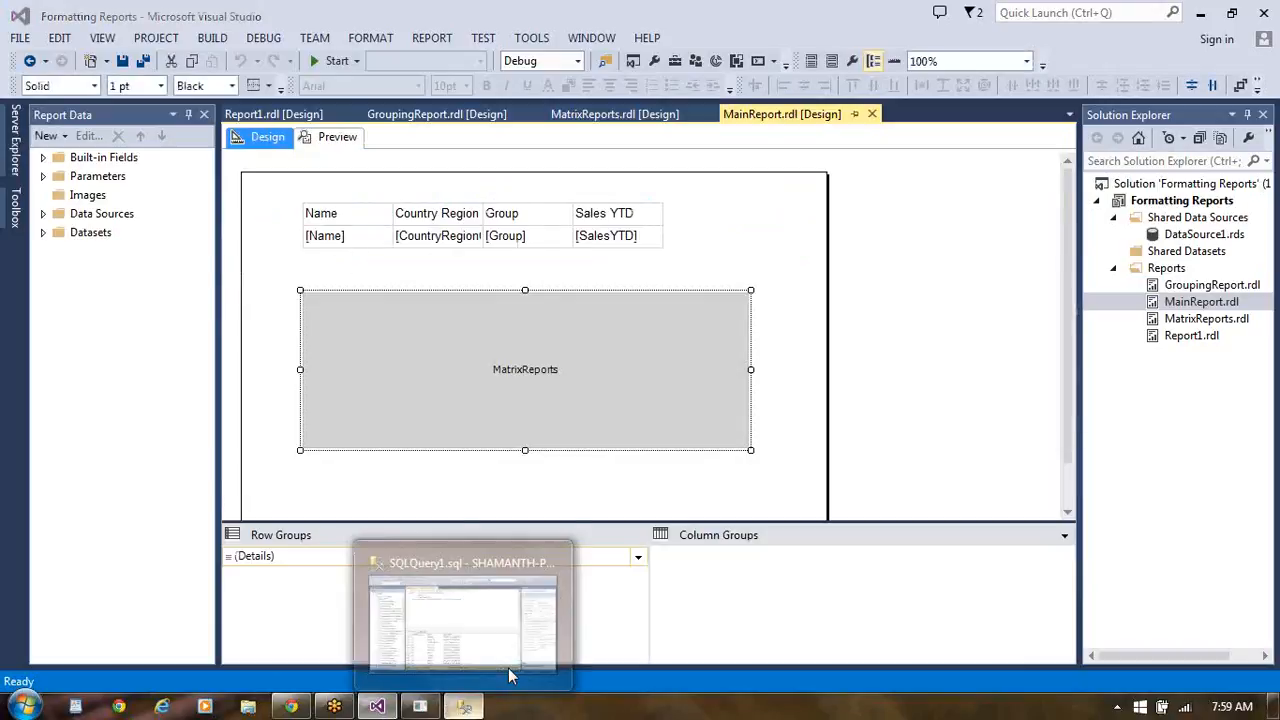
- Switch to SQL Server Management Studio and collapse the AdventureWorks2008R2 tables and database nodes in the object tree
left_click(508, 668)
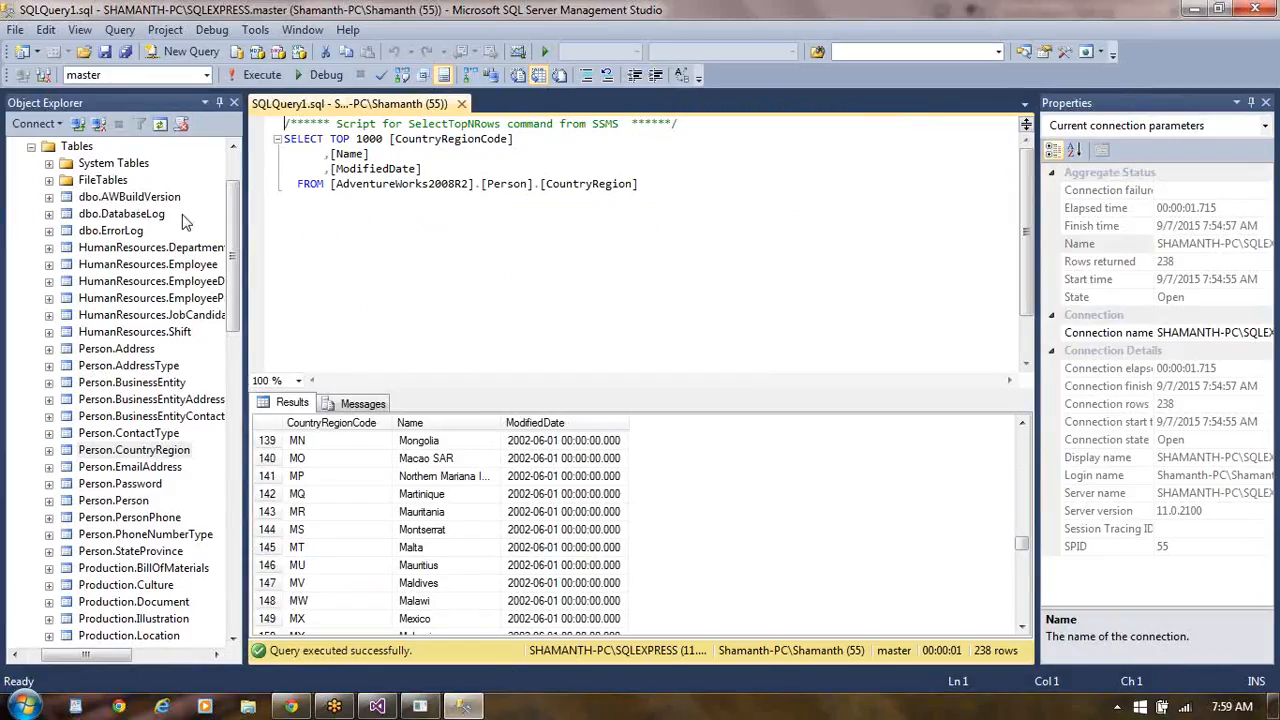
left_click(237, 509)
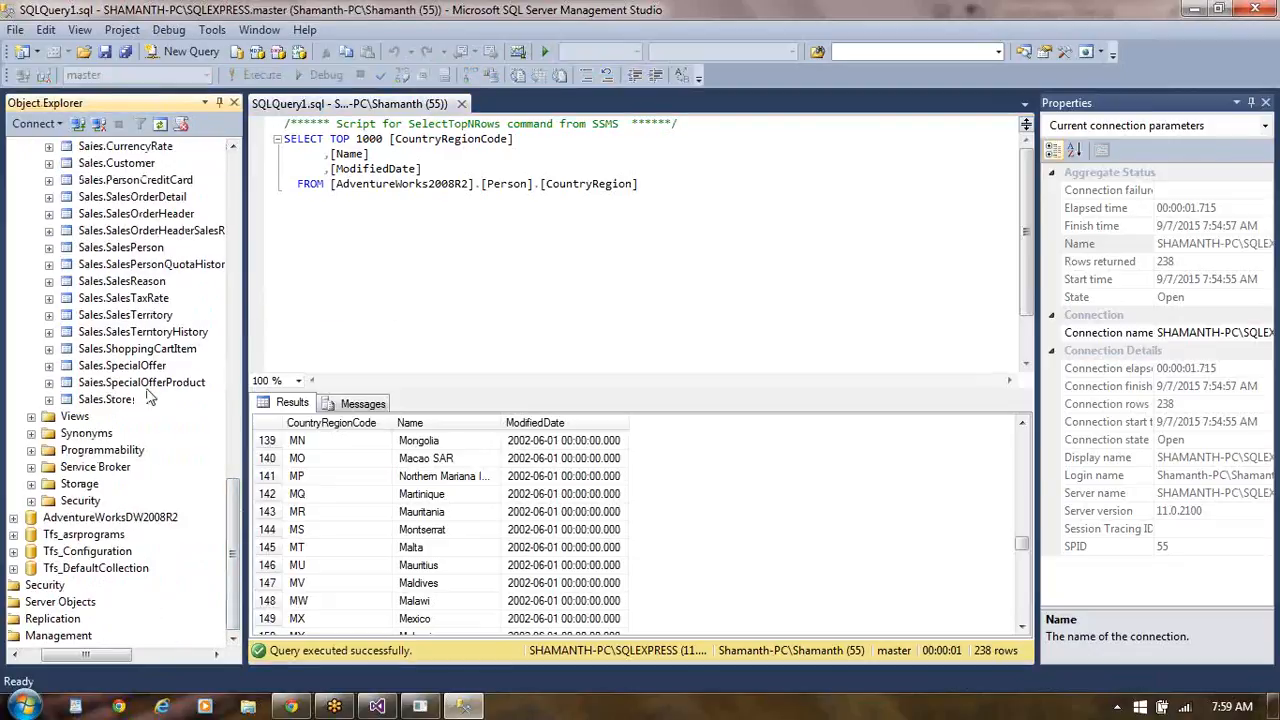
left_click(231, 188)
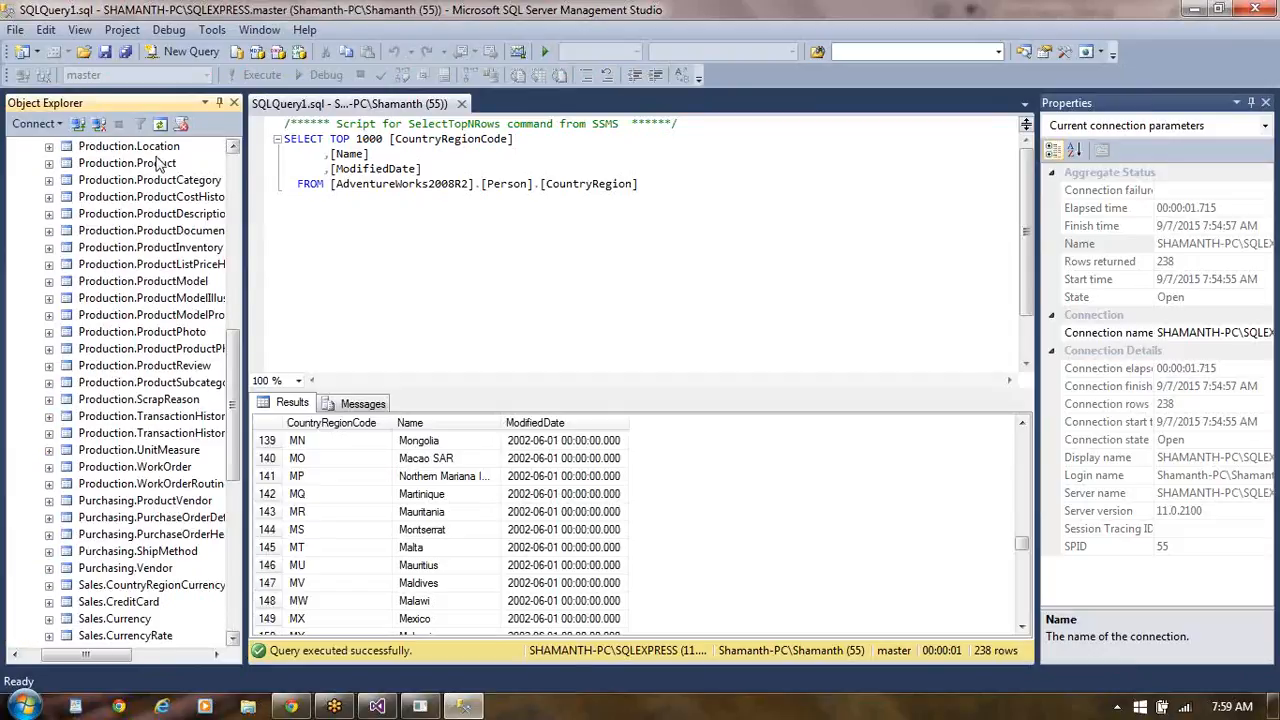
left_click(234, 168)
left_click(234, 162)
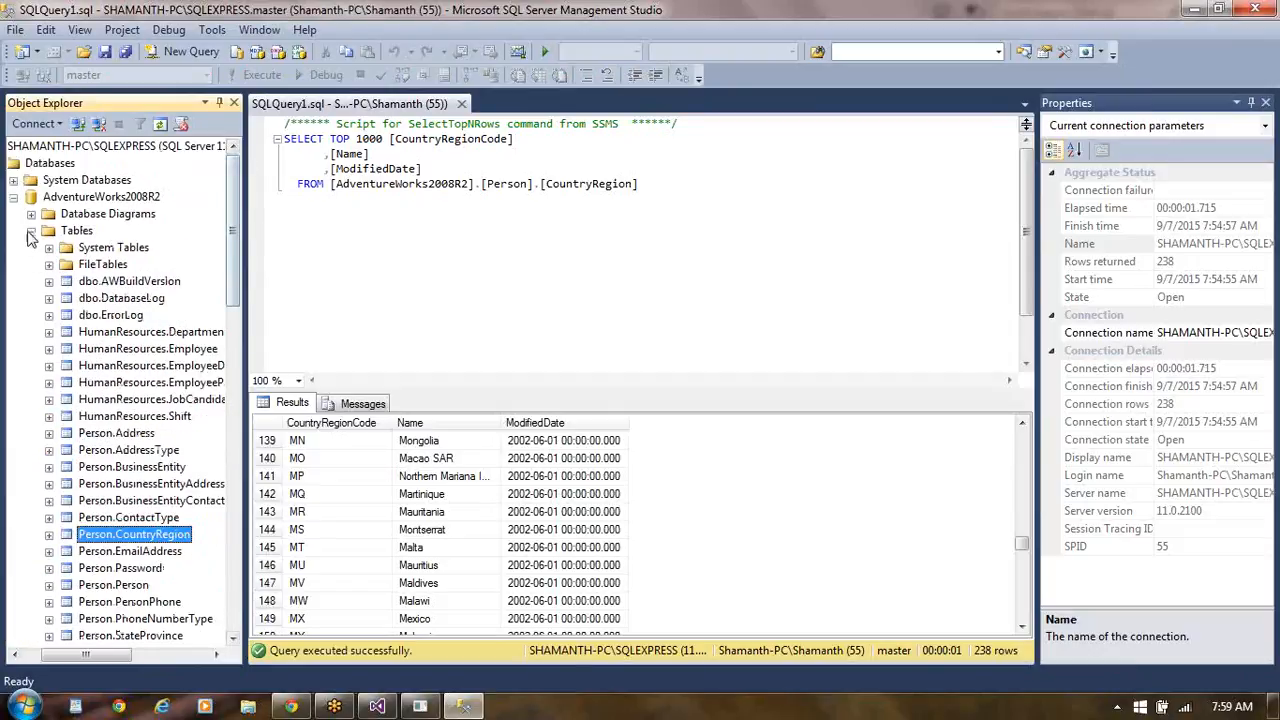
left_click(31, 231)
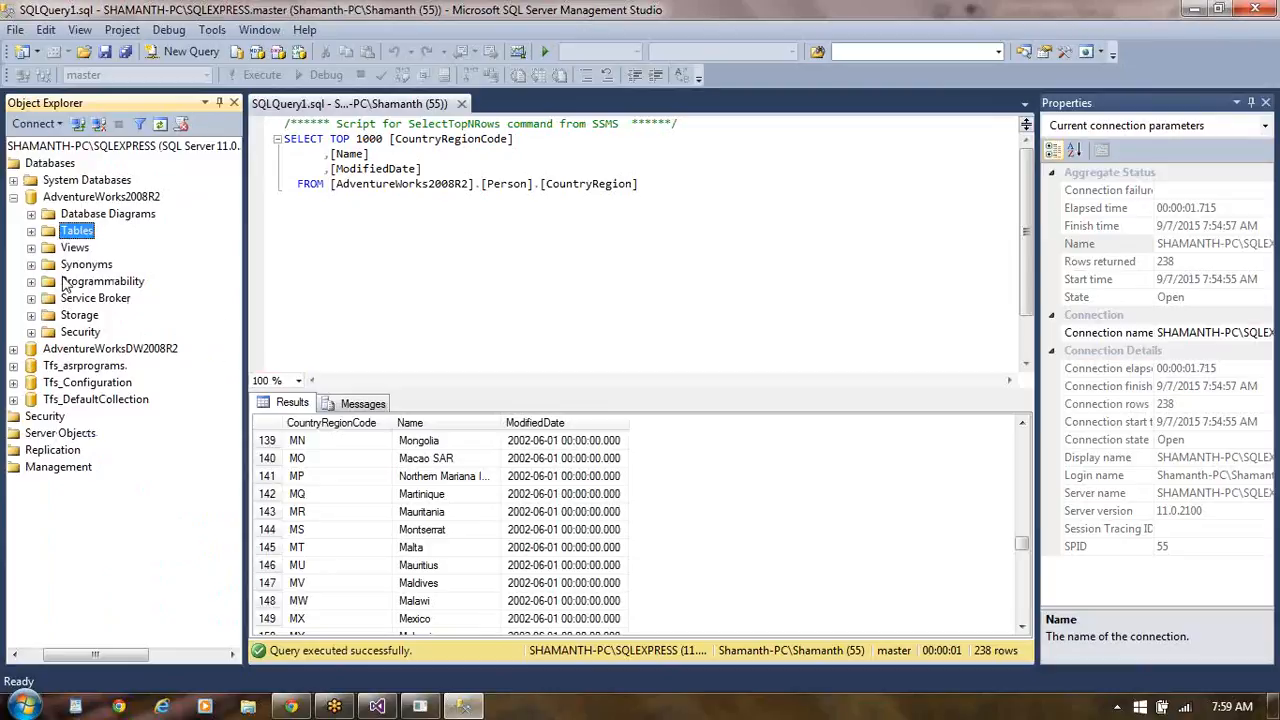
left_click(15, 198)
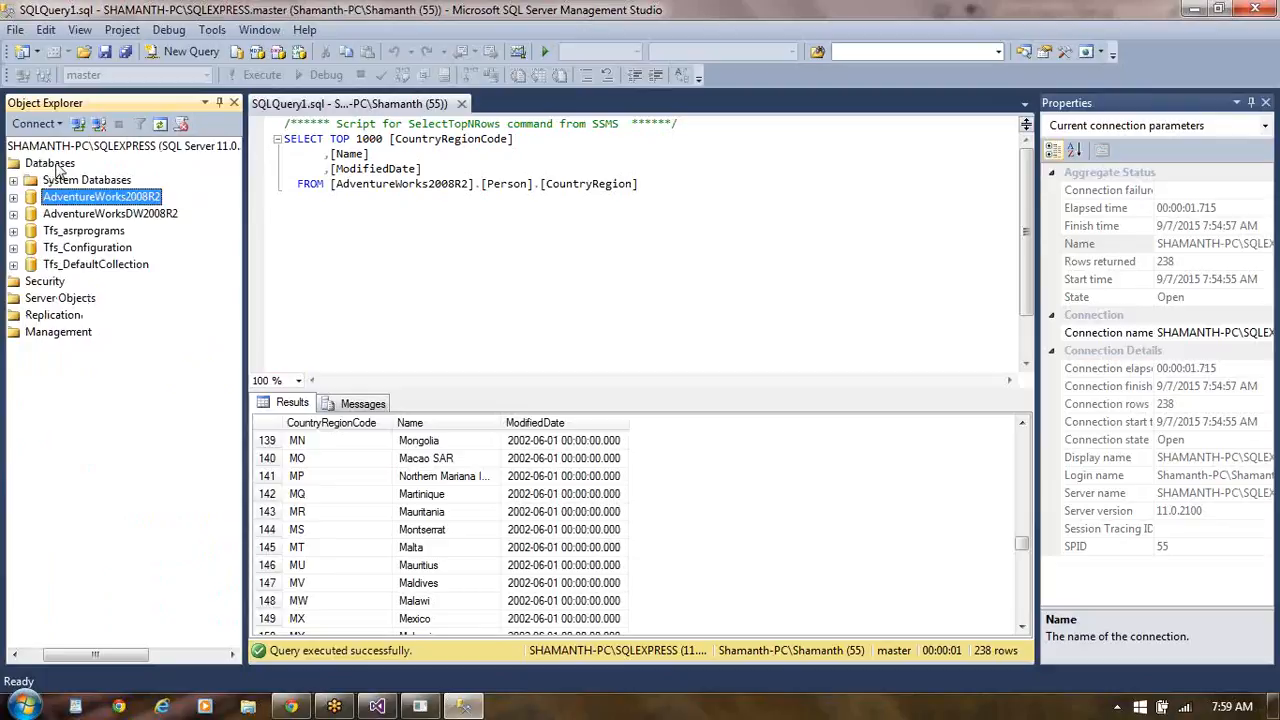
- Create a new database named subreports with the default owner and file settings
right_click(57, 166)
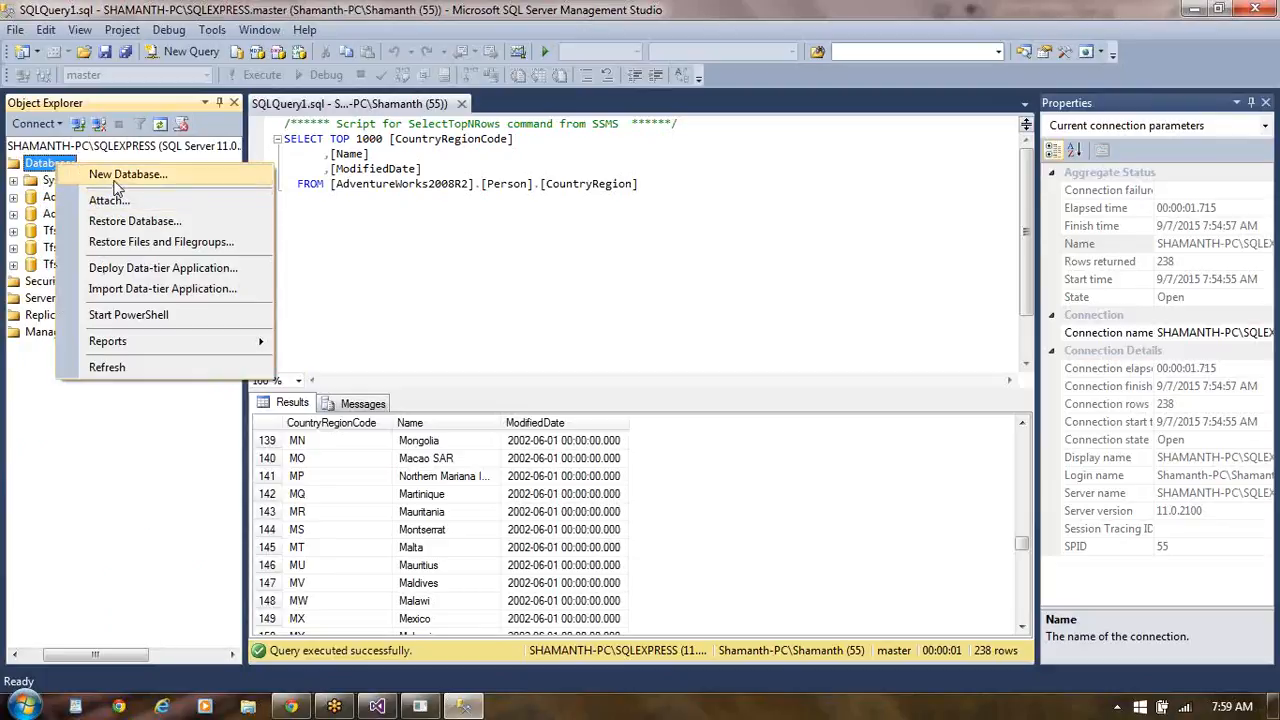
left_click(115, 174)
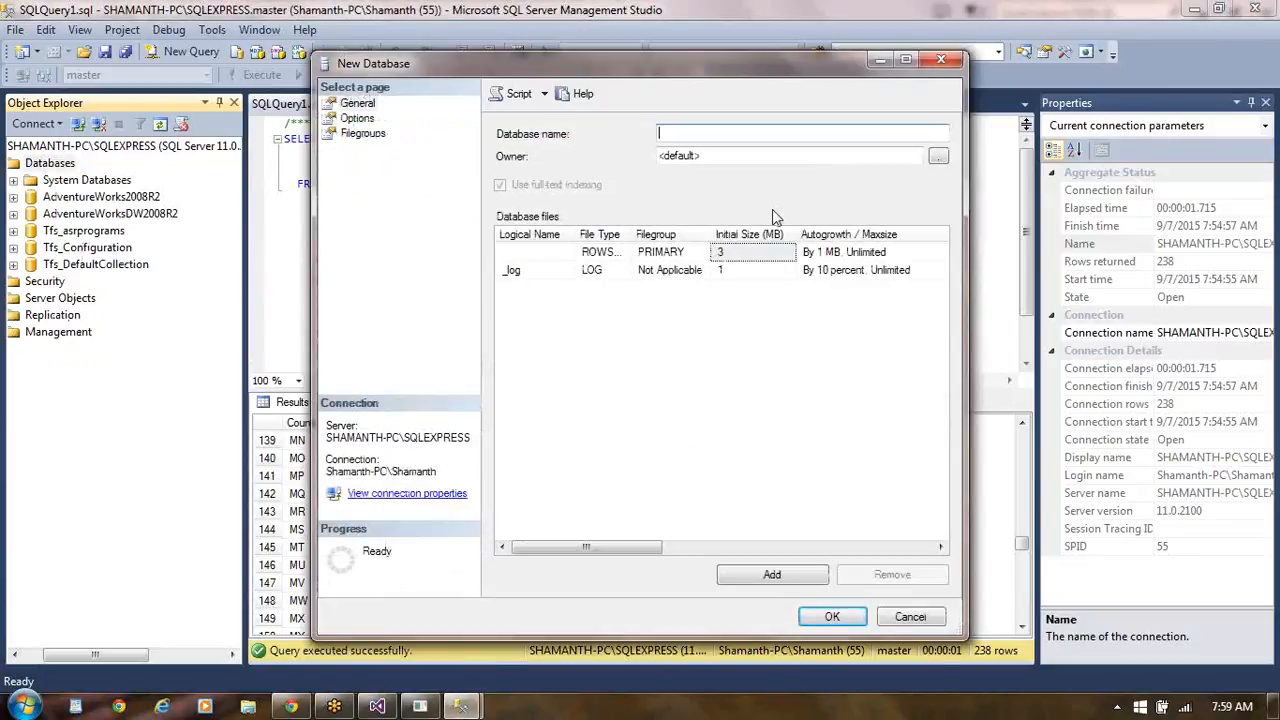
type("subreports")
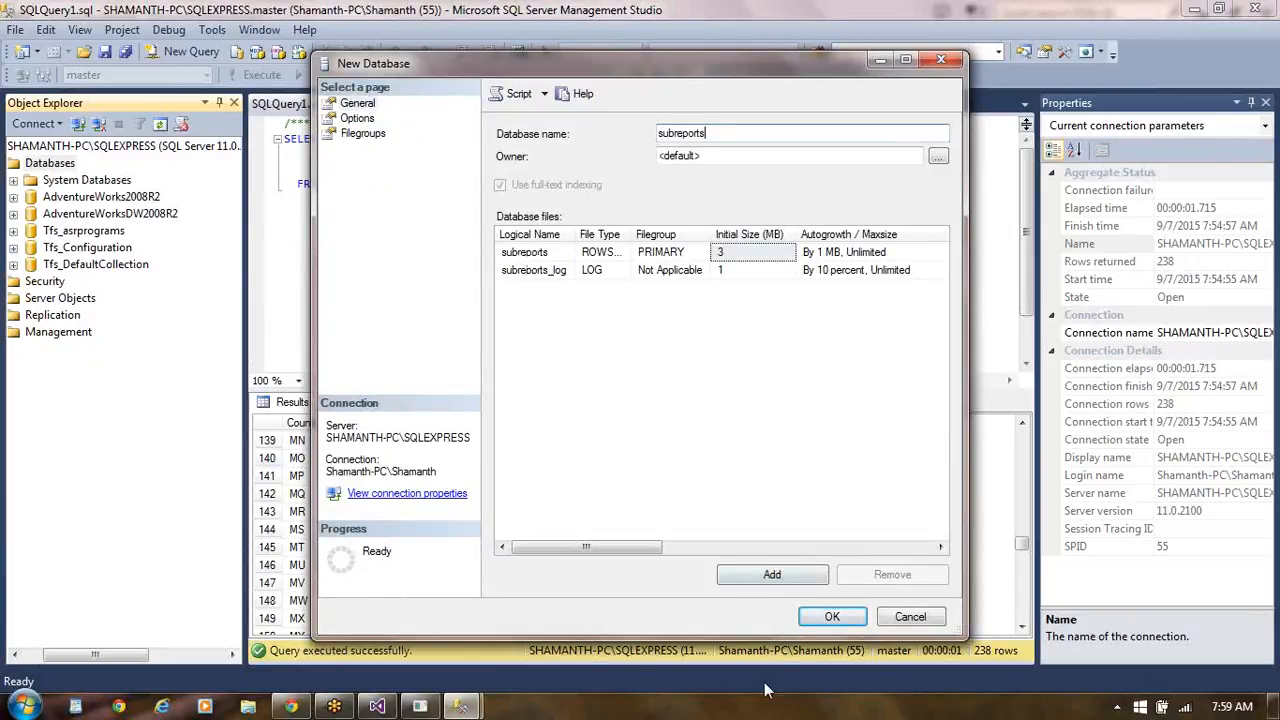
left_click(830, 617)
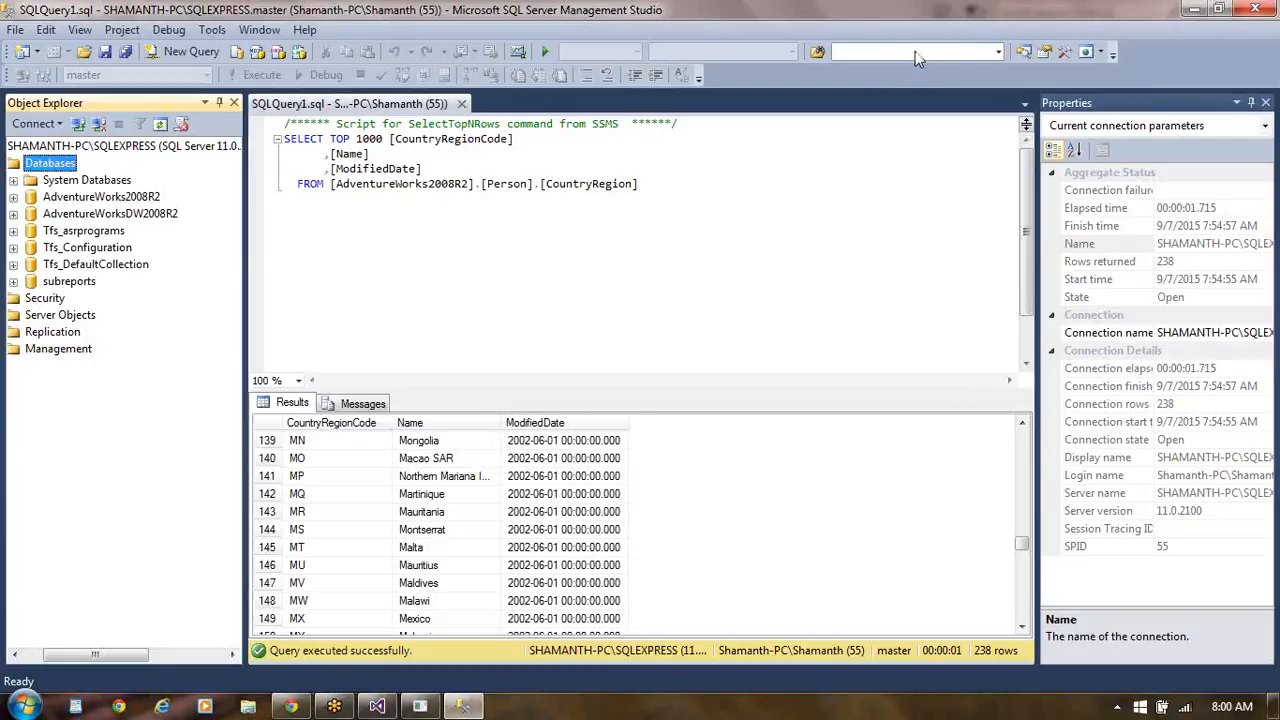
- Open Notepad, paste the CREATE TABLE tbl_Players script into a blank document and select the whole script
left_click(1212, 24)
left_click(1268, 555)
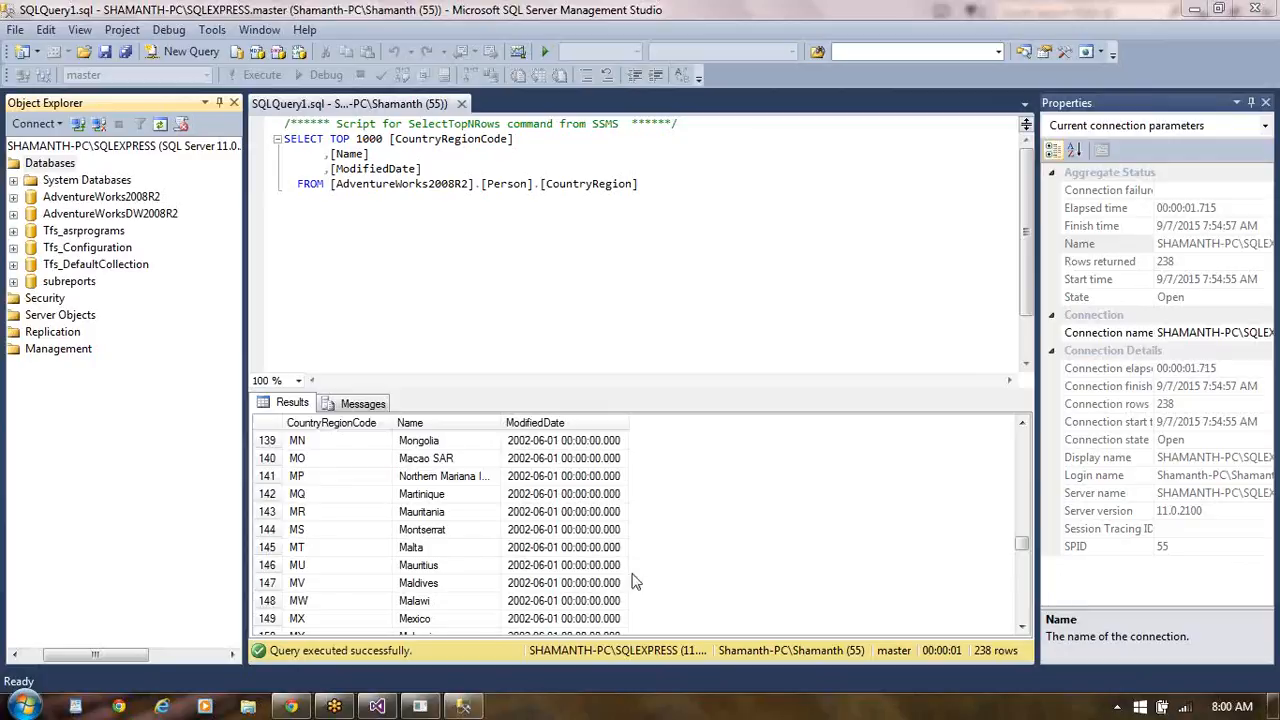
left_click(22, 706)
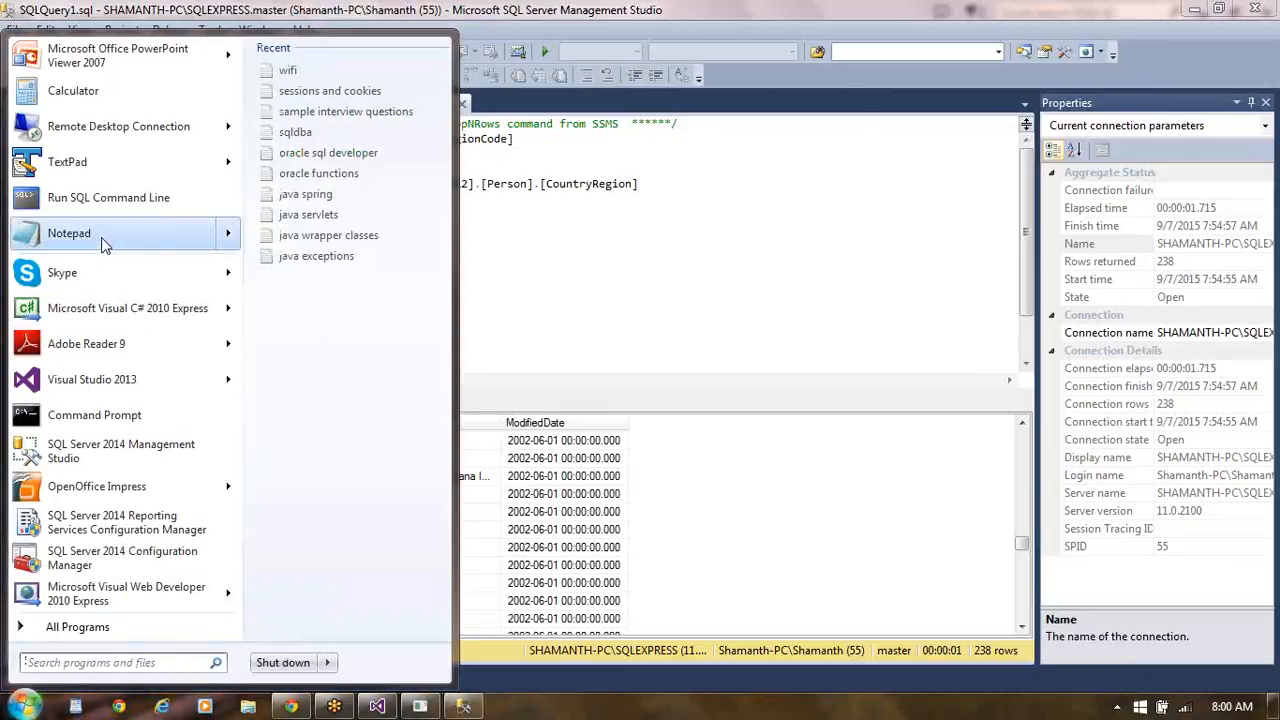
left_click(104, 244)
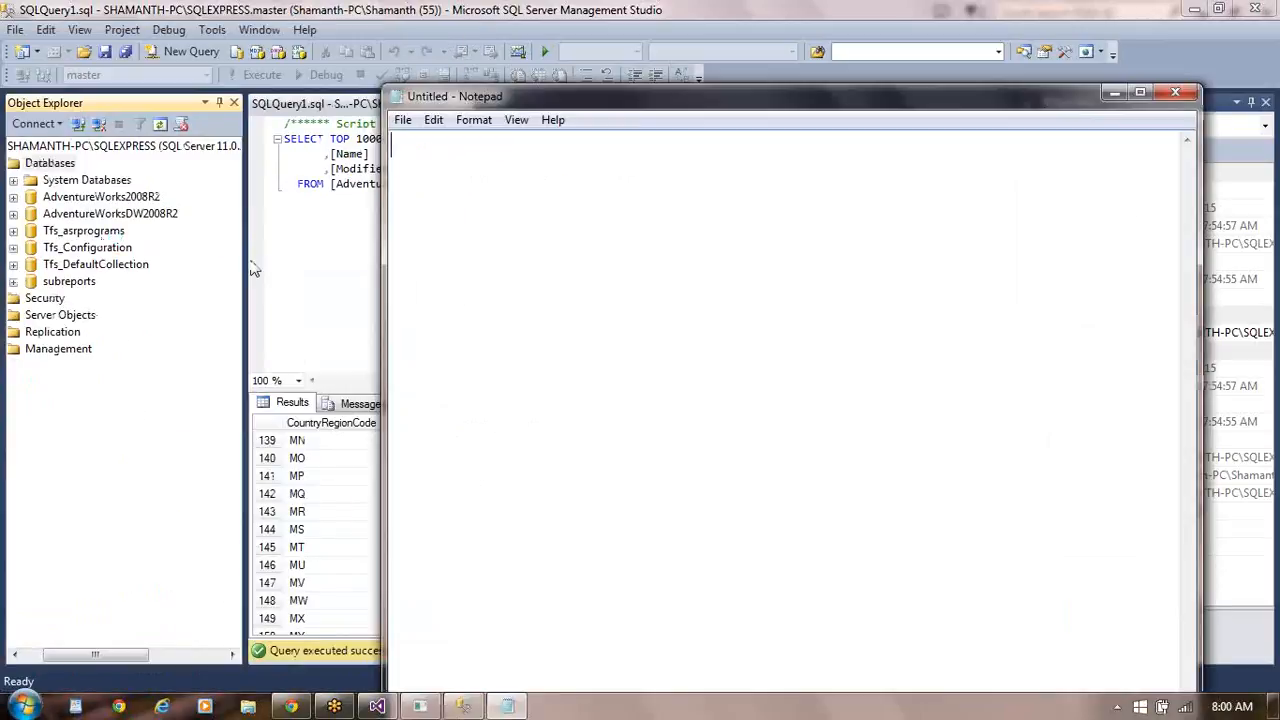
type("CREATE TABLE tbl_Players (  PlayerID INT IDENTITY,  PlayerName VARCHAR(15),  BelongsTo VARCHAR(15),  MatchPlayed INT,  RunsMade INT,  WicketsTaken INT,  FeePerMatch NUMERIC(16,2) )")
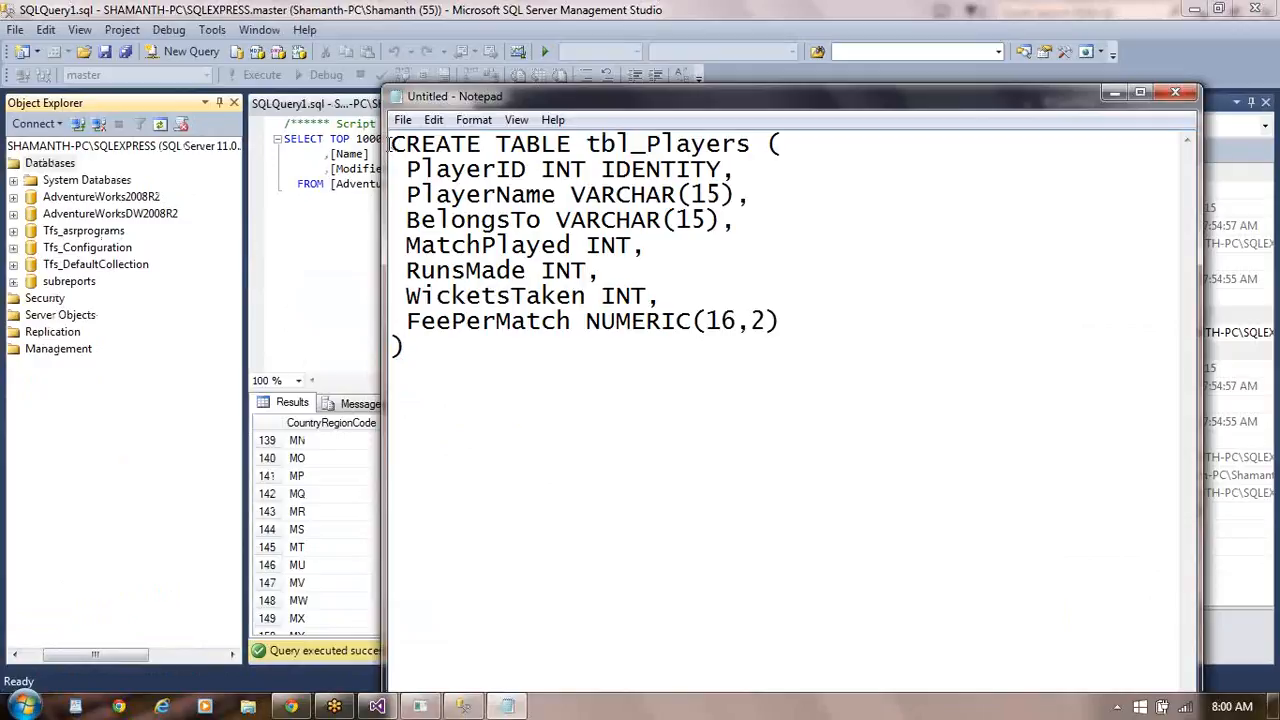
left_click_drag(390, 145, 416, 357)
key("ctrl+c")
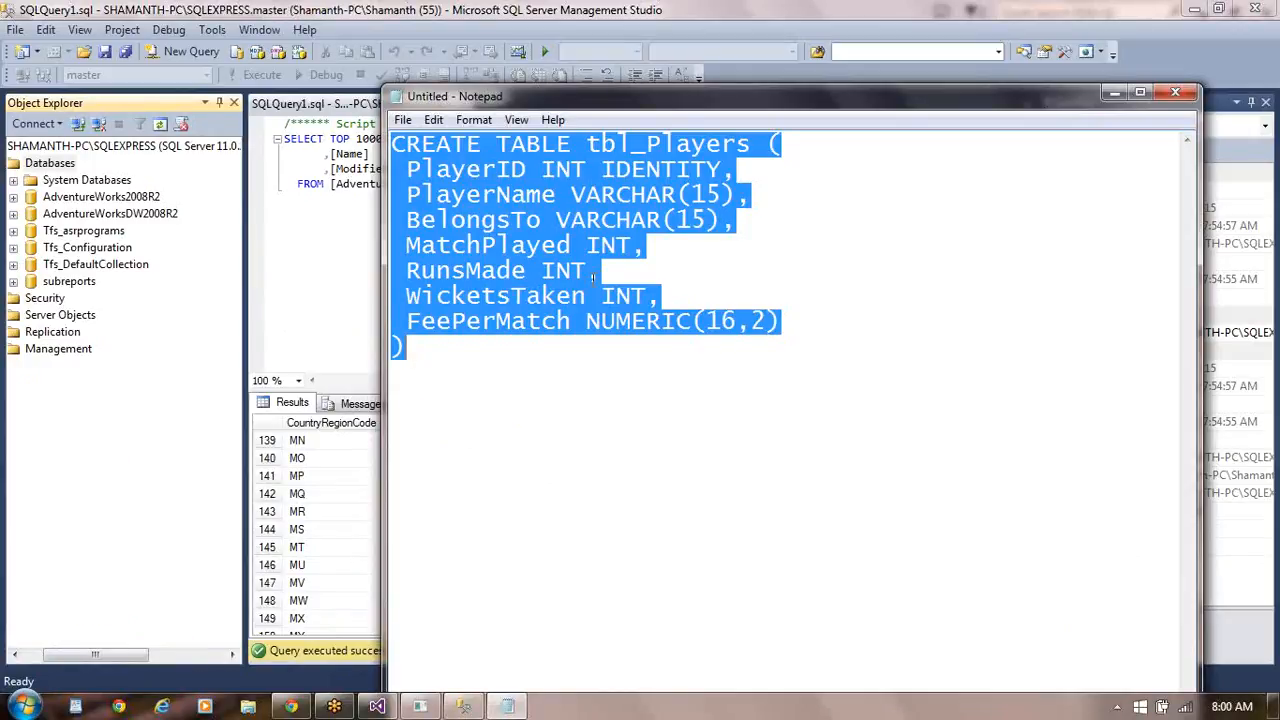
- Back in SQL Server Management Studio, add the statement "use subreports" below the CountryRegion query and execute only that line
left_click(301, 236)
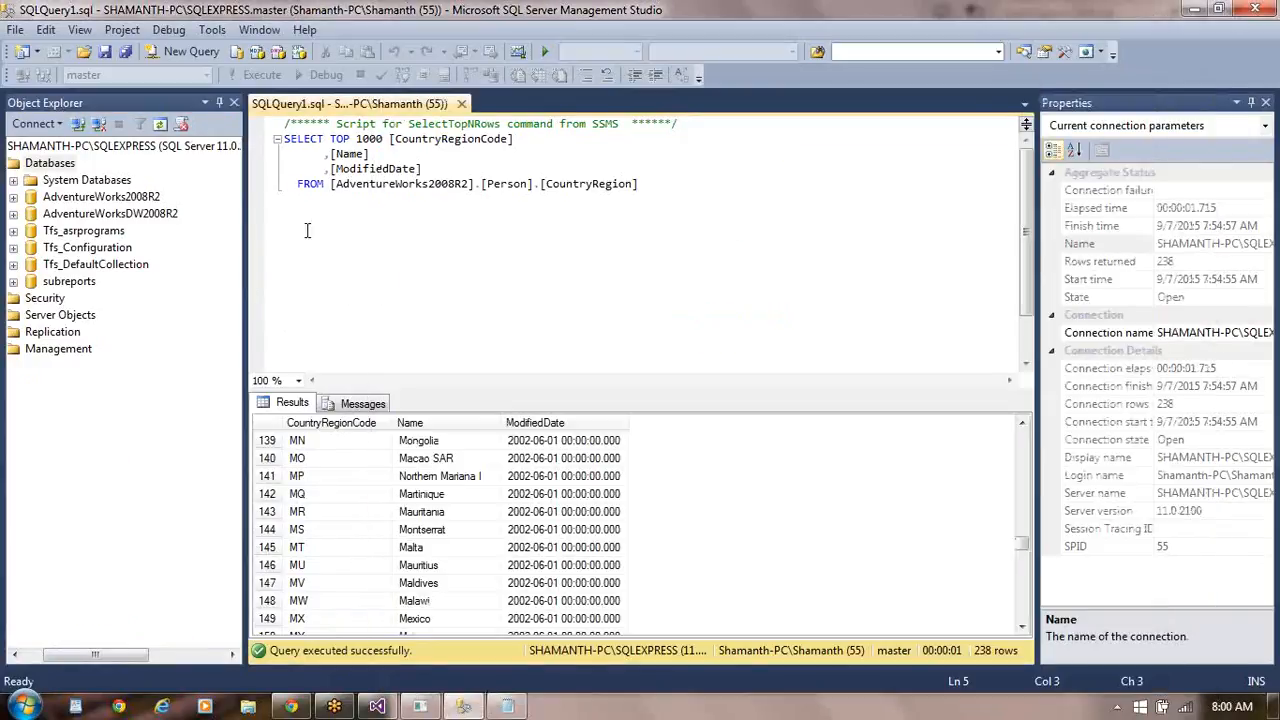
left_click(651, 184)
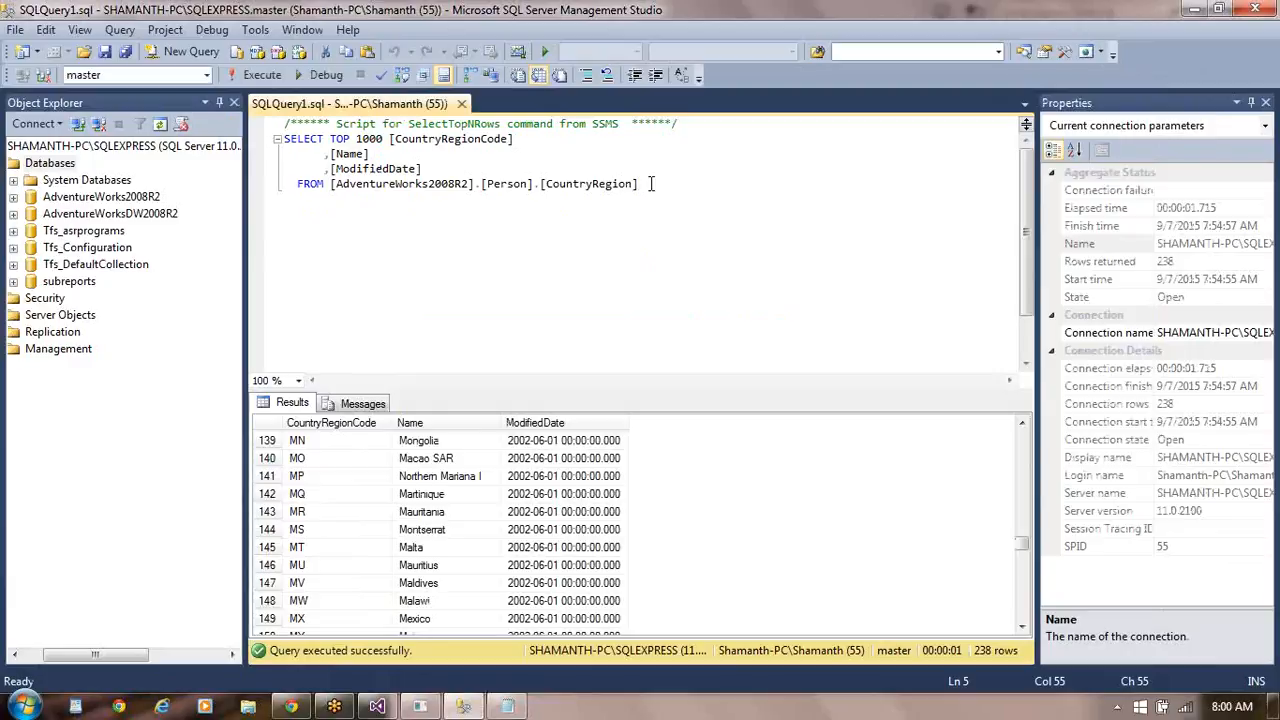
key("Return")
type("use su")
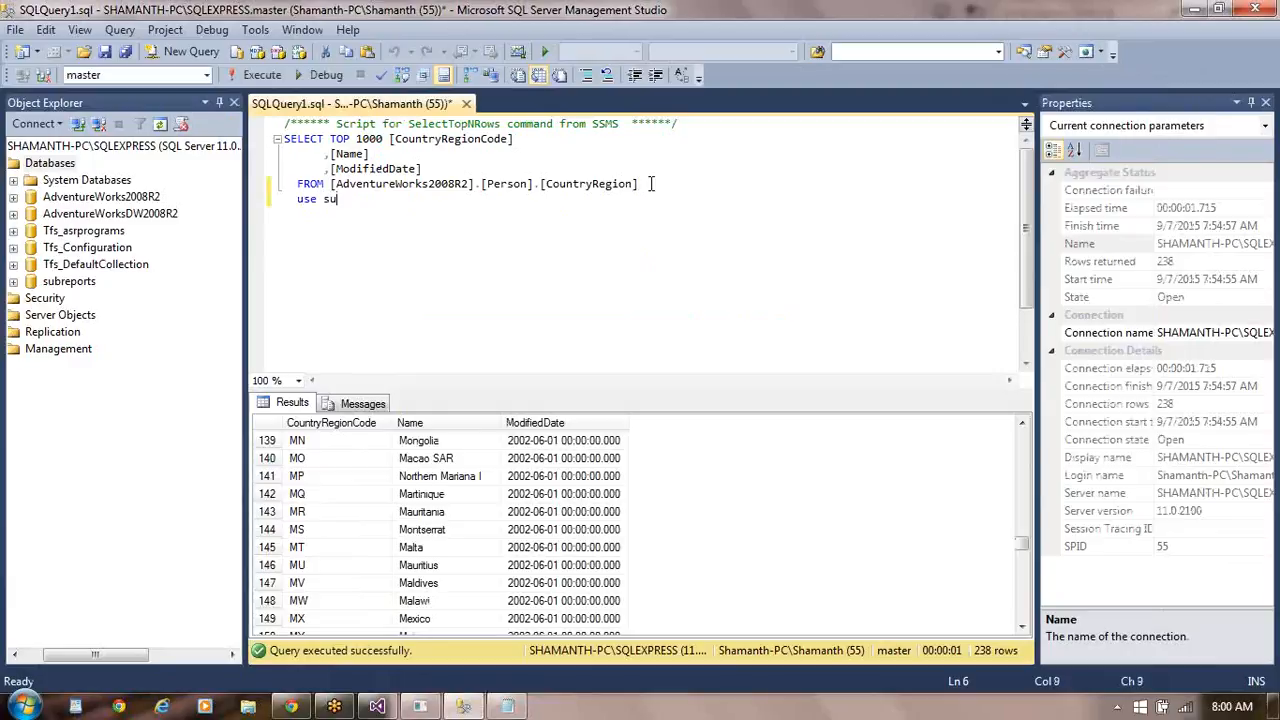
type("breports")
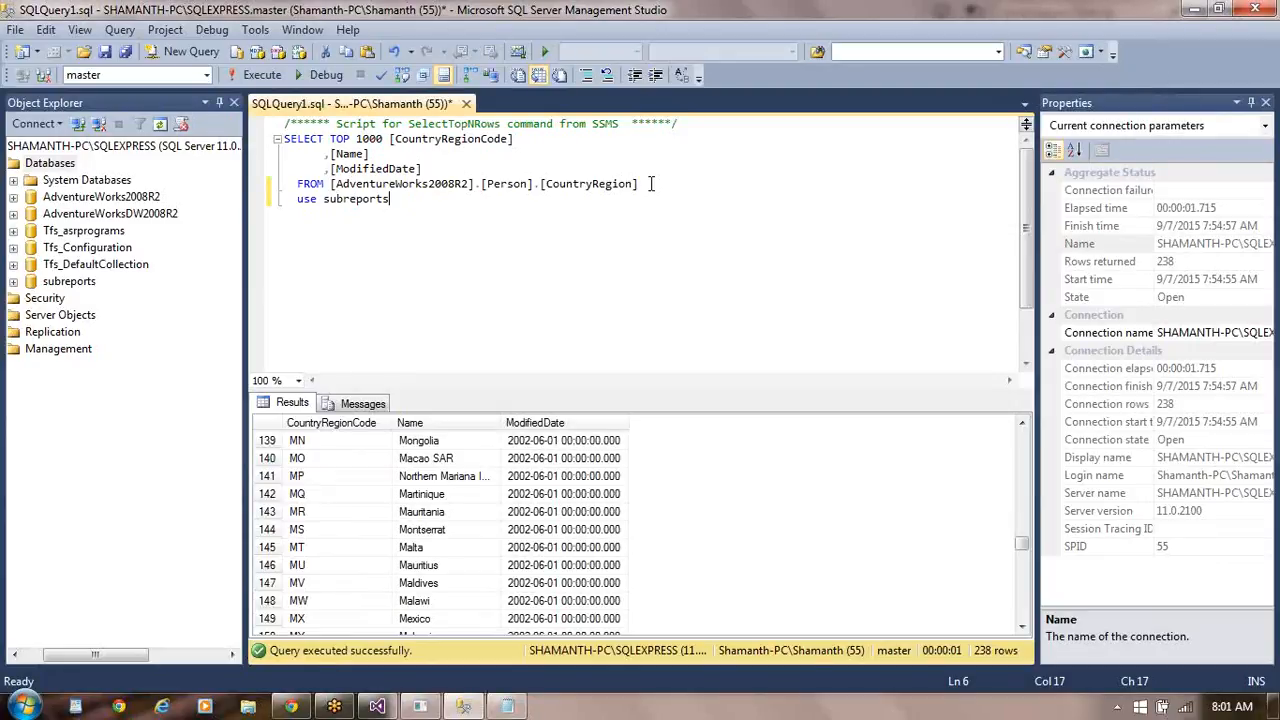
key("shift+Home")
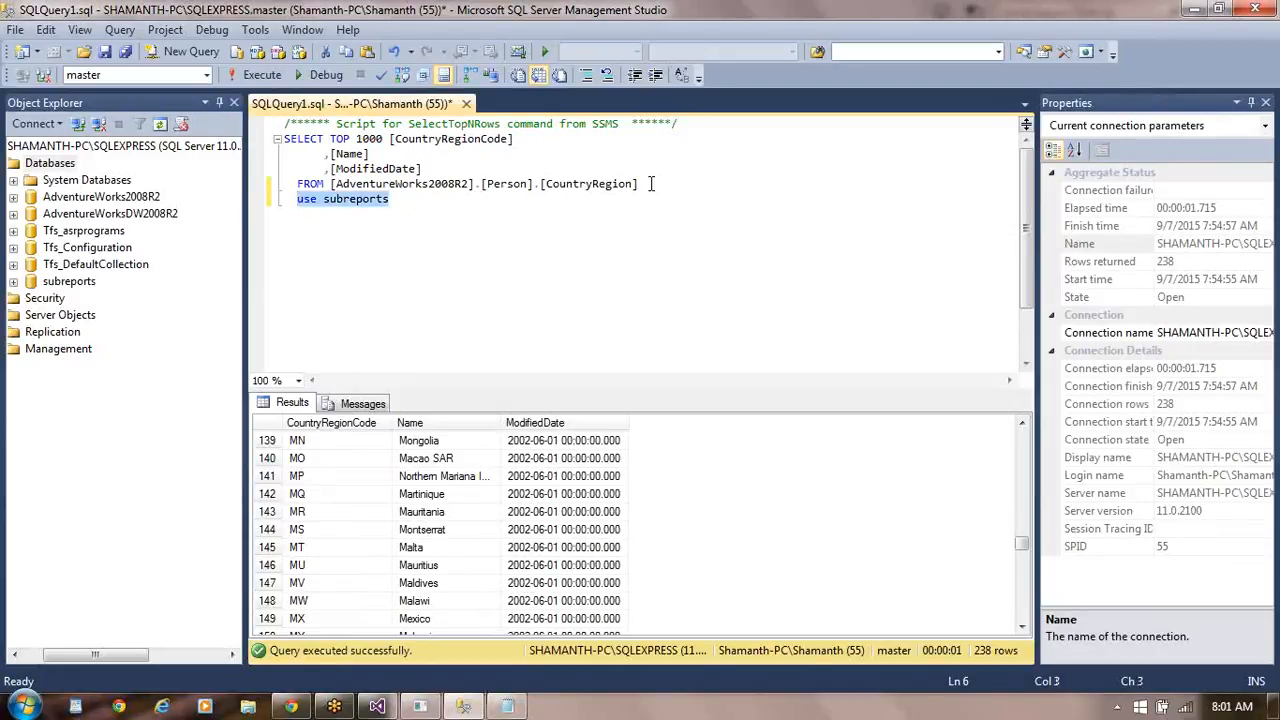
left_click(275, 84)
- Paste the CREATE TABLE tbl_Players script below the use subreports line, then parse and execute just that statement
left_click(420, 205)
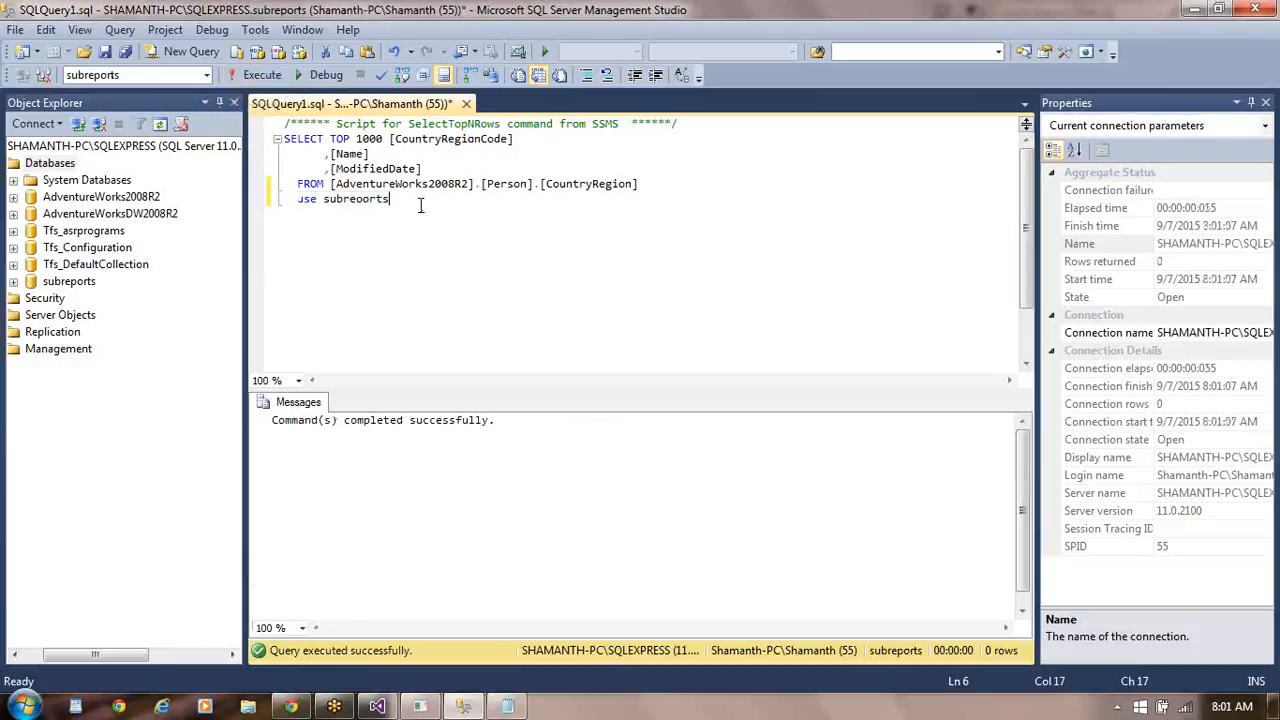
key("Return")
key("Return")
key("ctrl+v")
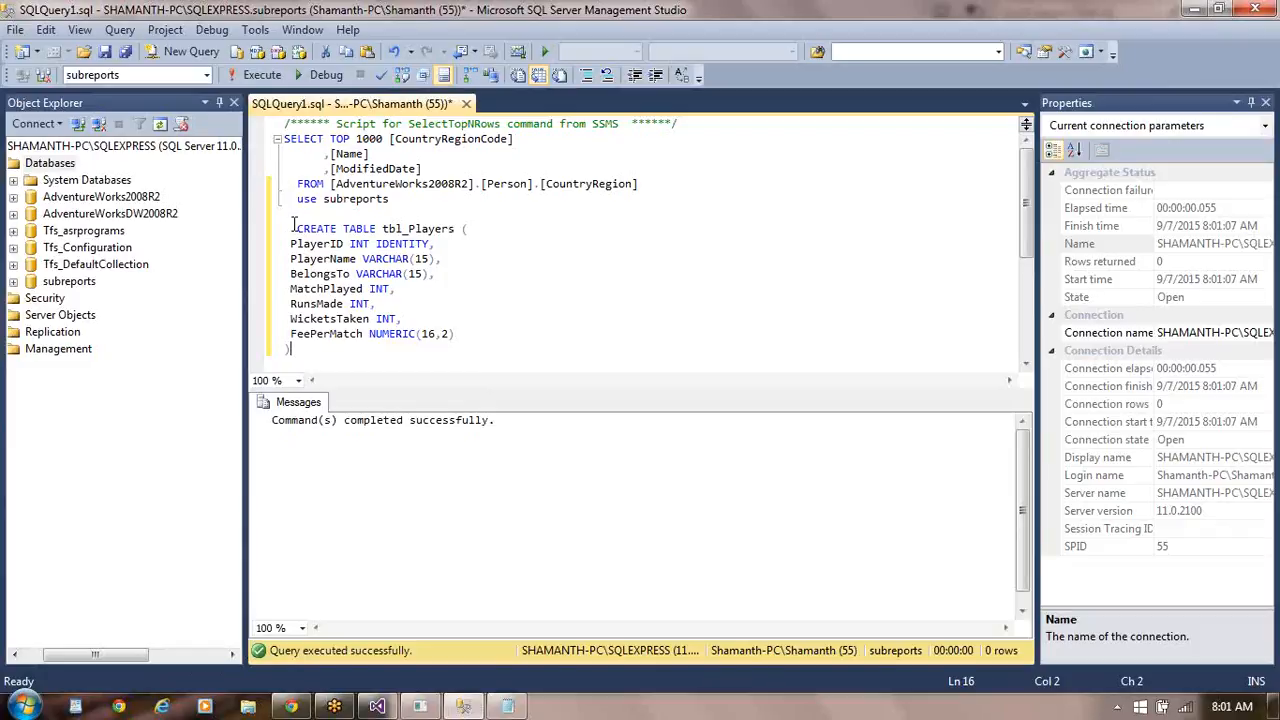
left_click_drag(294, 228, 290, 350)
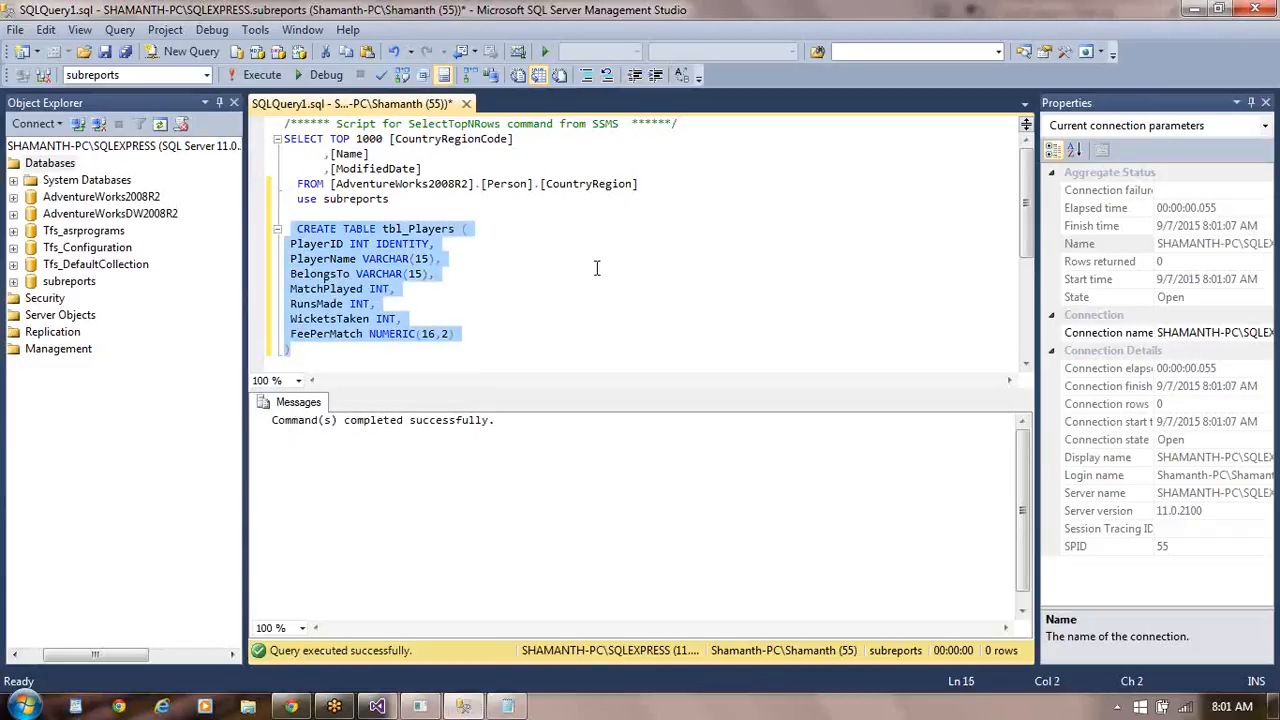
left_click(381, 80)
left_click(260, 76)
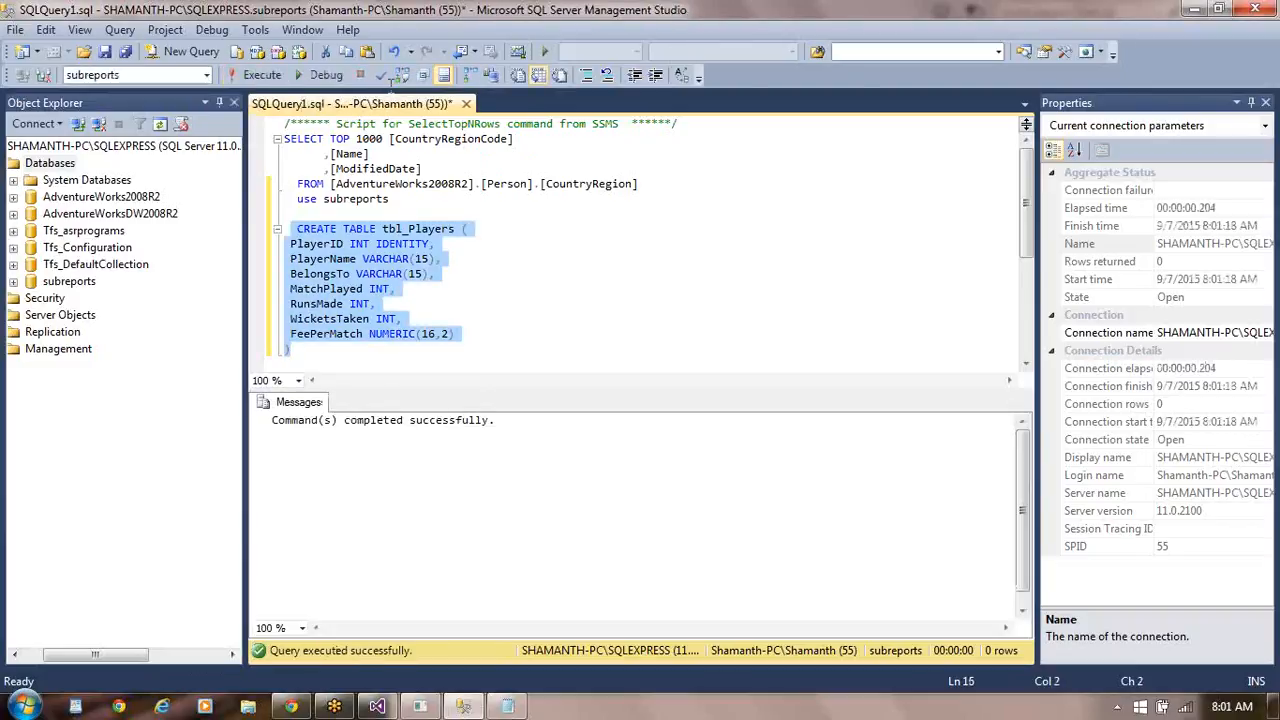
- Add blank lines below the CREATE TABLE tbl_Players statement in the query
left_click(309, 356)
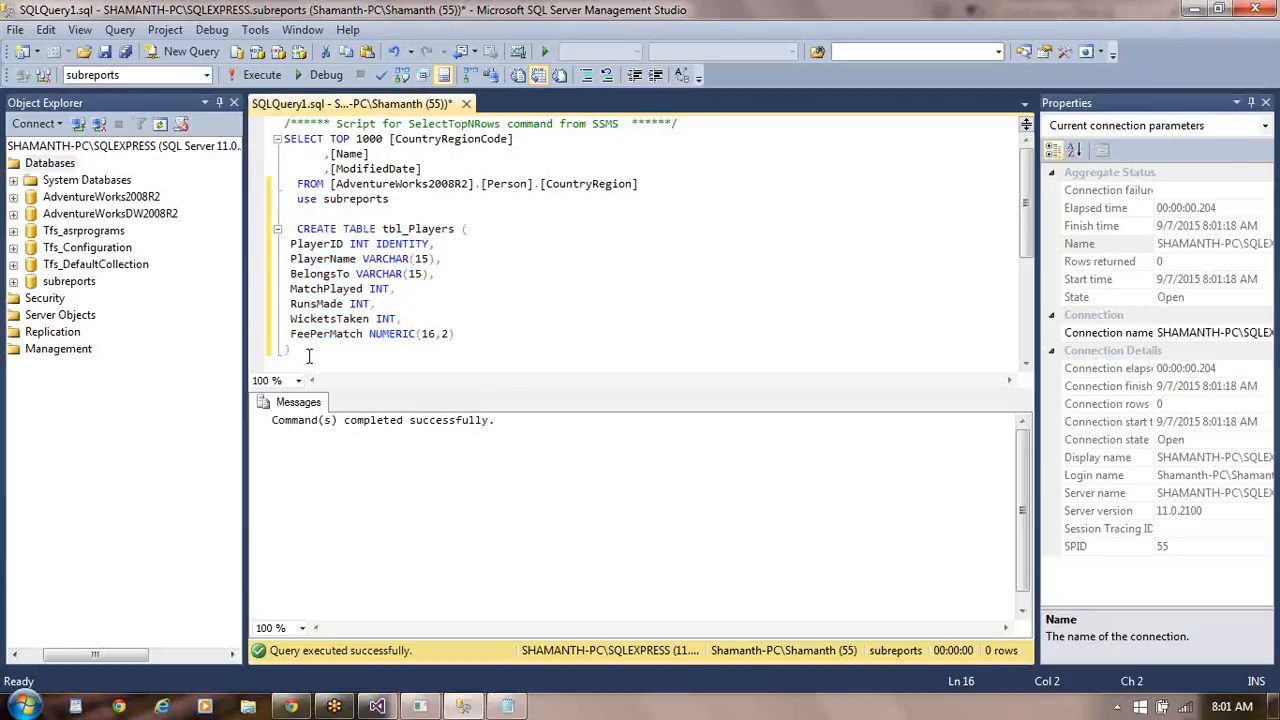
key("Return")
key("Return")
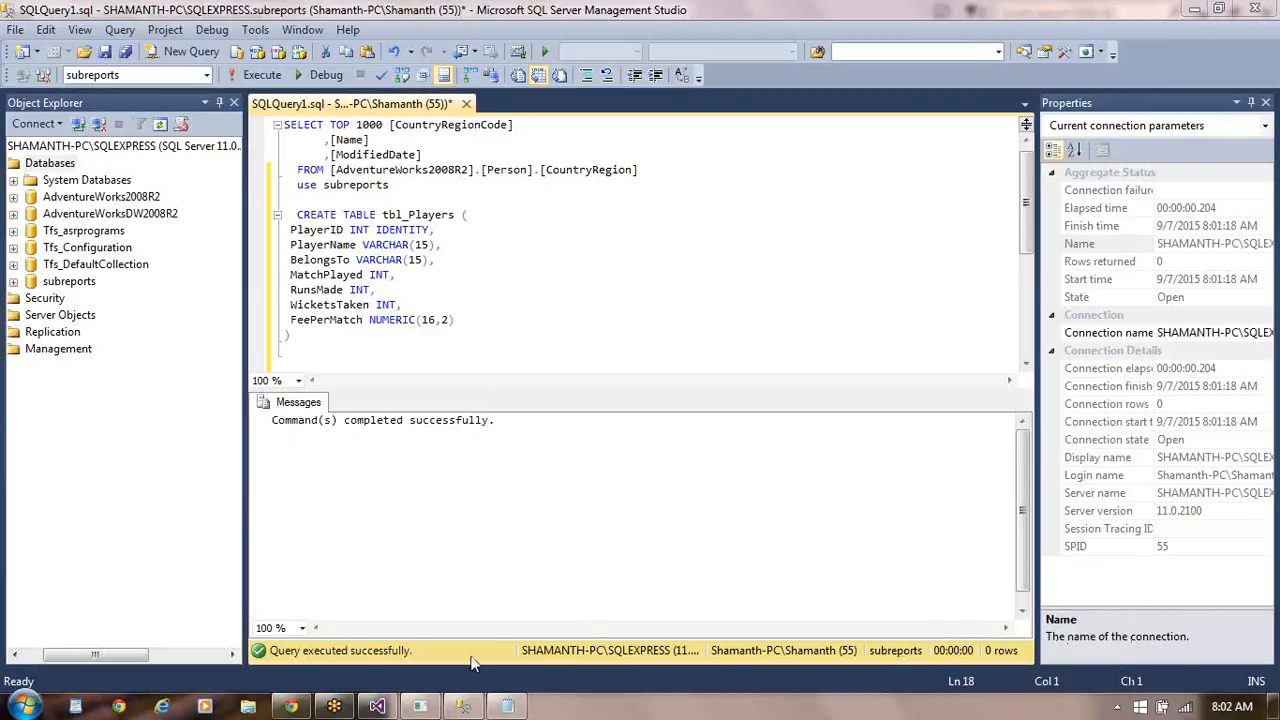
- In Notepad, paste the INSERT INTO tbl_Players statements for the India and first US players below CREATE TABLE, and delete the cut-off last statement
left_click(508, 707)
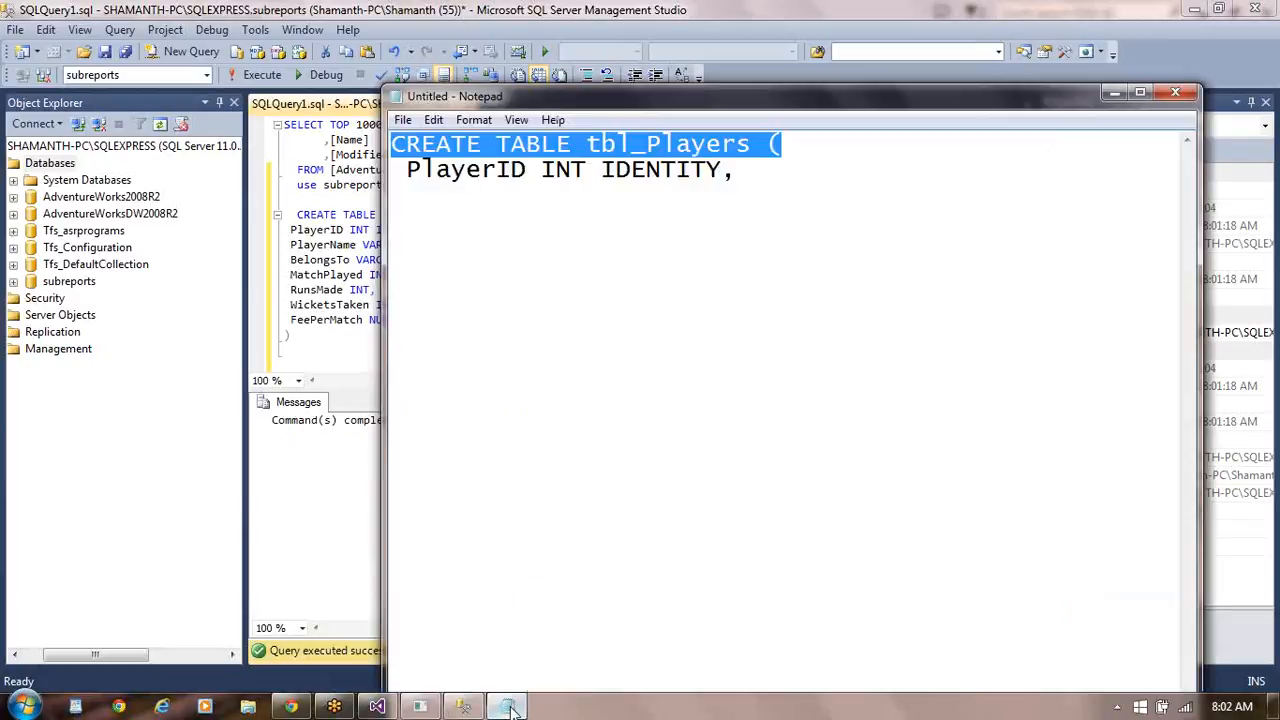
left_click(458, 365)
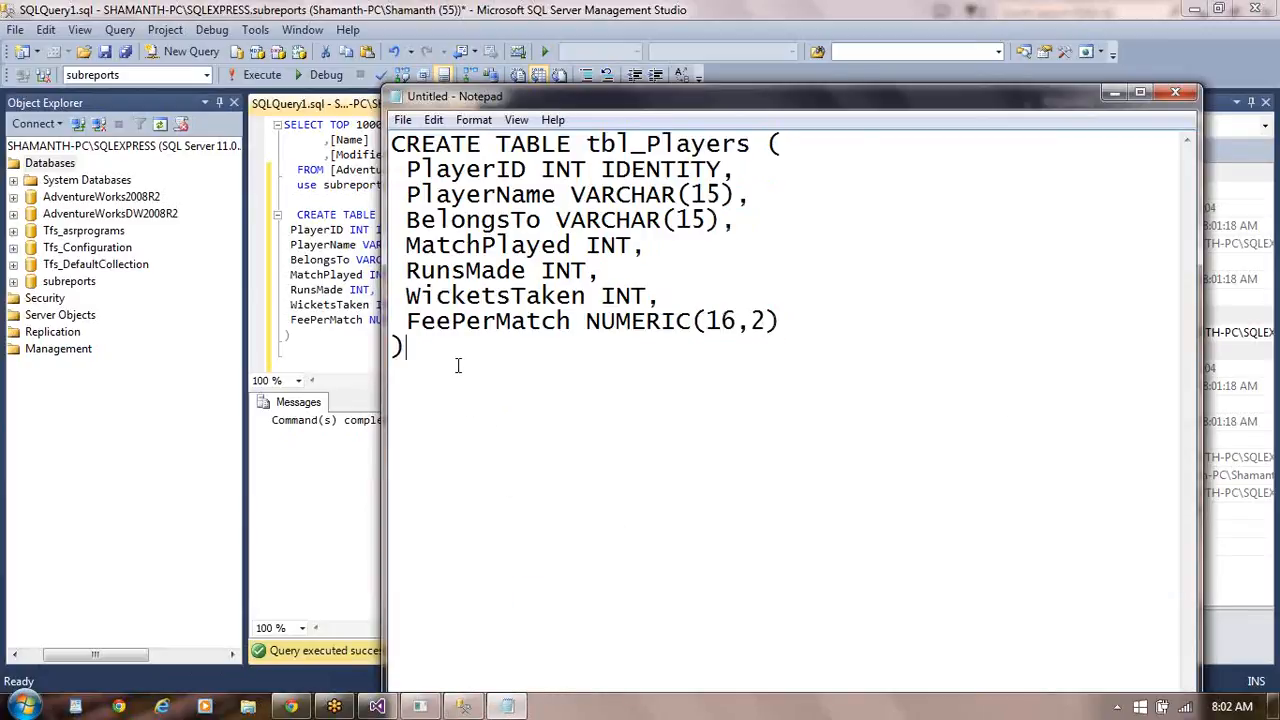
key("Return")
key("Return")
key("Return")
key("ctrl+v")
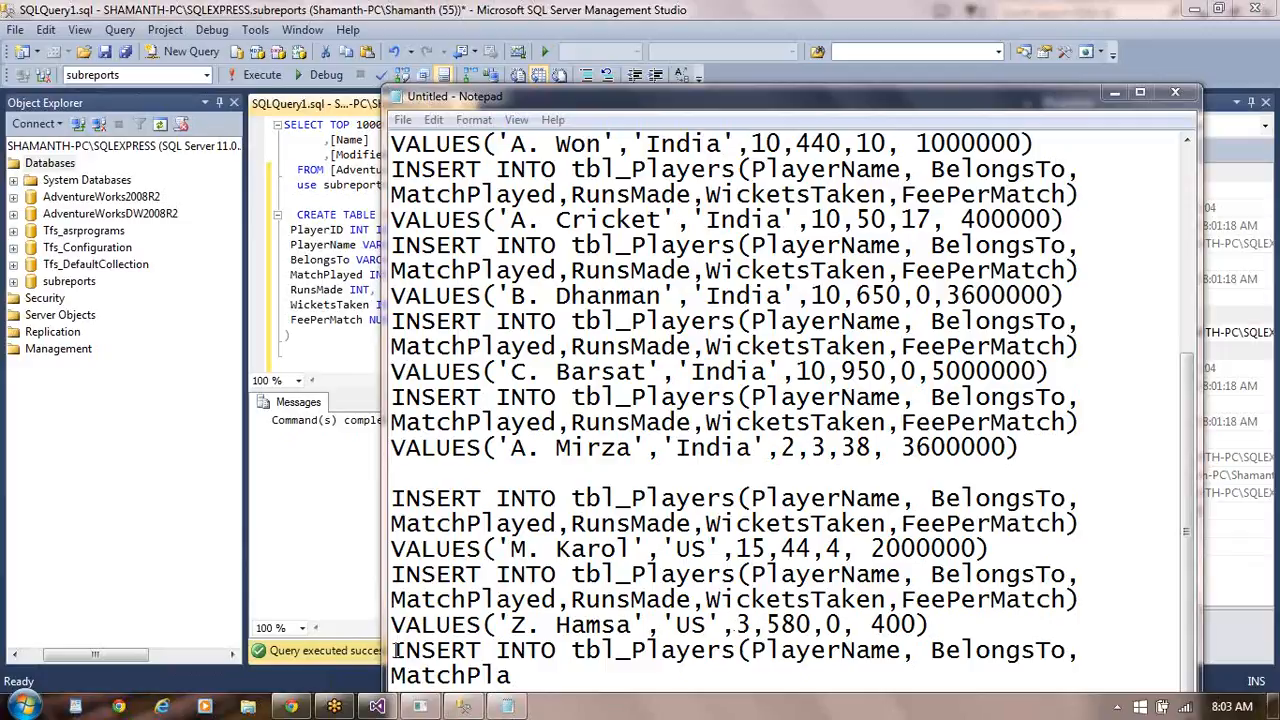
left_click_drag(396, 650, 546, 674)
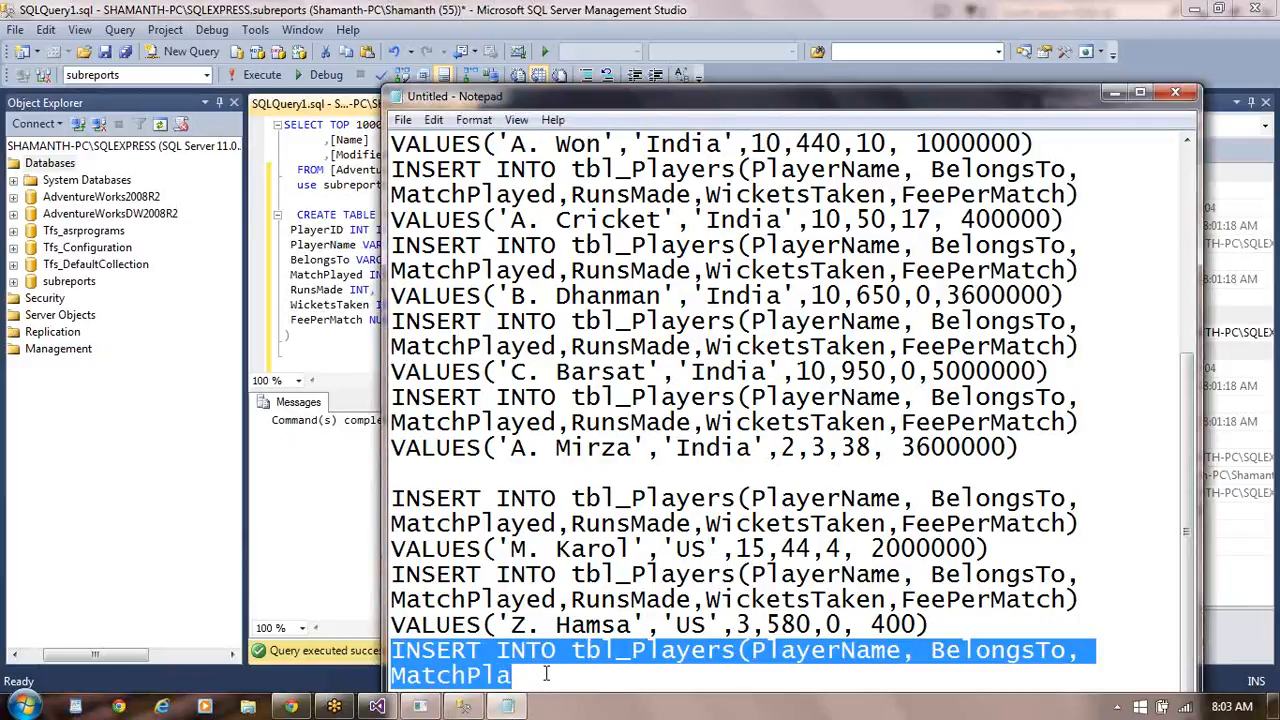
key("Delete")
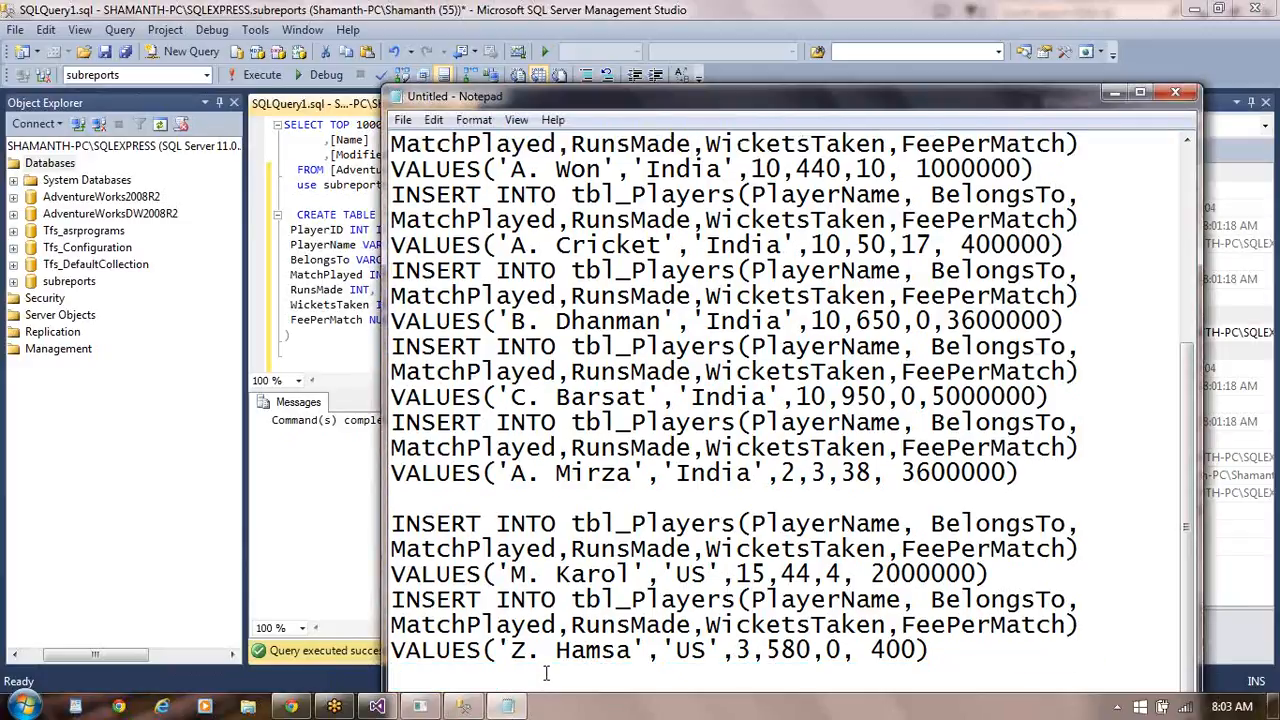
left_click(1268, 556)
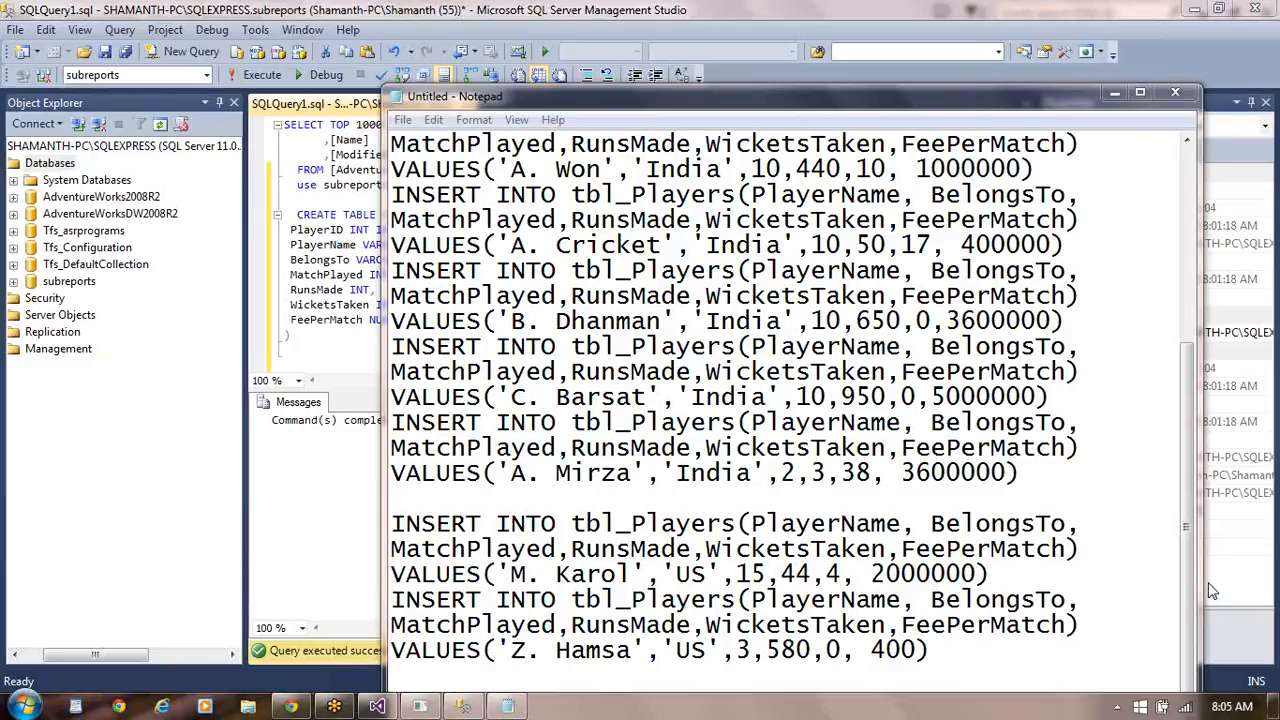
- Paste the INSERT statements for the remaining US and first Australia players at the end, and delete the incomplete last statement
left_click(958, 648)
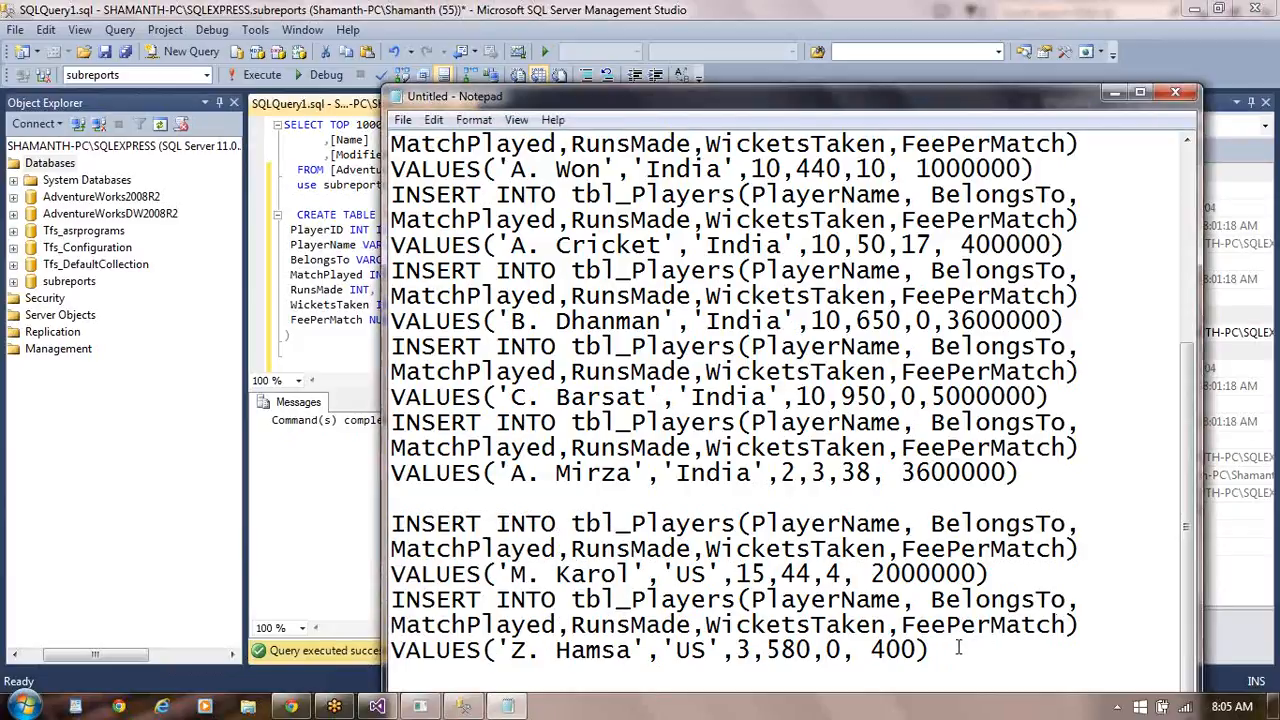
key("Return")
key("Return")
key("ctrl+v")
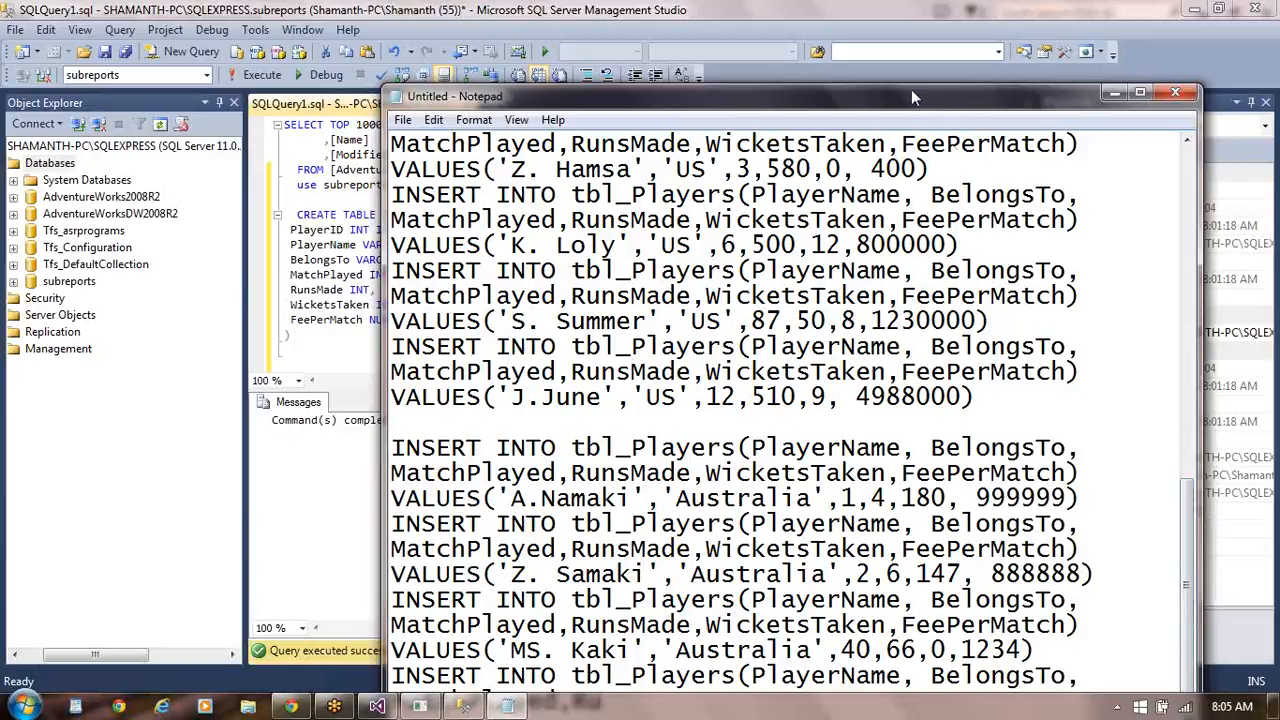
left_click_drag(911, 97, 873, 14)
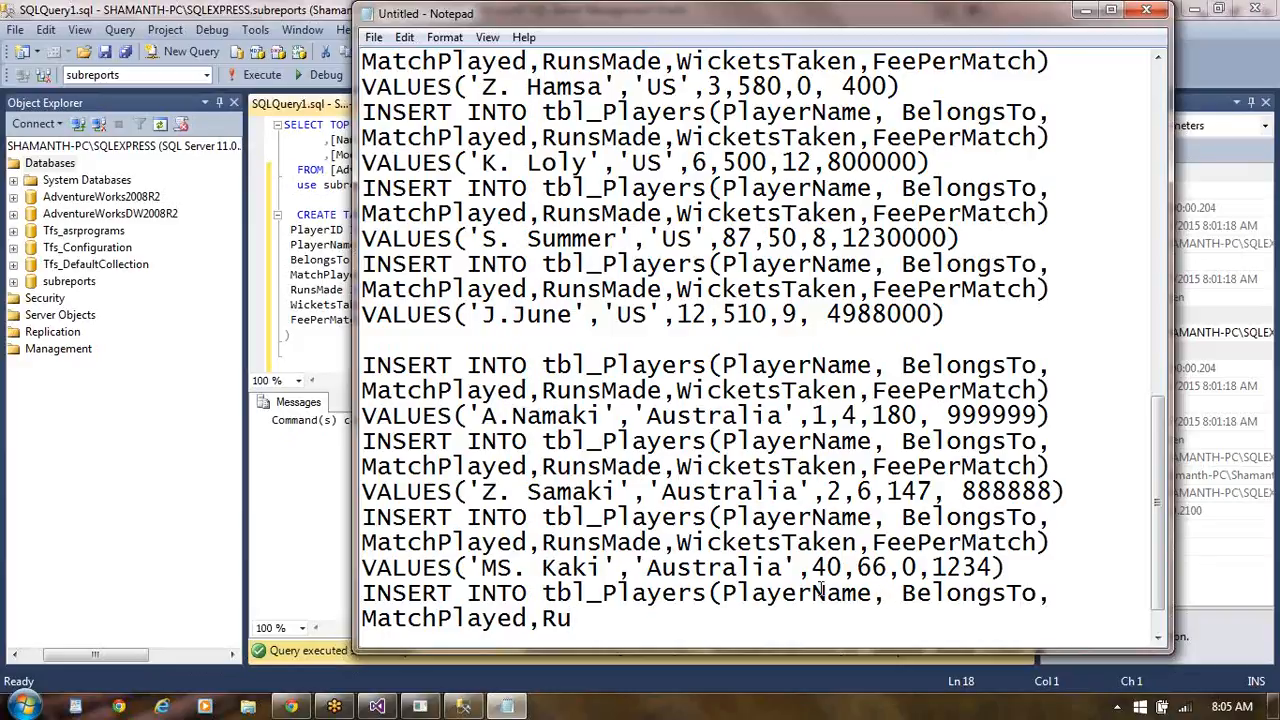
left_click(363, 594)
left_click(392, 622, "shift")
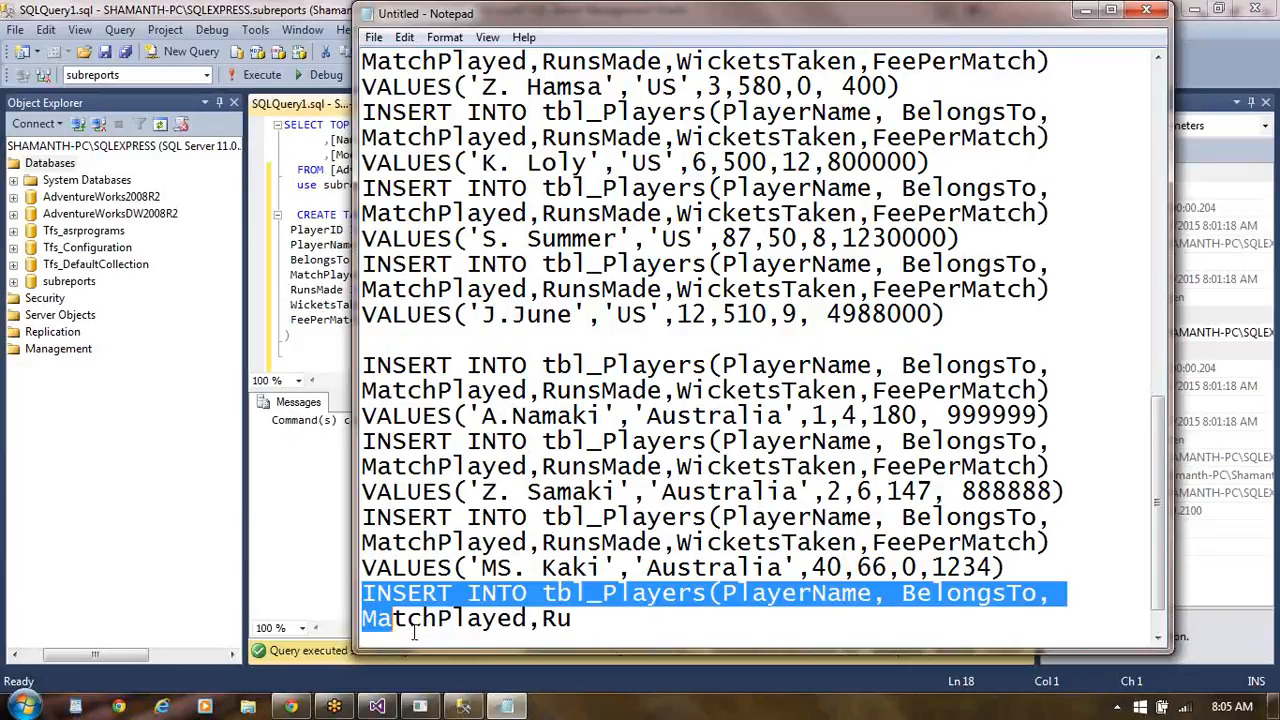
left_click_drag(413, 630, 585, 569)
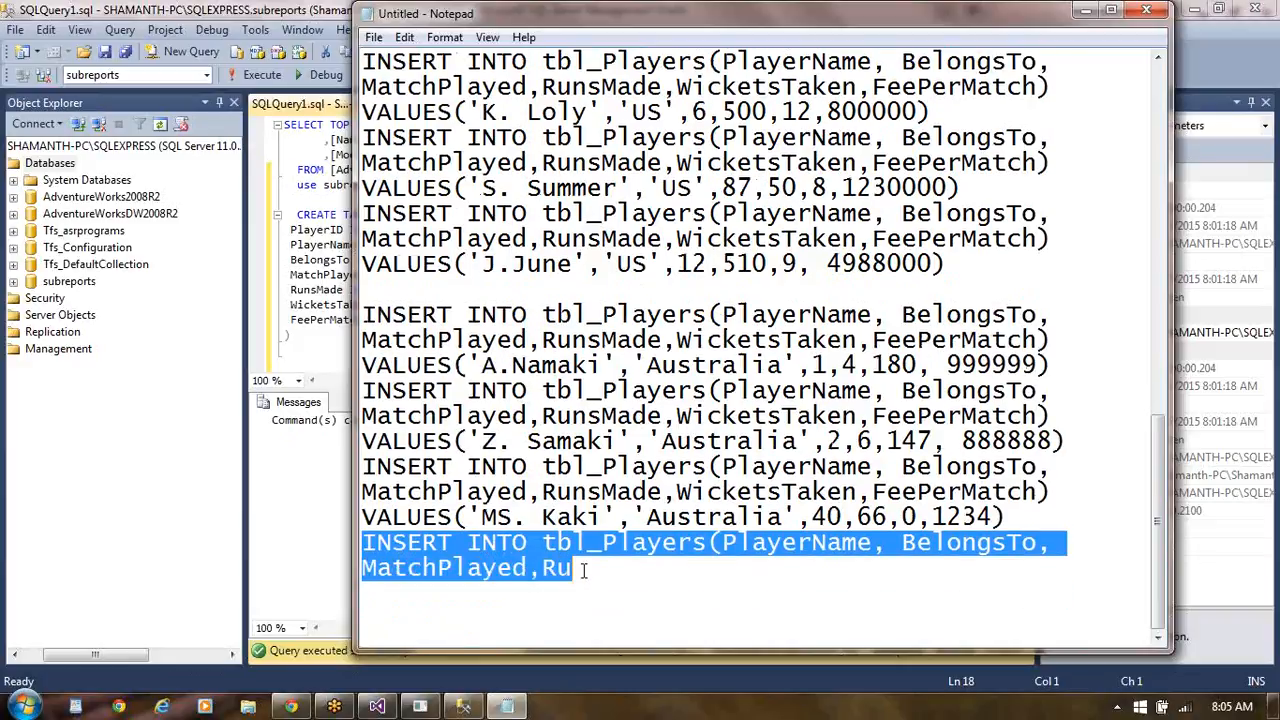
key("Delete")
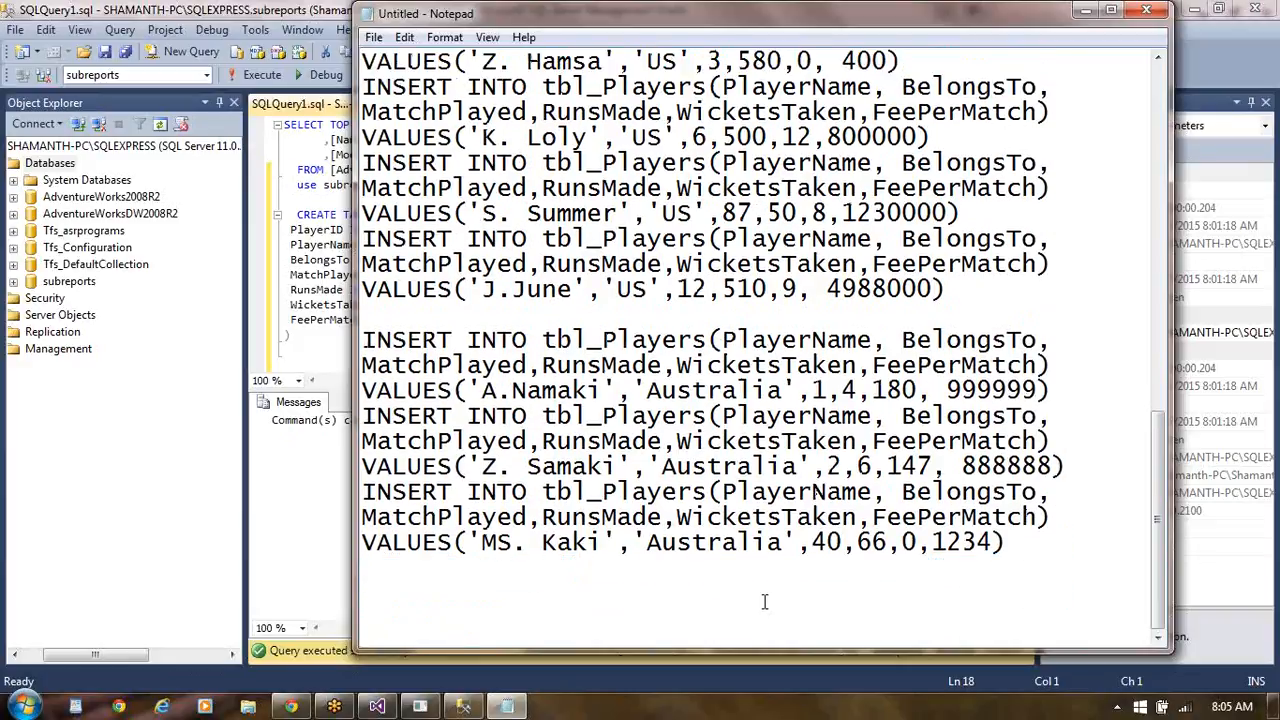
- Paste the INSERT statements for the last Australia players and the Singapore players at the end of the Notepad document
left_click(344, 707)
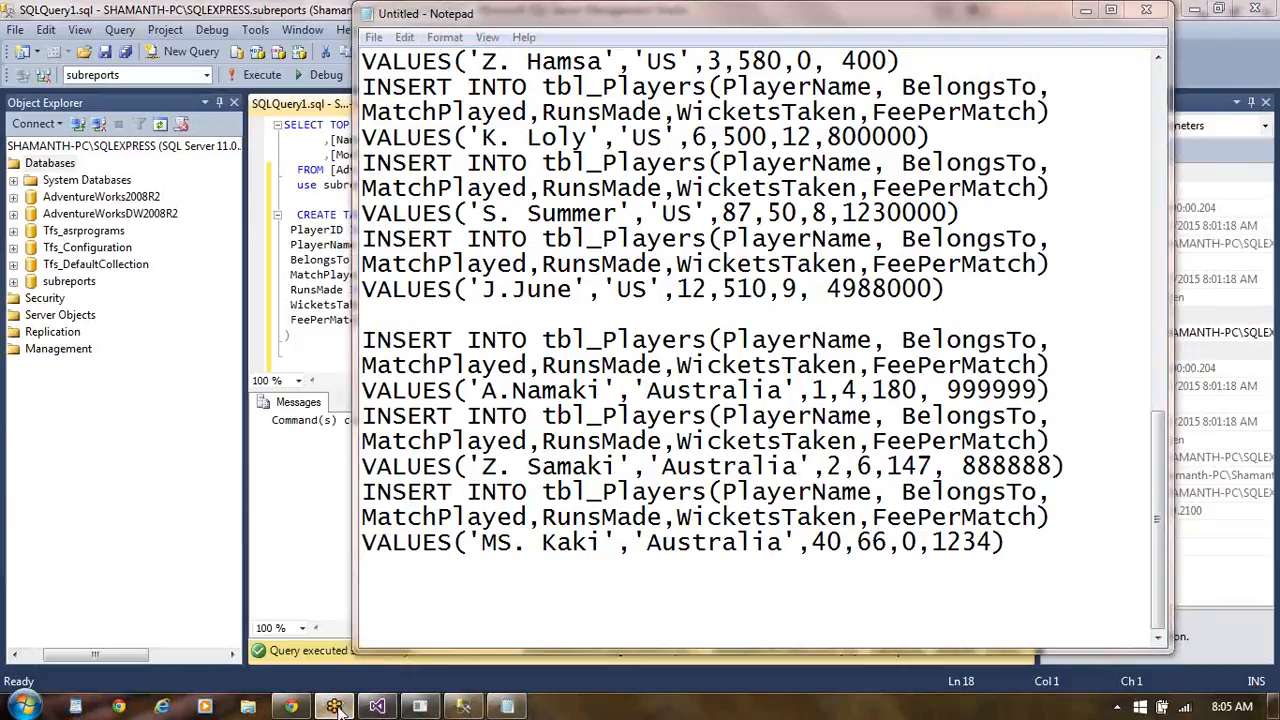
mouse_move(338, 710)
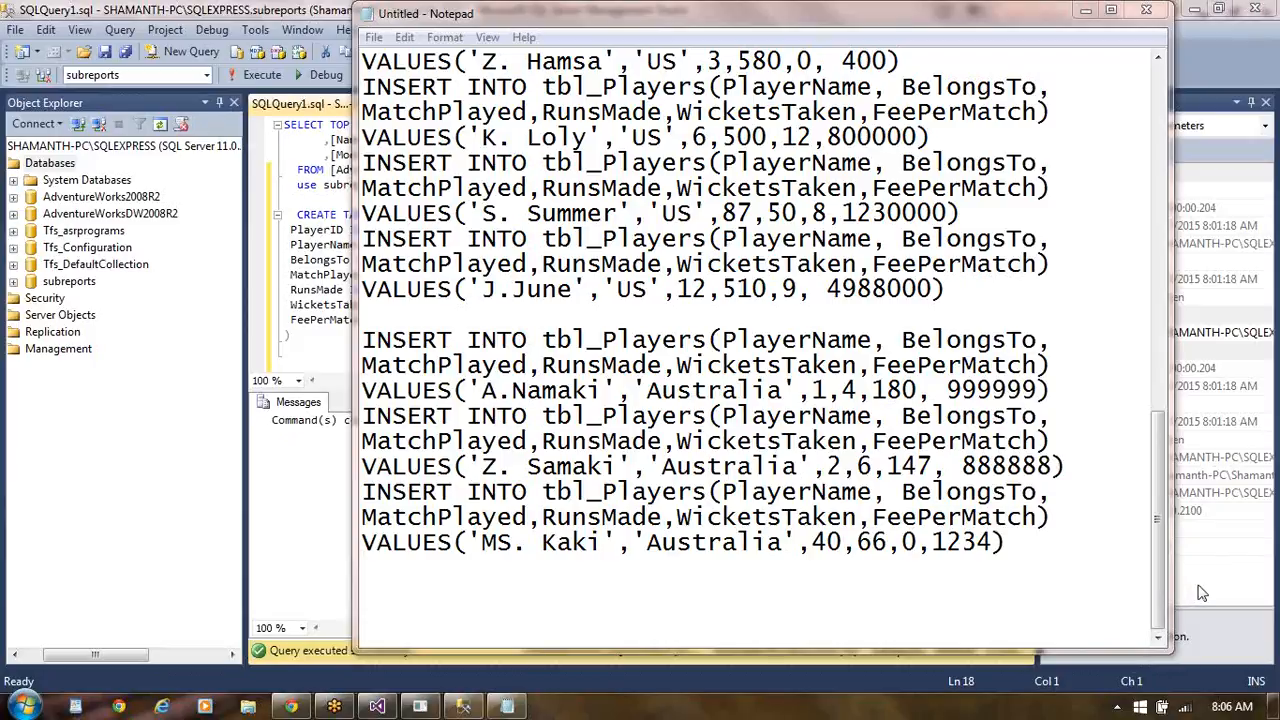
left_click(1013, 541)
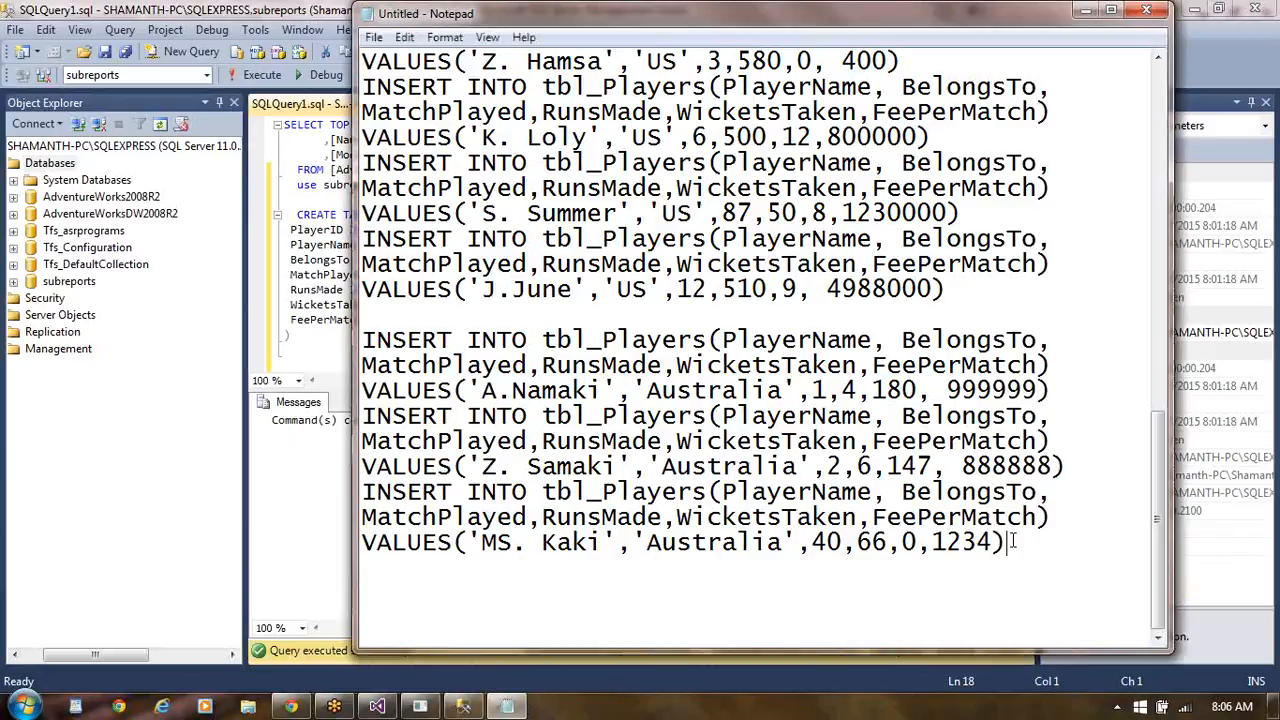
key("Return")
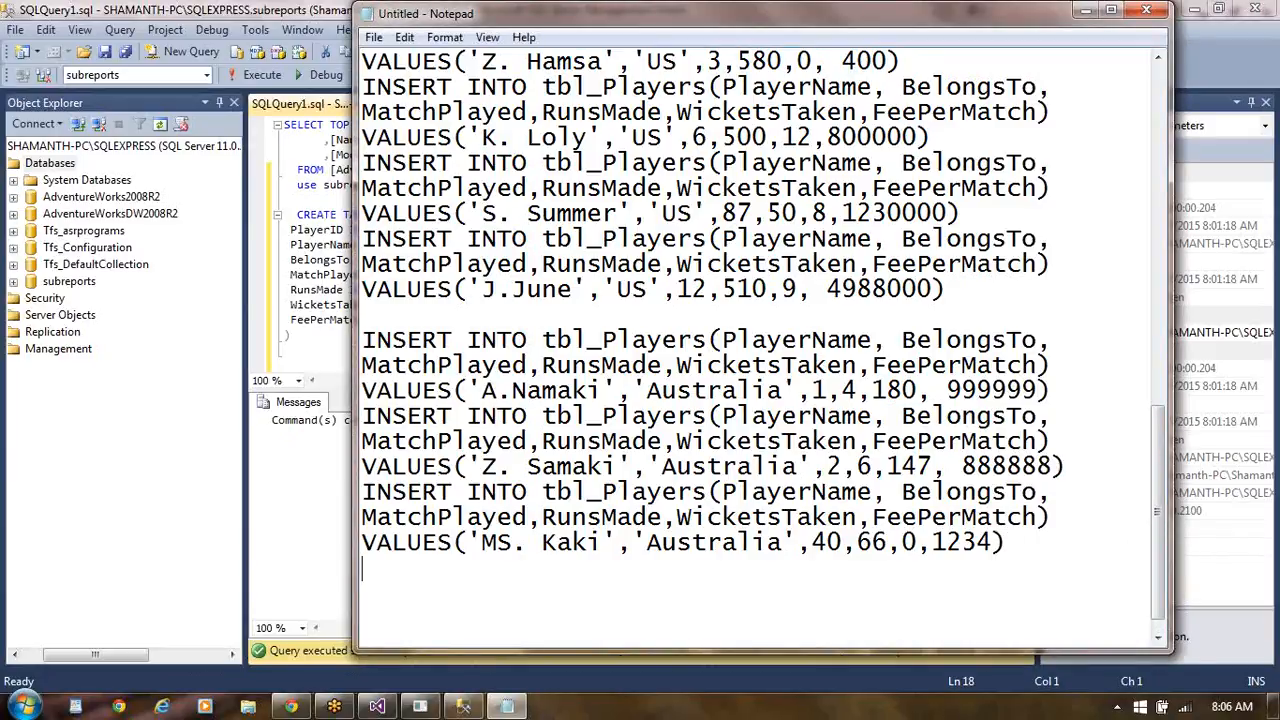
type("INSERT INTO tbl_Players(PlayerName, BelongsTo, MatchPlayed,RunsMade,WicketsTaken,FeePerMatch) VALUES('S. Boon','Australia',170,888,10,890) INSERT INTO tbl_Players(PlayerName, BelongsTo, MatchPlayed,RunsMade,WicketsTaken,FeePerMatch) VALUES('DC. Shane','Australia',28,39,338, 4444499)  INSERT INTO tbl_Players(PlayerName, BelongsTo, MatchPlayed,RunsMade,WicketsTaken,FeePerMatch) VALUES('S. Noami','Singapore',165,484,45, 5678) INSERT INTO tbl_Players(PlayerName, BelongsTo, MatchPlayed,RunsMade,WicketsTaken,FeePerMatch) VALUES('Z. Biswas','Singapore',73,51,50, 22222) INSERT INTO tbl_Players(PlayerName, BelongsTo, MatchPlayed,RunsMade,WicketsTaken,FeePerMatch) VALUES('K. Dolly','Singapore',65,59,1,99999) INSERT INTO tbl_Players(PlayerName, BelongsTo, MatchPlayed,RunsMade,WicketsTaken,FeePerMatch) VALUES('S. Winter','Singapore',7,50,8,12) INSERT INTO tbl_Players(PlayerName, BelongsTo, MatchPlayed,RunsMade,WicketsTaken,FeePerMatch) VALUES('J.August','Singapore',9,99,98, 890)")
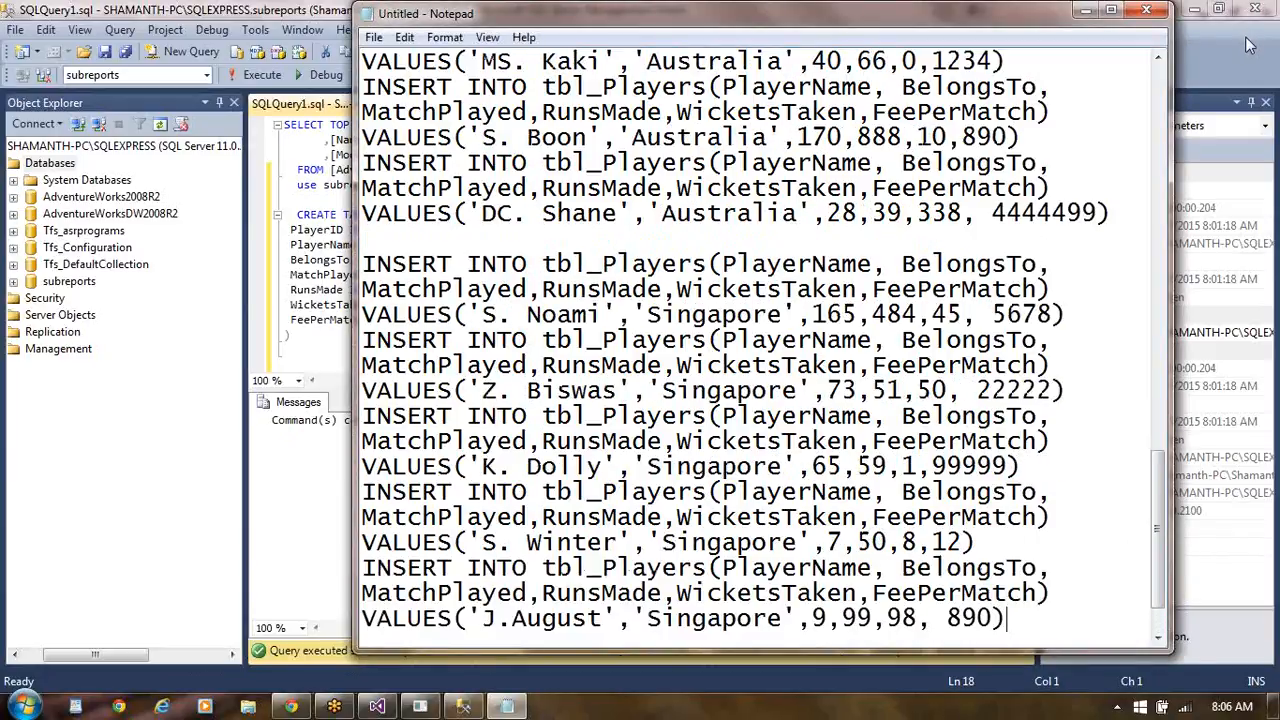
- Copy all the INSERT statements from Notepad and paste them below the CREATE TABLE script in the SQL Server Management Studio query
left_click(1159, 146)
left_click(1159, 146)
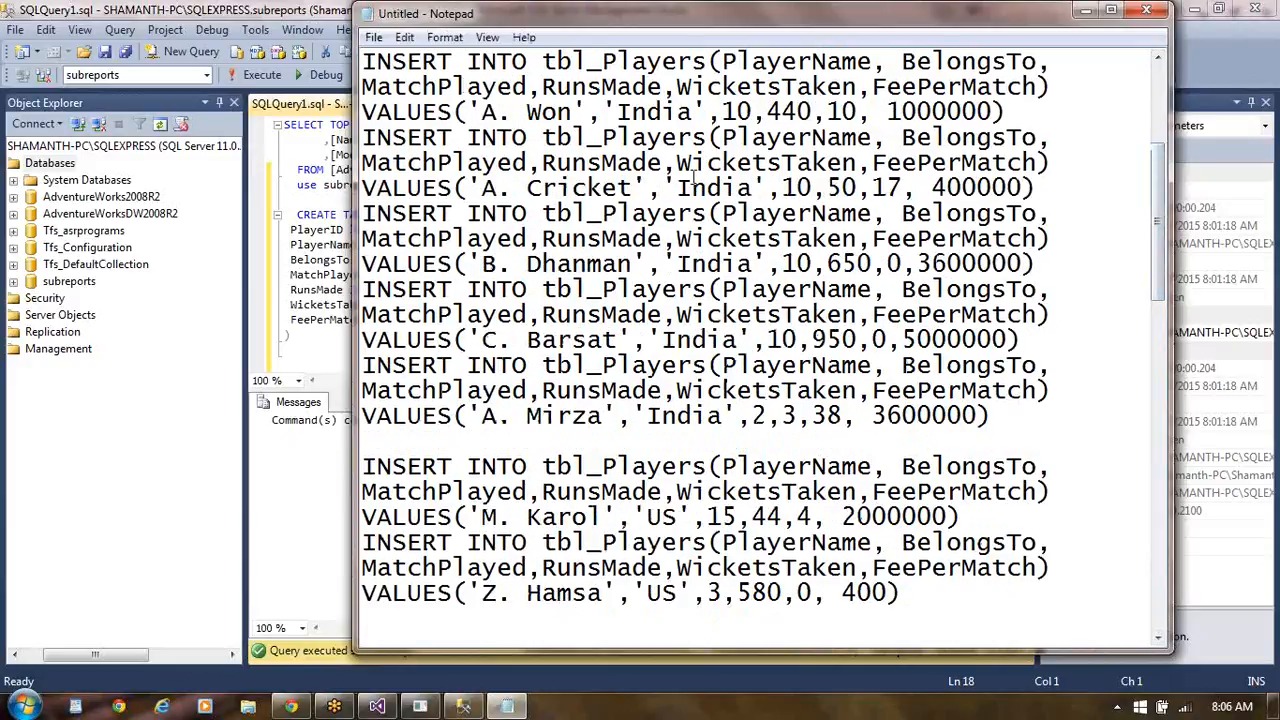
left_click(1155, 108)
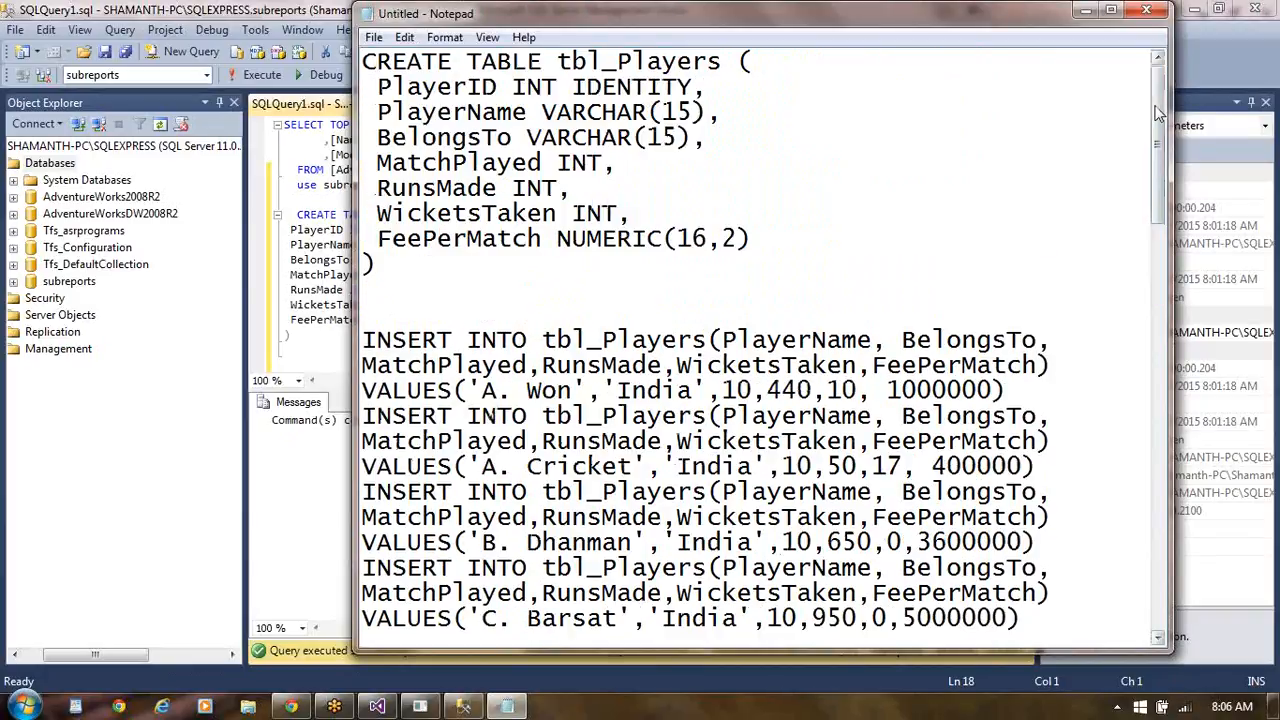
left_click(365, 340)
key("shift+Down")
key("shift+Down")
key("shift+Down")
key("shift+Down")
key("shift+Down")
key("shift+Down")
key("shift+Down")
key("shift+Down")
key("shift+Down")
key("shift+Down")
key("shift+Down")
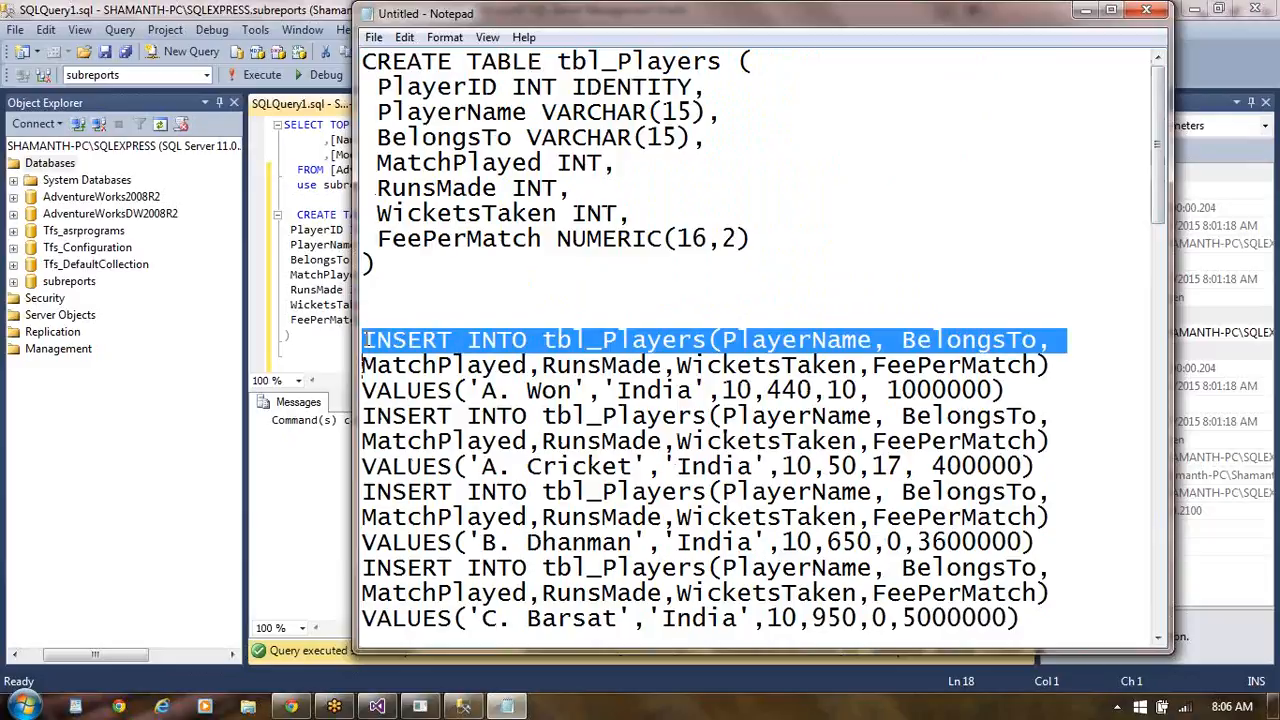
key("shift+Down")
key("shift+Down")
key("shift+Down")
key("shift+Down")
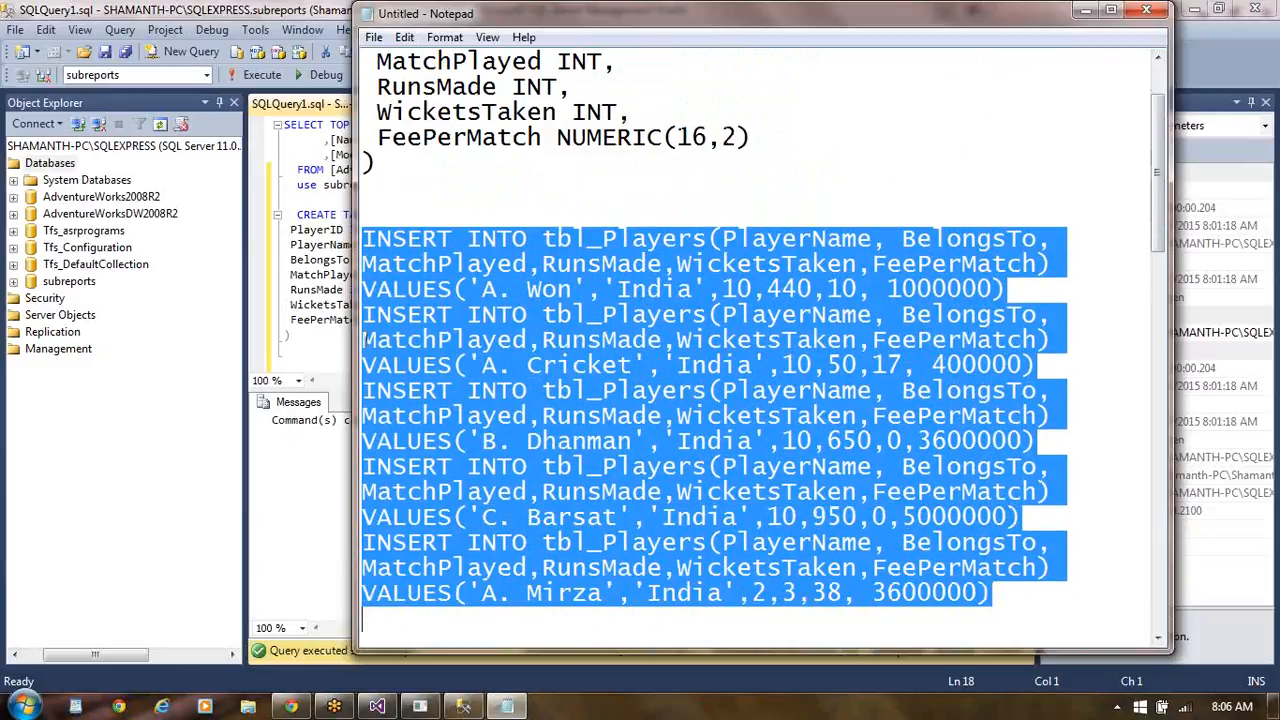
key("shift+Down")
key("shift+Down")
key("shift+Down")
key("shift+Down")
key("shift+Down")
key("shift+Down")
key("shift+Down")
key("shift+Down")
key("shift+Down")
key("shift+Down")
key("shift+Down")
key("shift+Down")
key("shift+Down")
key("shift+Down")
key("shift+Down")
key("shift+Down")
key("shift+Down")
key("shift+Down")
key("shift+Down")
key("shift+Down")
key("shift+Down")
key("shift+Down")
key("shift+Down")
key("shift+Down")
key("shift+Down")
key("shift+Down")
key("shift+Down")
key("shift+Down")
key("shift+Down")
key("shift+Down")
key("shift+Down")
key("shift+Down")
key("shift+Down")
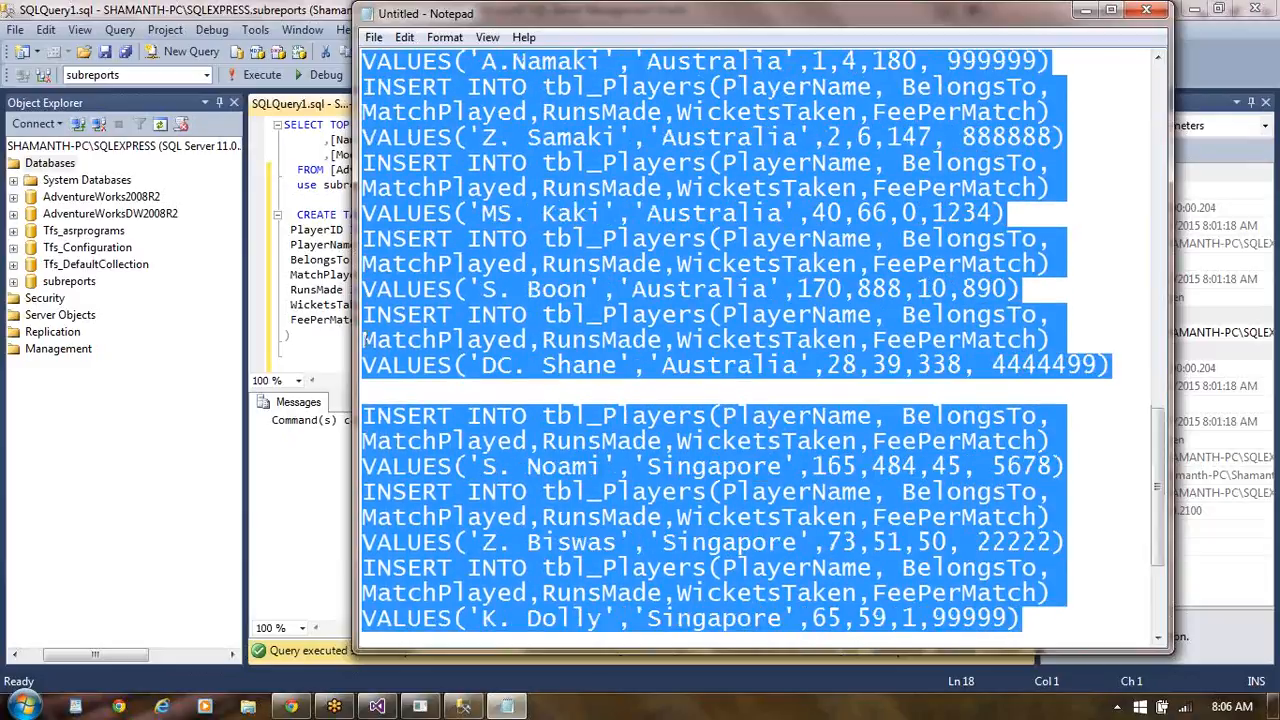
key("shift+Down")
key("shift+Down")
key("shift+Down")
key("shift+Down")
key("shift+Down")
key("shift+Down")
key("shift+Down")
key("shift+Down")
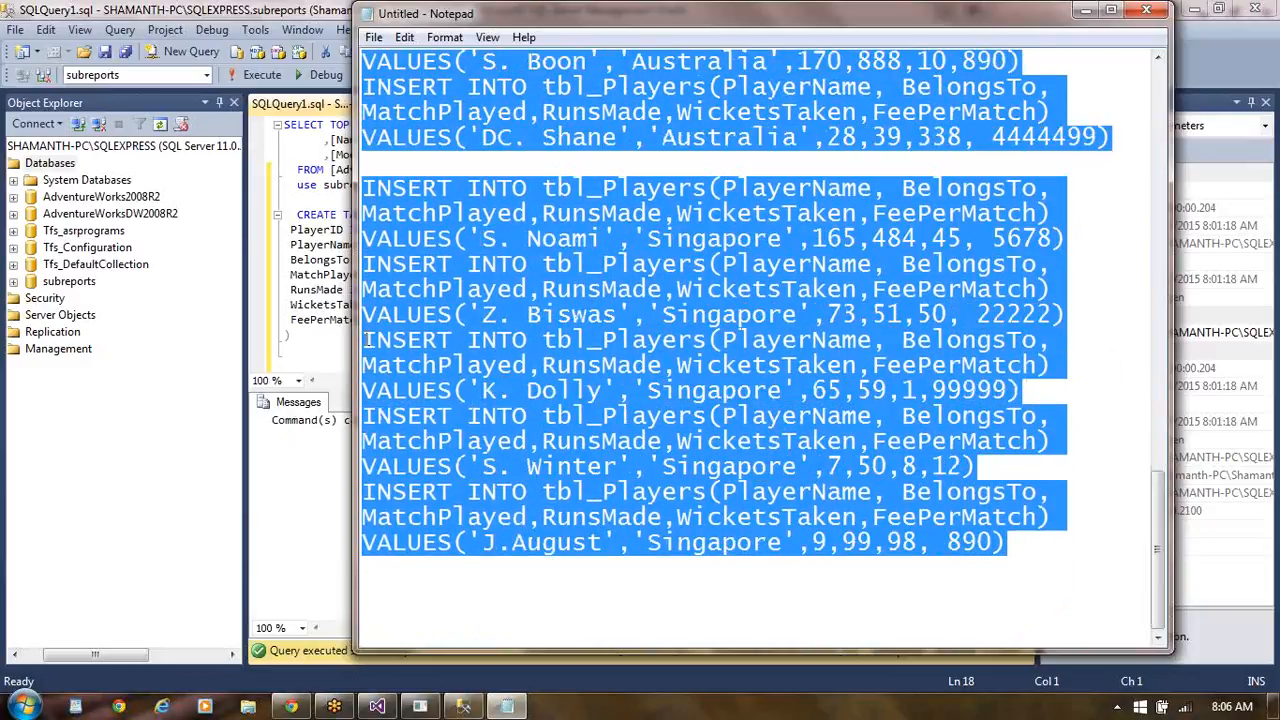
left_click(466, 708)
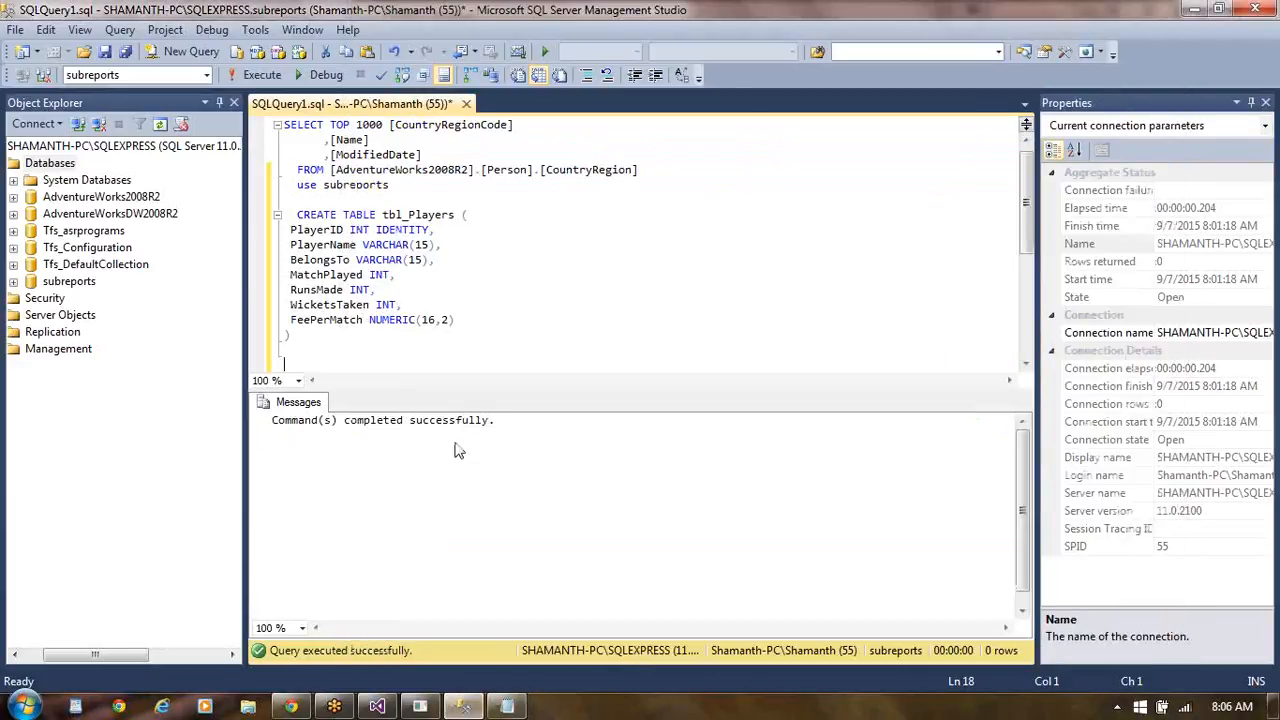
key("ctrl+v")
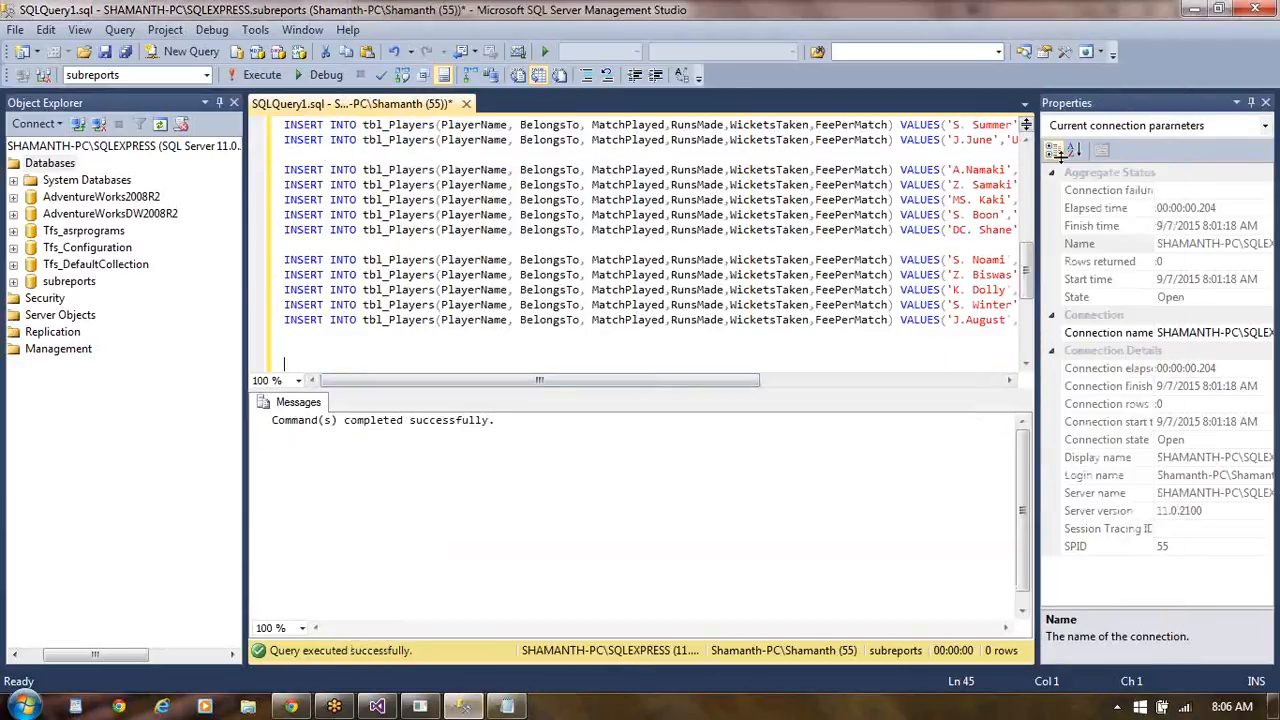
- Select only the INSERT INTO tbl_Players statements in the query, then parse and execute them
left_click(1030, 163)
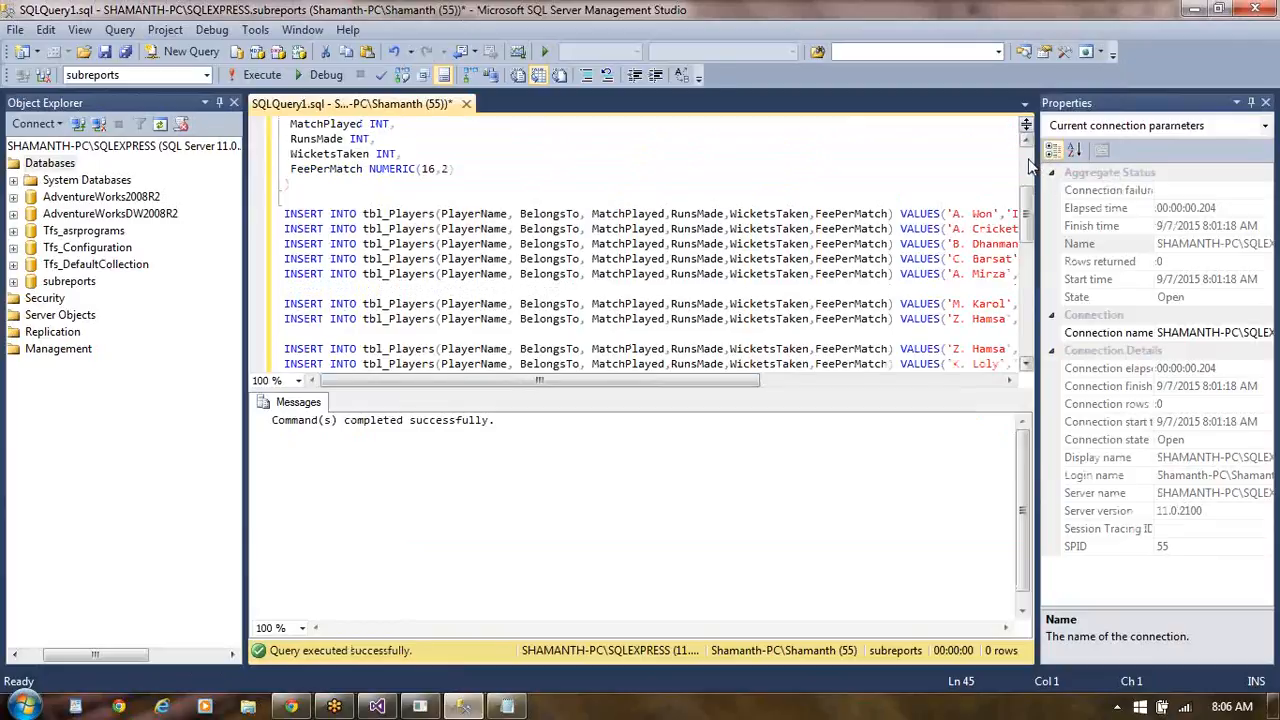
left_click(1030, 163)
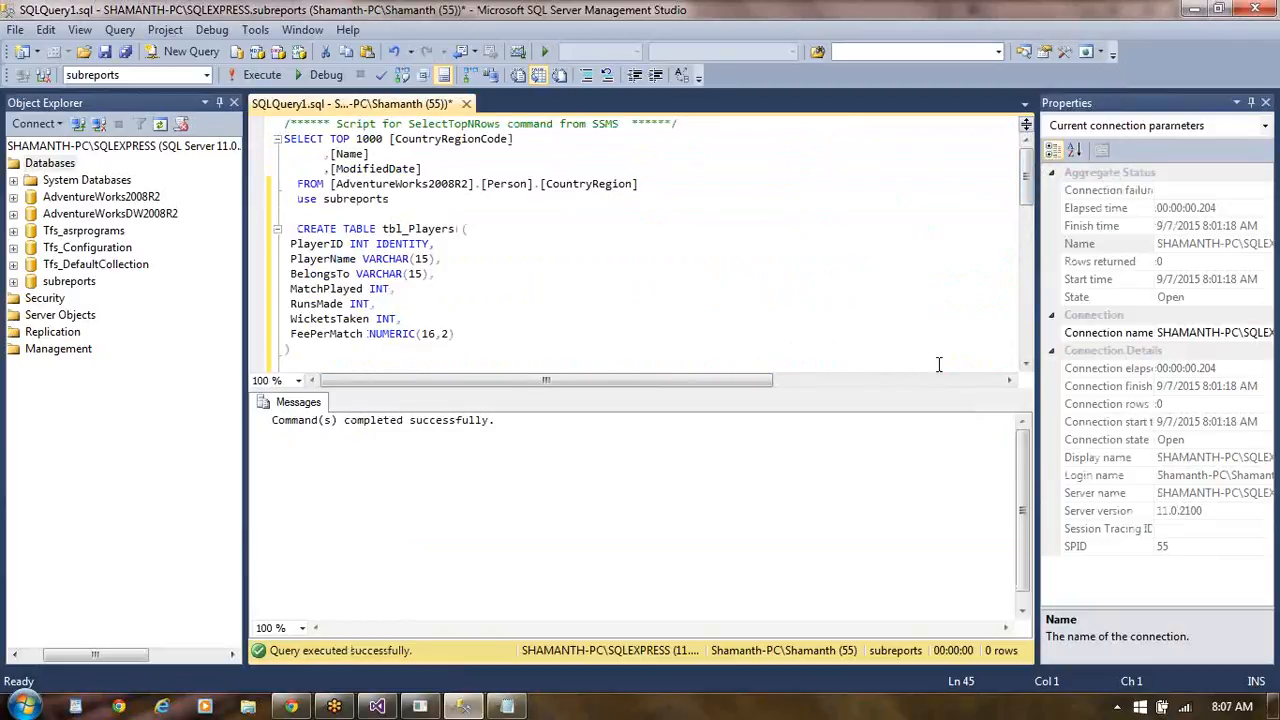
left_click(1027, 365)
left_click(1027, 365)
left_click(1027, 365)
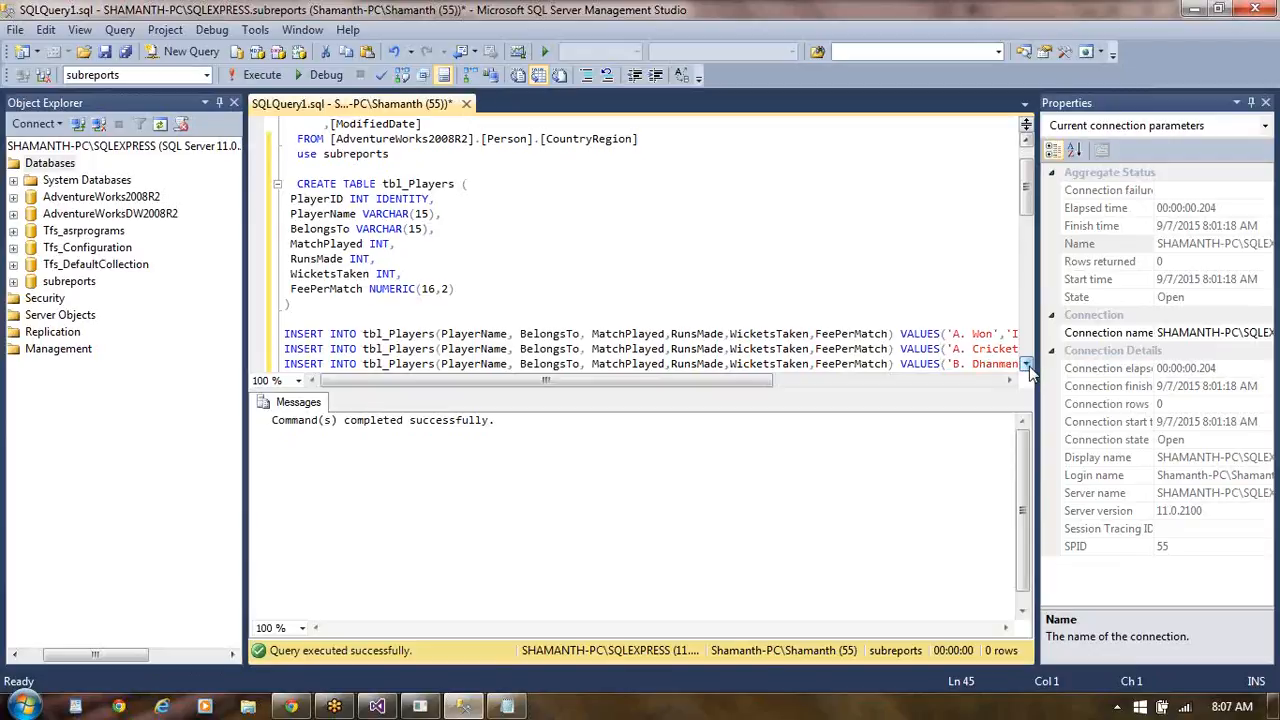
left_click(1027, 365)
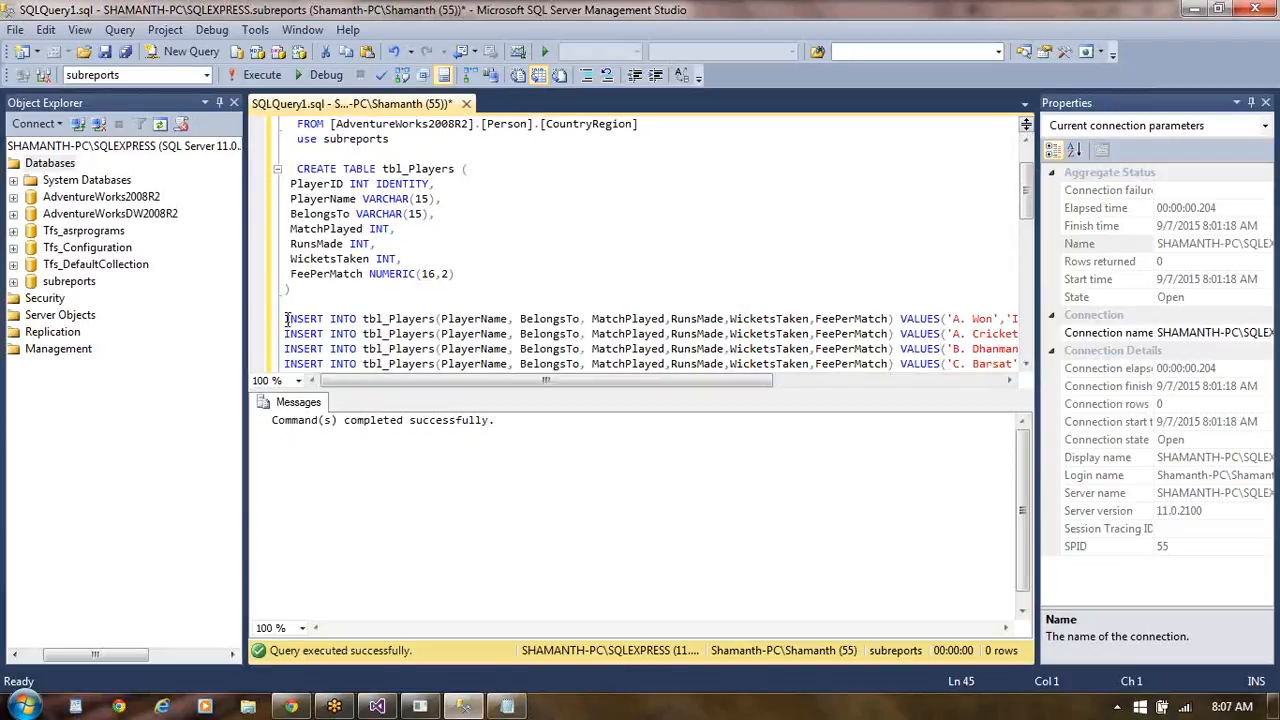
left_click(286, 318)
left_click_drag(287, 325, 968, 230)
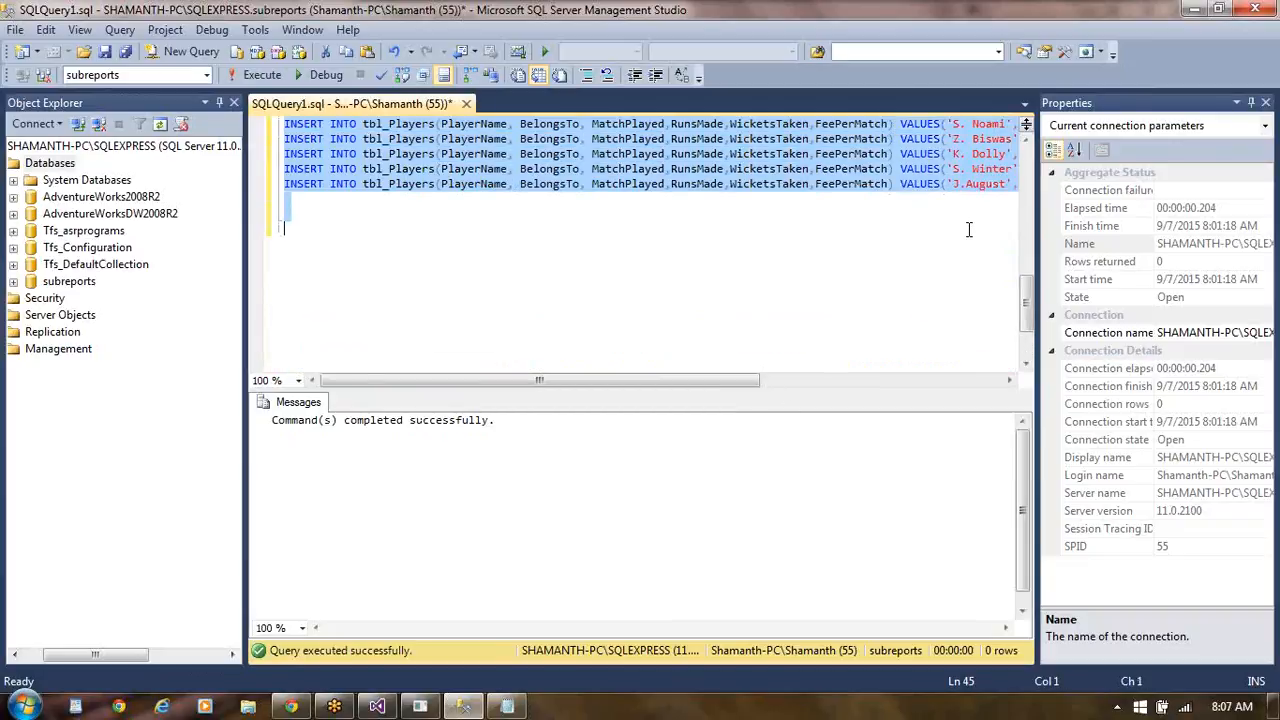
left_click(383, 80)
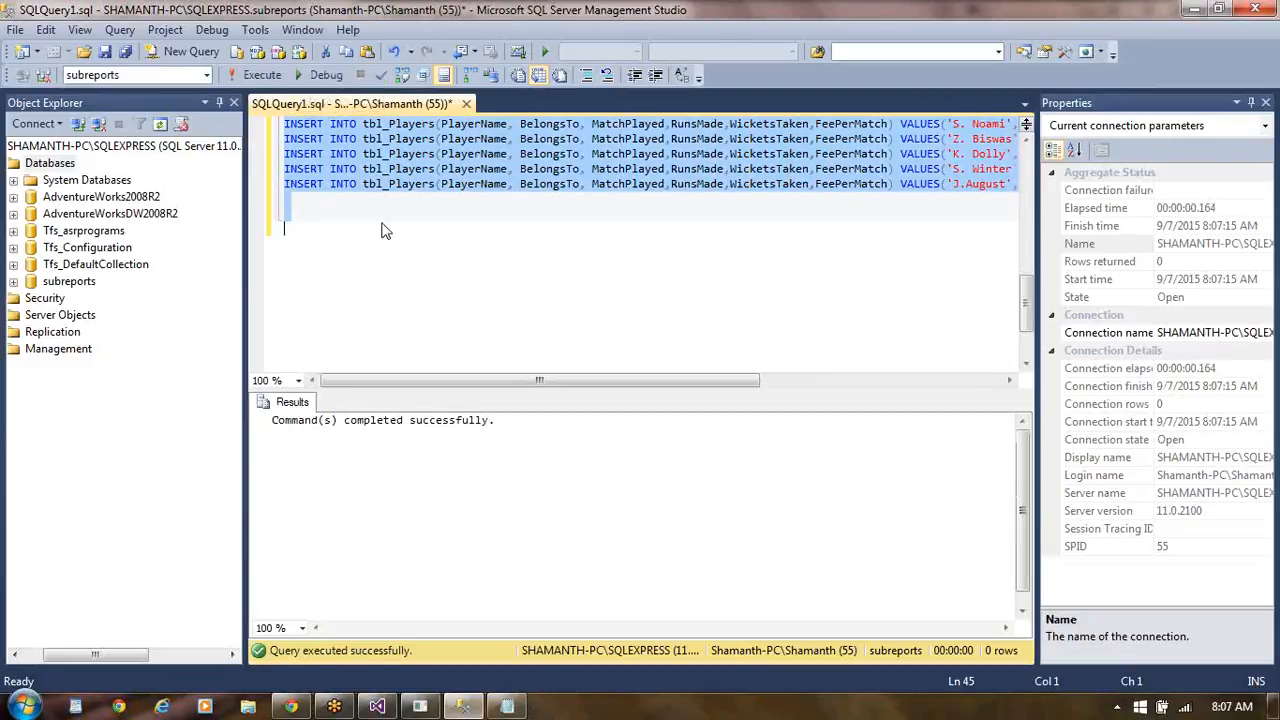
left_click(253, 75)
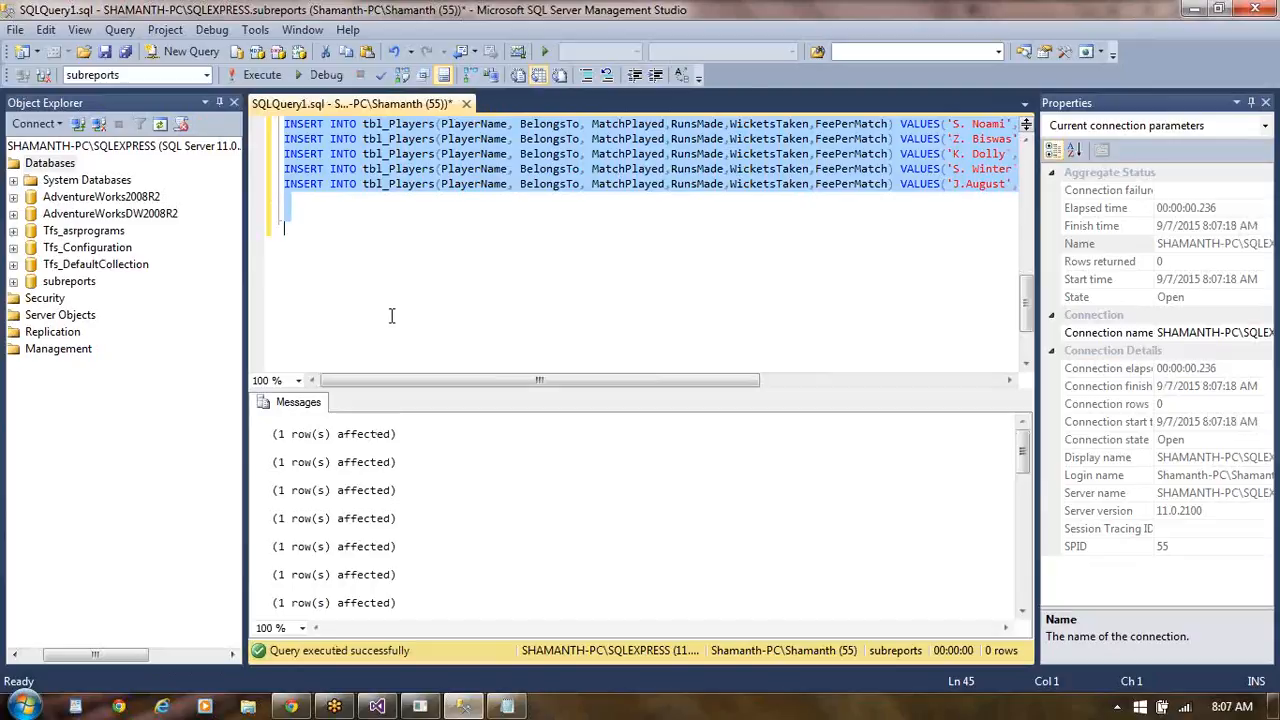
- Retrieve the top 1000 rows of dbo.tbl_Players in the subreports database and look through the player records
left_click(14, 286)
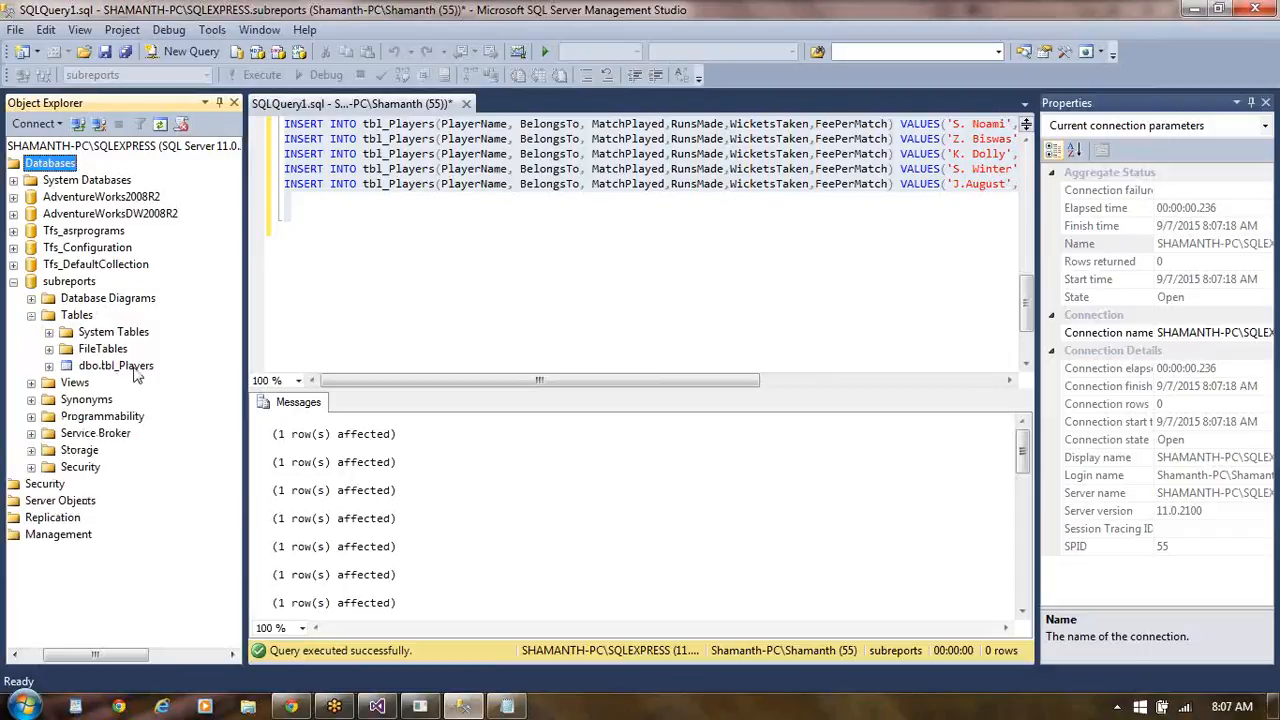
left_click(133, 367)
right_click(136, 370)
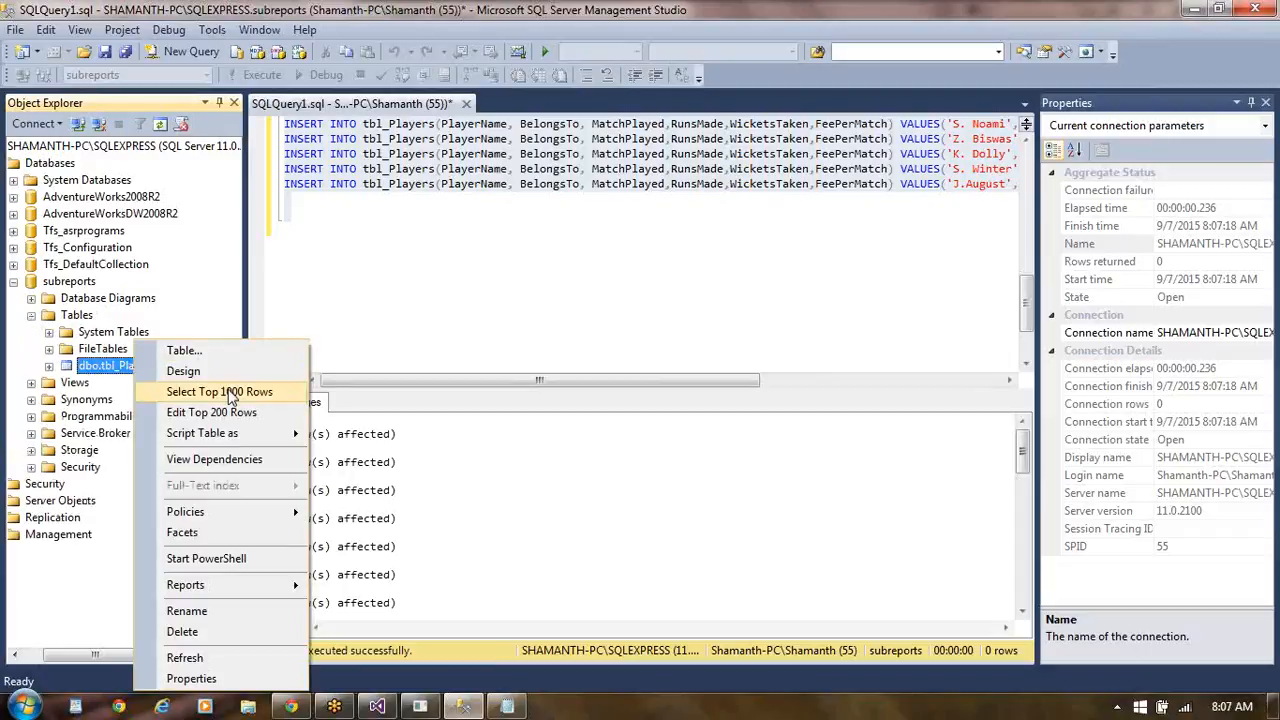
left_click(229, 393)
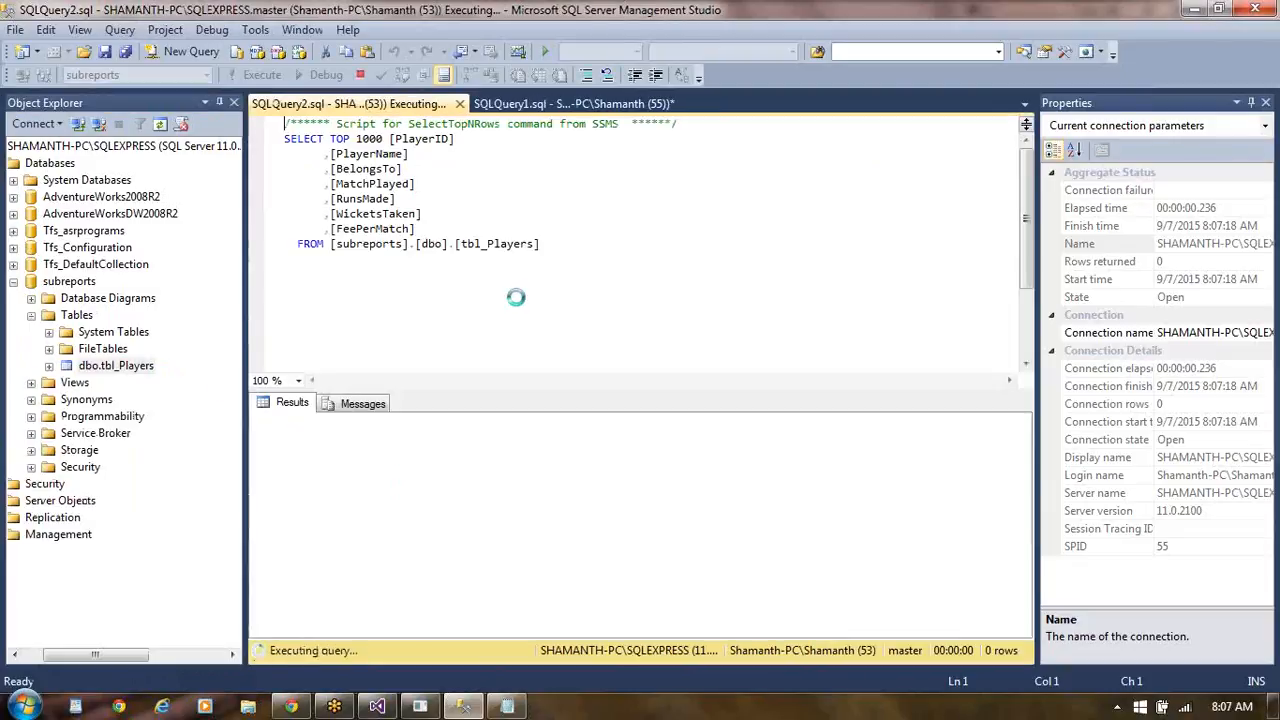
left_click(1024, 588)
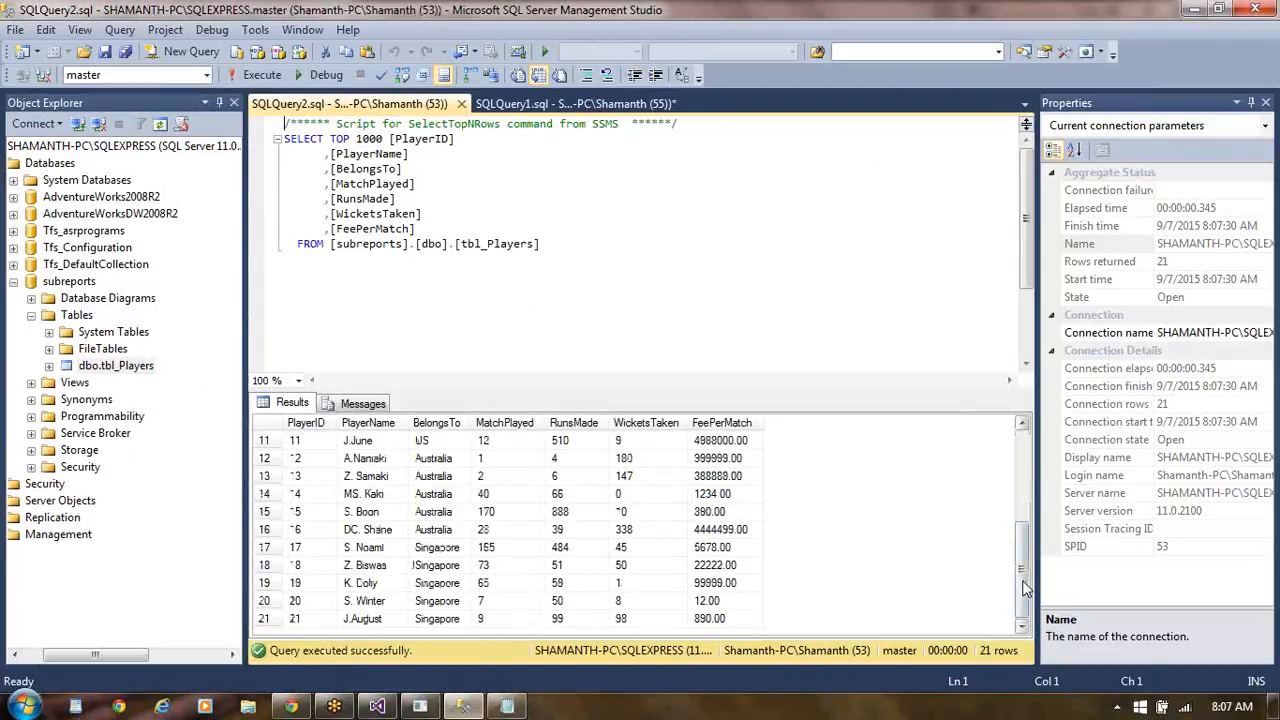
left_click(1024, 452)
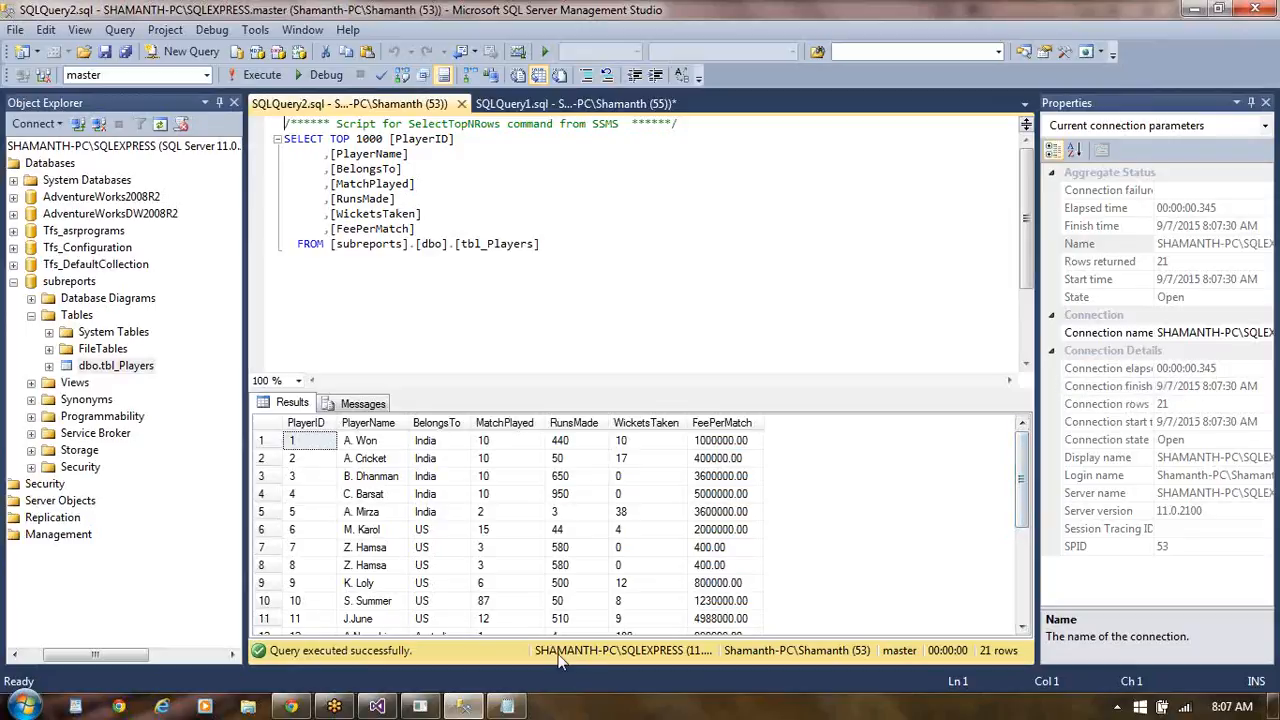
- Switch to the Formatting Reports project in Visual Studio and start a new shared dataset
left_click(388, 706)
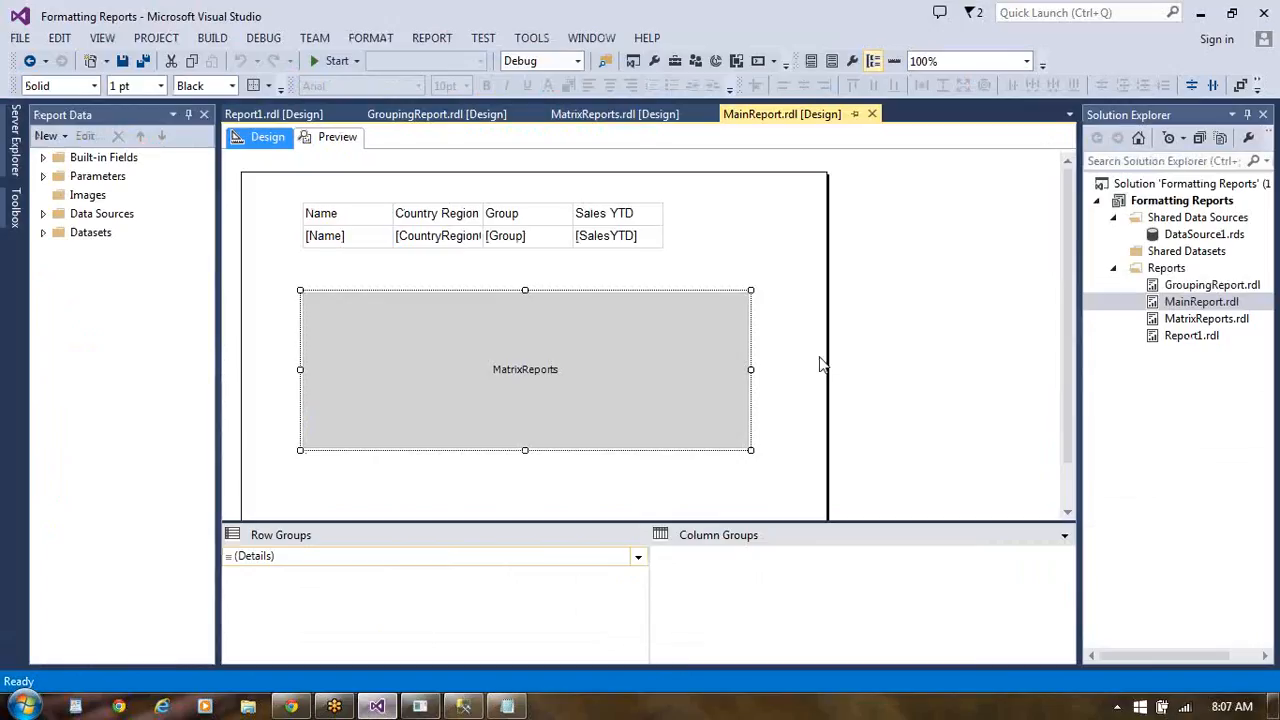
left_click(868, 346)
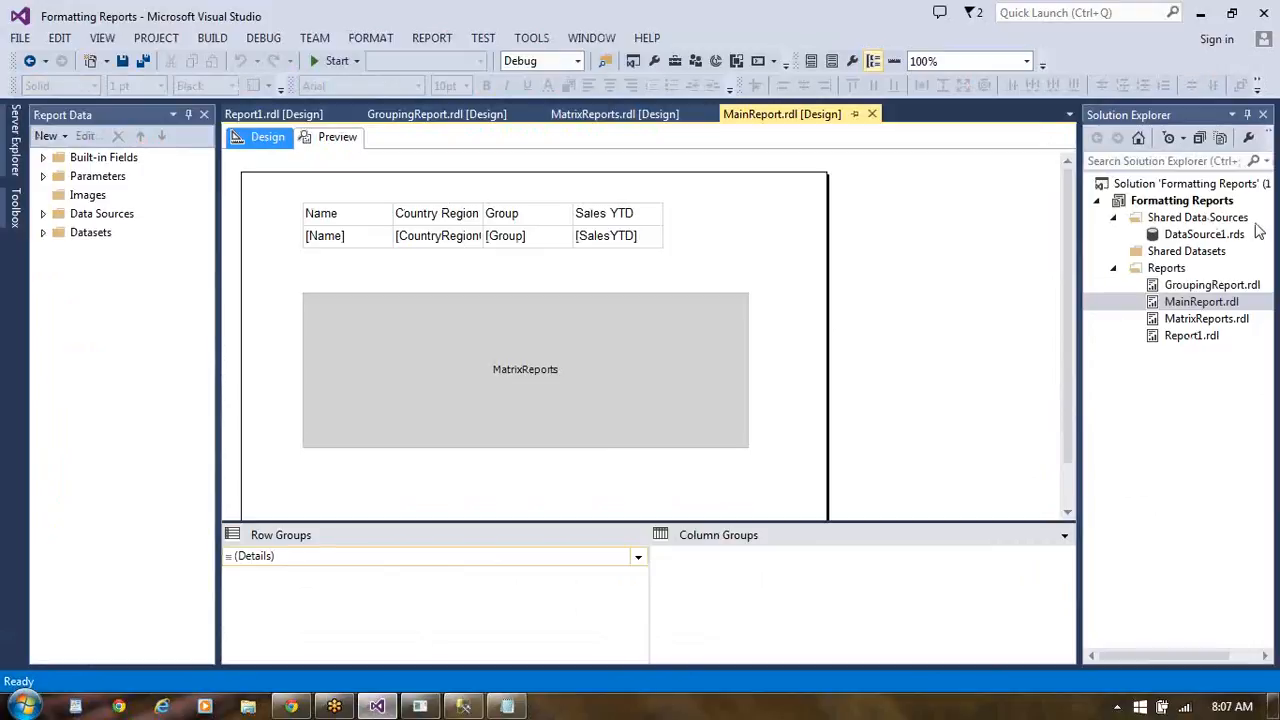
left_click(1205, 235)
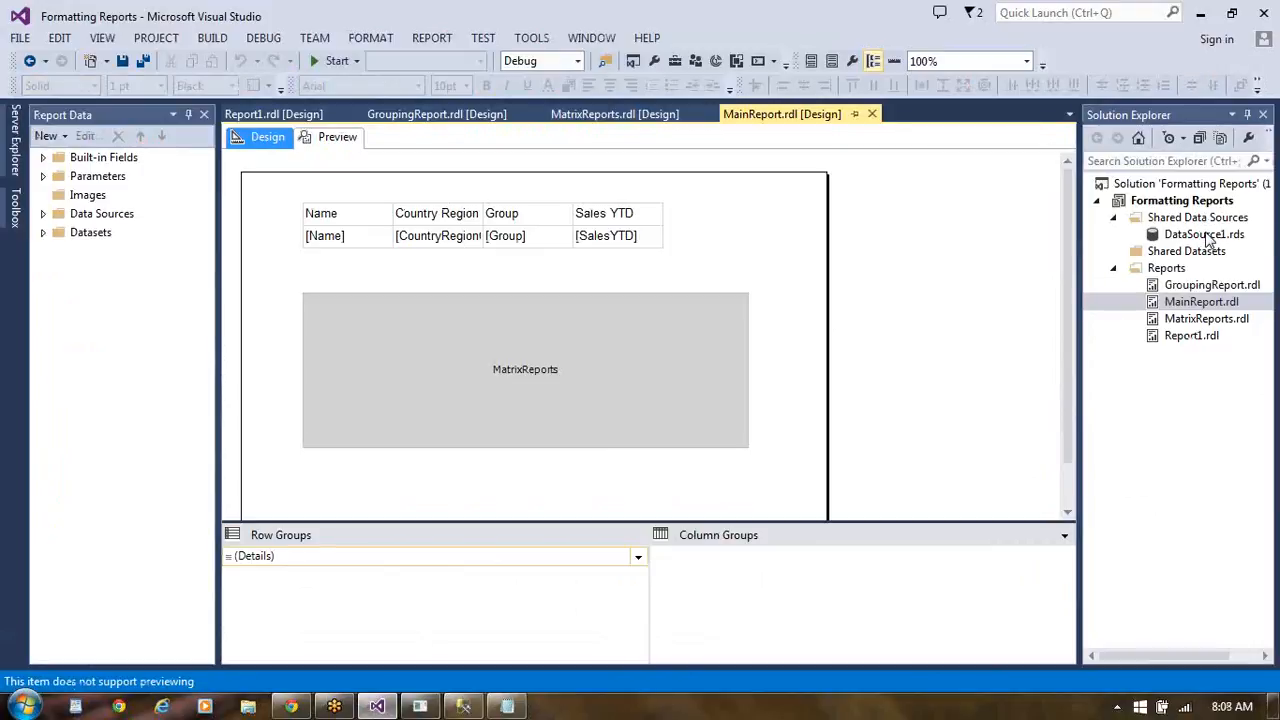
right_click(1205, 234)
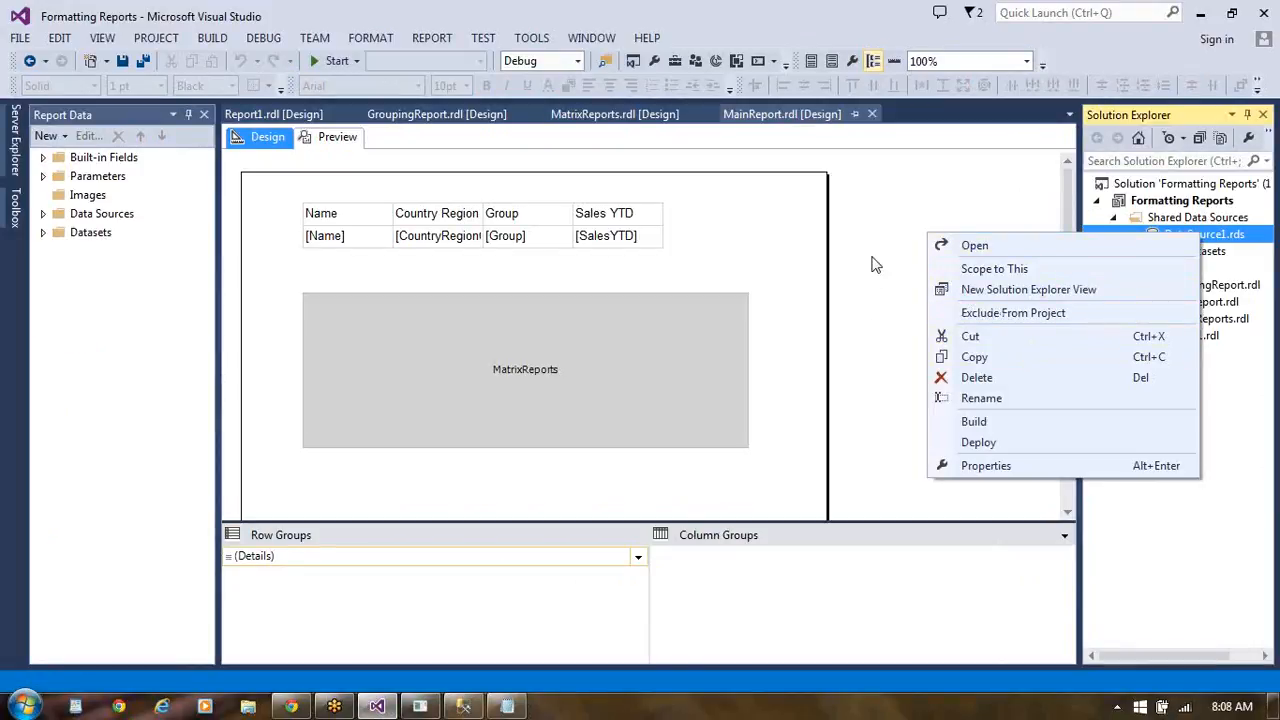
left_click(918, 237)
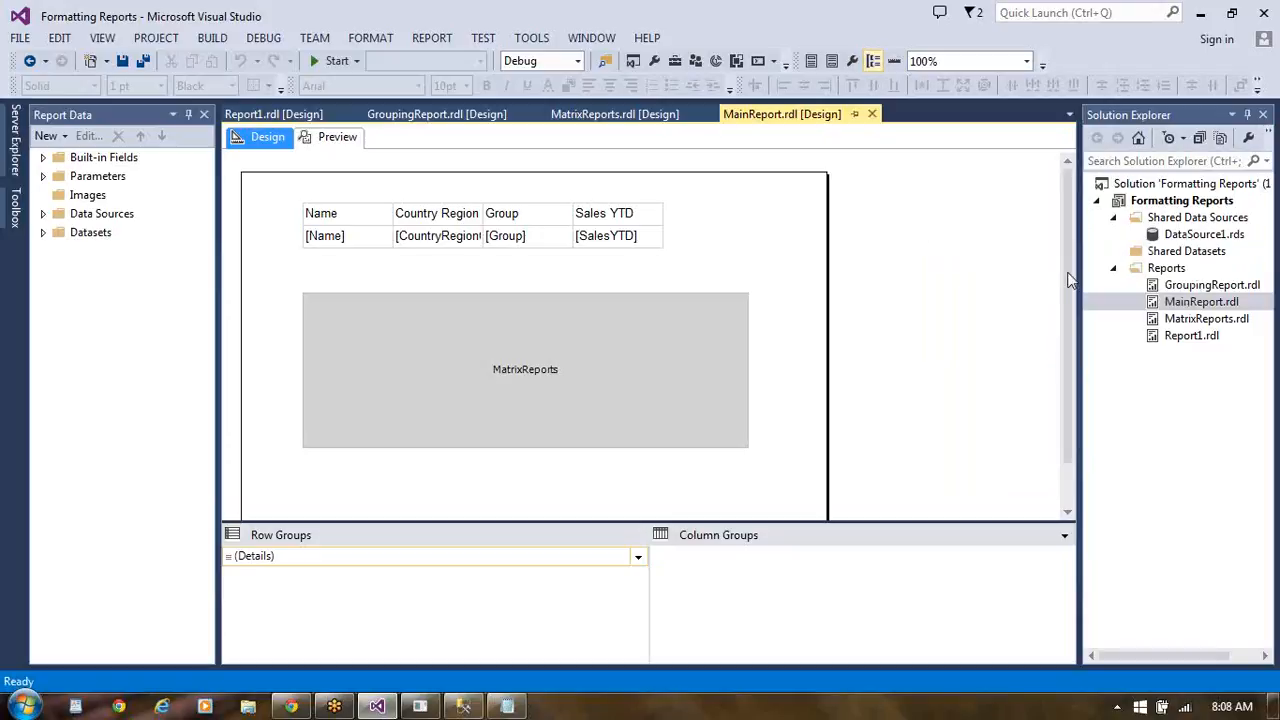
left_click(1206, 255)
right_click(1206, 255)
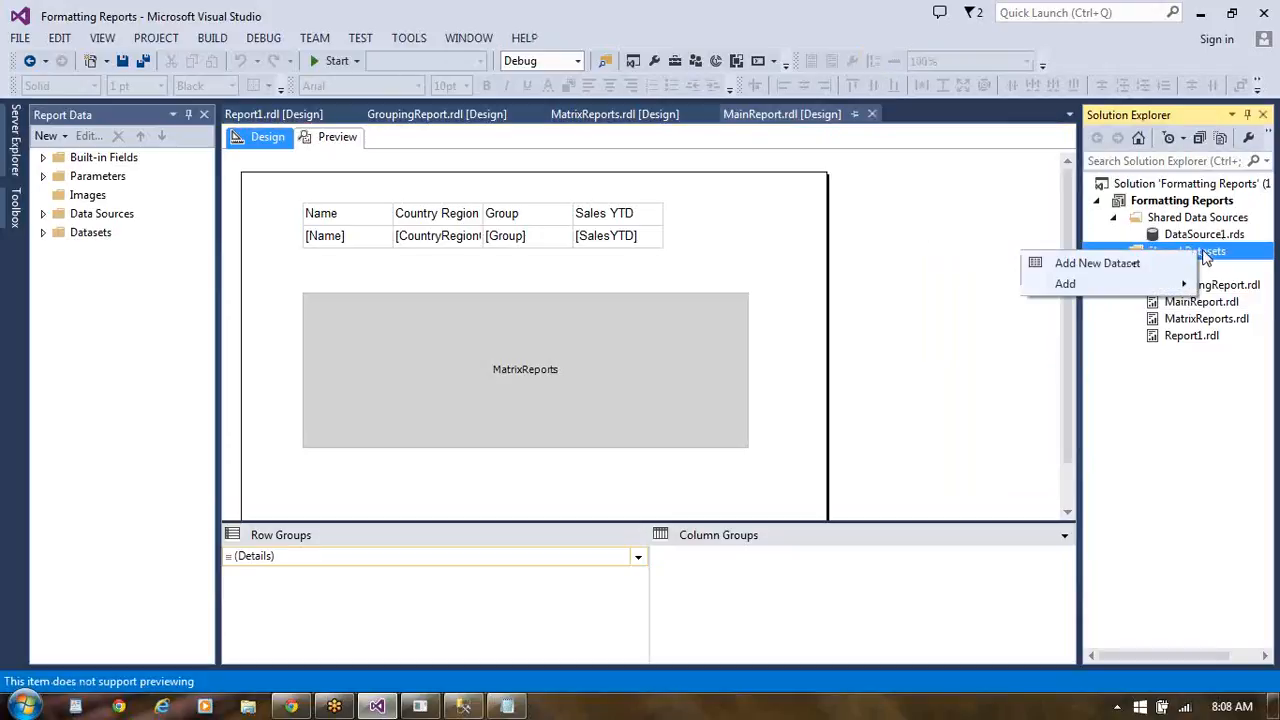
left_click(1134, 263)
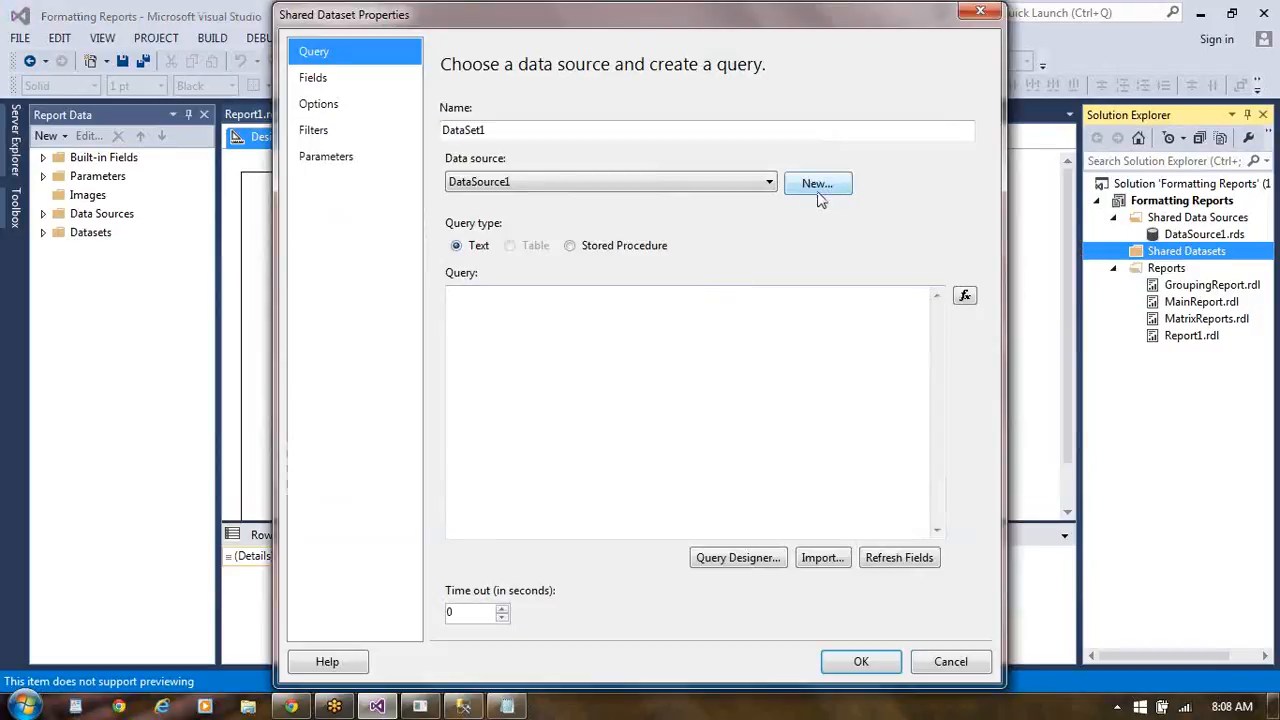
left_click(770, 182)
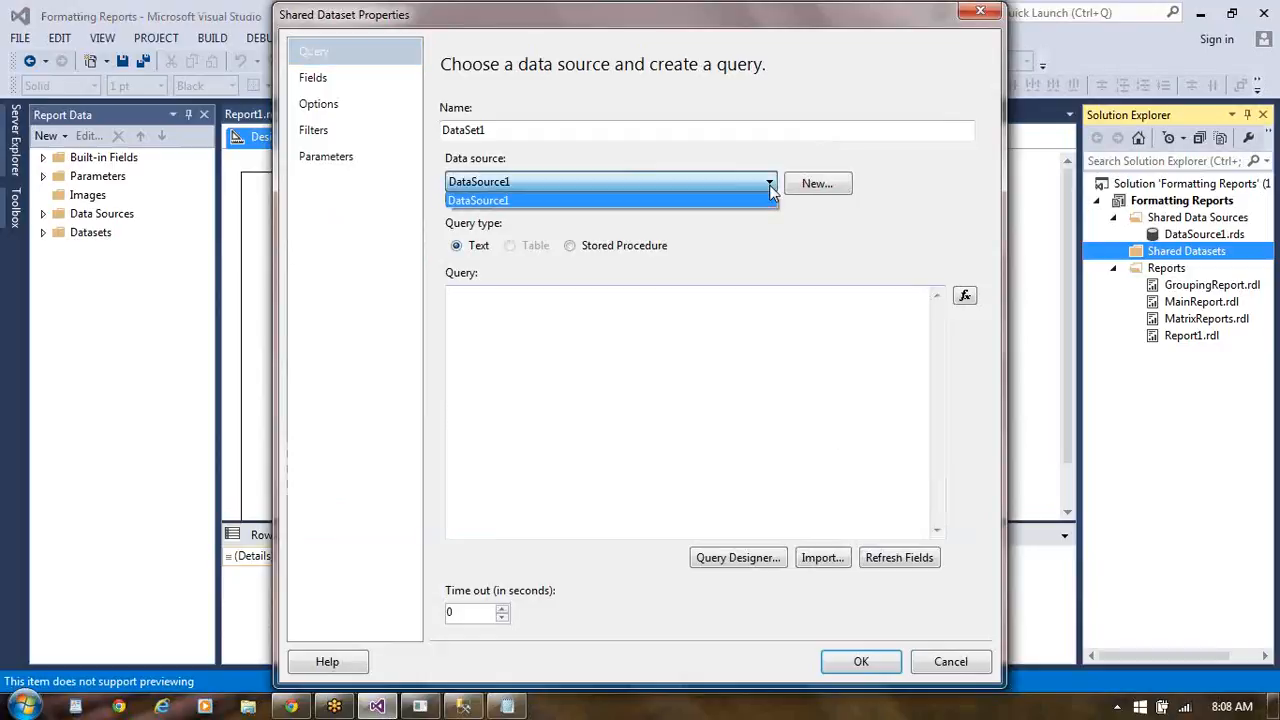
left_click(762, 201)
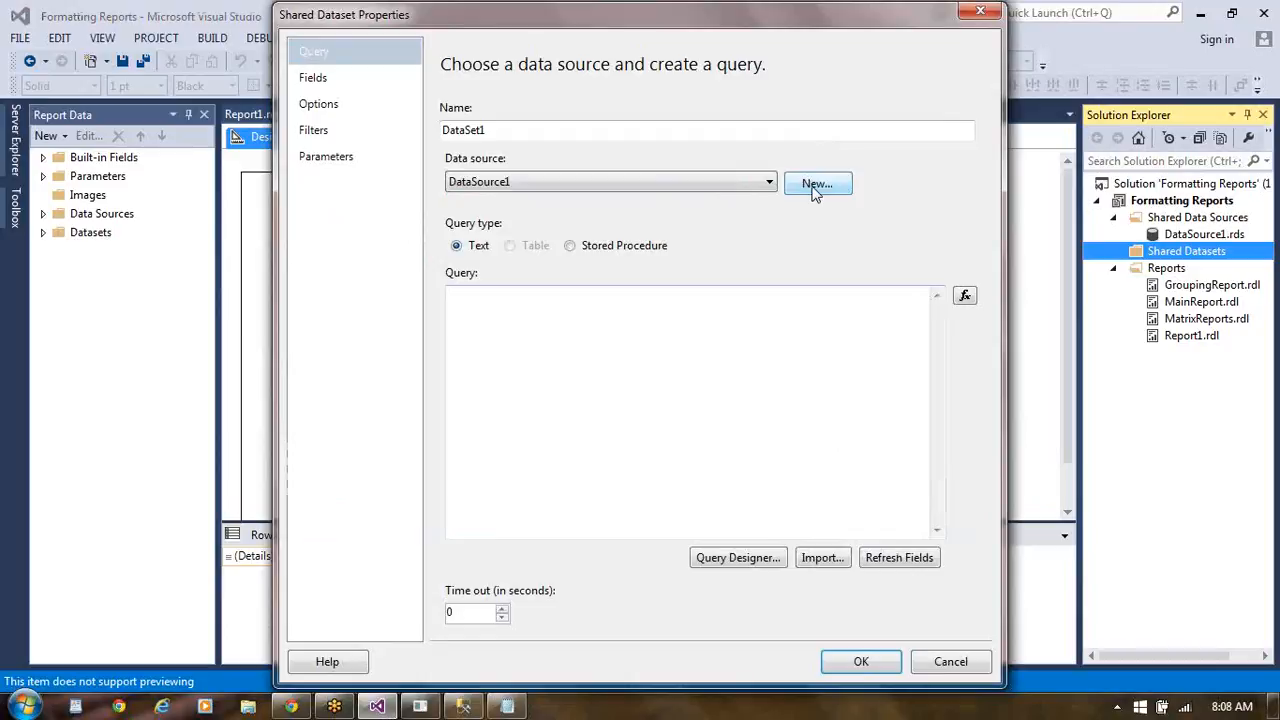
- Start a new shared data source for the dataset and enter the local sqlexpress instance as the connection's server name
left_click(815, 185)
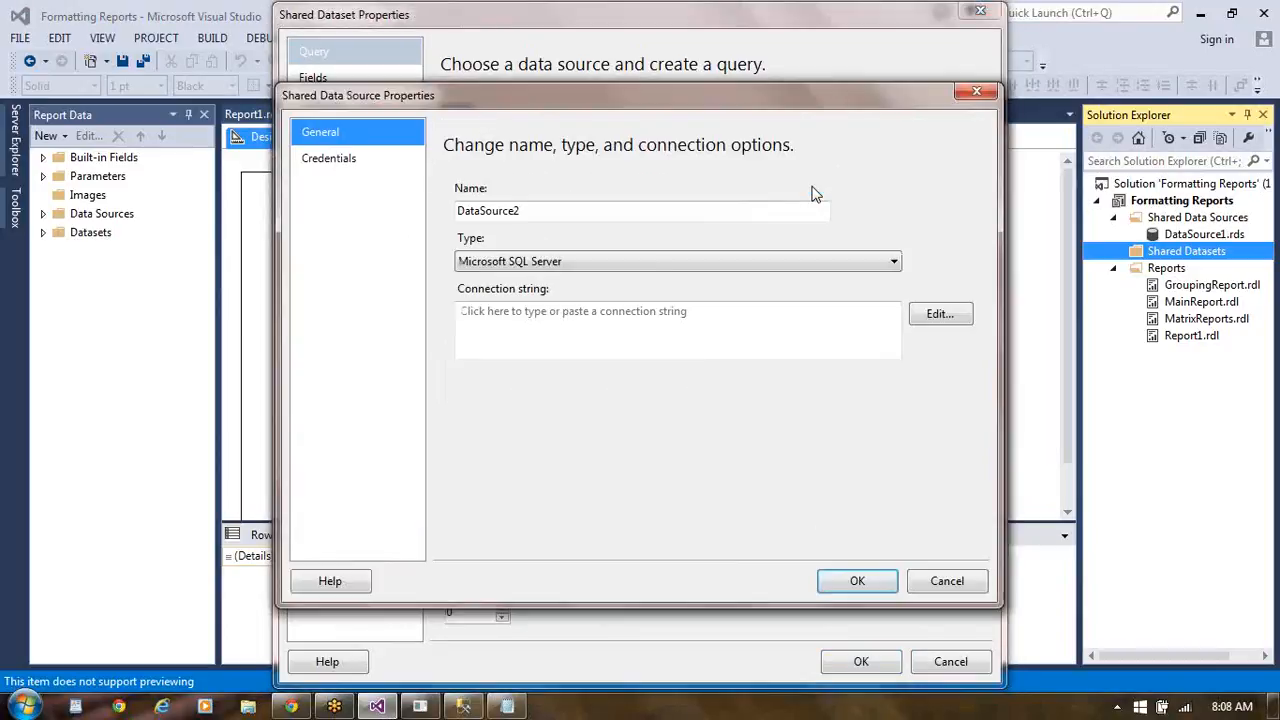
left_click(950, 316)
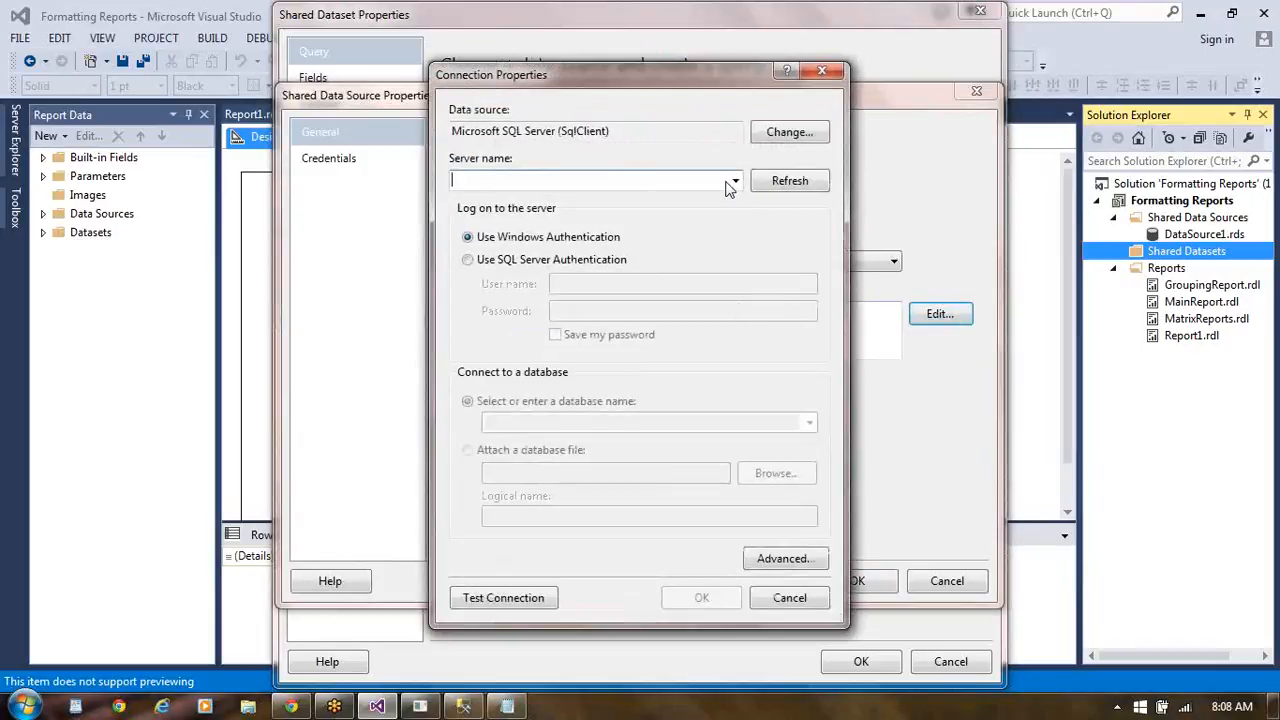
left_click(737, 188)
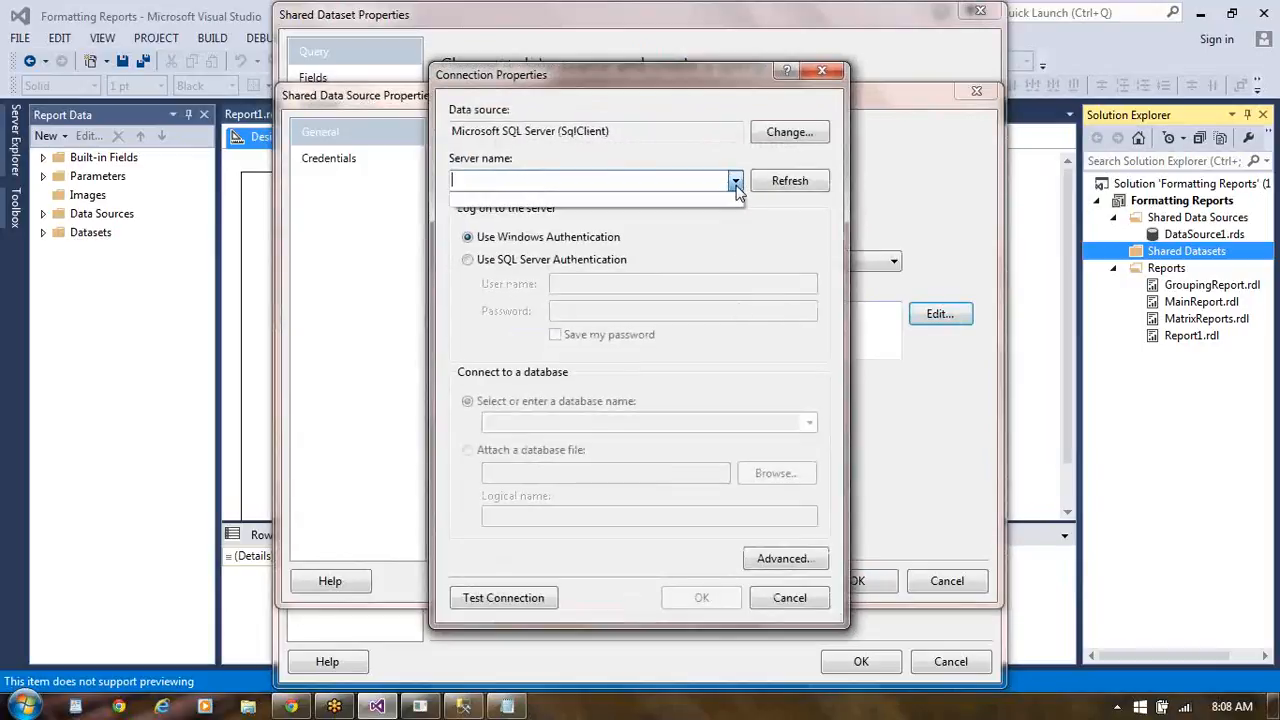
left_click(632, 182)
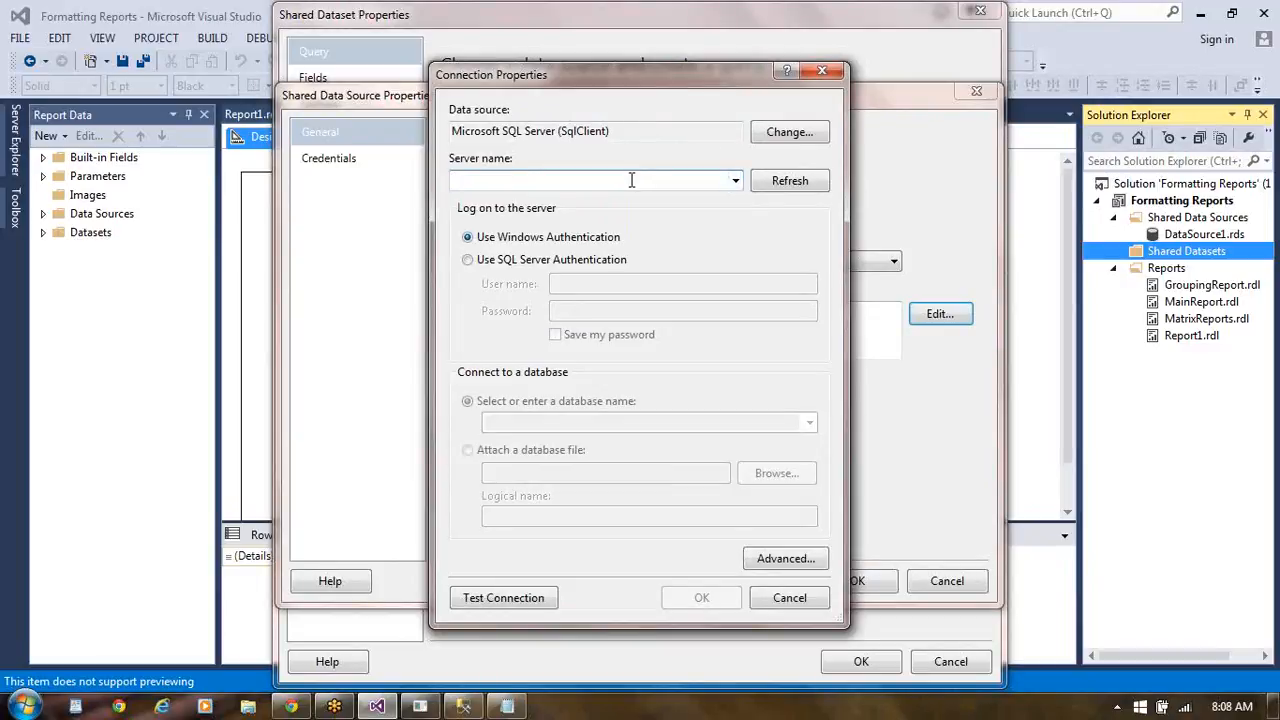
type("Shama")
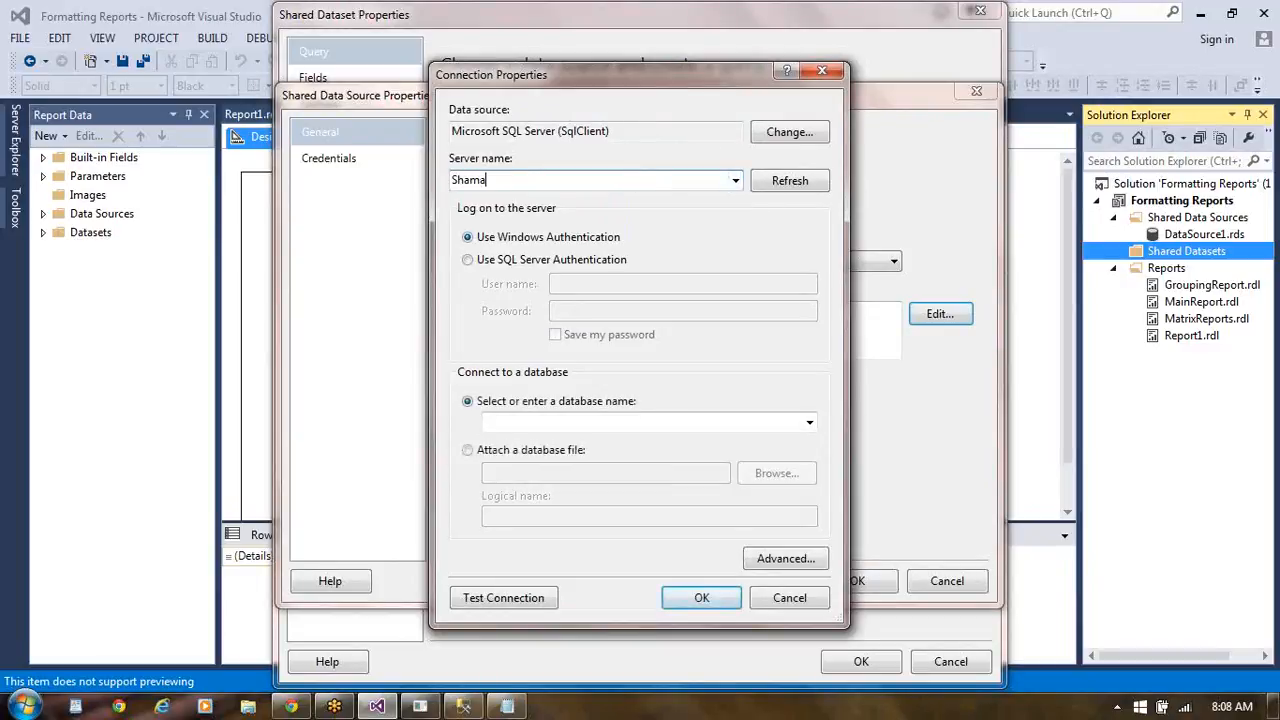
type("nth-pc\\sqlexpress")
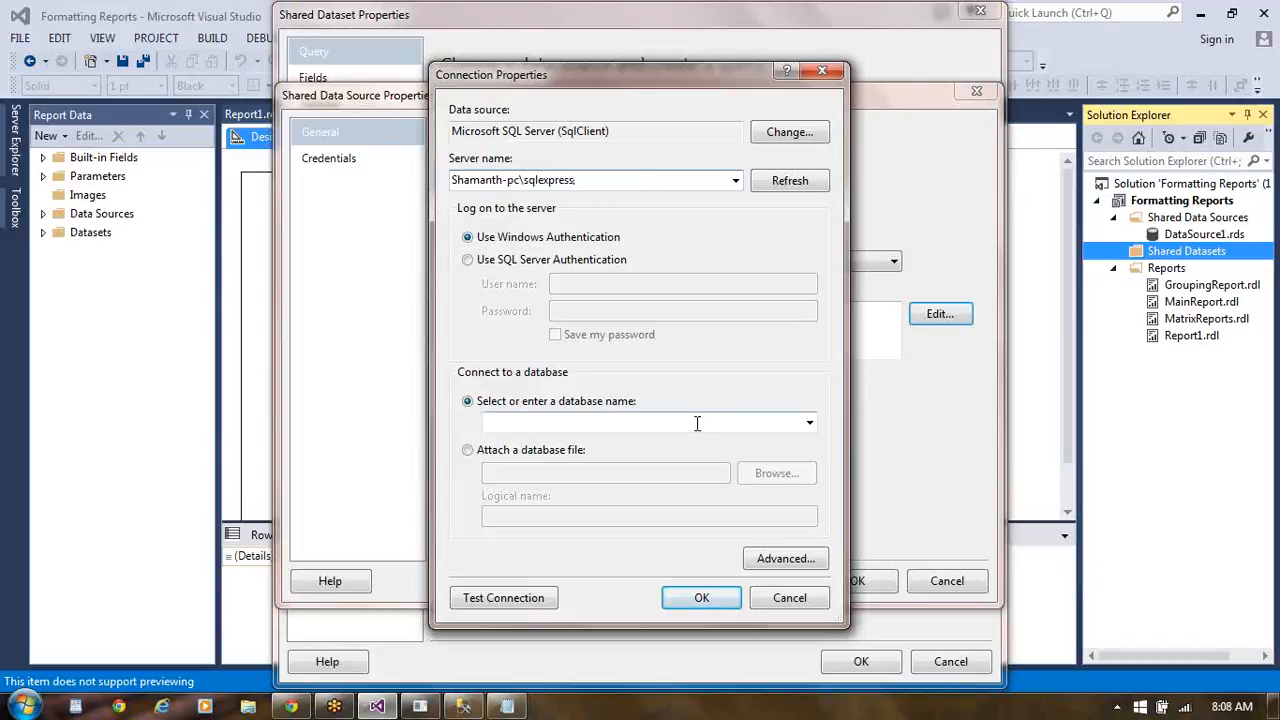
- Choose the subreports database for the connection, test it, and save the new shared data source
left_click(810, 424)
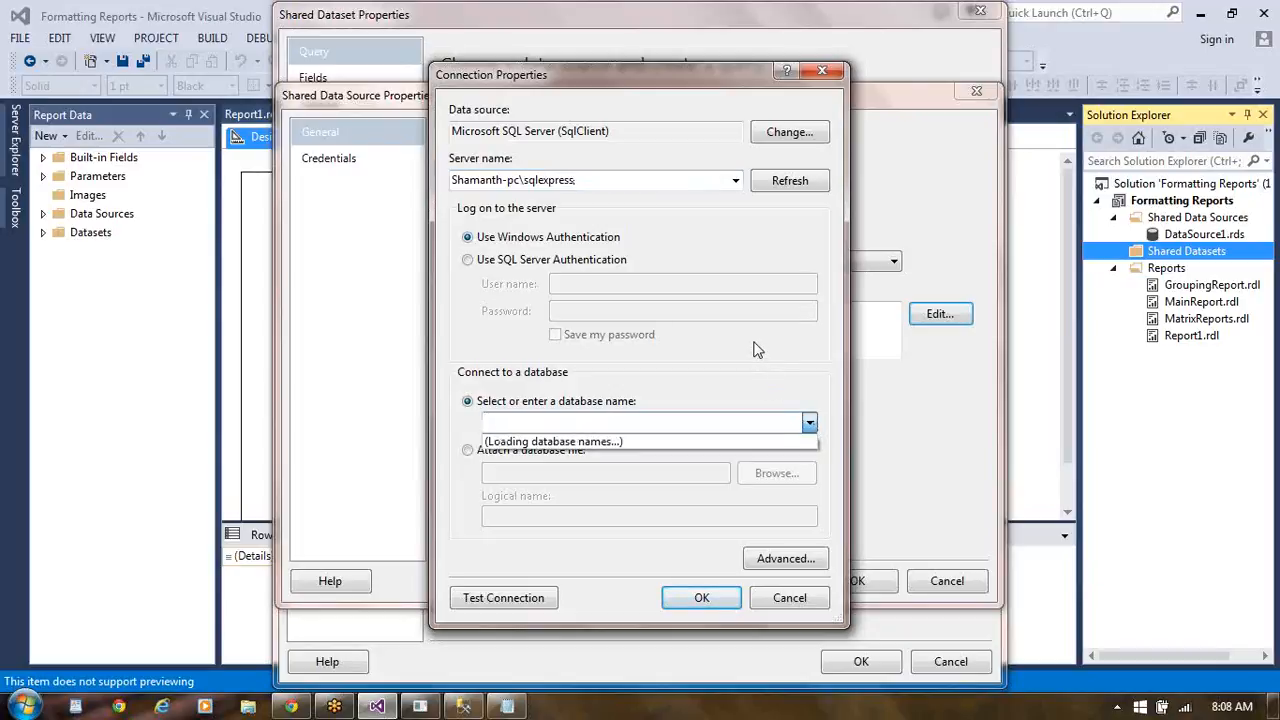
left_click(810, 424)
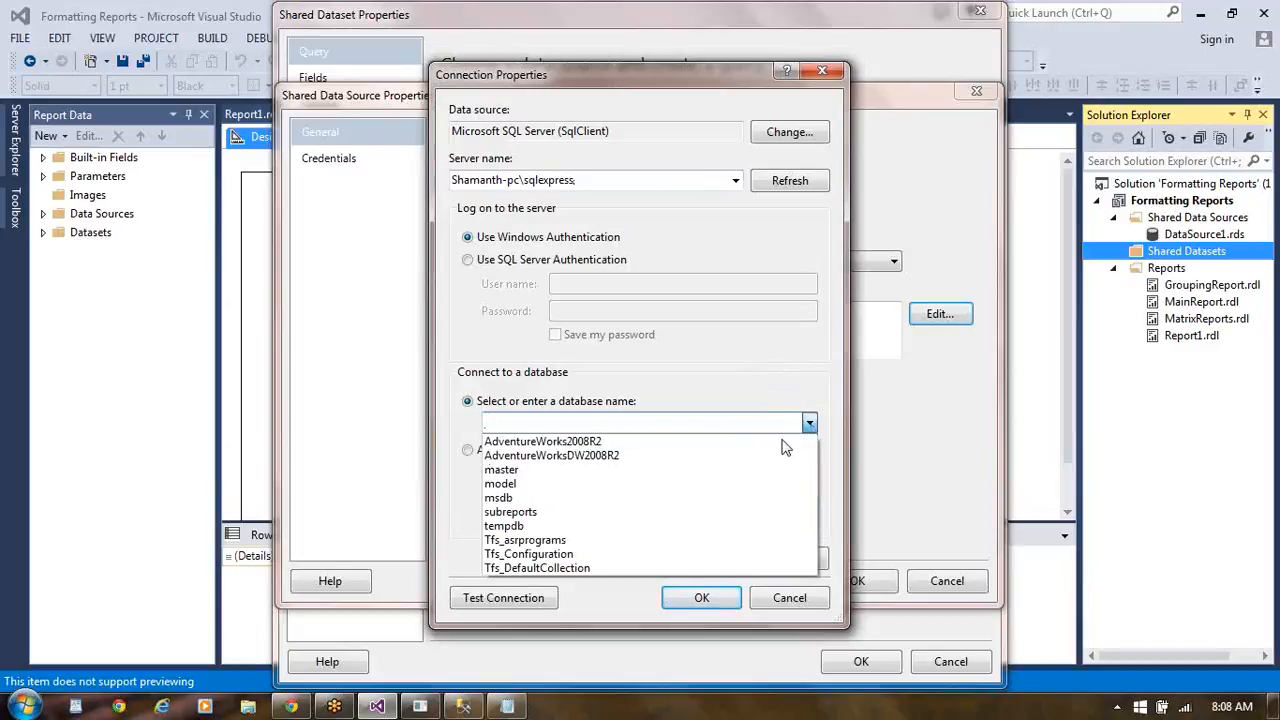
left_click(708, 512)
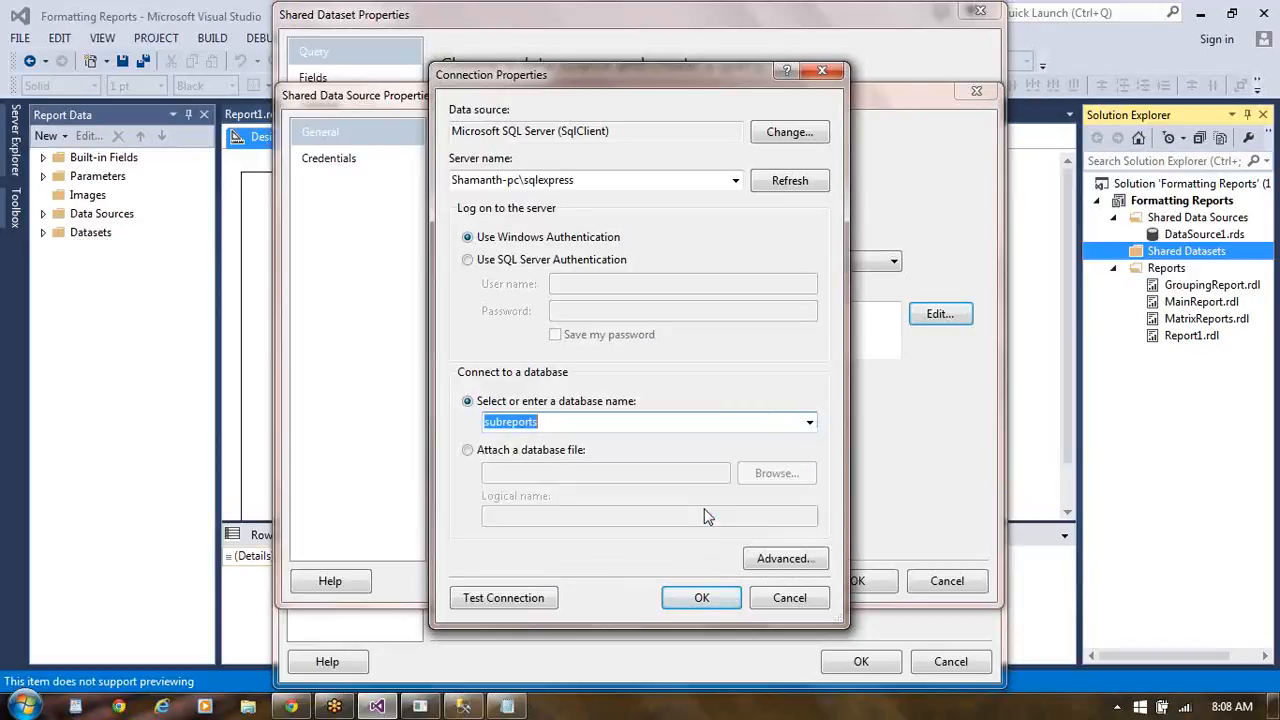
left_click(540, 601)
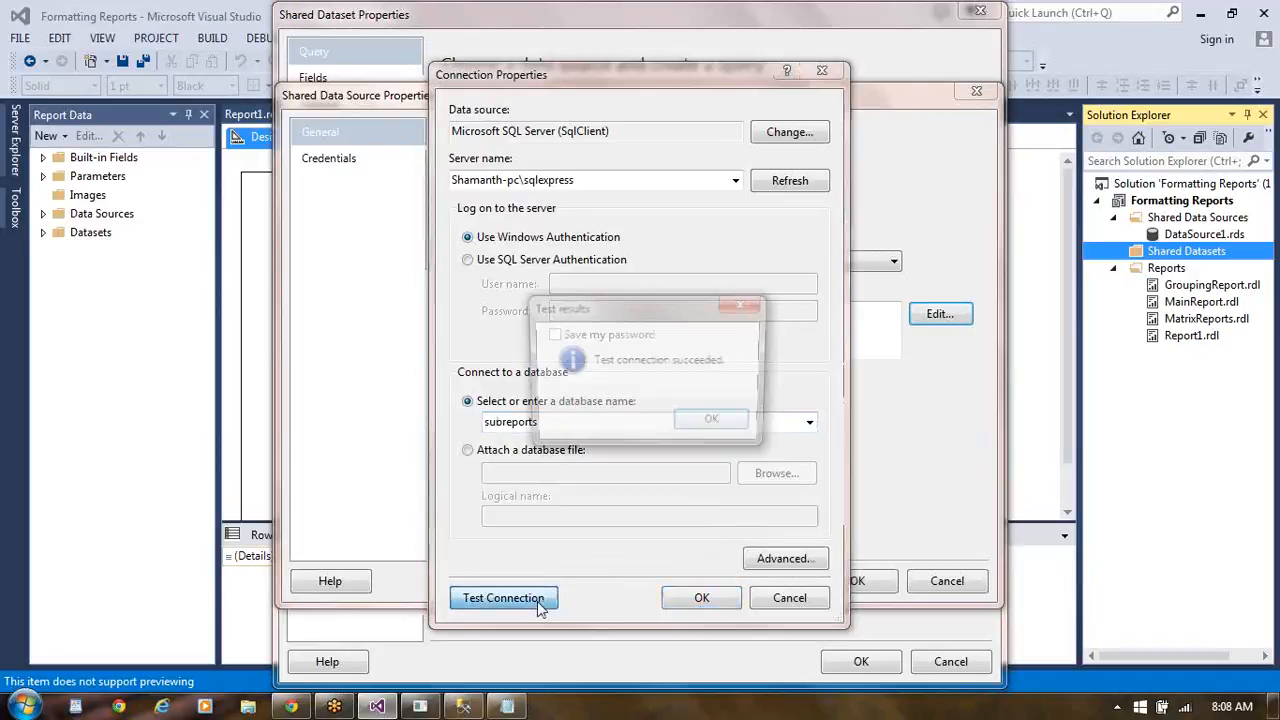
left_click(716, 421)
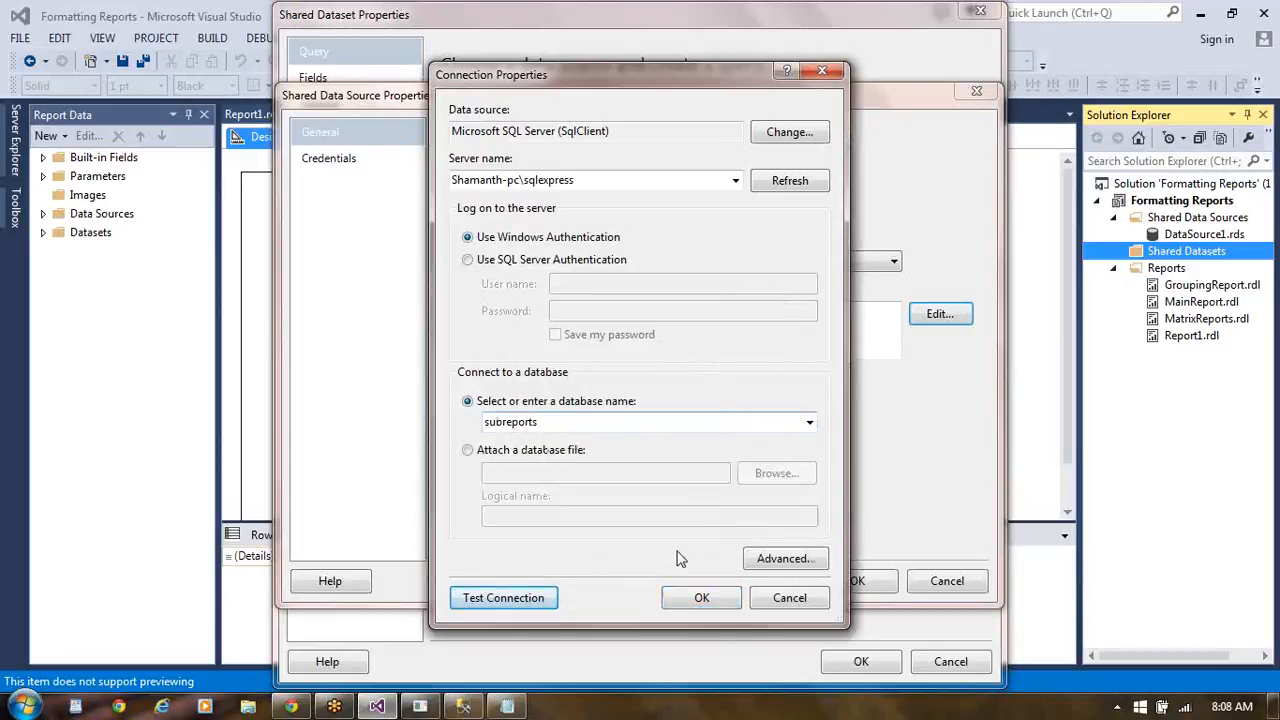
left_click(699, 603)
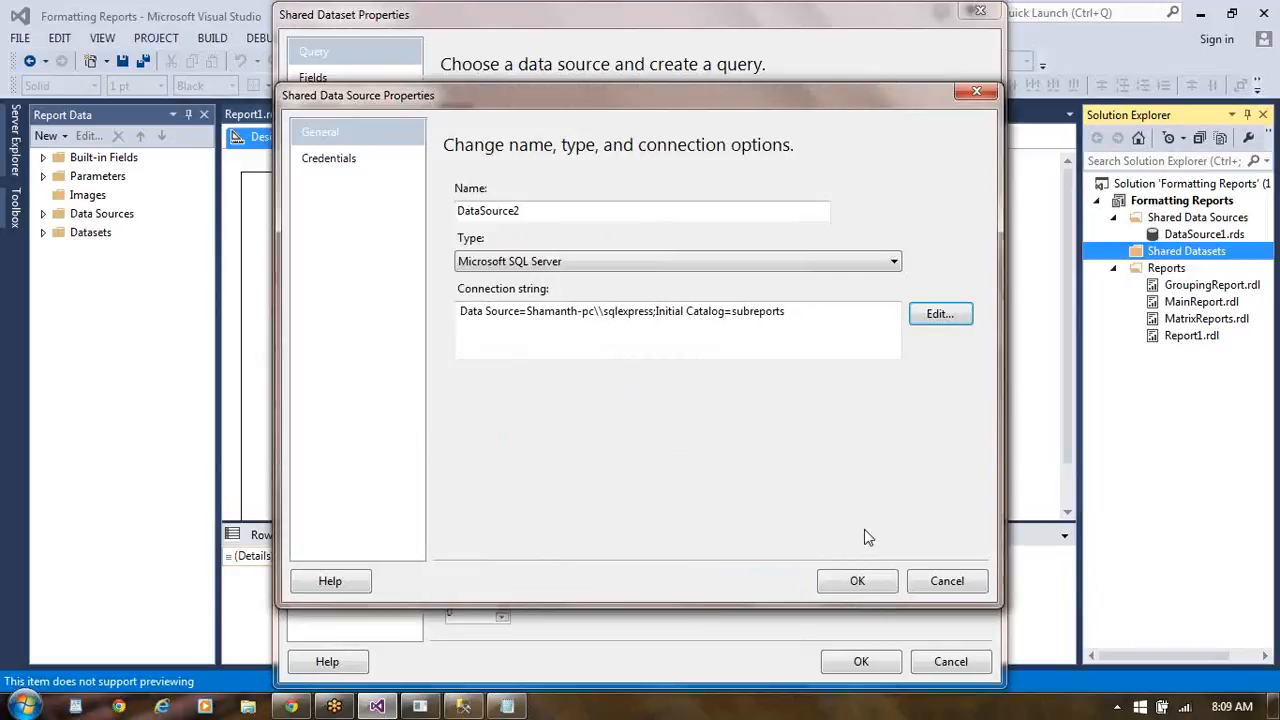
left_click(855, 582)
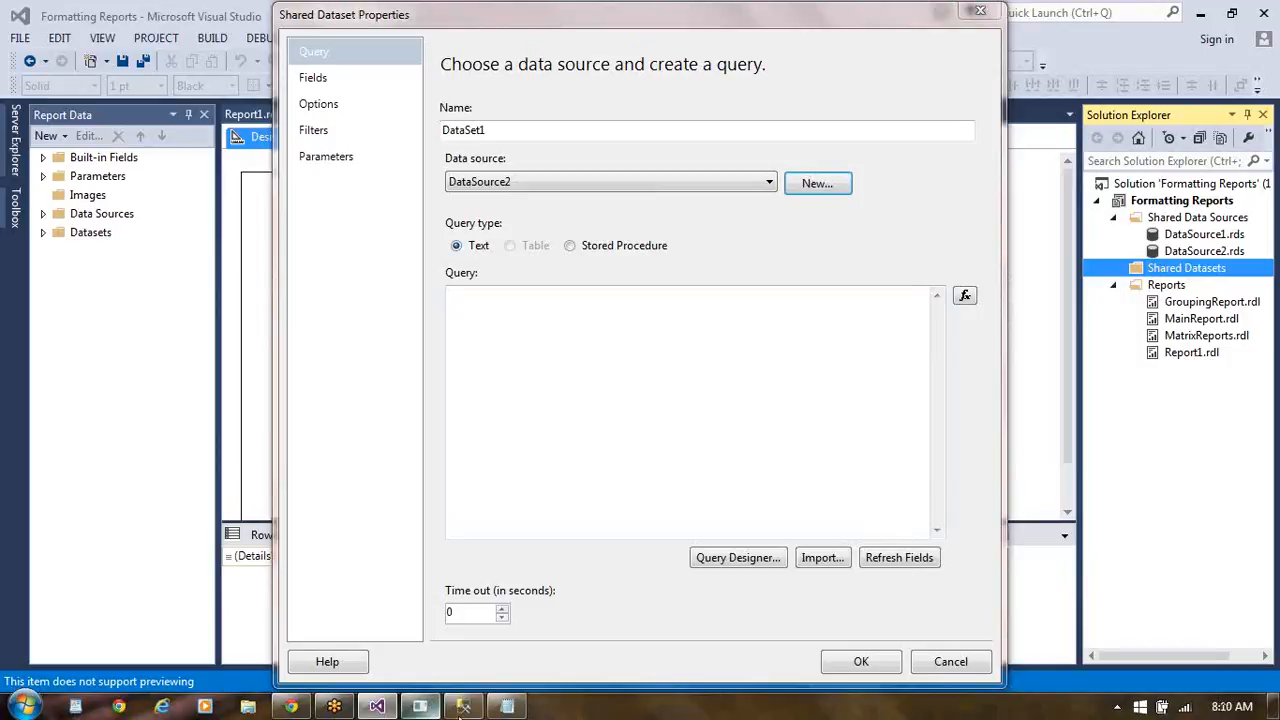
- Switch to SQL Server Management Studio and paste the usp_SelectRecordsByPlayerName procedure script below the INSERT statements in SQLQuery1
left_click(463, 707)
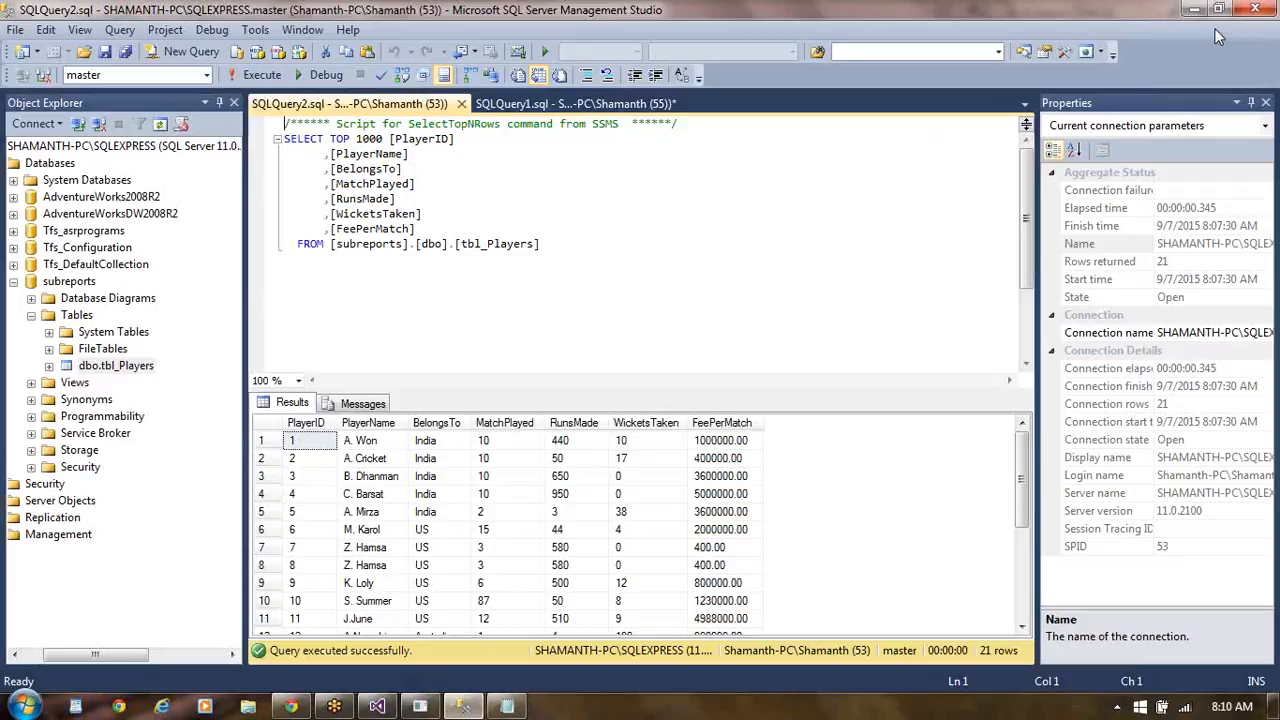
left_click(1270, 552)
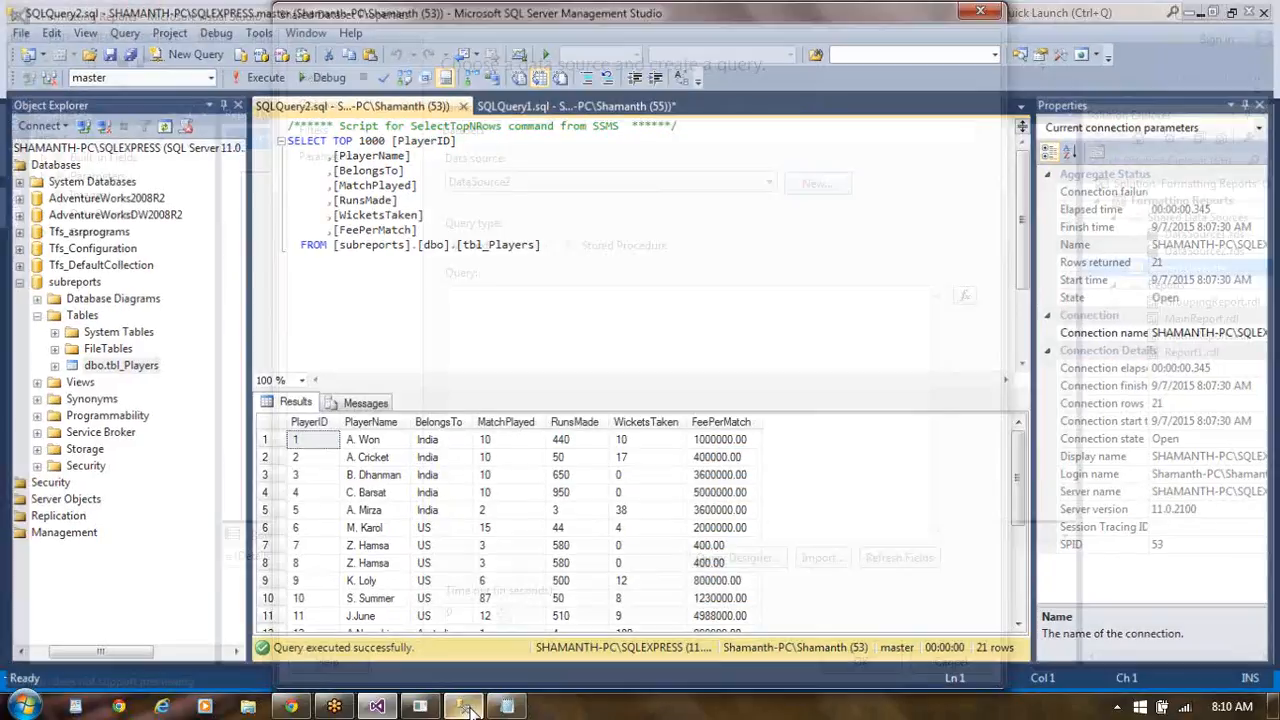
left_click(467, 708)
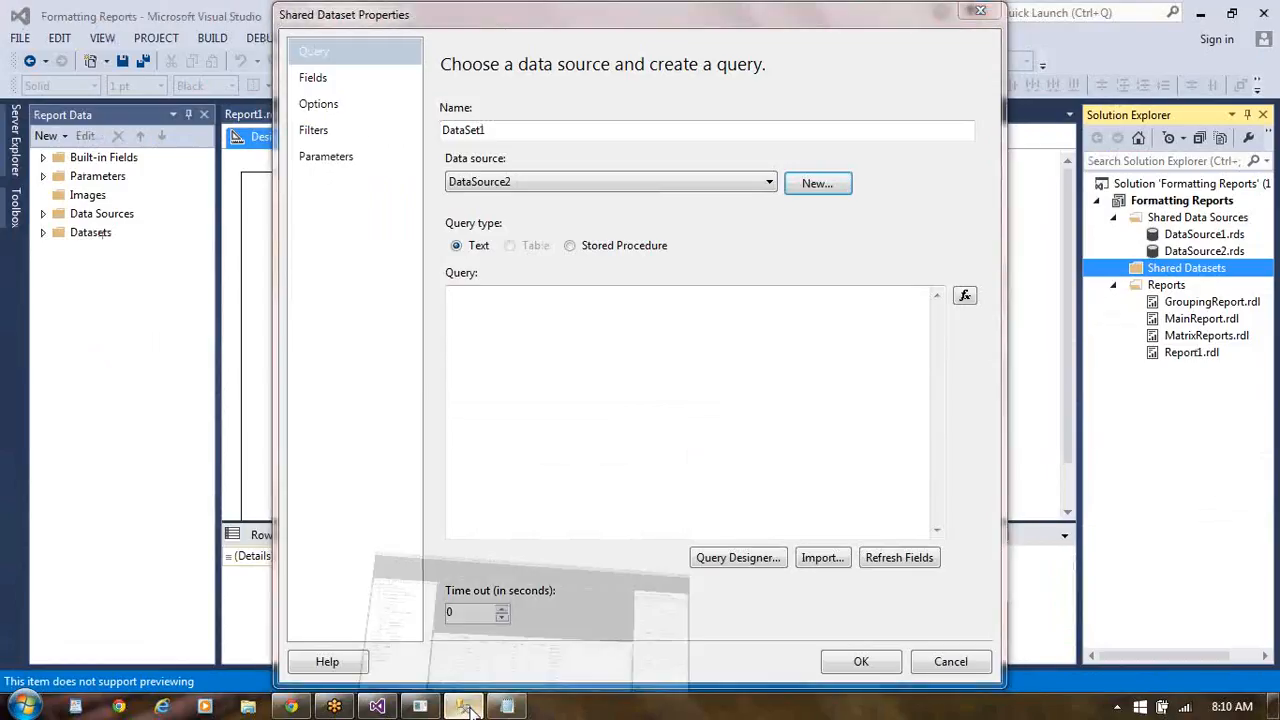
left_click(467, 708)
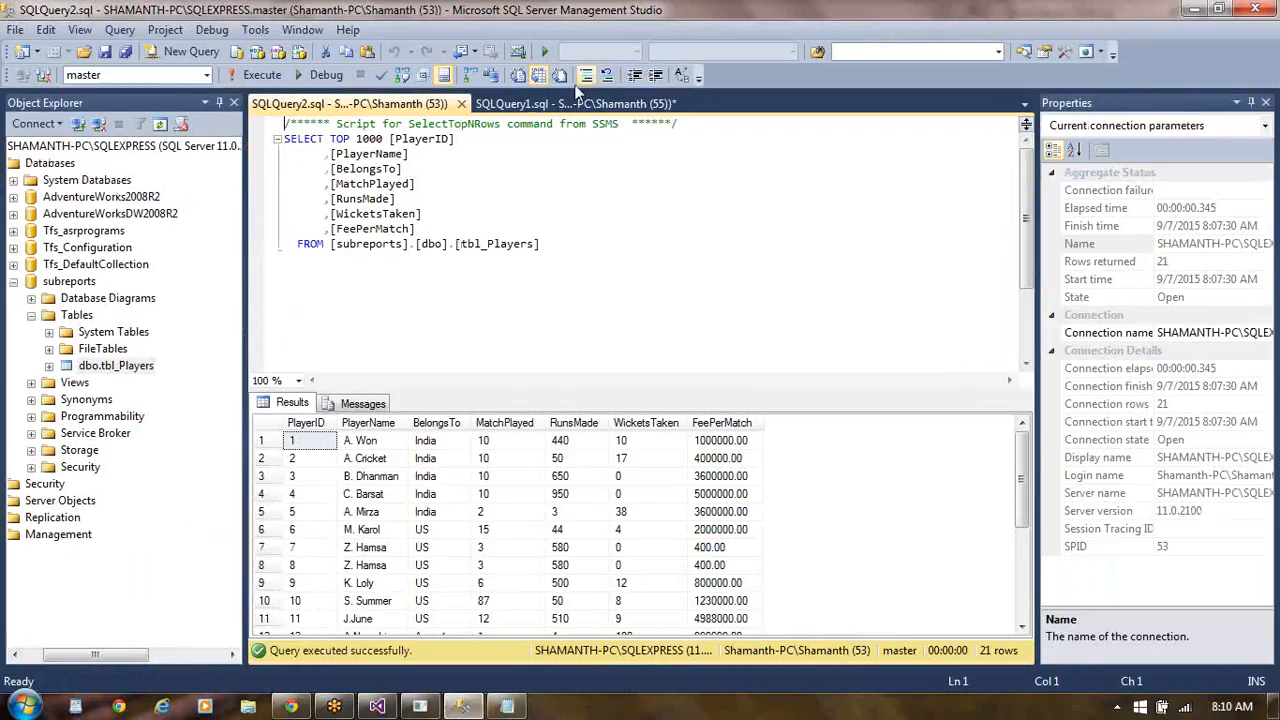
left_click(563, 106)
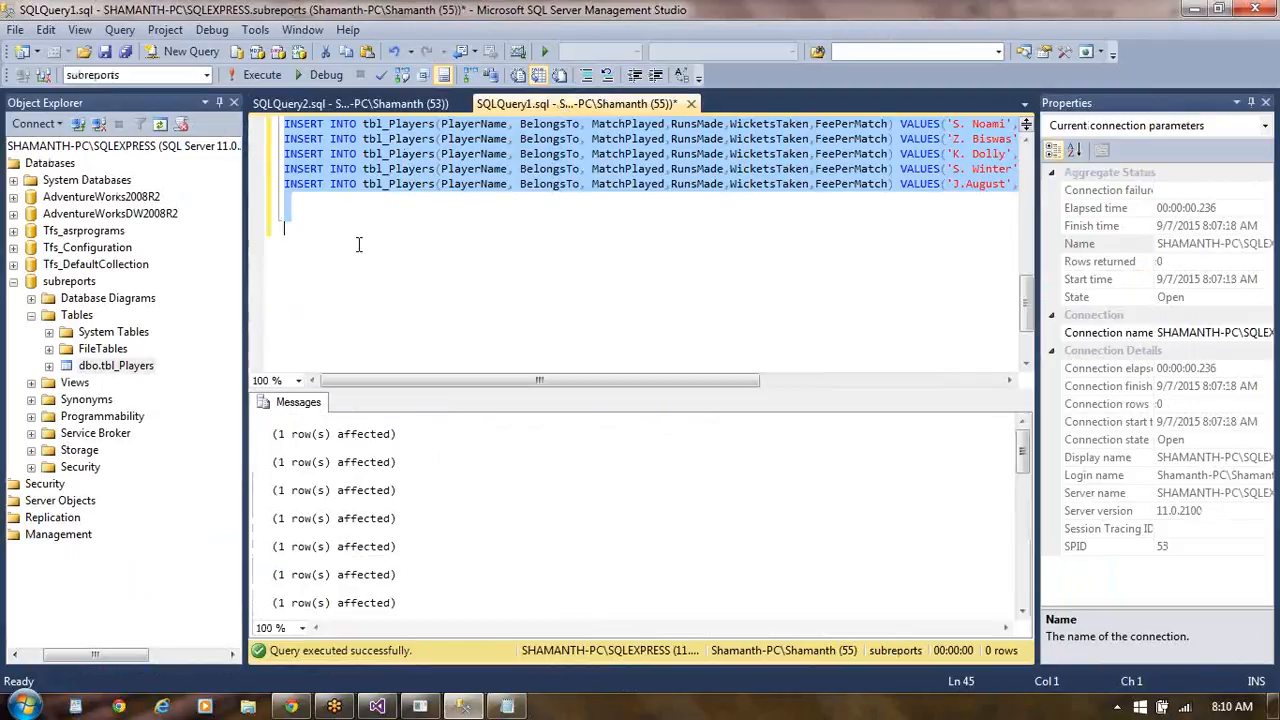
type("Create Procedure [dbo].[usp_SelectRecordsByPlayerName] ( @PlayerID int ) As Begin  Select   PlayerID   ,PlayerName   , BelongsTo   , MatchPlayed   ,RunsMade   ,WicketsTaken   ,FeePerMatch  From  tbl_Players  Where PlayerId = @PlayerID End")
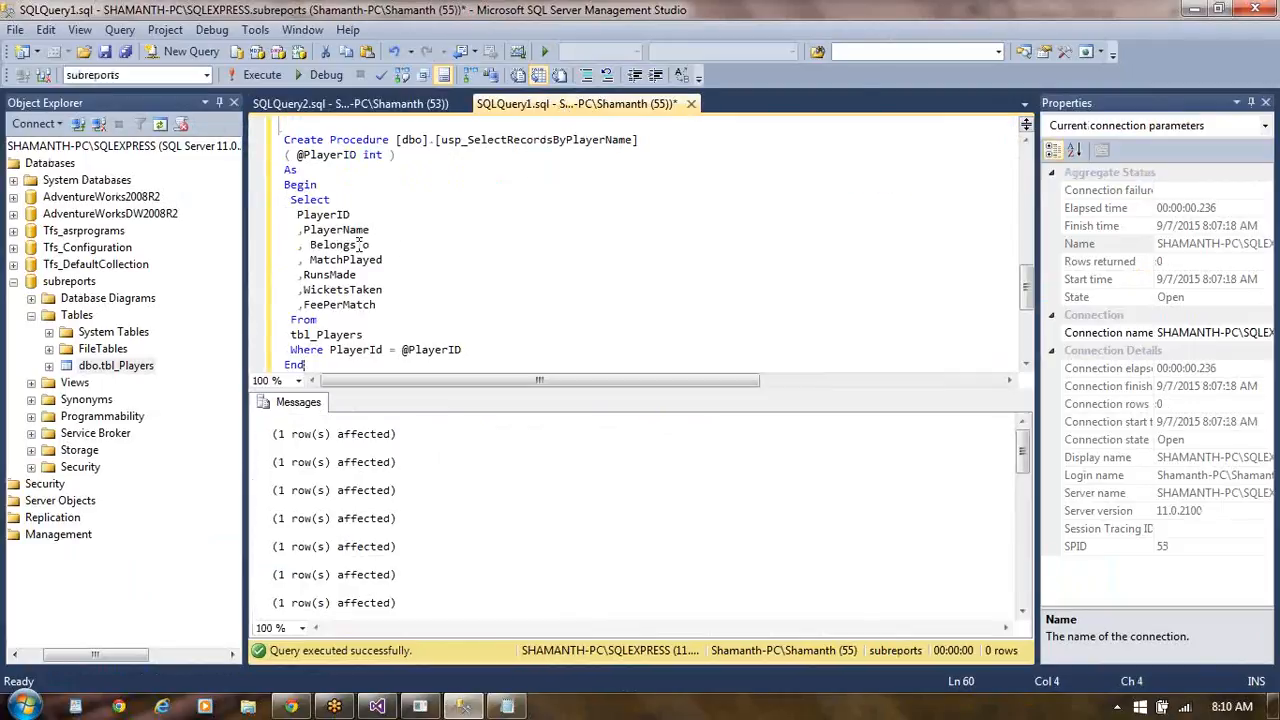
- Select the usp_SelectRecordsByPlayerName procedure script in SQLQuery1, check its syntax and execute it on the subreports database
left_click(531, 230)
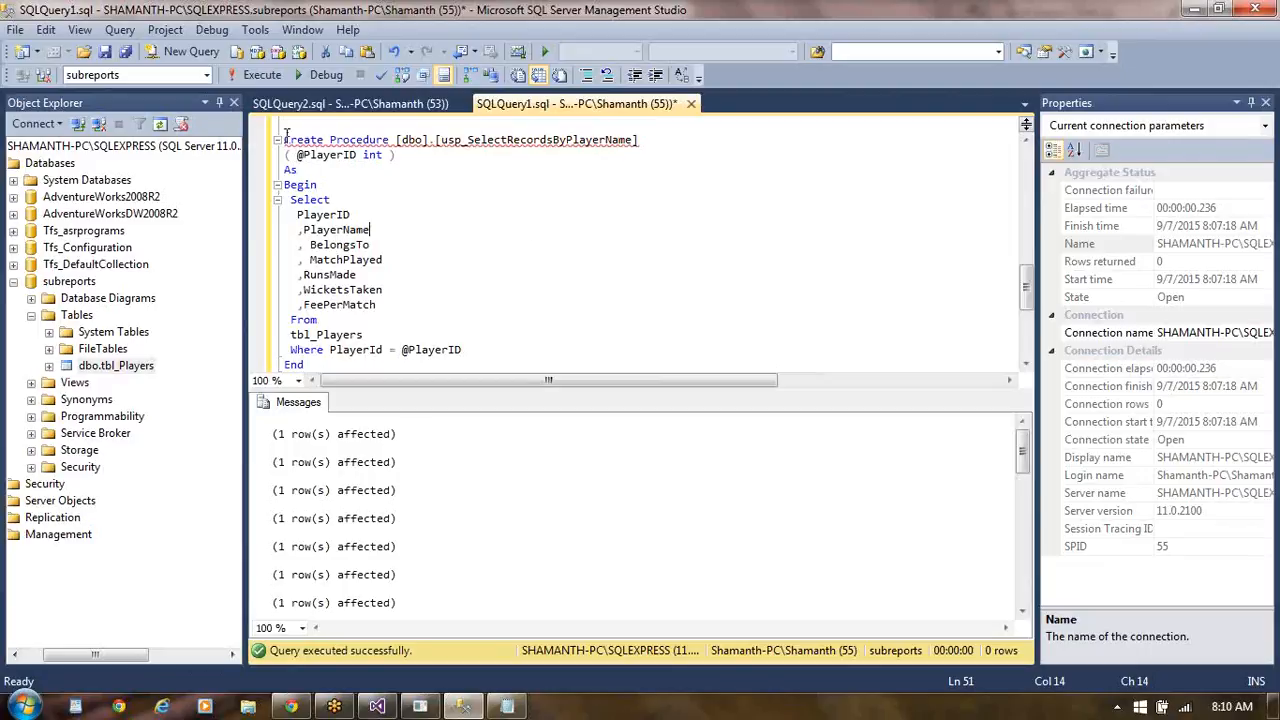
left_click_drag(285, 133, 326, 378)
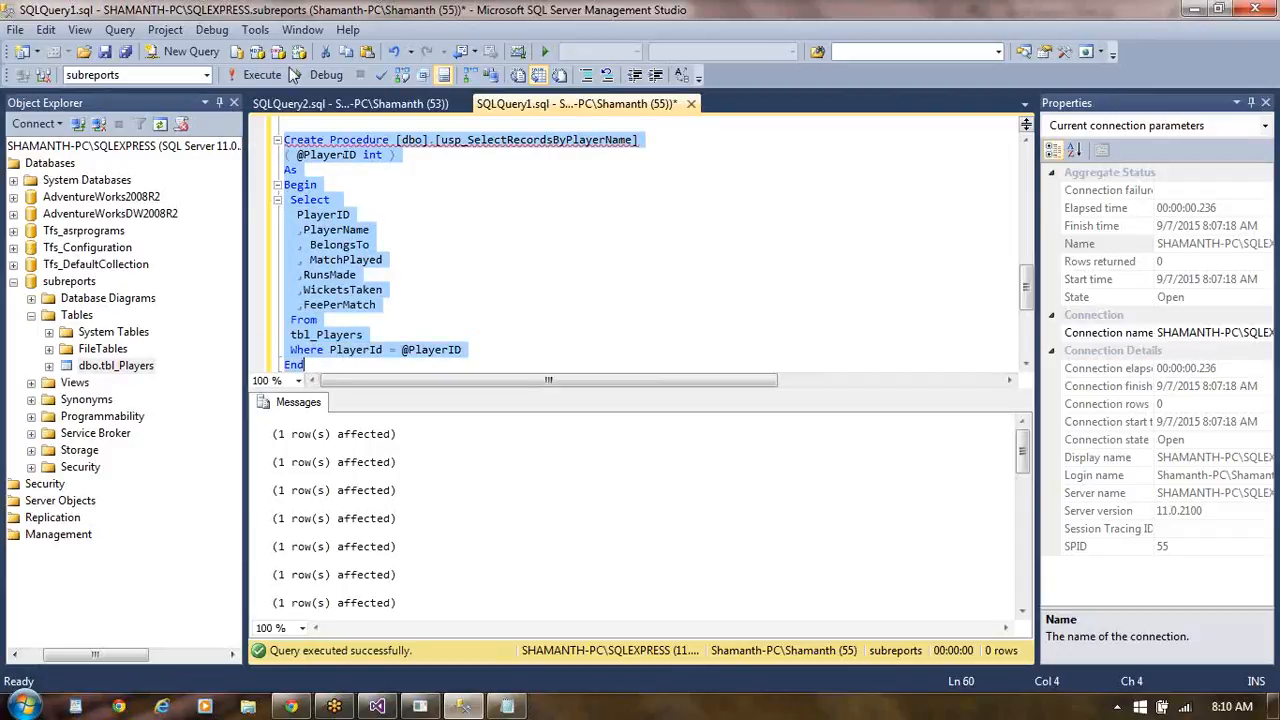
left_click(381, 77)
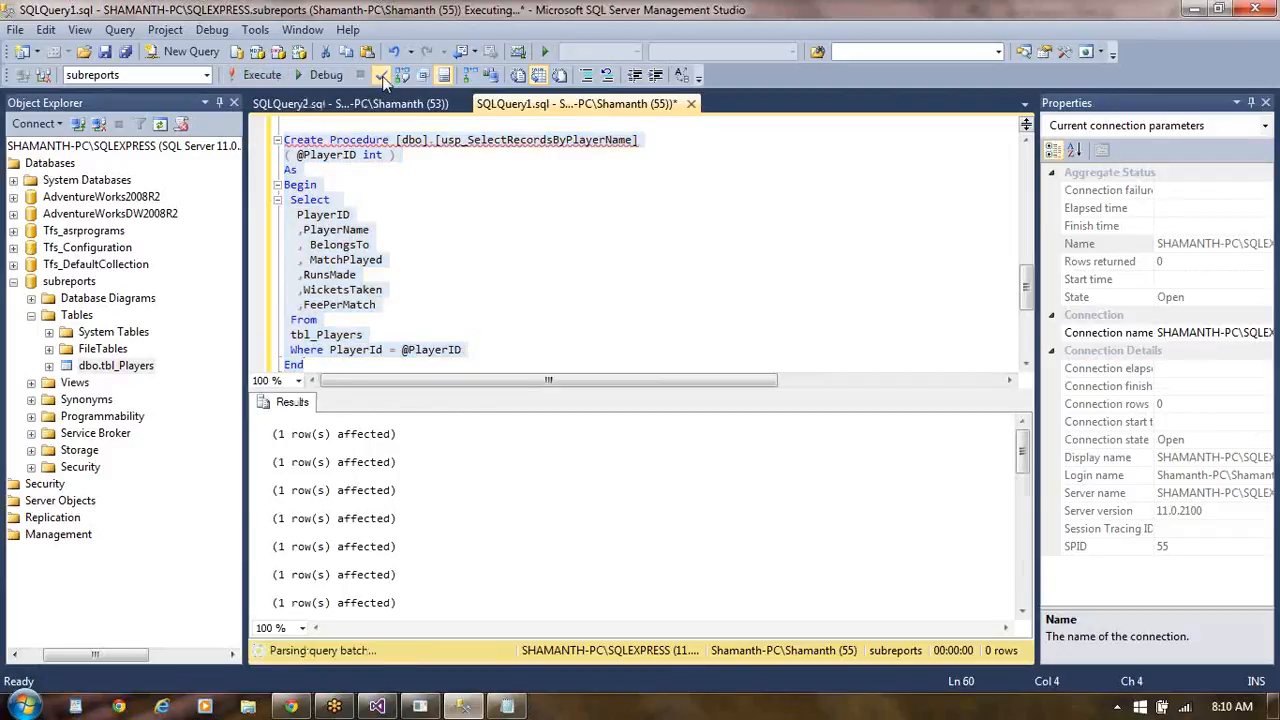
left_click(264, 76)
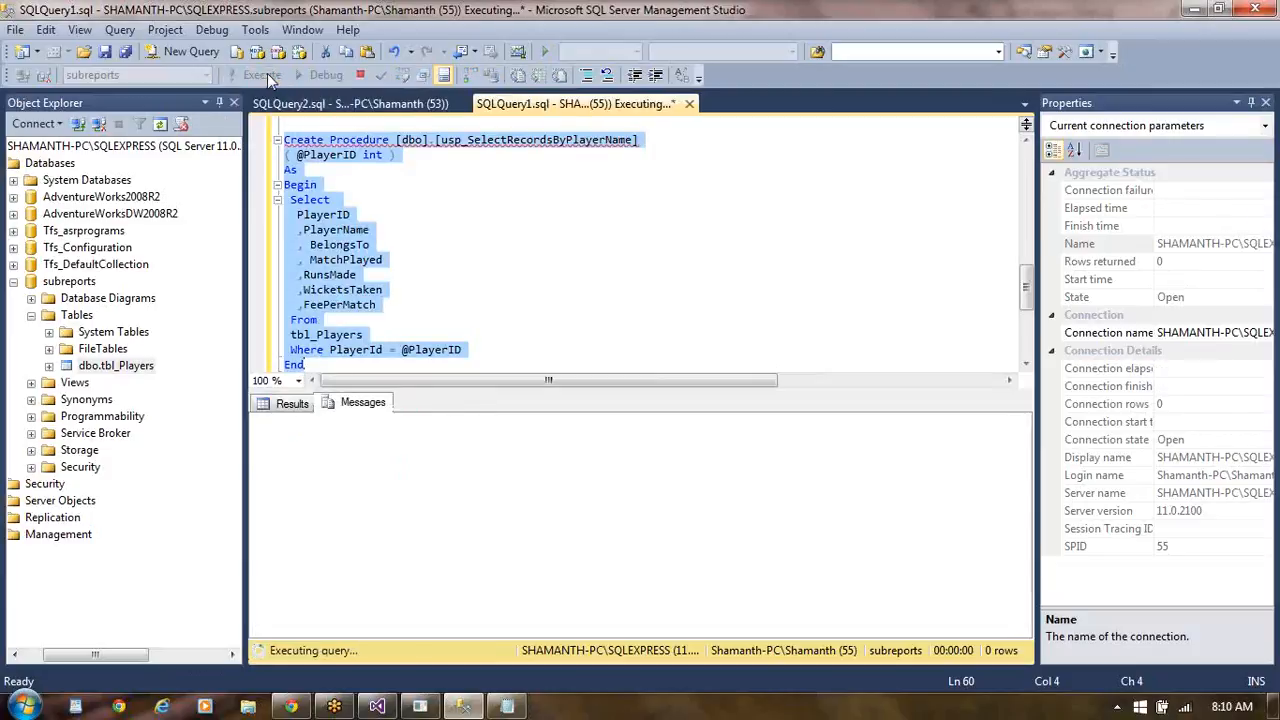
left_click(533, 233)
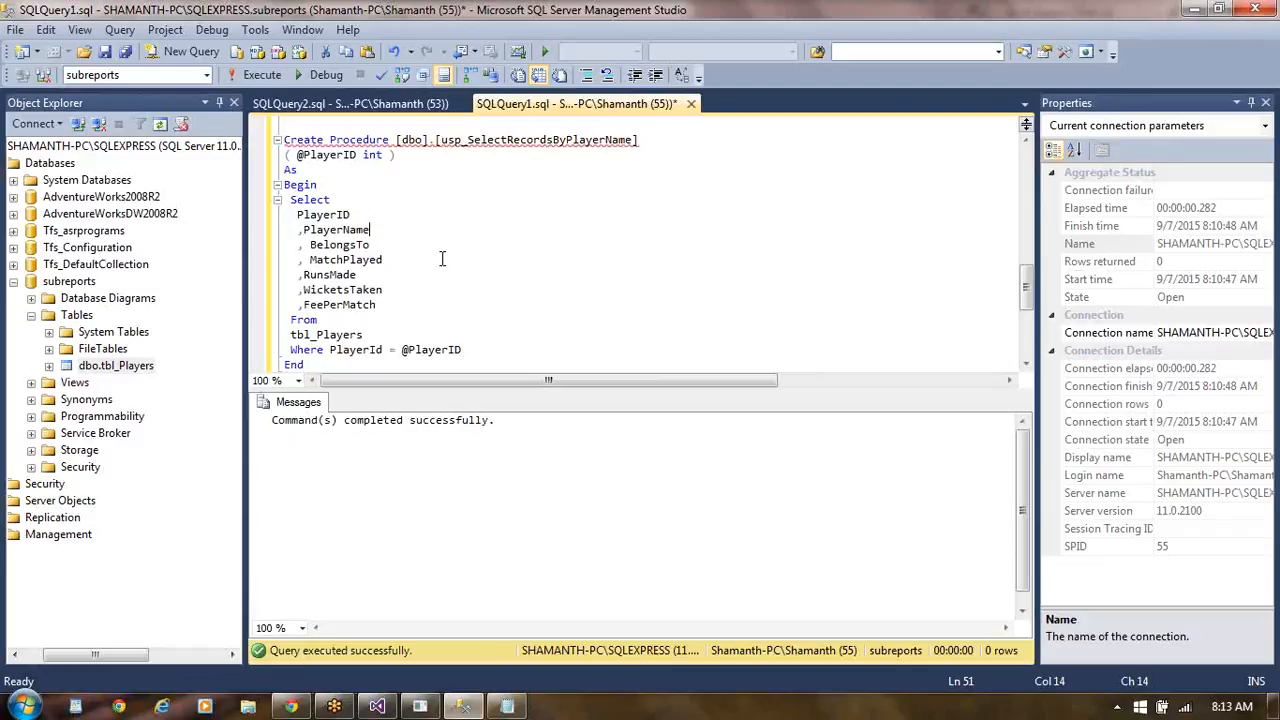
- Switch to Visual Studio, build the shared dataset's query from all columns of tbl_Players, and save the dataset
key("alt+Tab")
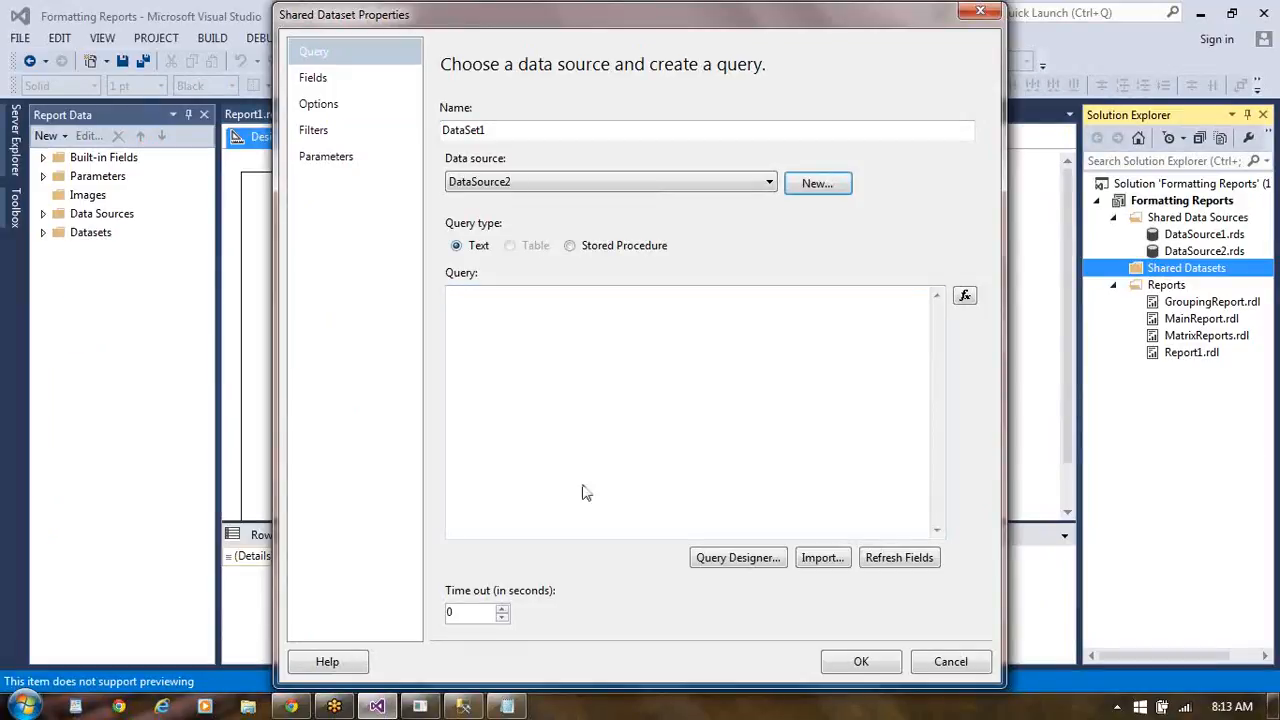
left_click(738, 558)
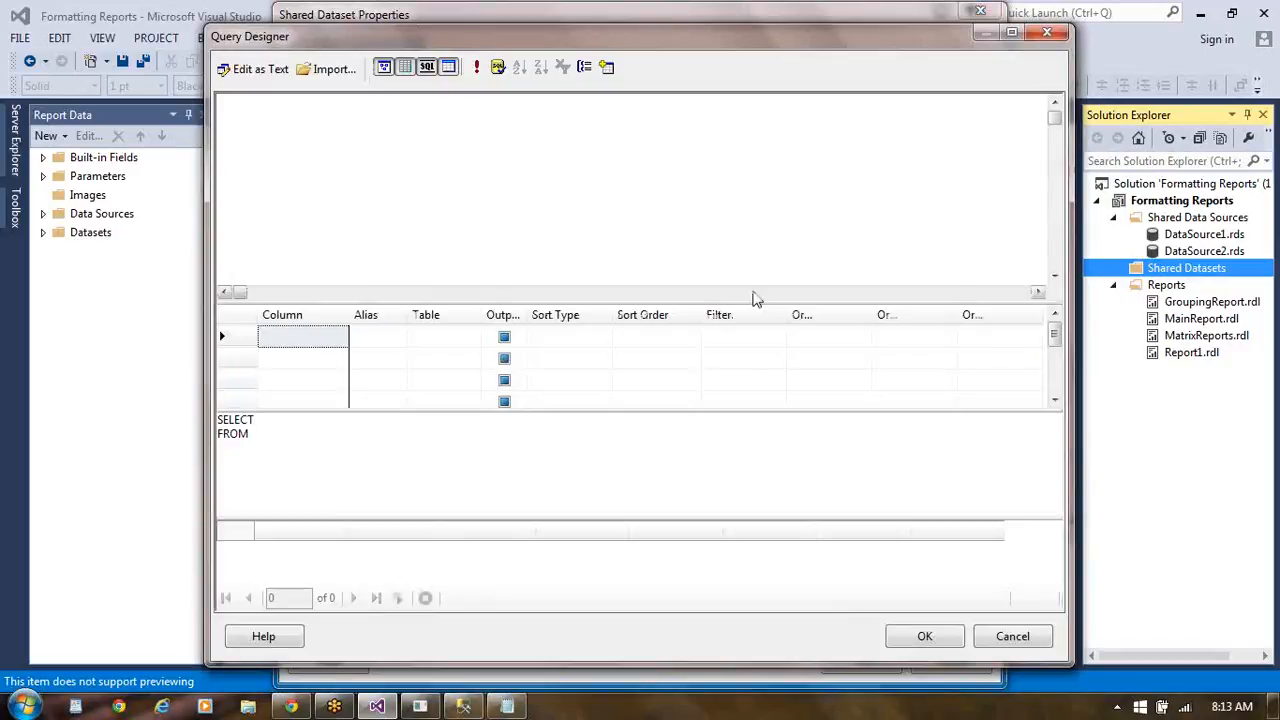
left_click(606, 67)
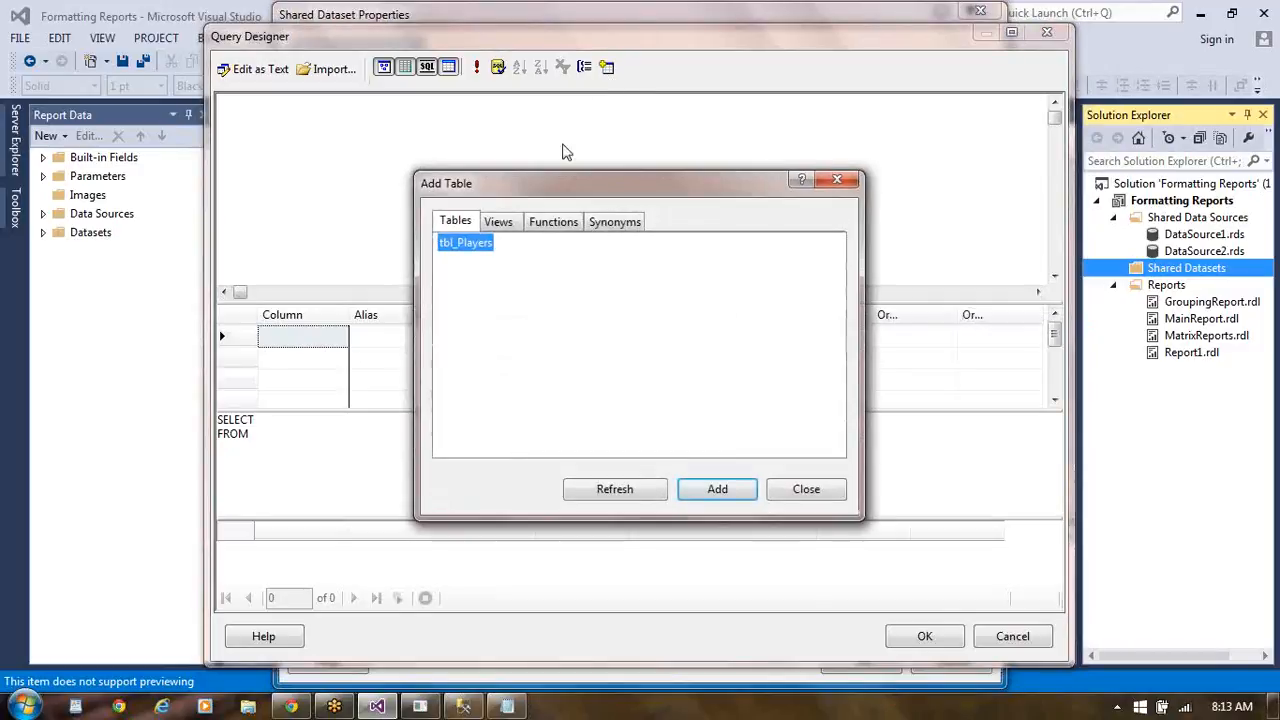
left_click(720, 489)
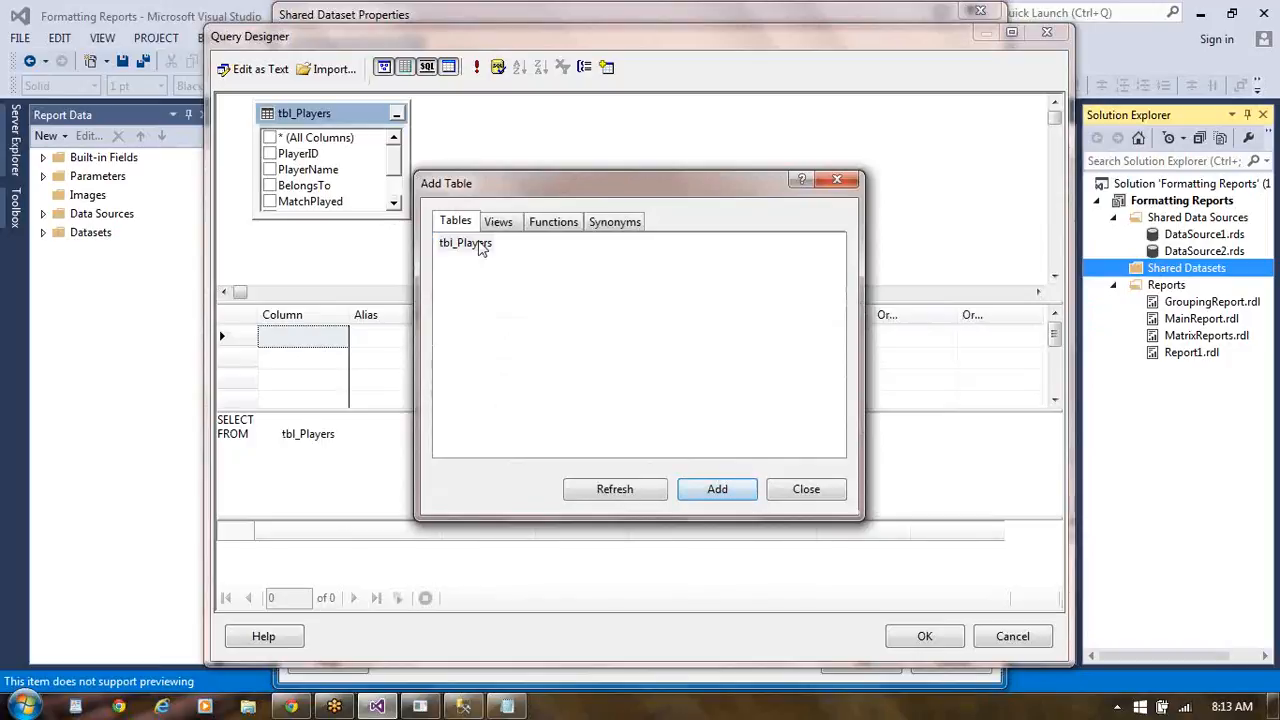
left_click(274, 136)
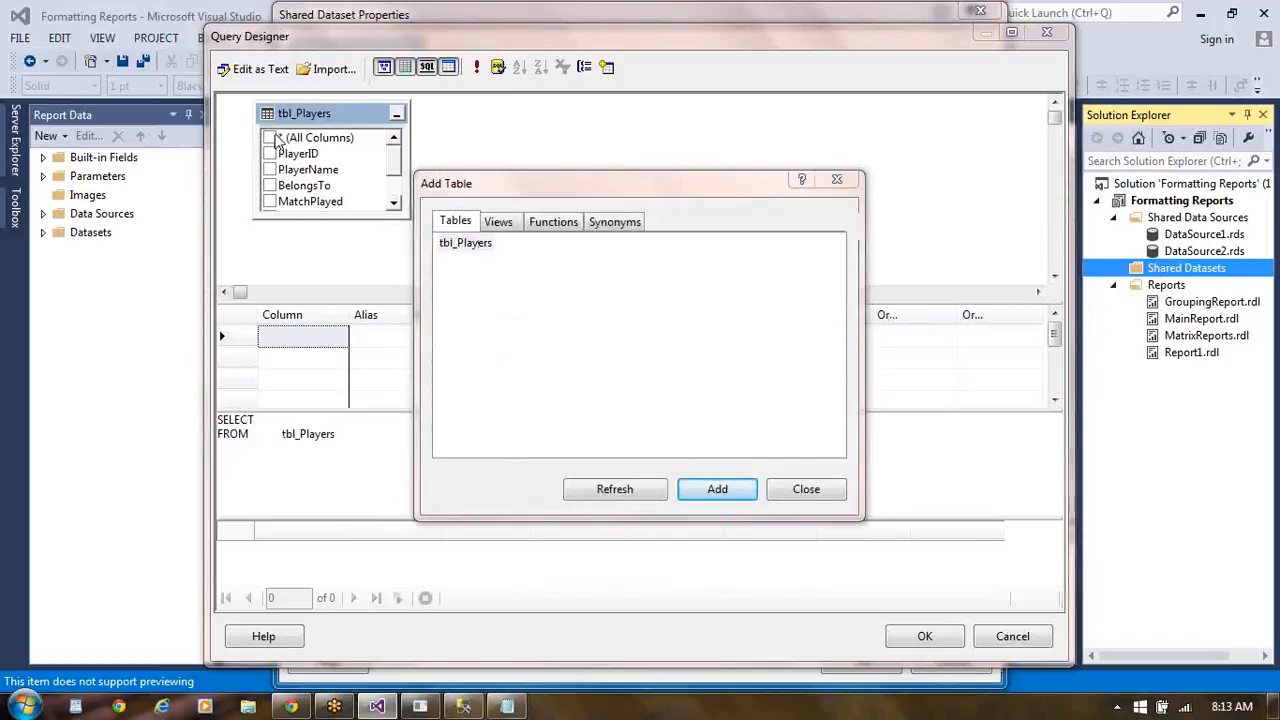
left_click(806, 489)
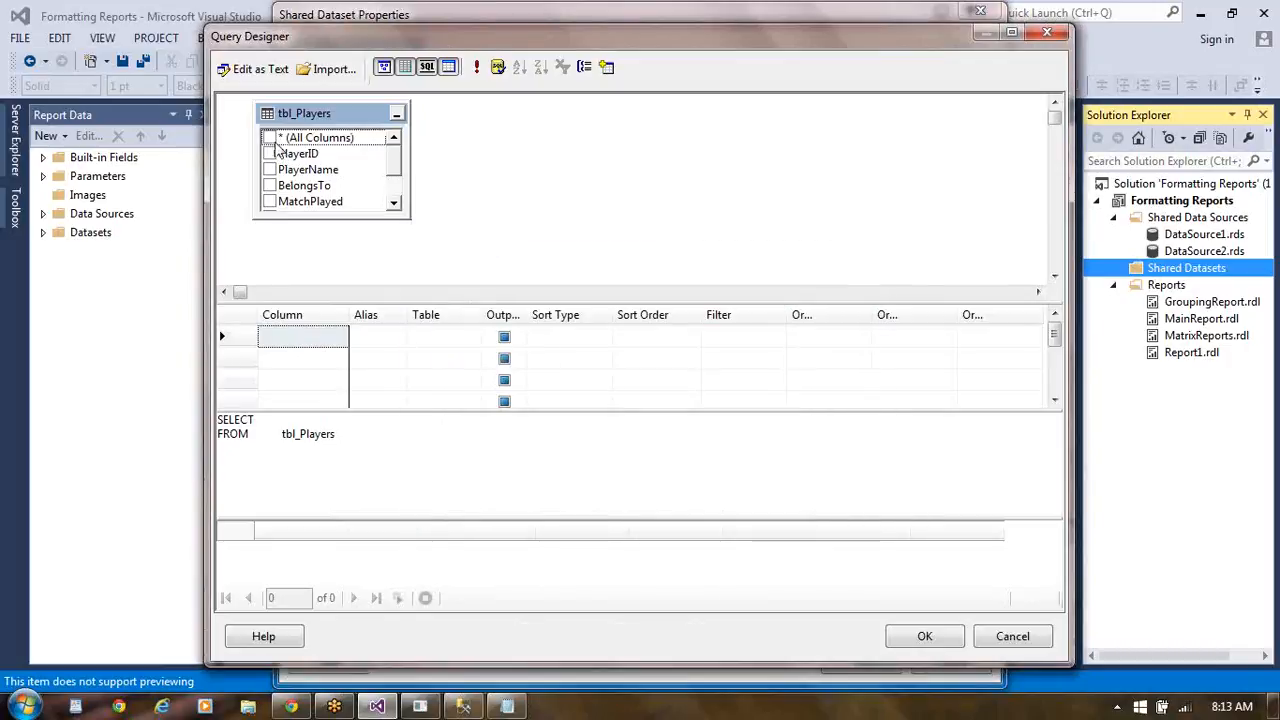
left_click(270, 137)
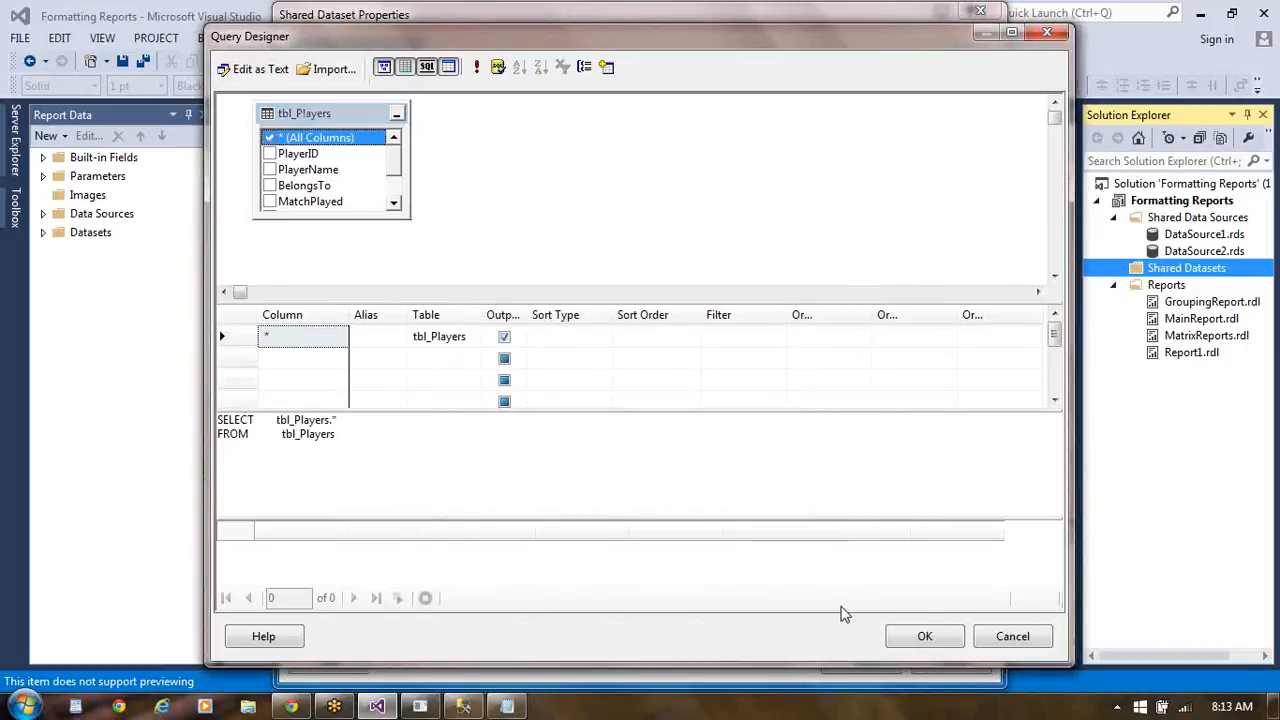
left_click(926, 637)
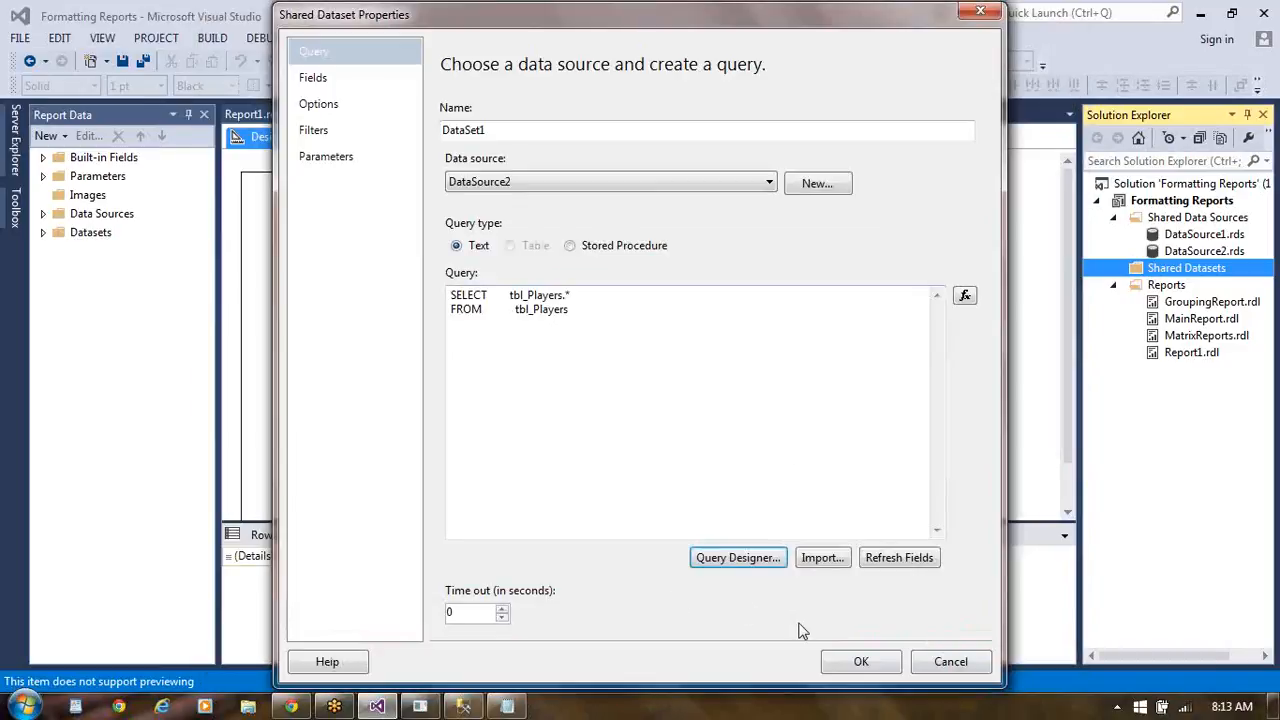
left_click(850, 665)
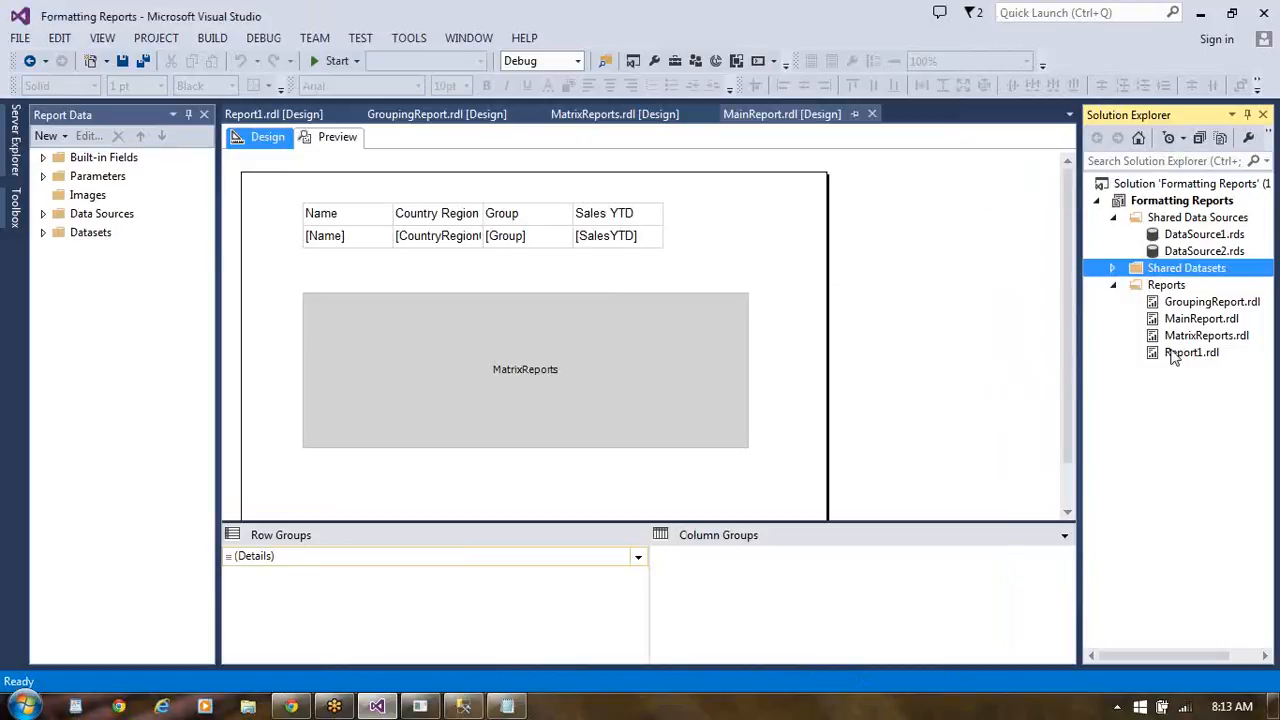
- Start a new report in the Formatting Reports project with the Report Wizard, using the shared data source DataSource2
left_click(1171, 290)
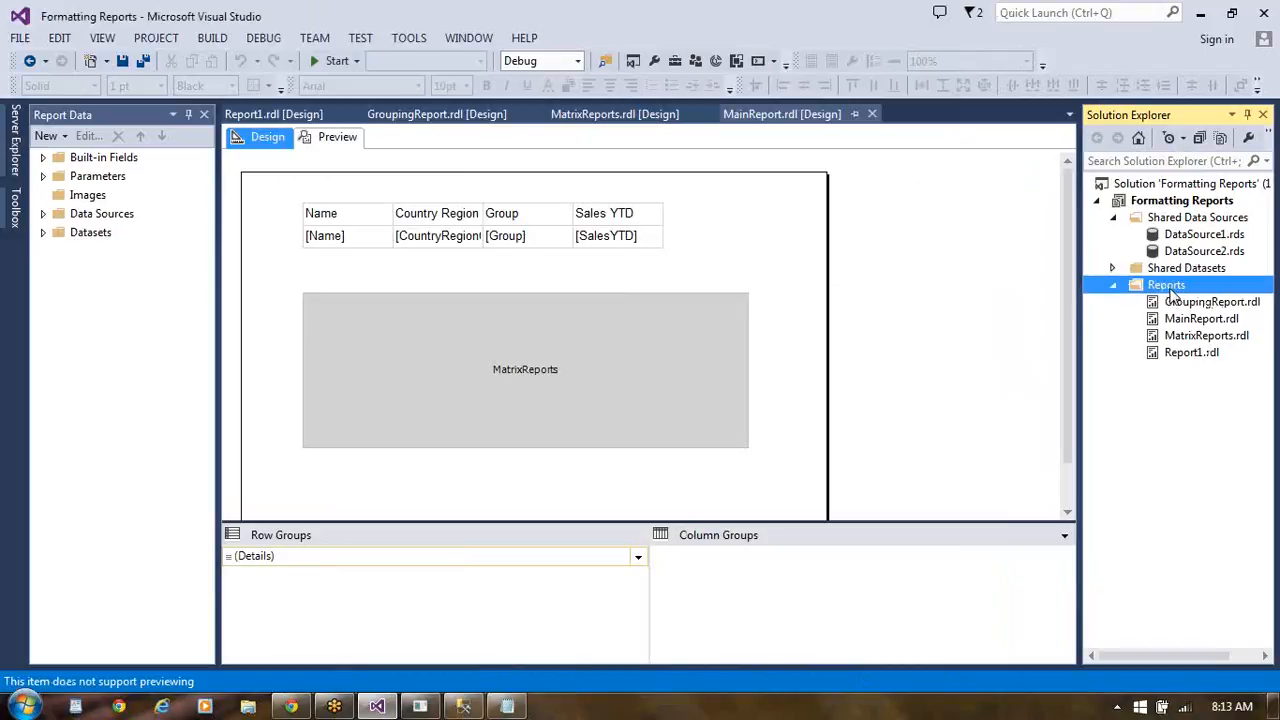
right_click(1174, 293)
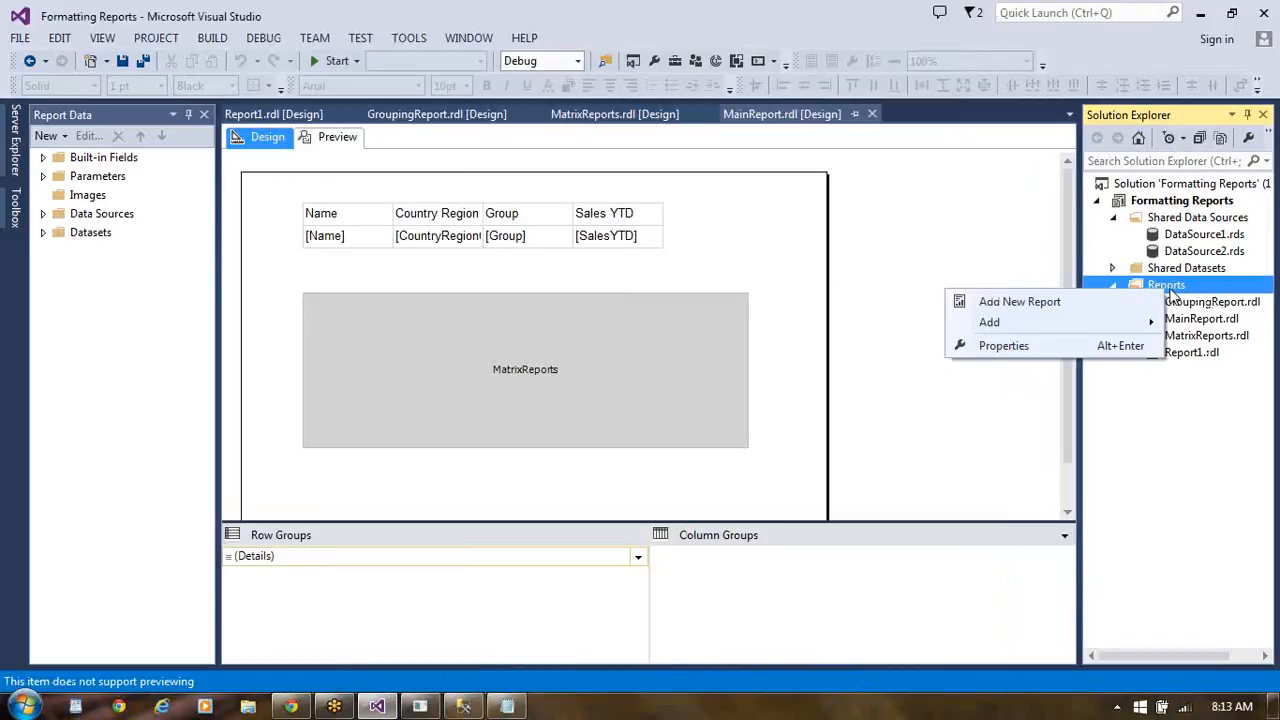
left_click(1025, 309)
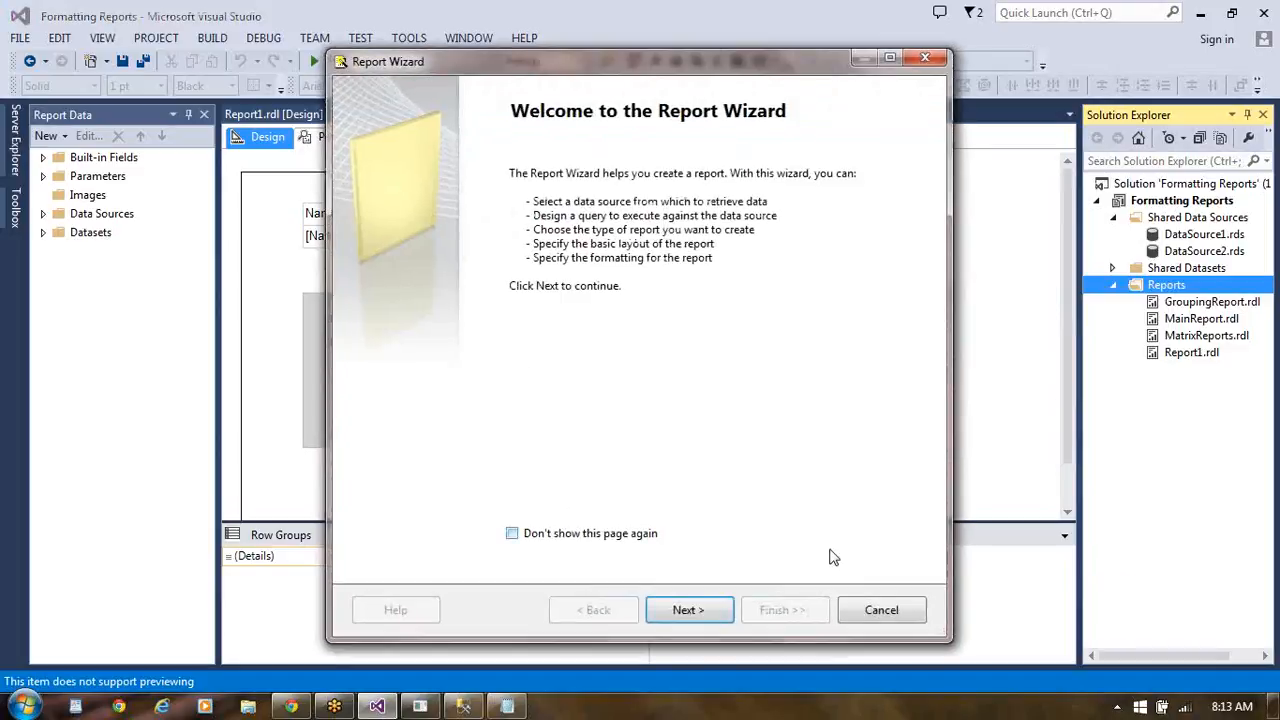
left_click(700, 611)
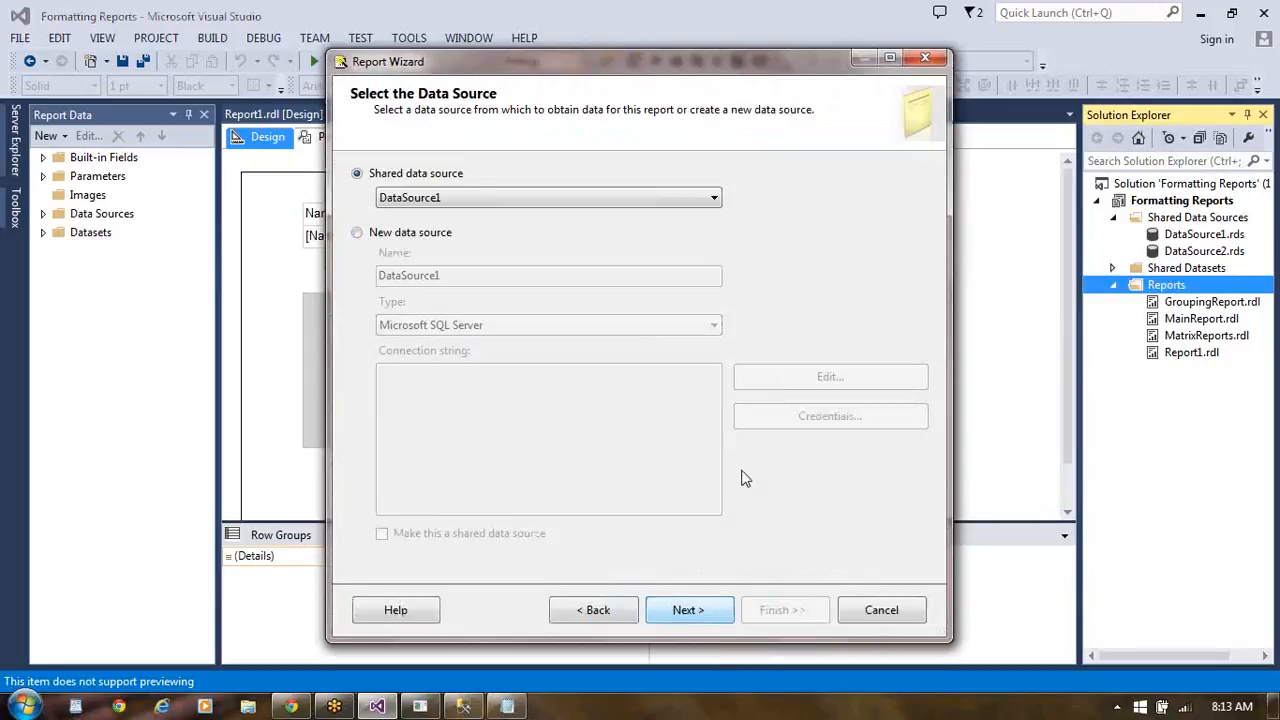
left_click(714, 197)
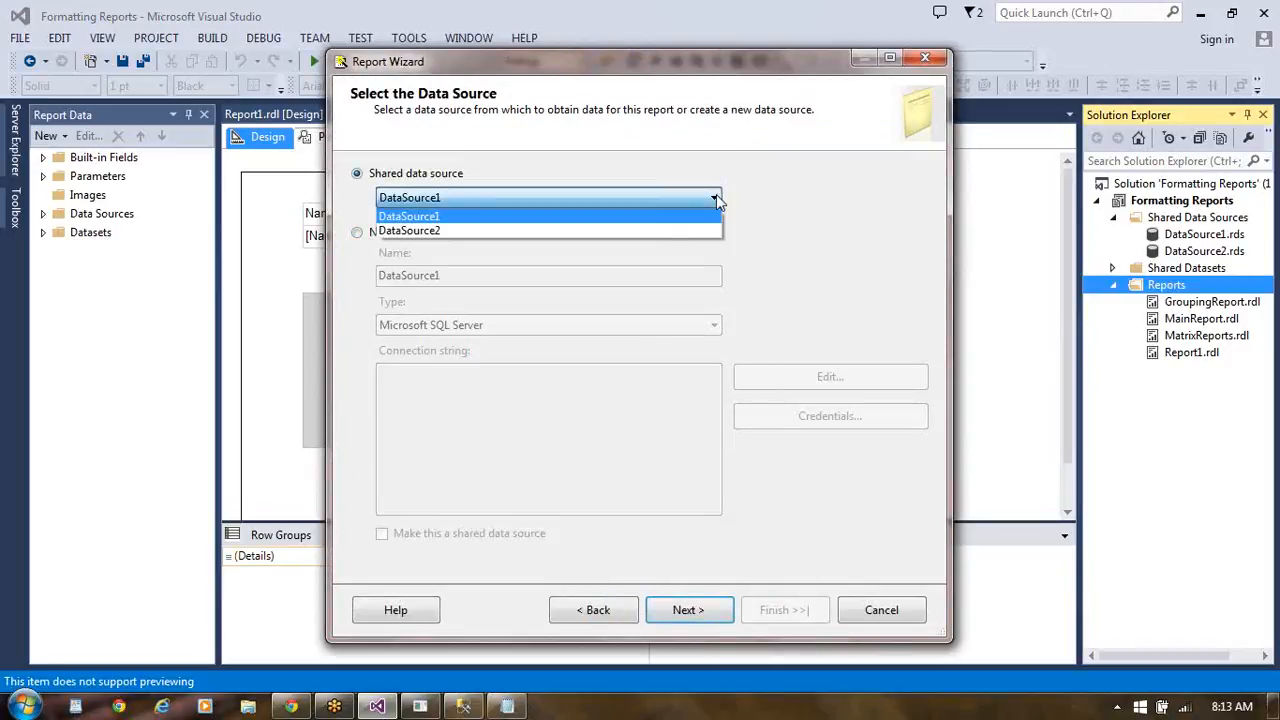
left_click(648, 234)
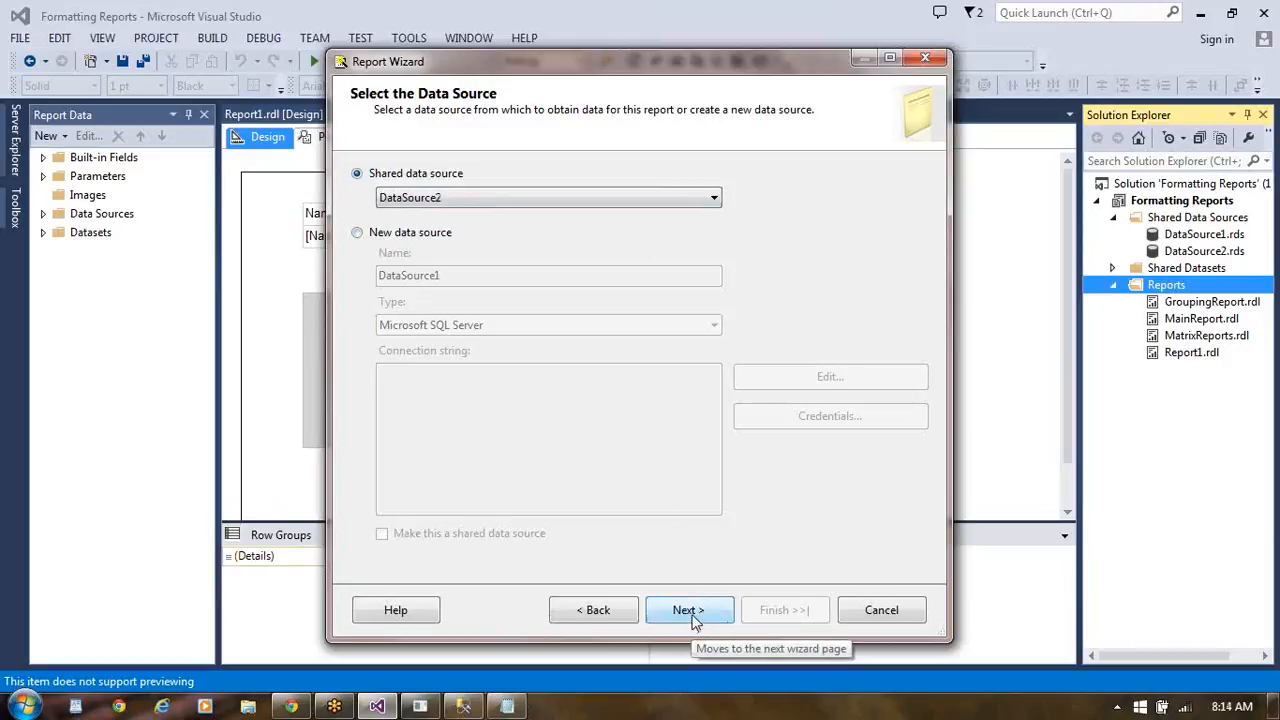
left_click(690, 616)
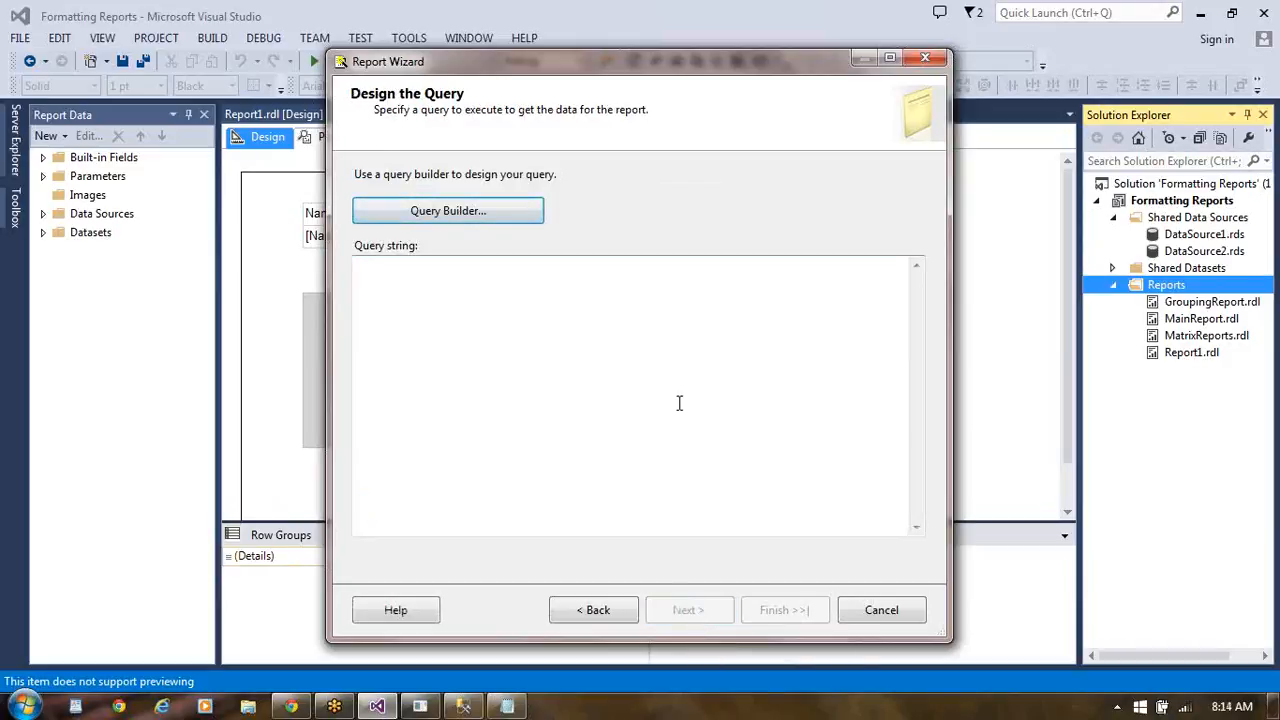
- Build the new report's query in the query builder to select all columns from tbl_Players
left_click(470, 211)
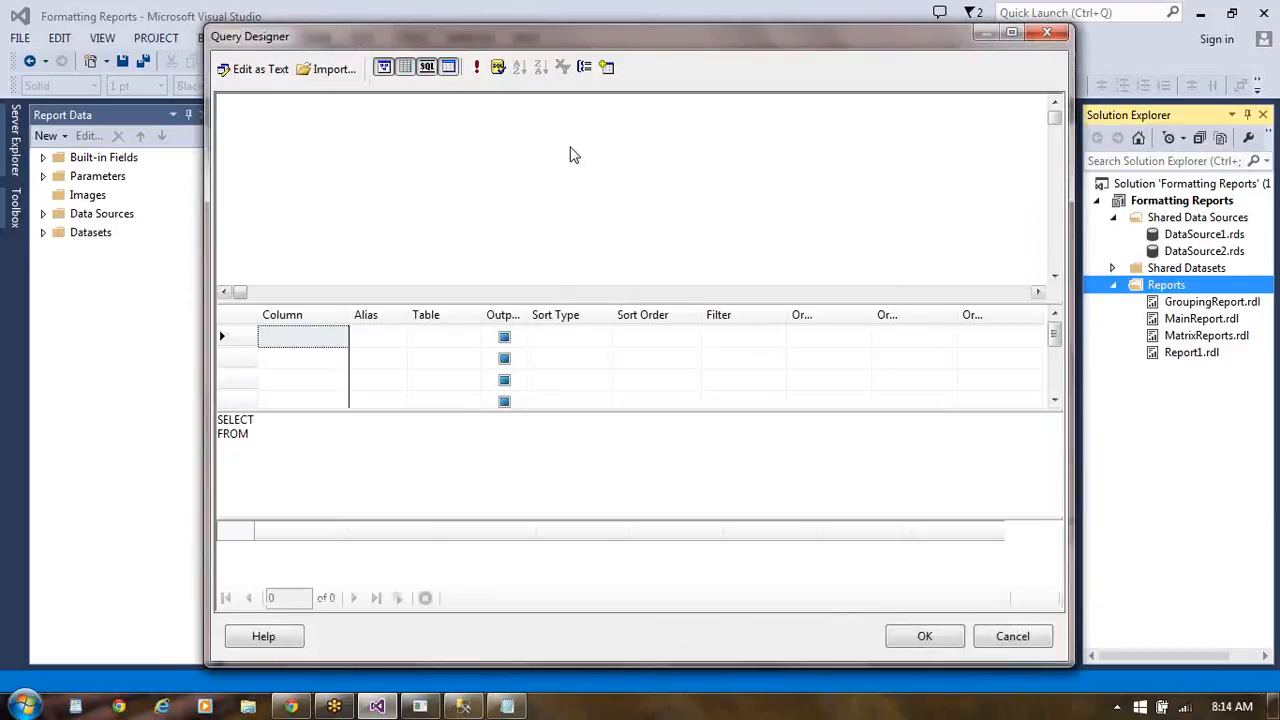
left_click(606, 66)
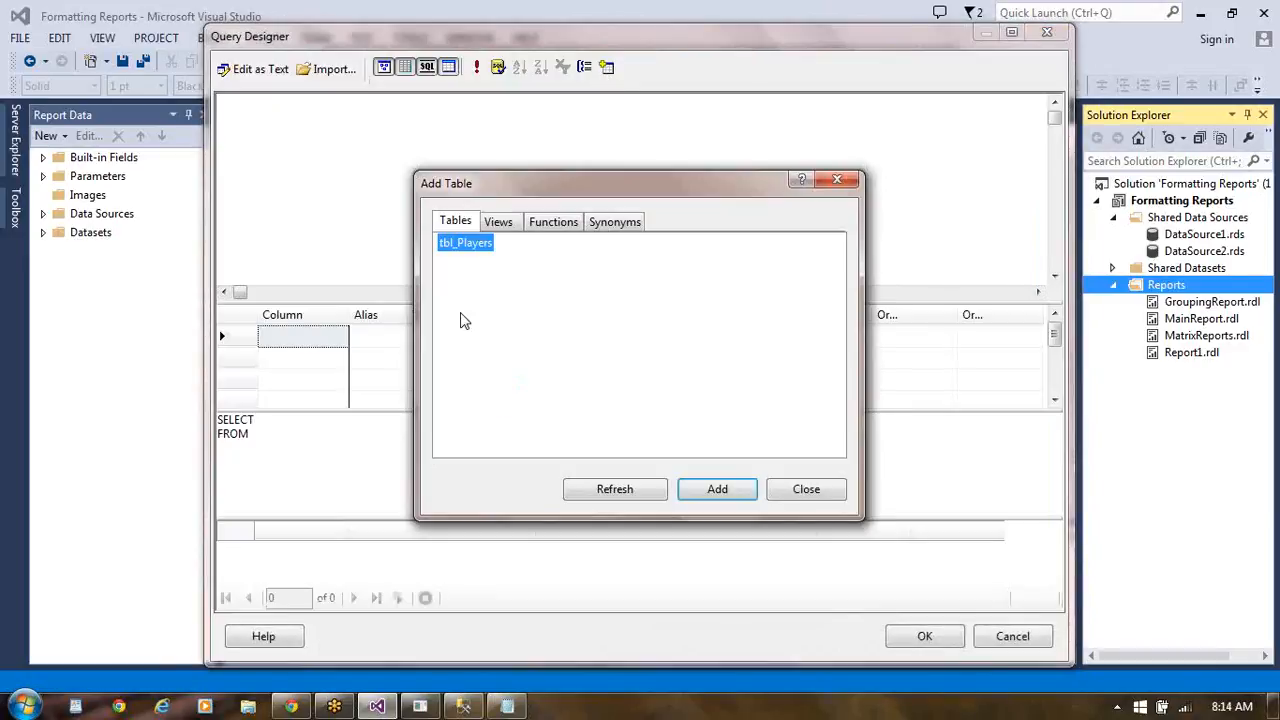
left_click(712, 491)
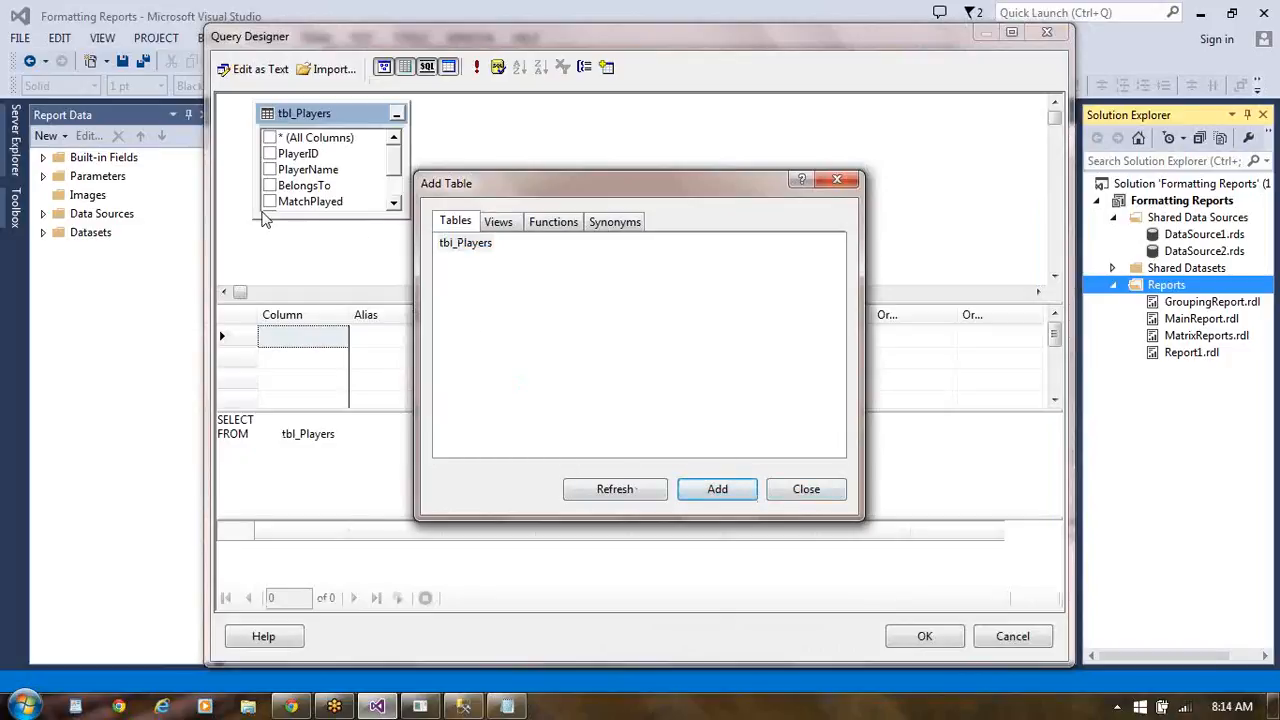
left_click(806, 489)
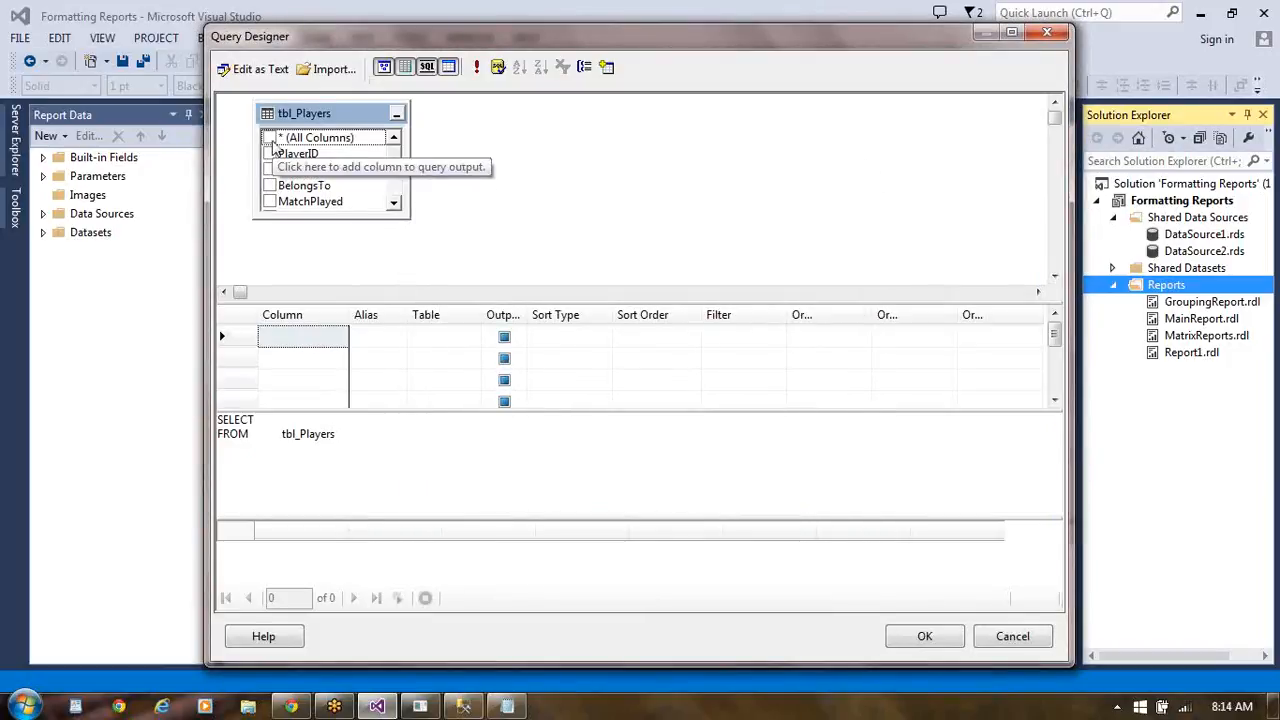
left_click(270, 139)
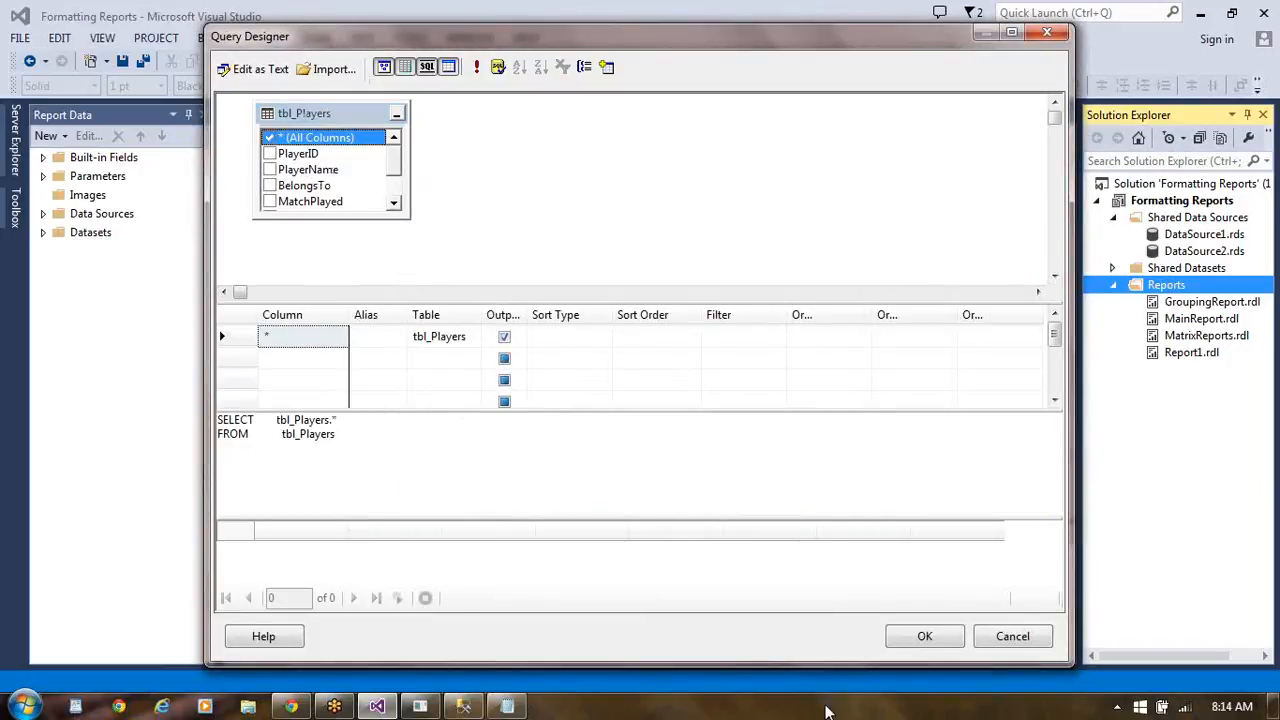
left_click(925, 641)
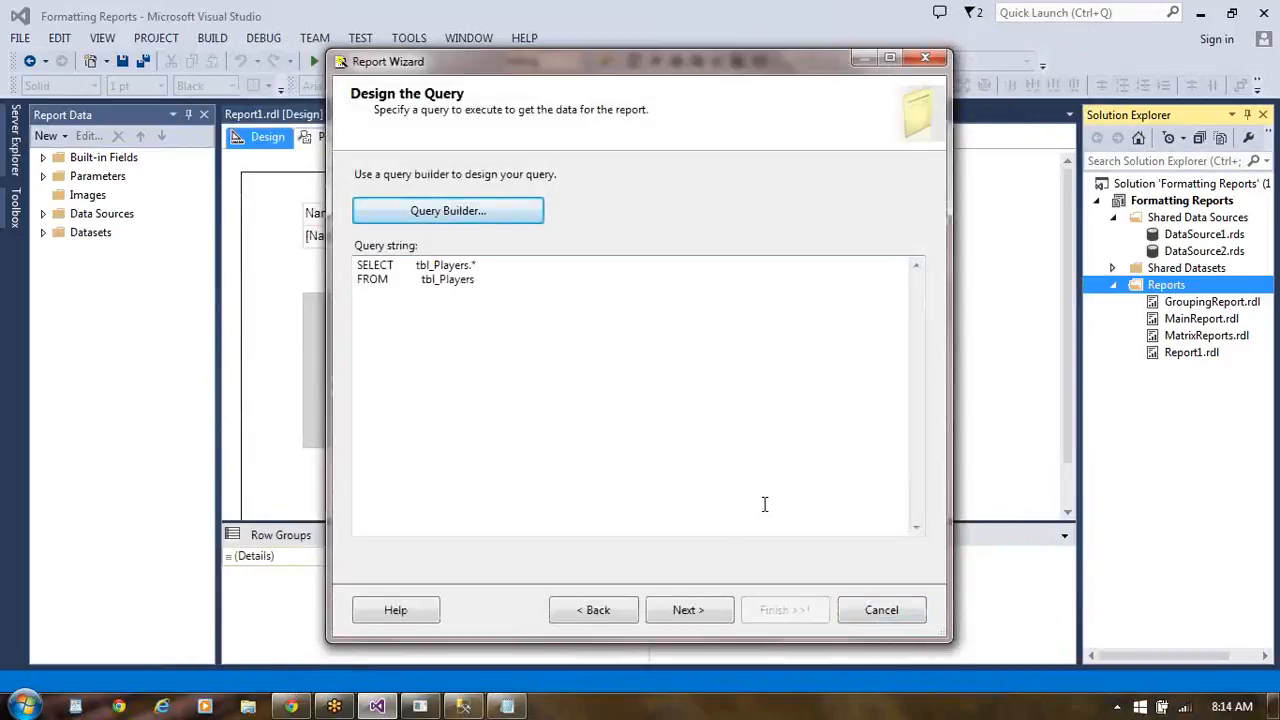
left_click(698, 618)
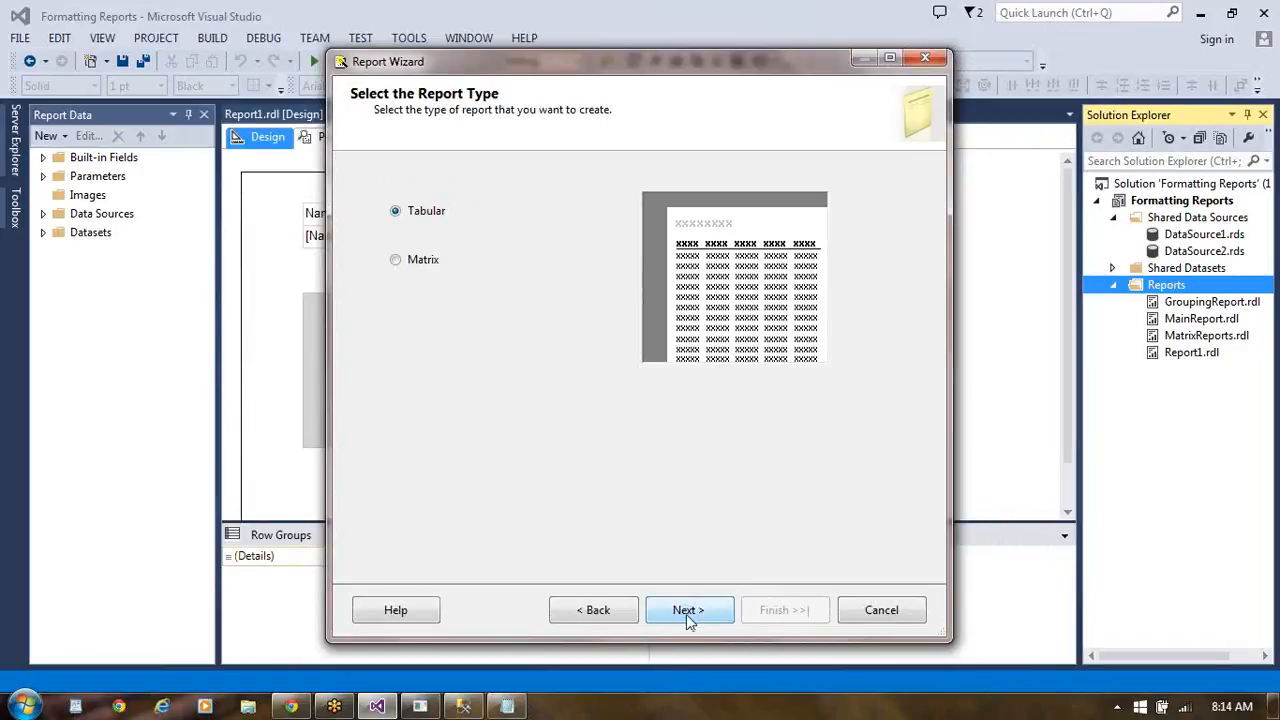
- Keep the Tabular report type and add PlayerID, PlayerName and BelongsTo as the table's detail fields
left_click(688, 617)
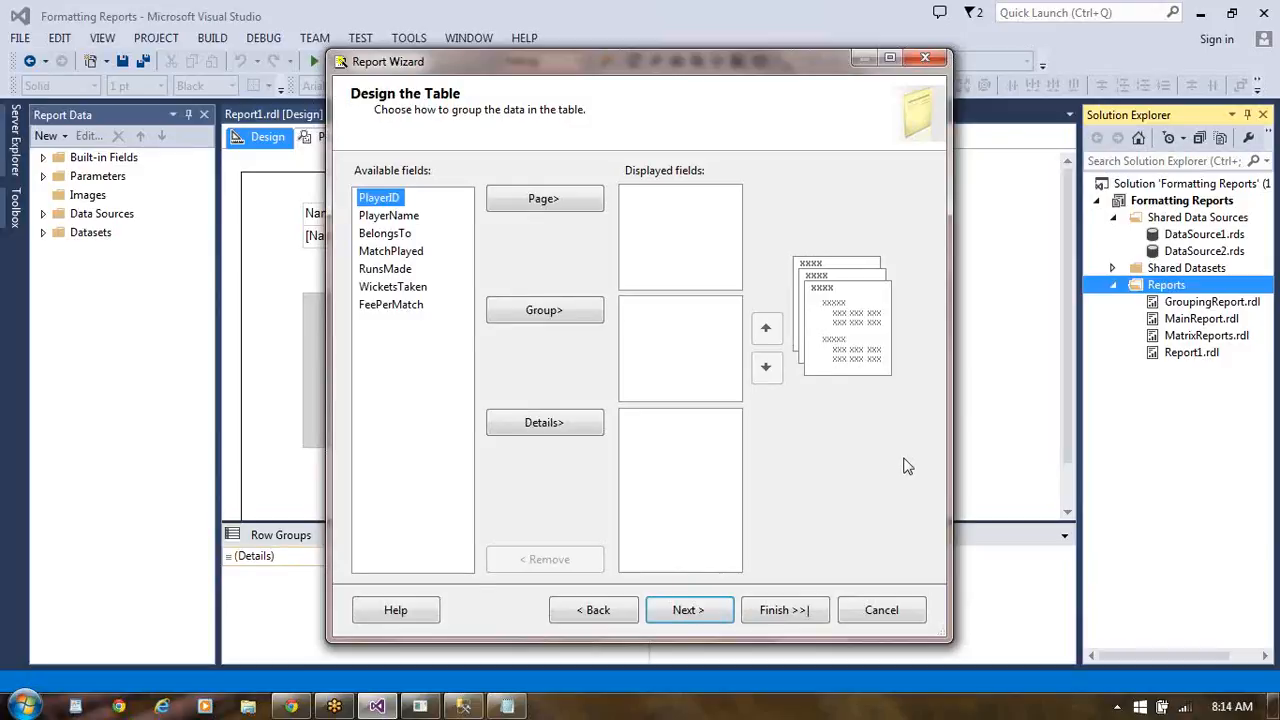
left_click(557, 428)
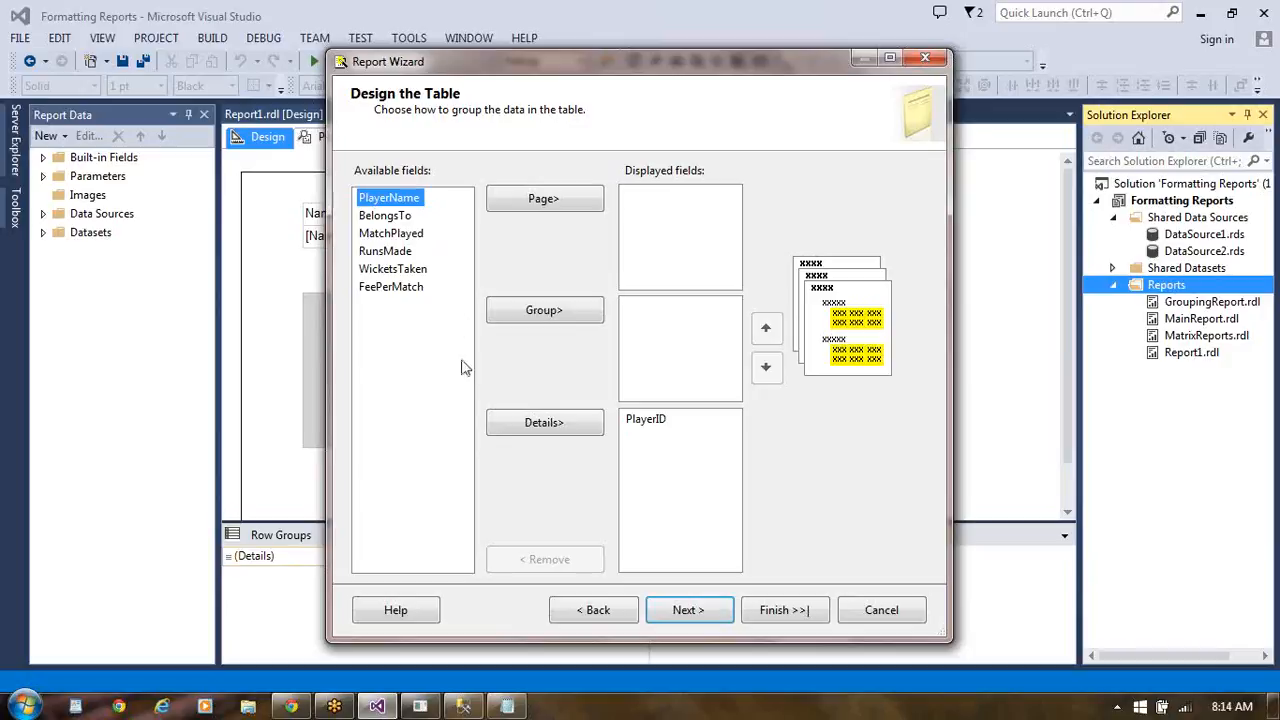
left_click(527, 422)
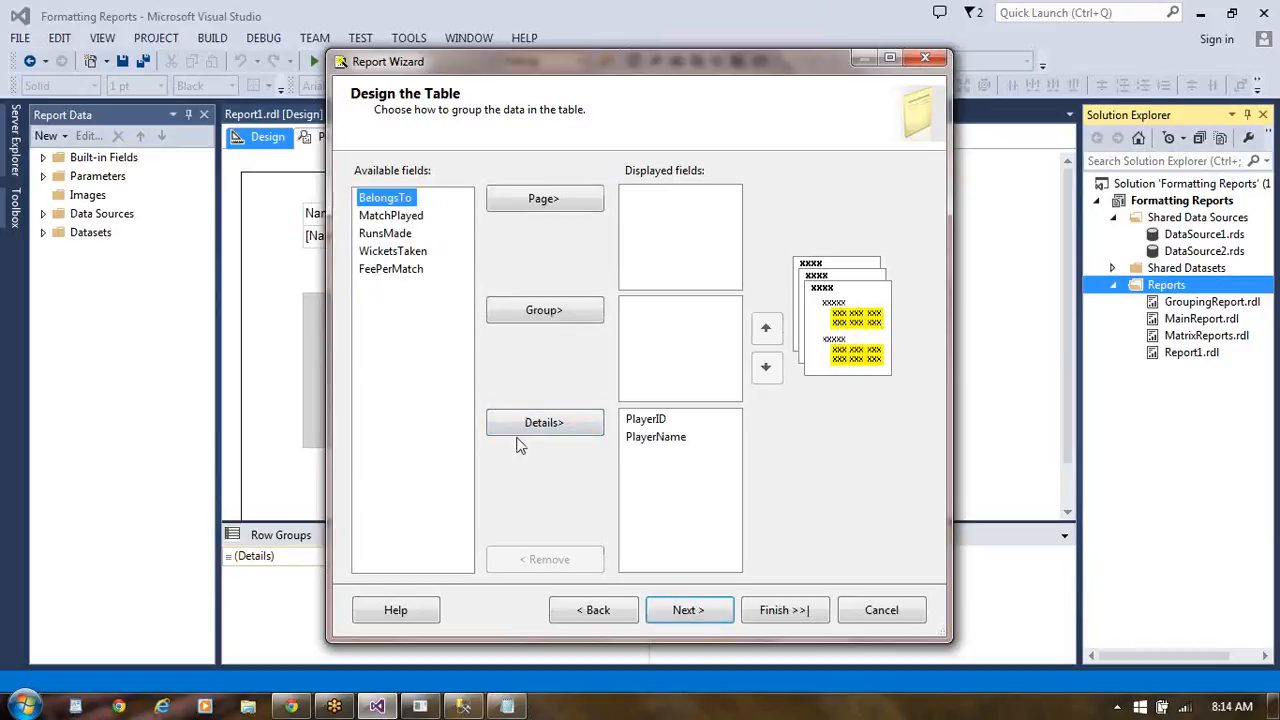
left_click(540, 428)
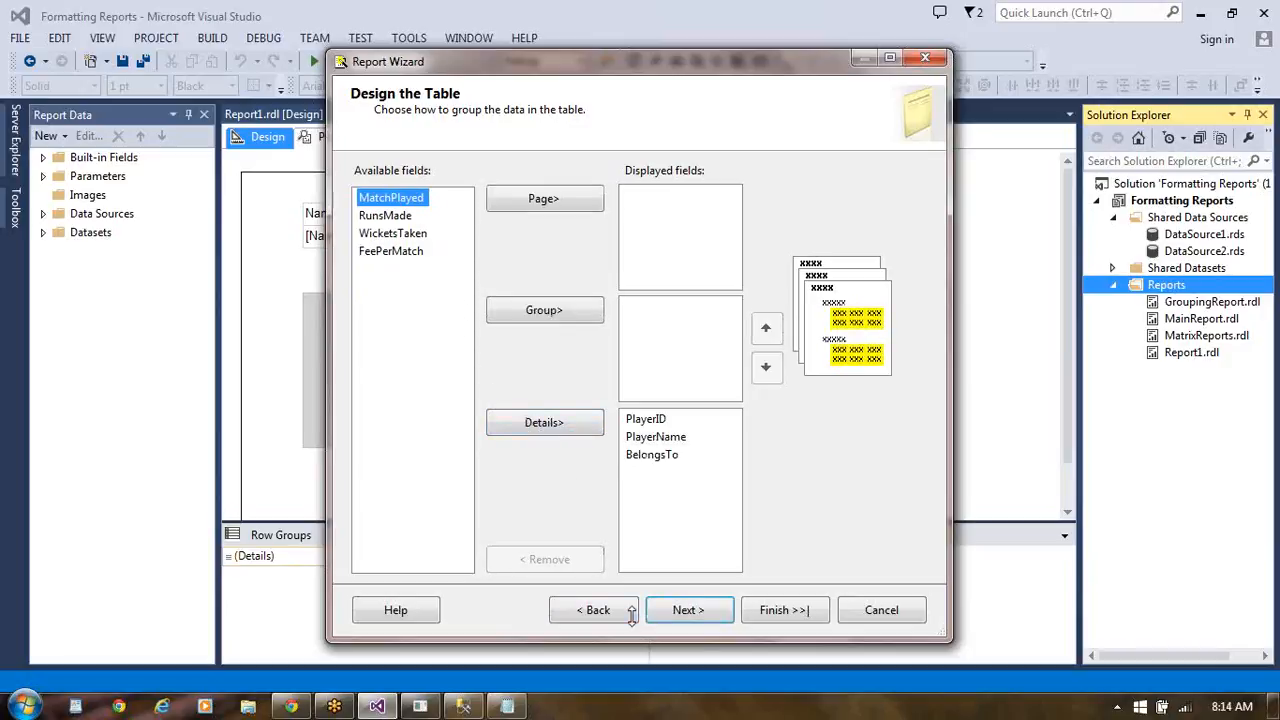
left_click(689, 611)
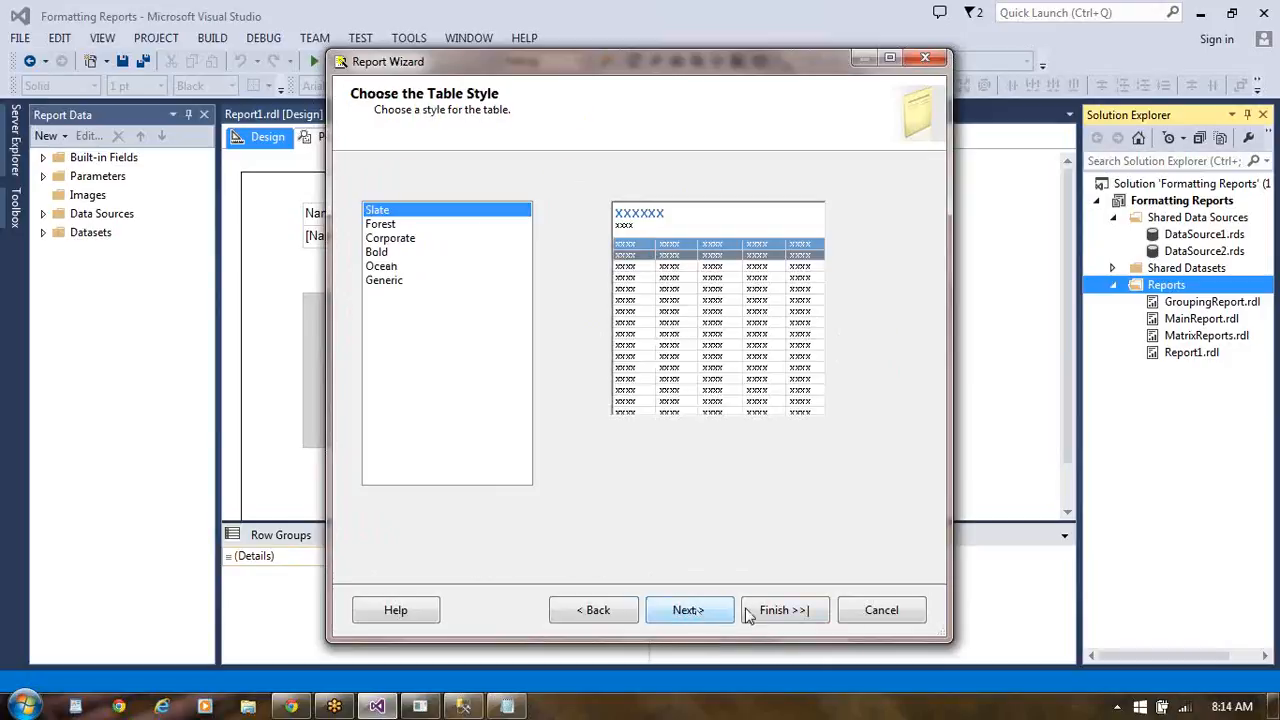
- Accept the Slate table style, name the report PlayerMain, and finish the wizard
left_click(776, 612)
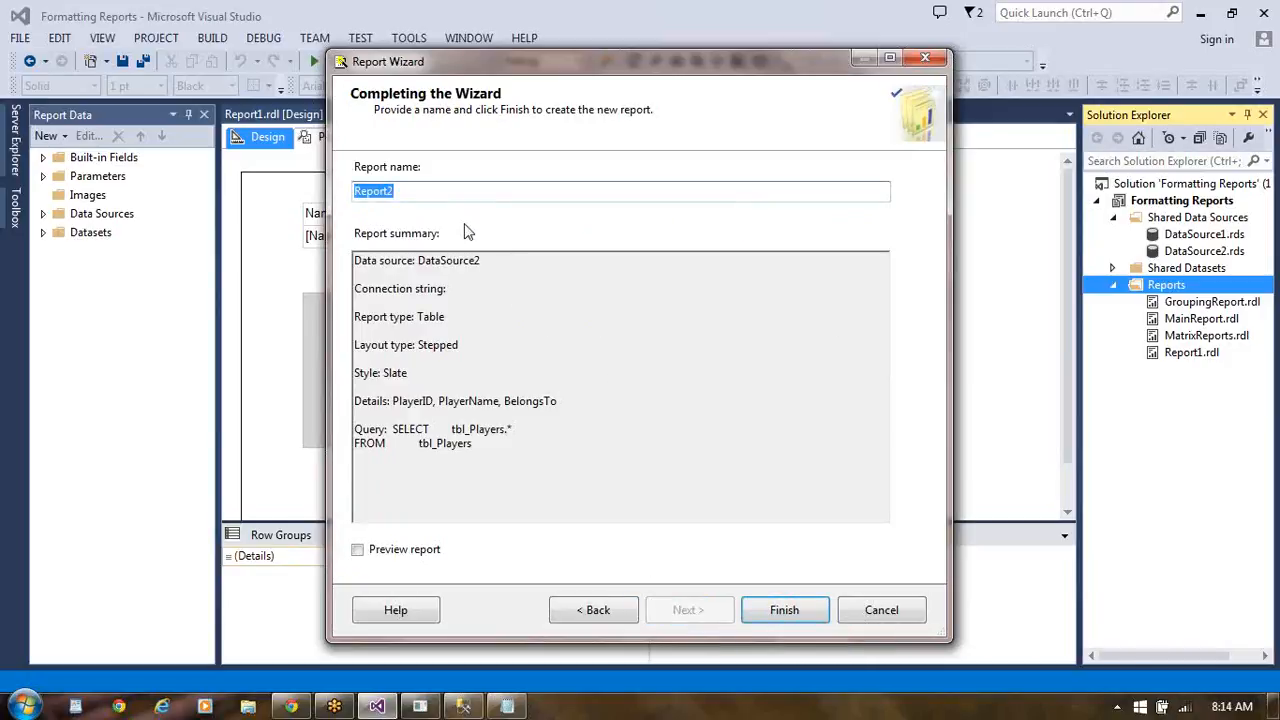
type("Player")
type("Maid")
key("BackSpace")
type("n")
left_click(785, 611)
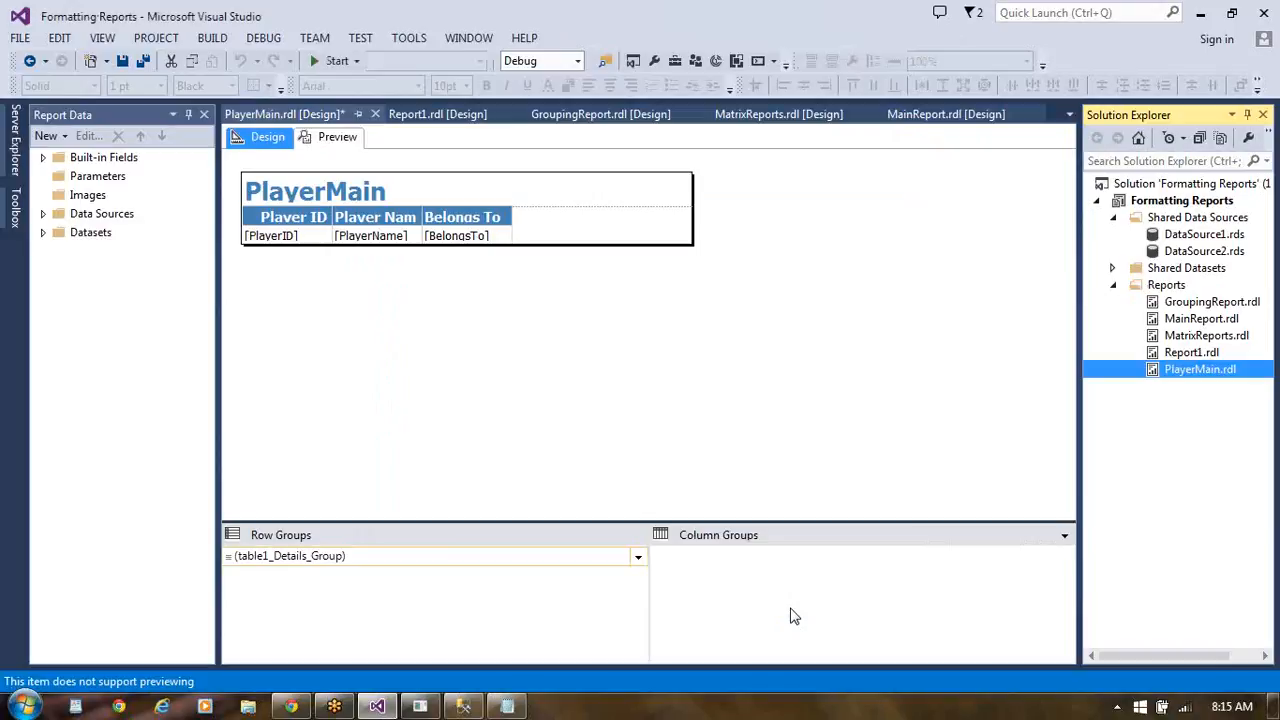
- Try to place a Subreport item in the body of the PlayerMain report
left_click(537, 370)
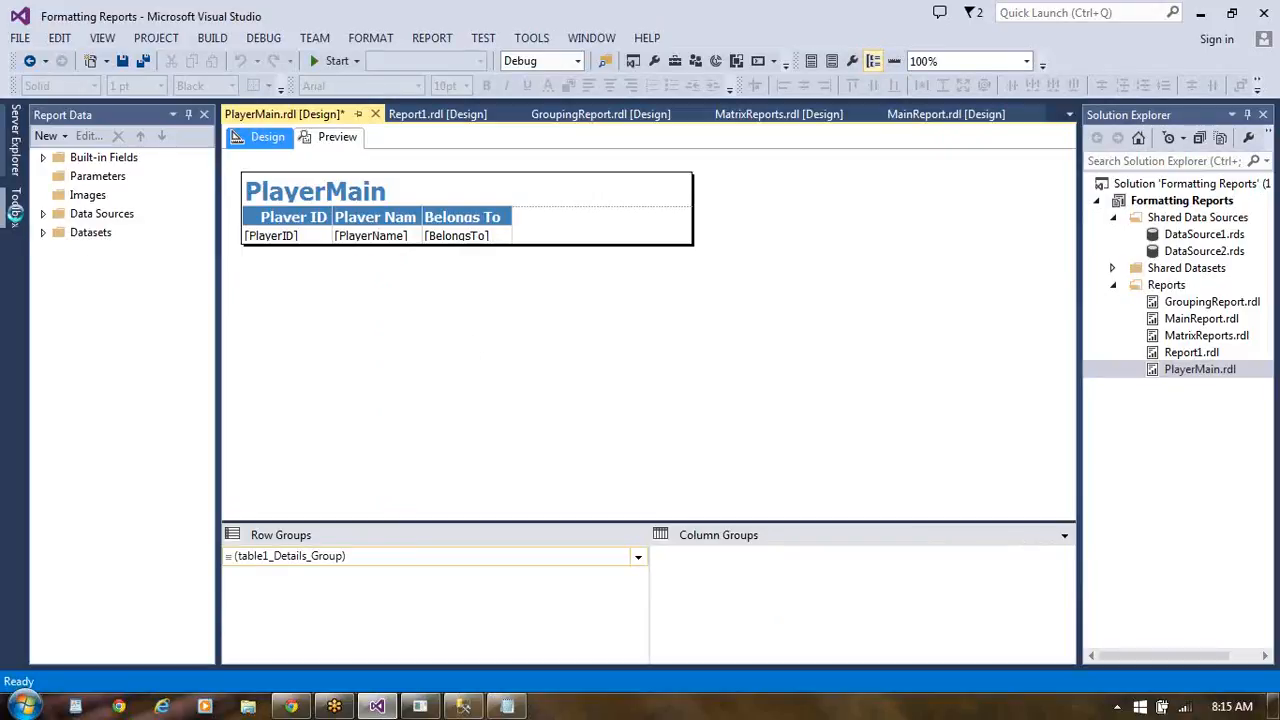
left_click(15, 220)
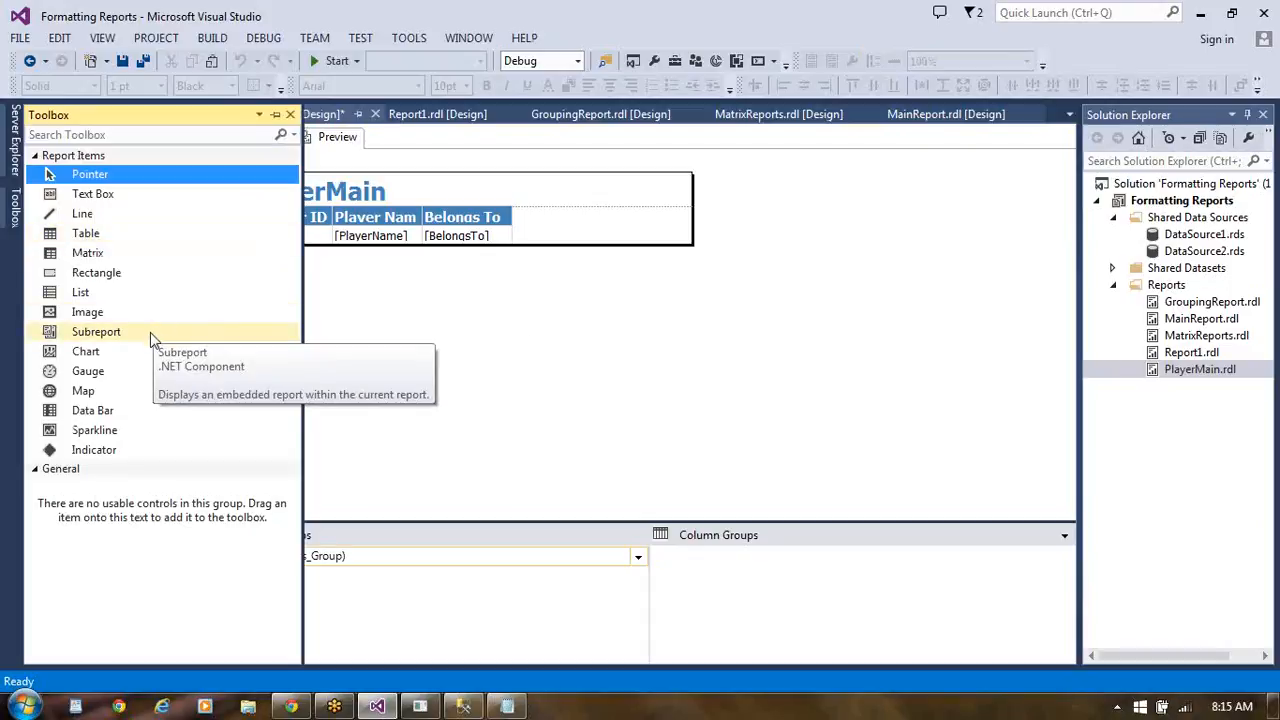
left_click_drag(150, 332, 308, 300)
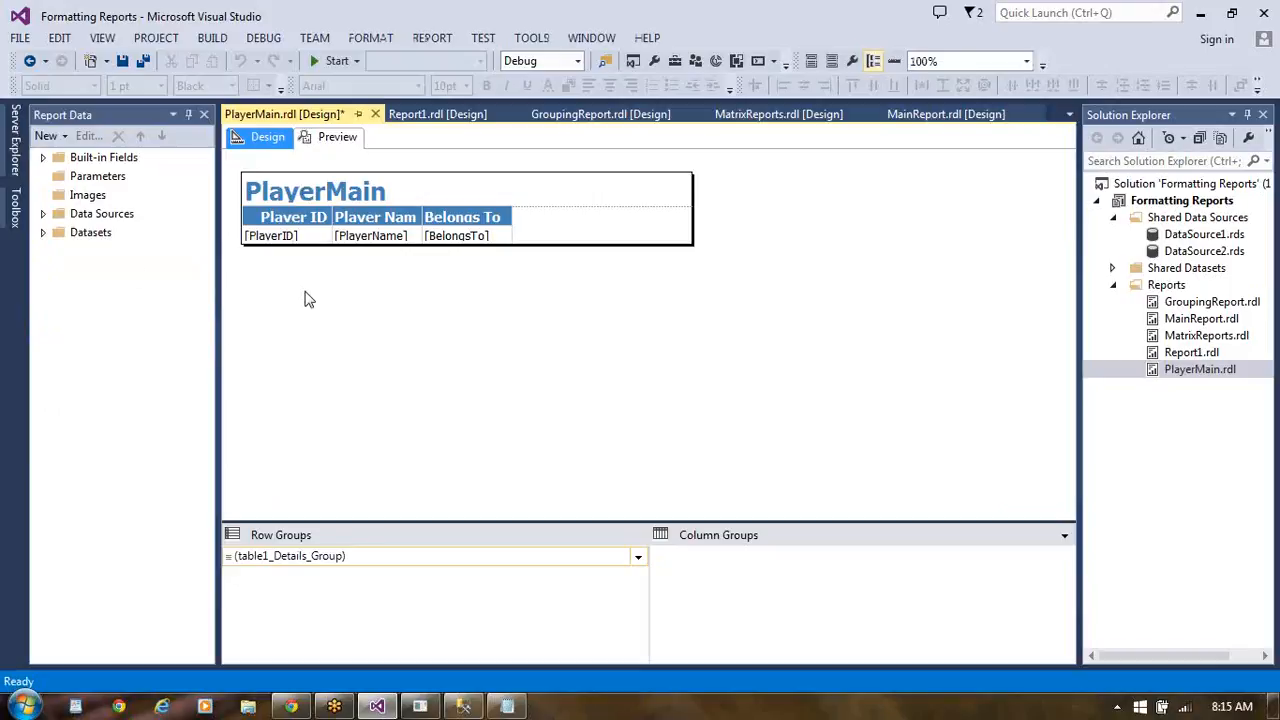
left_click(15, 207)
left_click_drag(150, 332, 597, 230)
left_click(680, 257)
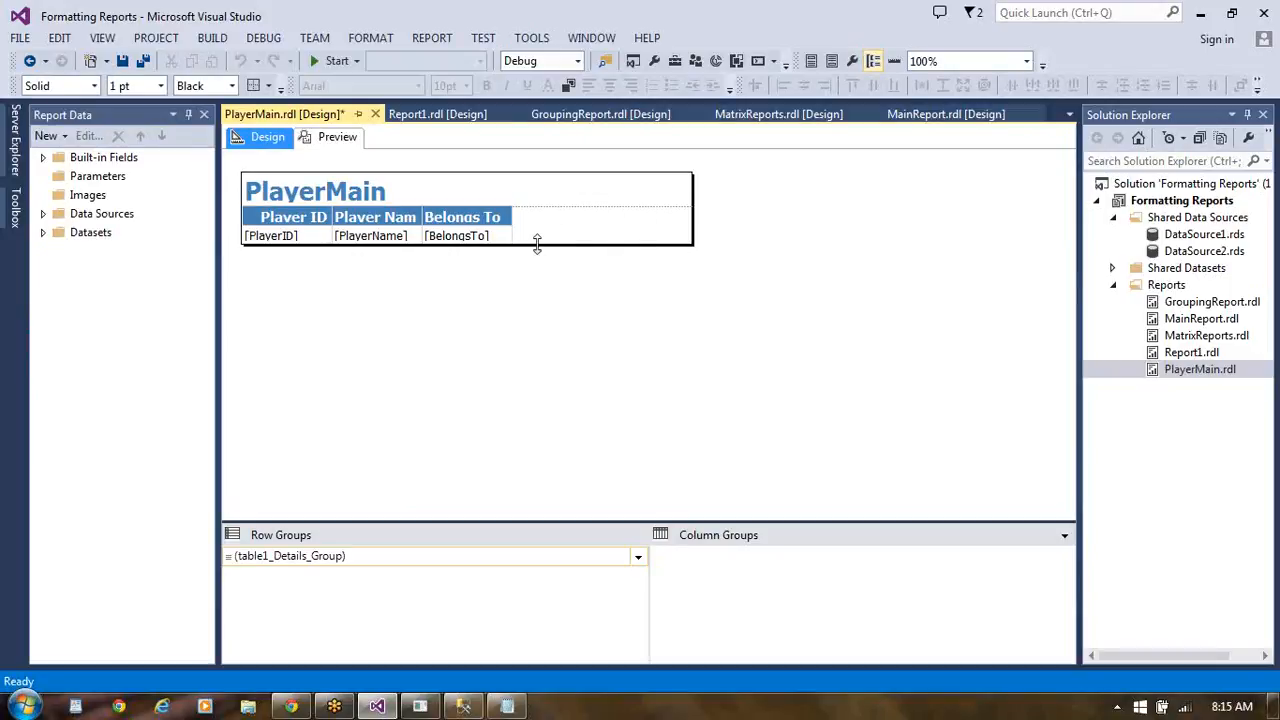
- Extend the PlayerMain report body downward and insert a Subreport item in the free space below the table
left_click_drag(537, 245, 549, 348)
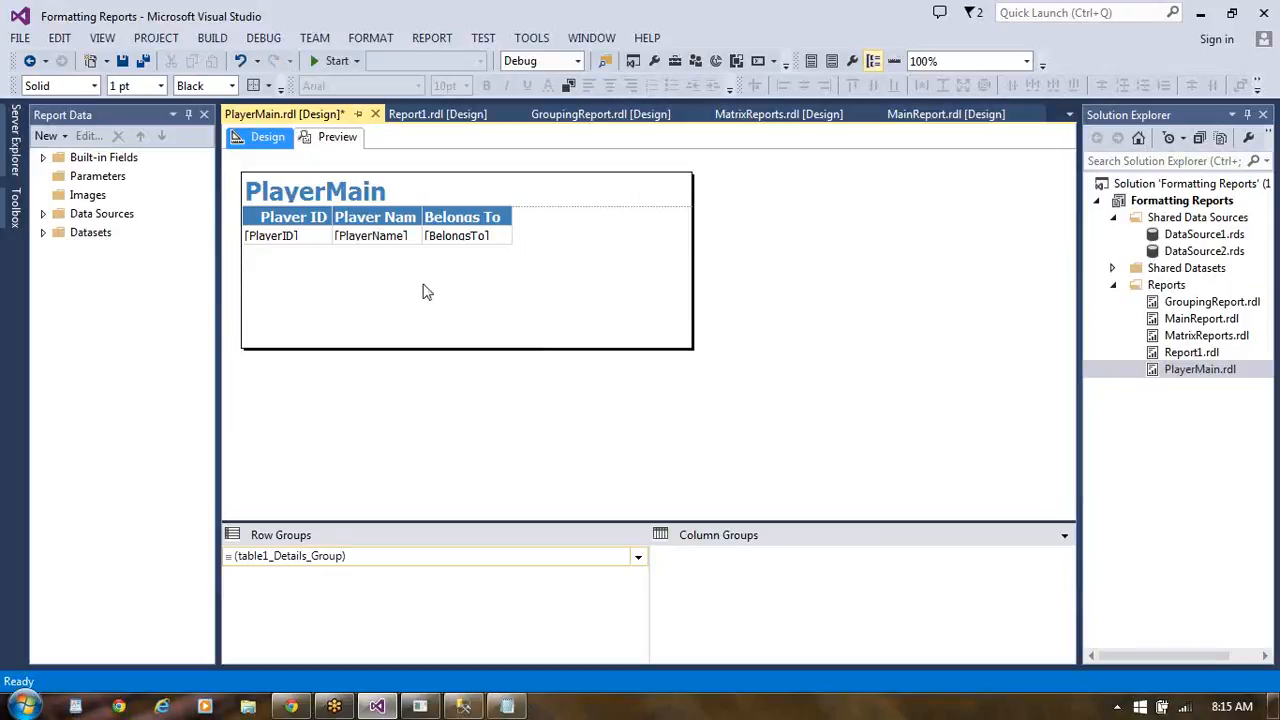
left_click(15, 215)
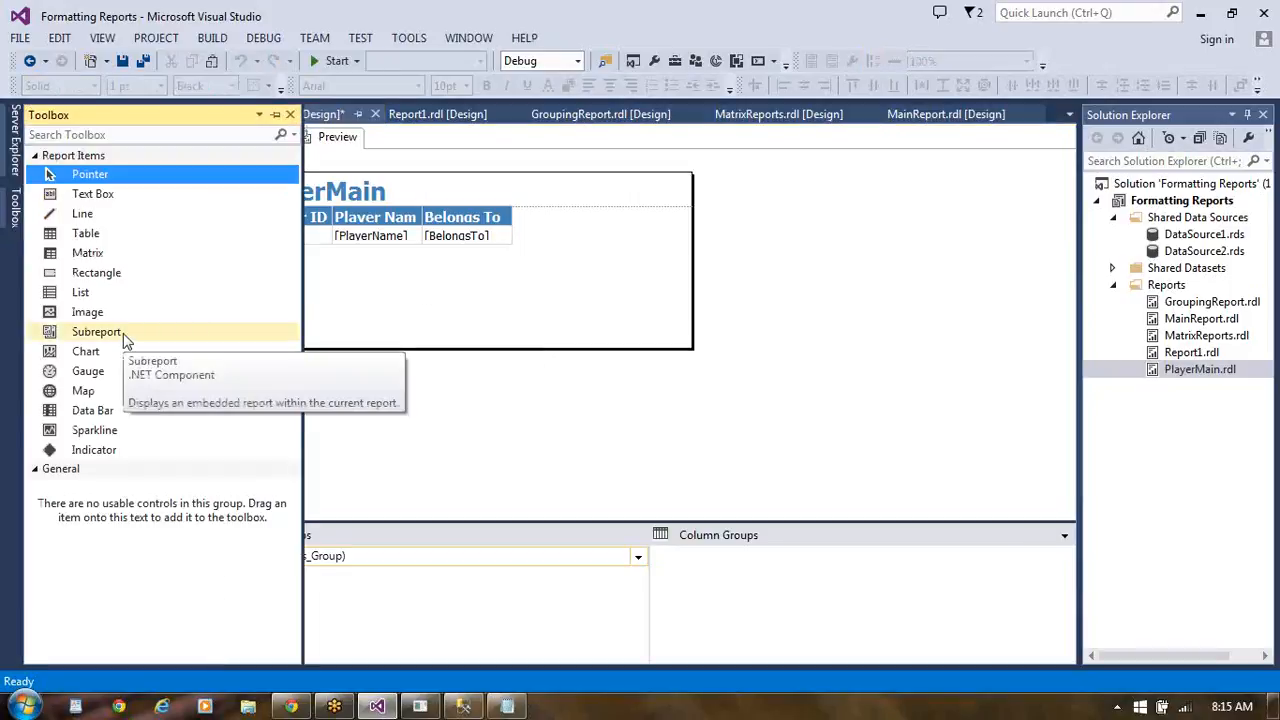
left_click_drag(123, 333, 308, 282)
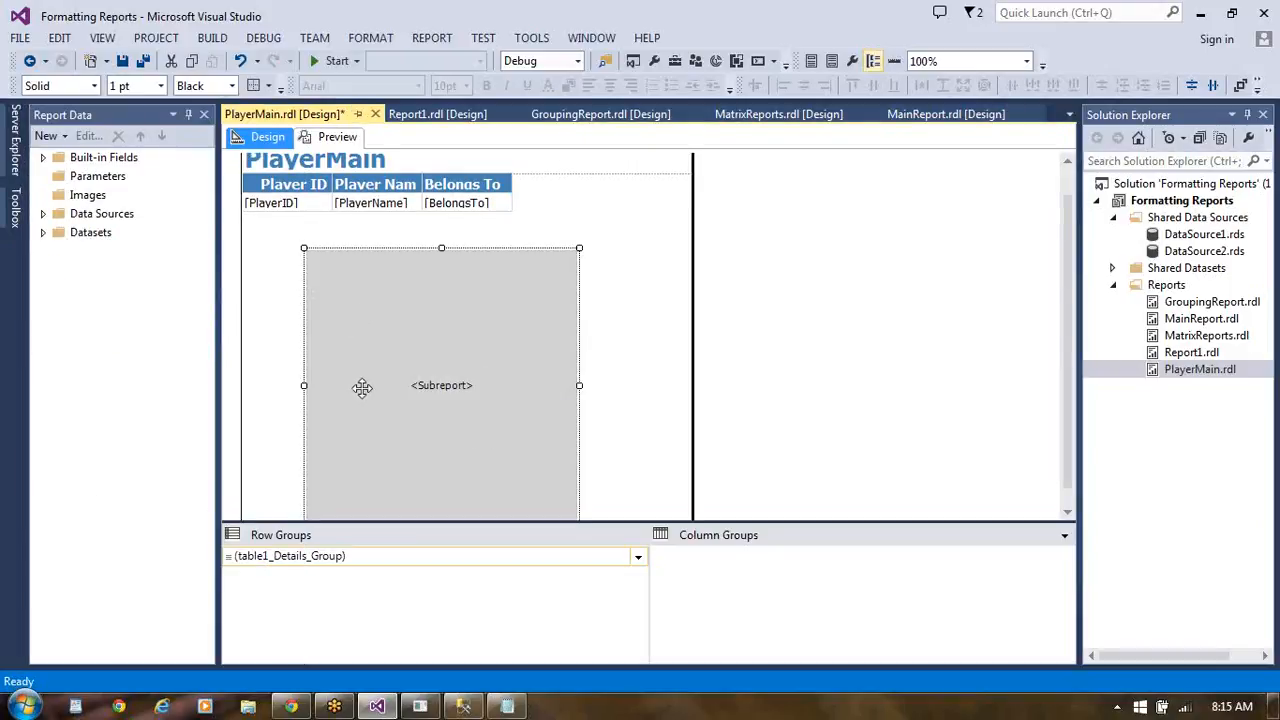
- Move the subreport placeholder up close beneath the table and resize it to span most of the body's width
left_click(1067, 513)
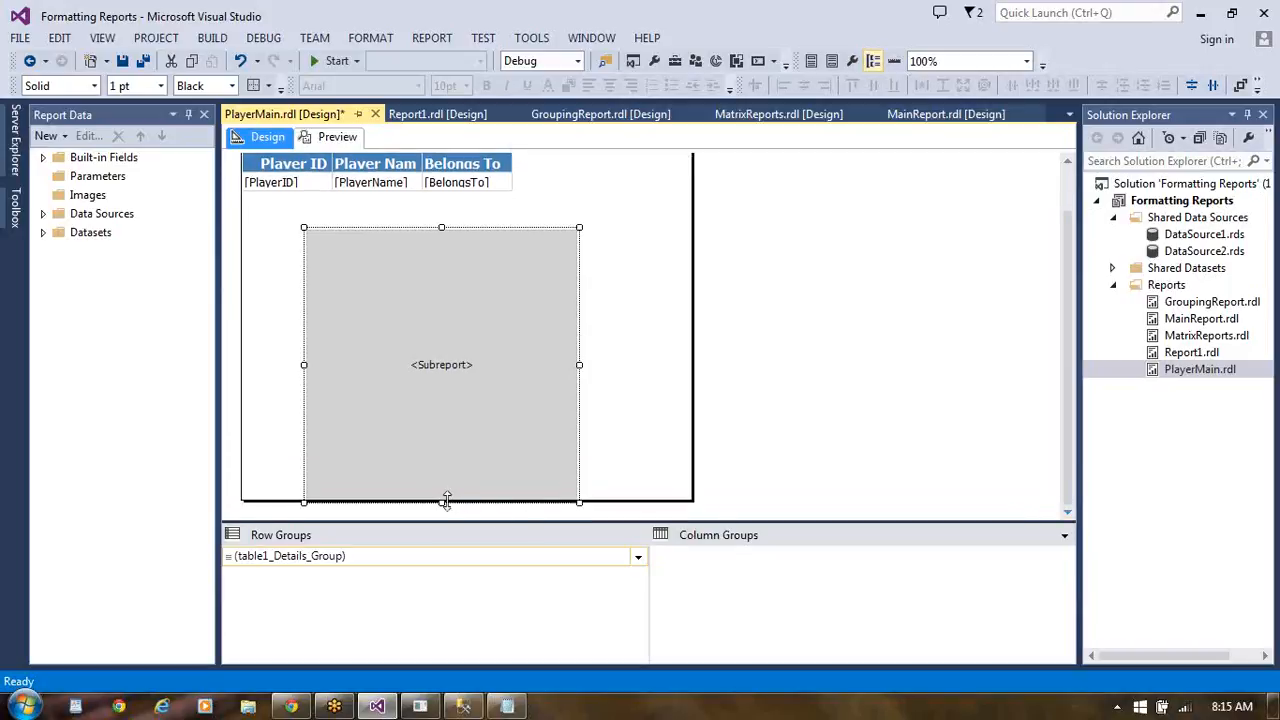
left_click_drag(443, 501, 437, 352)
left_click_drag(441, 275, 377, 253)
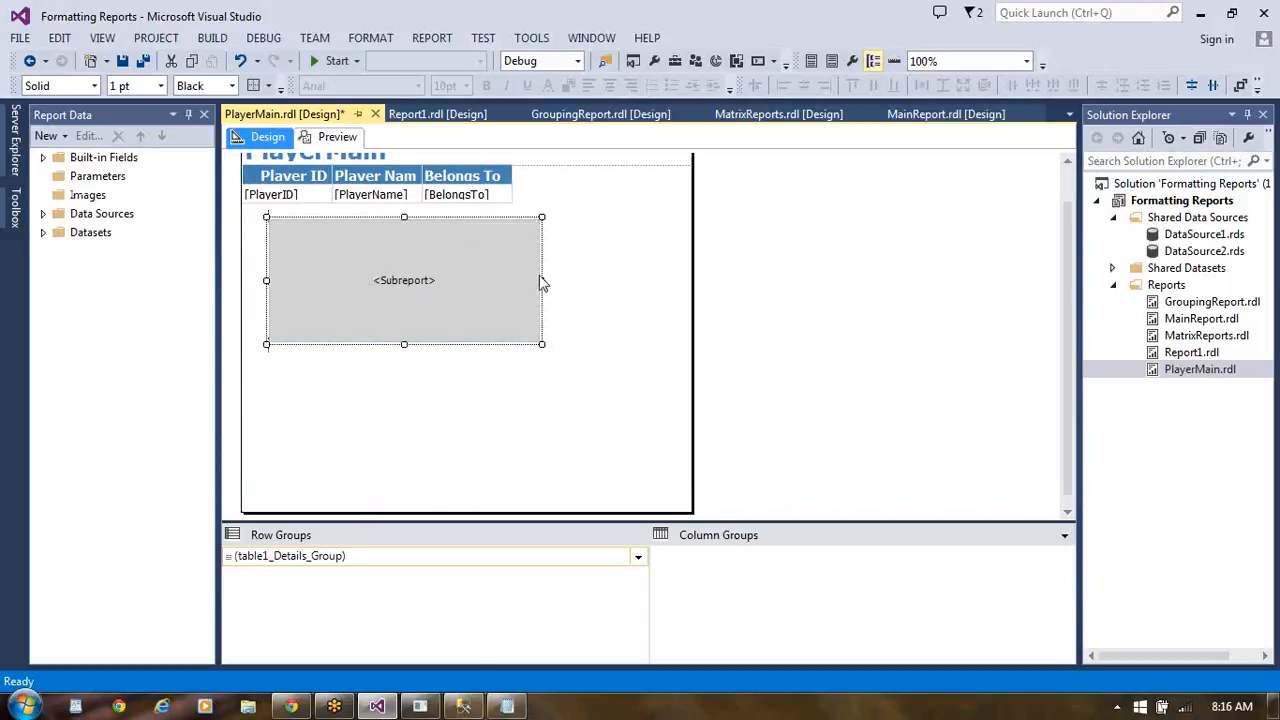
left_click_drag(542, 280, 650, 286)
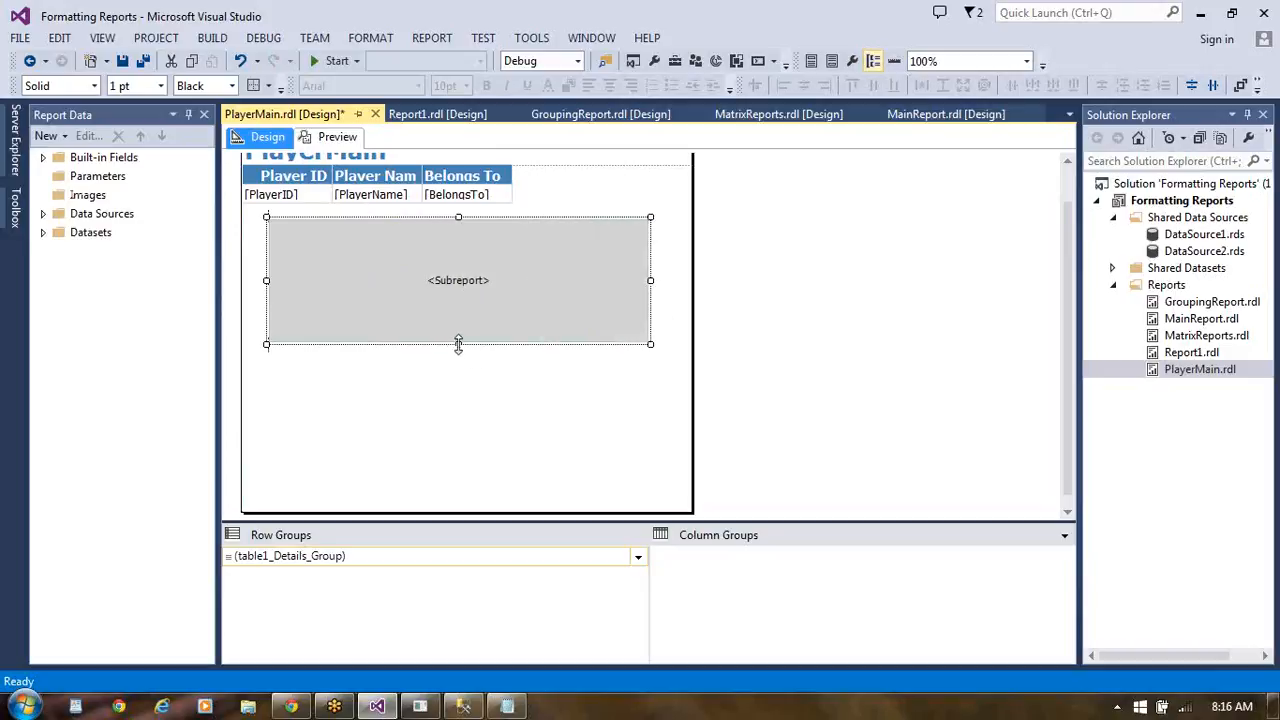
left_click_drag(458, 345, 453, 430)
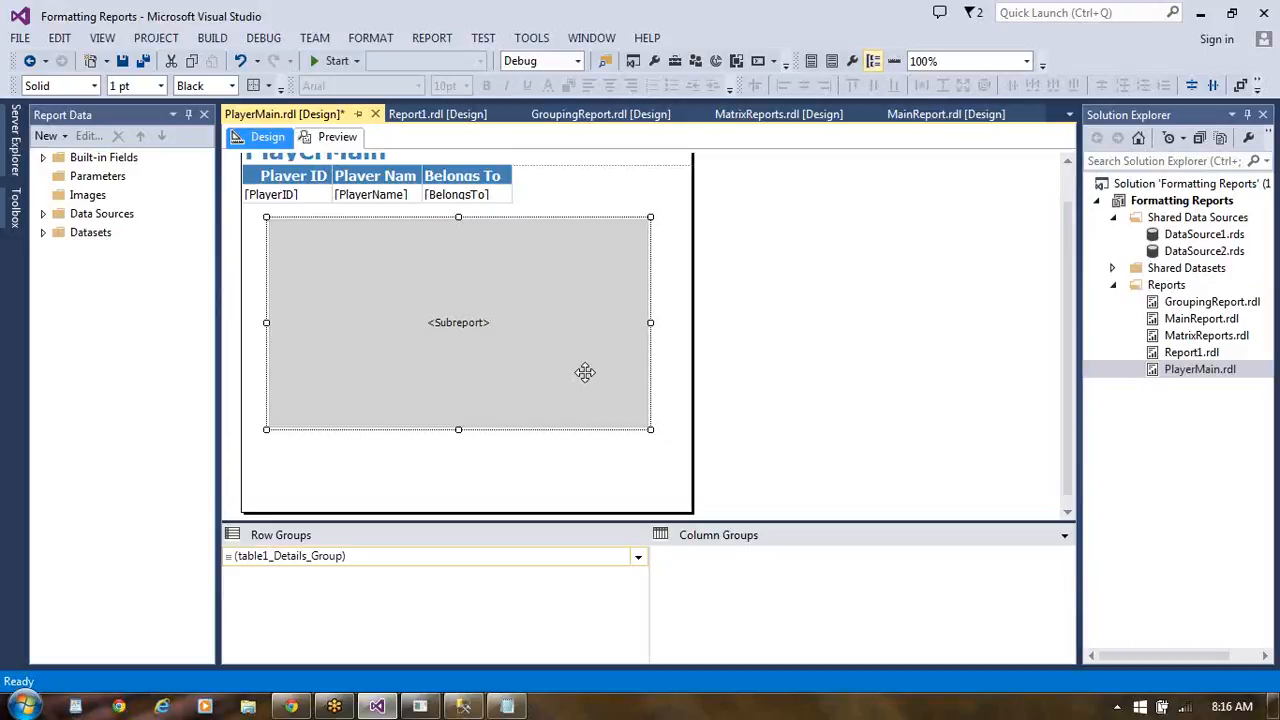
- Examine the name and report-selection options in the subreport's properties, then close them without changes
right_click(447, 291)
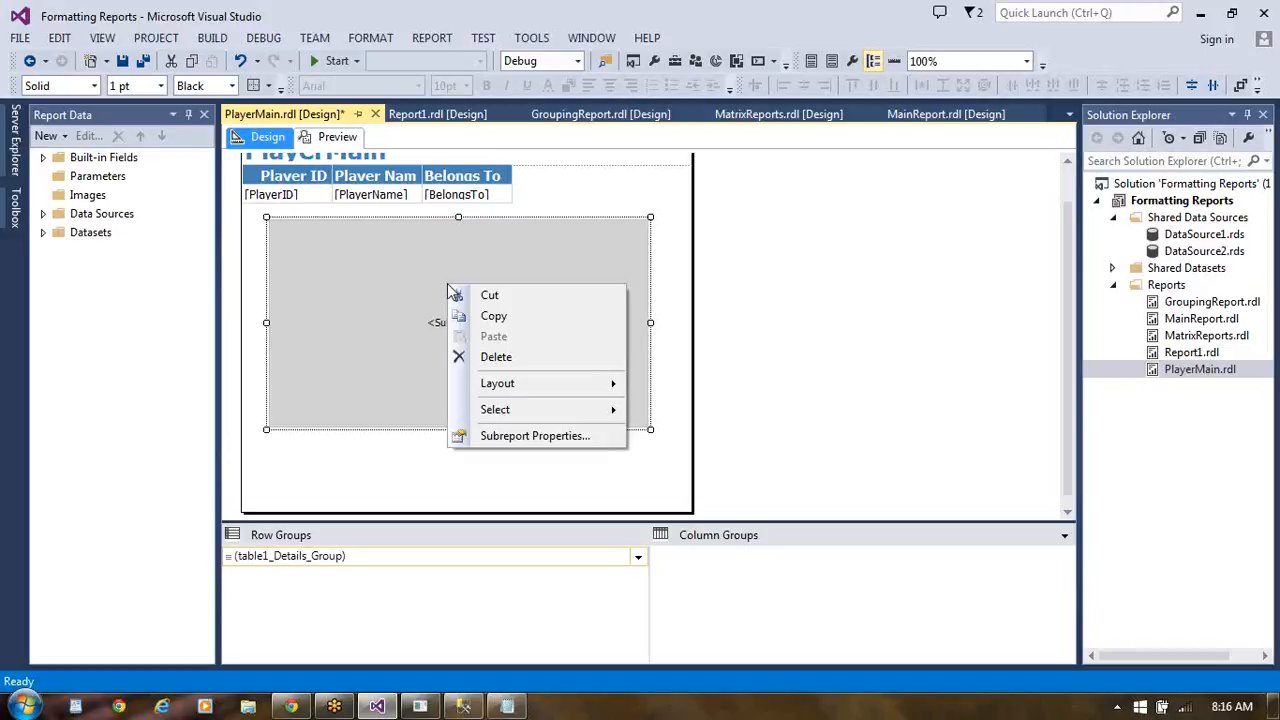
left_click(484, 437)
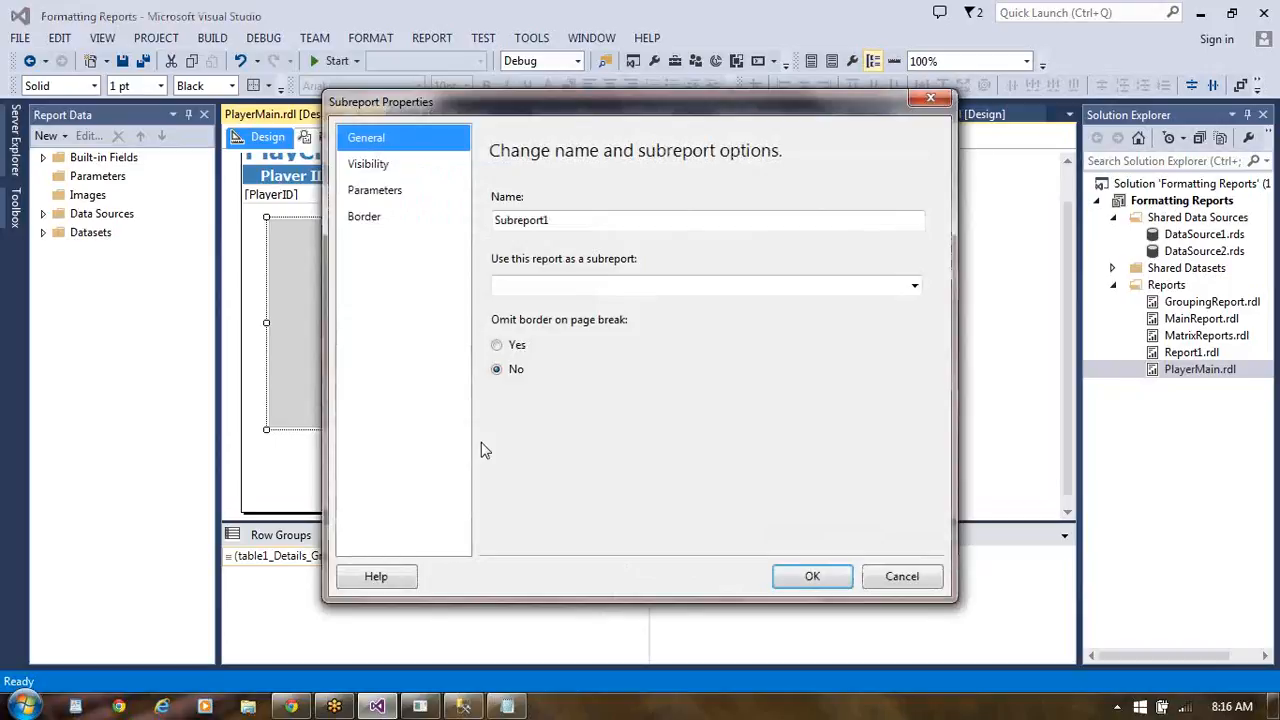
left_click(573, 222)
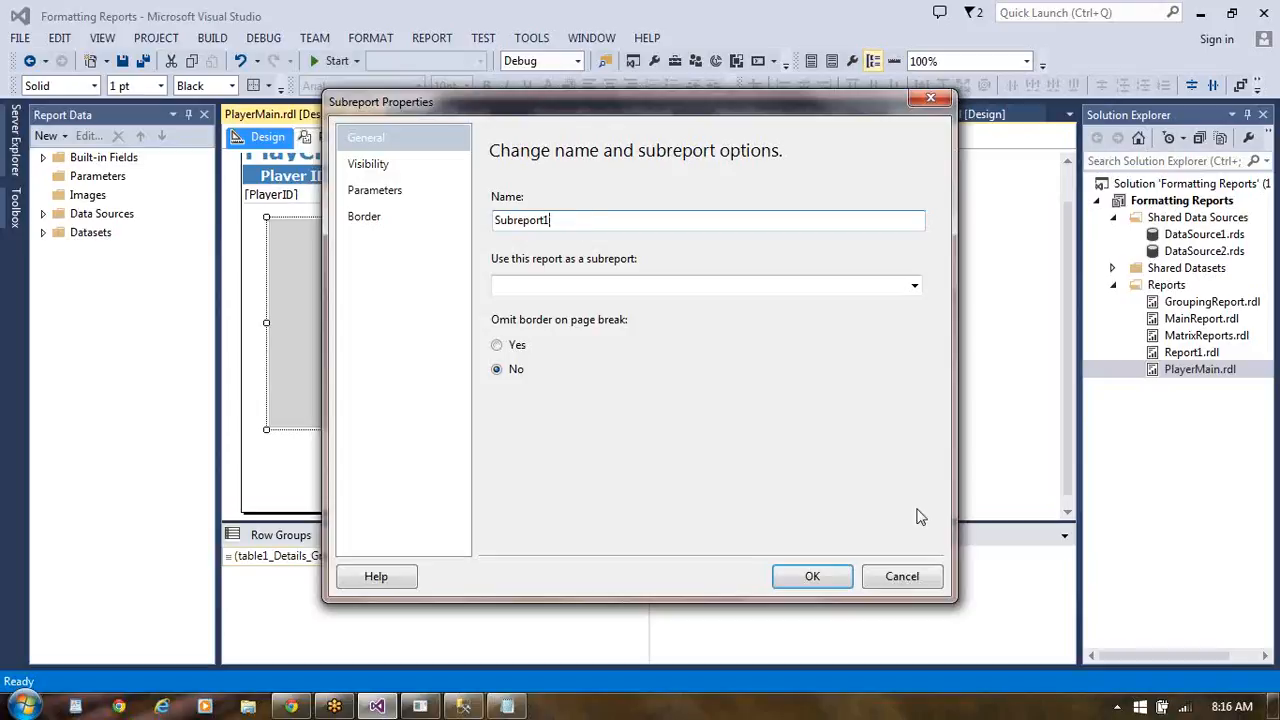
left_click(903, 578)
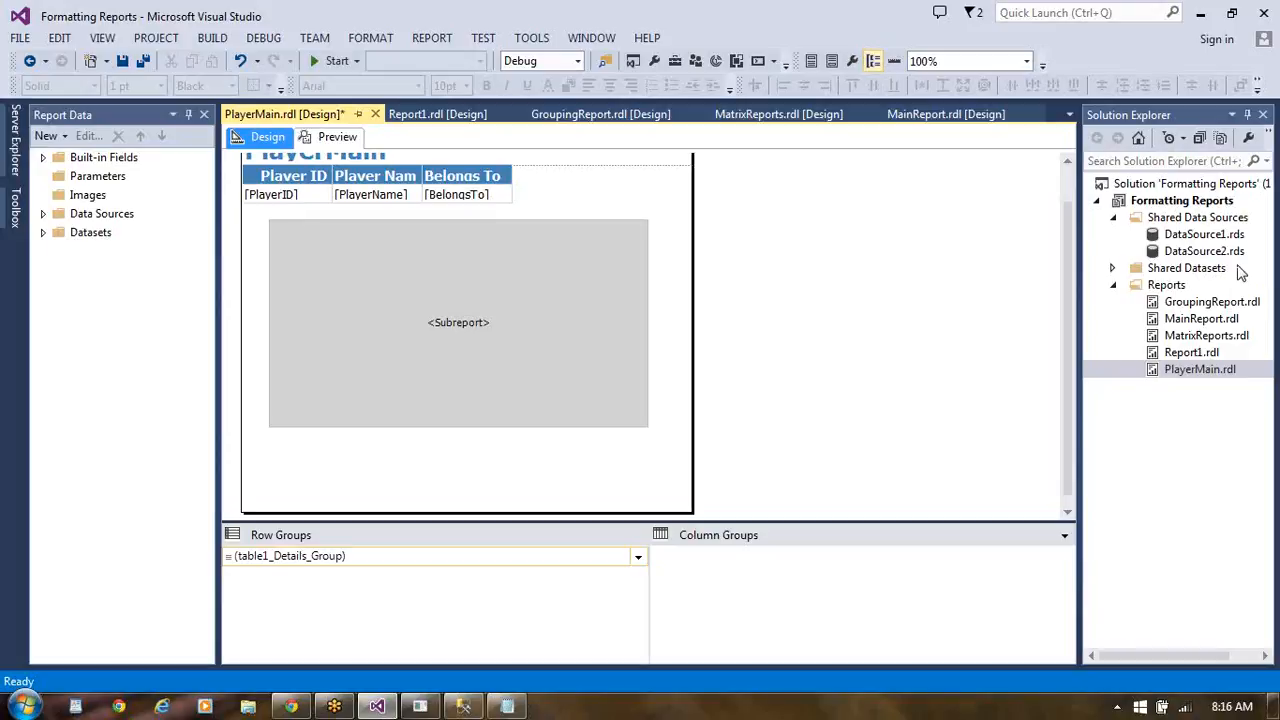
- Add a new Report Wizard item named PlayerSubreport to the project's Reports folder
right_click(1182, 289)
mouse_move(1037, 331)
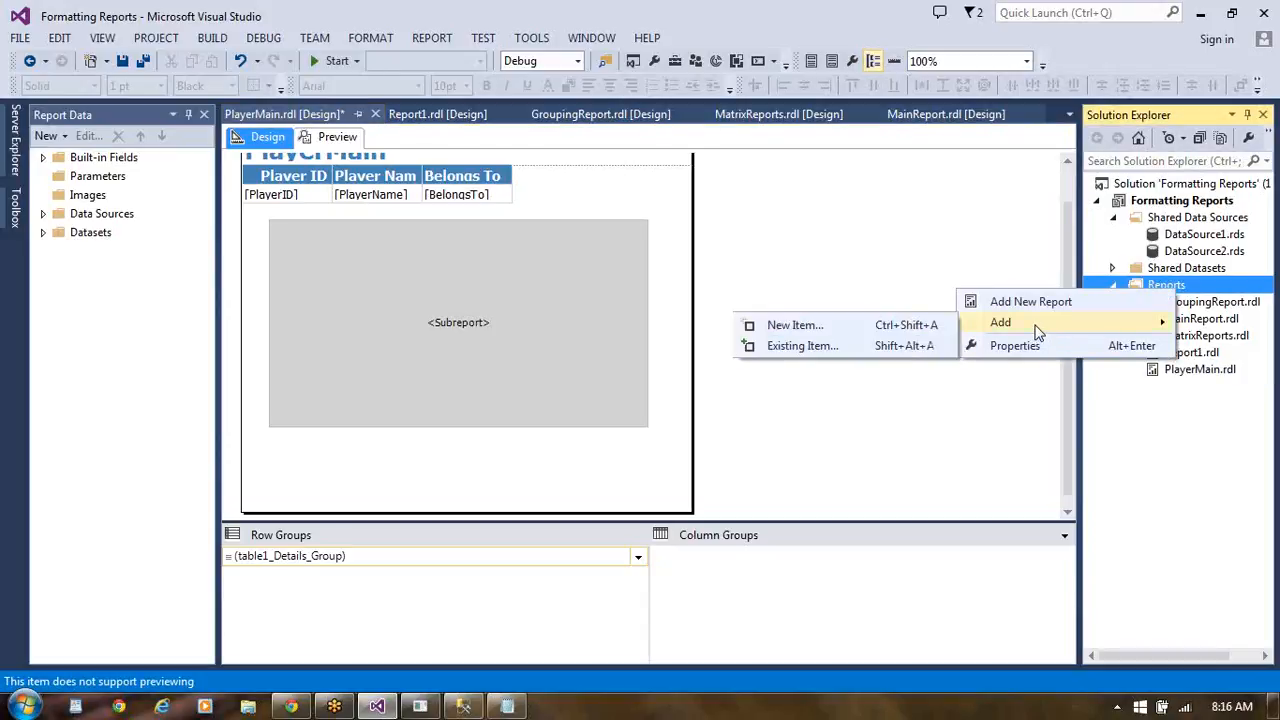
left_click(895, 325)
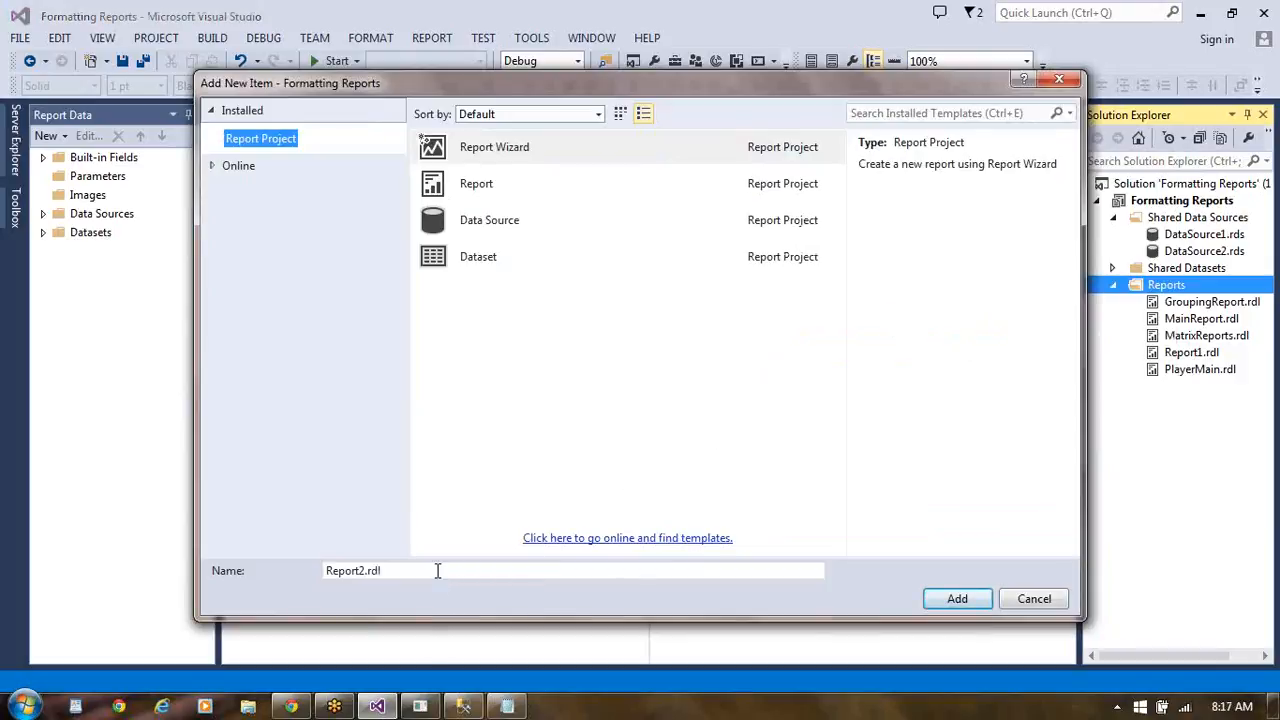
left_click(437, 570)
key("BackSpace")
key("BackSpace")
key("BackSpace")
key("BackSpace")
key("BackSpace")
key("BackSpace")
key("BackSpace")
key("BackSpace")
key("BackSpace")
key("BackSpace")
key("BackSpace")
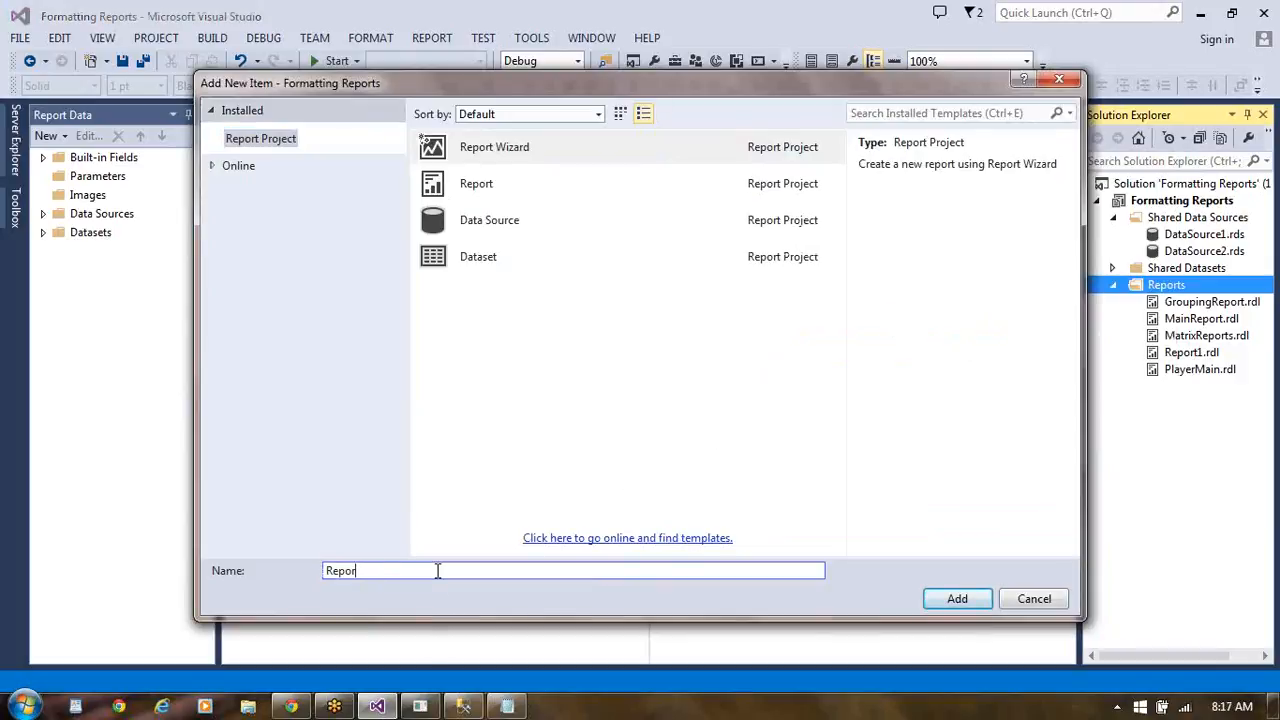
type("PlayerSubreport")
left_click(957, 599)
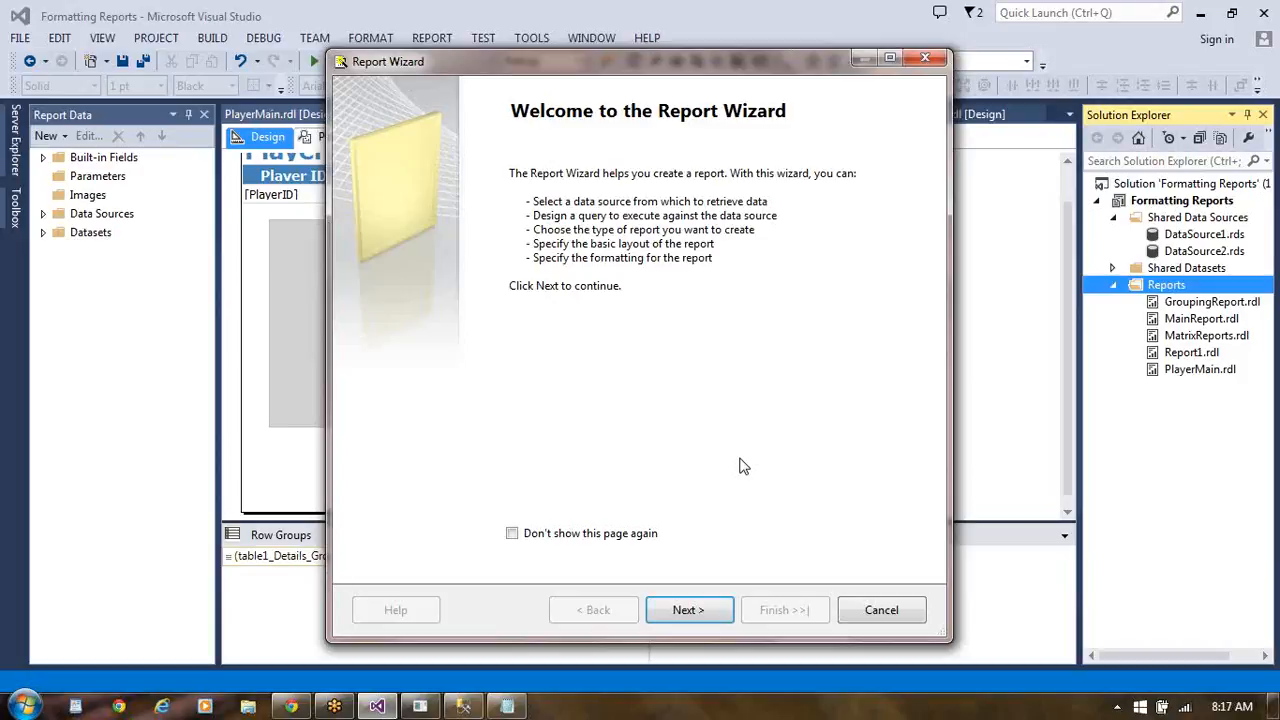
- Select the shared data source DataSource2 for the new report and continue to the query design
left_click(705, 613)
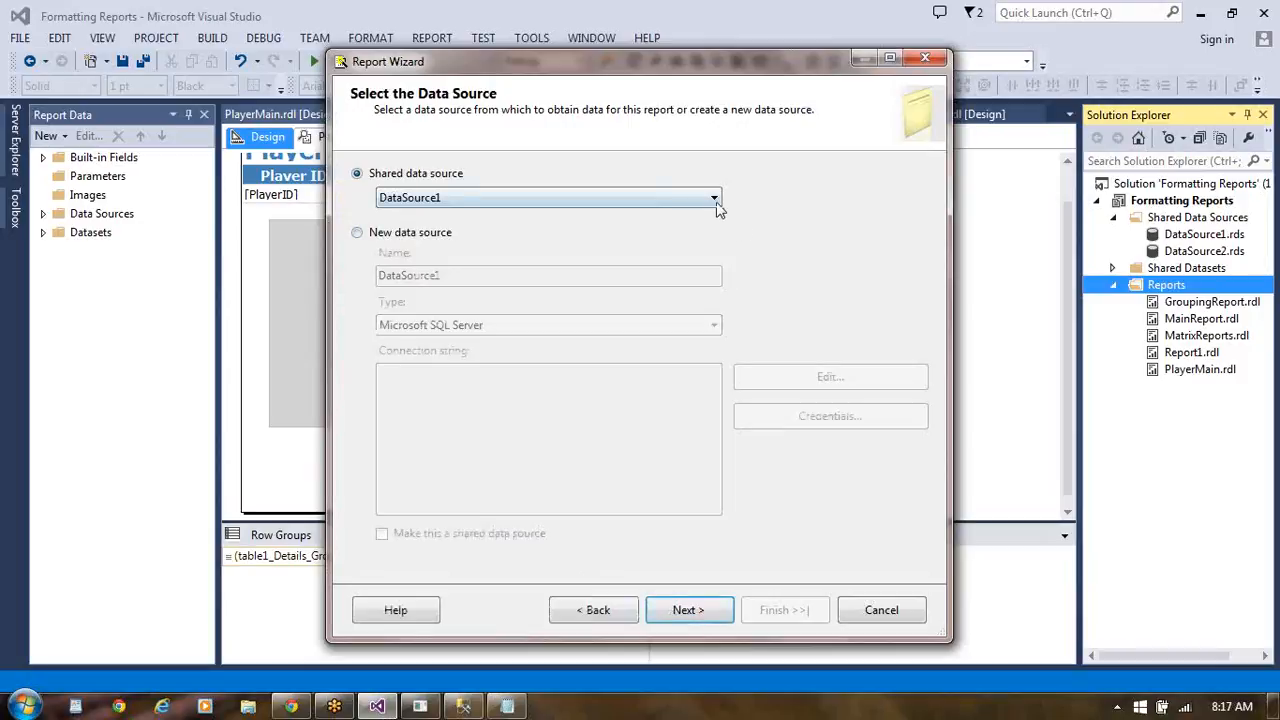
left_click(716, 201)
left_click(651, 232)
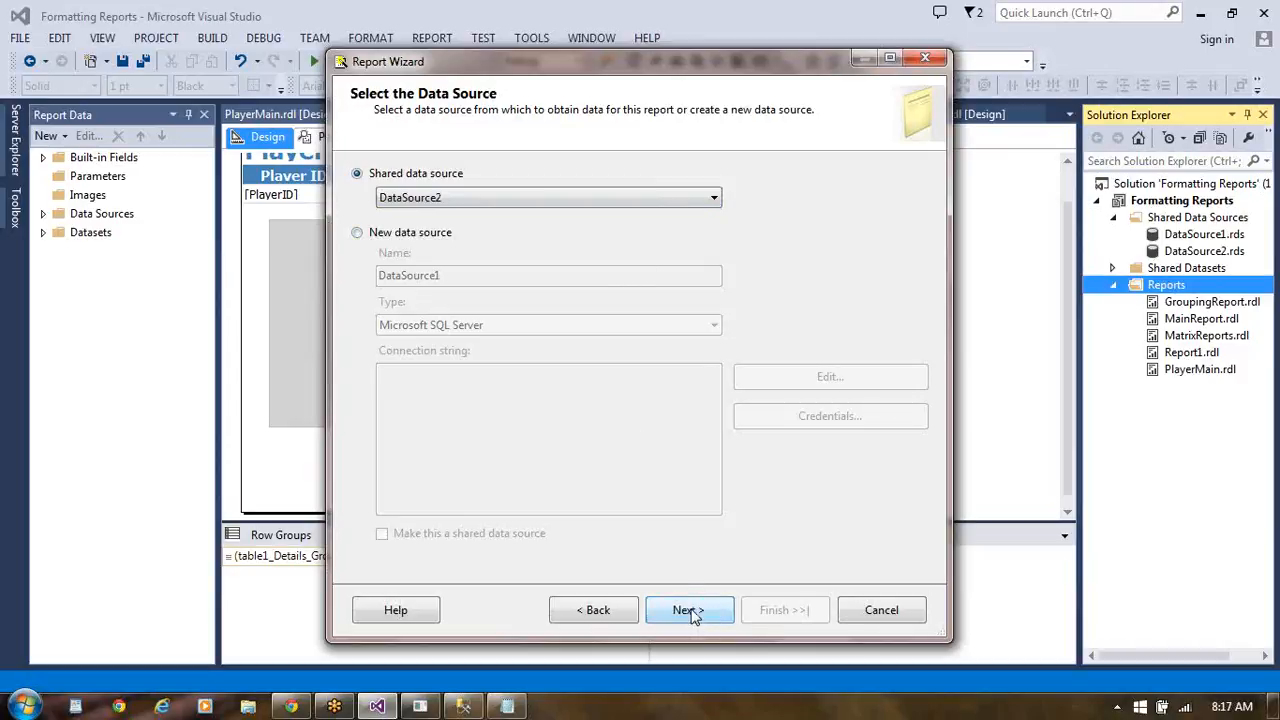
left_click(689, 610)
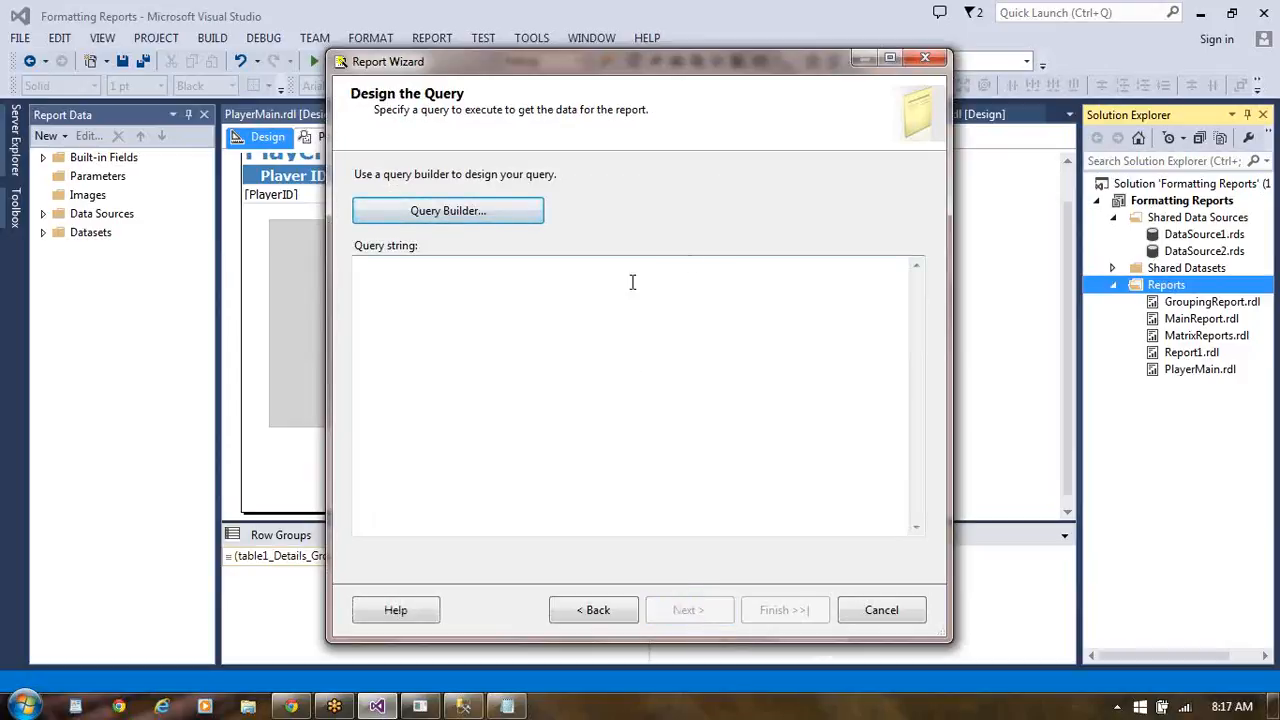
- Open the query builder for the new report and add the tbl_Players table to the query
left_click(509, 211)
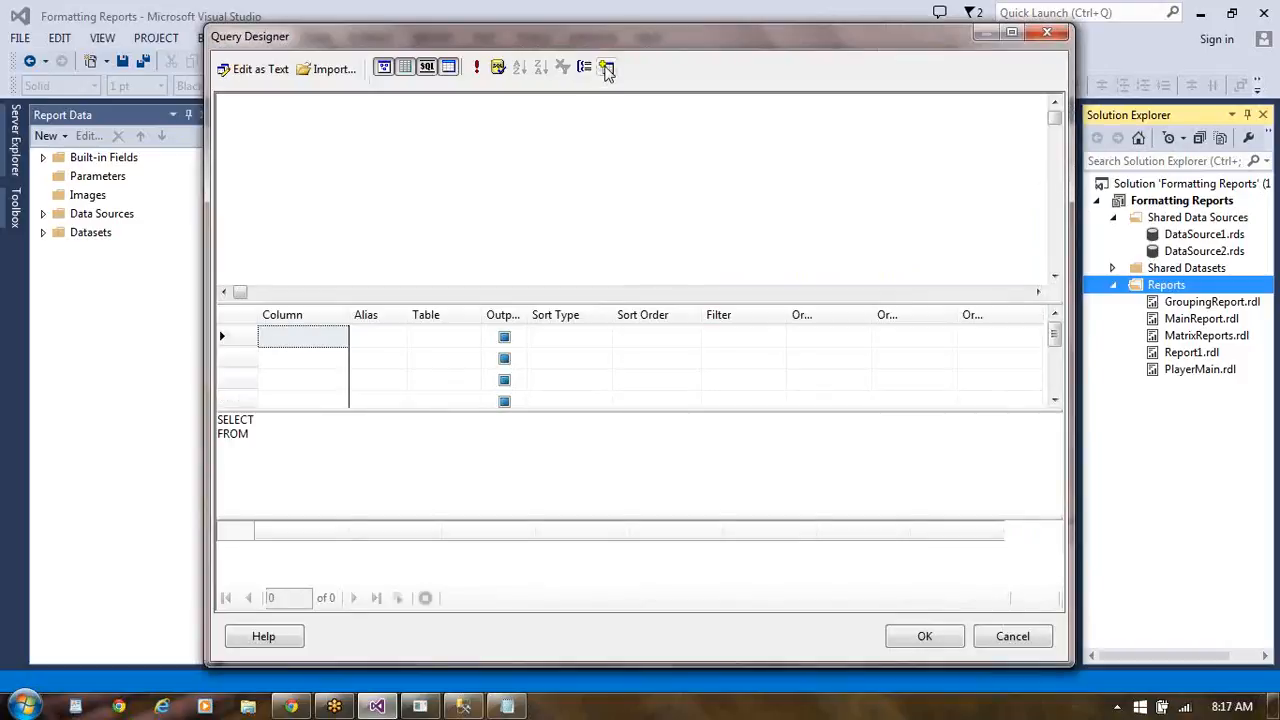
left_click(607, 67)
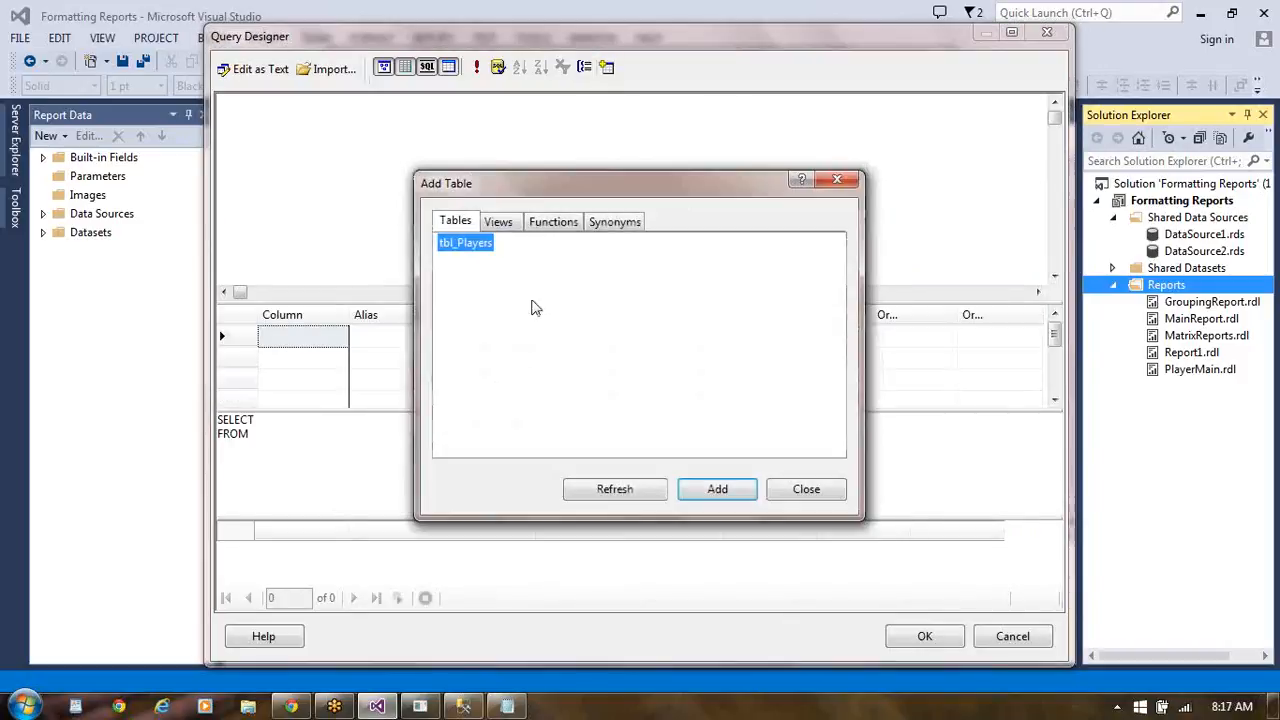
left_click(710, 488)
left_click(802, 489)
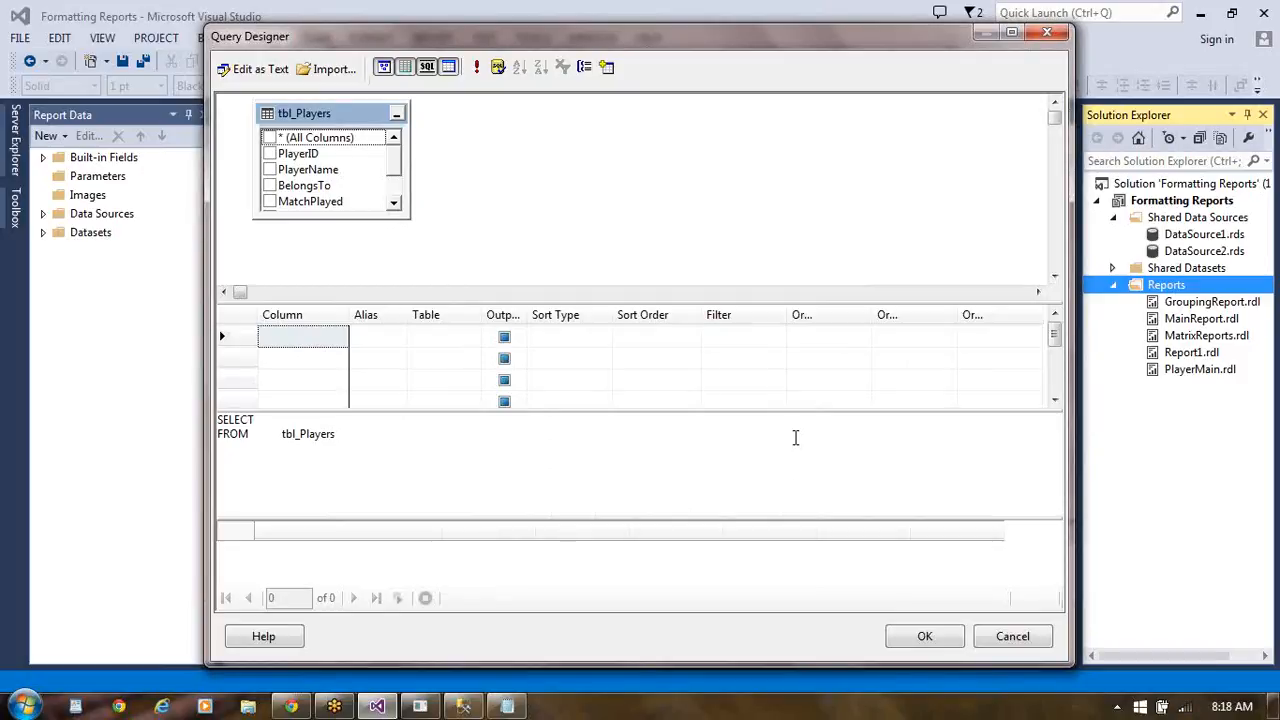
- Output PlayerName, MatchPlayed, RunsMade, WicketsTaken and FeePerMatch from tbl_Players and accept the query
left_click(269, 171)
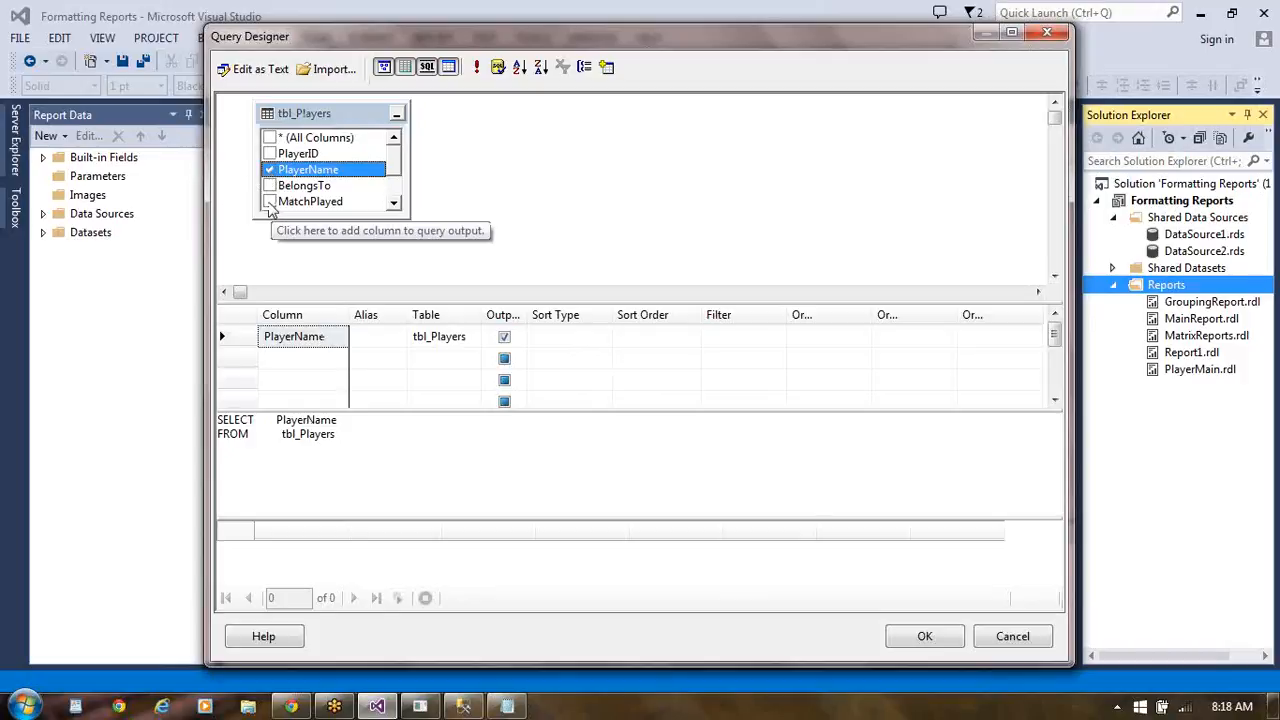
left_click(269, 202)
left_click(396, 205)
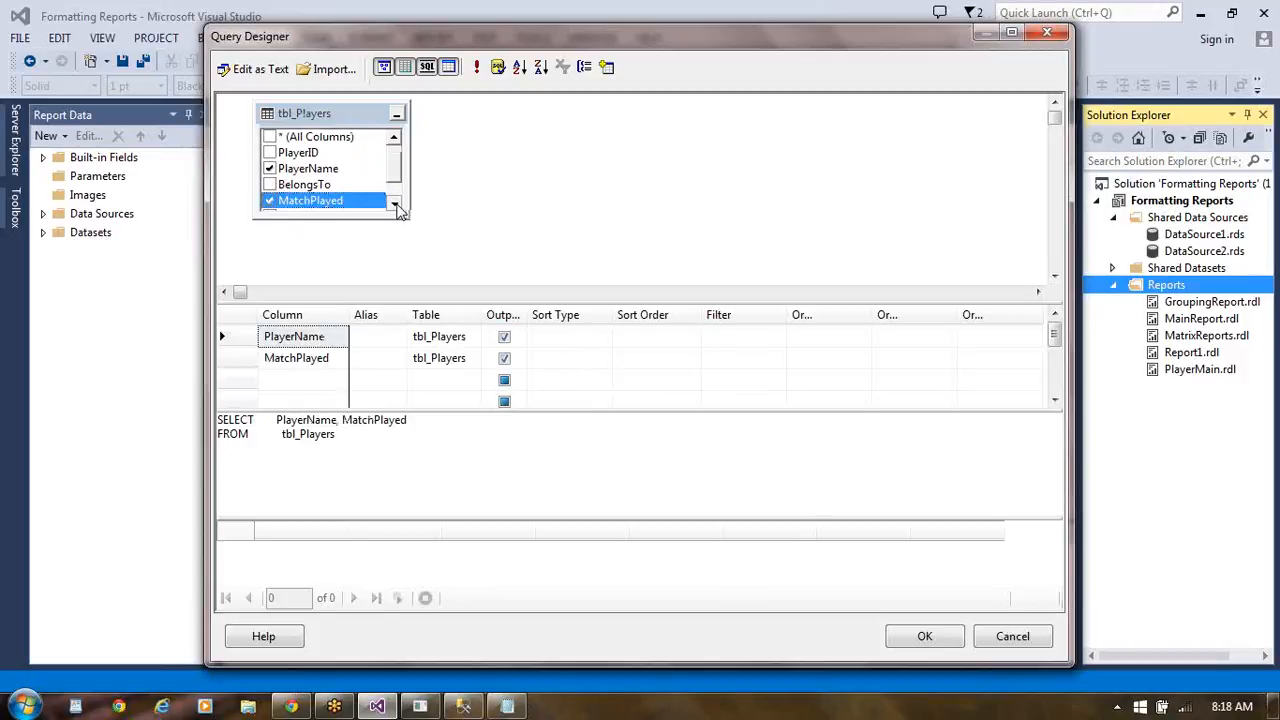
left_click(396, 205)
left_click(396, 205)
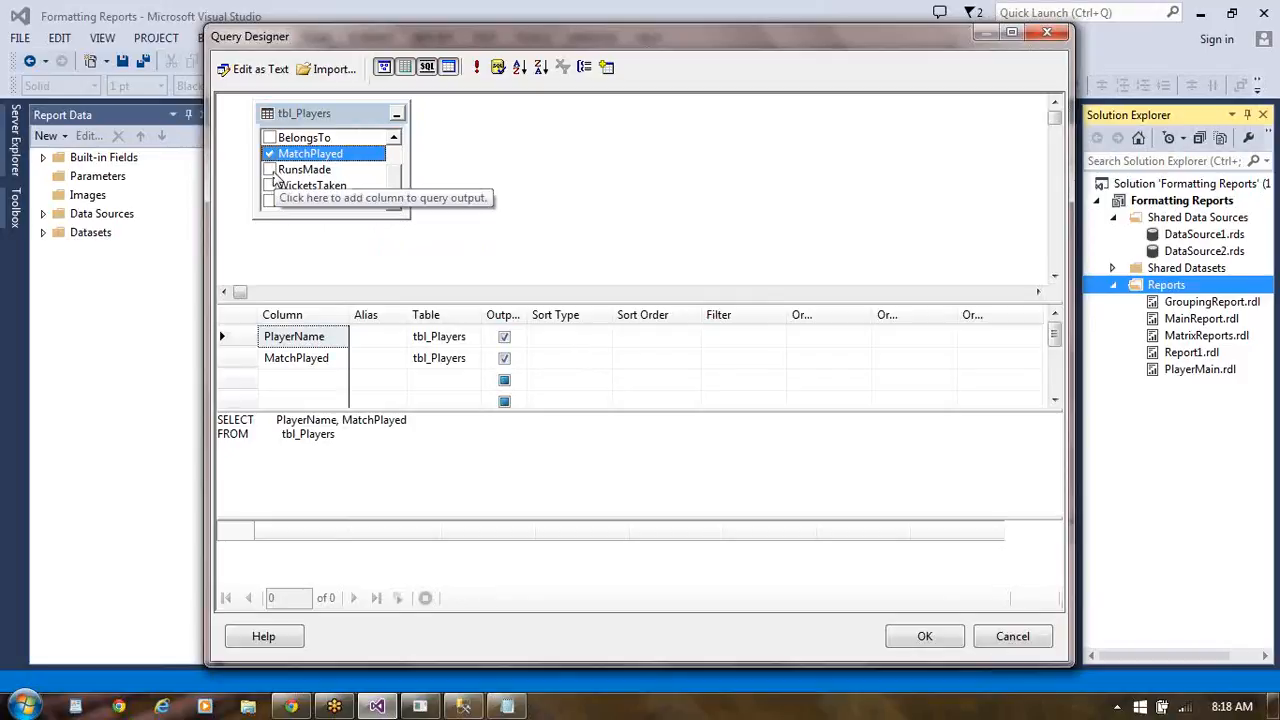
left_click(269, 170)
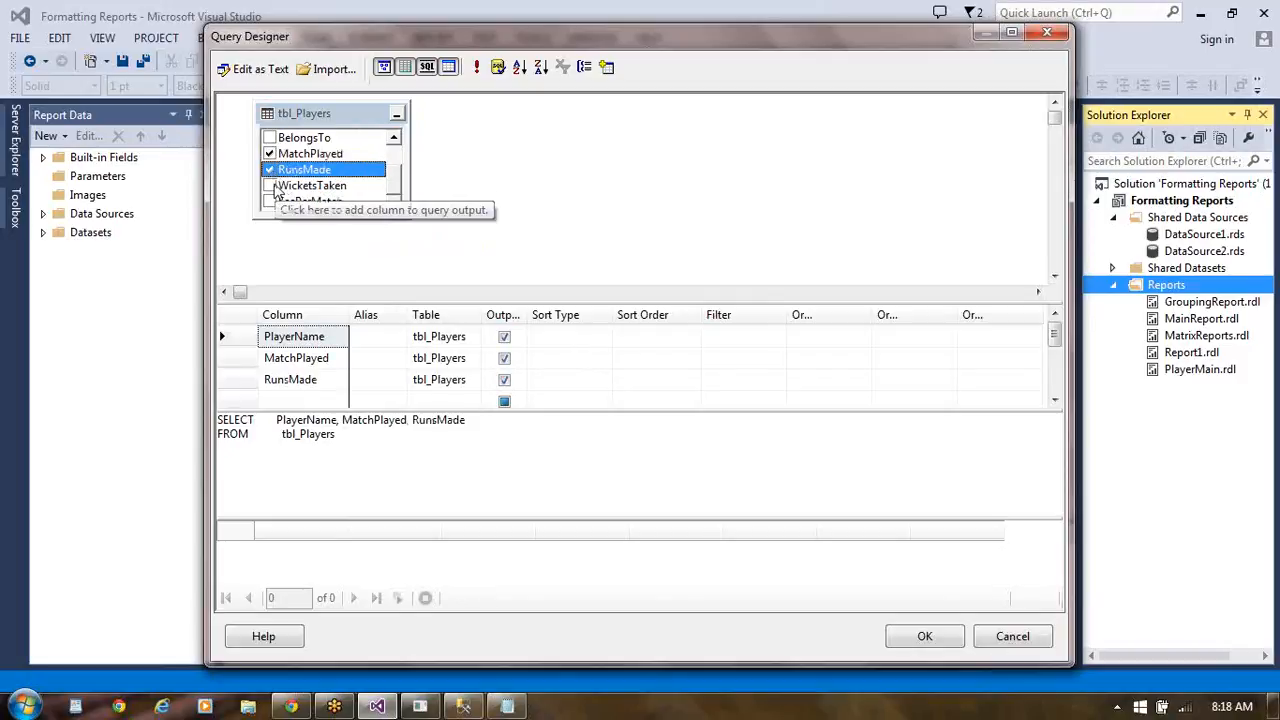
left_click(272, 187)
left_click(272, 203)
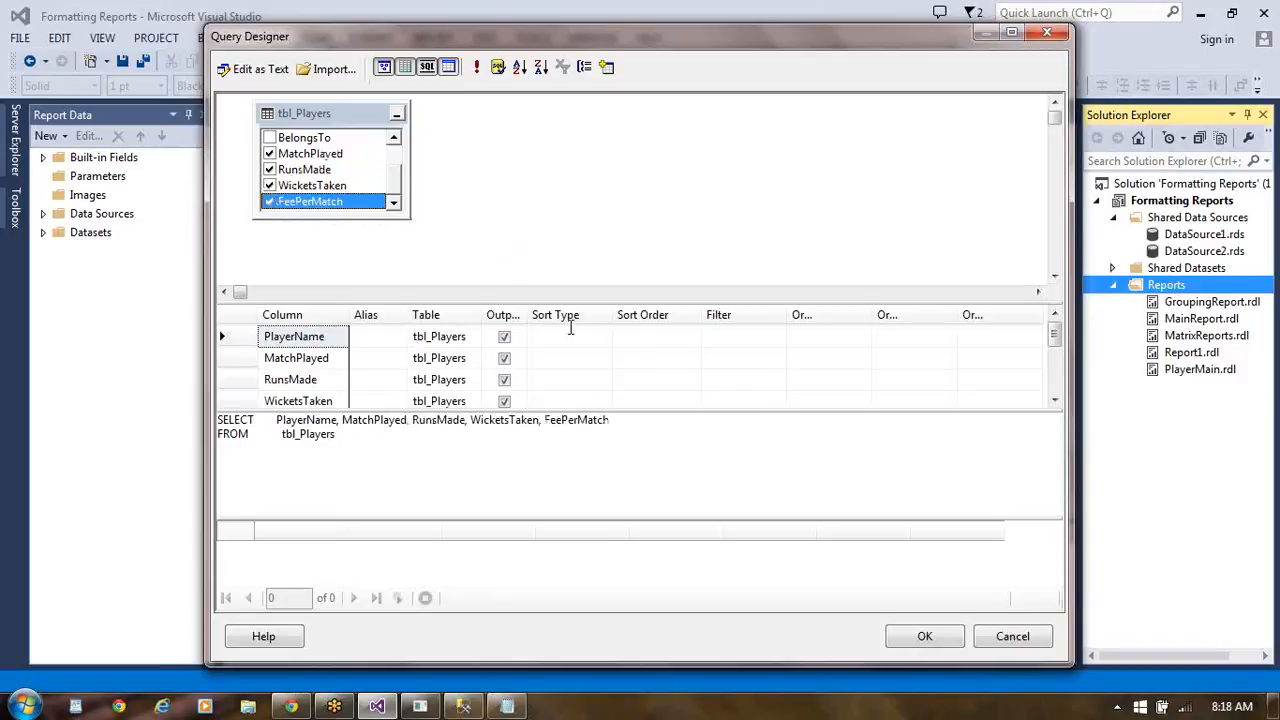
left_click(924, 643)
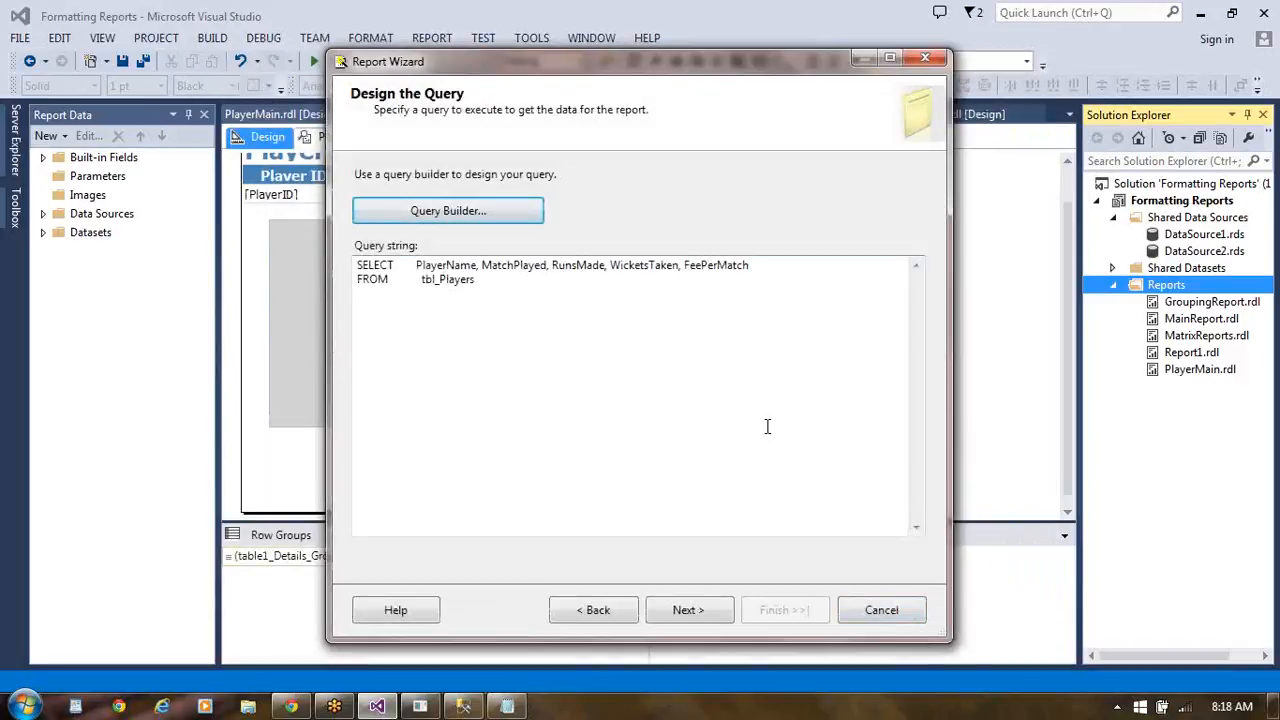
left_click(501, 280)
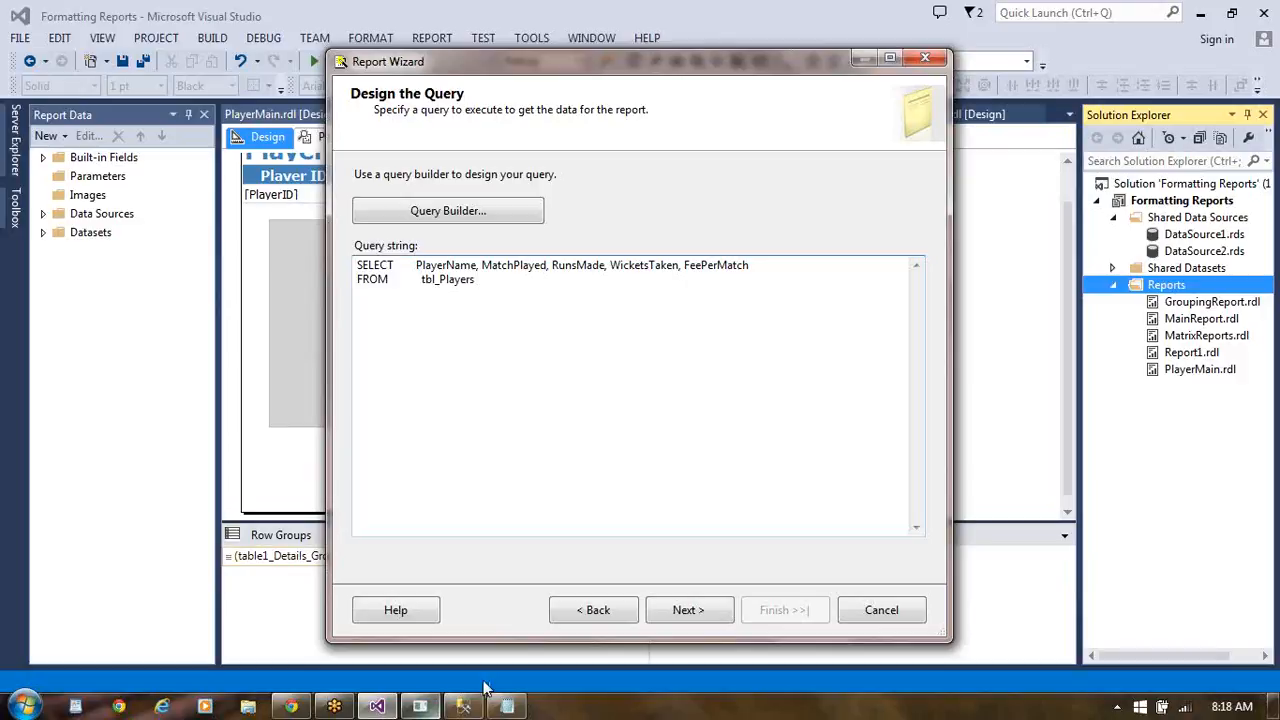
left_click(476, 707)
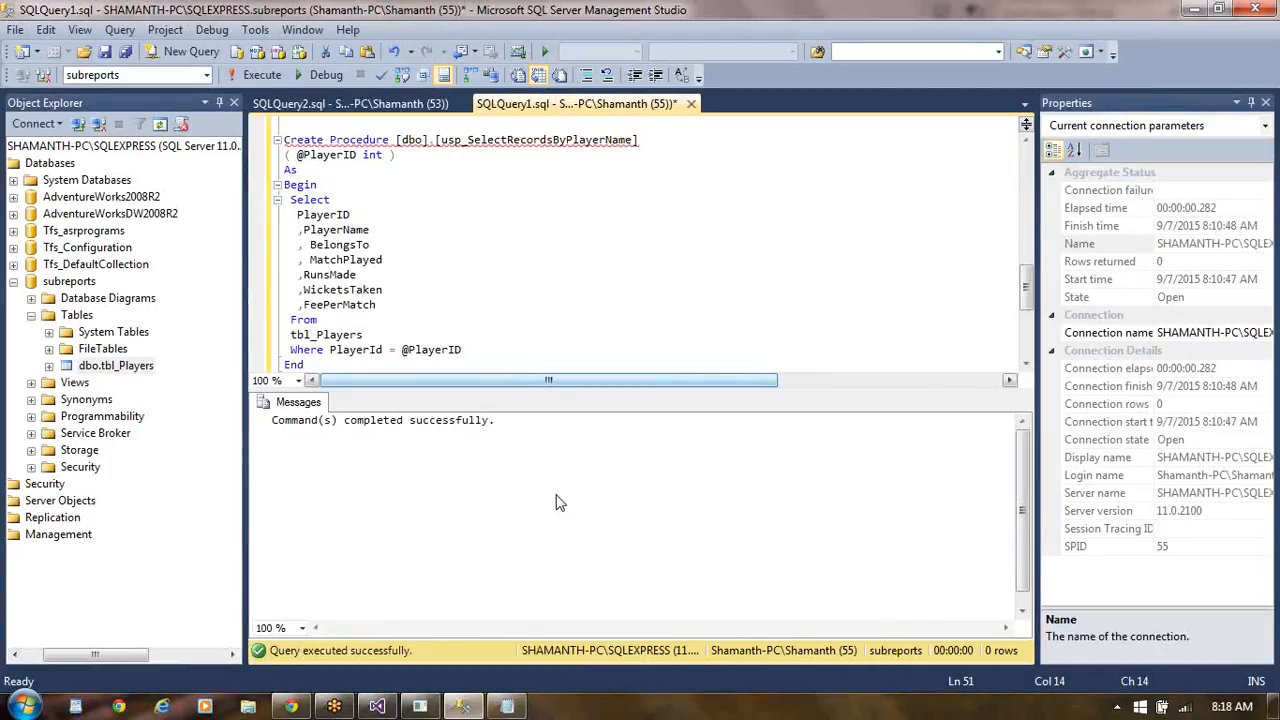
left_click(391, 708)
type("whr")
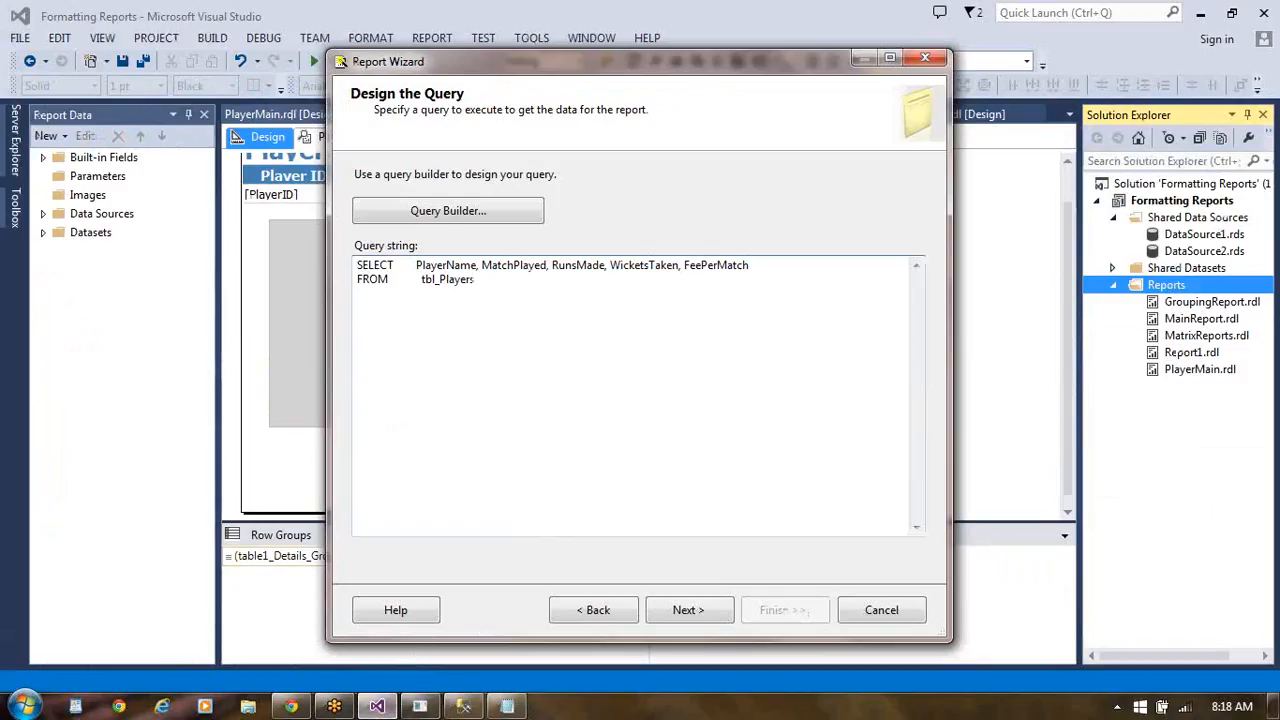
type("e")
key("BackSpace")
key("BackSpace")
type("ere belo")
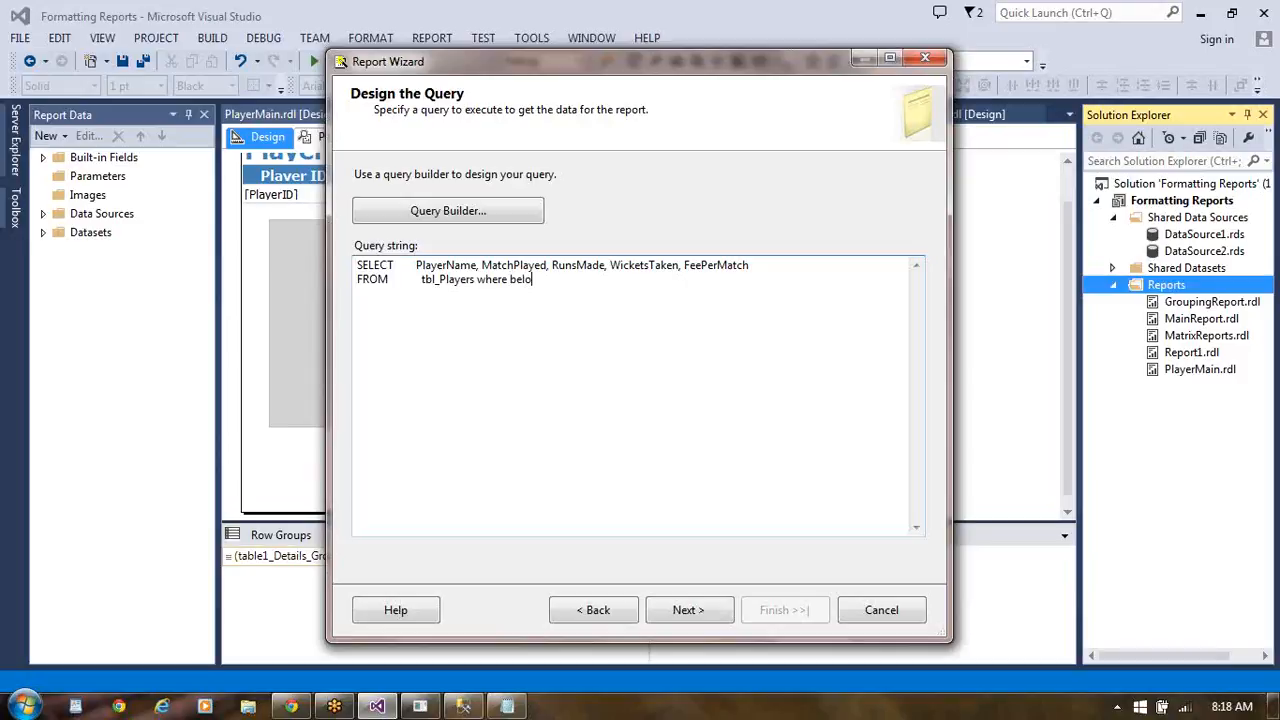
type("ngsto=@CountryName")
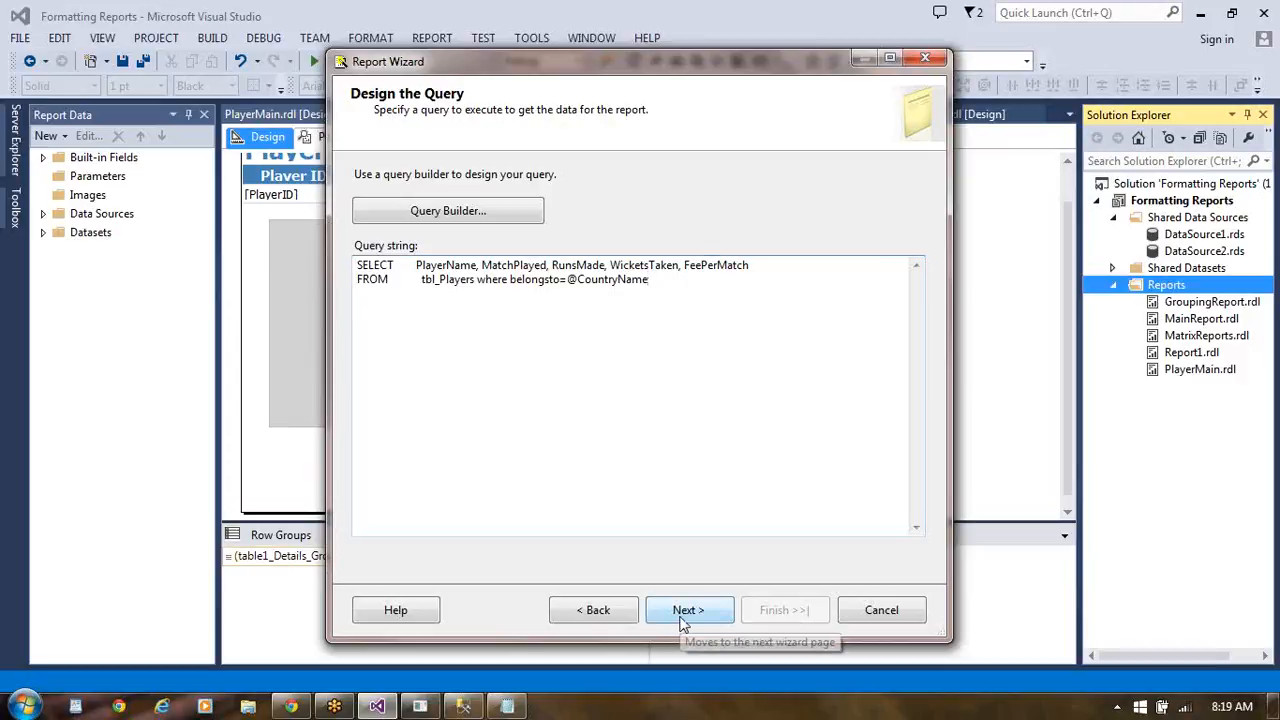
left_click(683, 620)
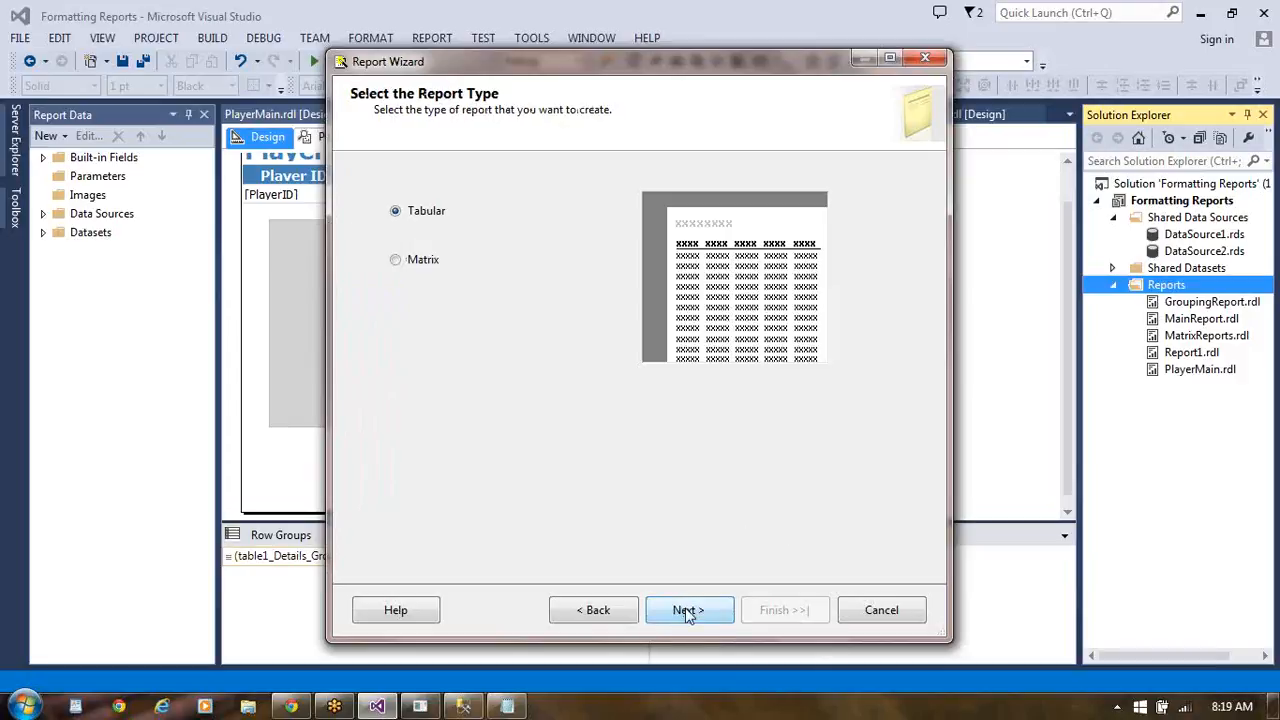
- Keep the tabular report type and put PlayerName, MatchPlayed, RunsMade, WicketsTaken and FeePerMatch in the table's details
left_click(688, 611)
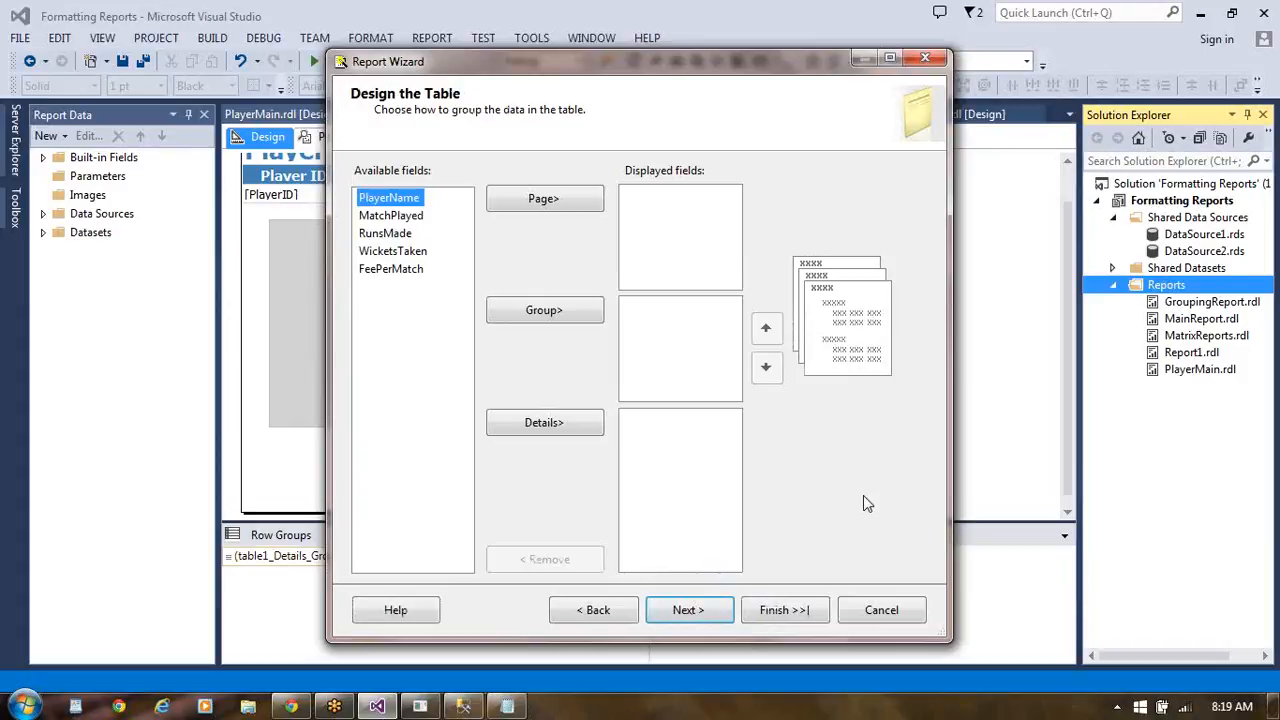
left_click(537, 424)
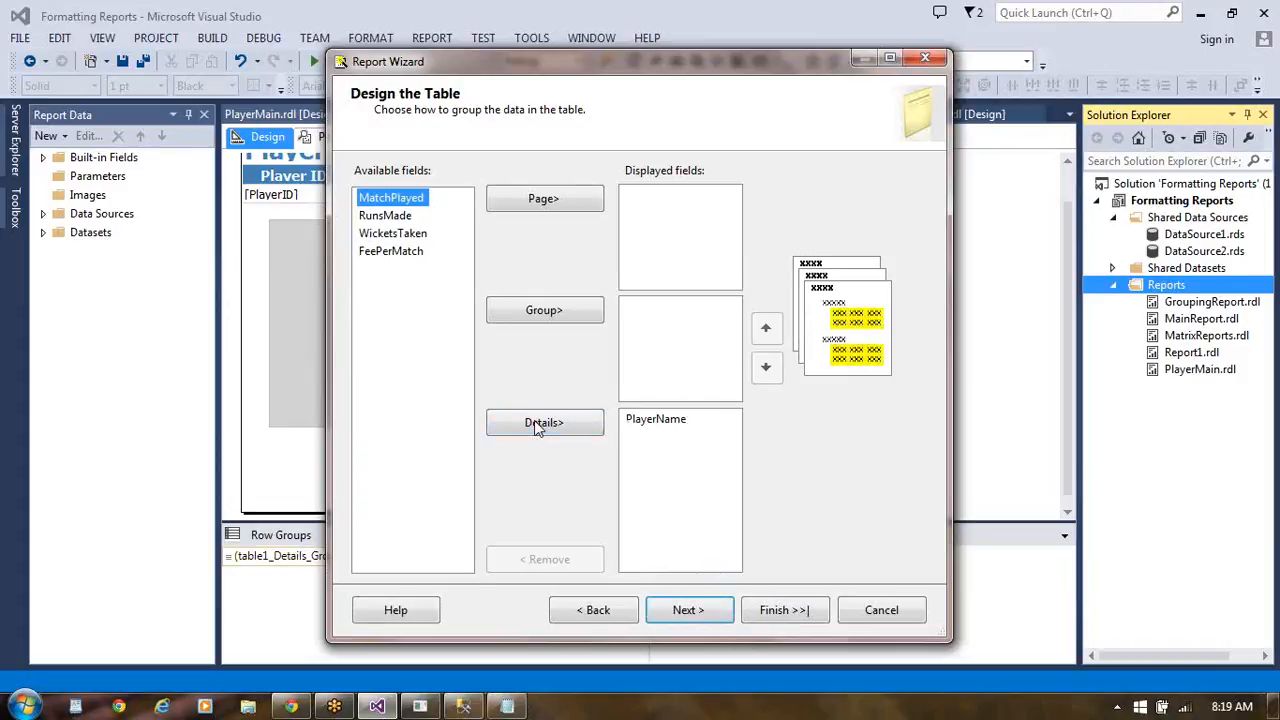
left_click(537, 424)
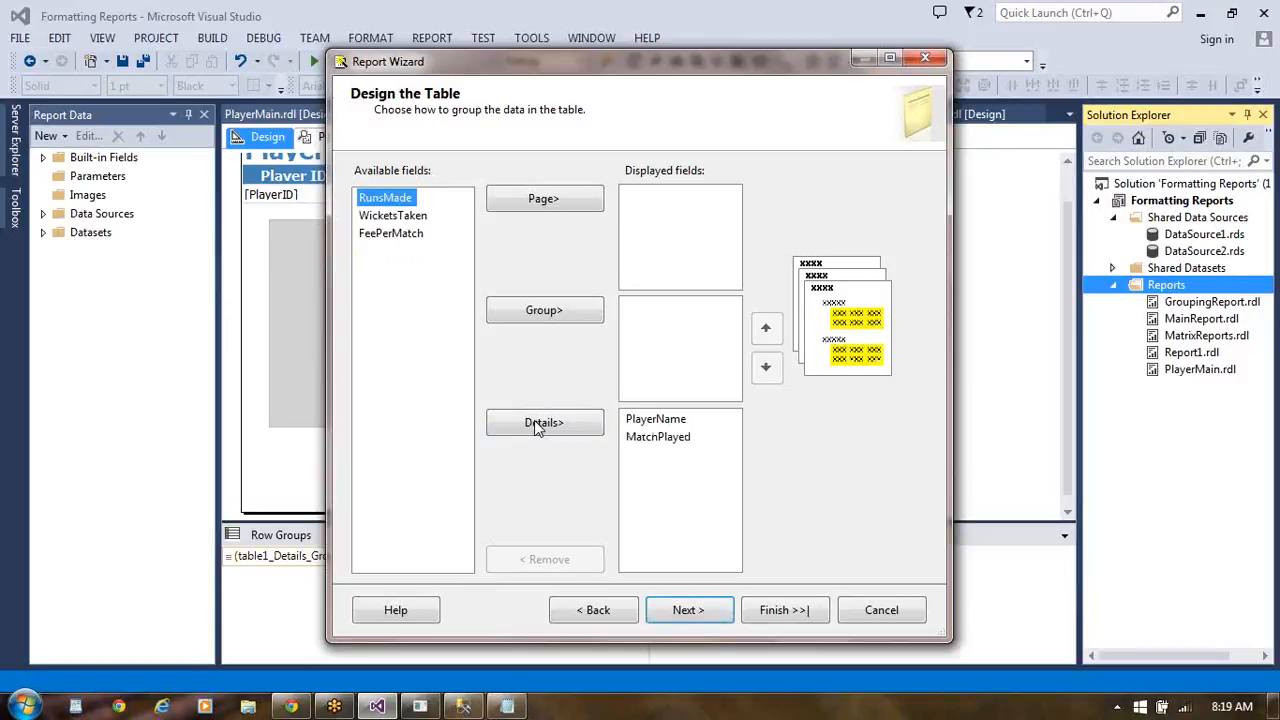
left_click(537, 424)
left_click(537, 424)
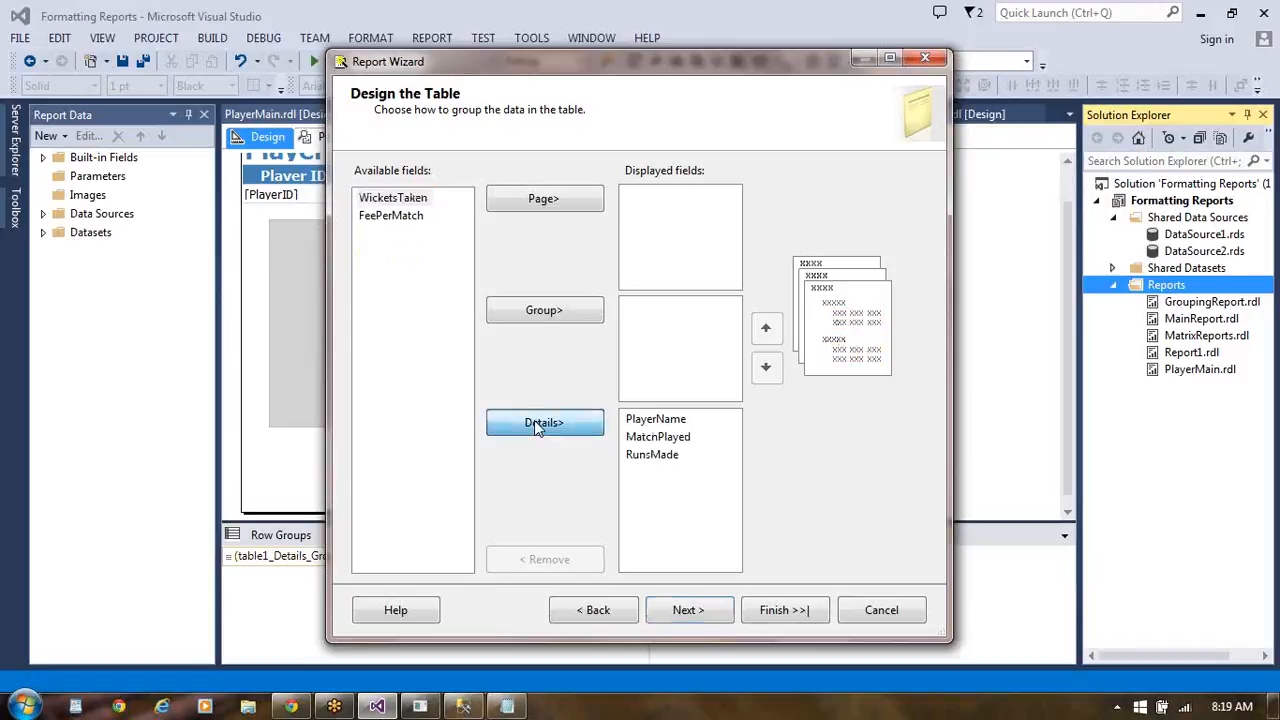
left_click(536, 424)
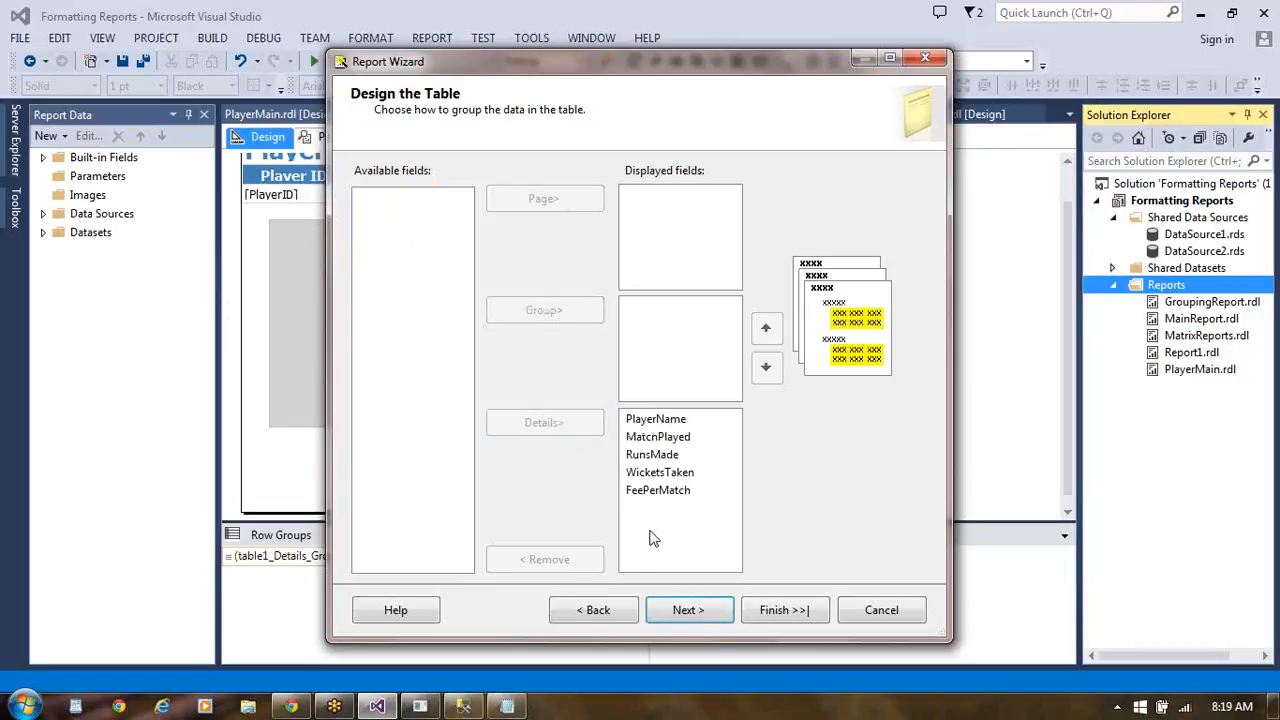
- Keep the Slate table style and the report name PlayerSubreport, and finish the report wizard
left_click(686, 610)
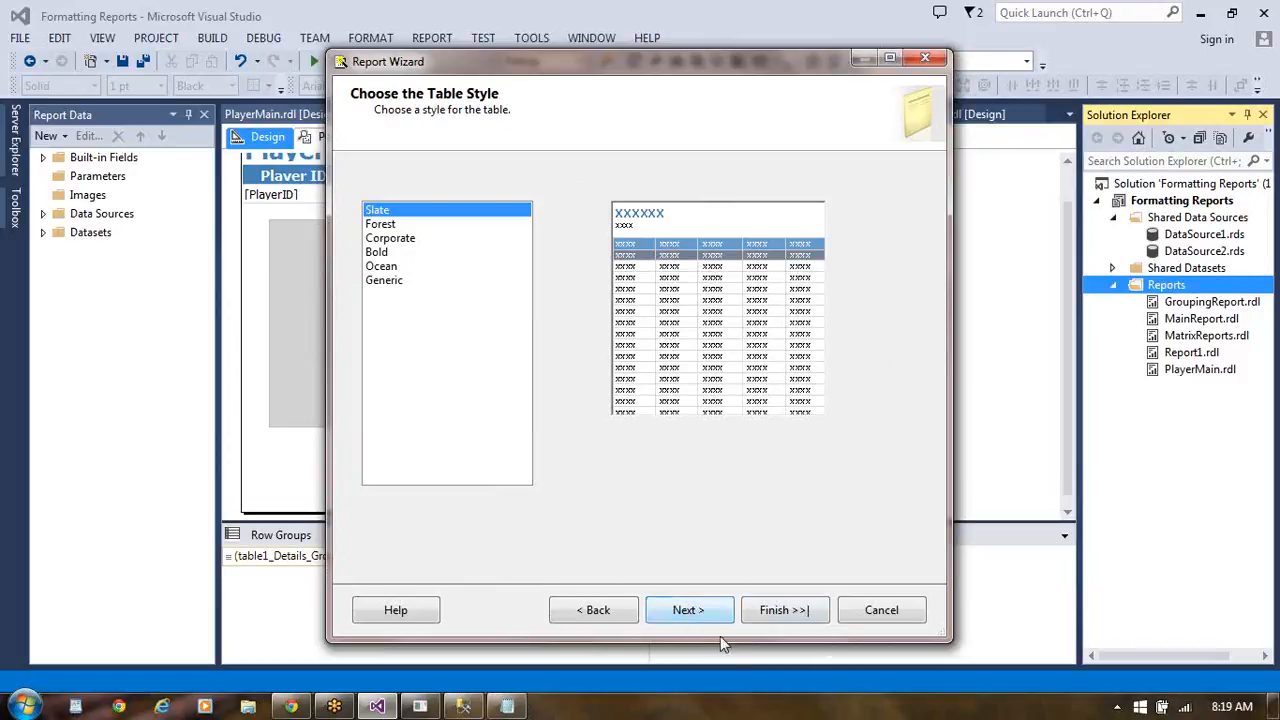
left_click(779, 614)
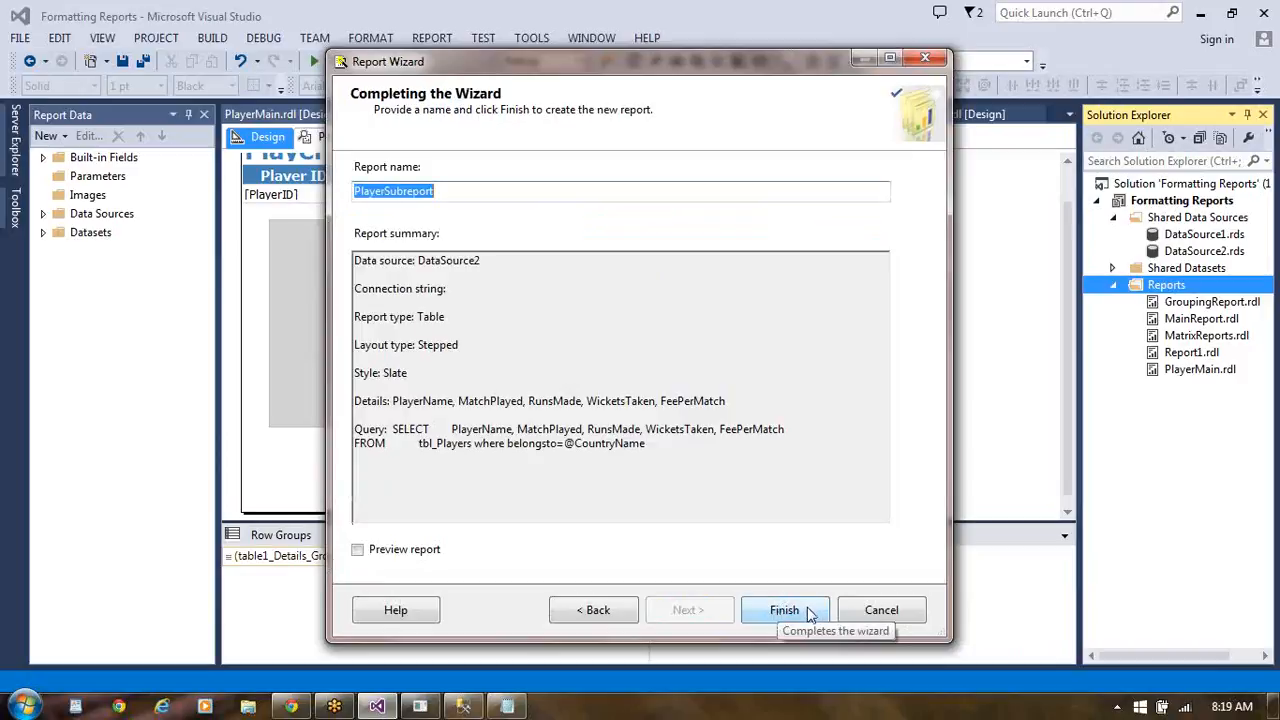
left_click(810, 614)
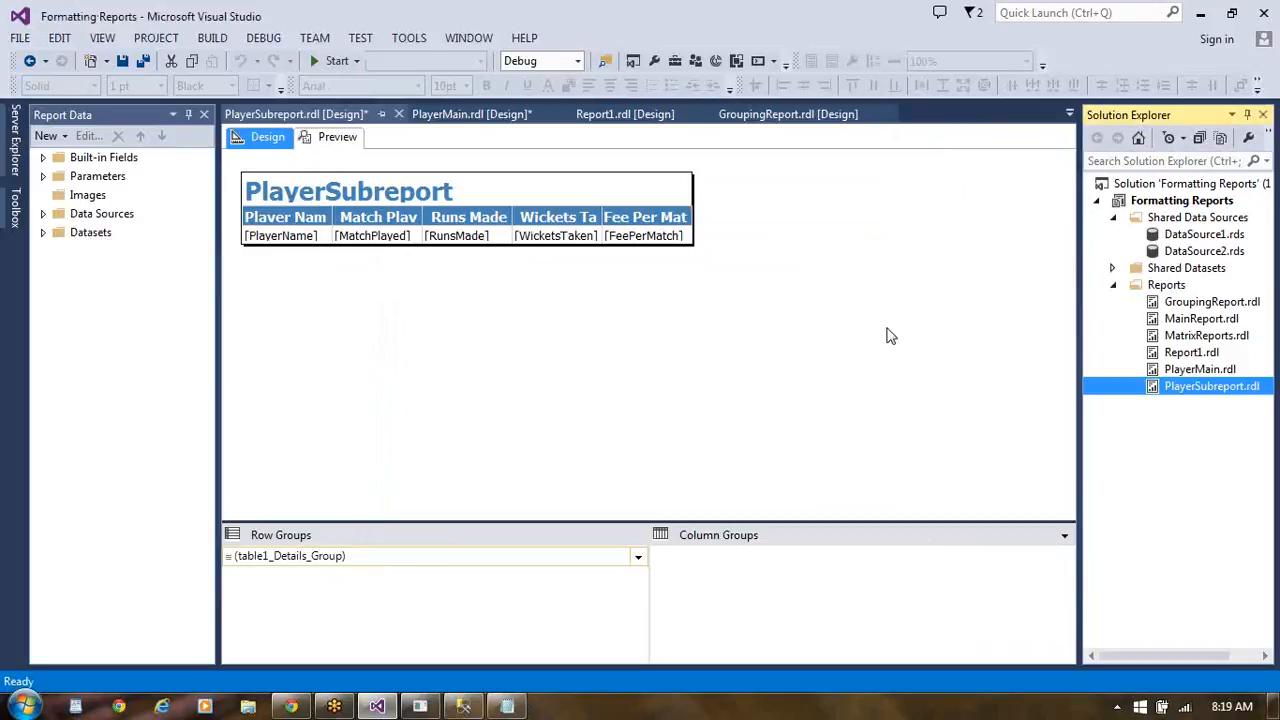
- Open the properties of the empty subreport item in the PlayerMain report
double_click(1198, 369)
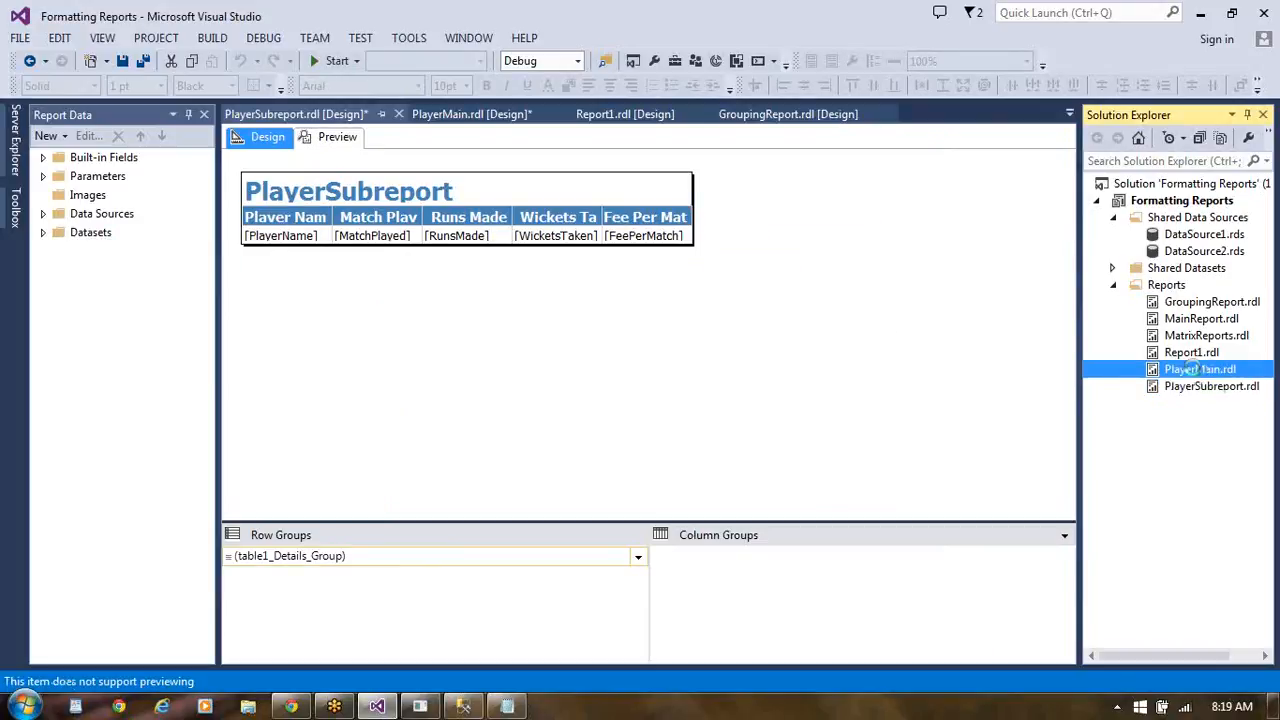
left_click(488, 259)
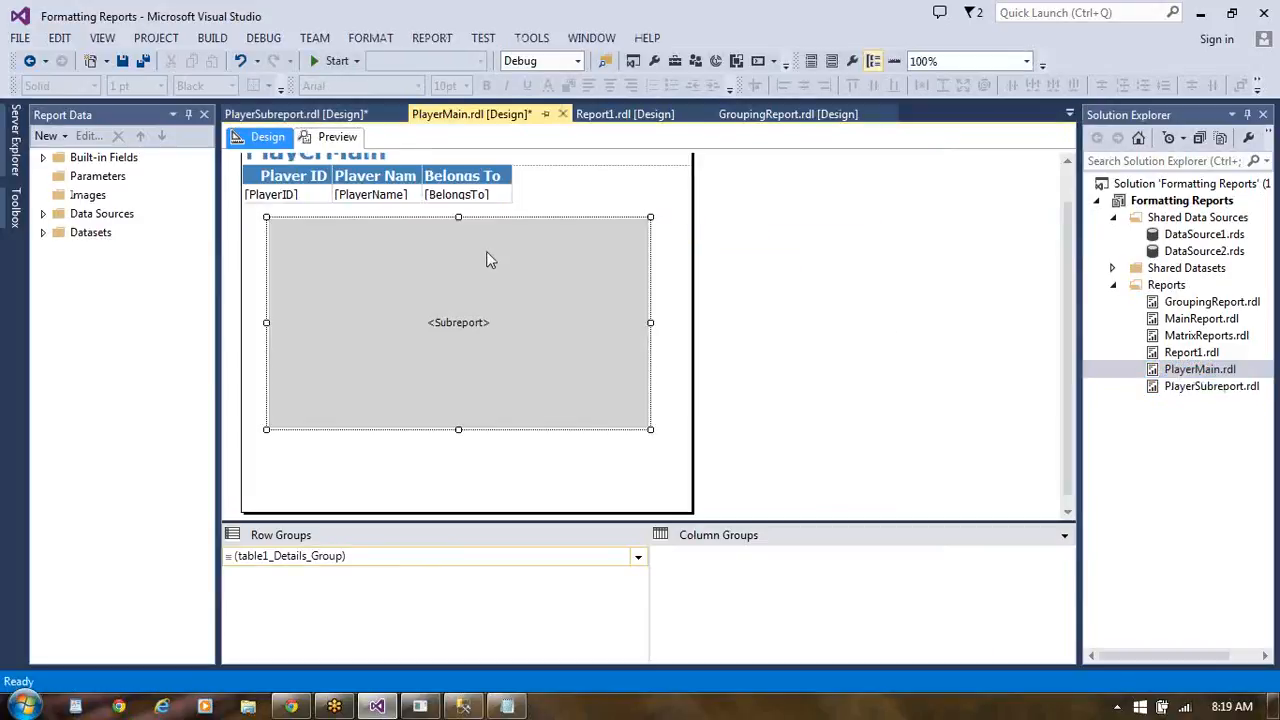
right_click(488, 258)
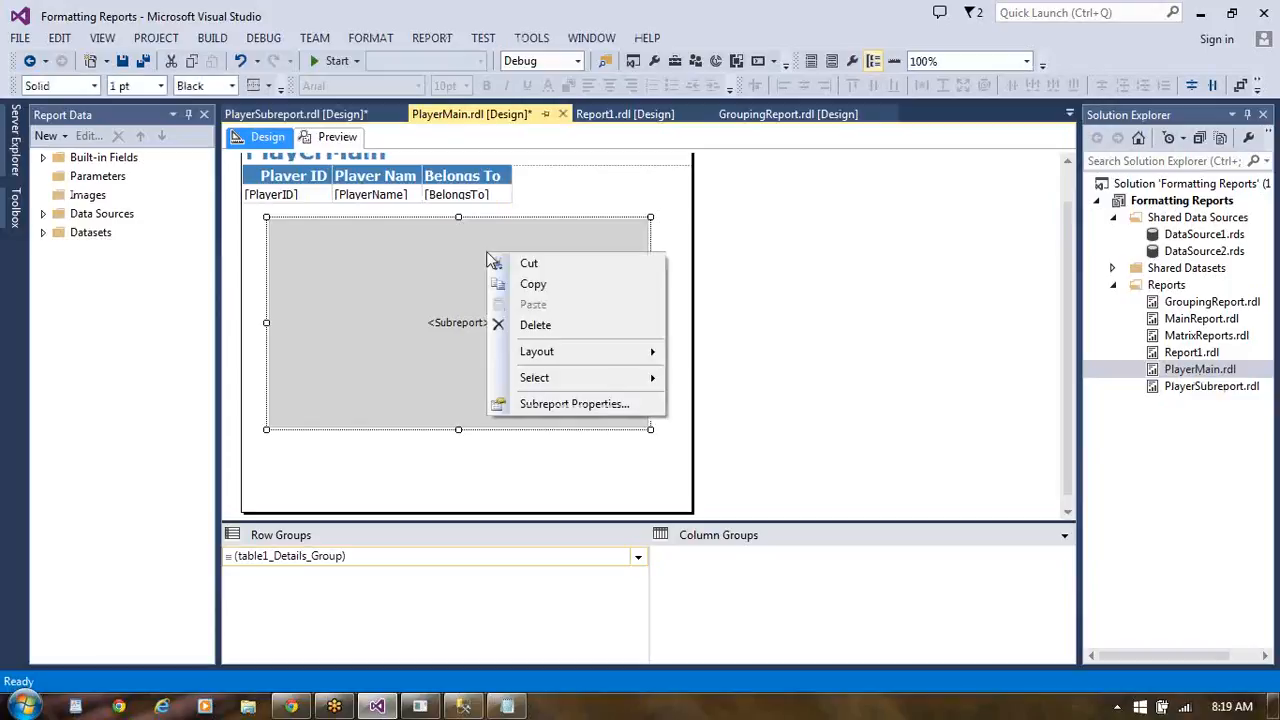
left_click(530, 405)
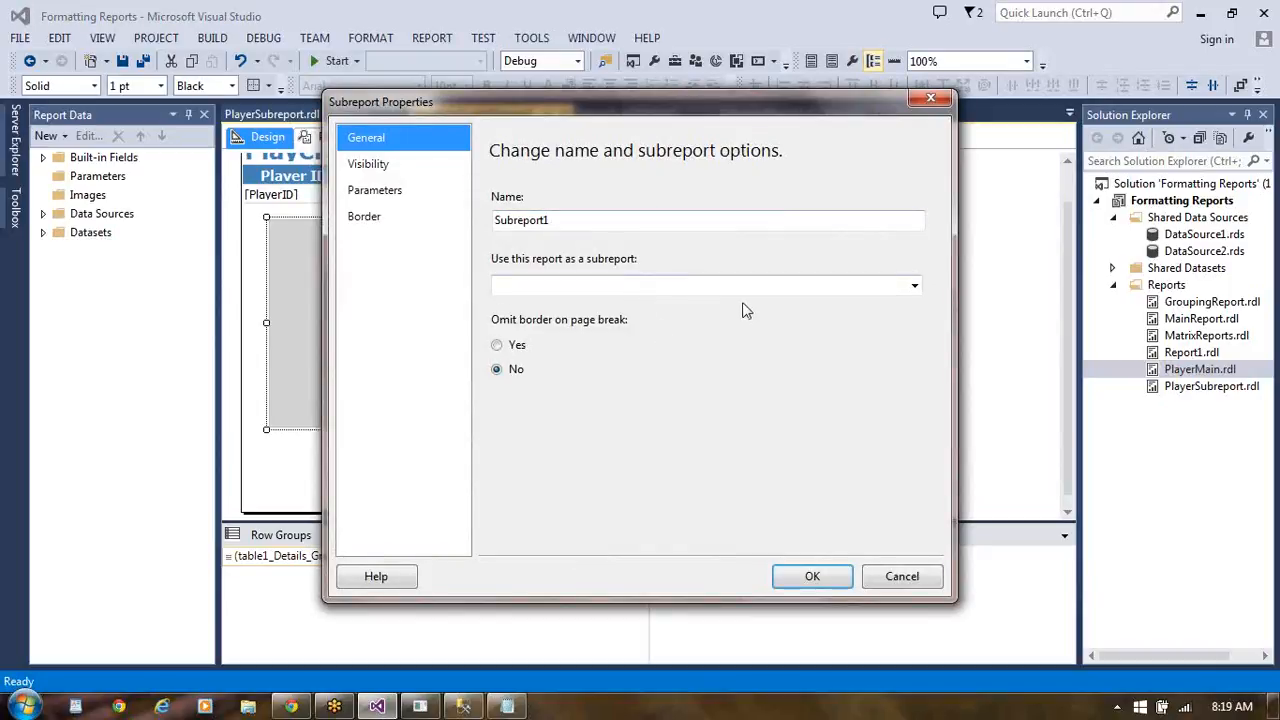
- Name the subreport item PlayerSubReport and use the PlayerSubreport report as its subreport
left_click(558, 219)
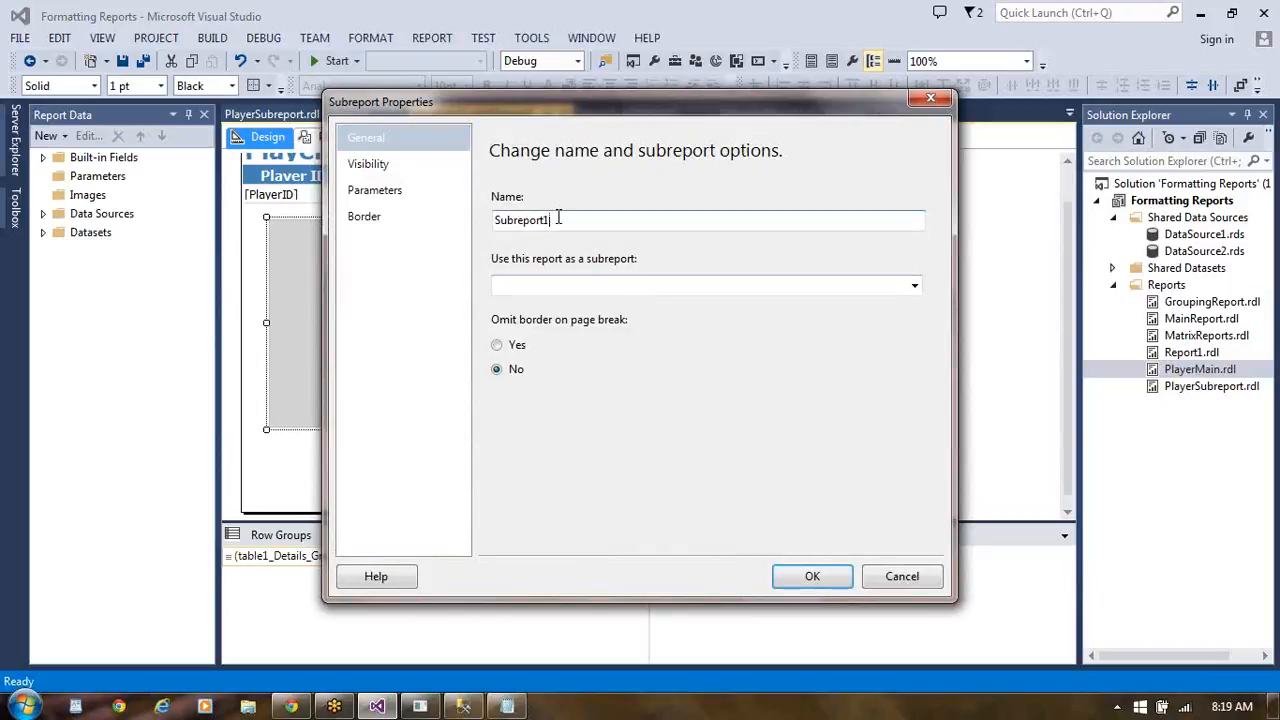
key("BackSpace")
key("BackSpace")
key("BackSpace")
key("BackSpace")
key("BackSpace")
key("BackSpace")
key("BackSpace")
key("BackSpace")
key("BackSpace")
key("BackSpace")
type("PlayerSubReport")
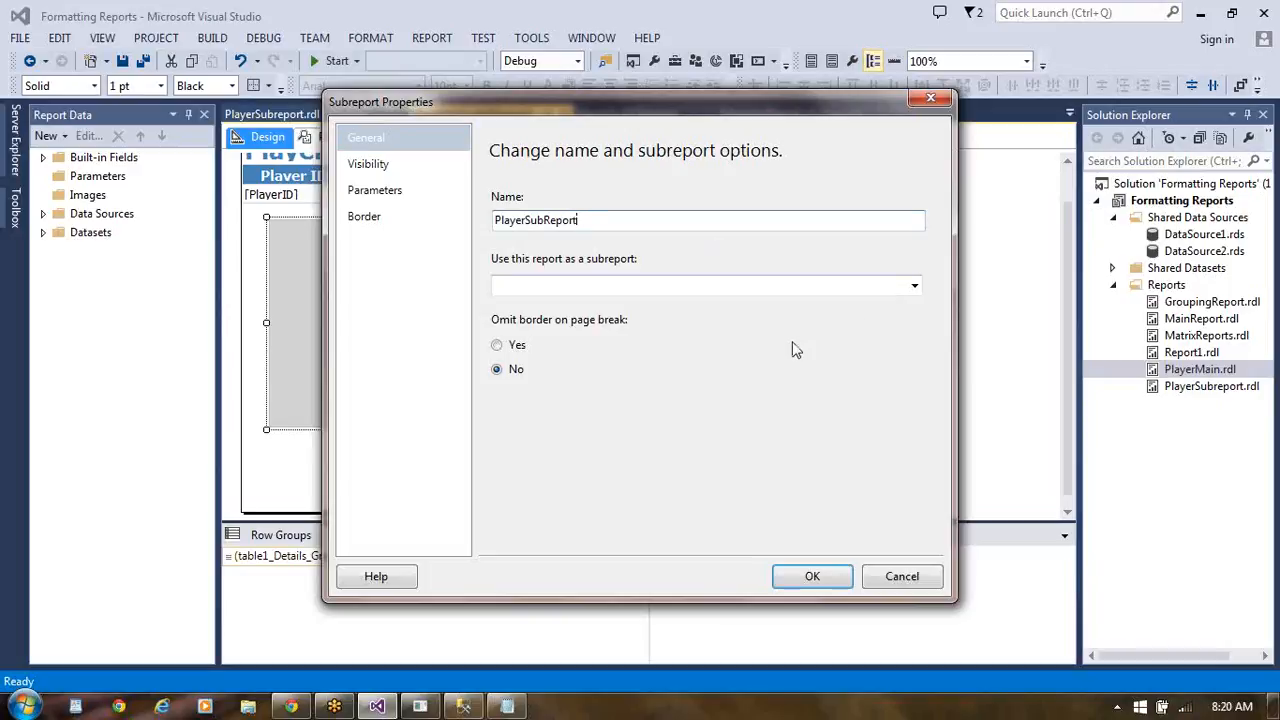
left_click(914, 287)
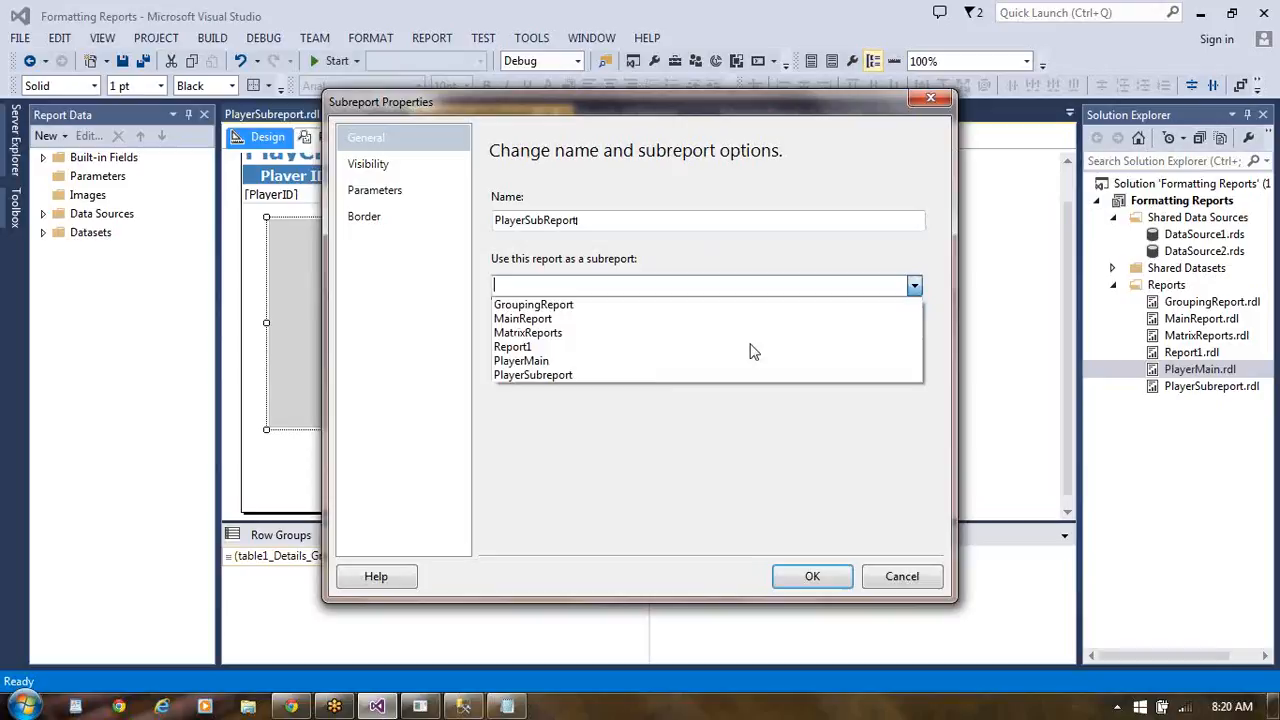
left_click(651, 376)
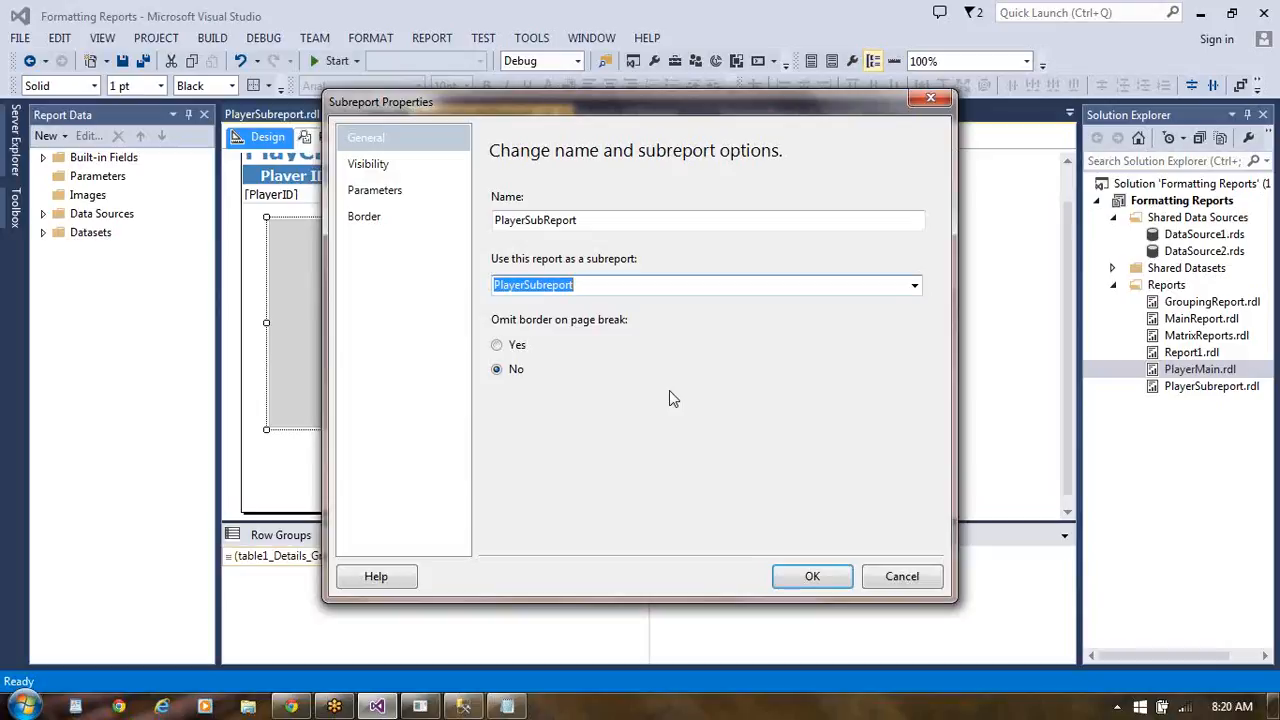
- Add the subreport parameter CountryName with the first BelongsTo value from DataSet1 and accept the subreport properties
left_click(390, 195)
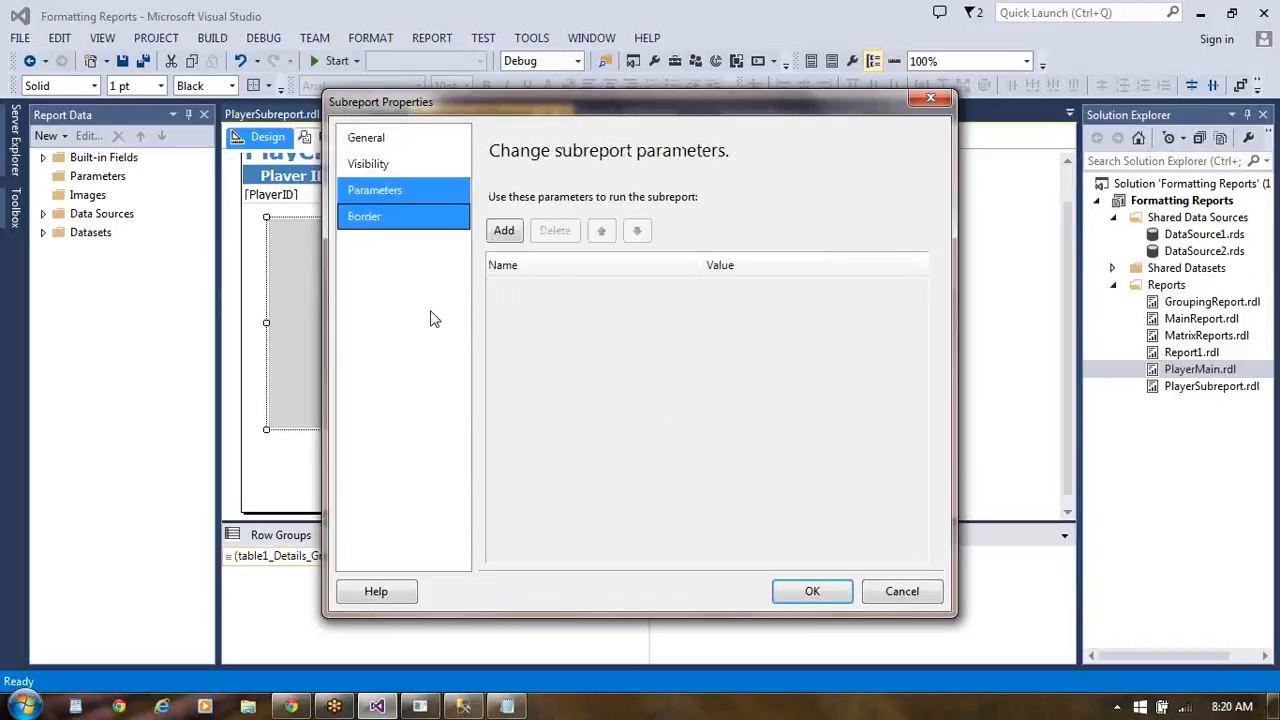
left_click(380, 145)
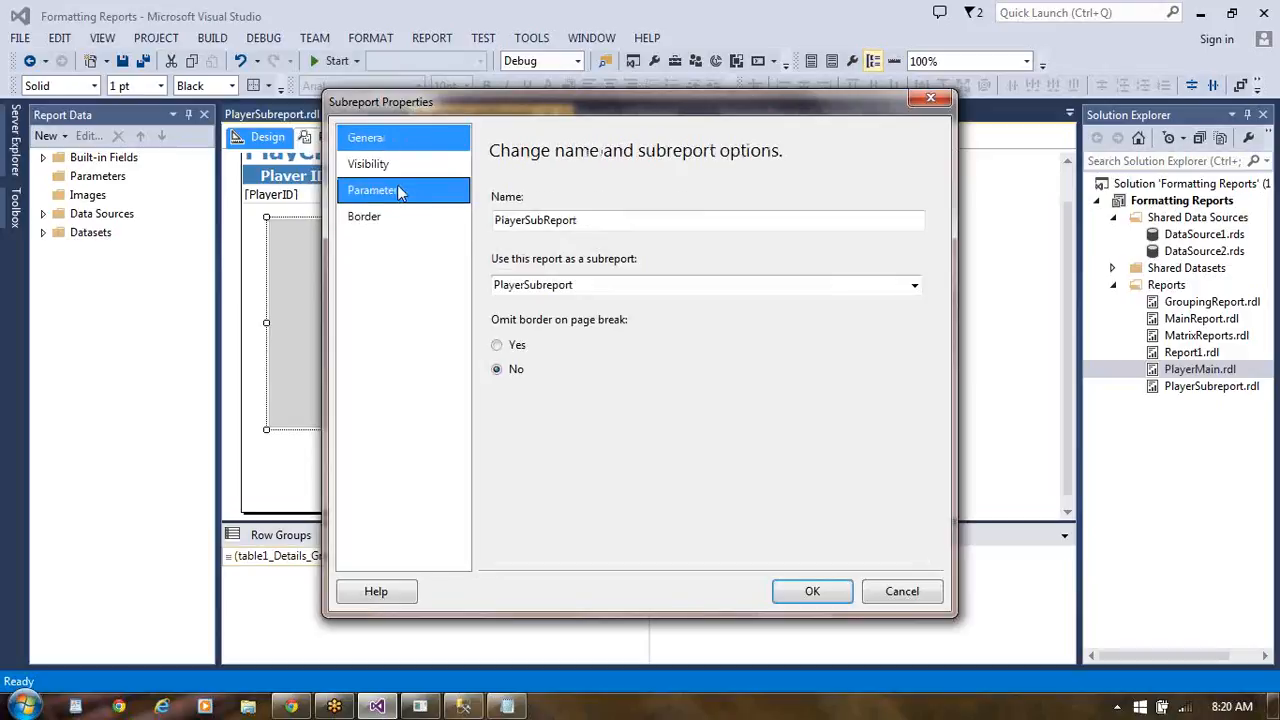
left_click(390, 192)
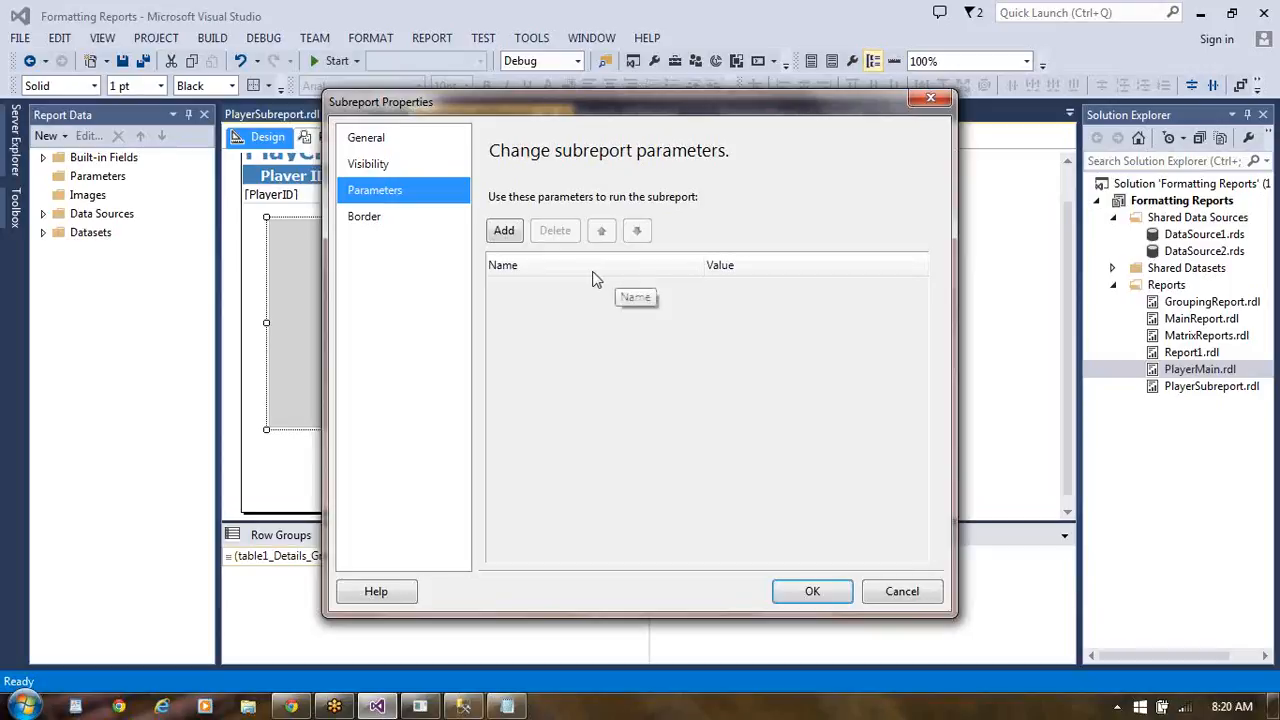
left_click(505, 231)
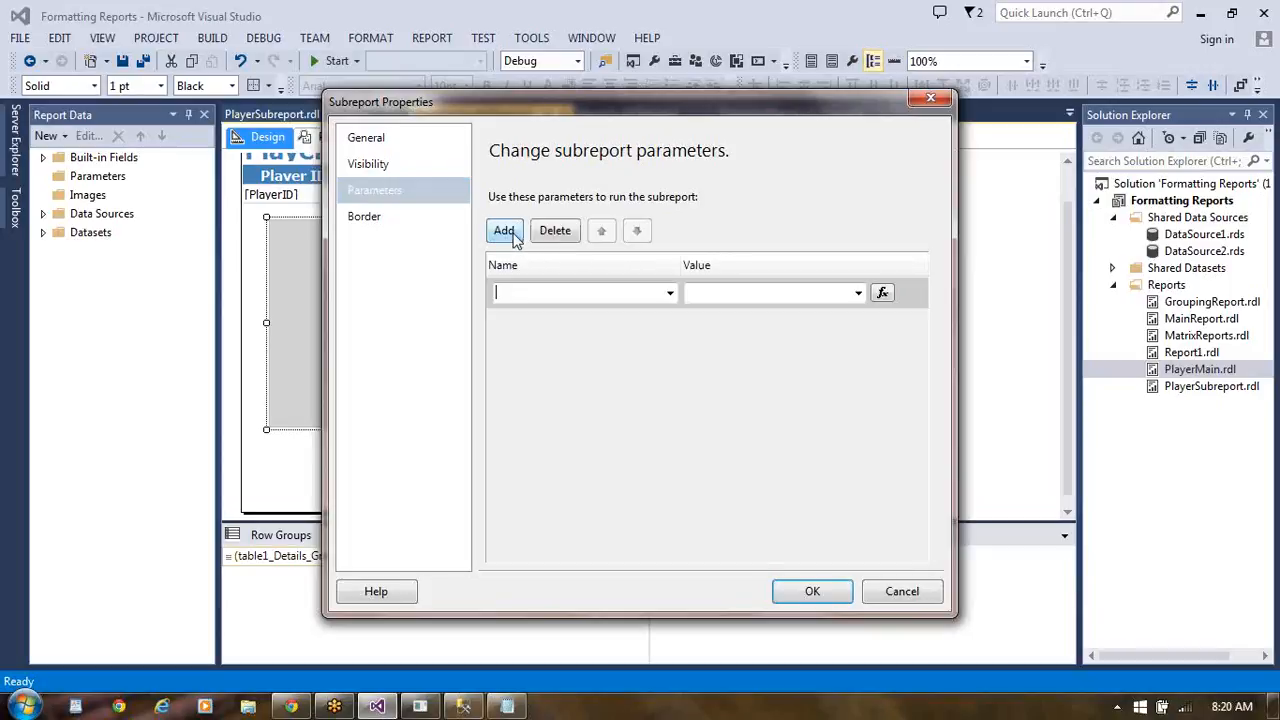
left_click(670, 293)
left_click(610, 318)
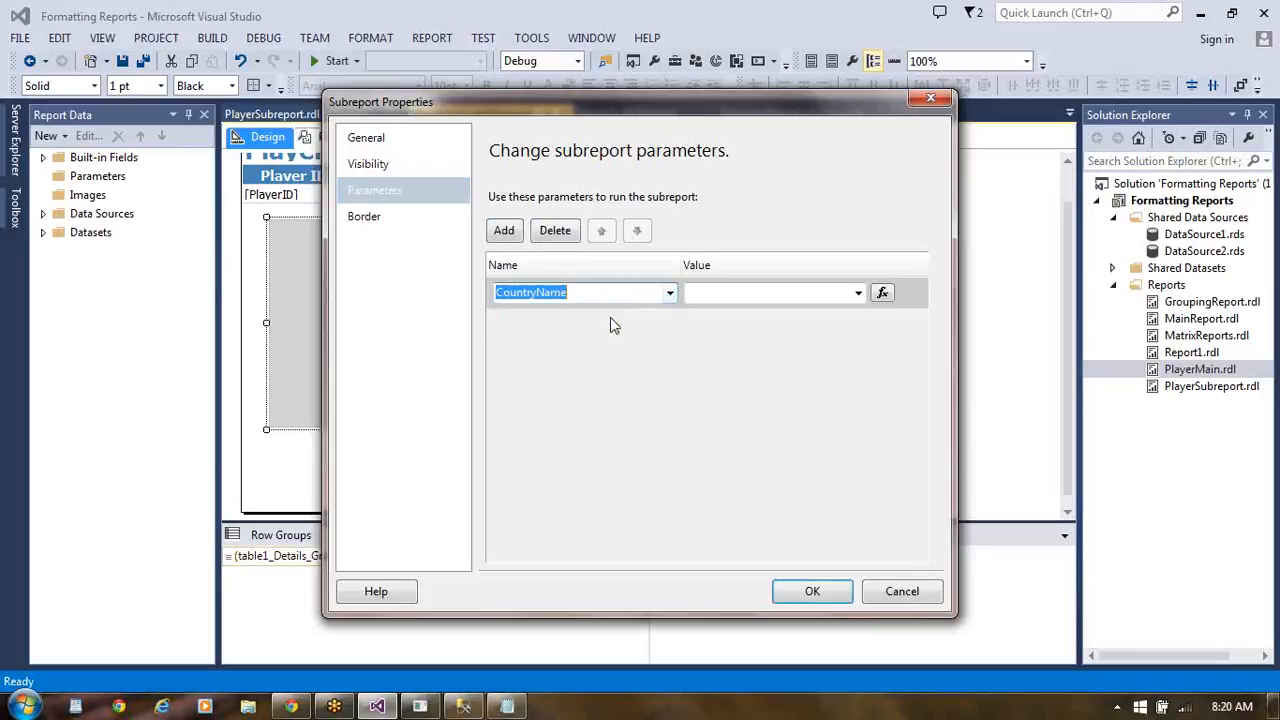
left_click(765, 291)
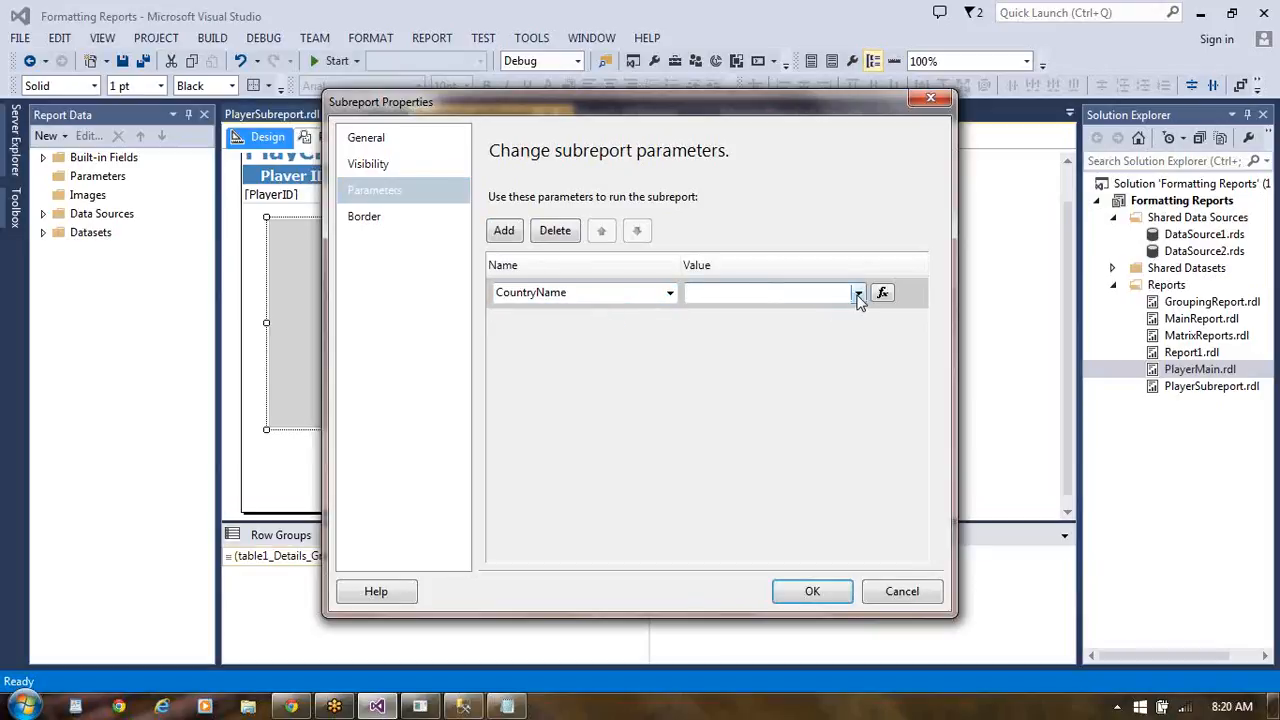
left_click(858, 294)
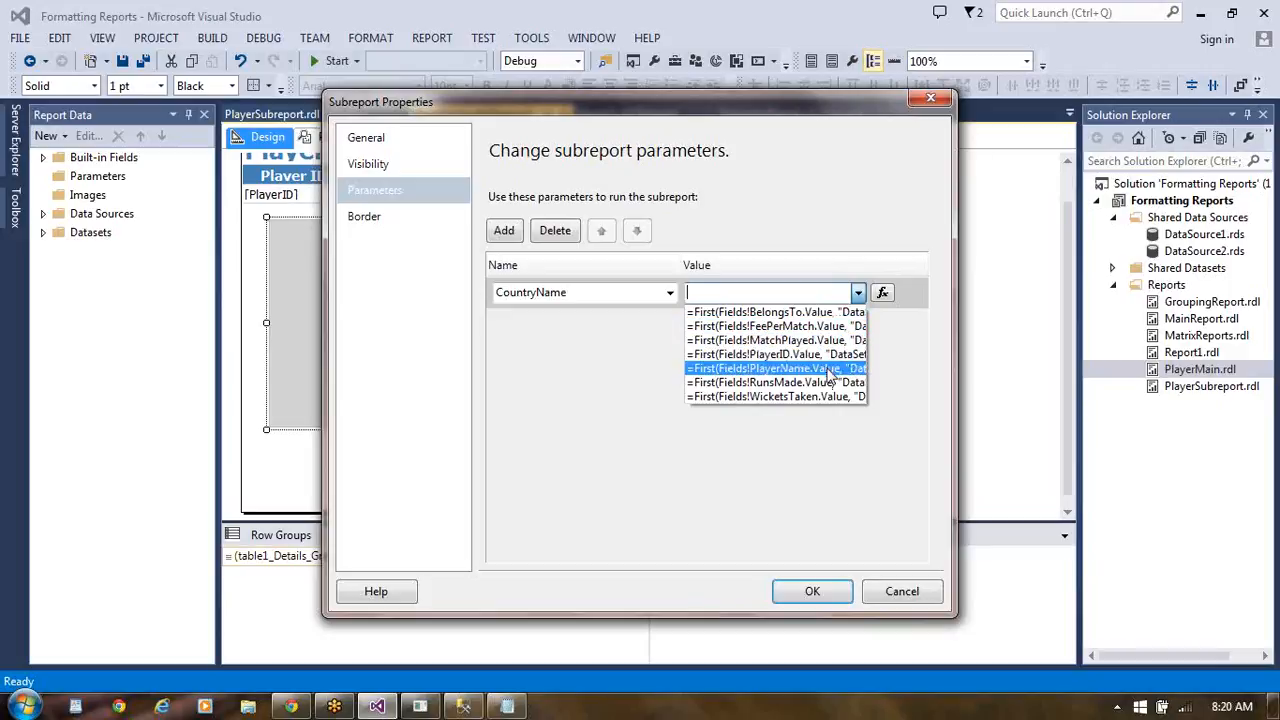
left_click(808, 316)
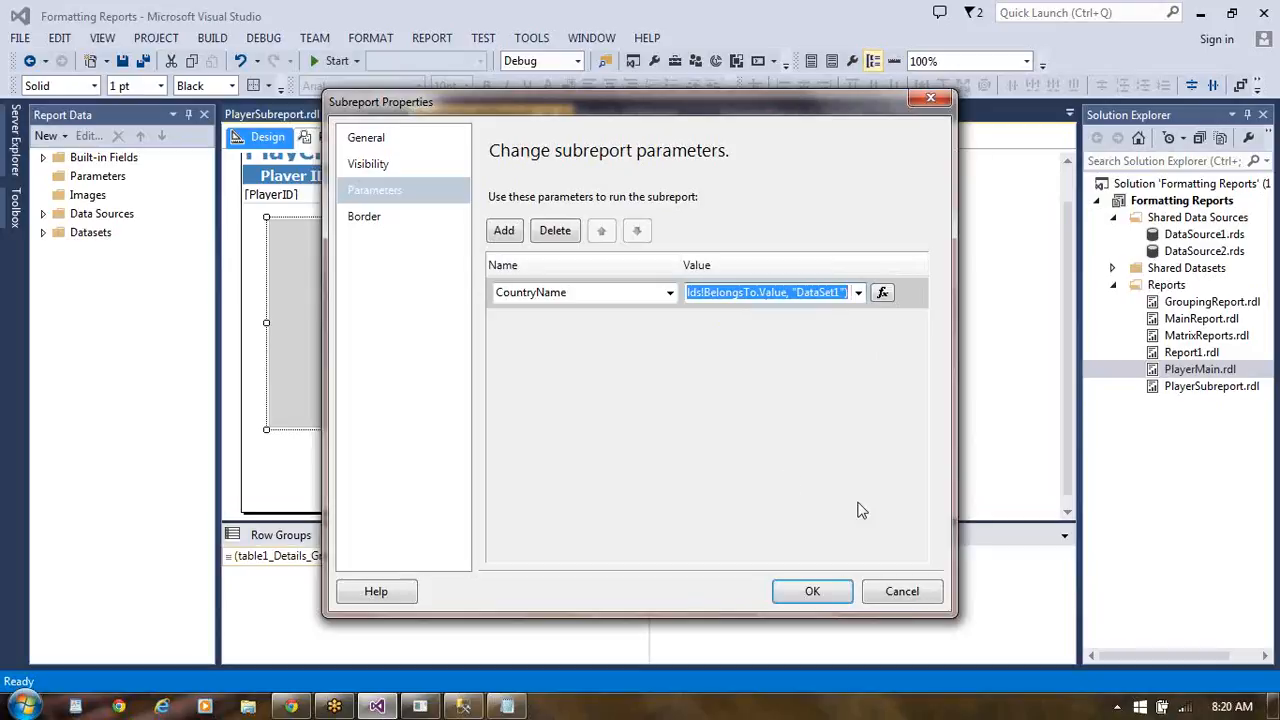
left_click(808, 592)
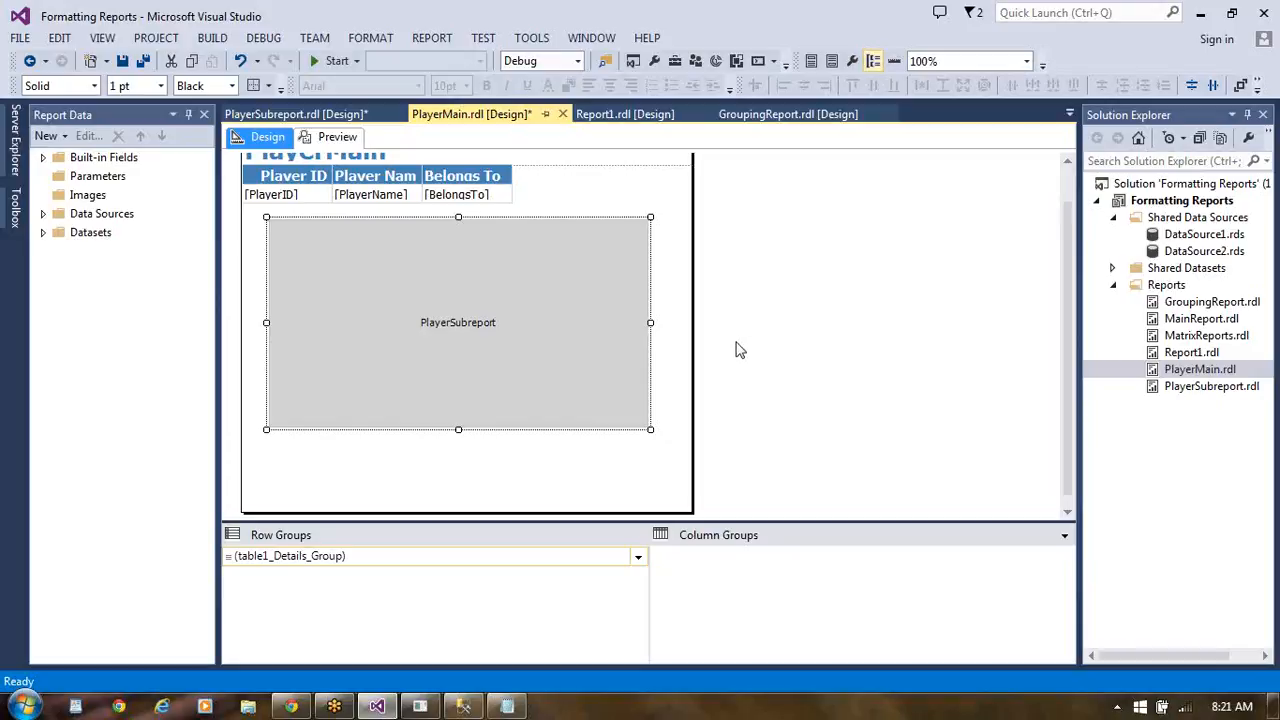
- Preview the PlayerMain report and compare its player table with the embedded PlayerSubreport table
left_click(337, 137)
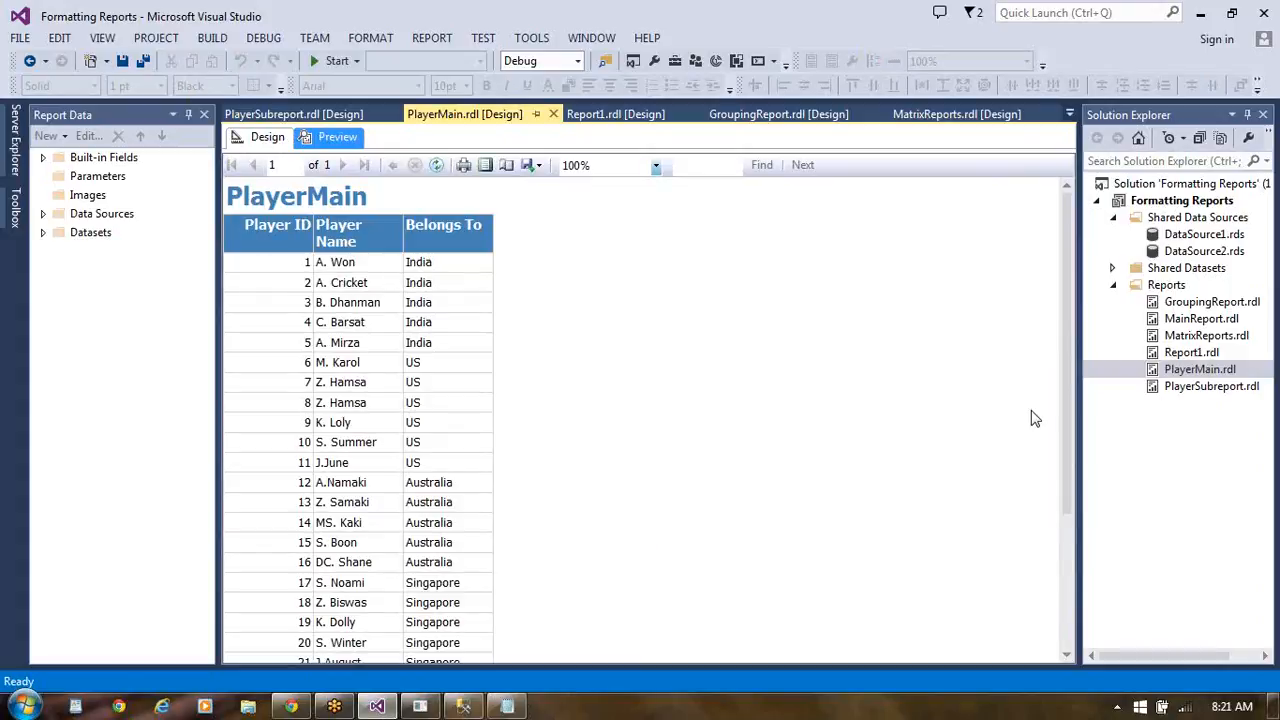
left_click(1064, 578)
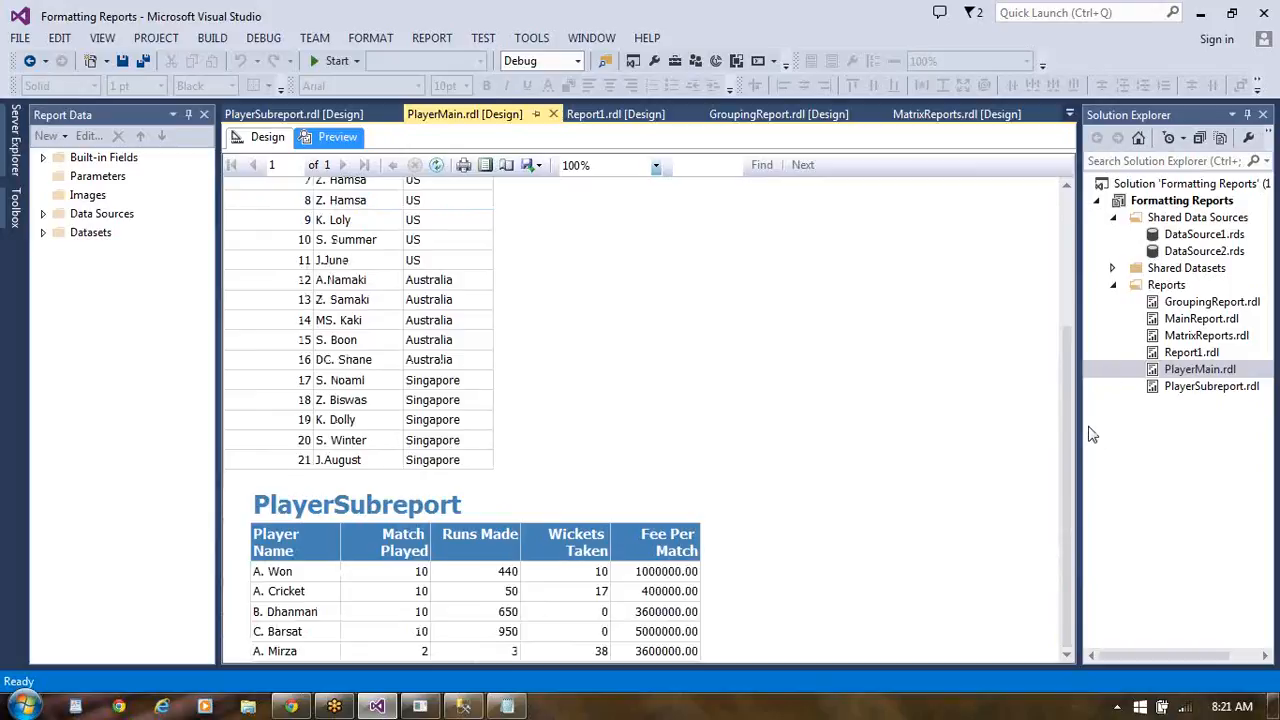
left_click(1063, 243)
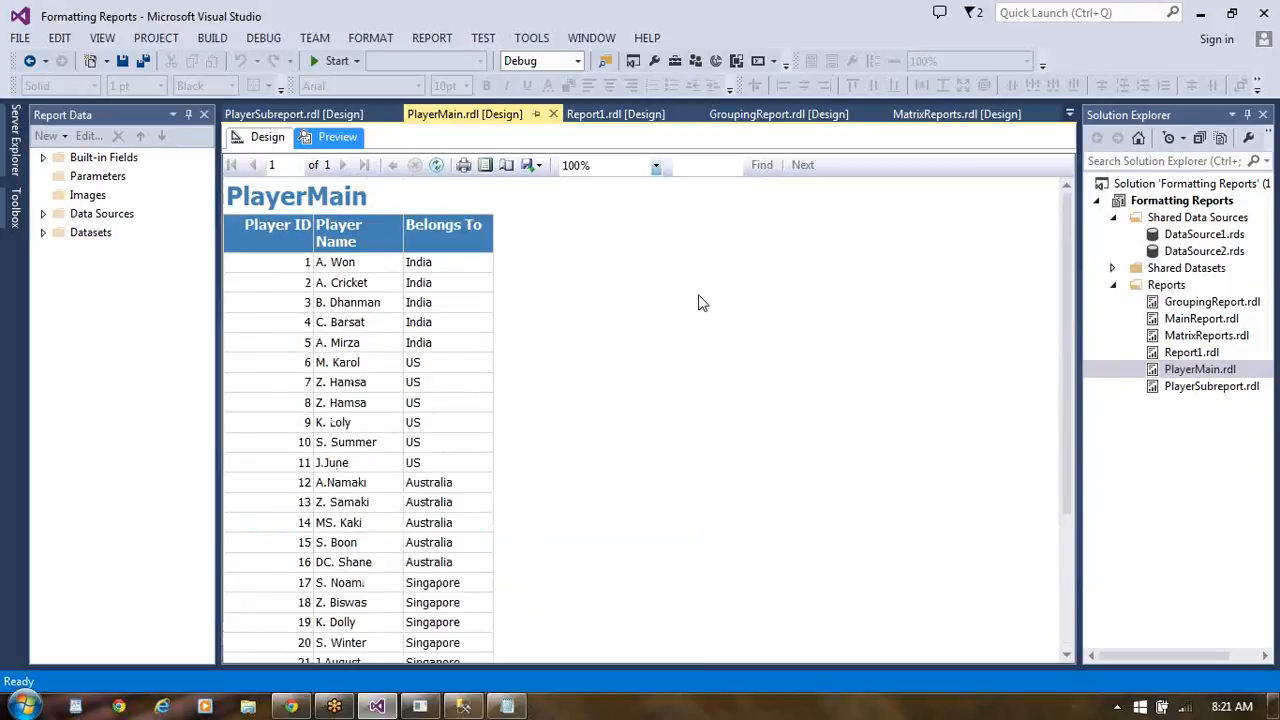
left_click(1065, 622)
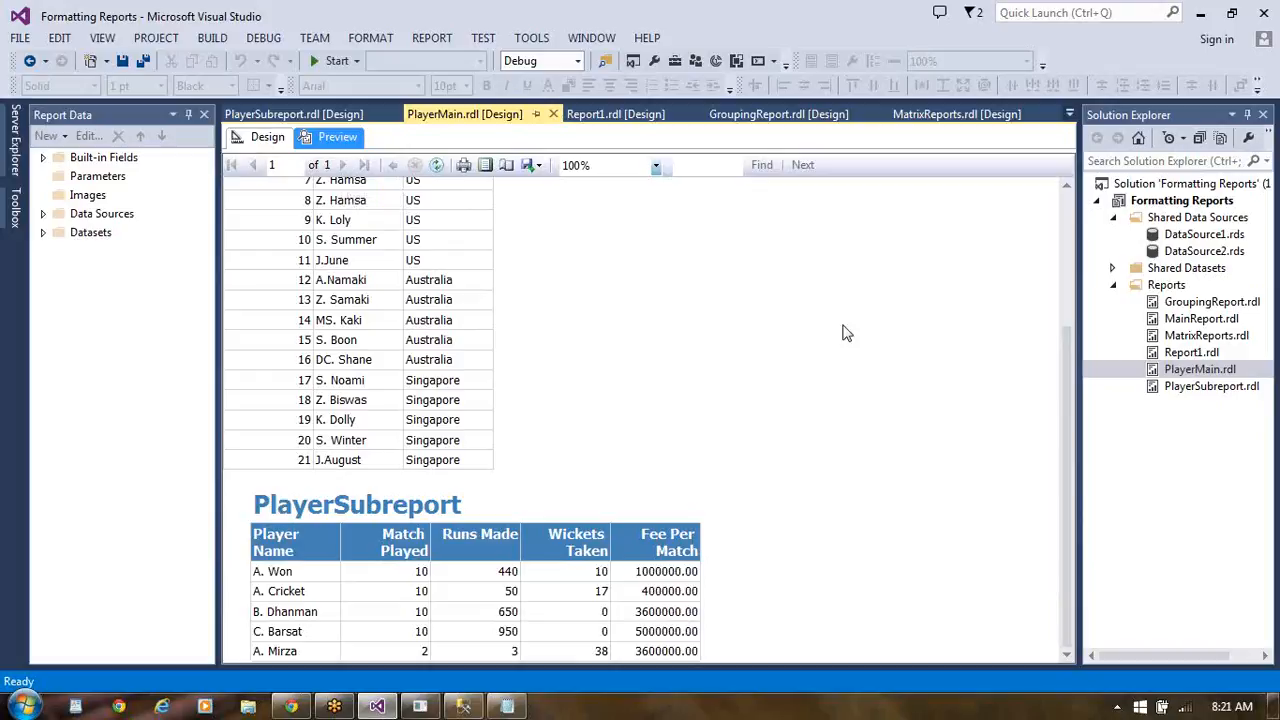
- Check the players listed in the embedded PlayerSubreport table against the Belongs To countries in the previewed PlayerMain table
left_click(1064, 223)
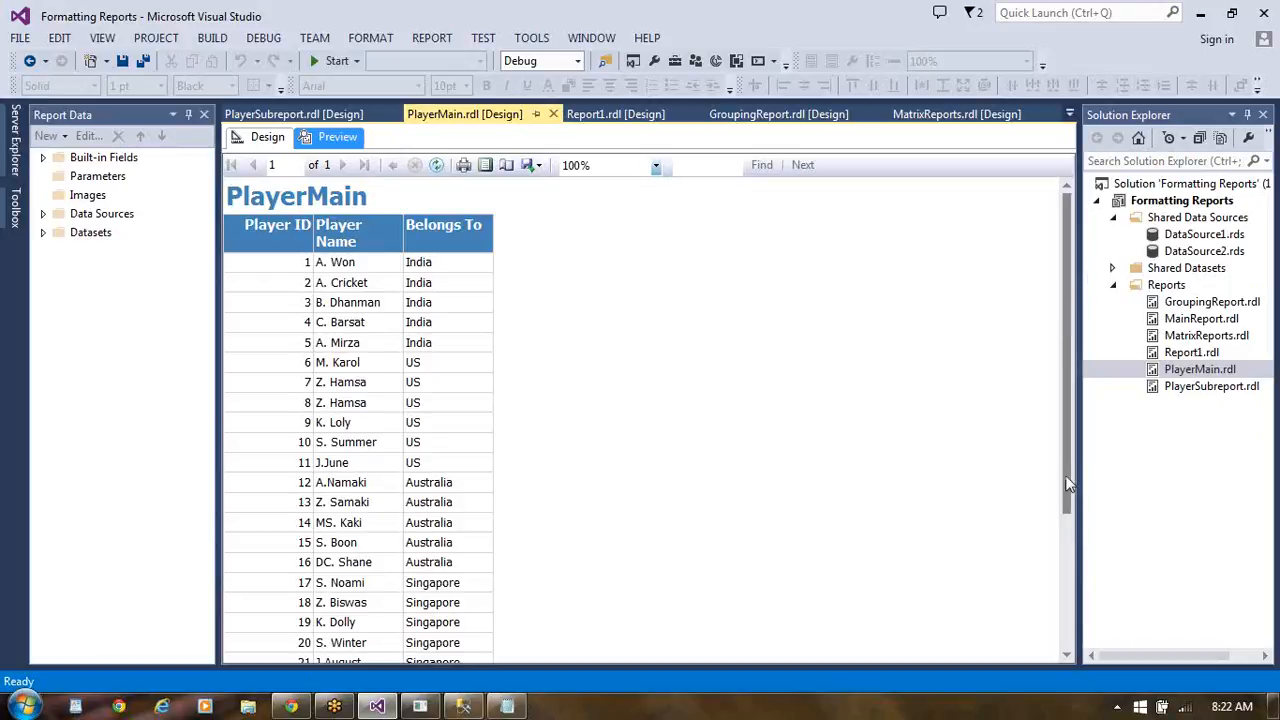
left_click(1069, 570)
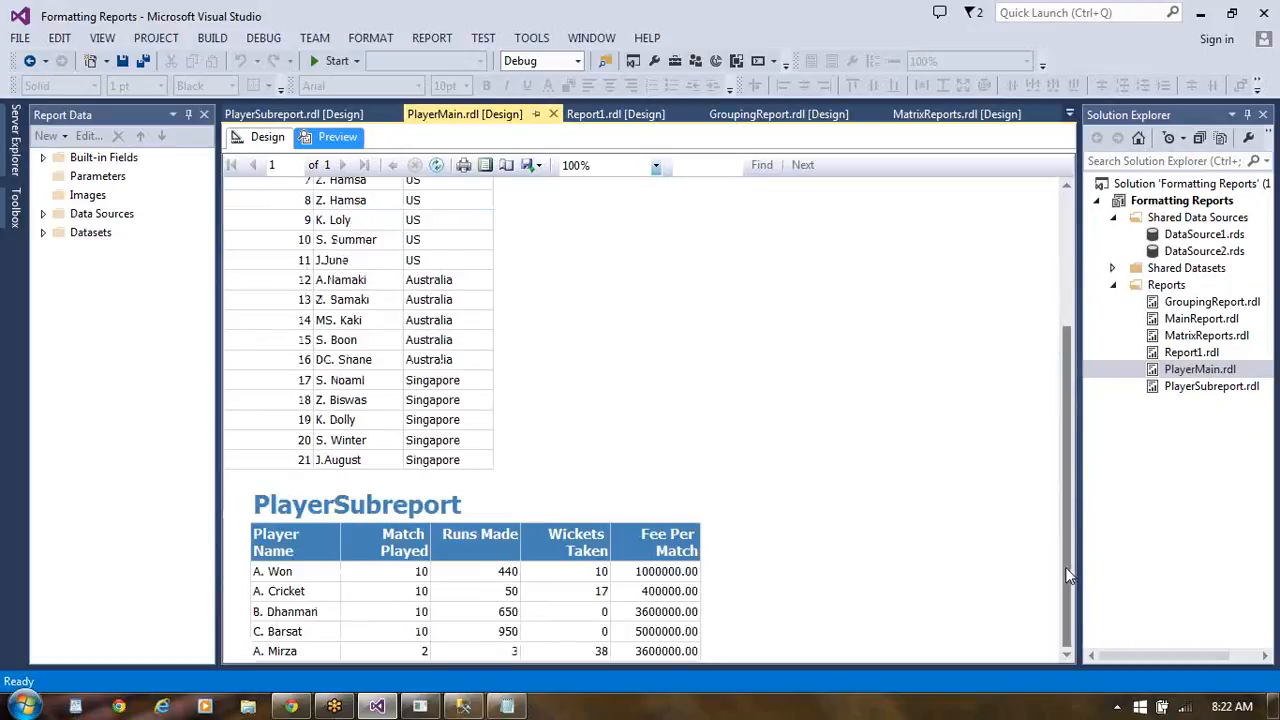
left_click(1068, 225)
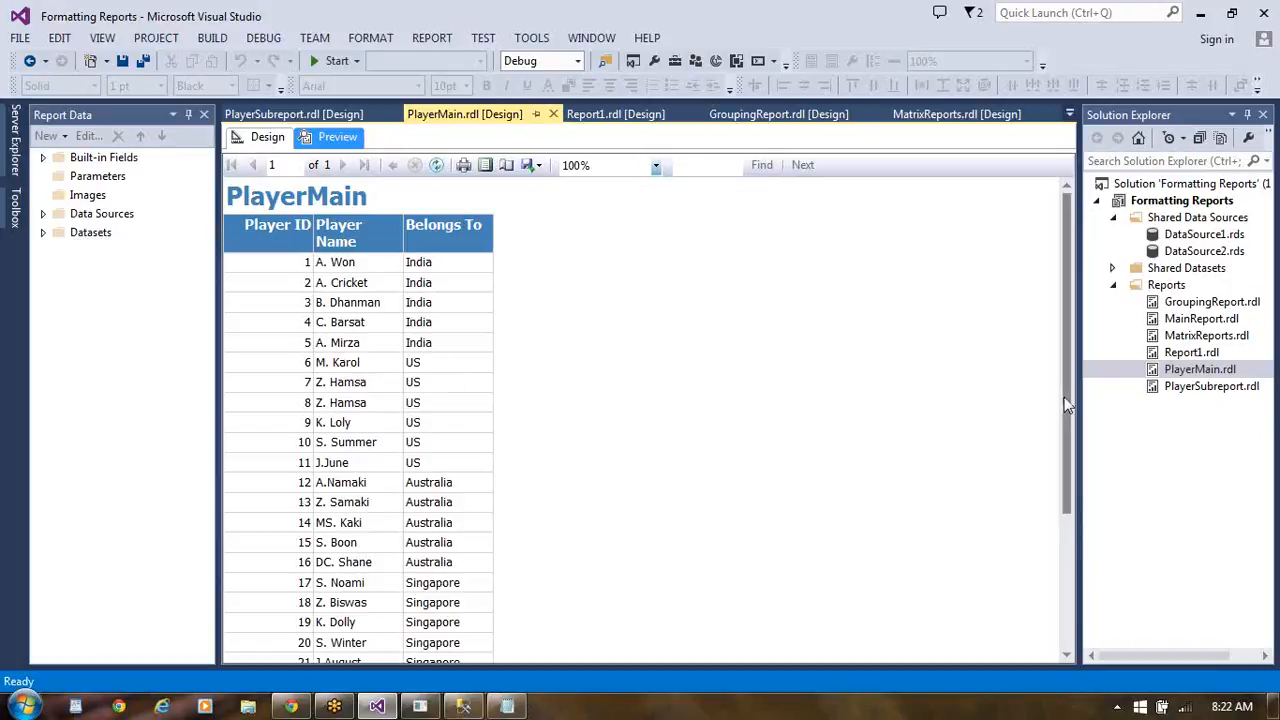
left_click(1068, 580)
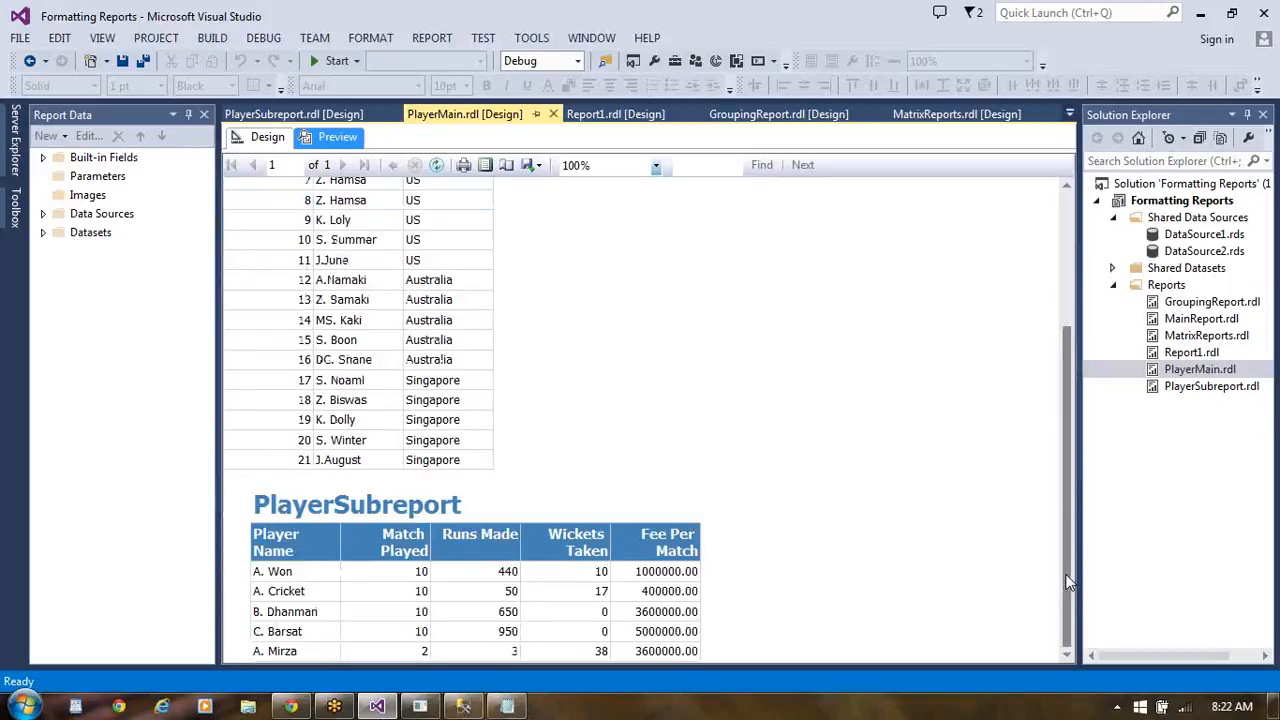
left_click(1068, 252)
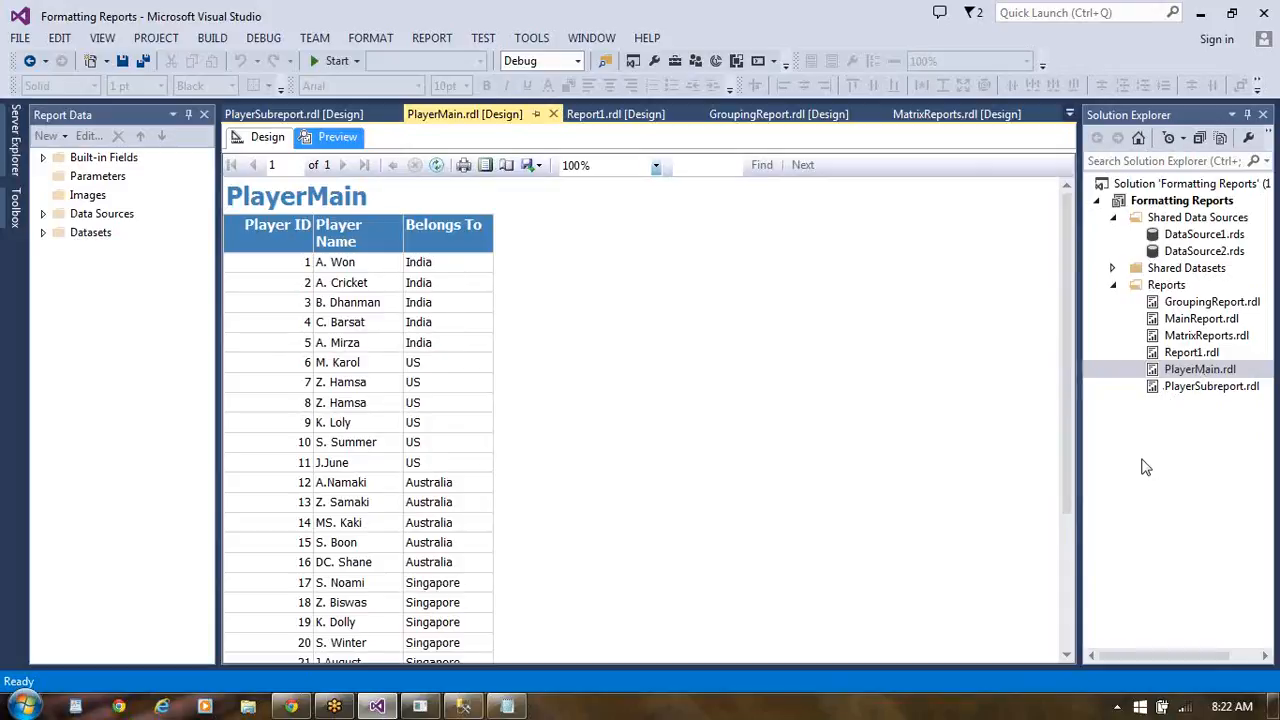
left_click(1066, 588)
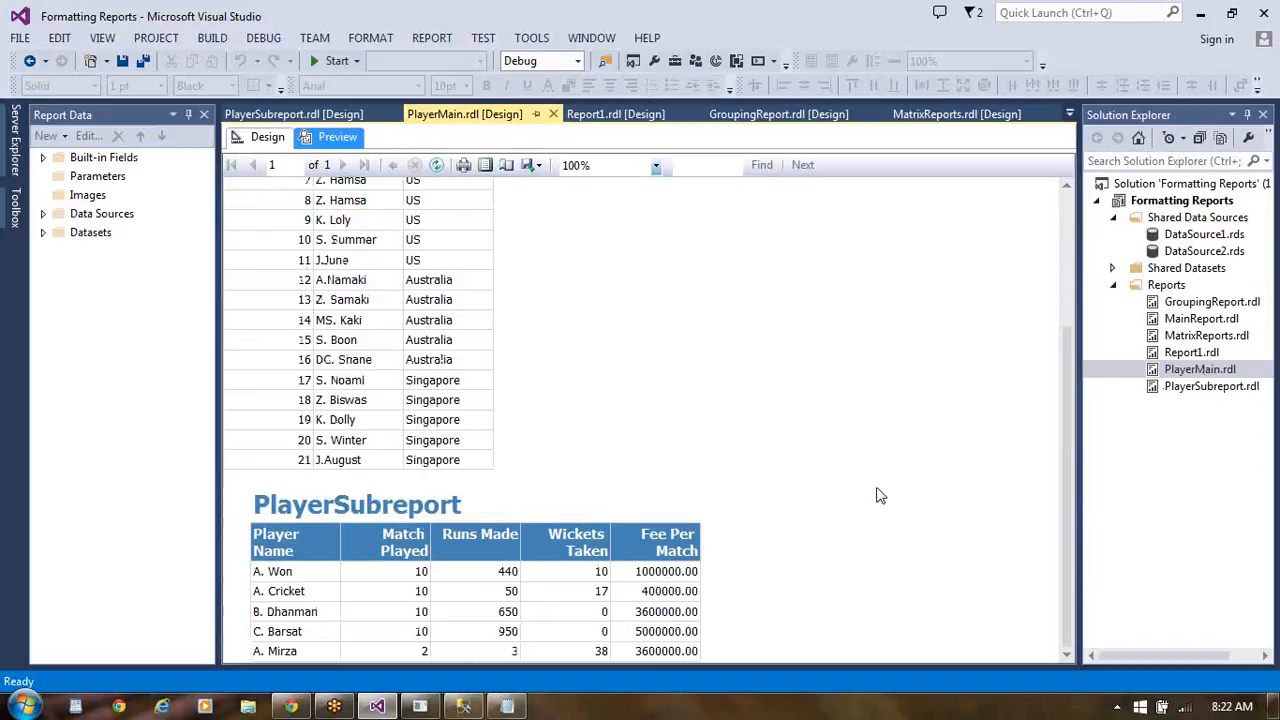
left_click(1066, 208)
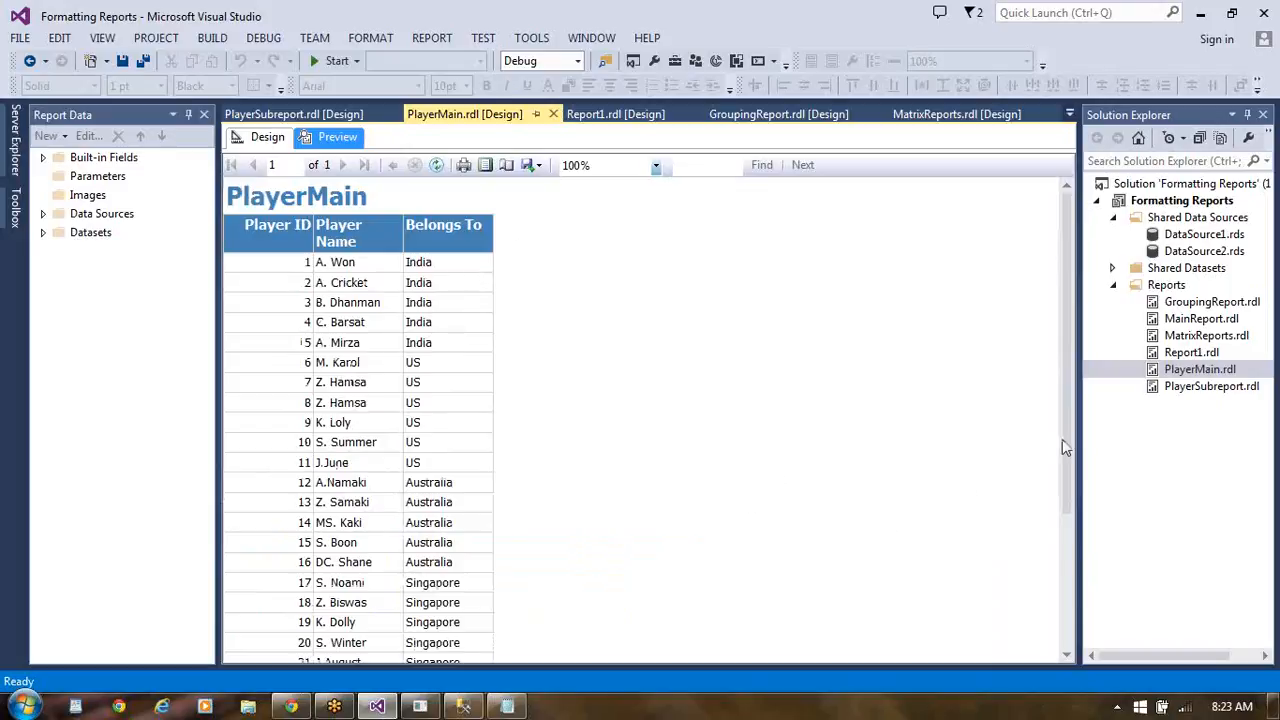
left_click(1067, 588)
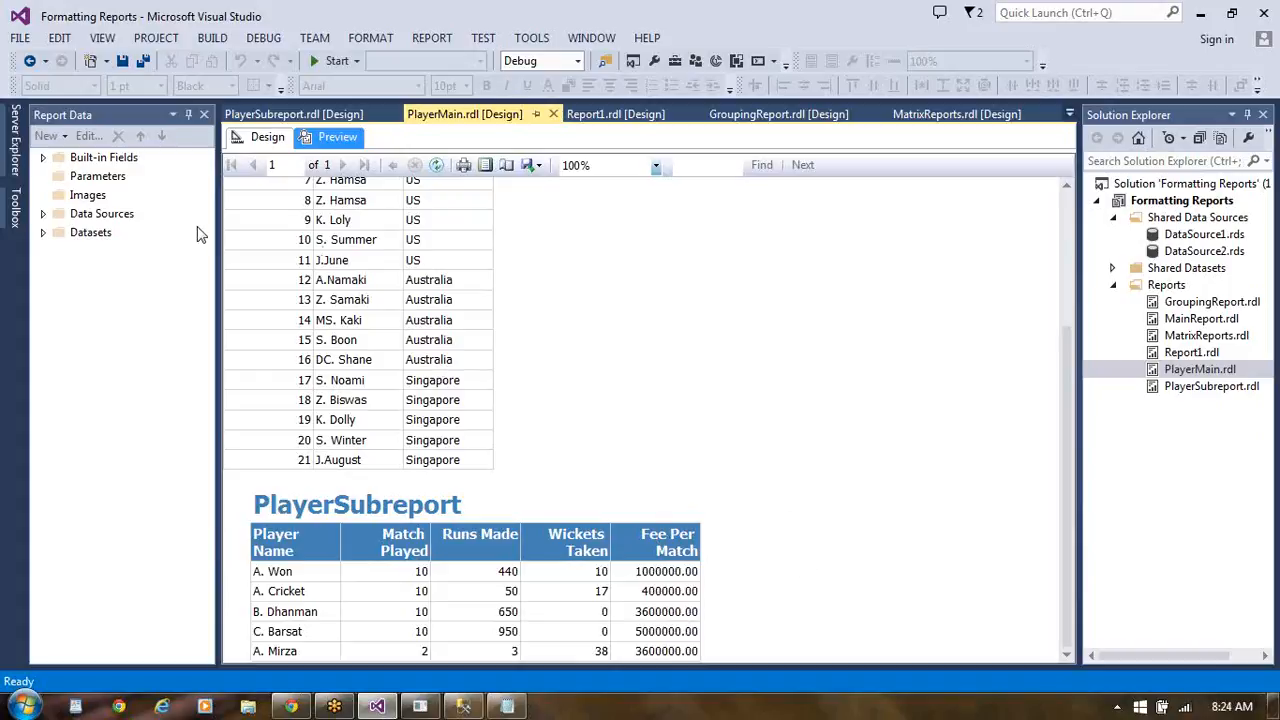
- Open the PlayerSubreport report and preview it with the Country Name parameter set to US
left_click(452, 607)
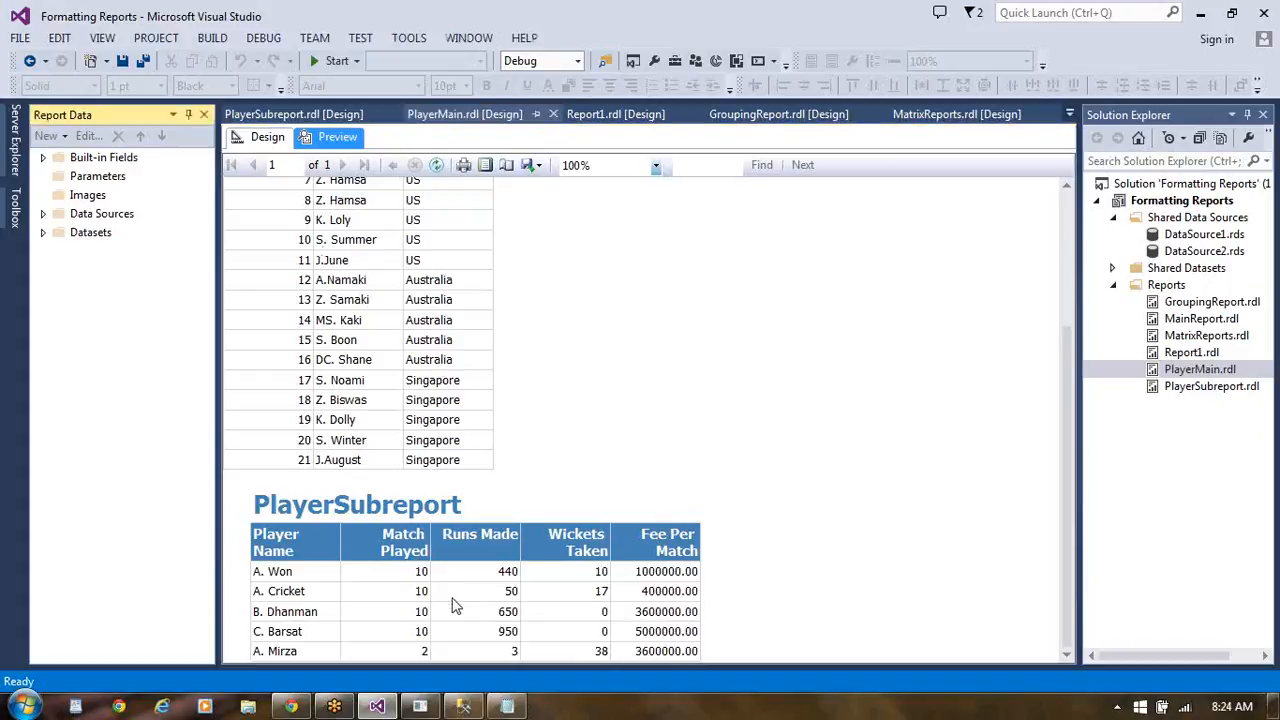
left_click(858, 393)
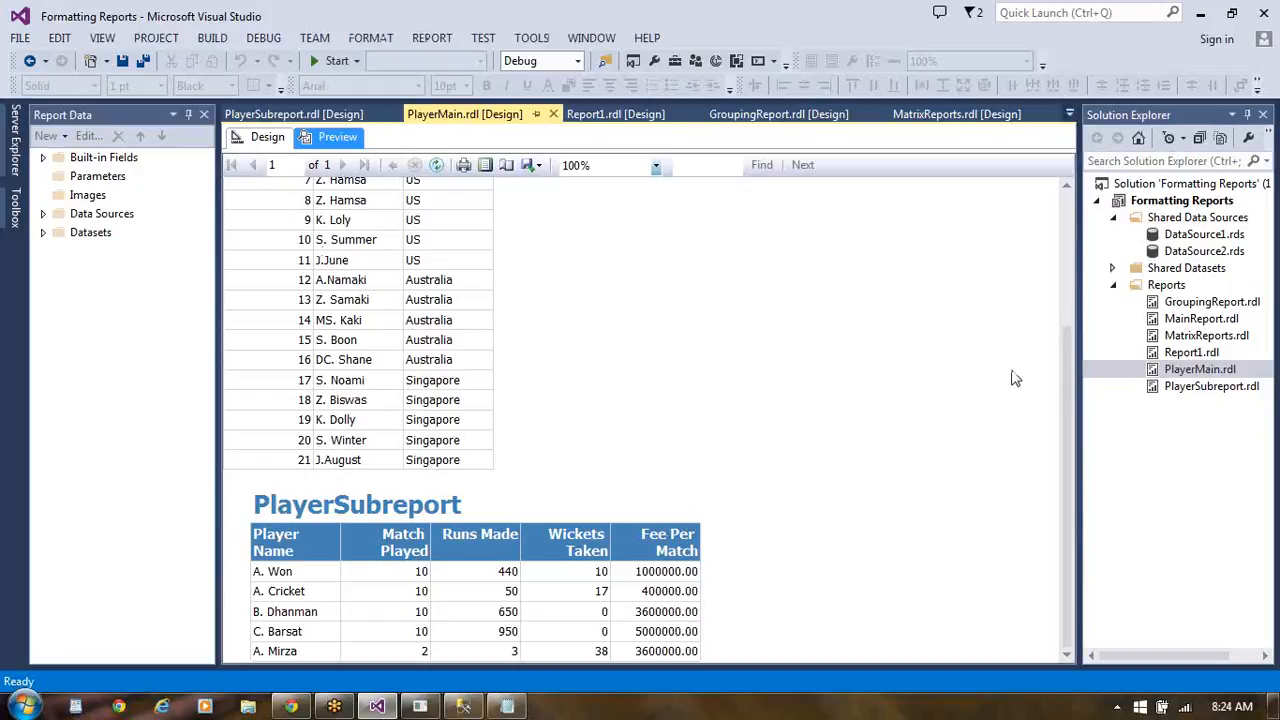
double_click(1218, 388)
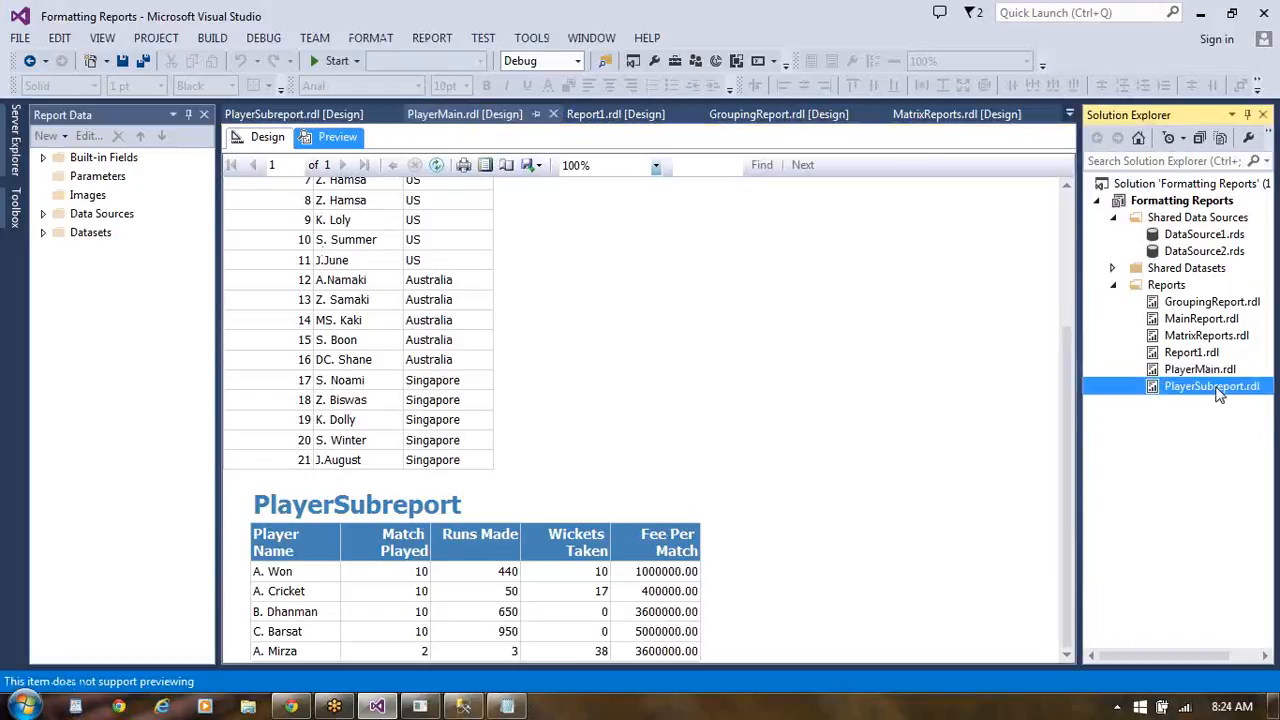
left_click(340, 138)
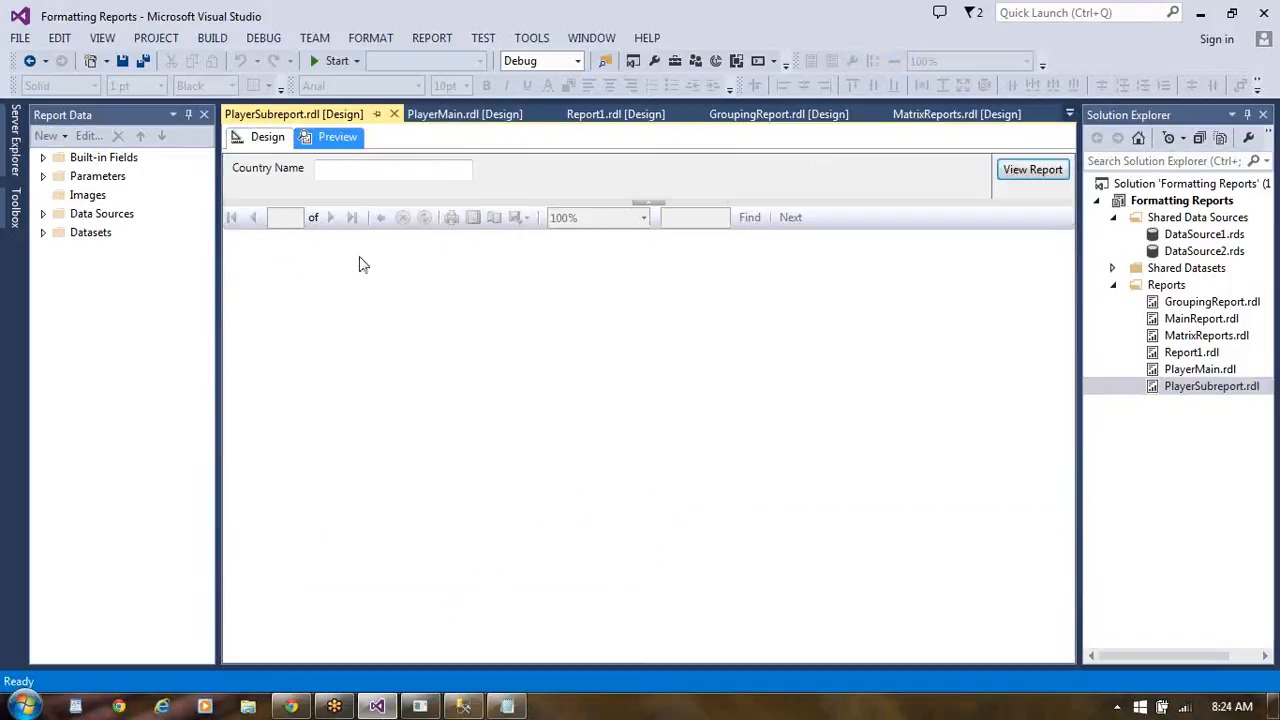
left_click(364, 172)
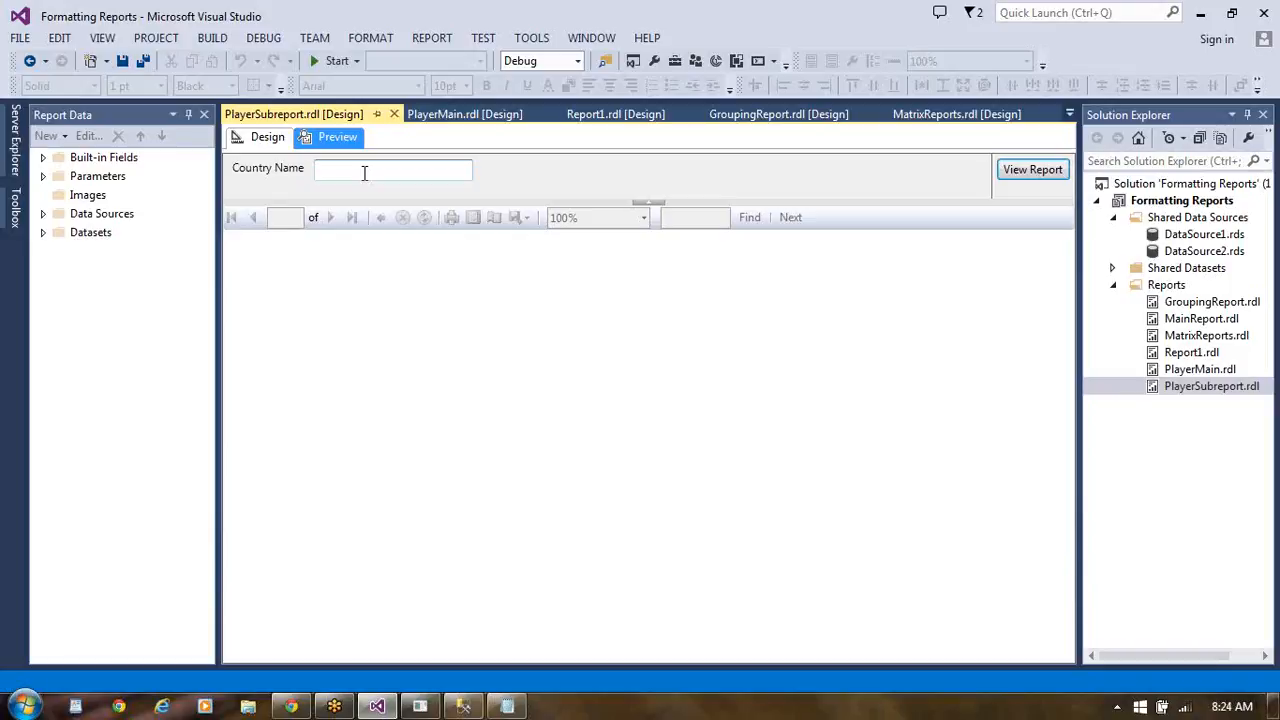
type("US")
left_click(1021, 176)
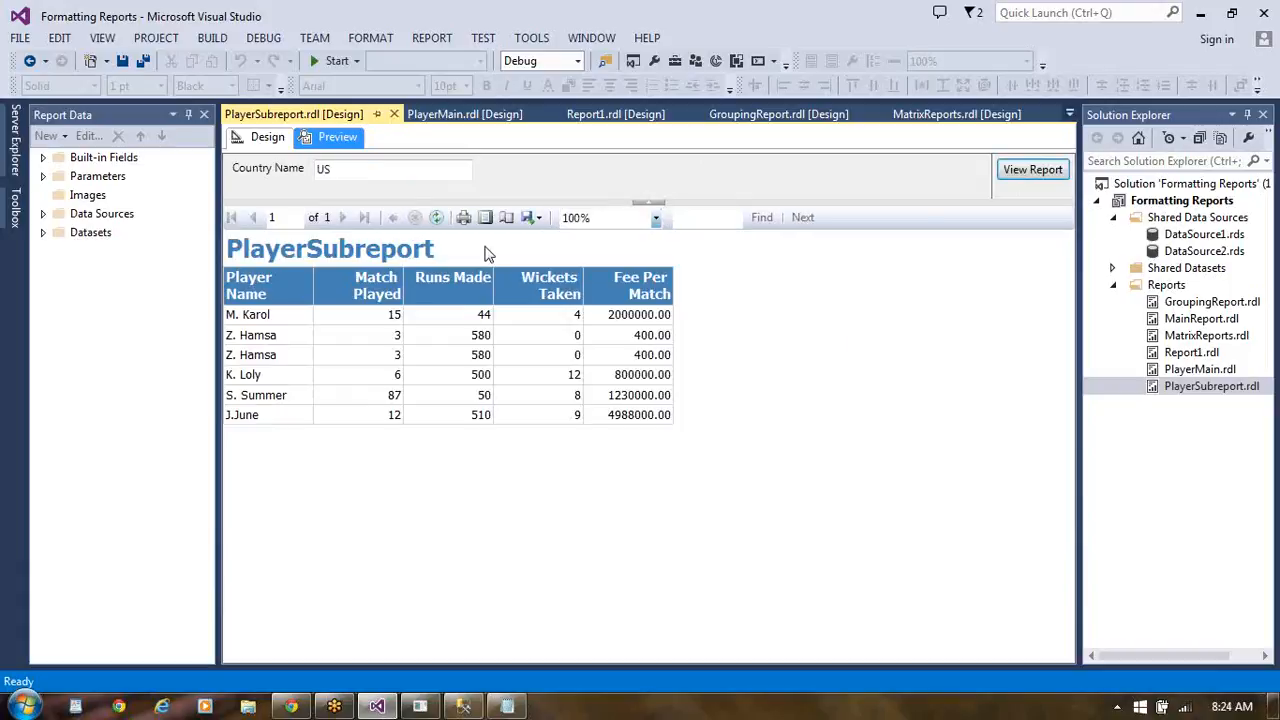
- Rerun the PlayerSubreport preview with Country Name set to India
left_click(348, 168)
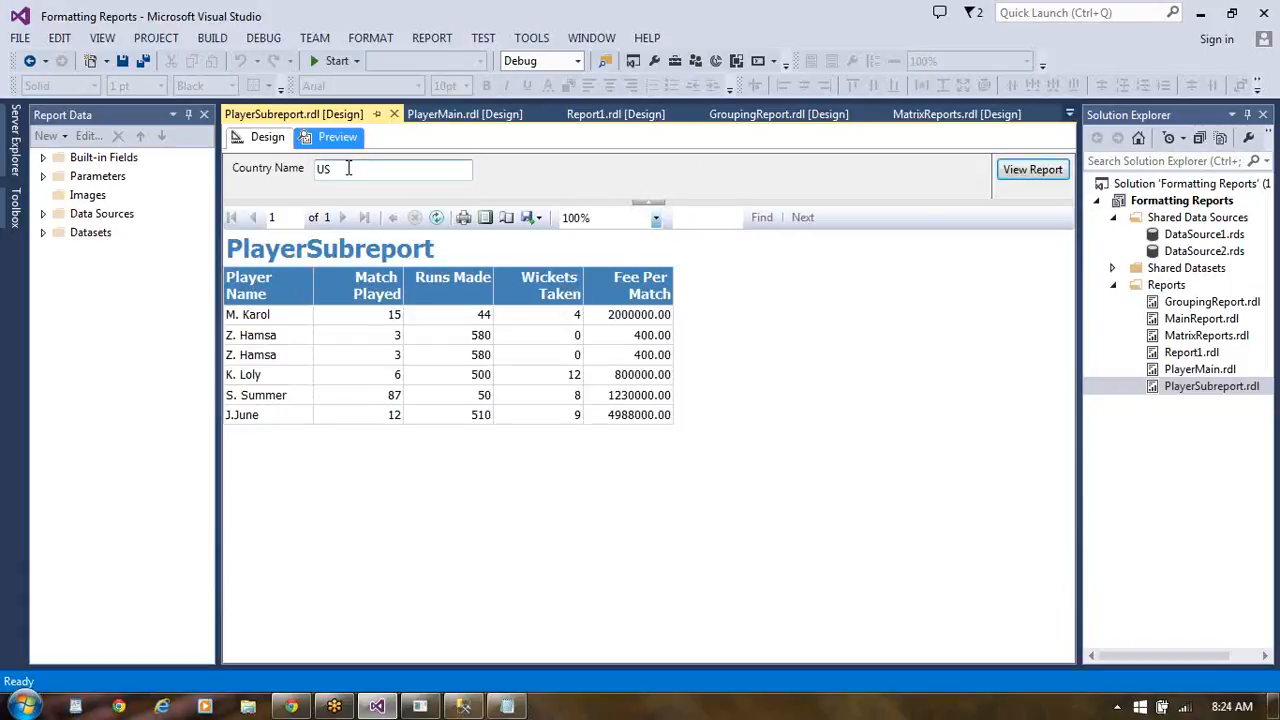
key("BackSpace")
key("BackSpace")
type("India")
left_click(1033, 172)
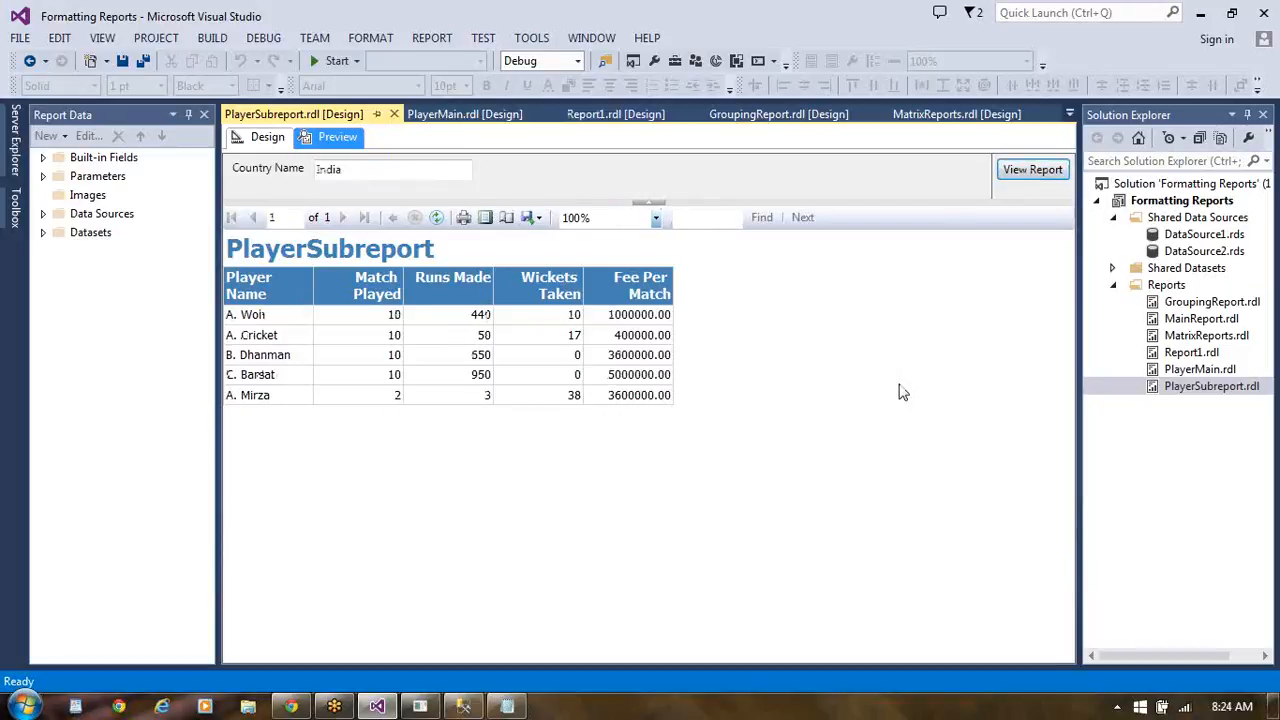
- Reopen the PlayerMain report, preview it again and review its player table down to the embedded PlayerSubreport table
double_click(1214, 338)
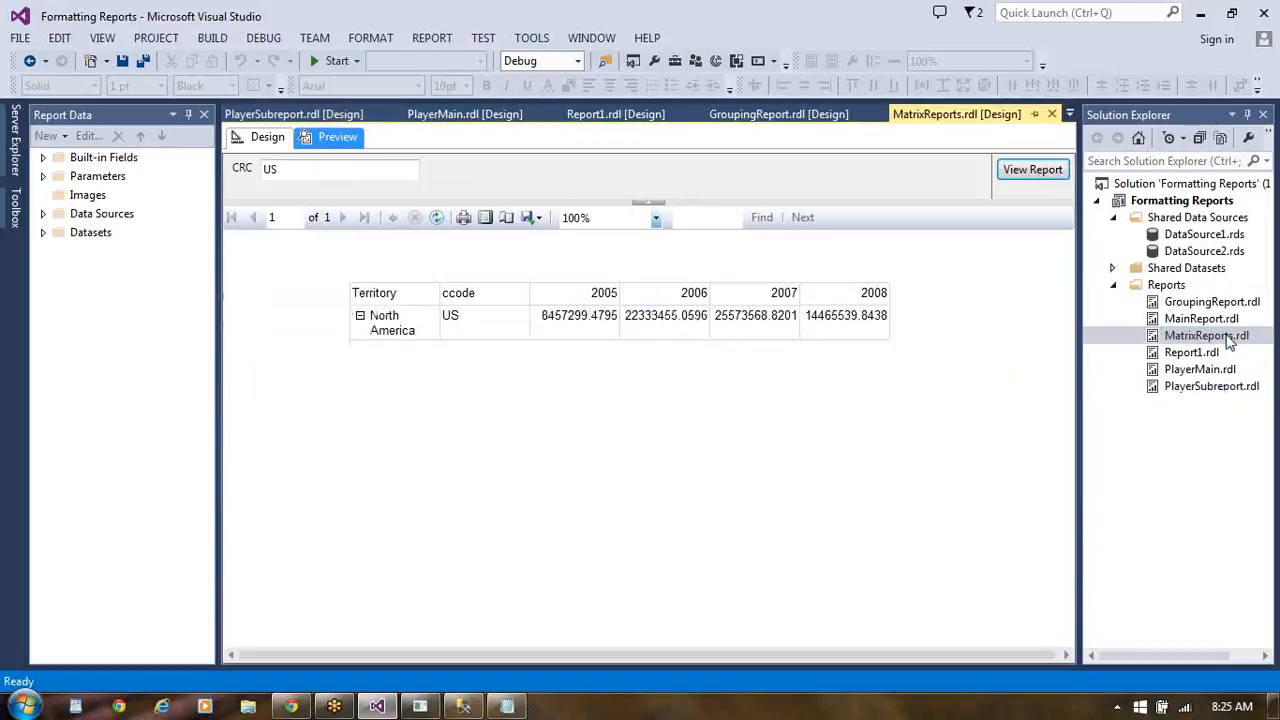
left_click(1199, 376)
double_click(1199, 378)
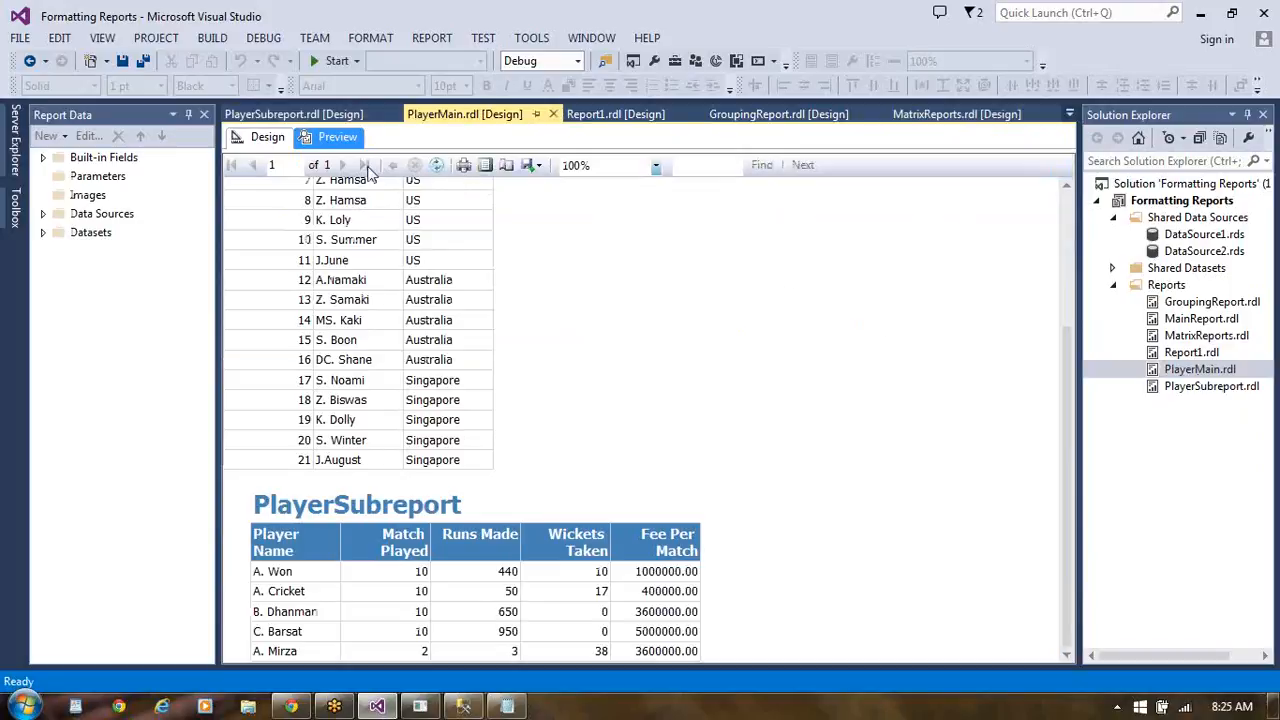
left_click(267, 140)
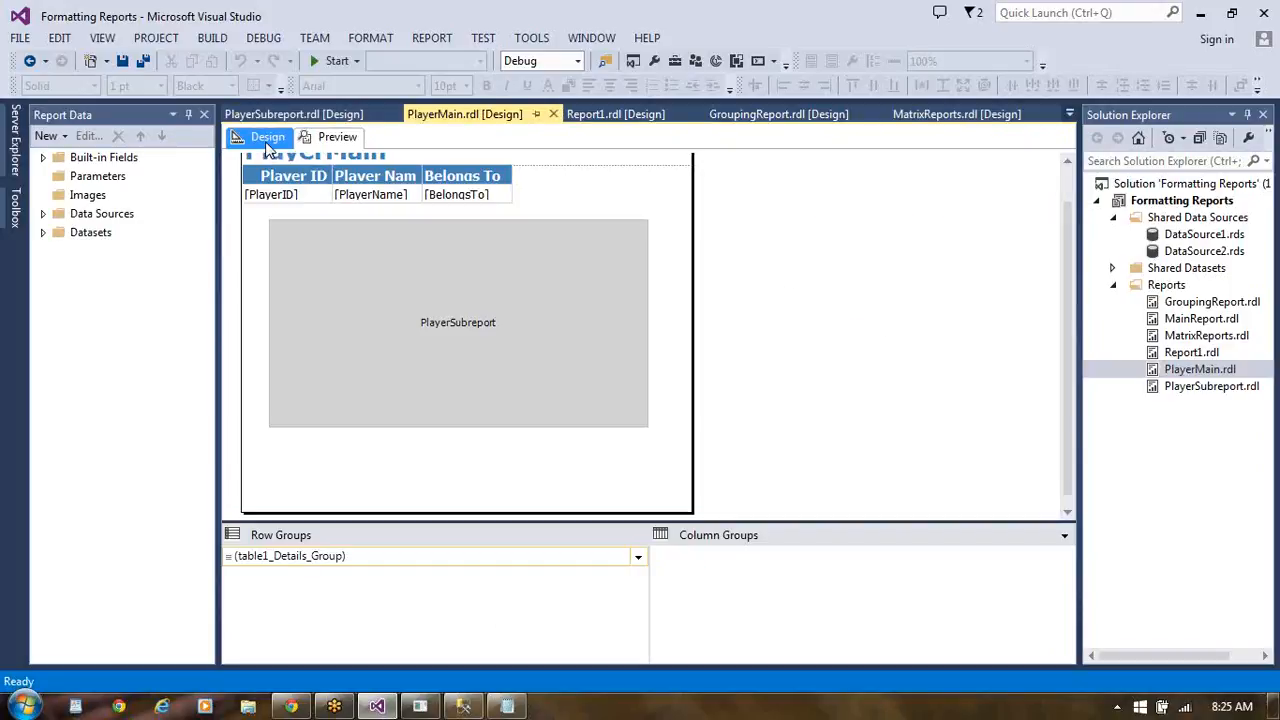
left_click(340, 139)
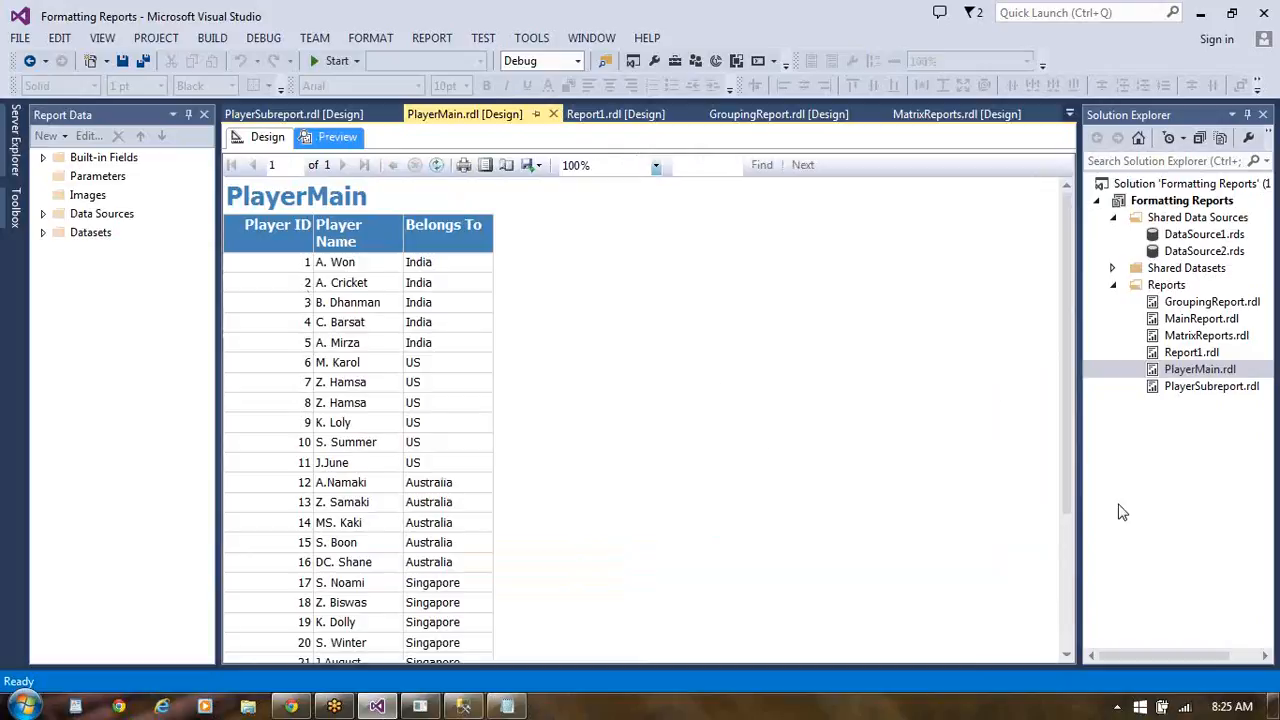
left_click(1070, 606)
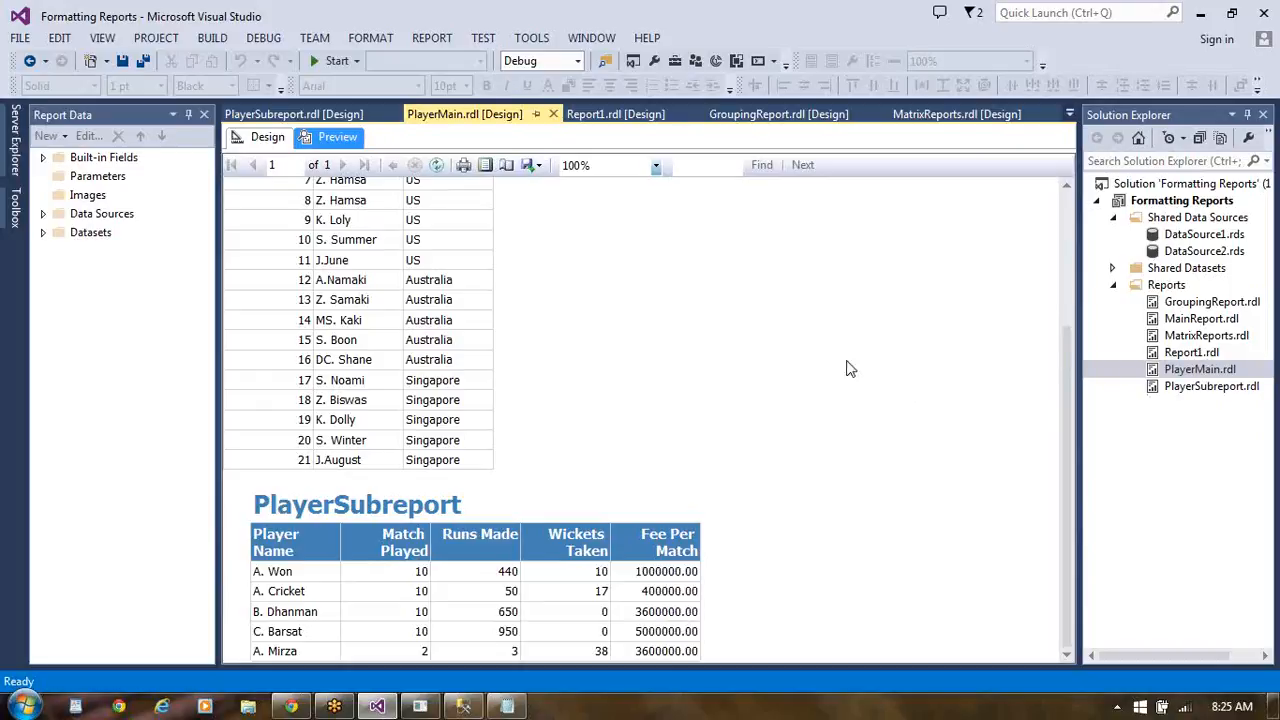
- Return PlayerMain to design view, expand its data sources and datasets, and check the properties of DataSource2
left_click(42, 238)
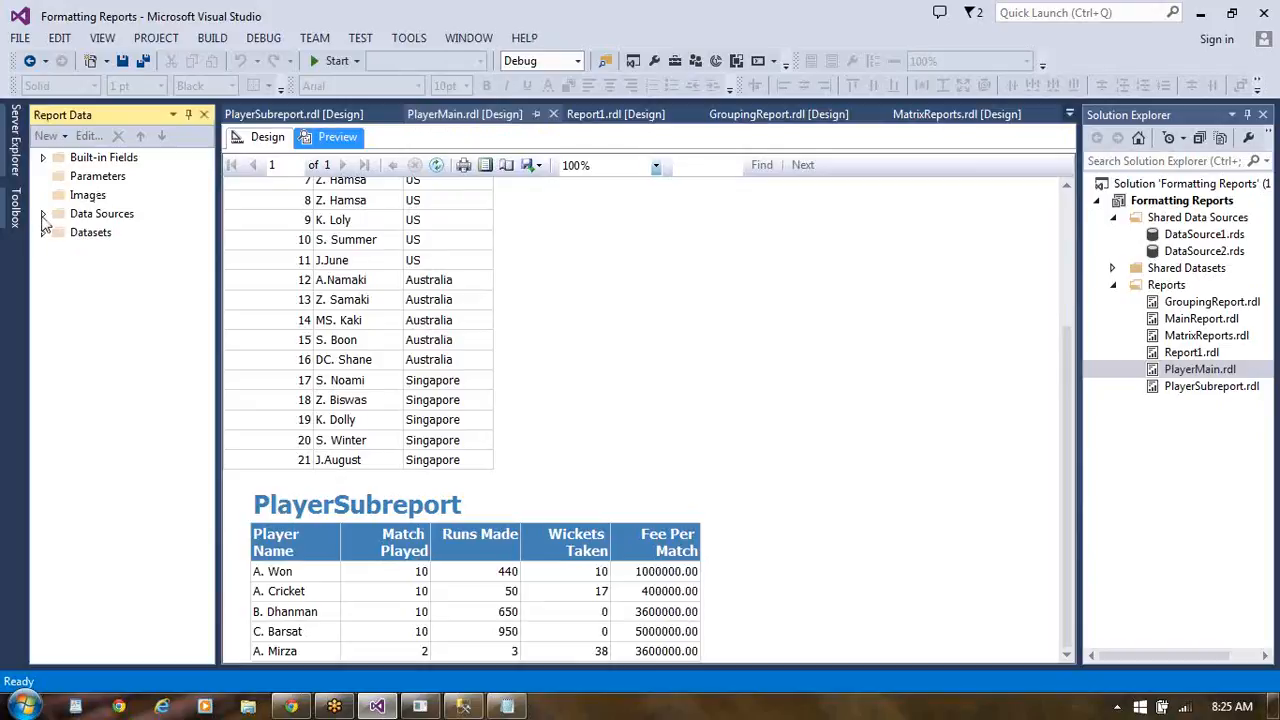
left_click(263, 138)
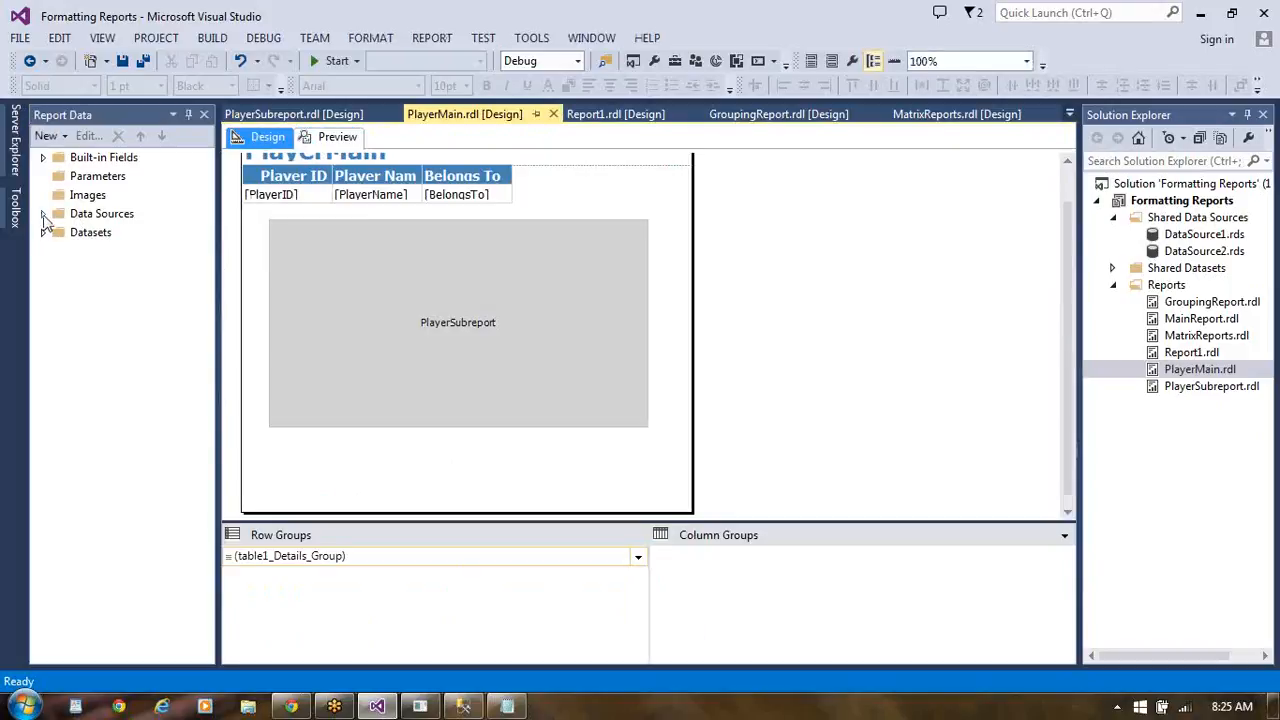
left_click(44, 215)
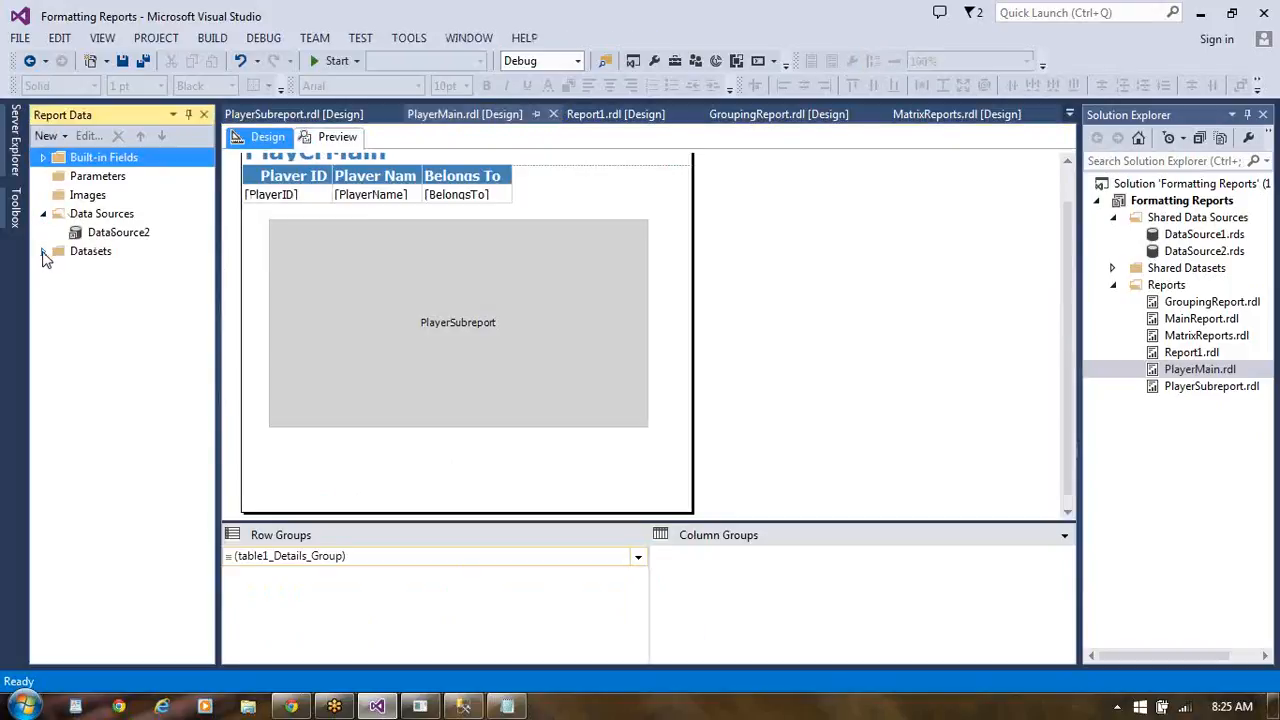
left_click(44, 252)
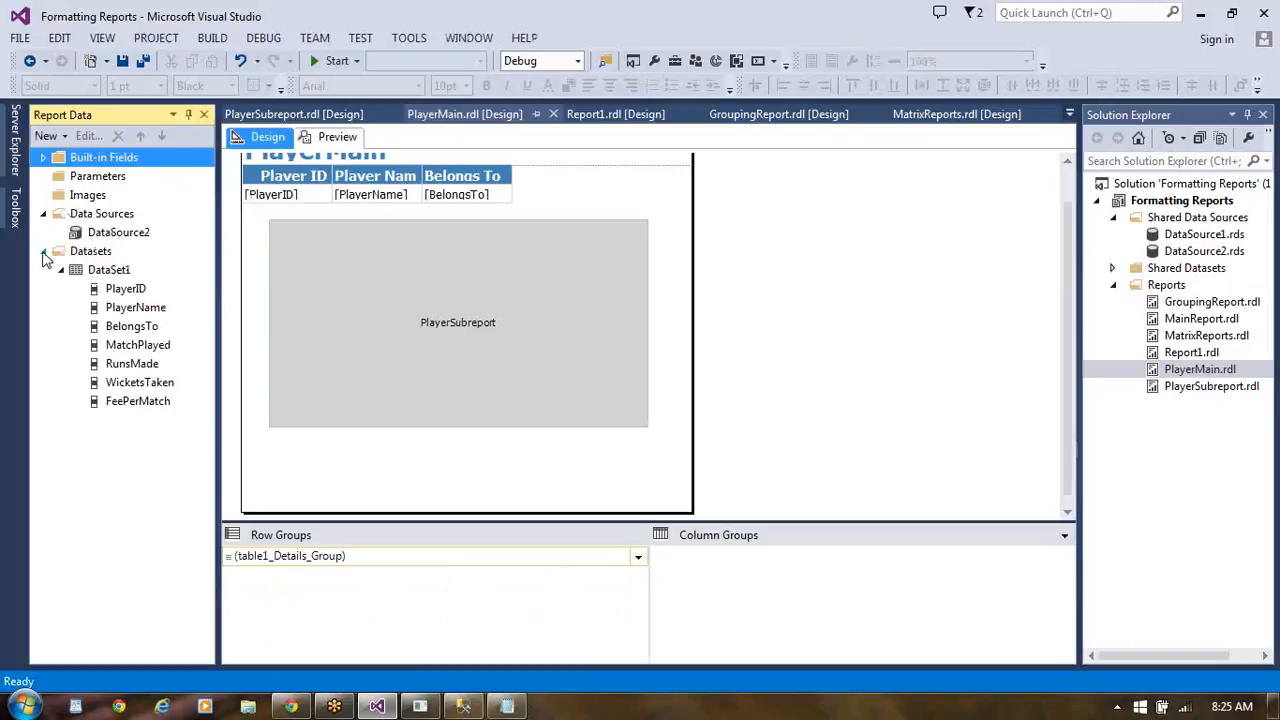
left_click(118, 233)
double_click(119, 234)
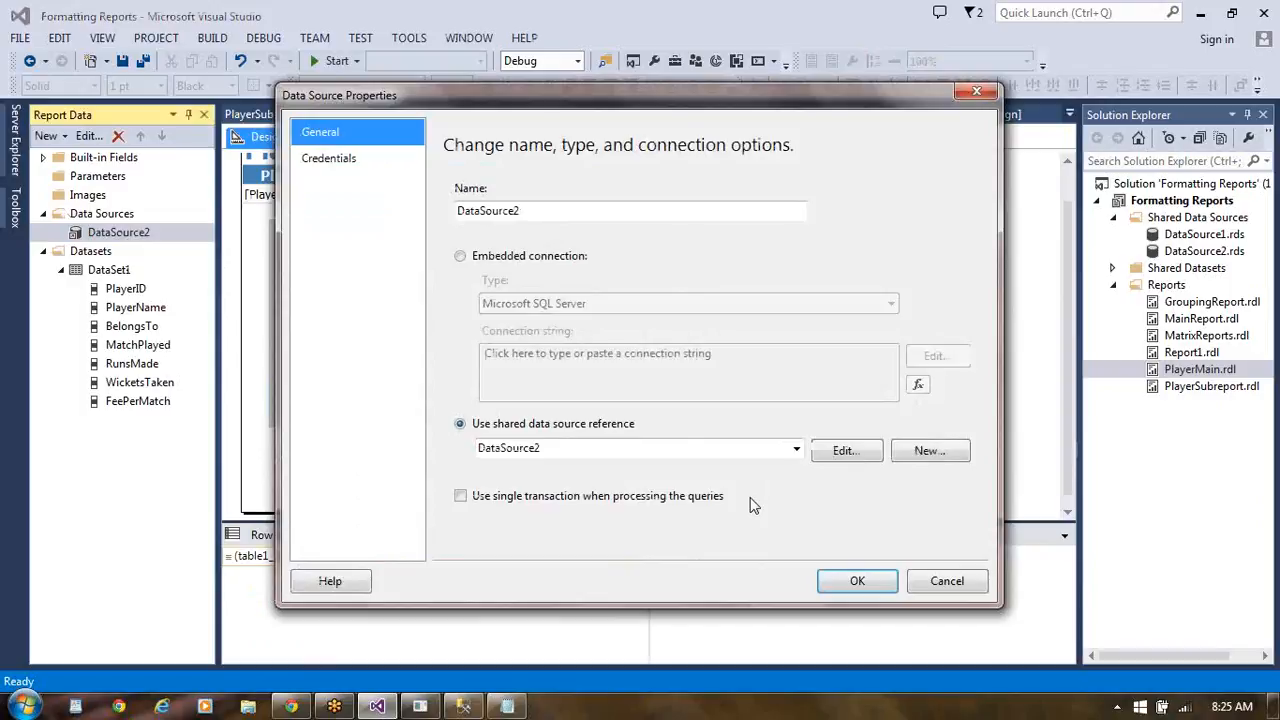
left_click(862, 583)
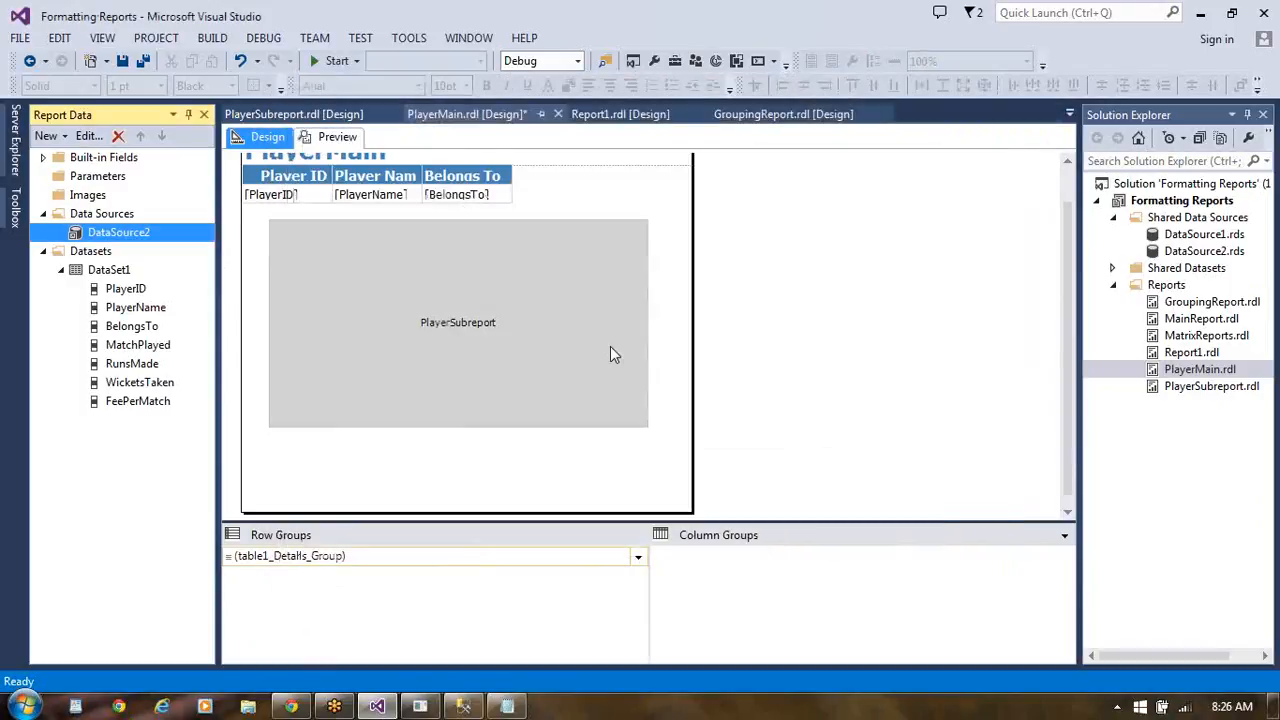
double_click(113, 272)
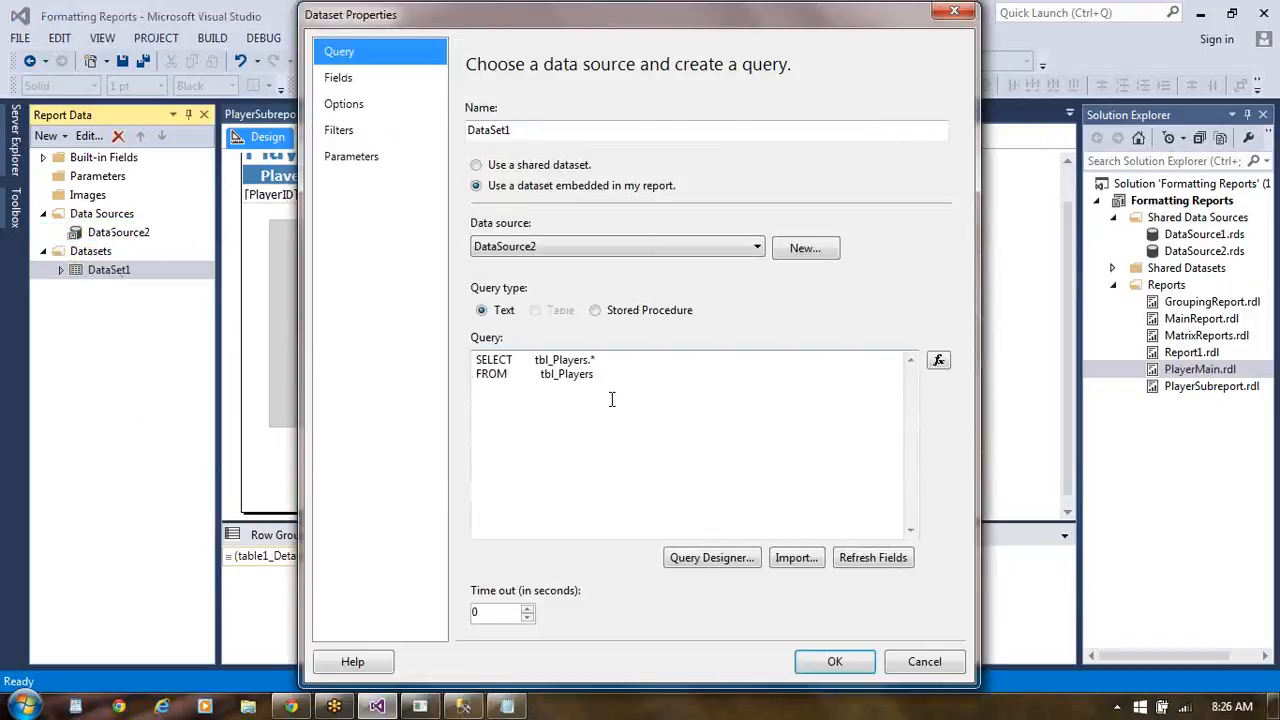
left_click(616, 374)
type("wh")
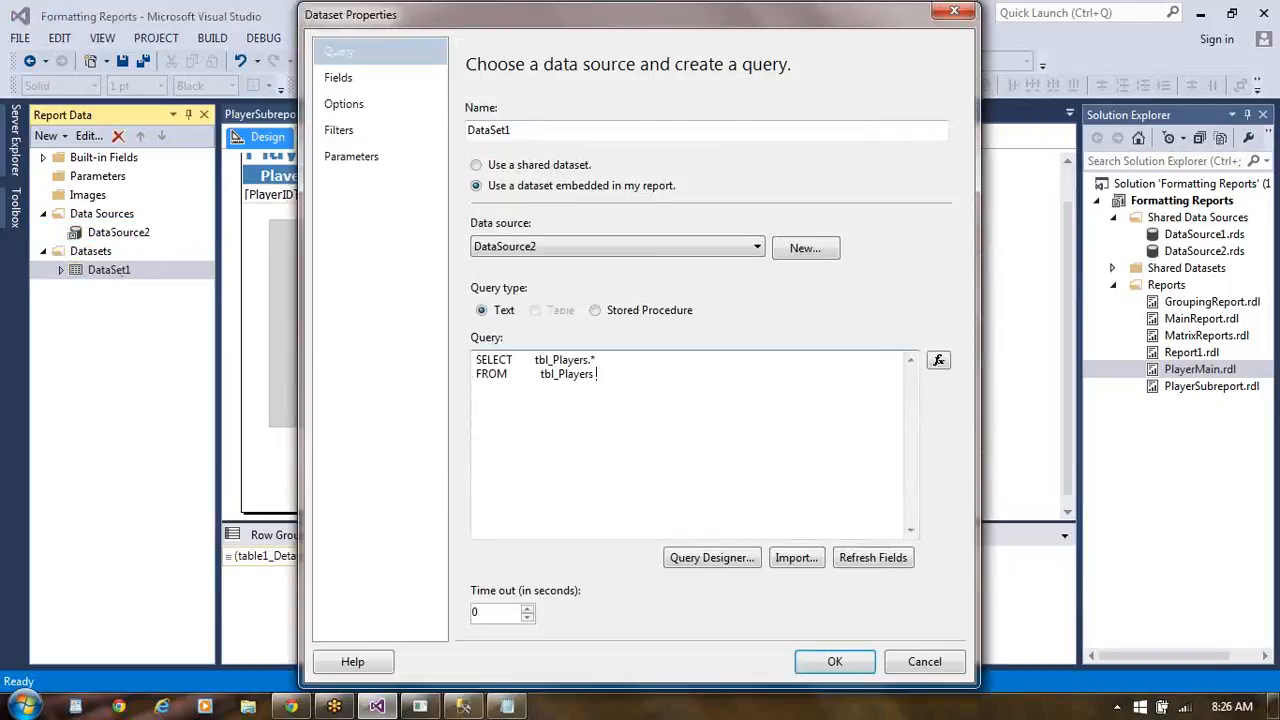
type("ere b")
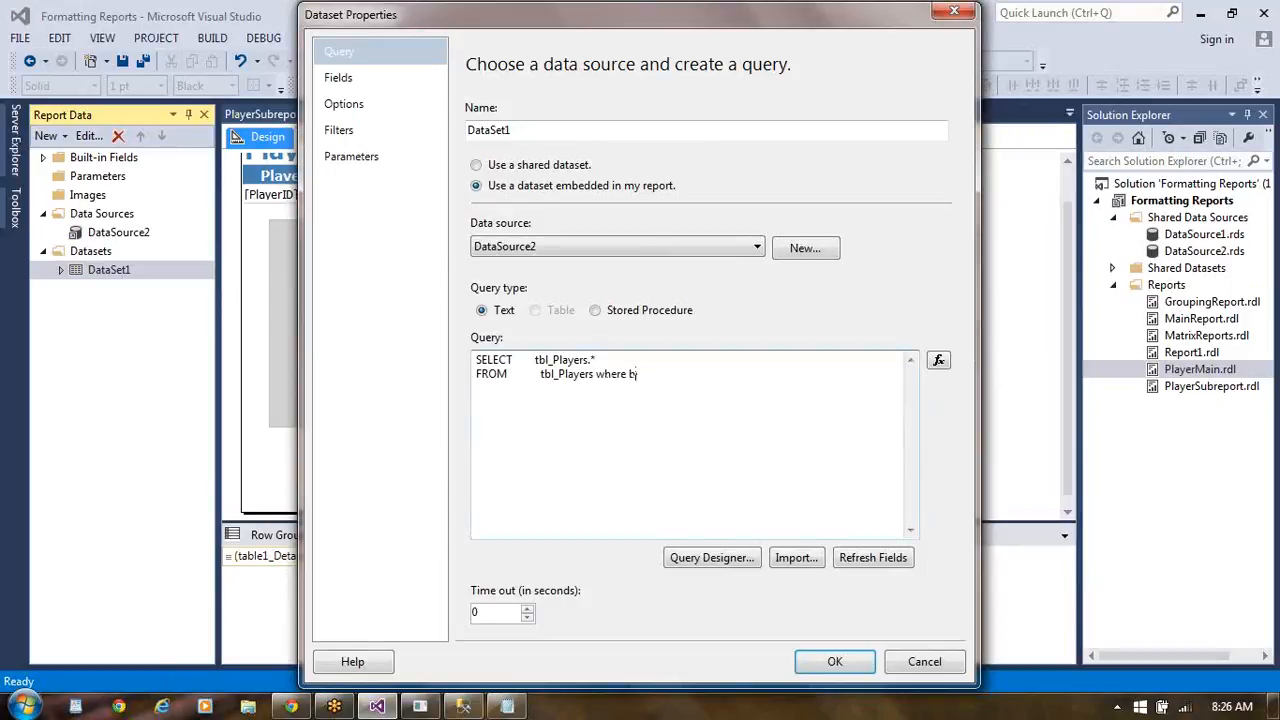
type("elongsto=@Country")
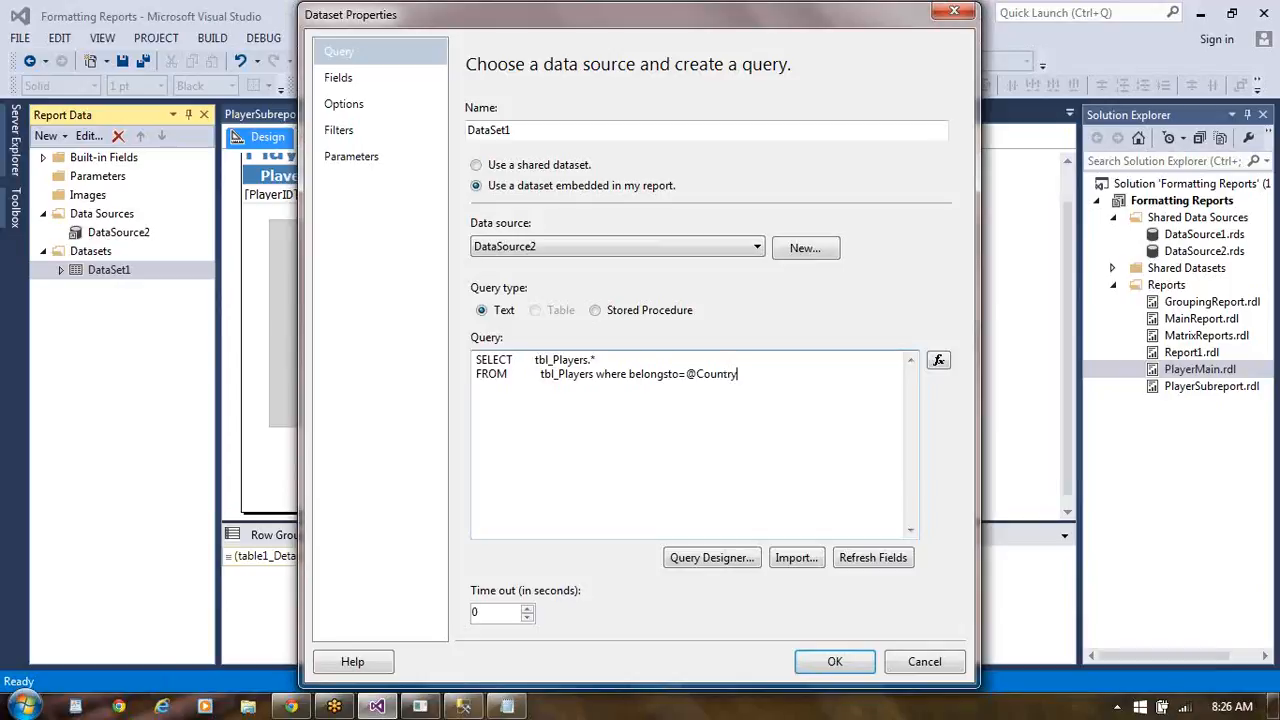
type("Code")
key("BackSpace")
key("BackSpace")
key("BackSpace")
key("BackSpace")
type("Name")
left_click(843, 665)
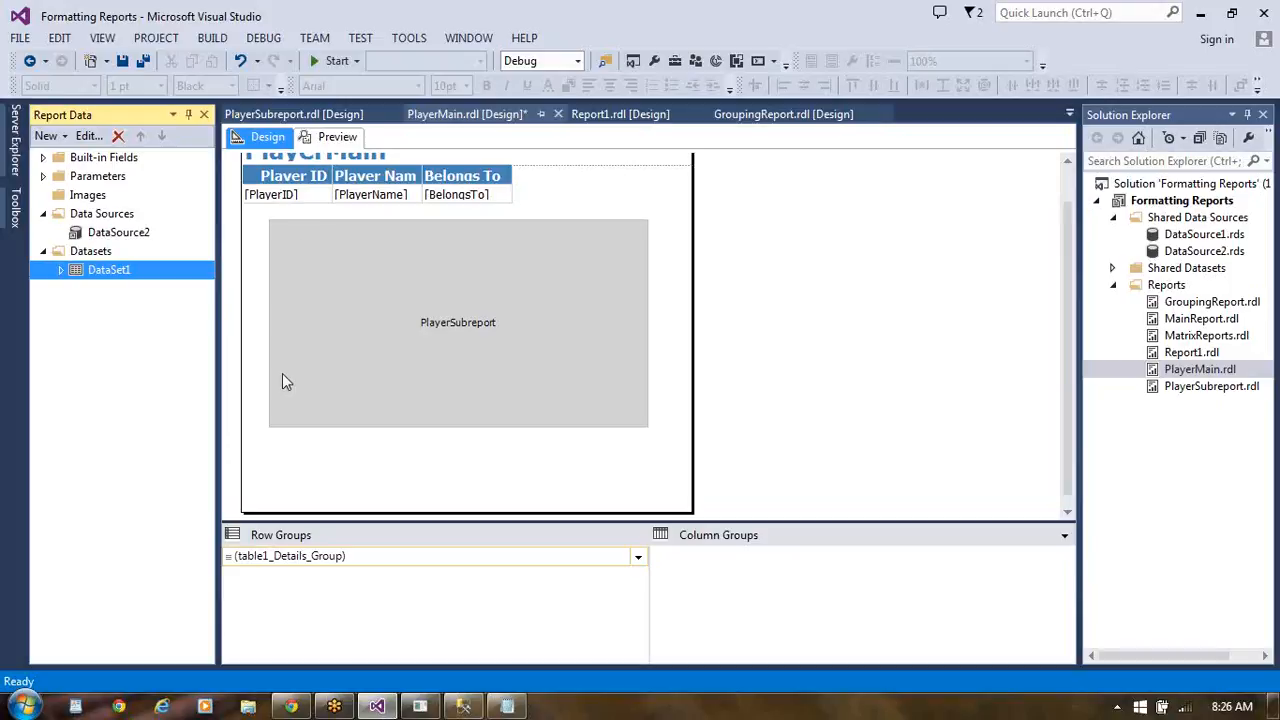
- Save the PlayerMain report and preview it with Country Name set to India
key("ctrl+s")
left_click(337, 137)
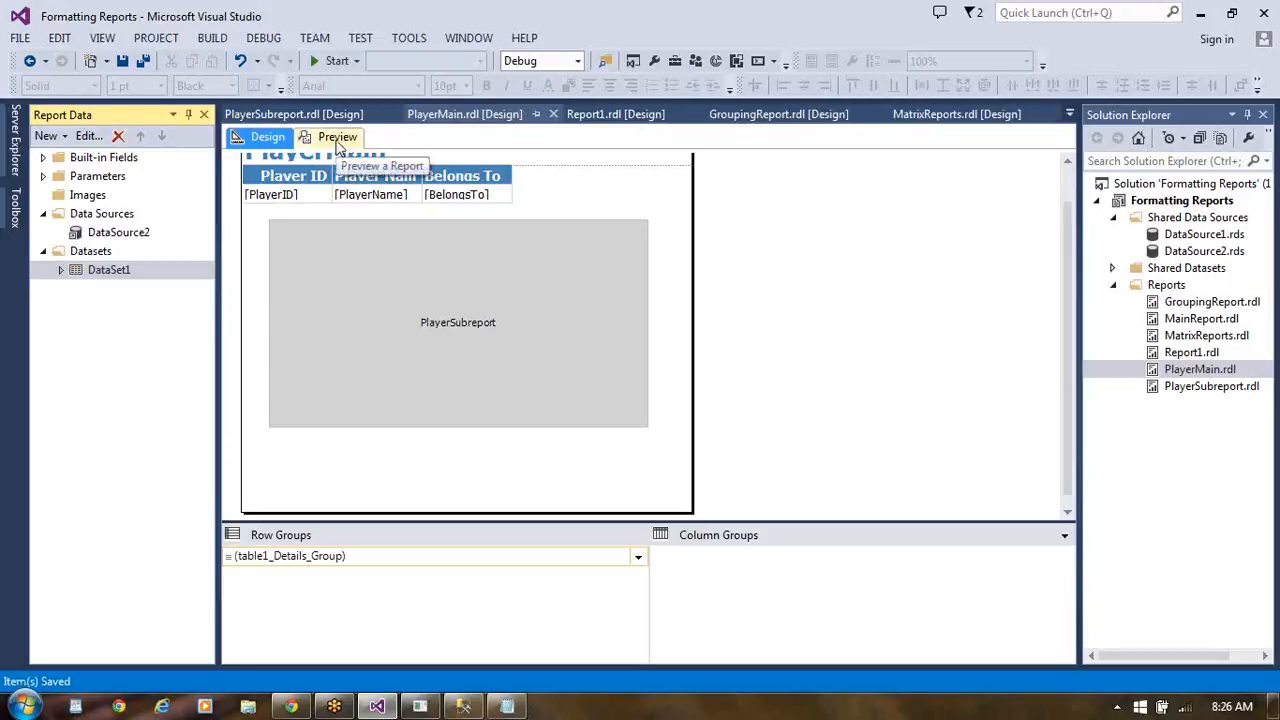
left_click(337, 140)
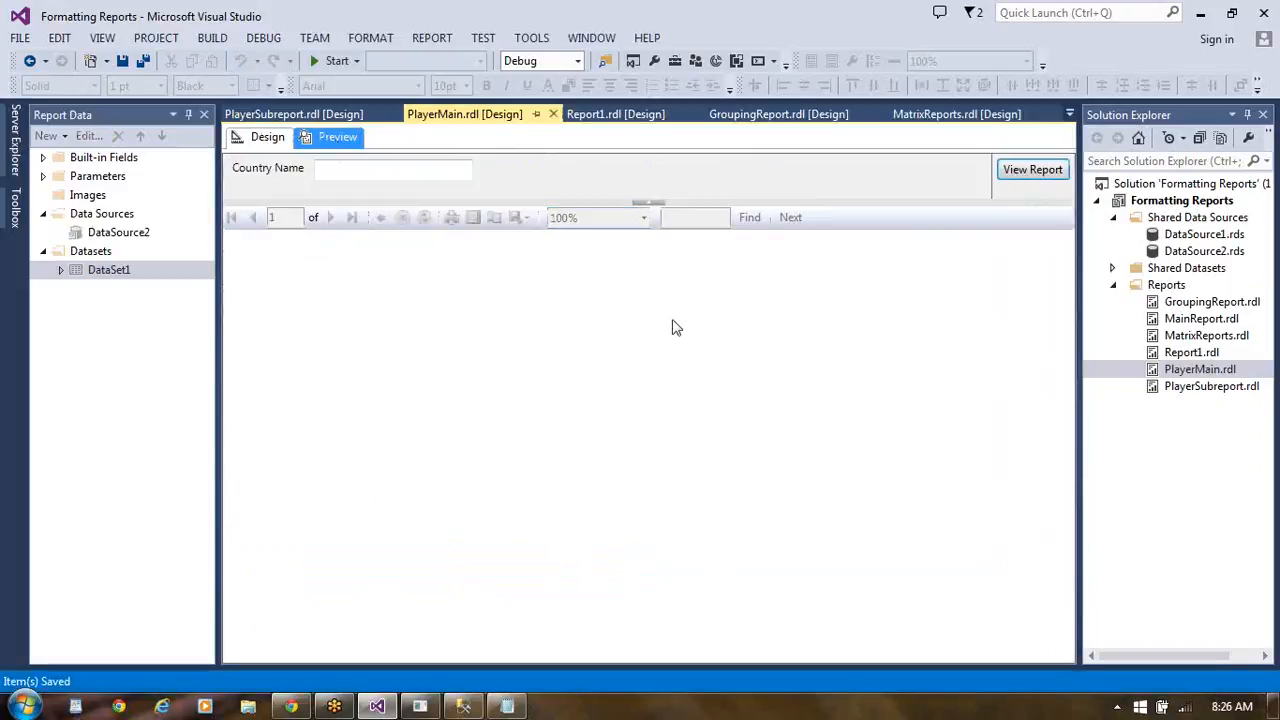
left_click(384, 171)
type("India")
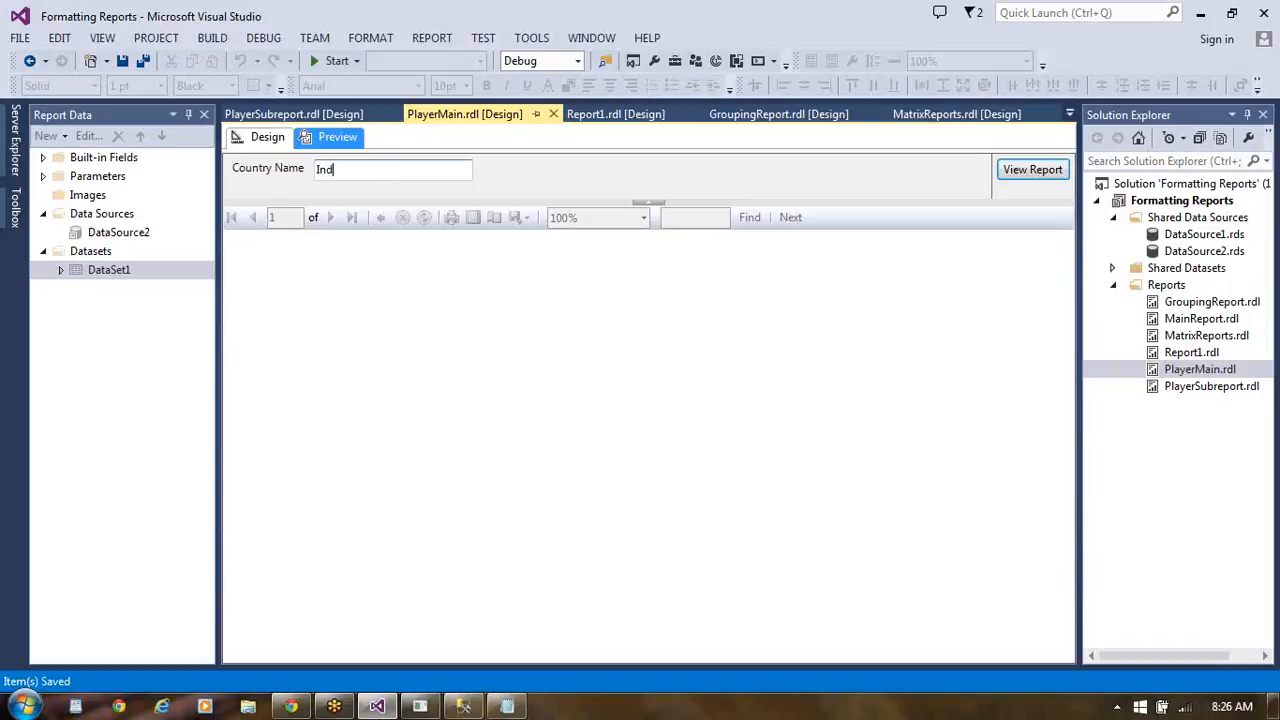
left_click(1034, 172)
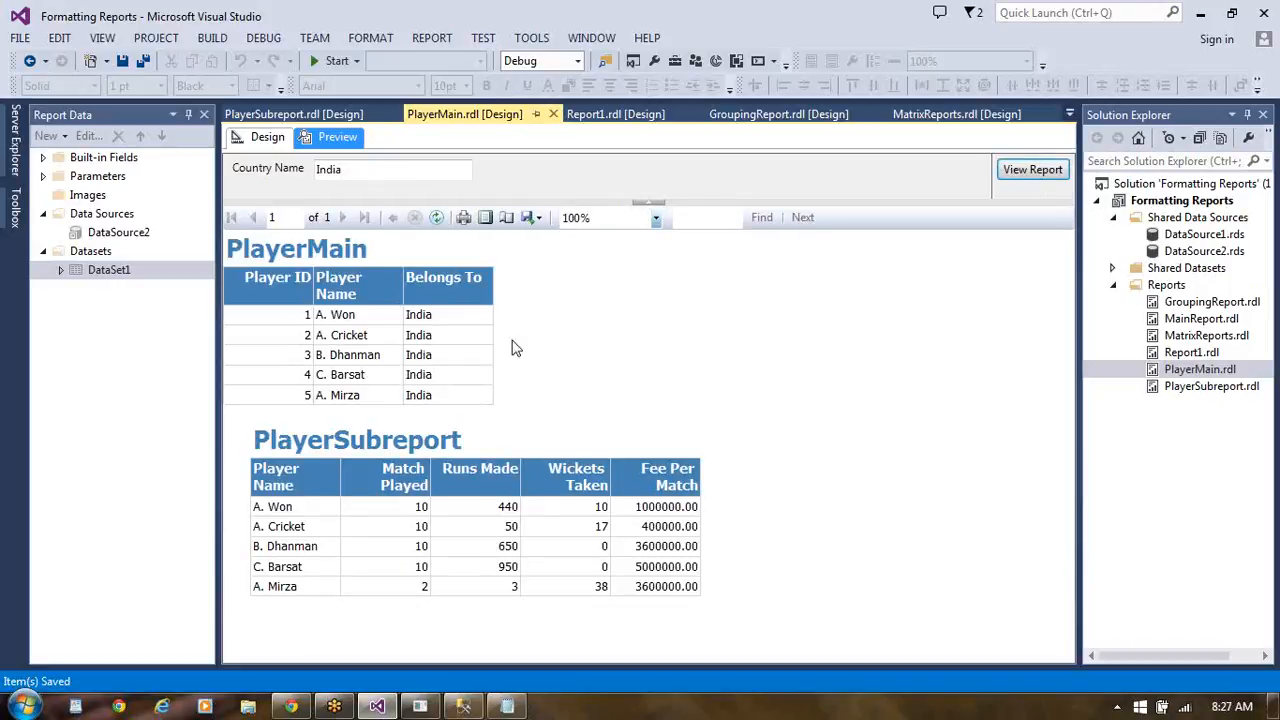
- Rerun the PlayerMain preview with Country Name set to US
left_click(351, 168)
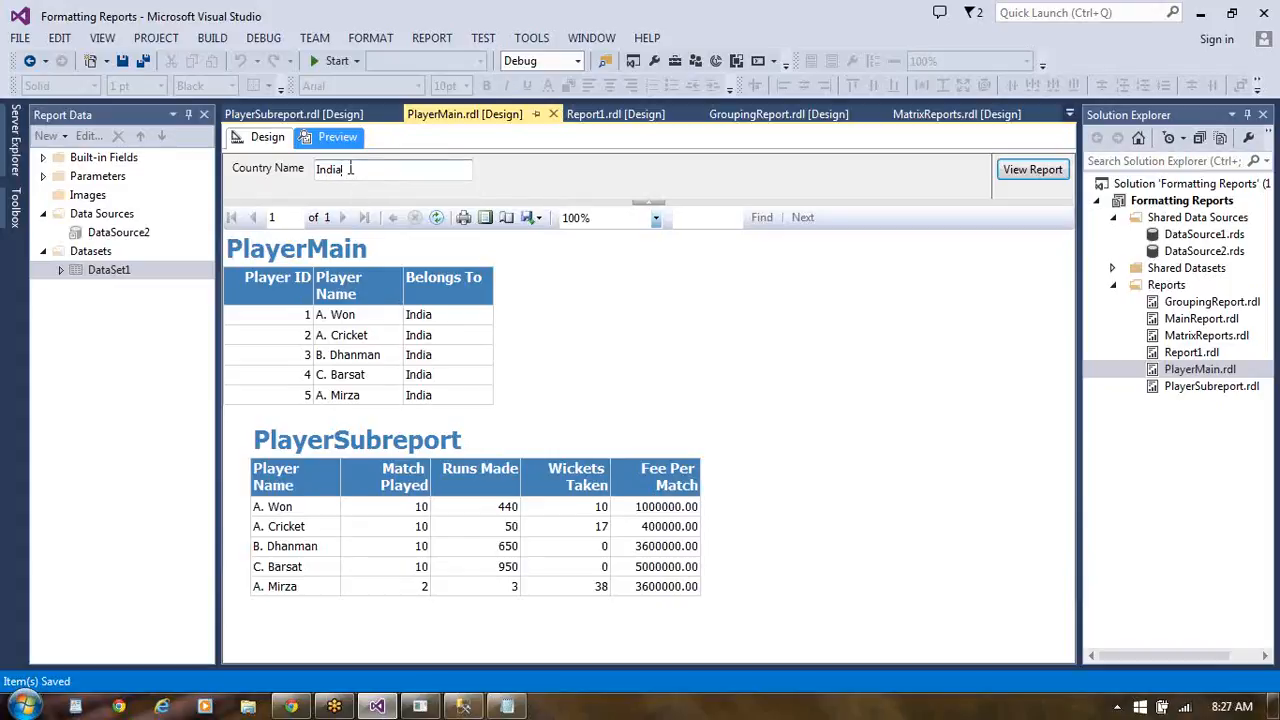
key("BackSpace")
key("BackSpace")
key("BackSpace")
key("BackSpace")
key("BackSpace")
type("US")
left_click(1024, 177)
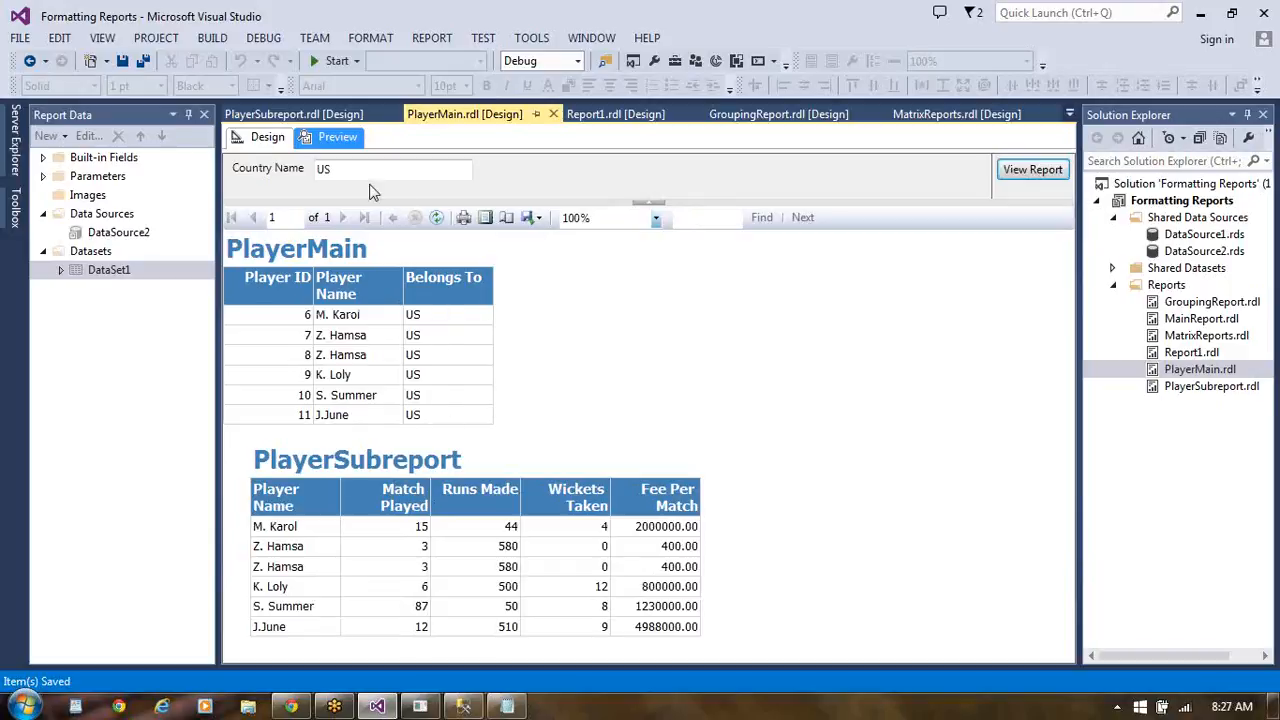
- Check the BelongsTo countries in the tbl_Players query results in SQL Server Management Studio, and return to the report preview in Visual Studio
left_click(463, 706)
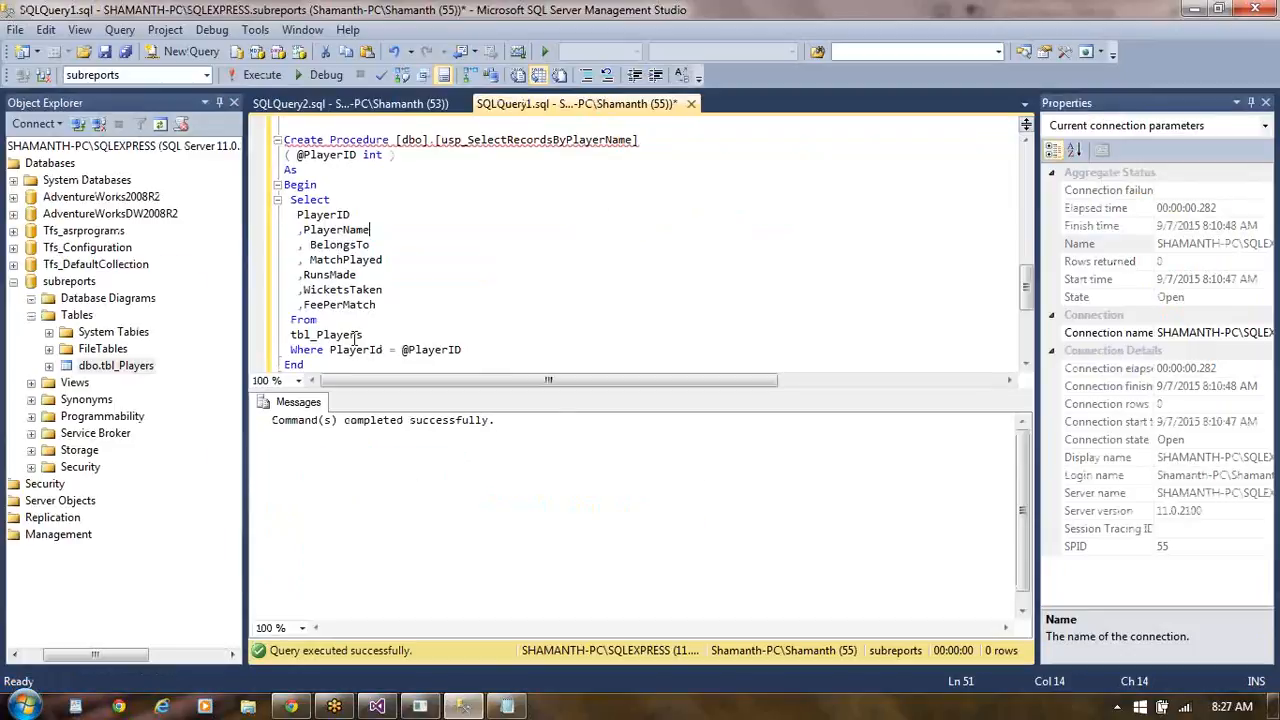
left_click(401, 106)
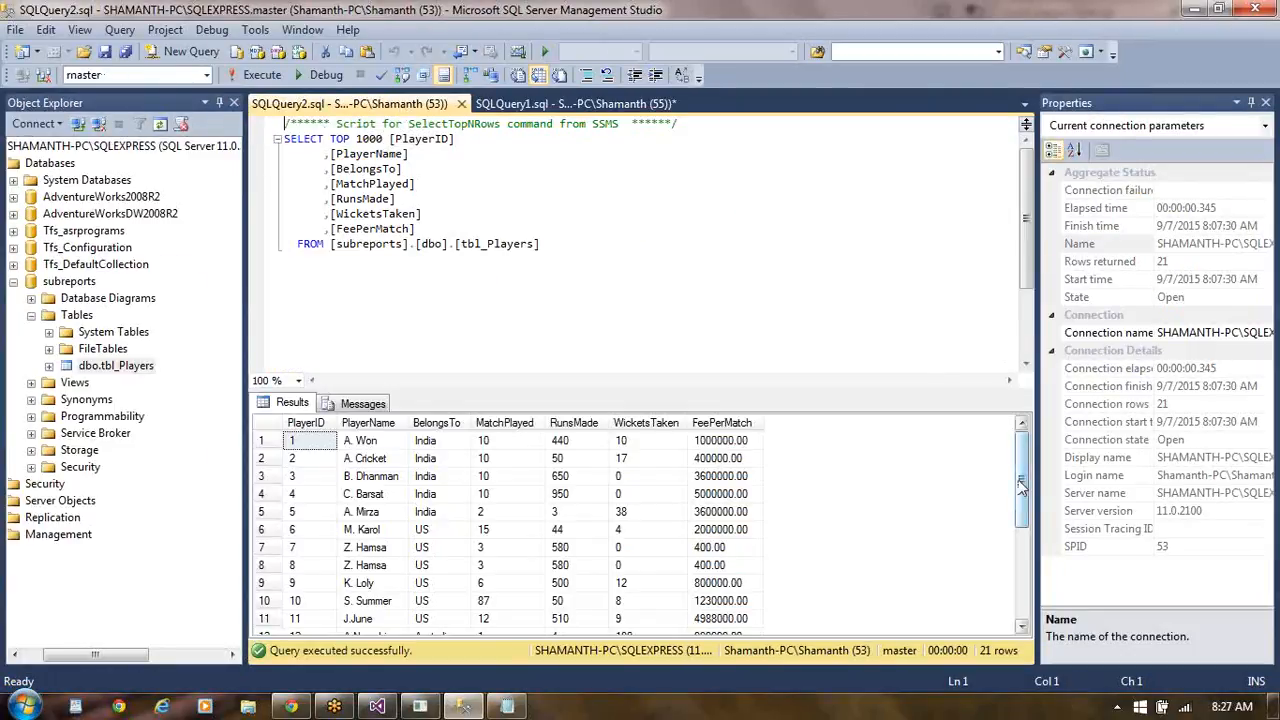
left_click_drag(1021, 484, 1010, 588)
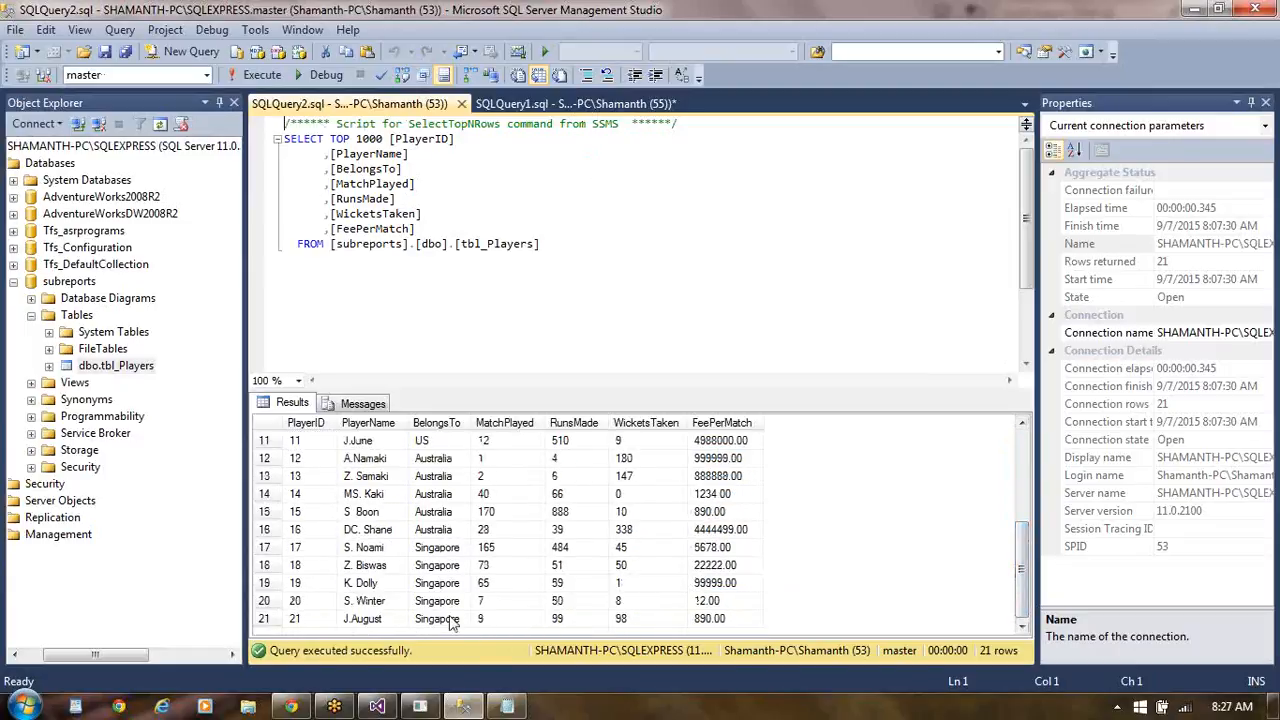
left_click(377, 706)
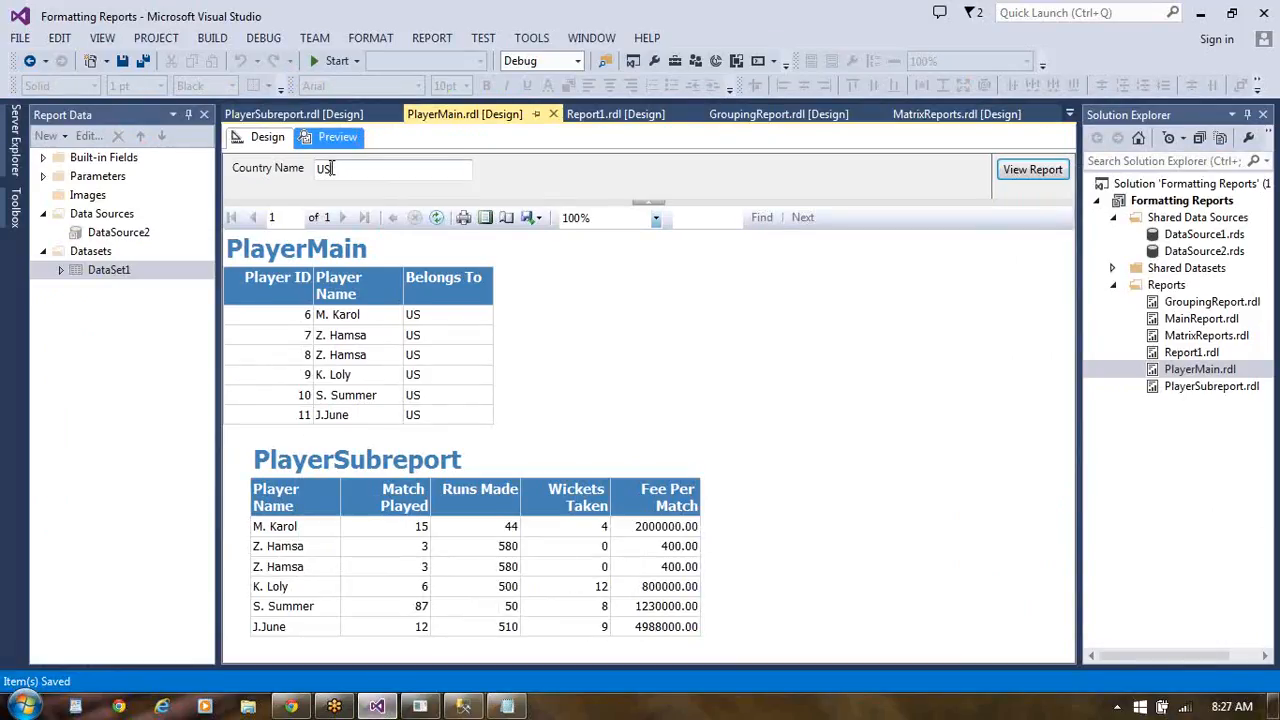
- Rerun the PlayerMain preview with Country Name set to Australia
key("BackSpace")
key("BackSpace")
type("Australia")
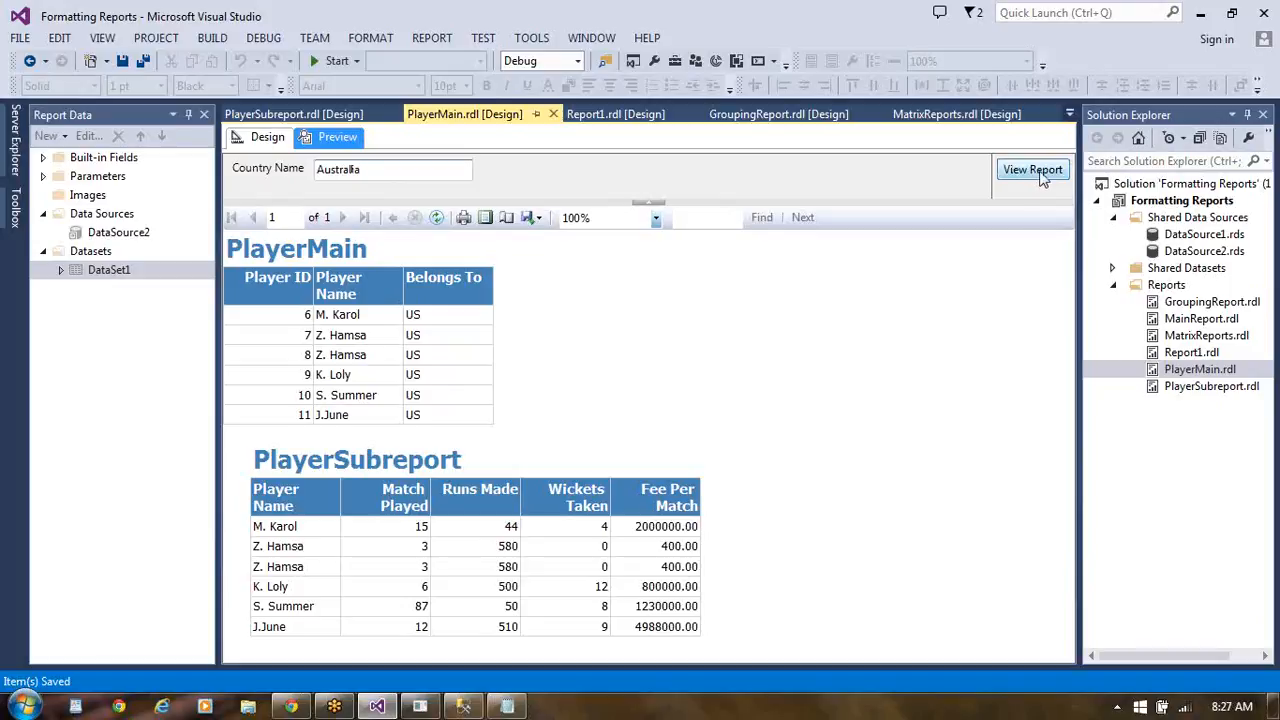
left_click(1033, 170)
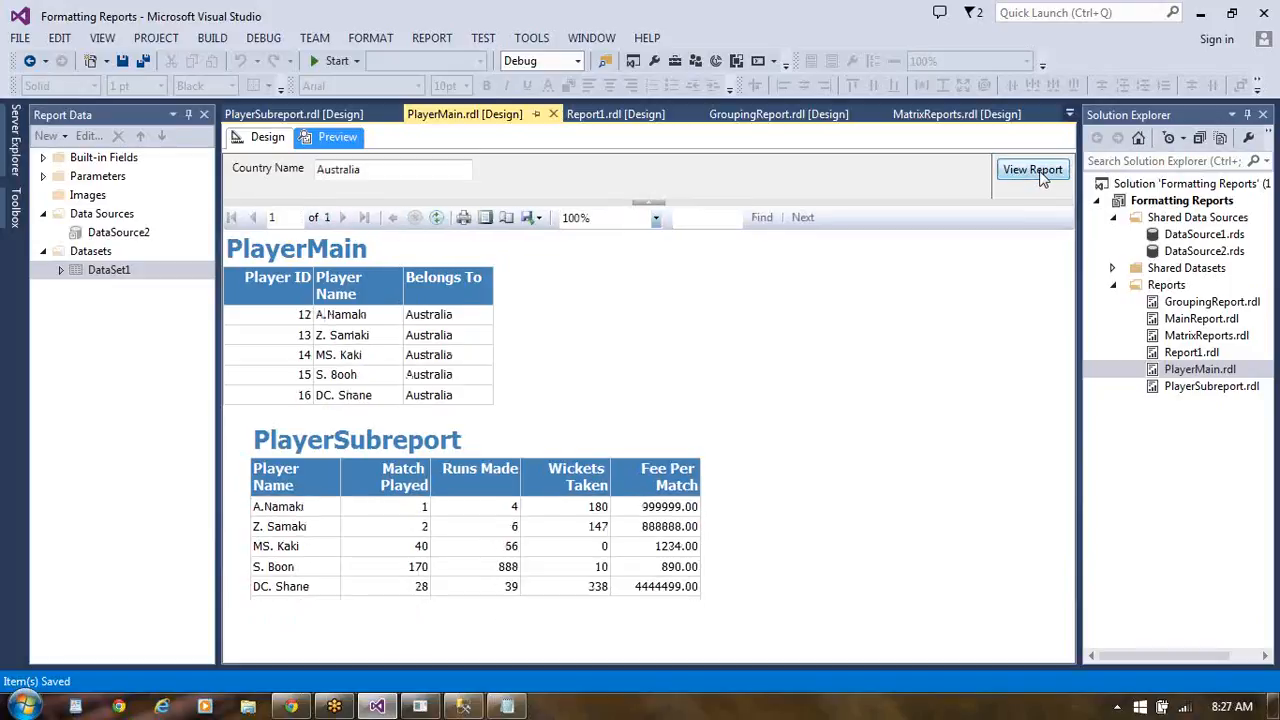
- Rerun the PlayerMain preview with Country Name set to Singapore
left_click(376, 171)
key("BackSpace")
key("BackSpace")
key("BackSpace")
key("BackSpace")
key("BackSpace")
key("BackSpace")
key("BackSpace")
key("BackSpace")
key("BackSpace")
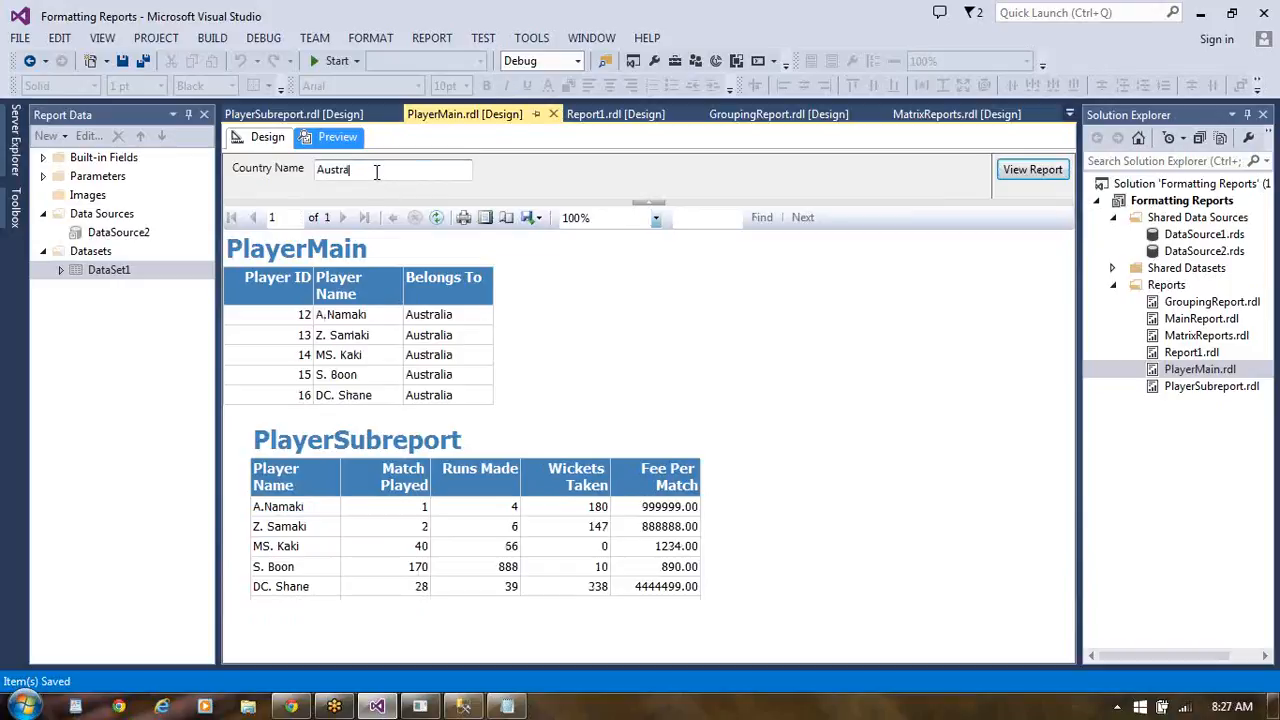
type("Singa")
type("pore")
left_click(1036, 172)
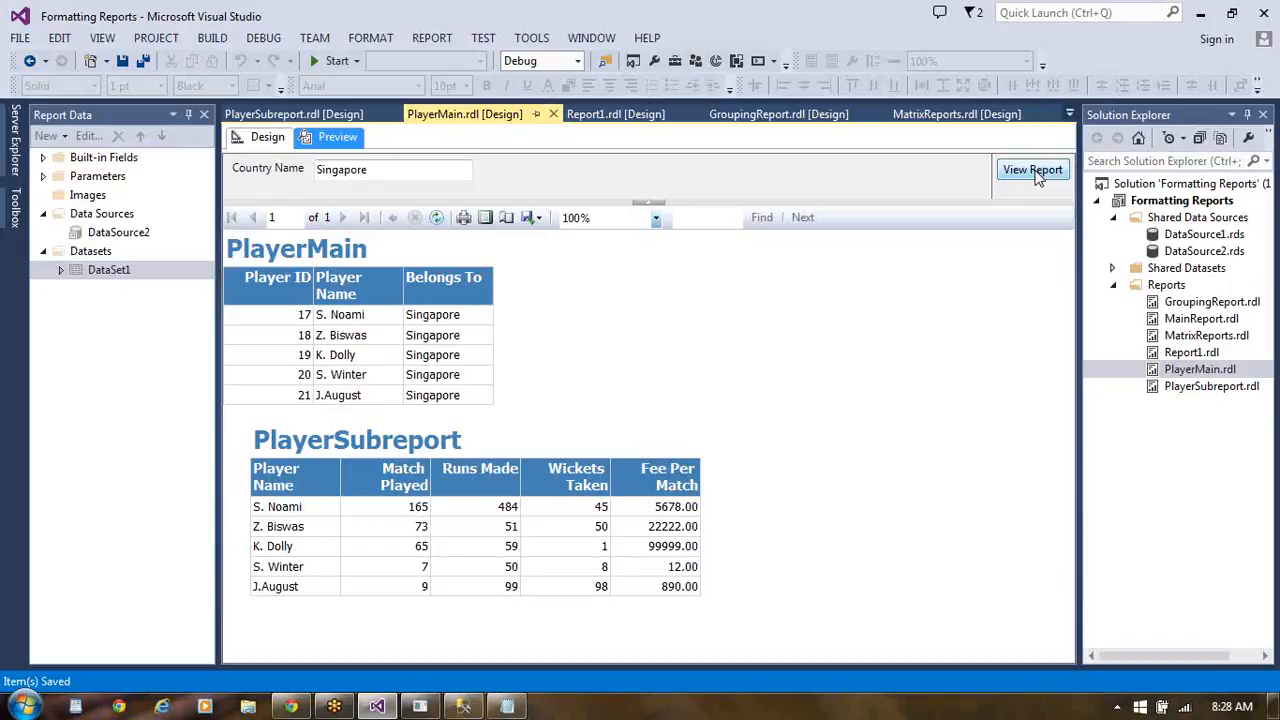
left_click(1035, 172)
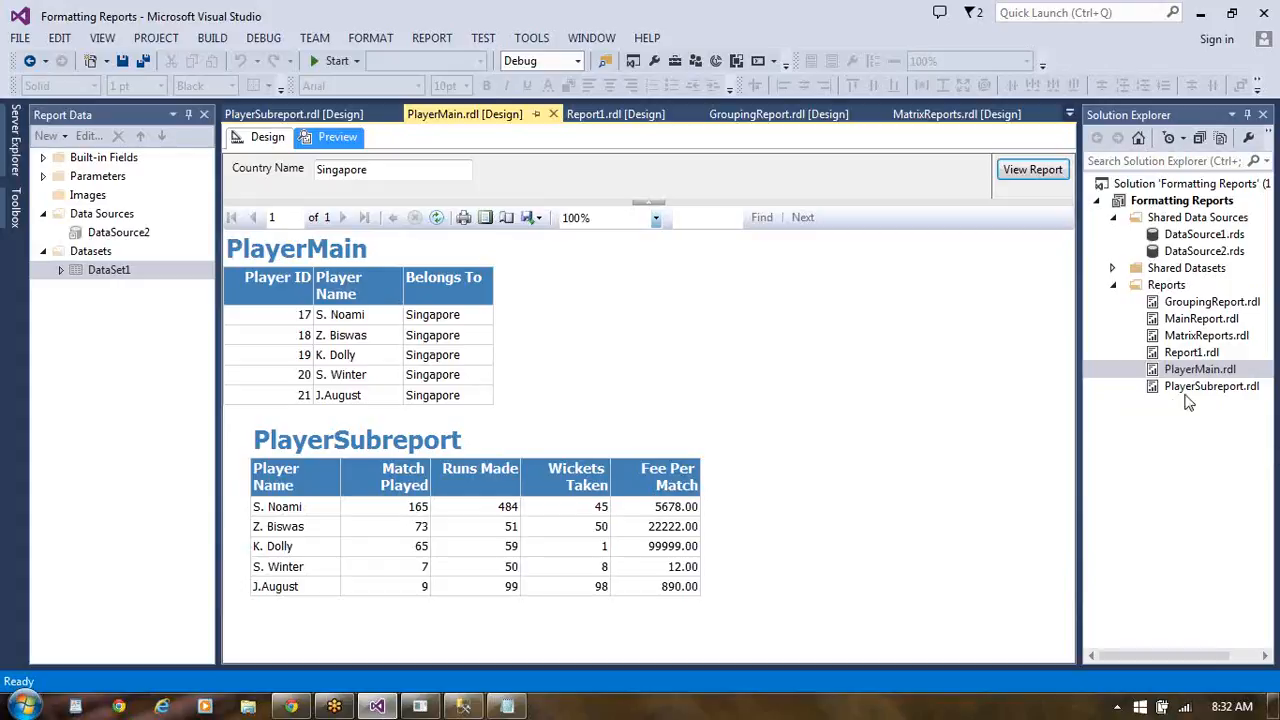
- Add a new empty report named DrillDownReport to the Reports folder of the Formatting Reports project
left_click(1176, 289)
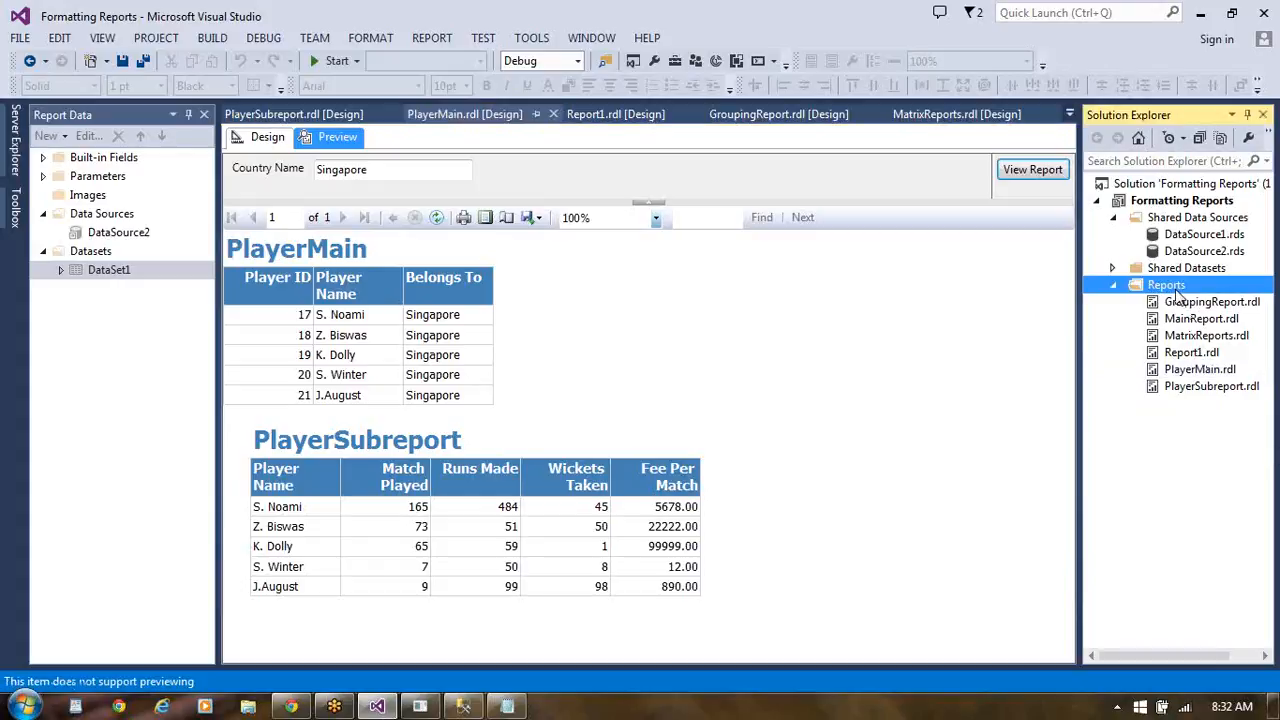
right_click(1176, 289)
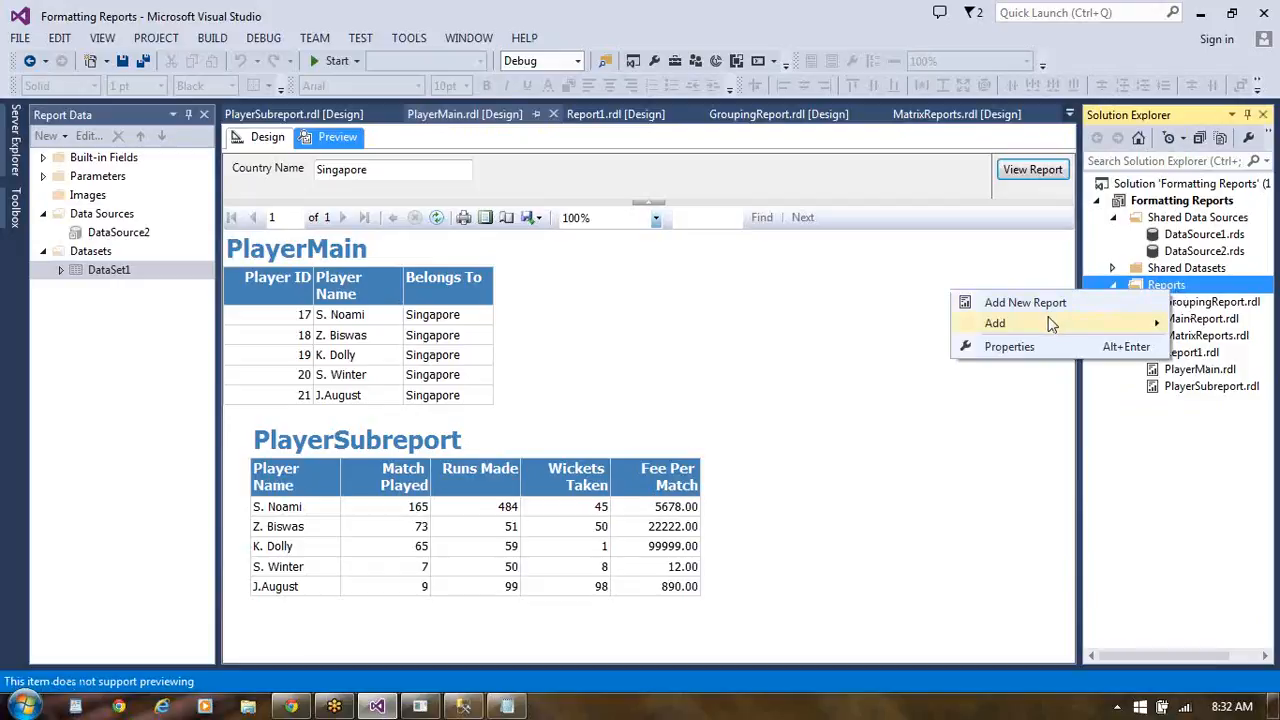
mouse_move(1052, 326)
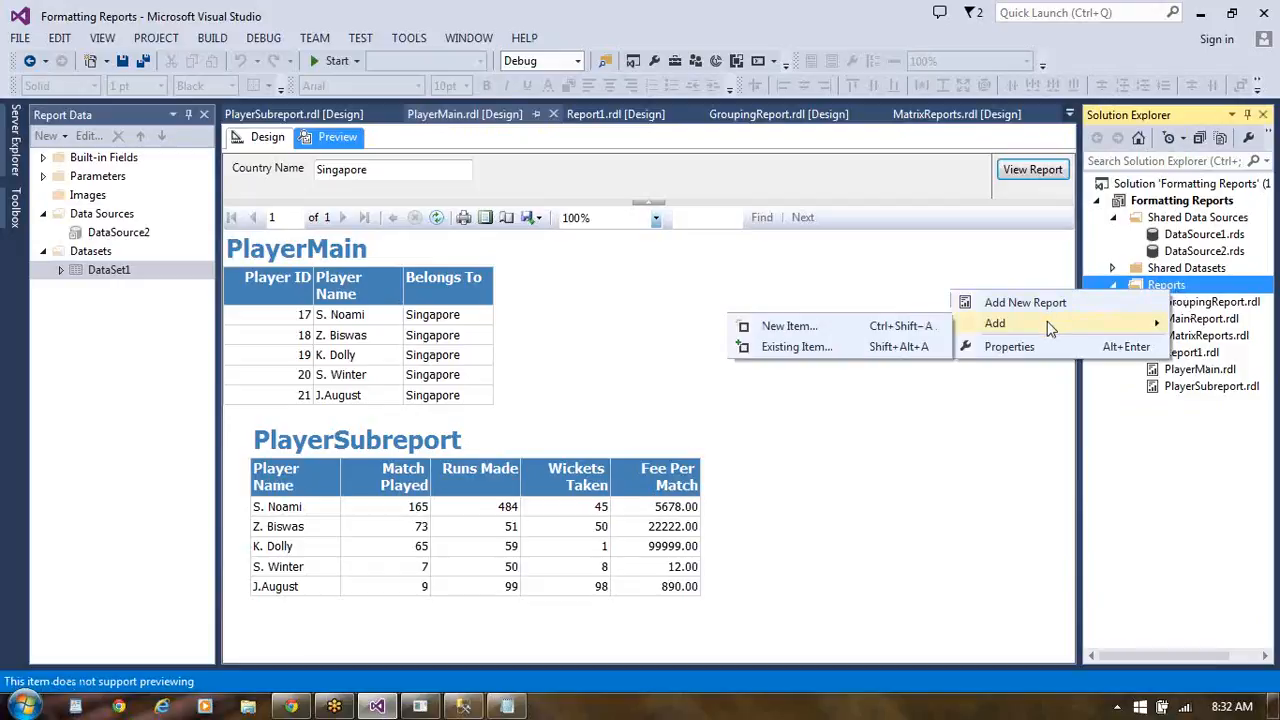
left_click(860, 330)
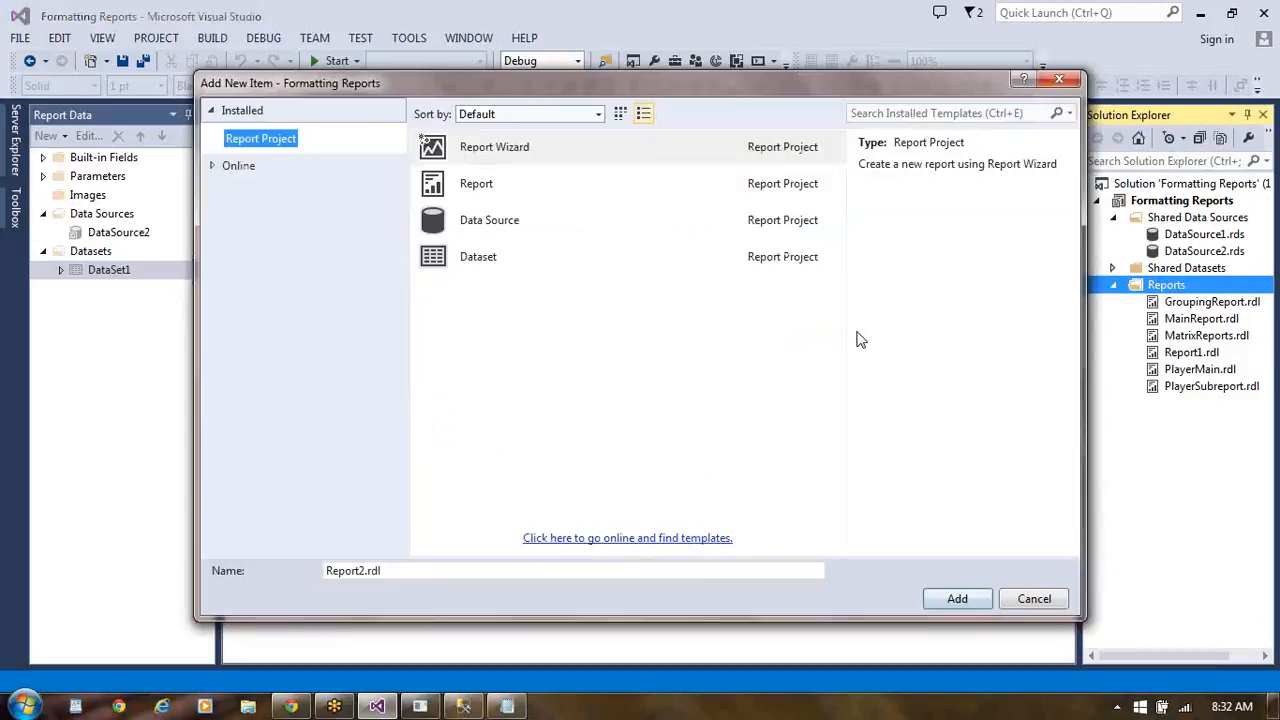
left_click(497, 196)
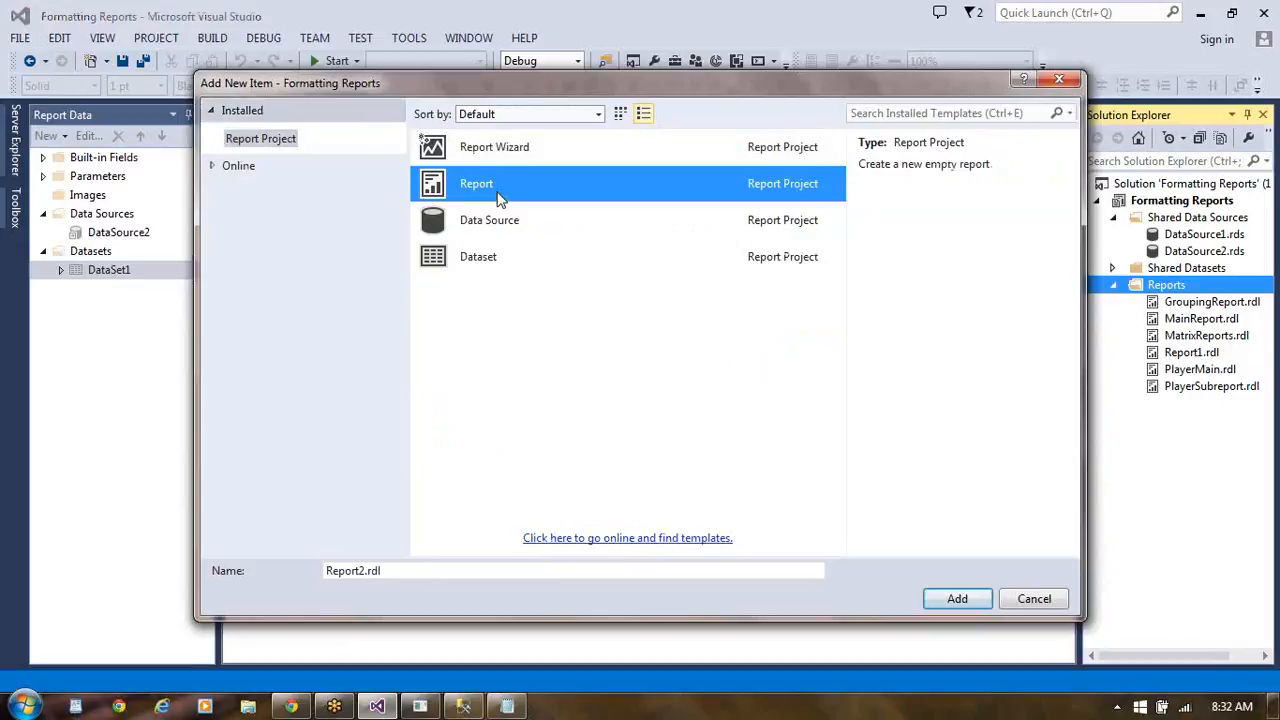
left_click(398, 569)
key("BackSpace")
key("BackSpace")
key("BackSpace")
key("BackSpace")
key("BackSpace")
key("BackSpace")
key("BackSpace")
key("BackSpace")
key("BackSpace")
key("BackSpace")
key("BackSpace")
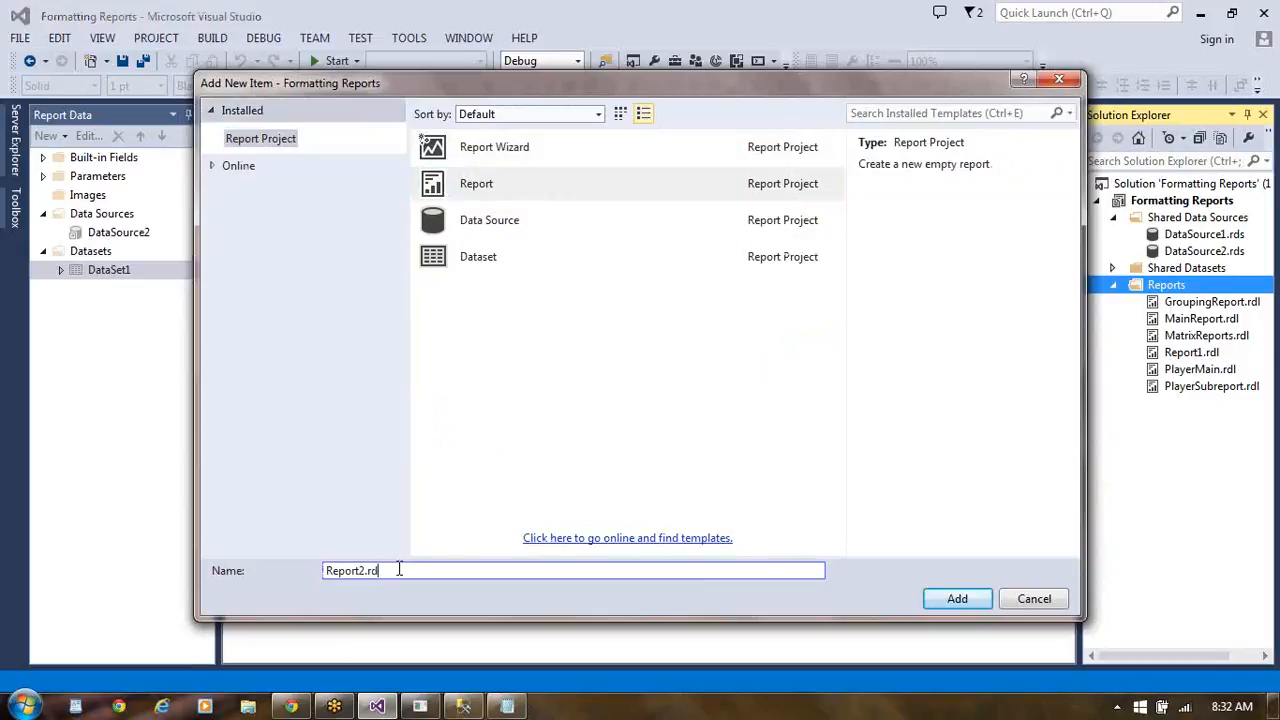
type("DrillDownReports")
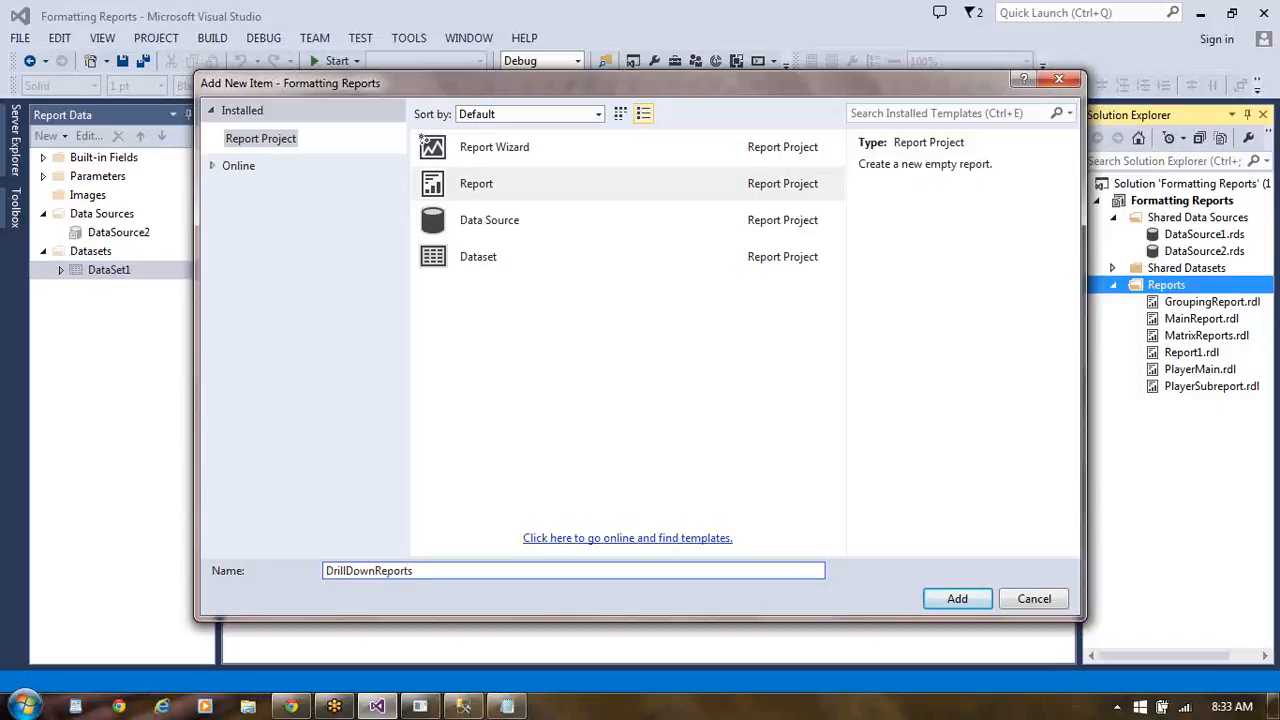
key("BackSpace")
left_click(957, 600)
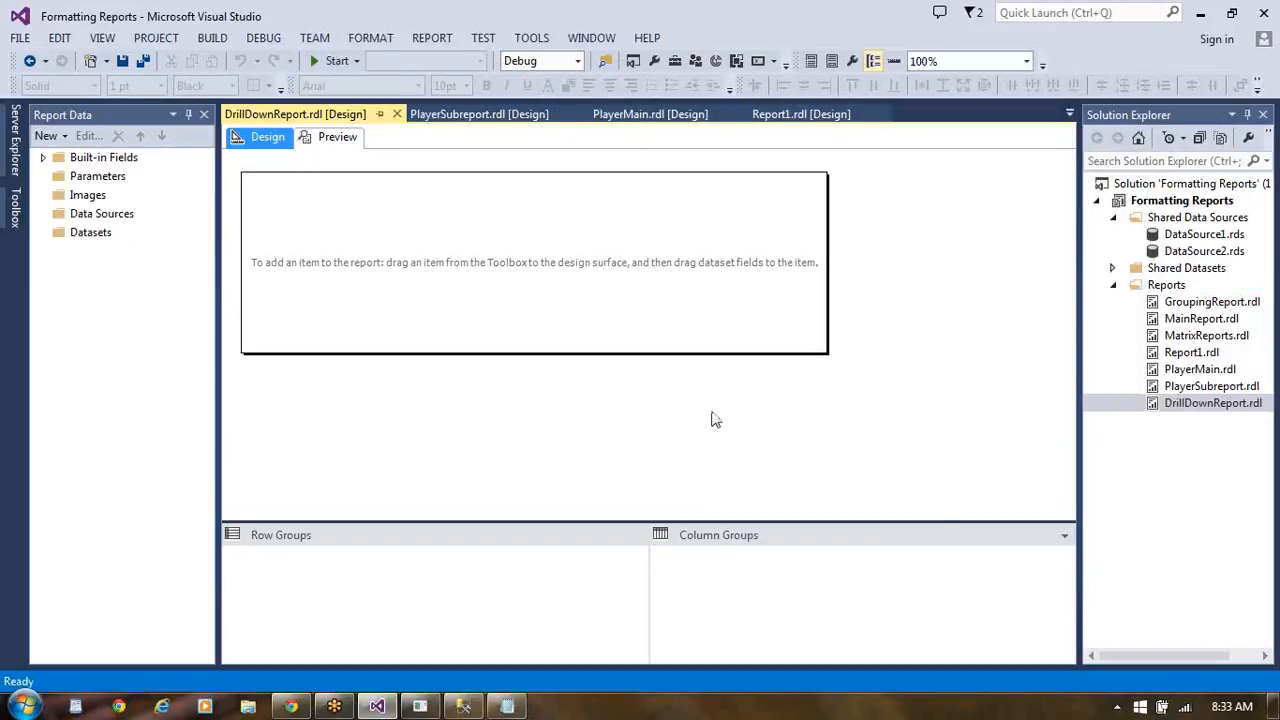
- Start a new dataset in DrillDownReport and choose to use a dataset embedded in the report
left_click(92, 238)
right_click(95, 239)
left_click(150, 250)
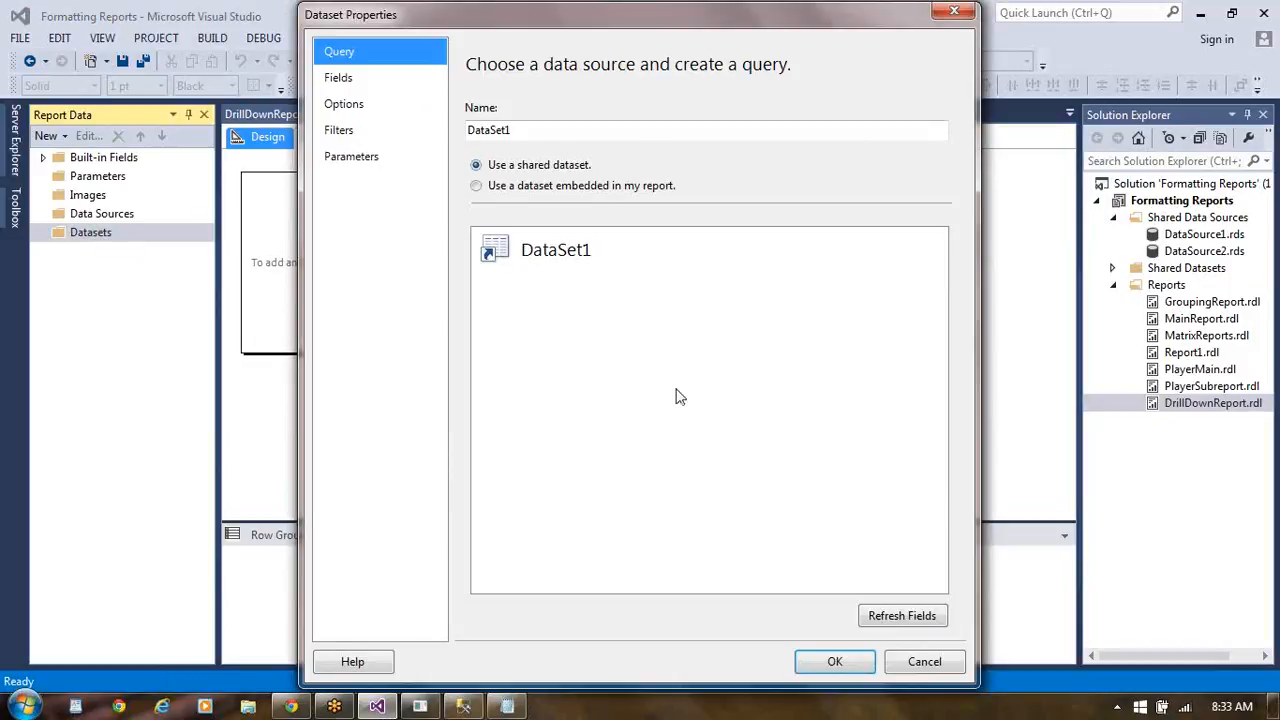
left_click(543, 260)
left_click(477, 186)
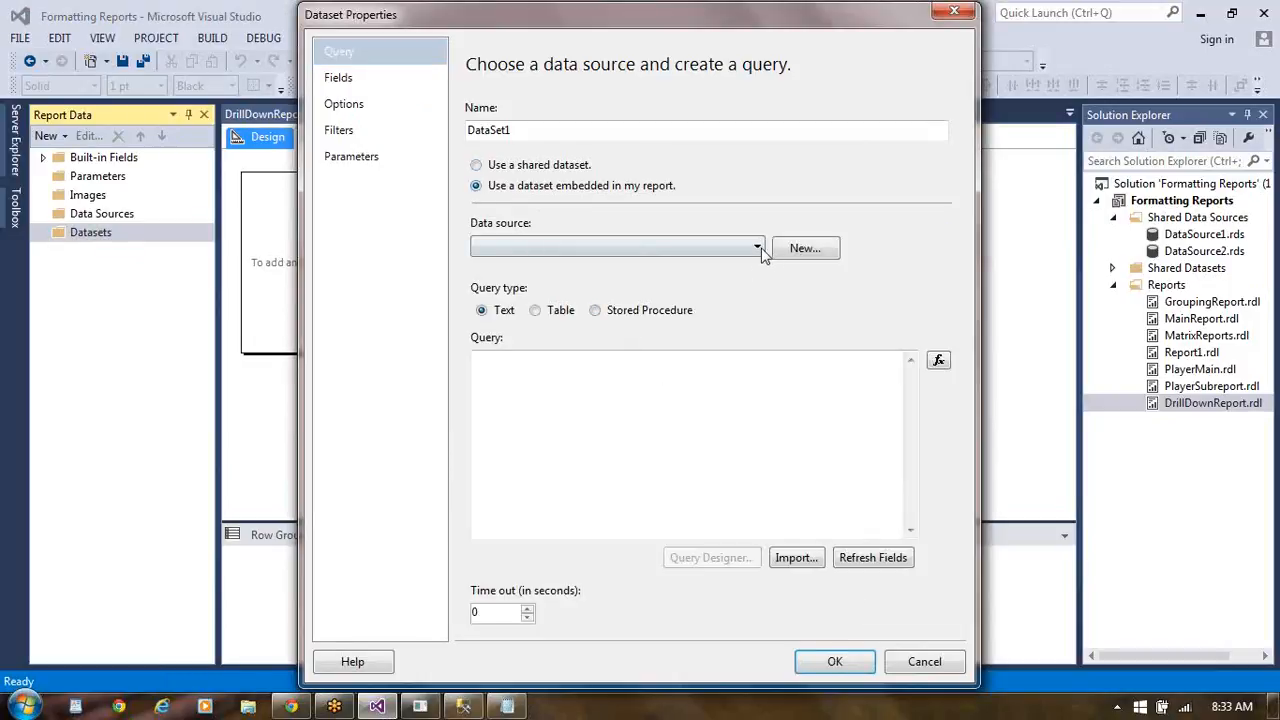
- Create a new data source for the dataset that uses the shared data source reference DataSource2
left_click(757, 249)
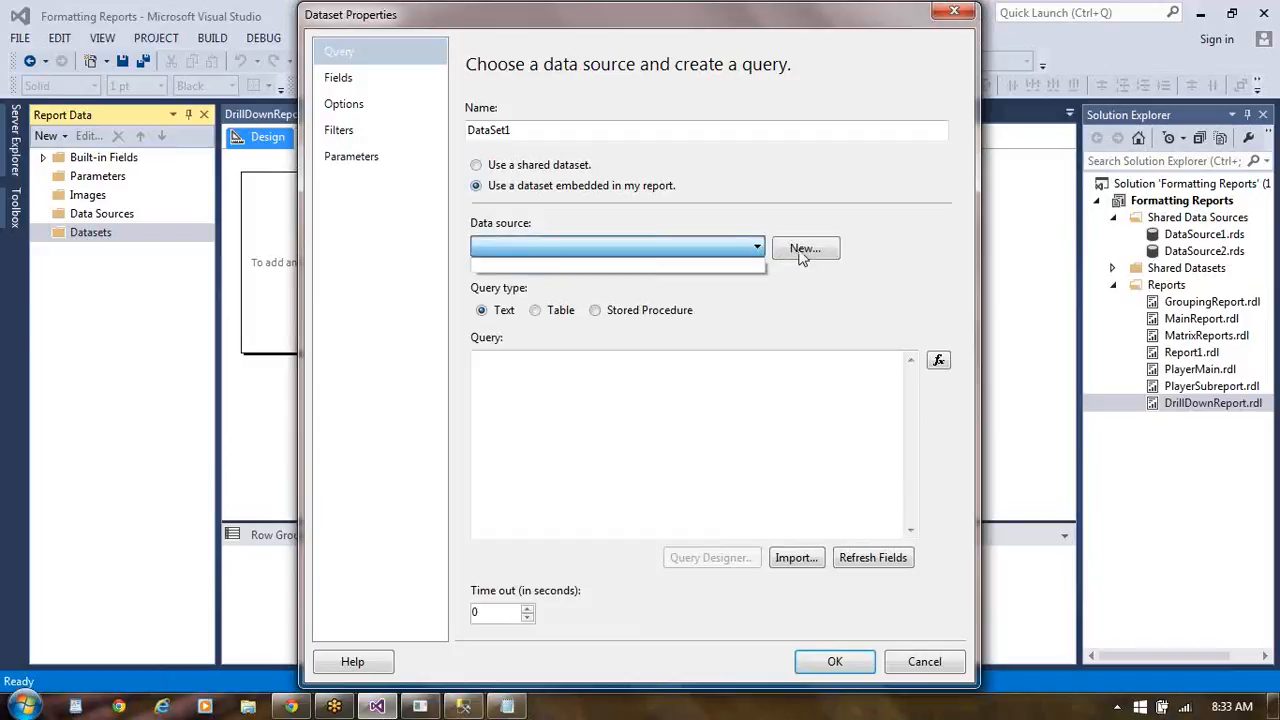
left_click(802, 256)
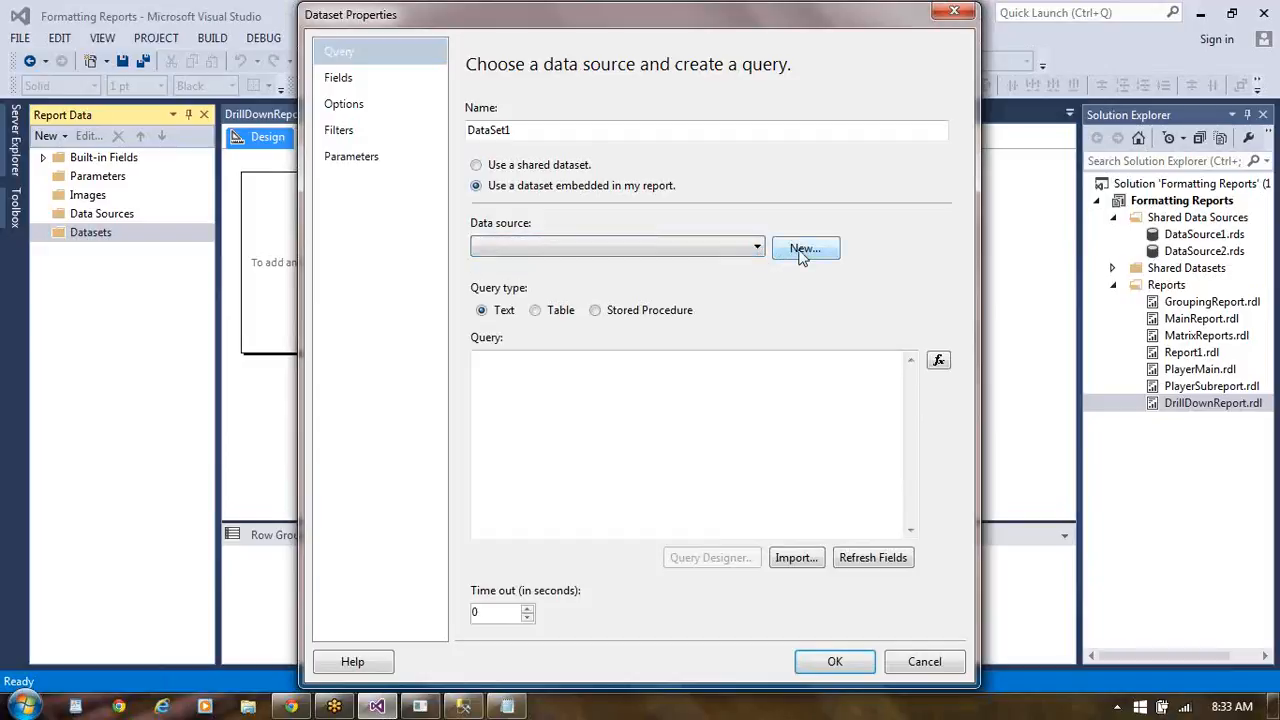
left_click(804, 250)
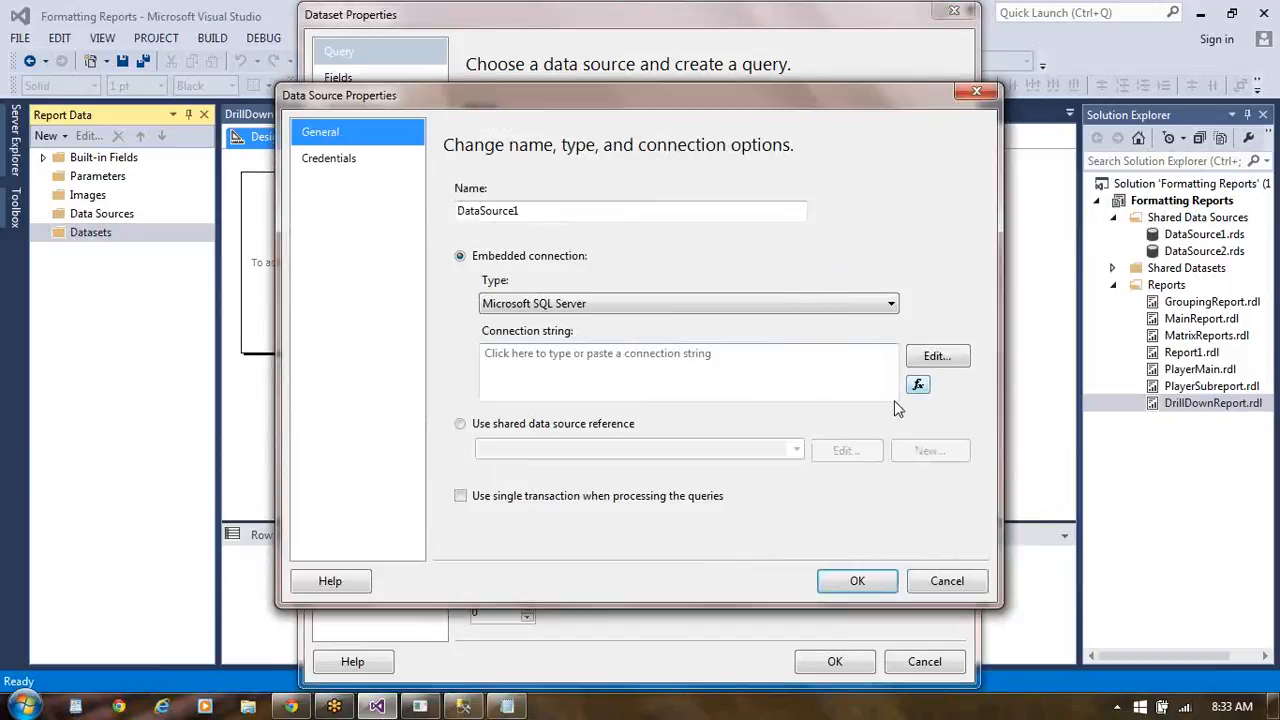
left_click(935, 358)
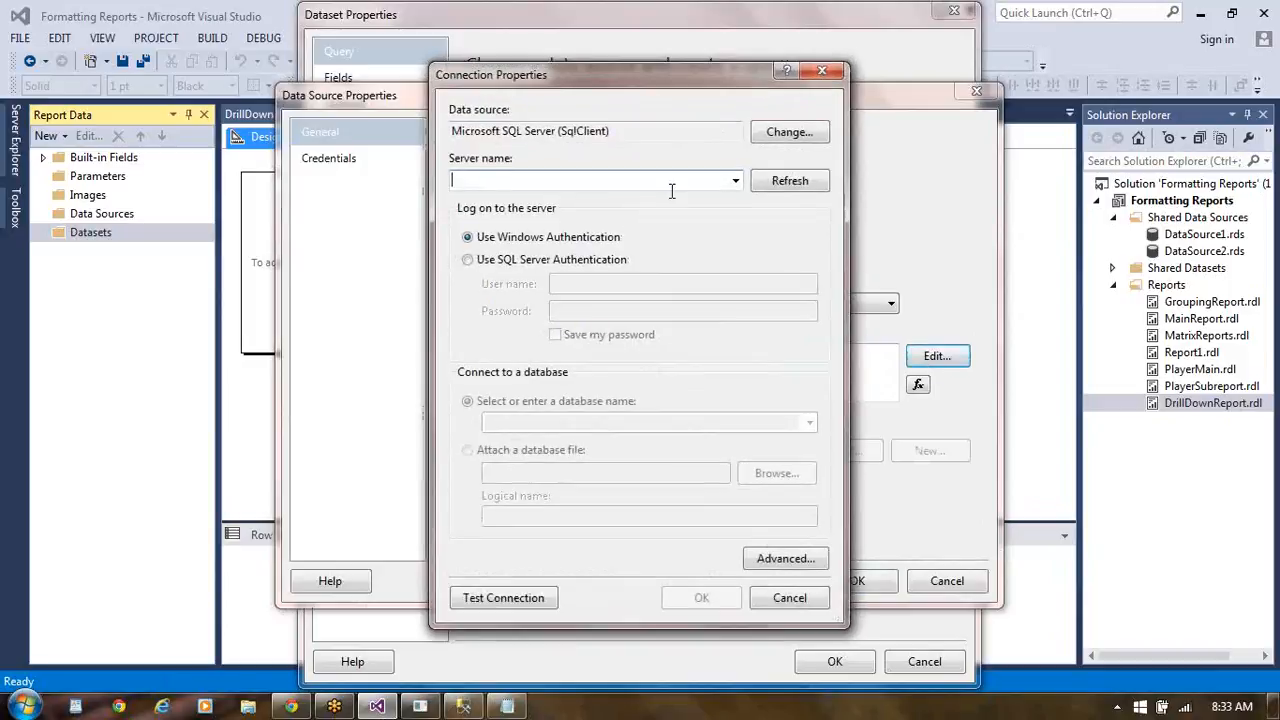
left_click(789, 598)
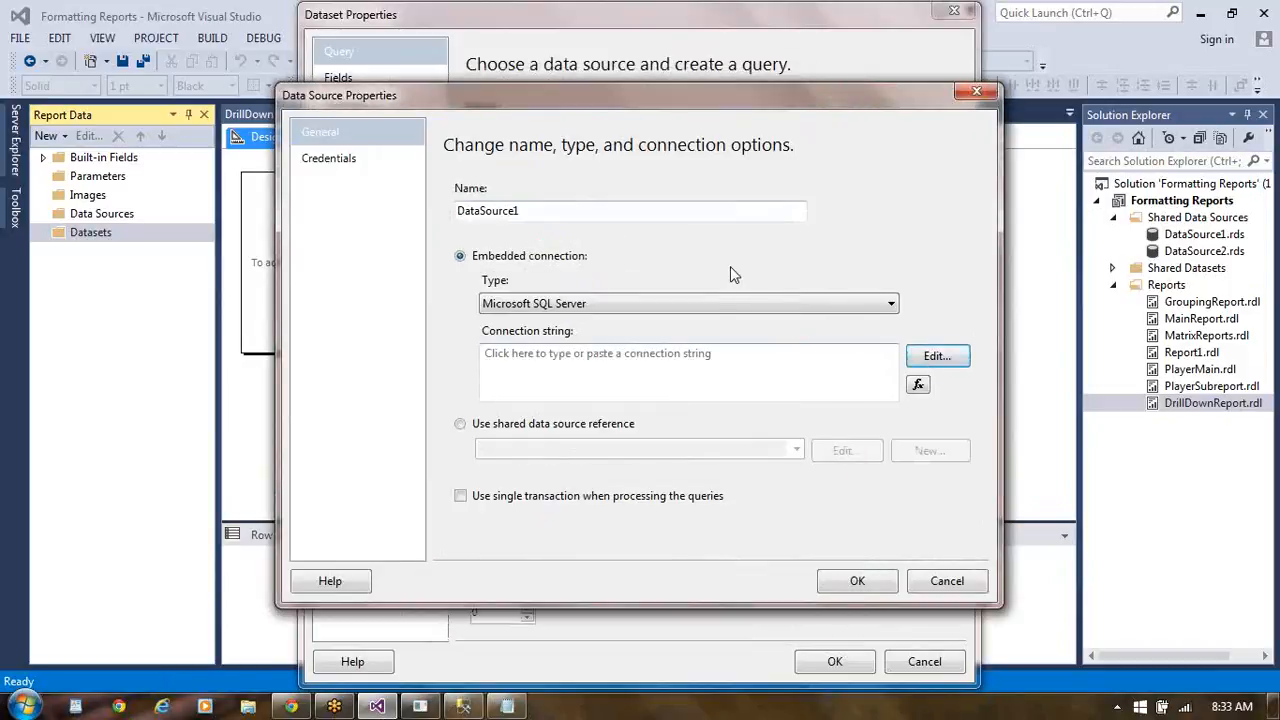
left_click(461, 425)
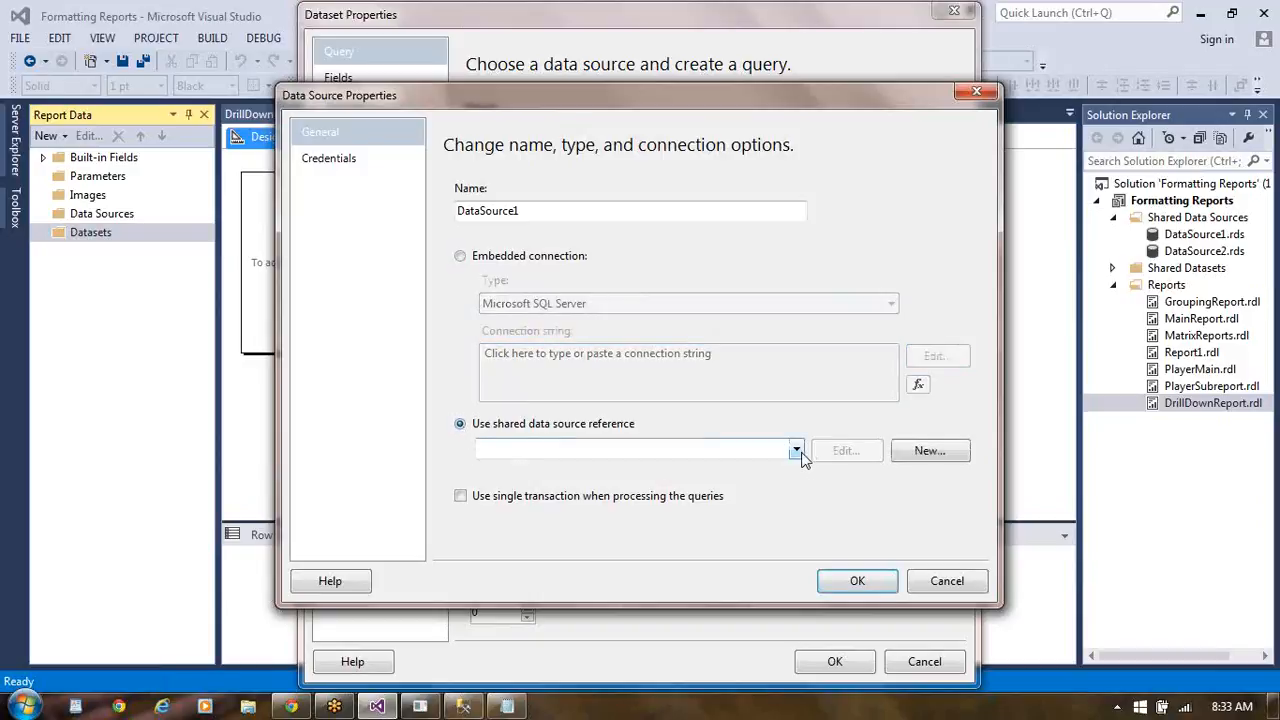
left_click(797, 451)
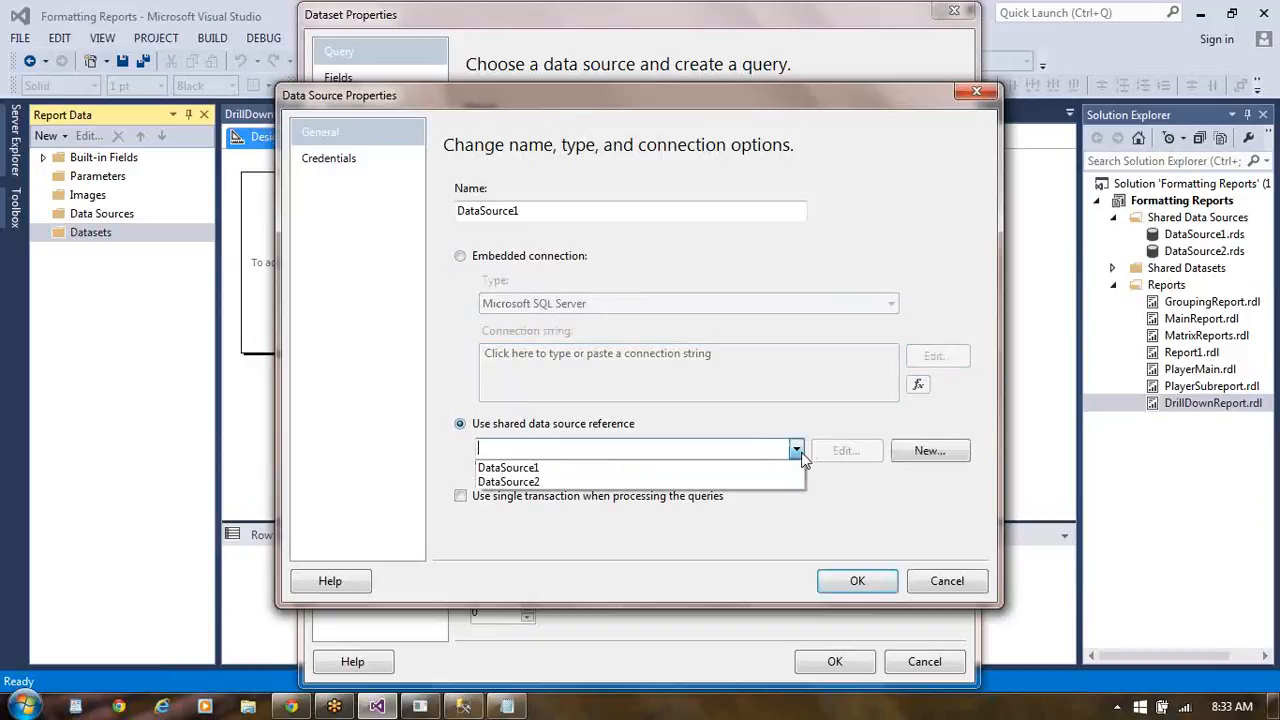
left_click(682, 482)
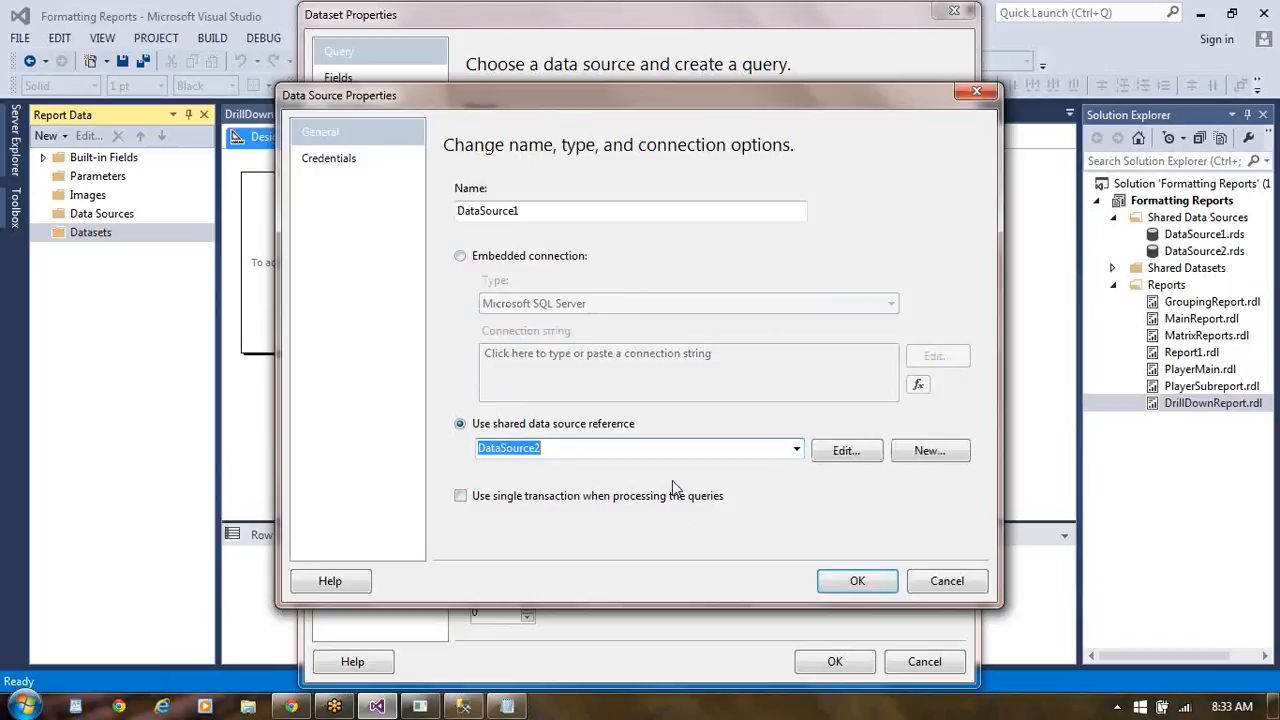
left_click(866, 584)
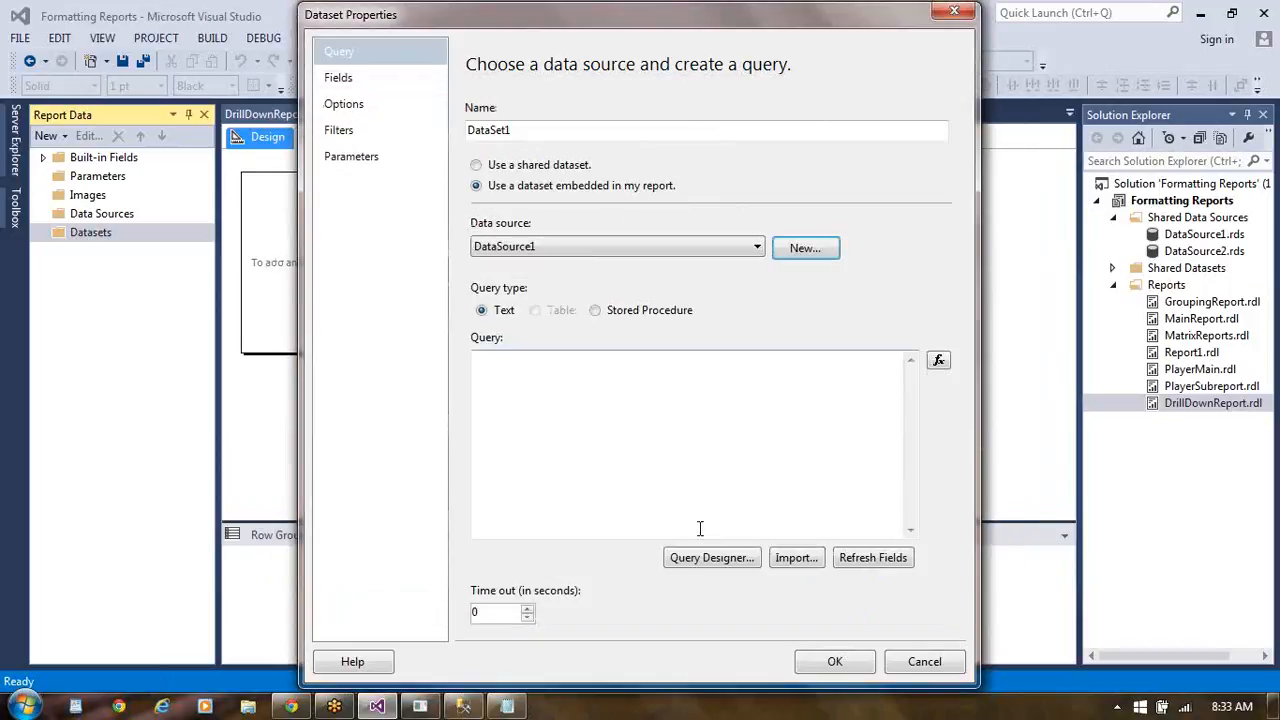
- Build the dataset query in the Query Designer with all columns of tbl_Players and accept the dataset properties
left_click(701, 560)
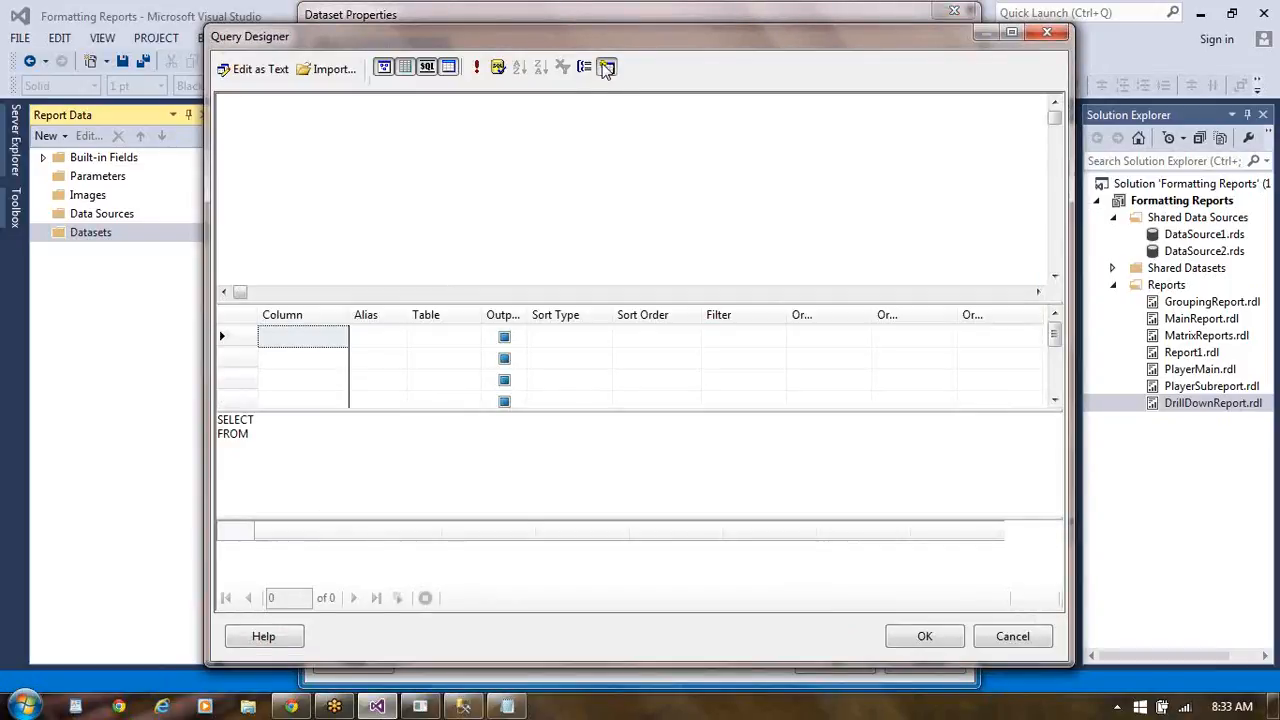
left_click(606, 66)
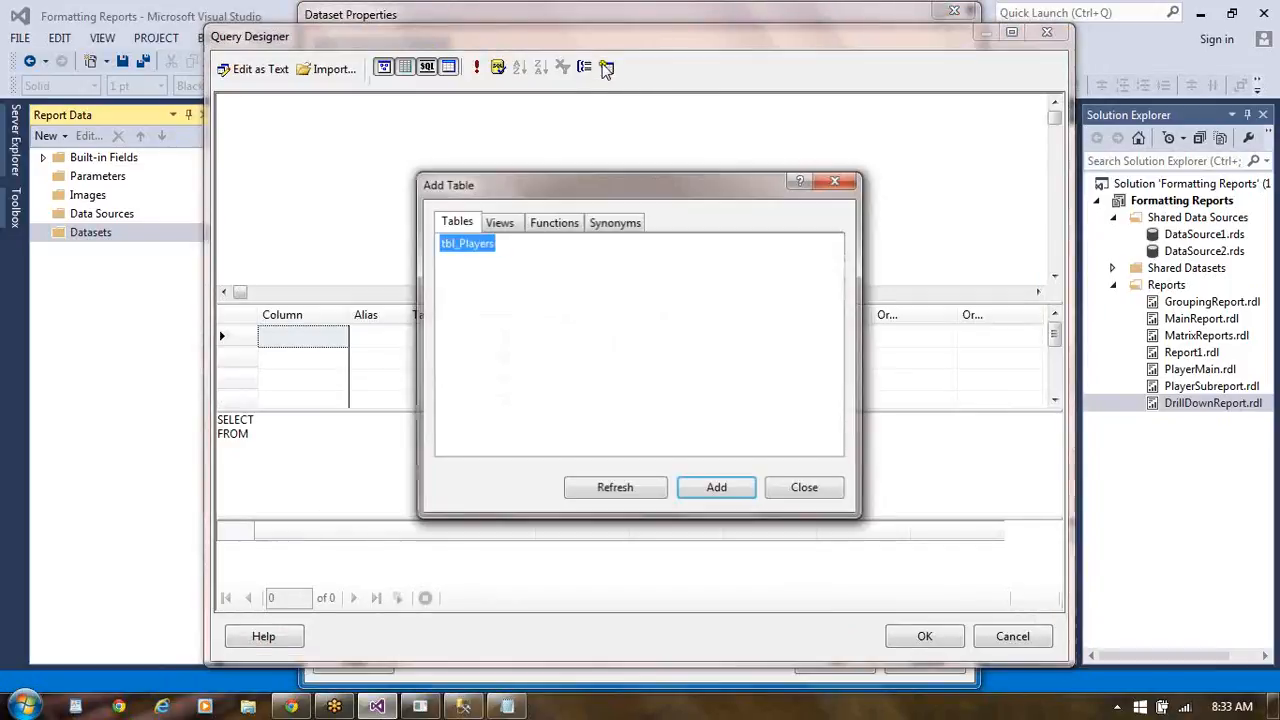
left_click(720, 489)
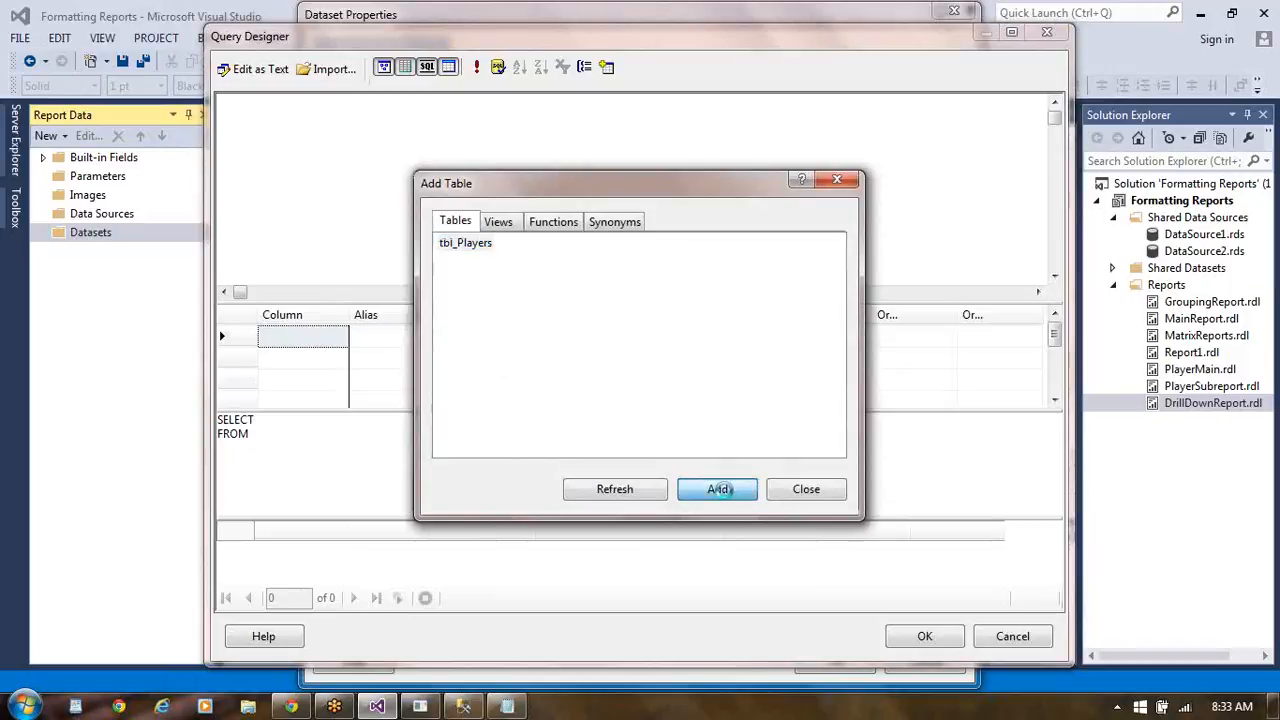
left_click(805, 489)
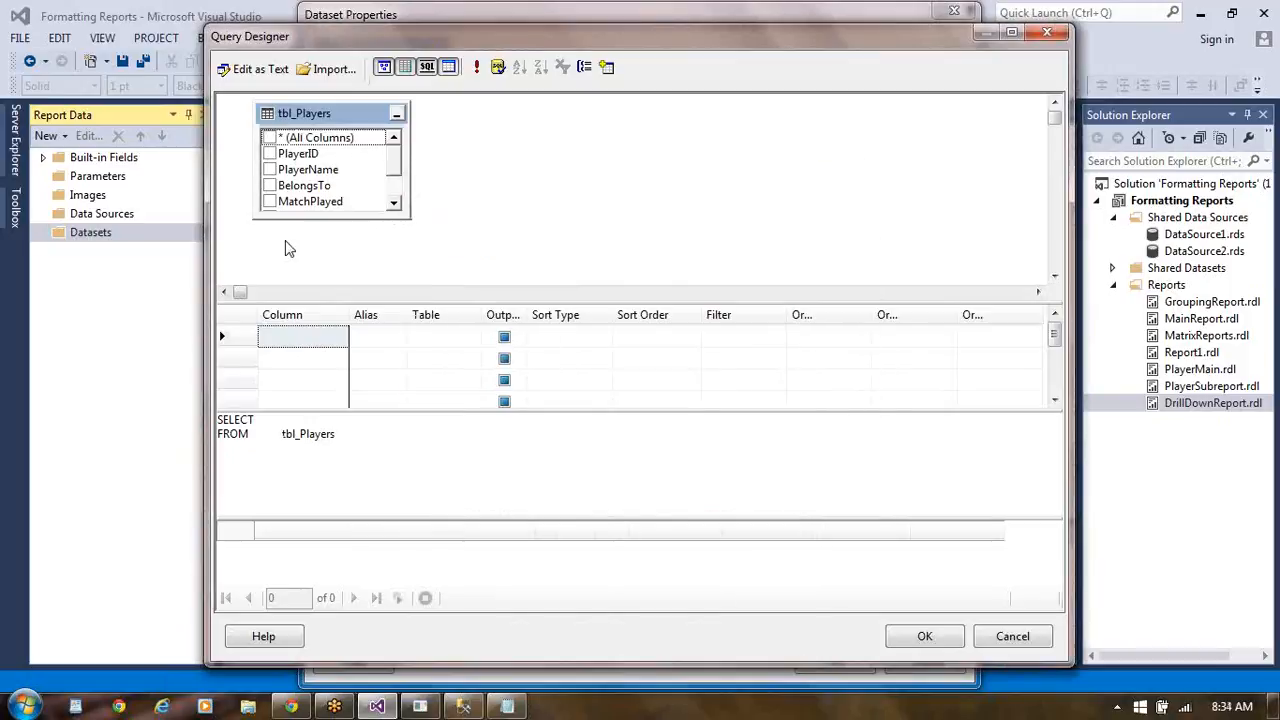
left_click(269, 139)
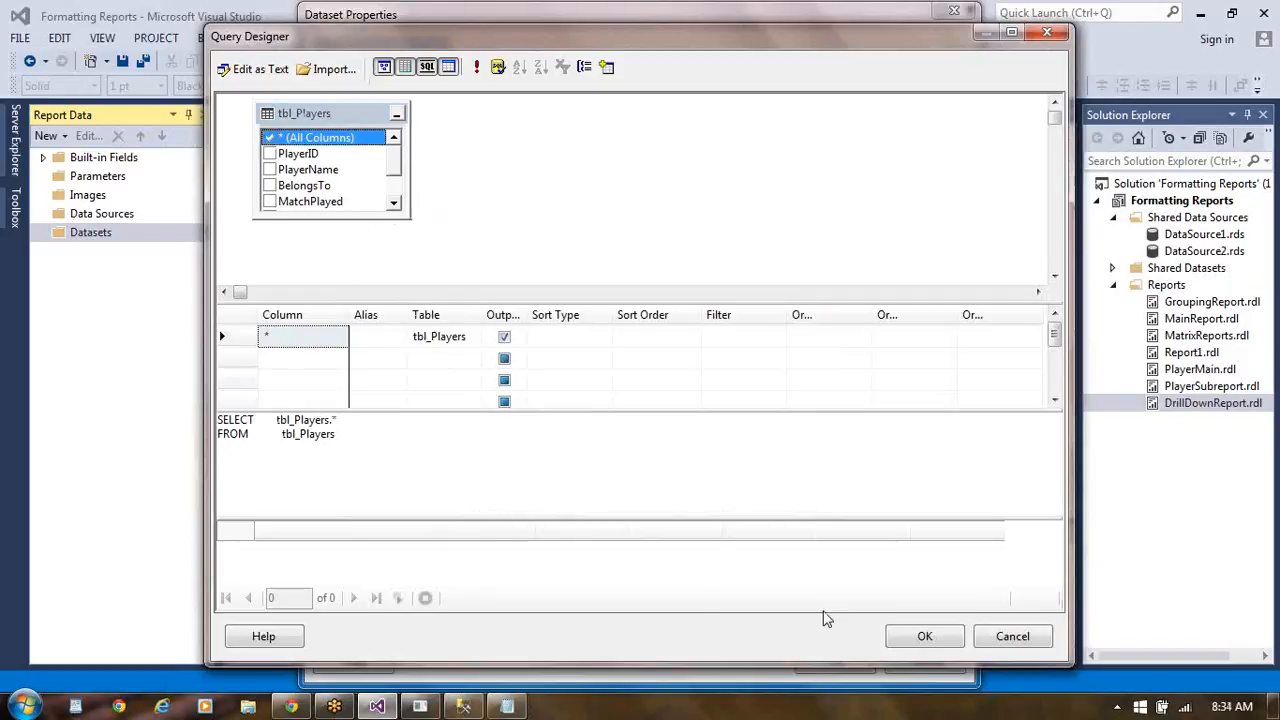
left_click(926, 645)
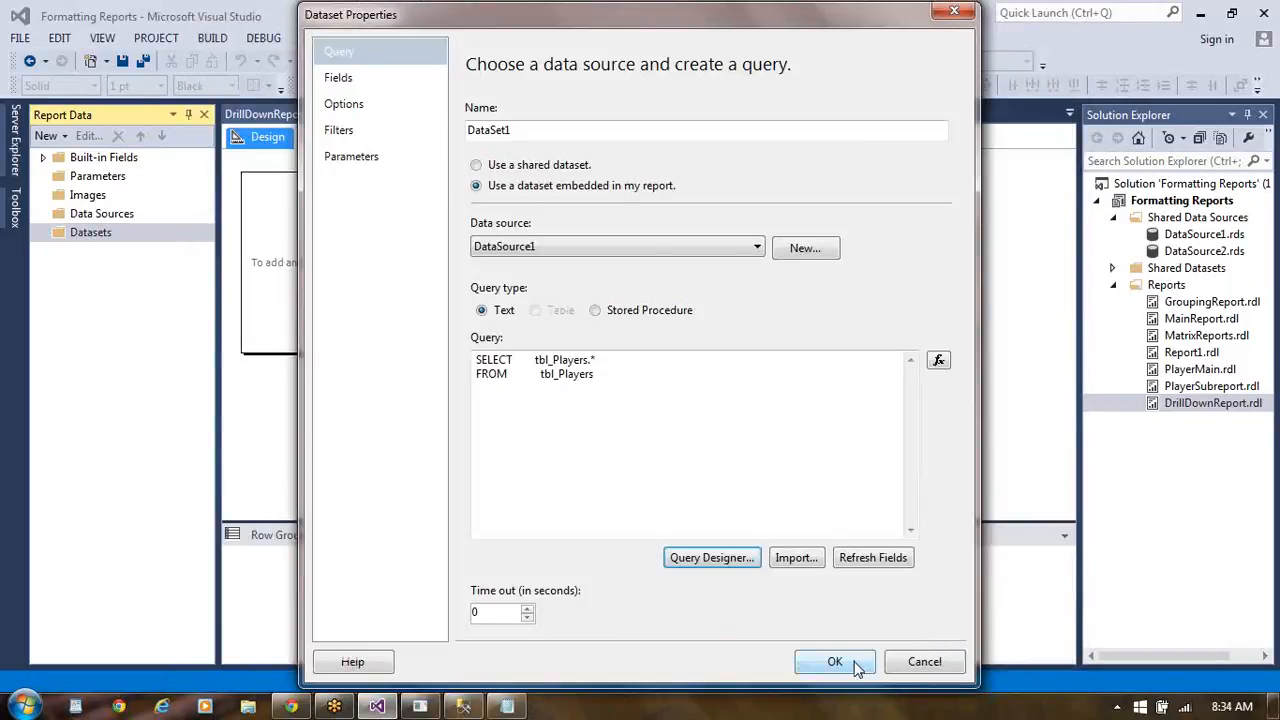
left_click(855, 666)
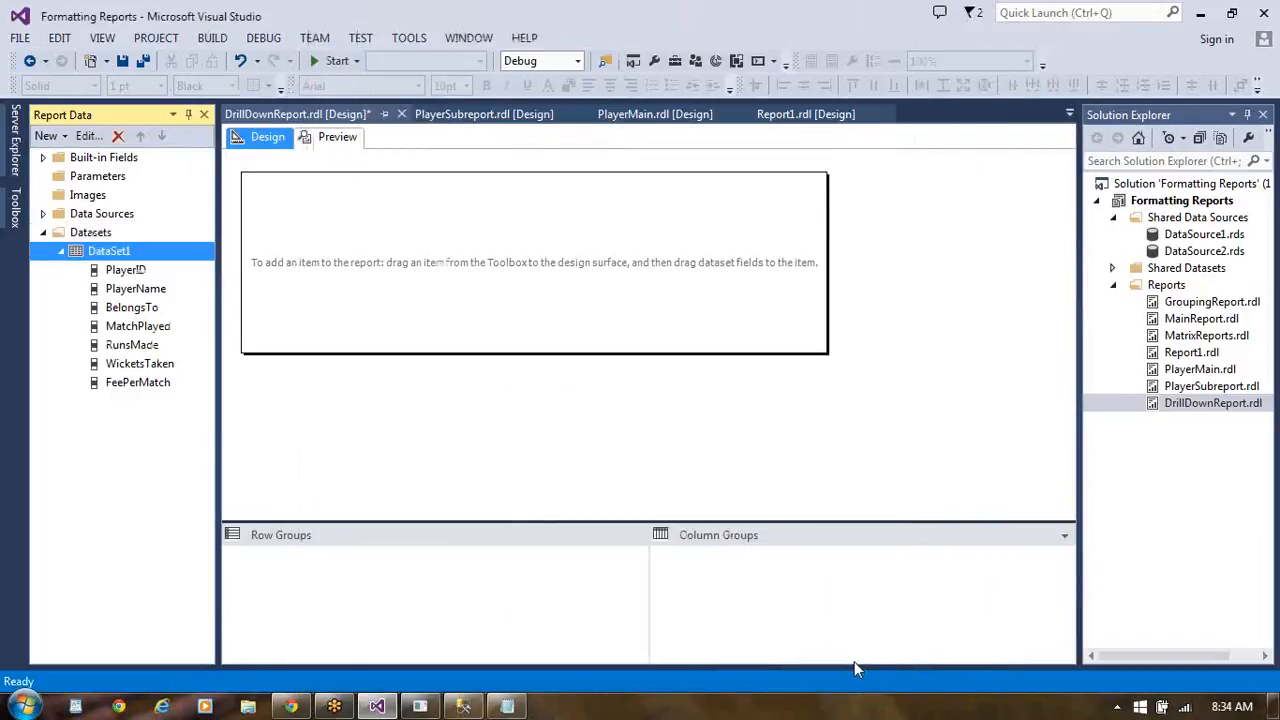
- Insert a table in the DrillDownReport body and make it narrower
left_click(14, 215)
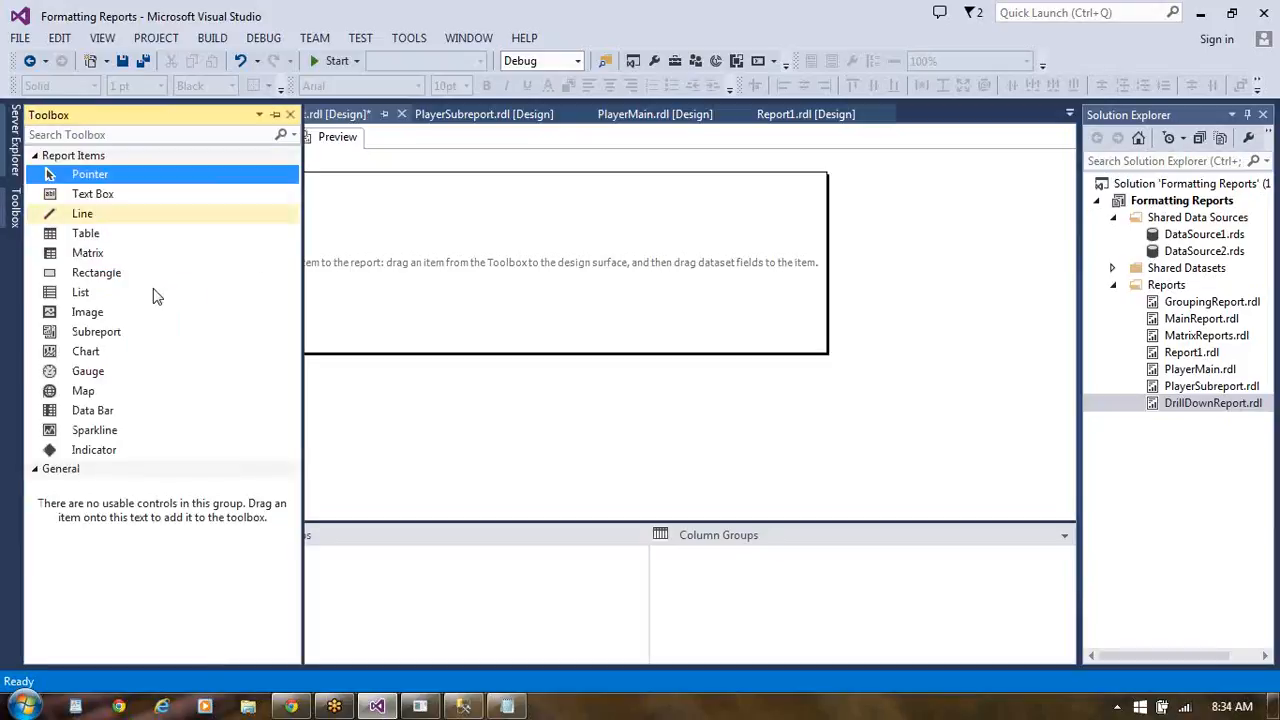
left_click_drag(107, 240, 316, 238)
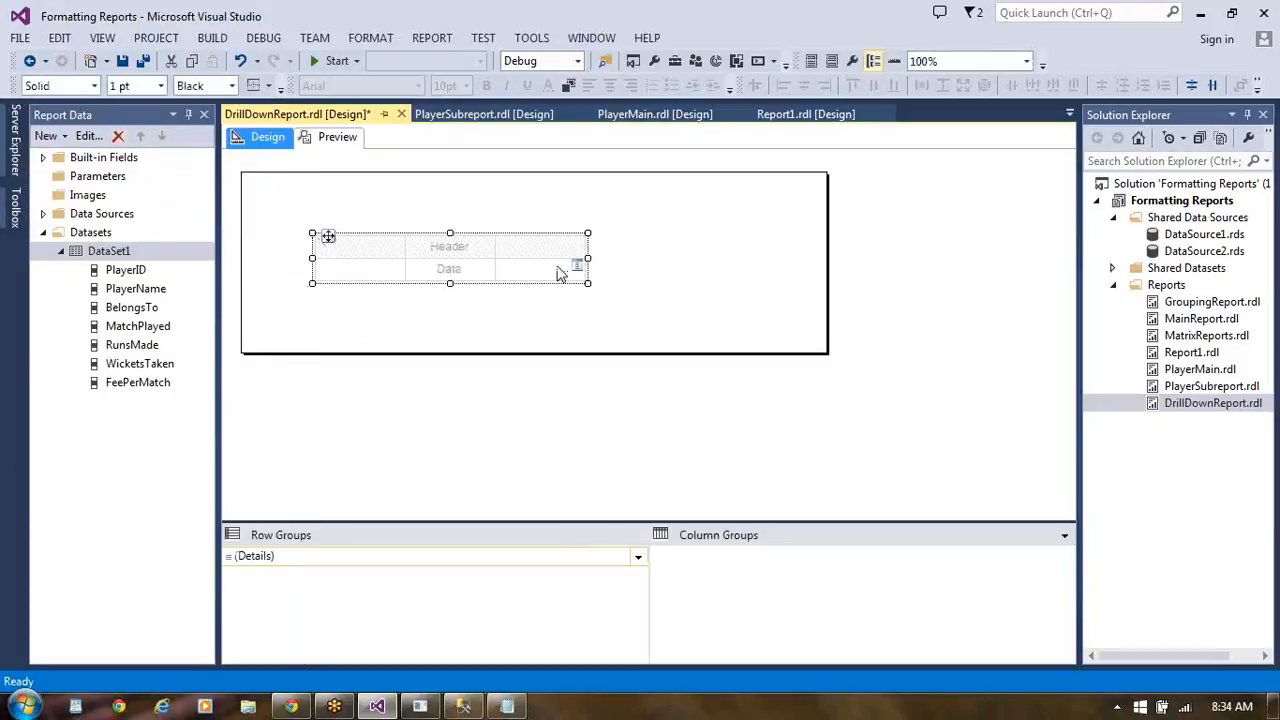
left_click_drag(587, 258, 536, 258)
- Fill the table's three data cells with the BelongsTo, PlayerID and PlayerName fields, in that order
mouse_move(341, 272)
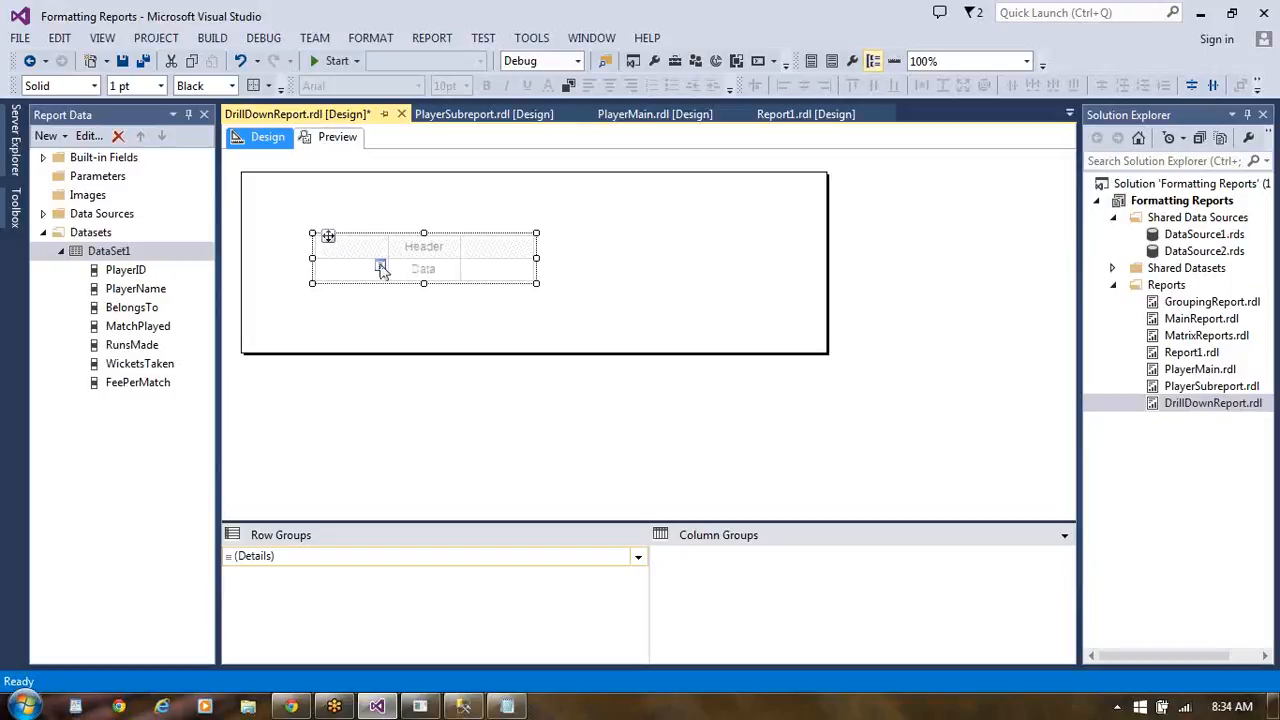
left_click(381, 266)
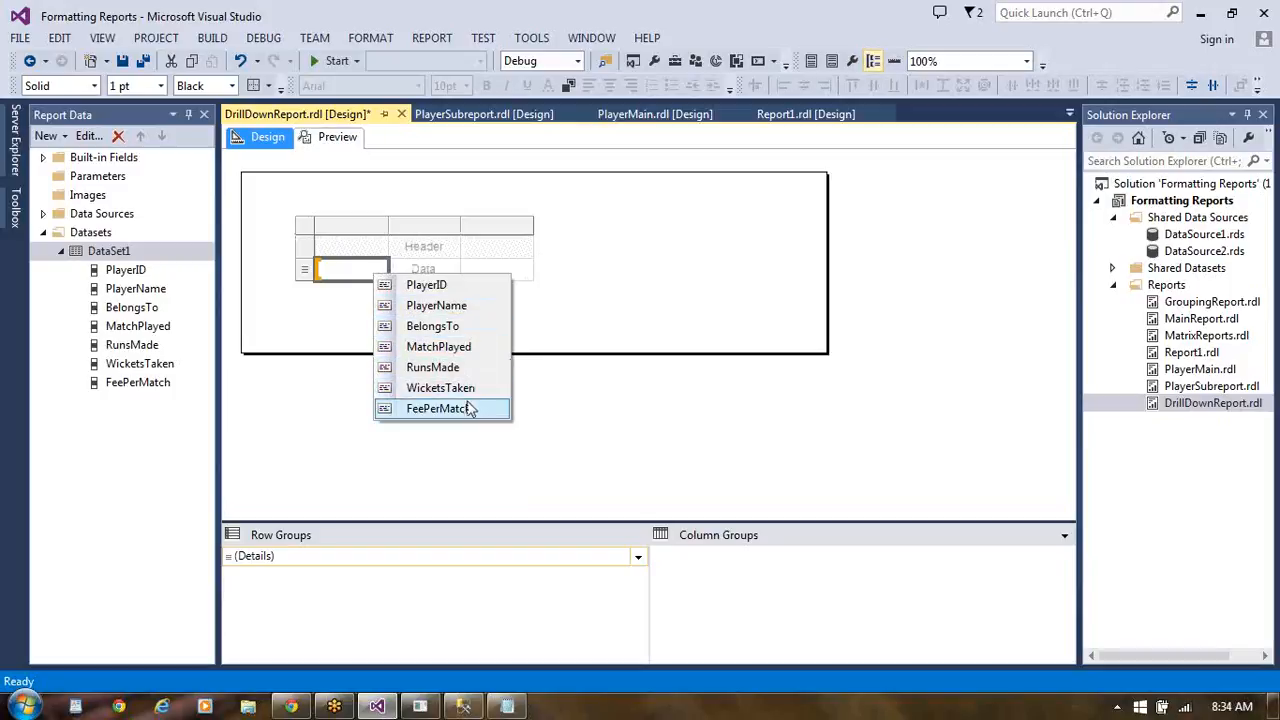
left_click(452, 328)
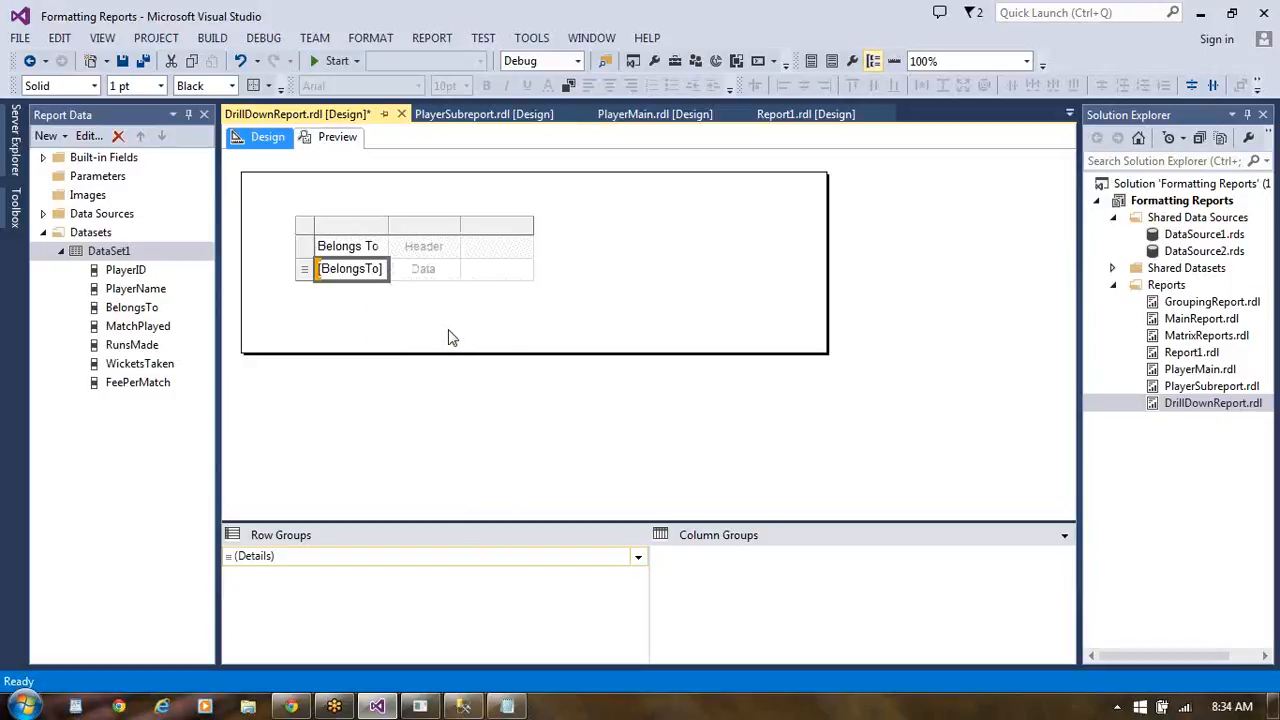
left_click(452, 270)
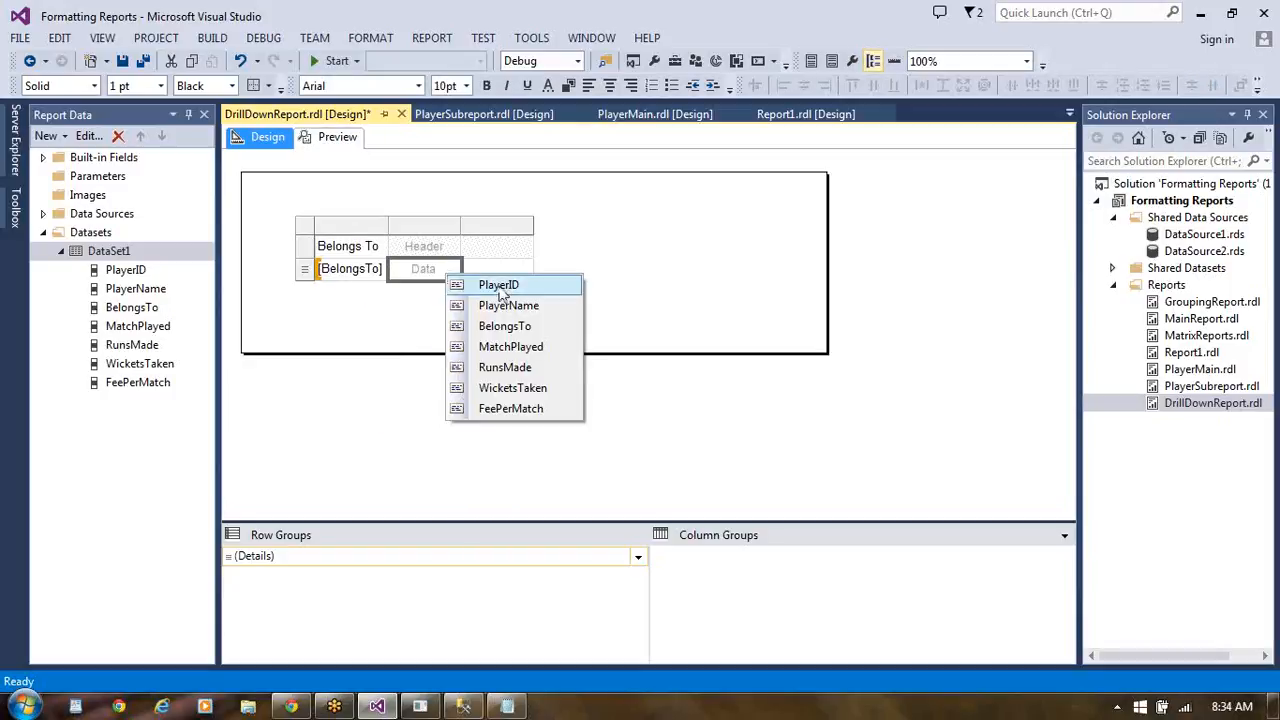
left_click(460, 285)
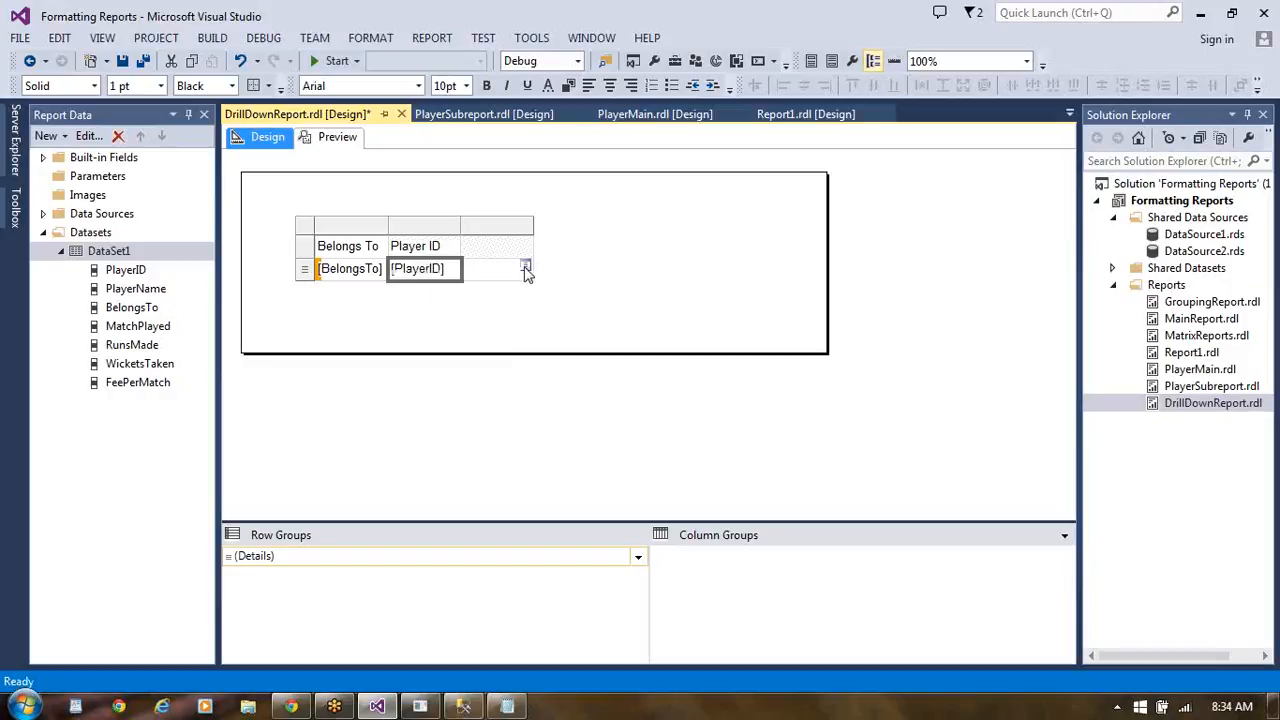
left_click(525, 269)
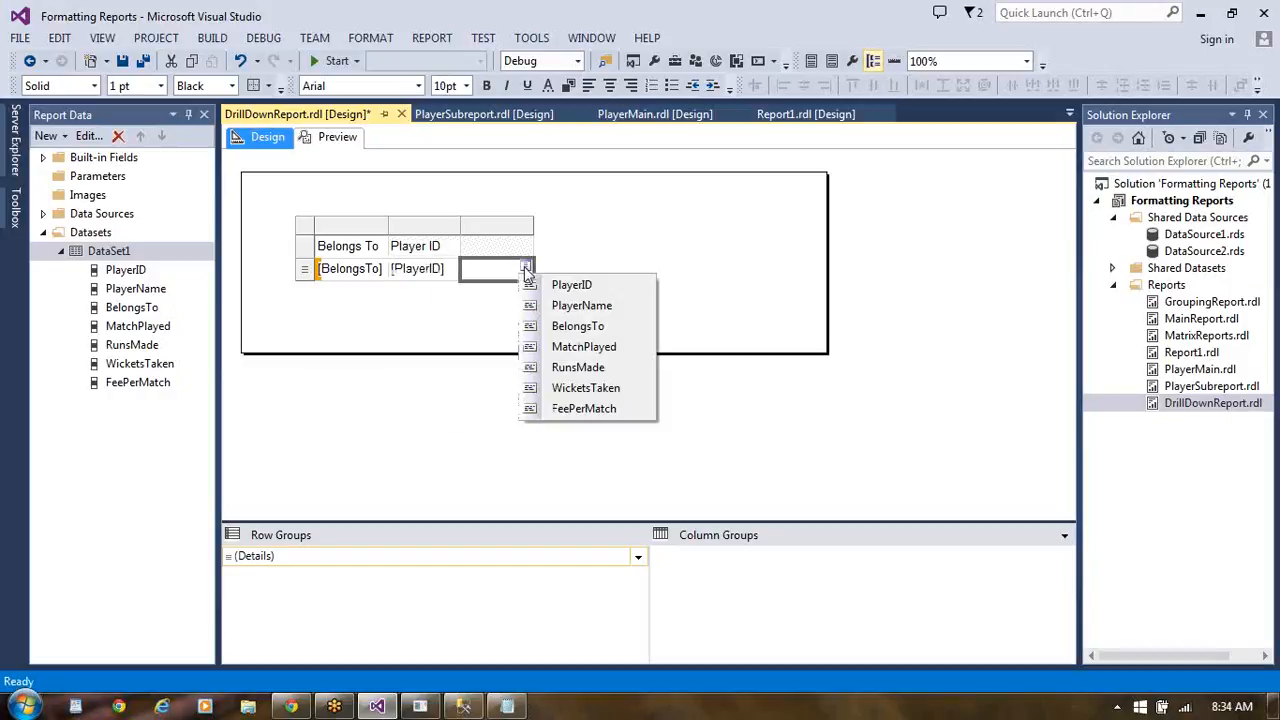
left_click(600, 306)
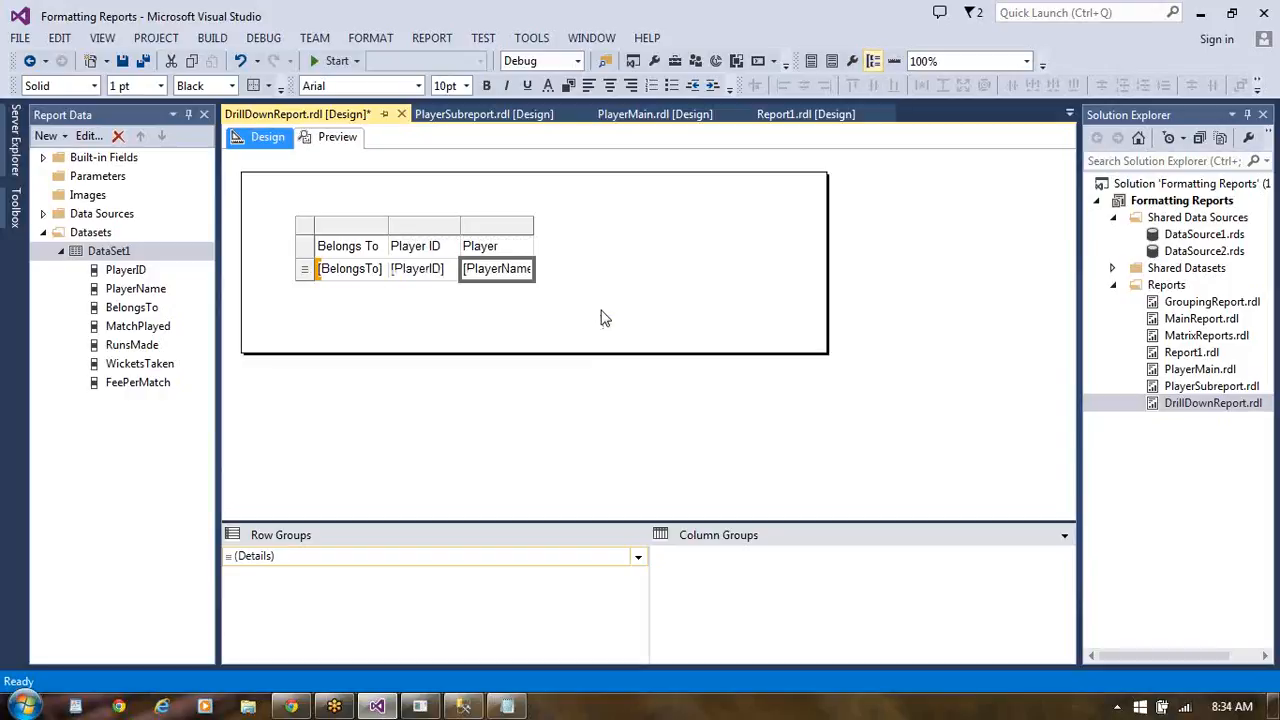
- Insert a column after the player name column and assign the MatchPlayed field to its data cell
right_click(531, 253)
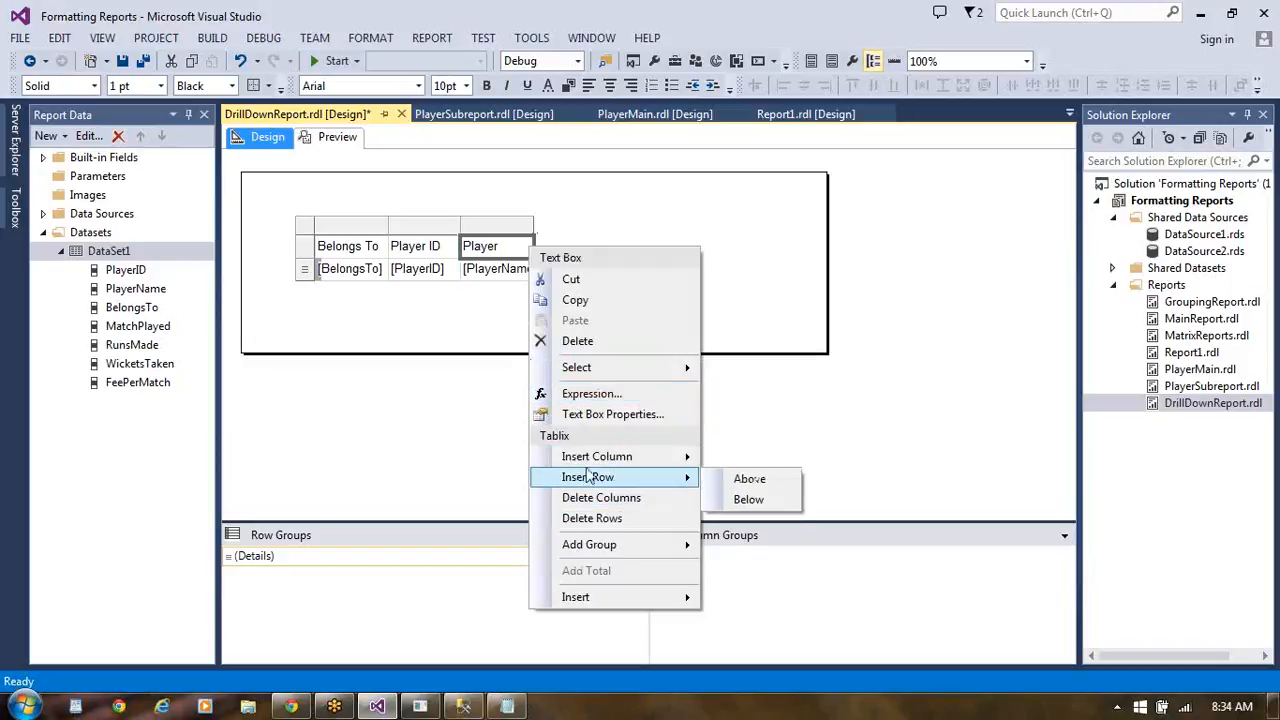
mouse_move(595, 460)
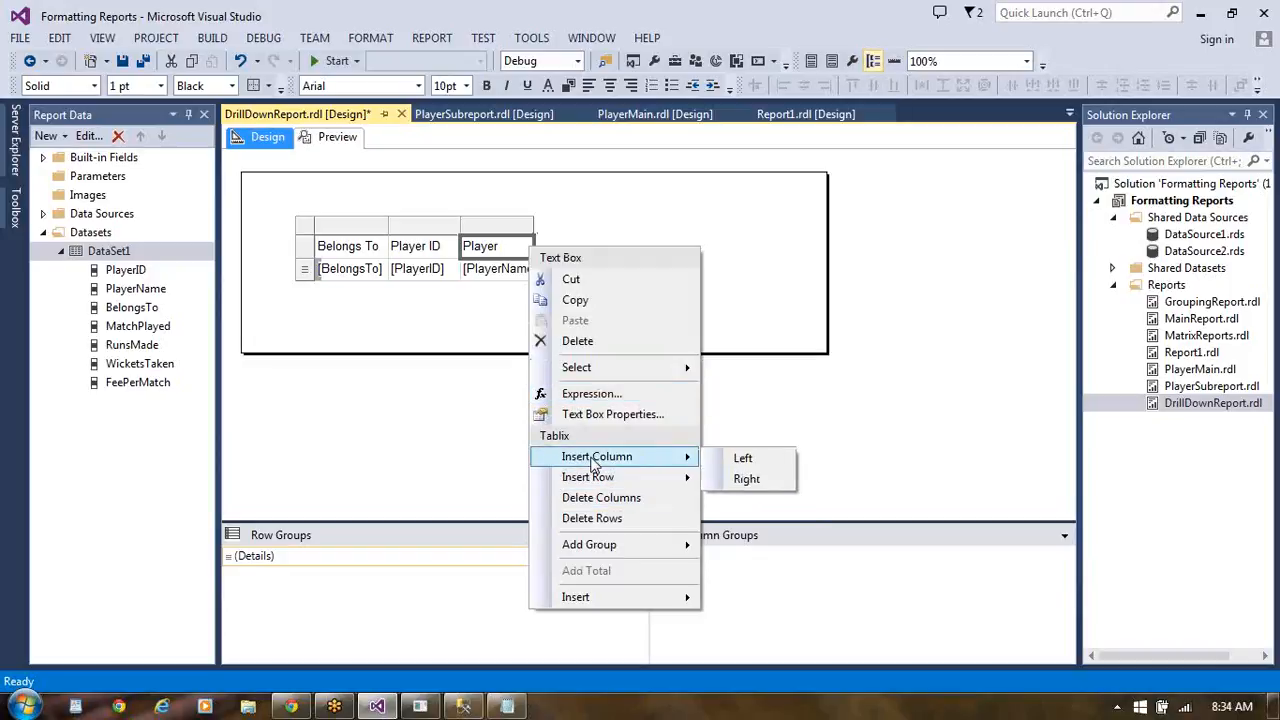
left_click(770, 488)
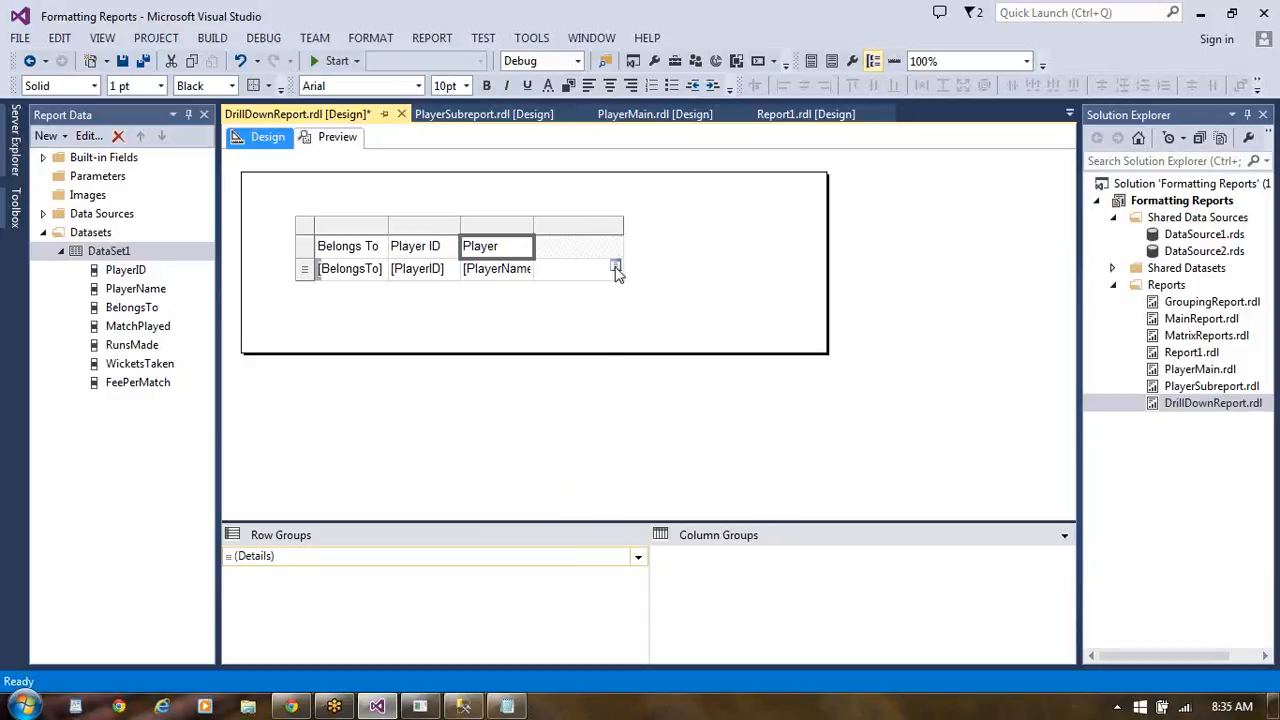
left_click(616, 268)
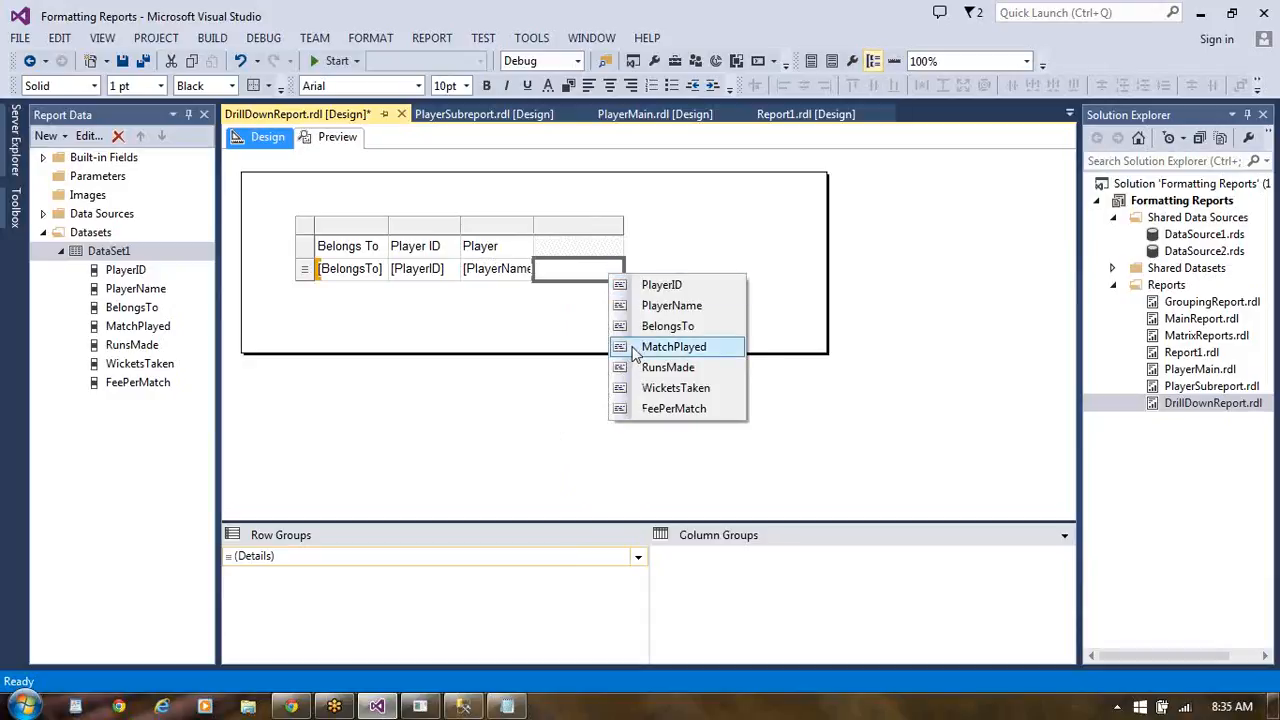
left_click(673, 346)
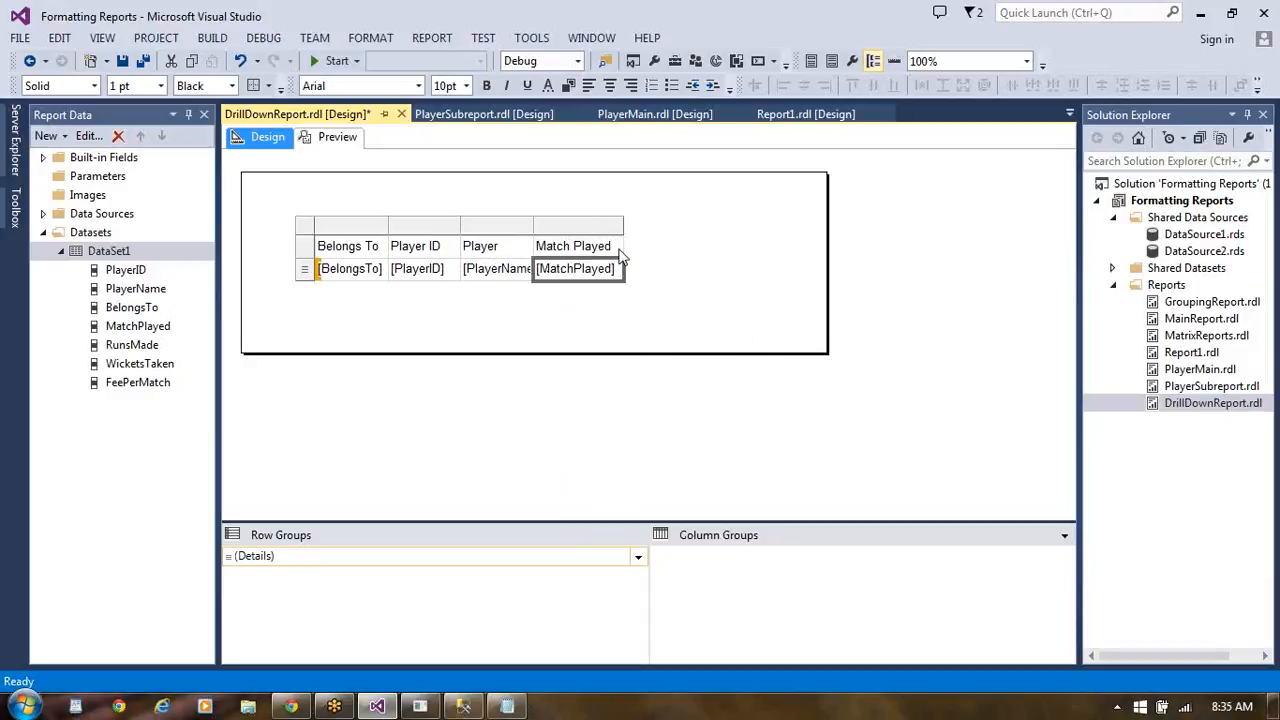
- Insert a column after Match Played and assign the RunsMade field to its data cell
right_click(620, 256)
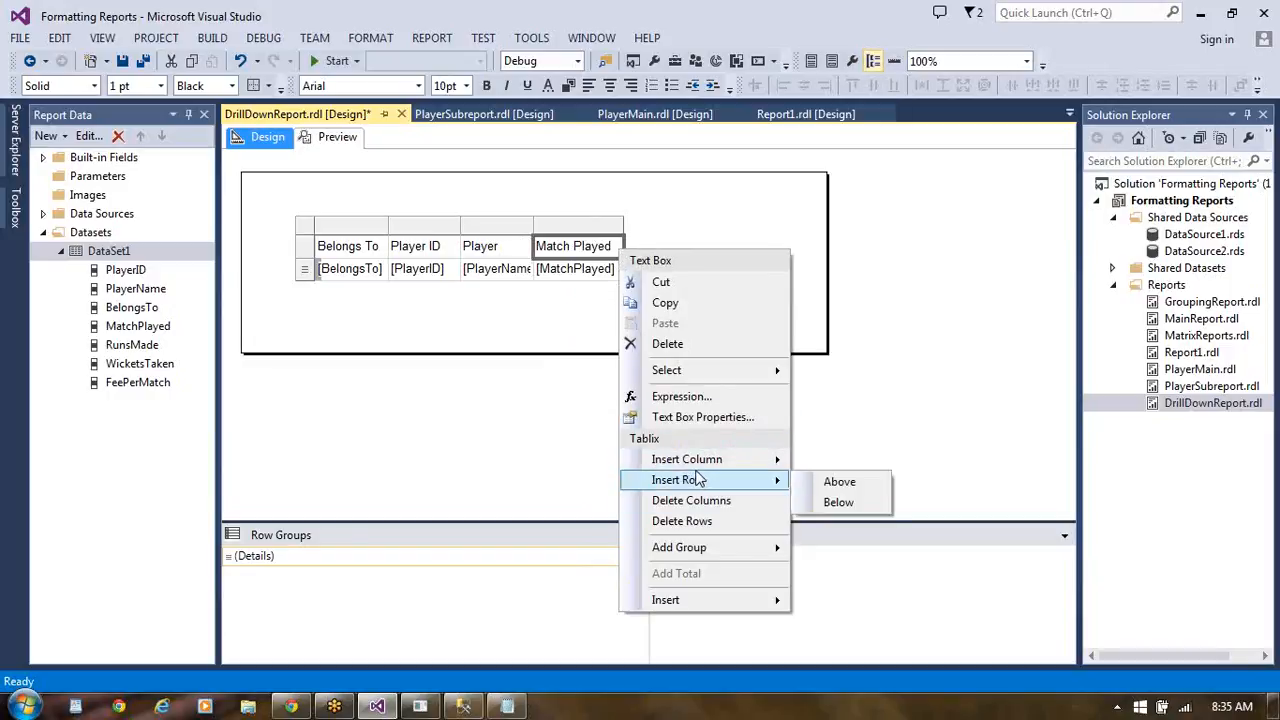
mouse_move(703, 462)
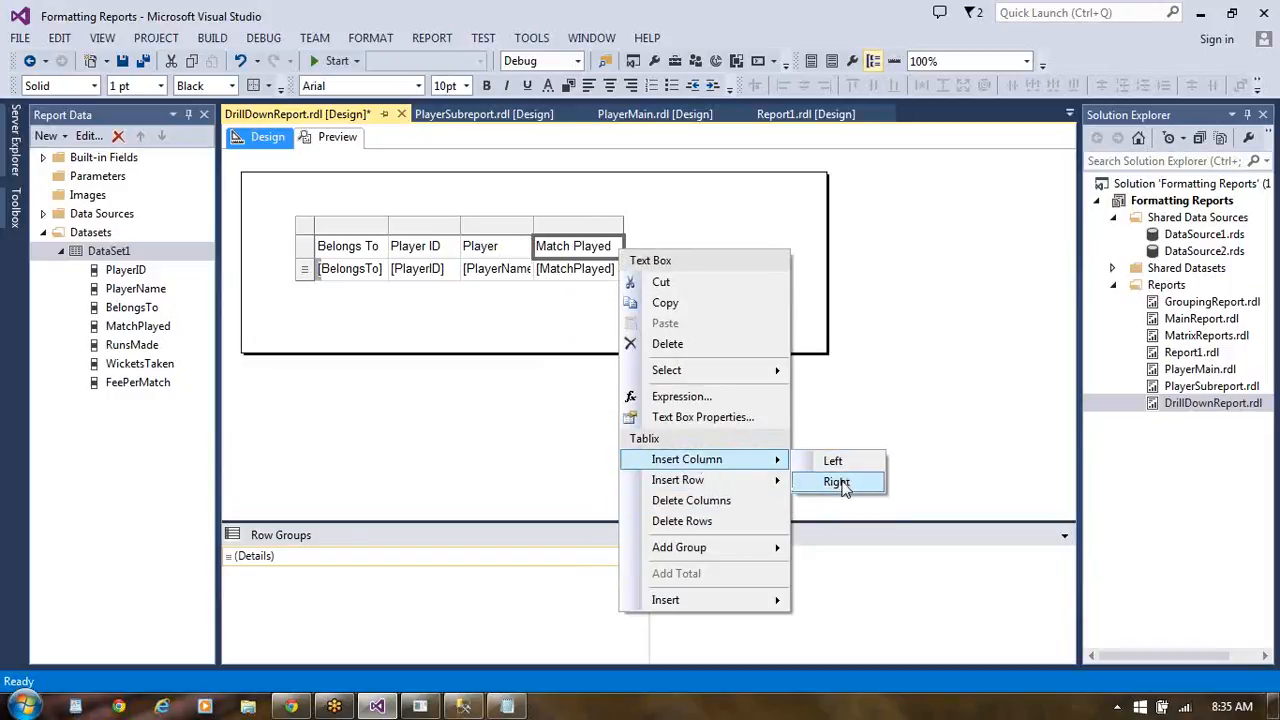
left_click(840, 483)
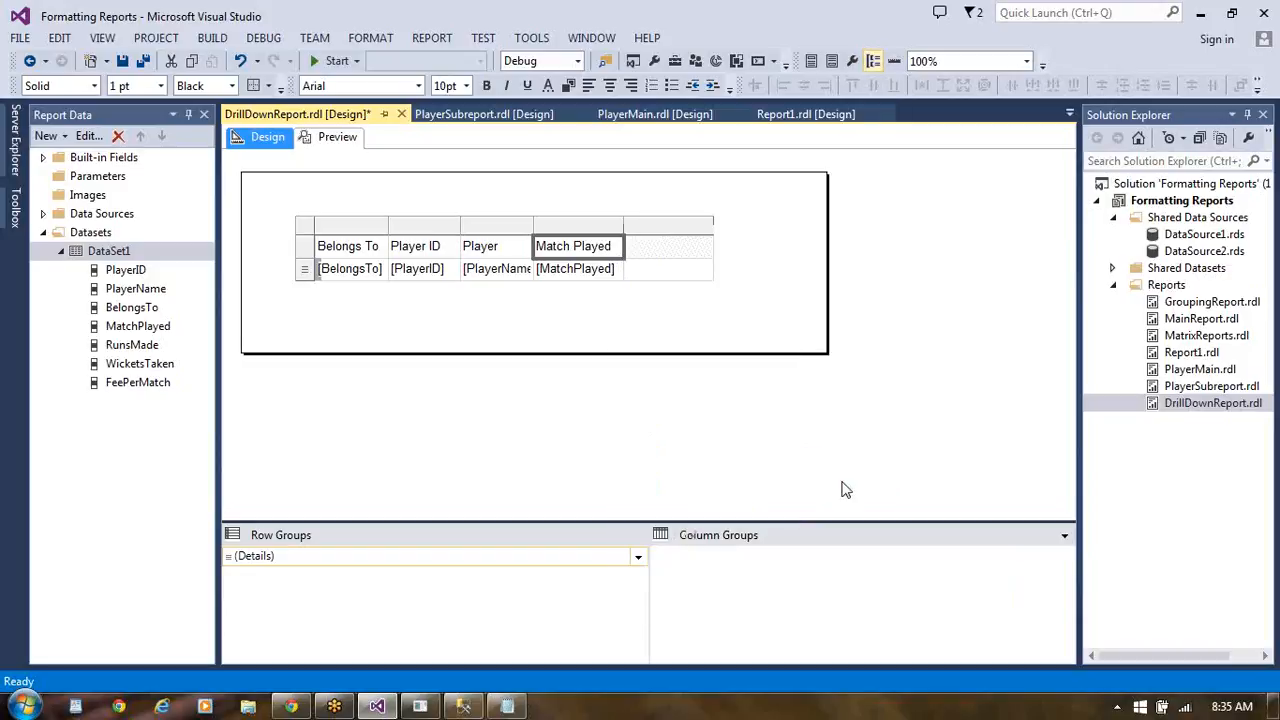
left_click(705, 270)
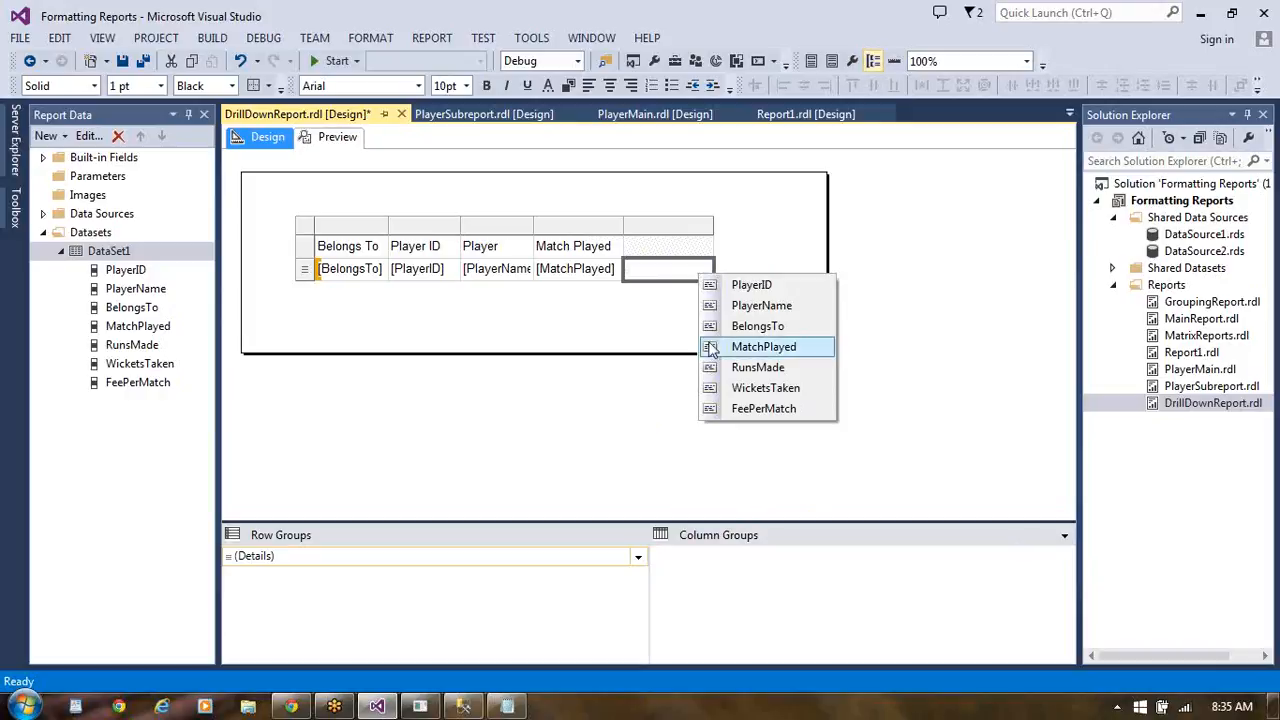
left_click(757, 367)
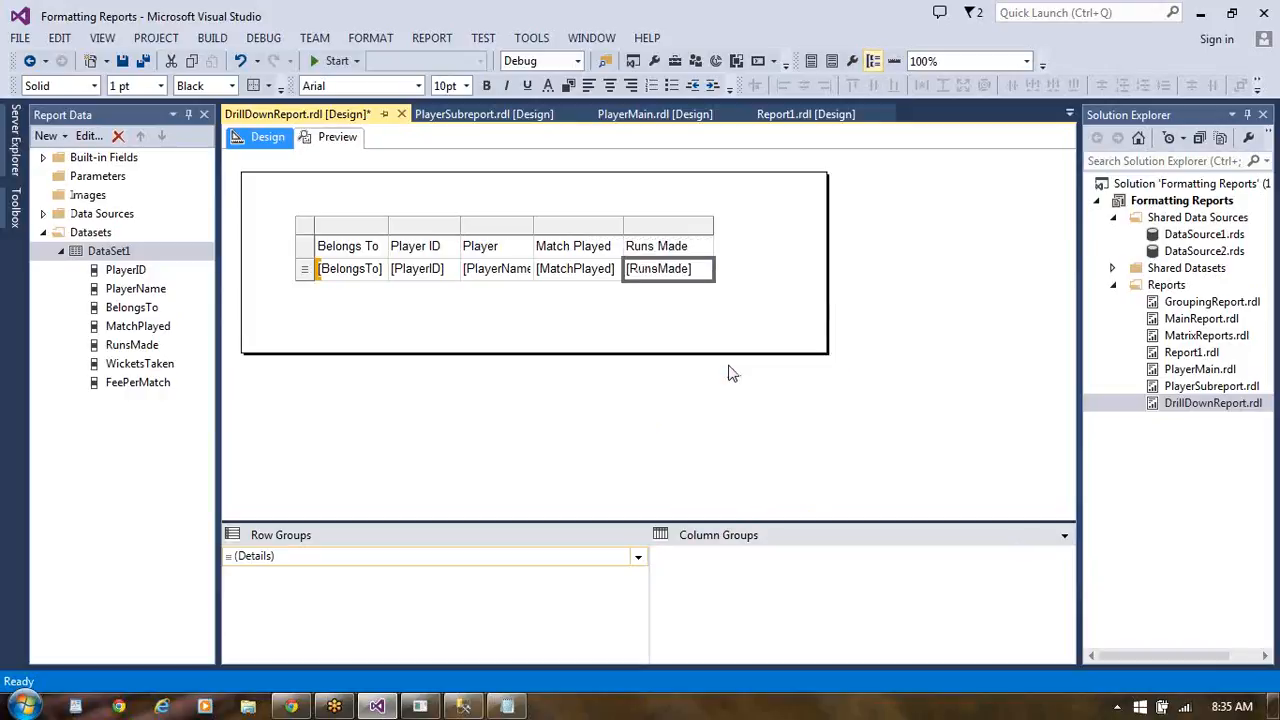
- Insert a column after Runs Made and assign the WicketsTaken field to its data cell
right_click(707, 253)
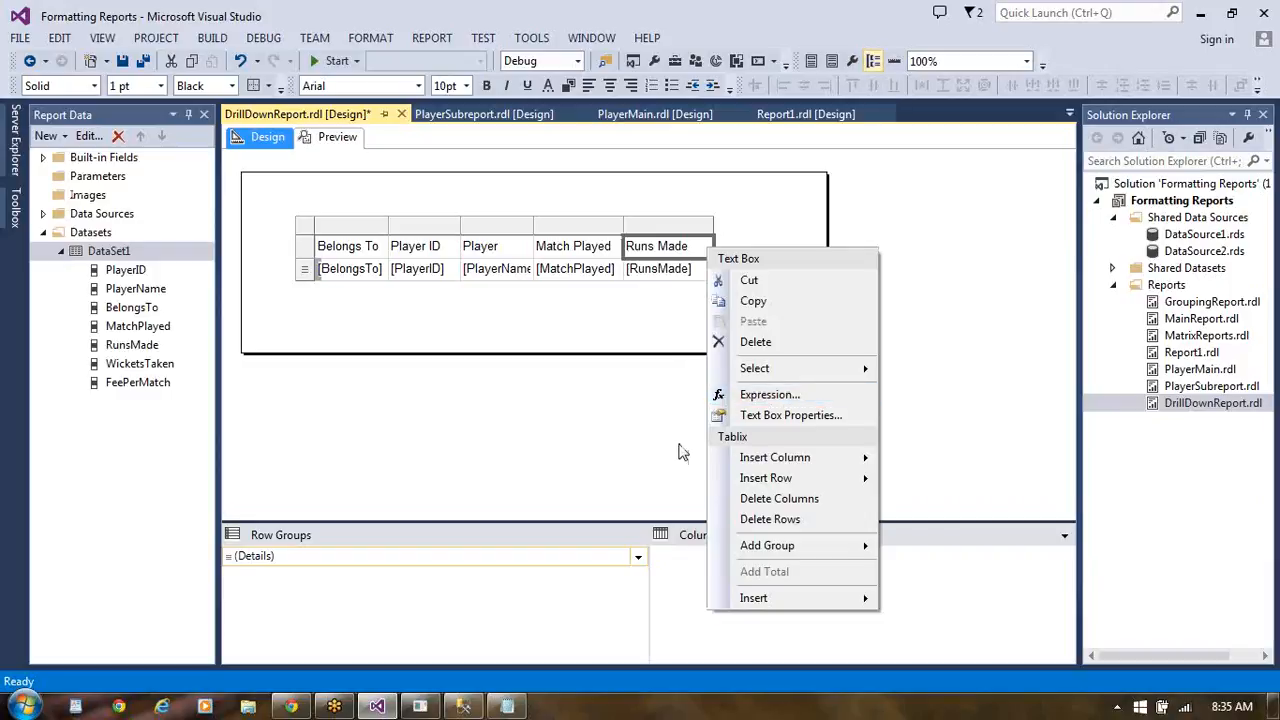
mouse_move(772, 462)
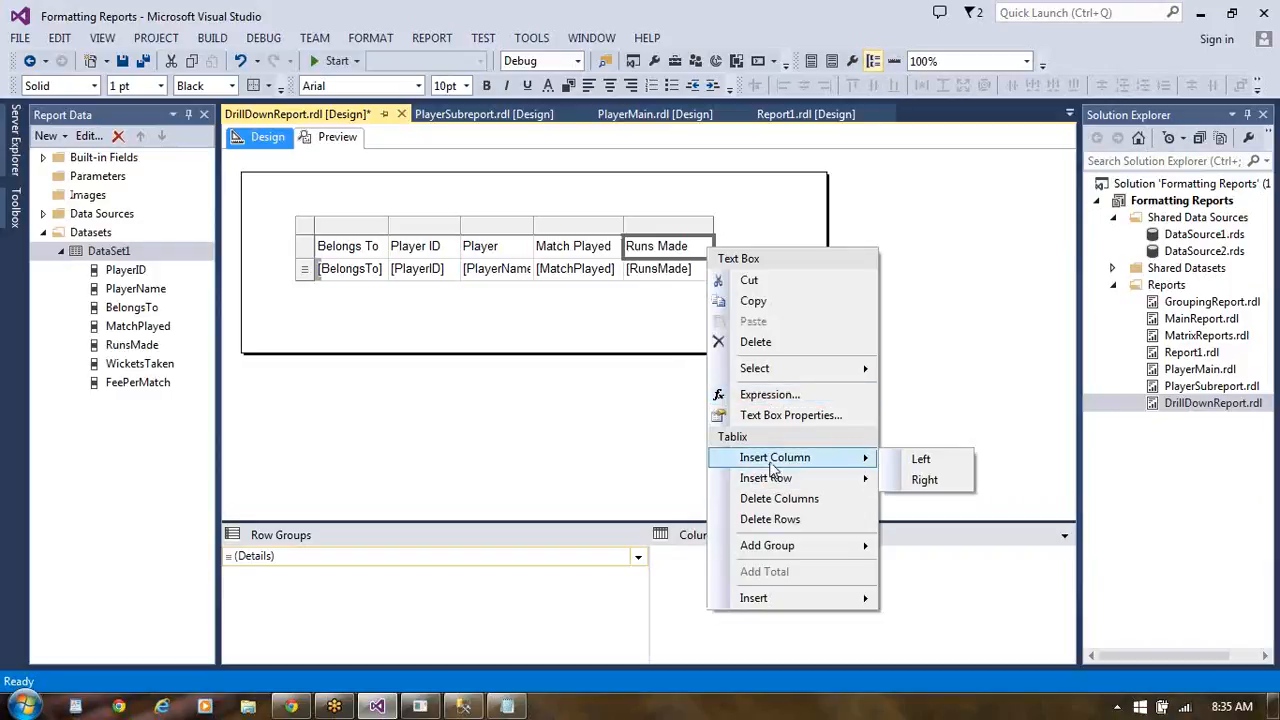
left_click(925, 480)
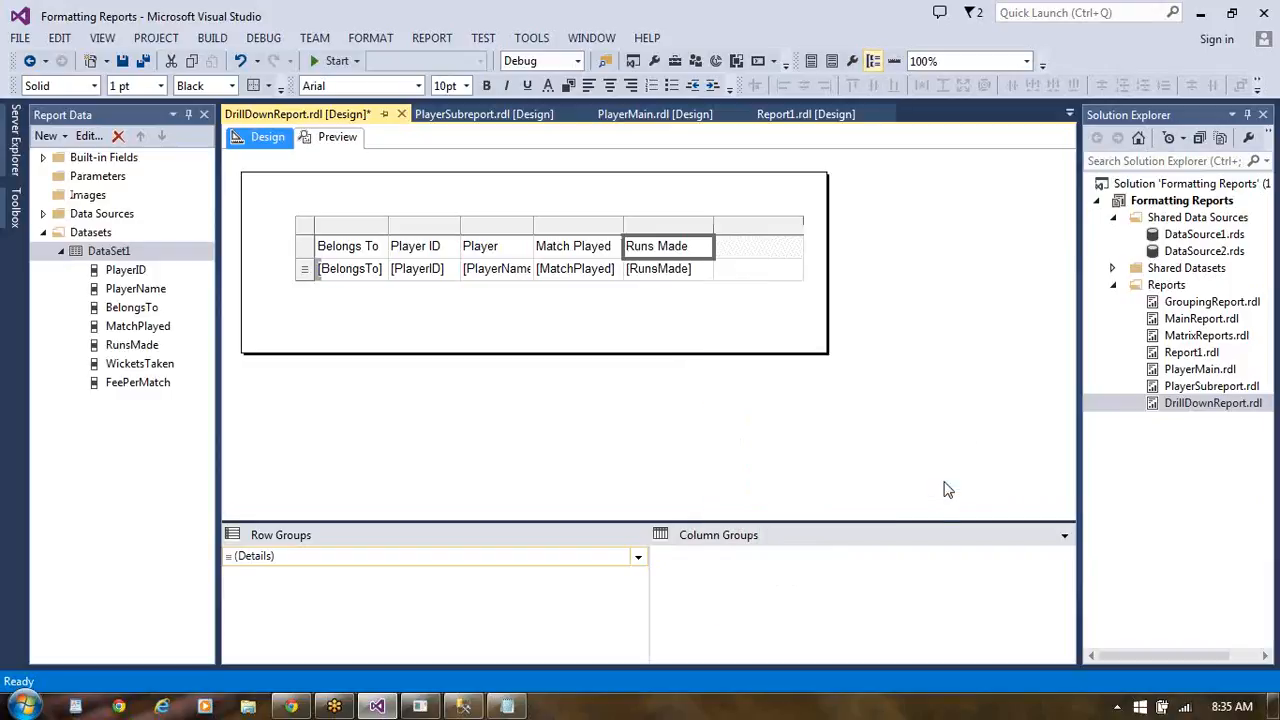
mouse_move(790, 270)
left_click(795, 267)
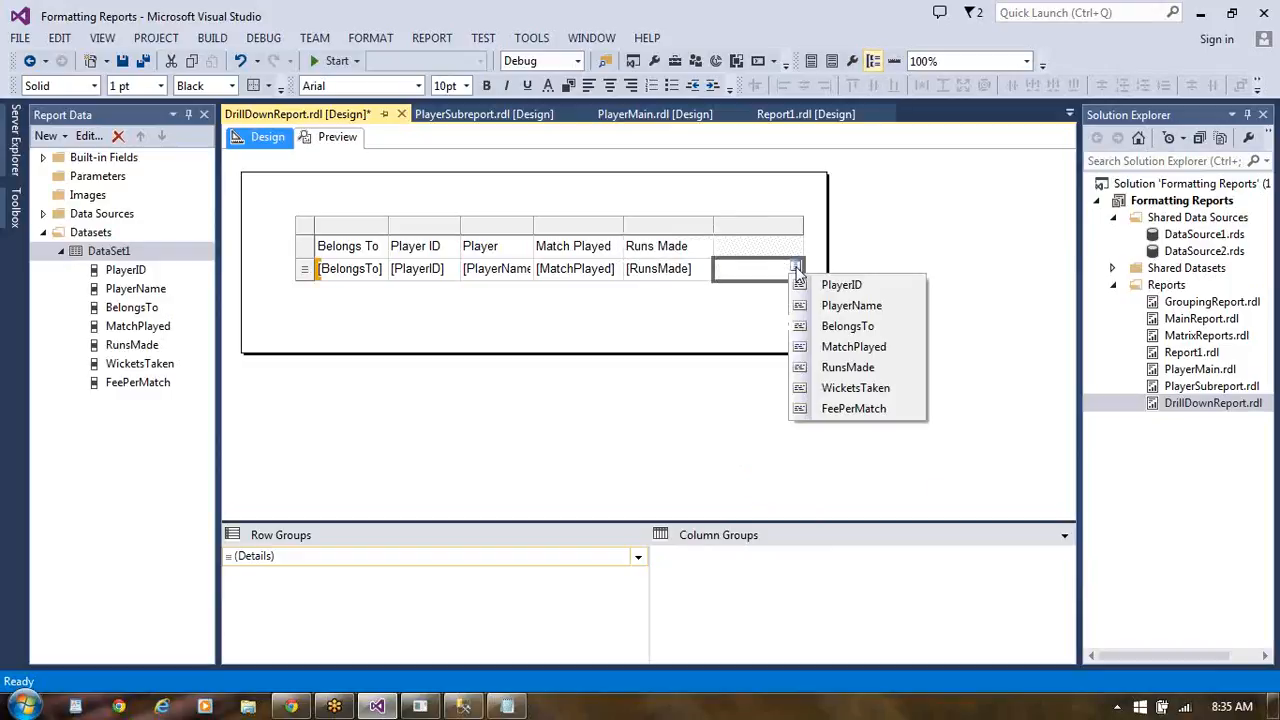
left_click(798, 390)
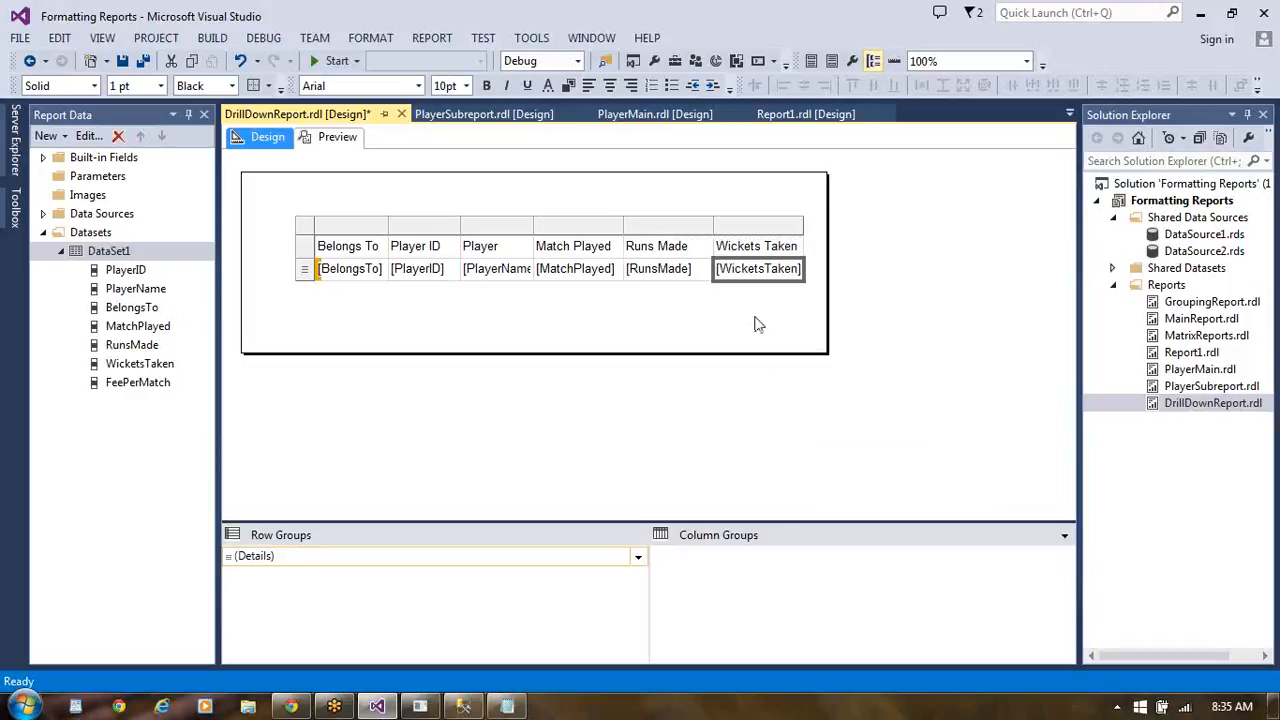
- Insert a column after Wickets Taken and assign the FeePerMatch field to its data cell
right_click(796, 268)
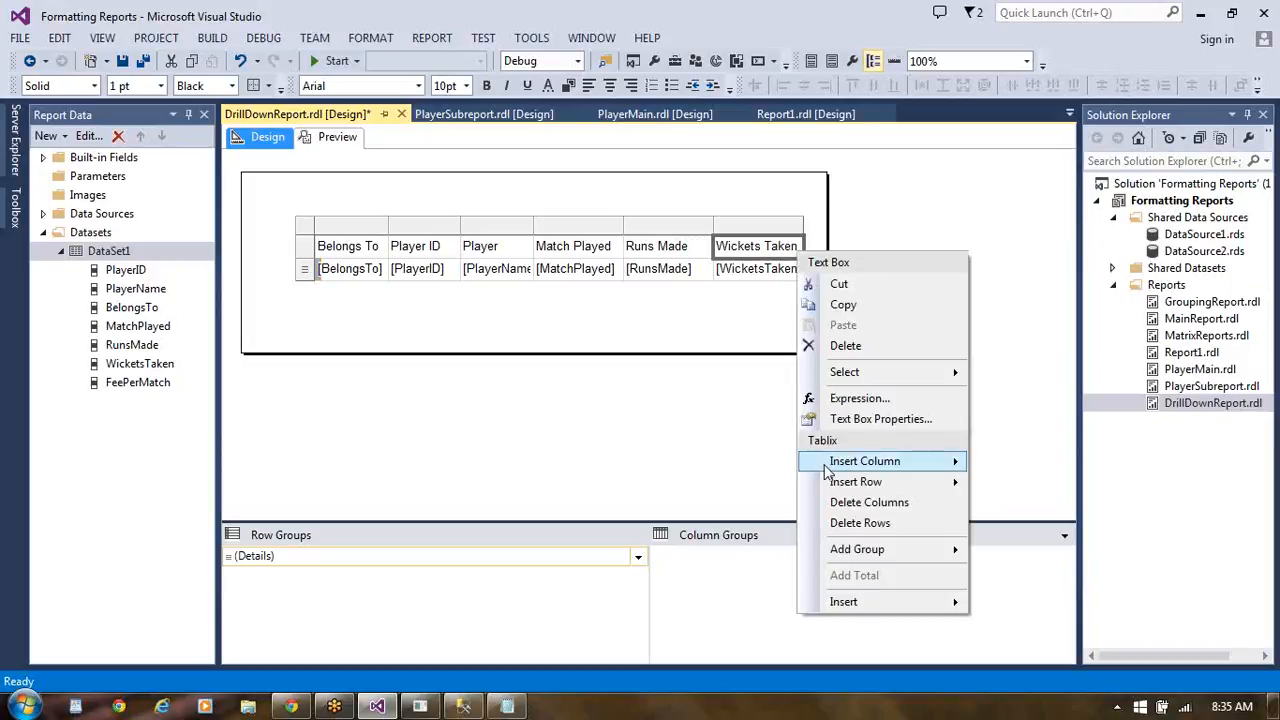
mouse_move(830, 462)
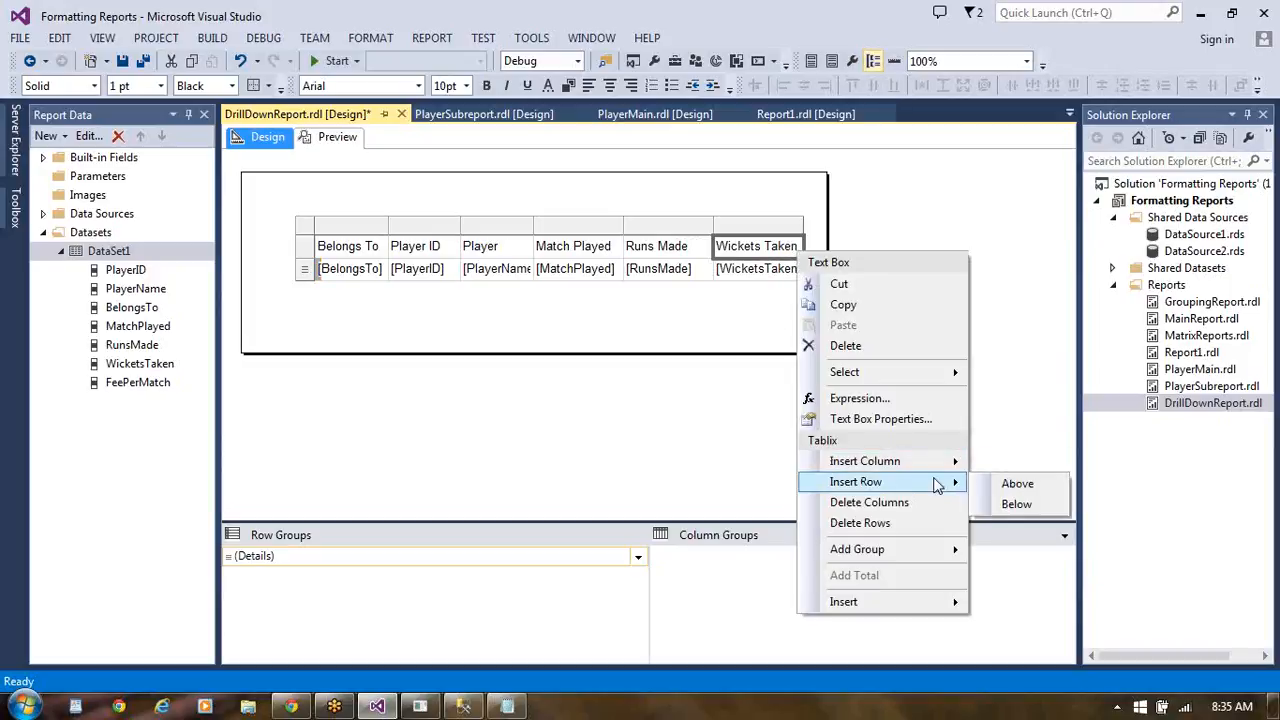
left_click(1014, 484)
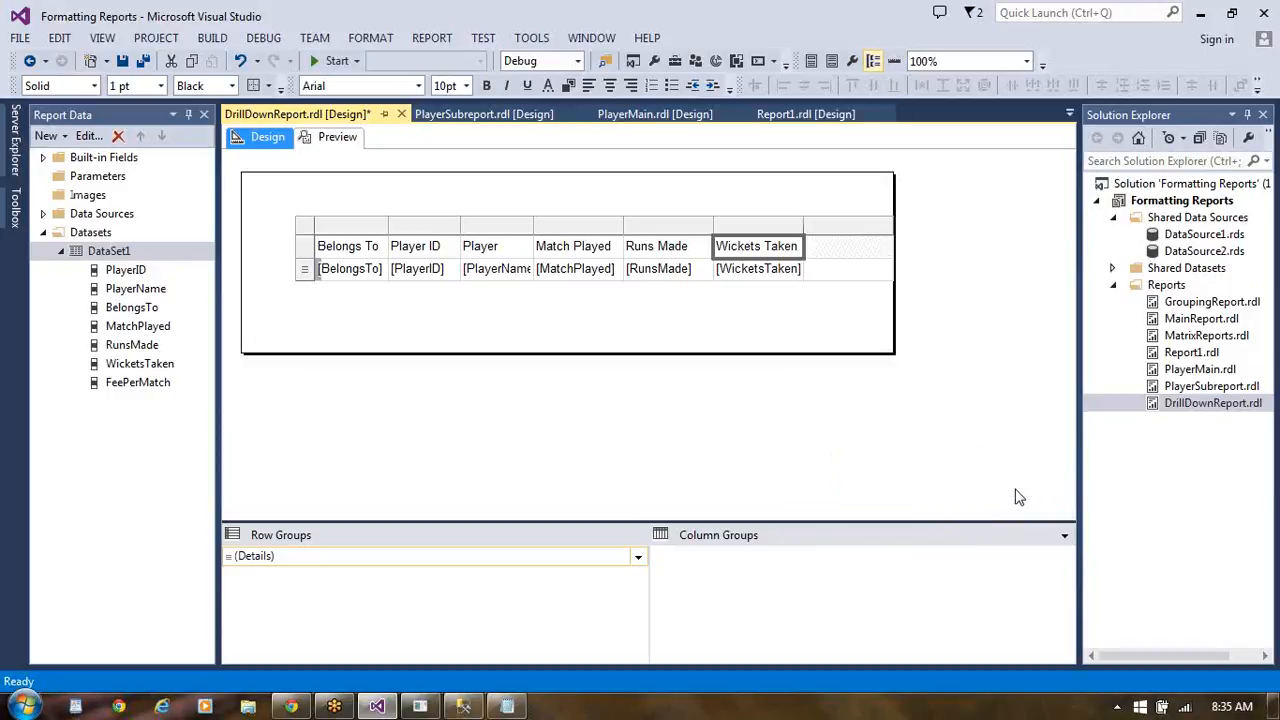
left_click(886, 268)
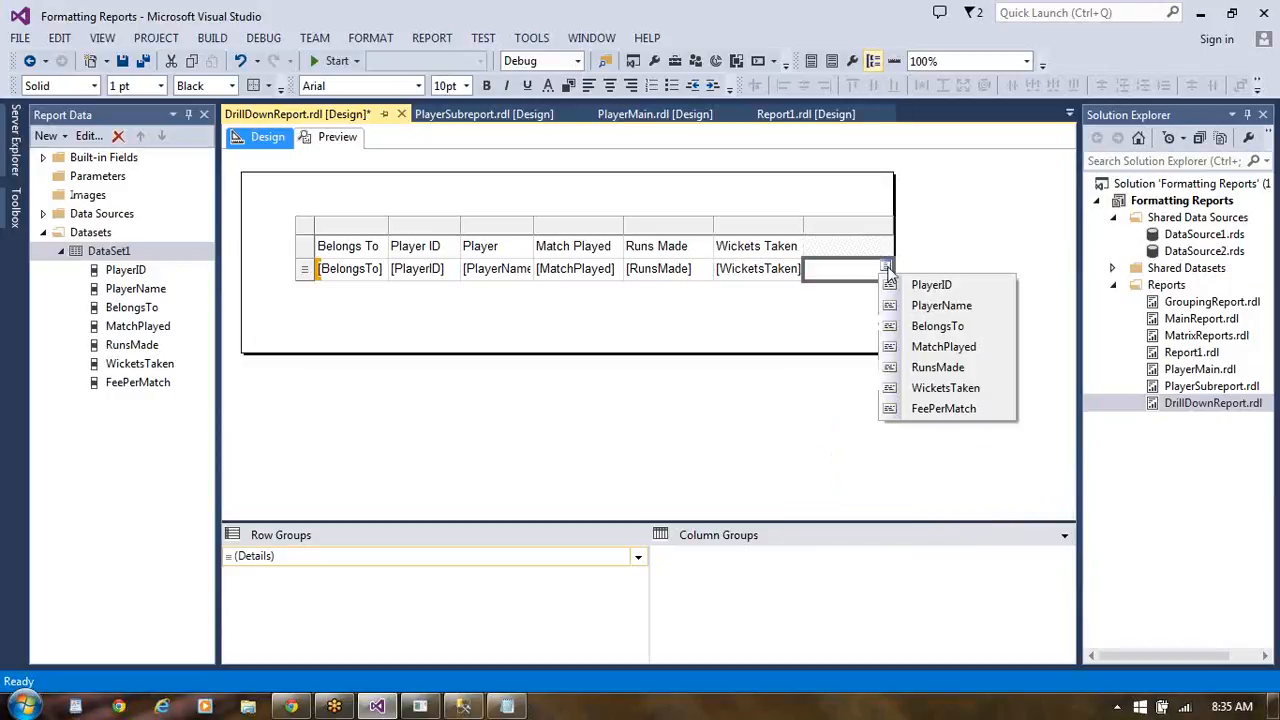
left_click(912, 408)
- Preview the DrillDownReport with its seven-column player table and return to the report design
left_click(770, 303)
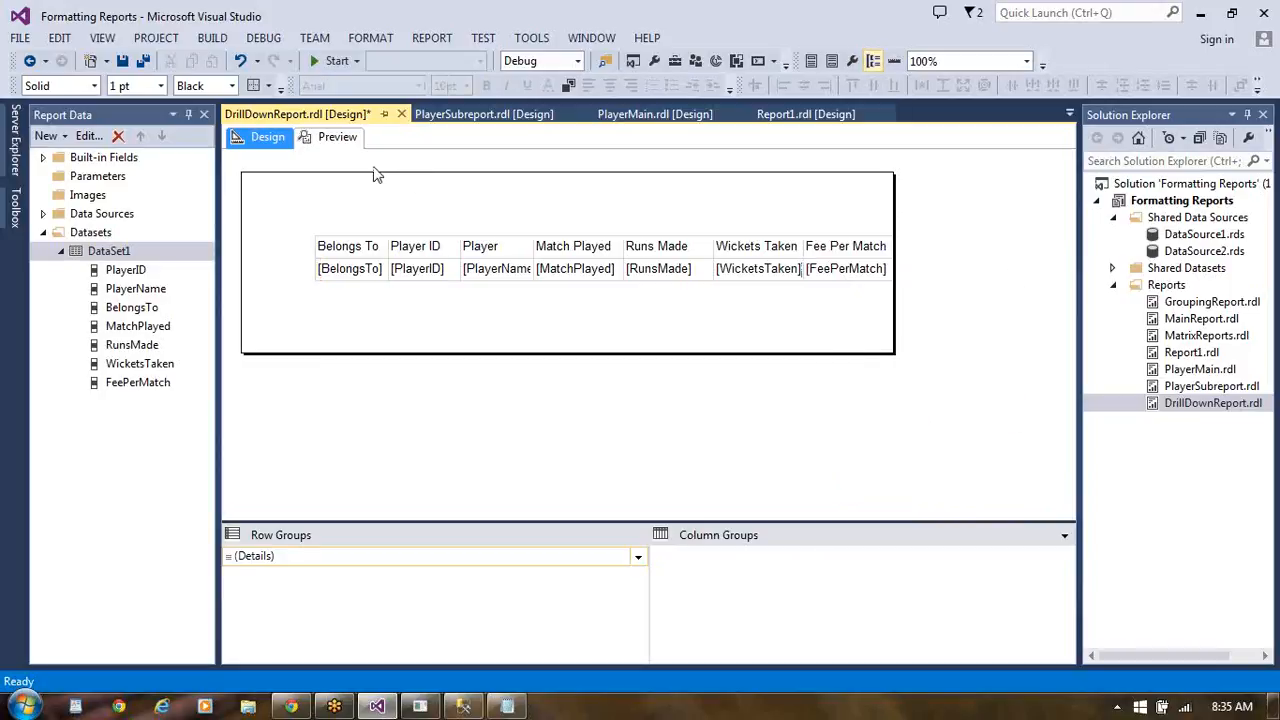
left_click(350, 140)
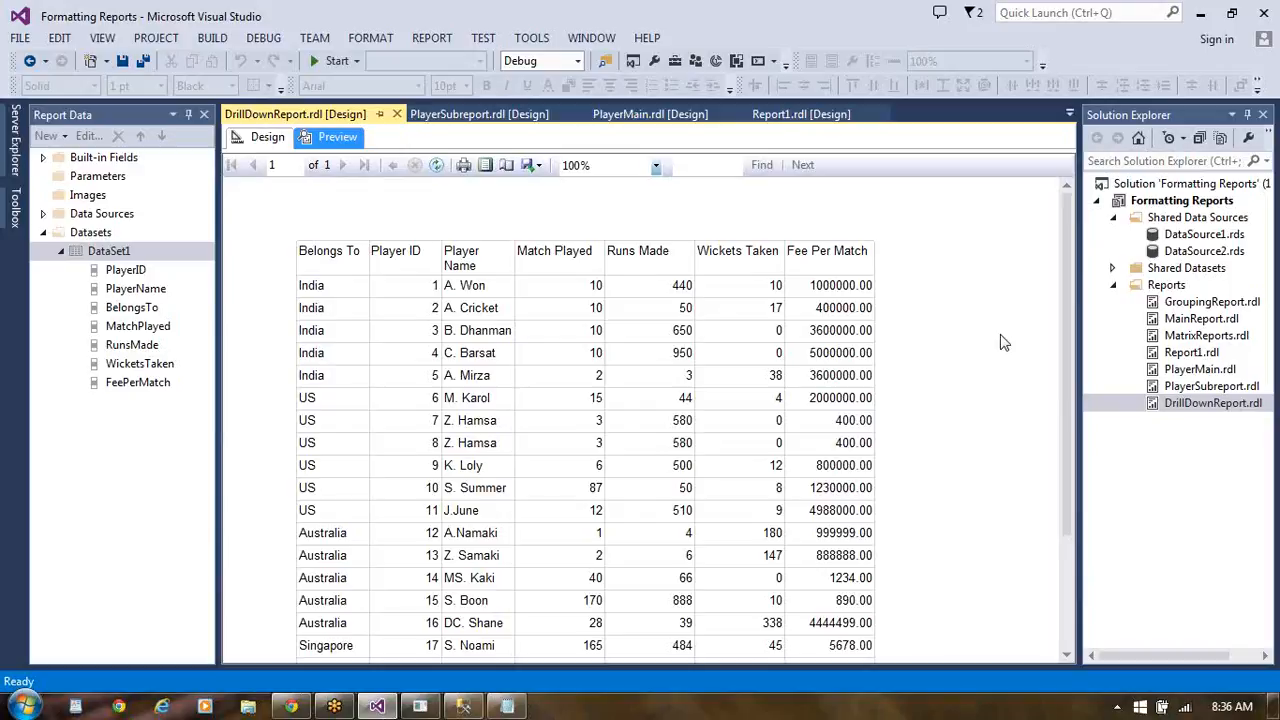
left_click(262, 137)
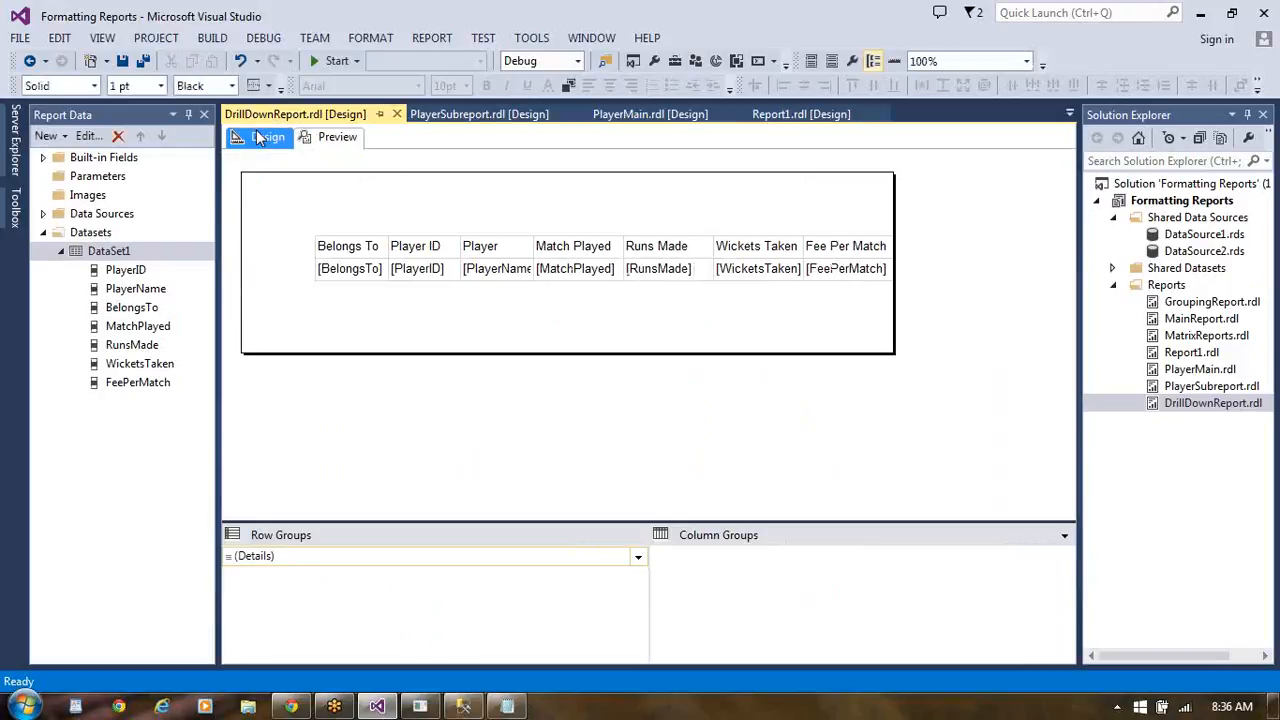
- Add a parent row group to the table's BelongsTo data cell, grouped by [BelongsTo], without a group header or footer
right_click(364, 267)
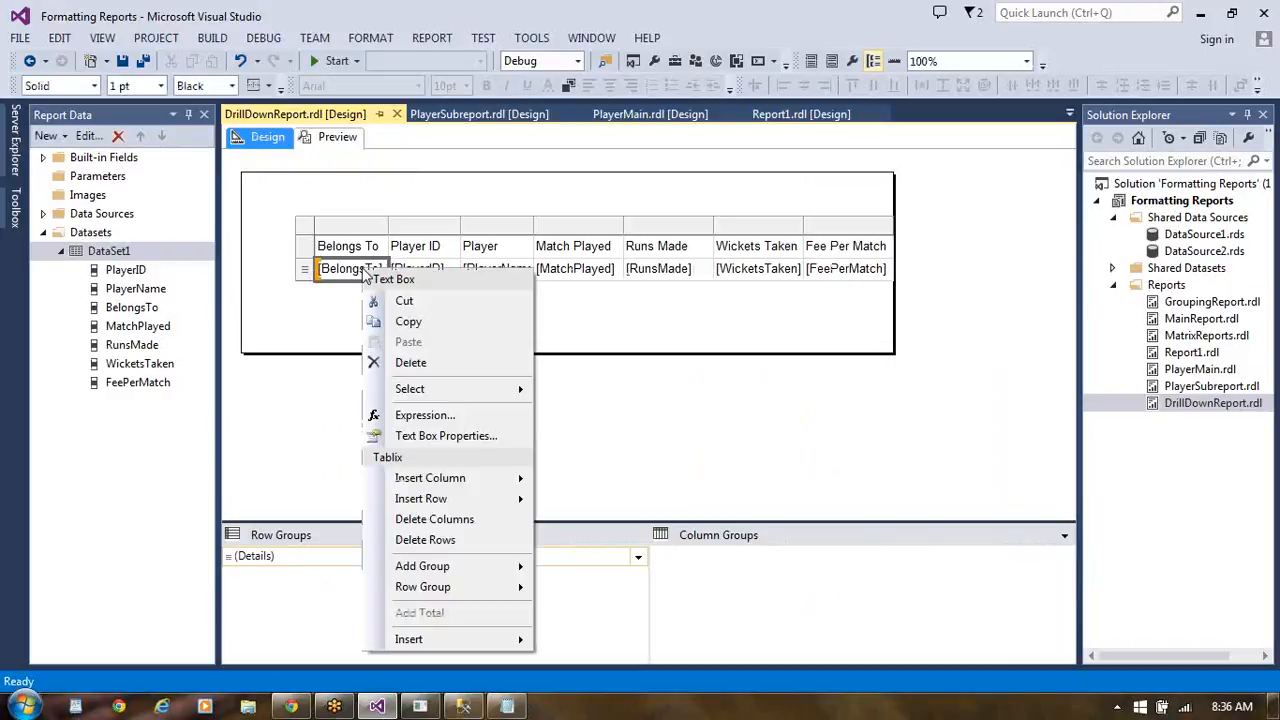
mouse_move(418, 569)
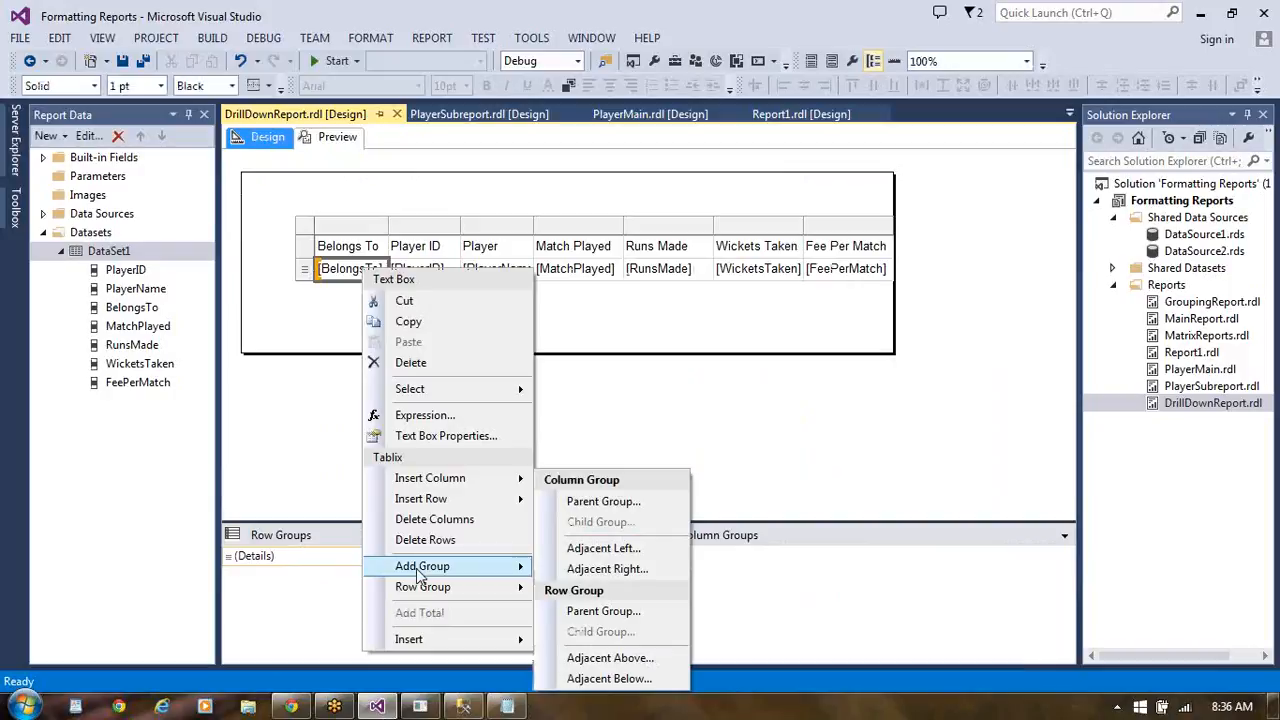
mouse_move(515, 588)
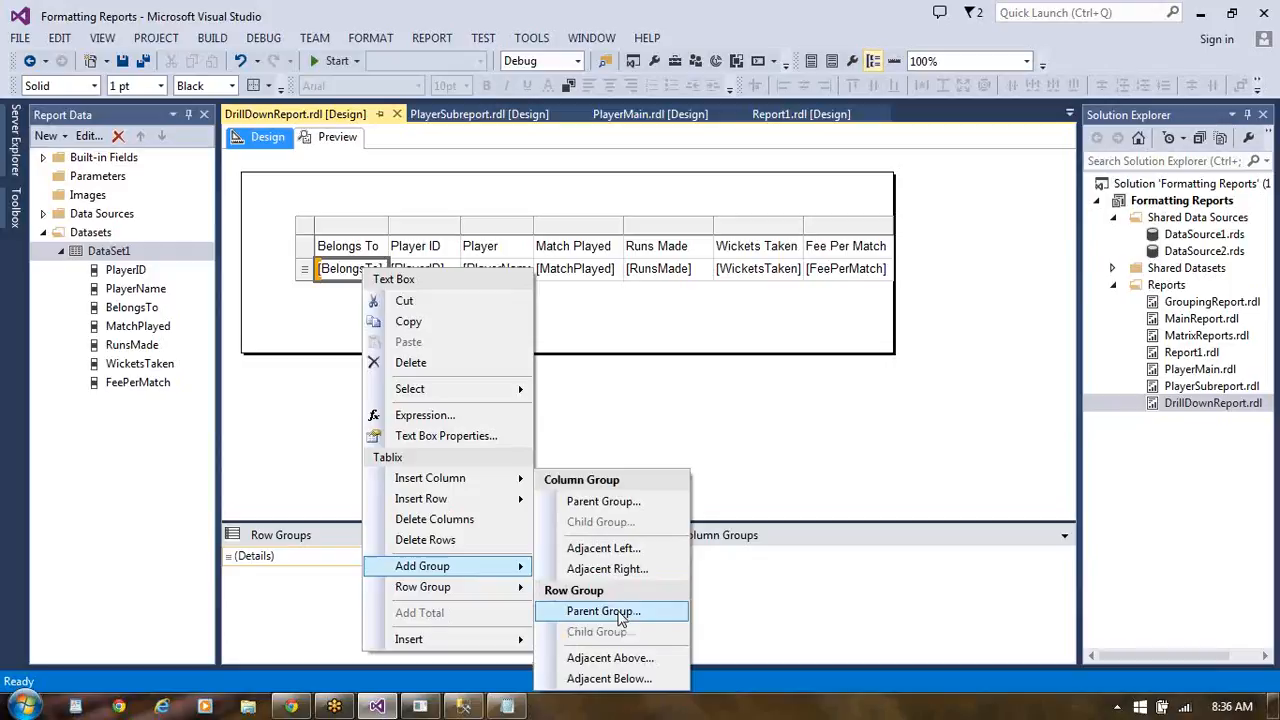
left_click(600, 610)
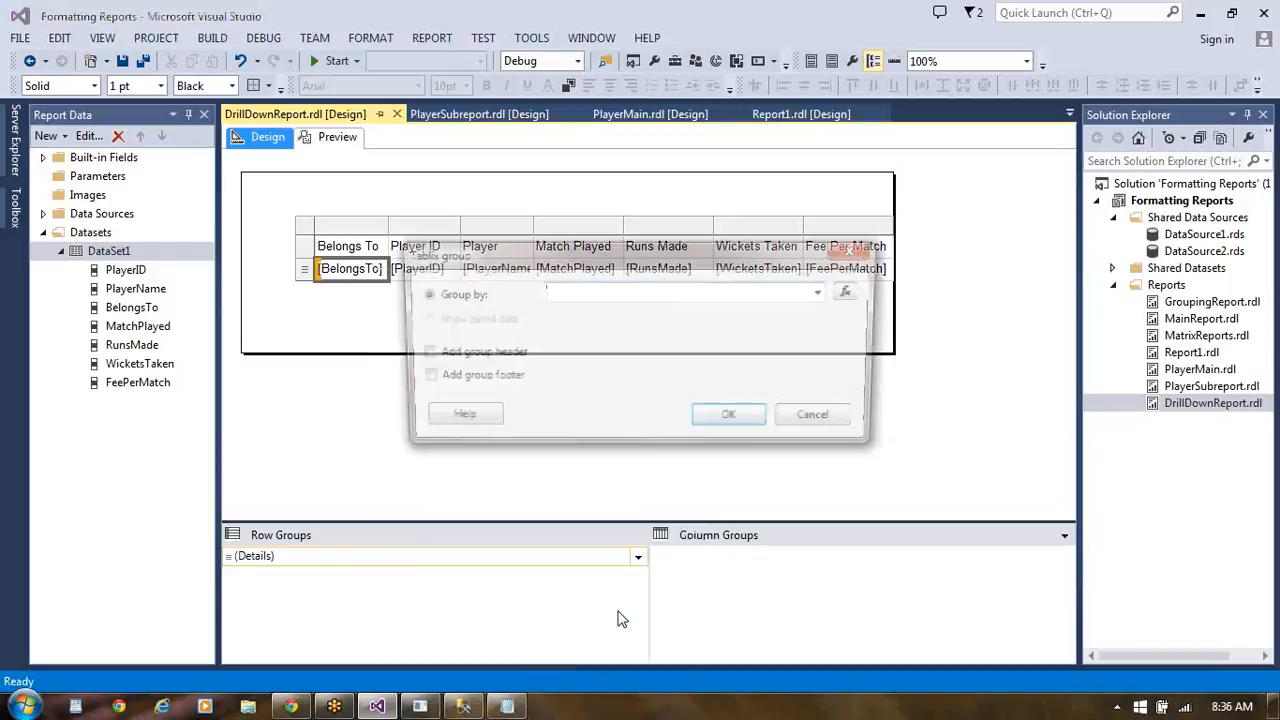
left_click(825, 293)
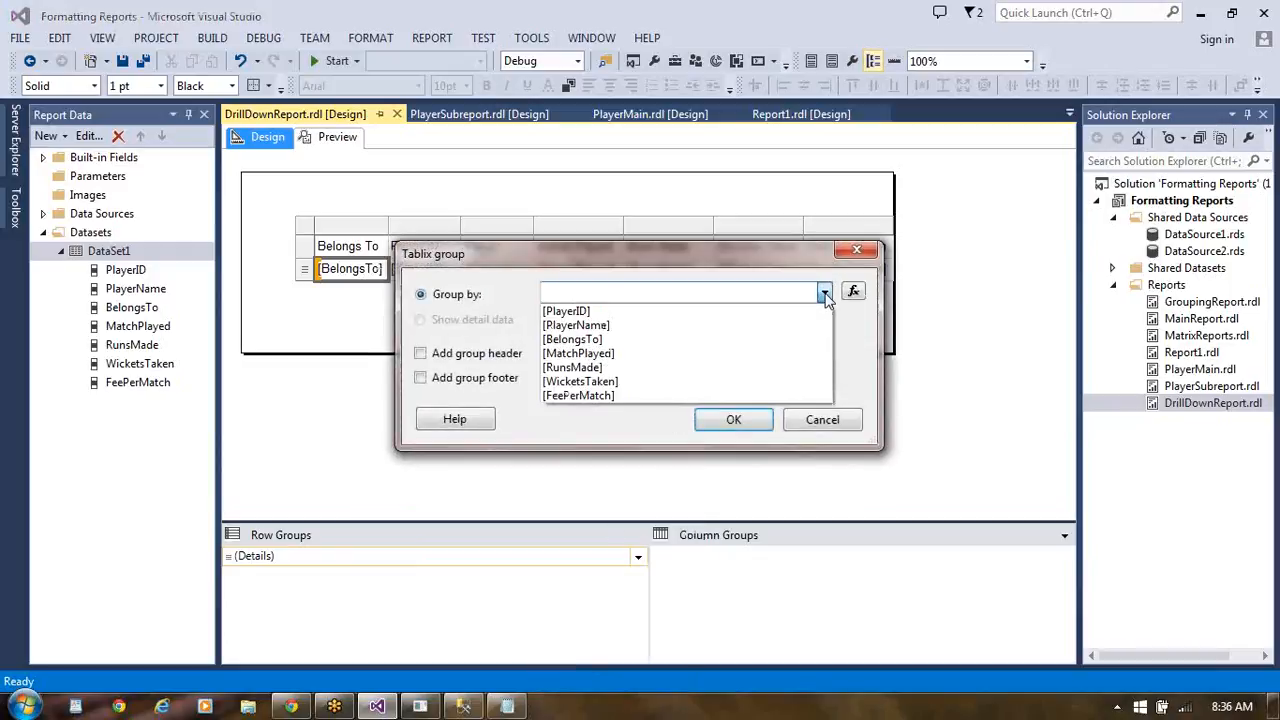
left_click(727, 340)
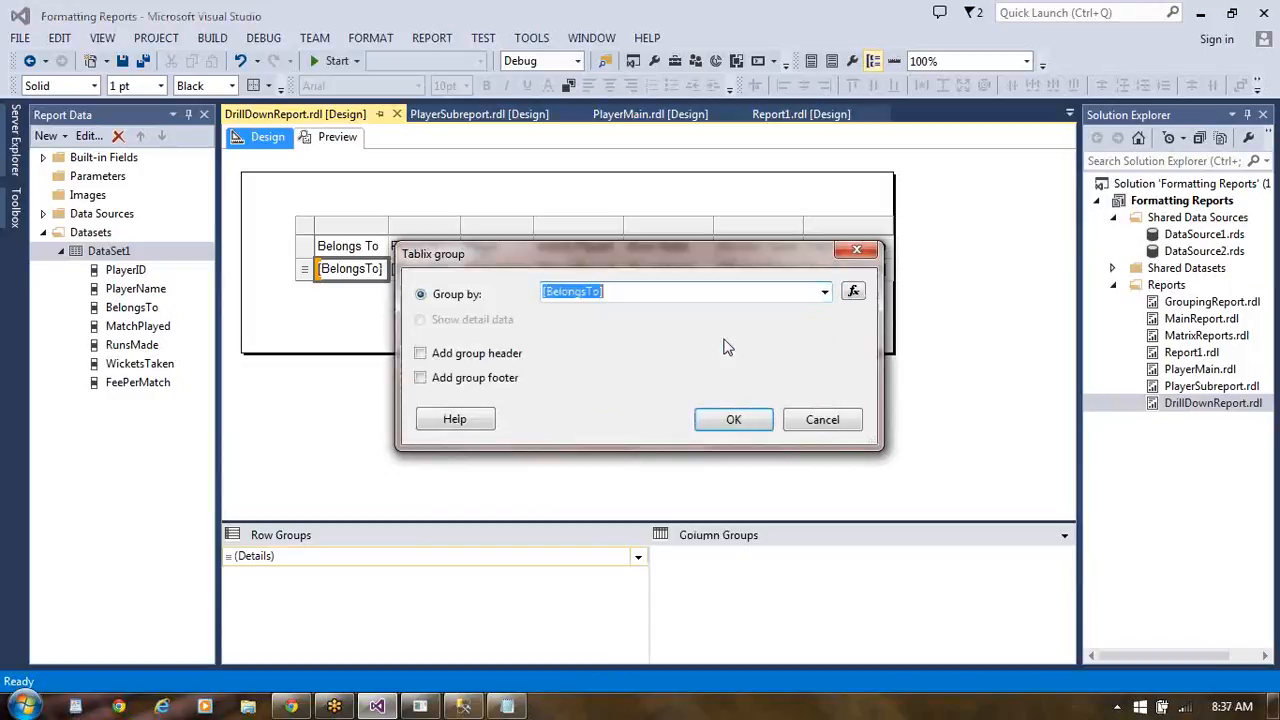
left_click(734, 420)
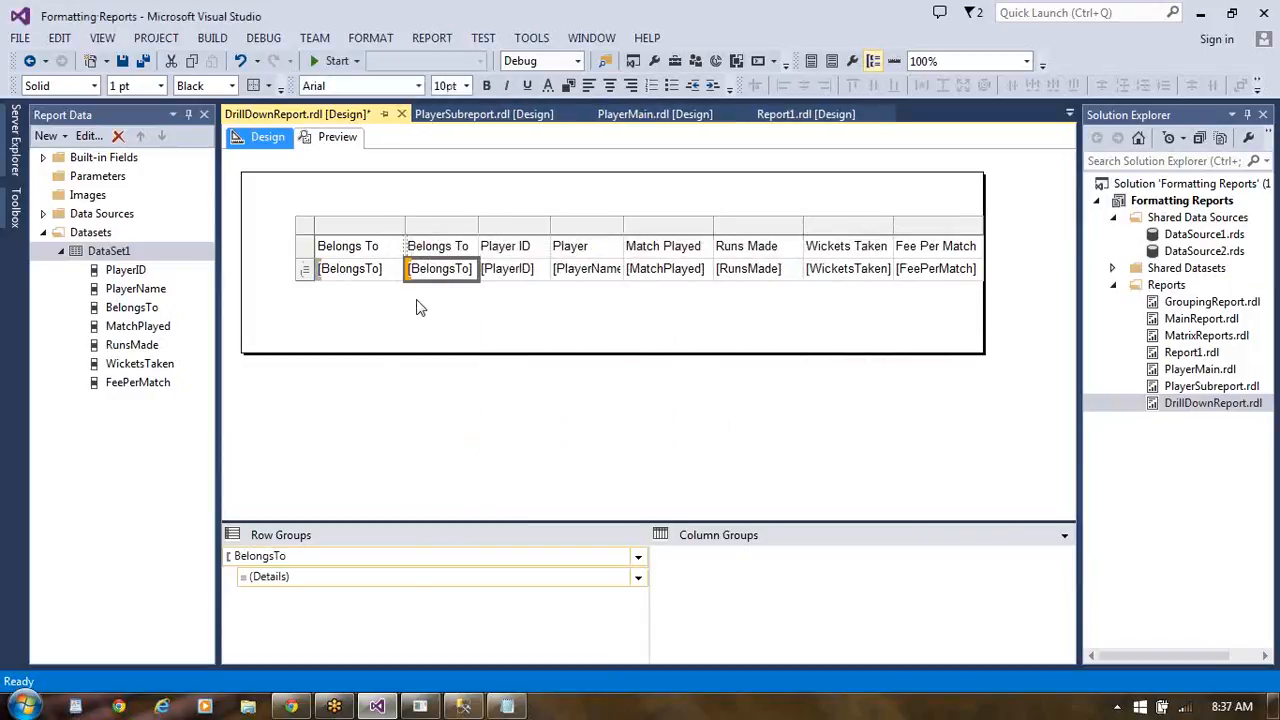
- Delete the duplicate Belongs To column next to the new group column and save the report
left_click(443, 226)
right_click(443, 232)
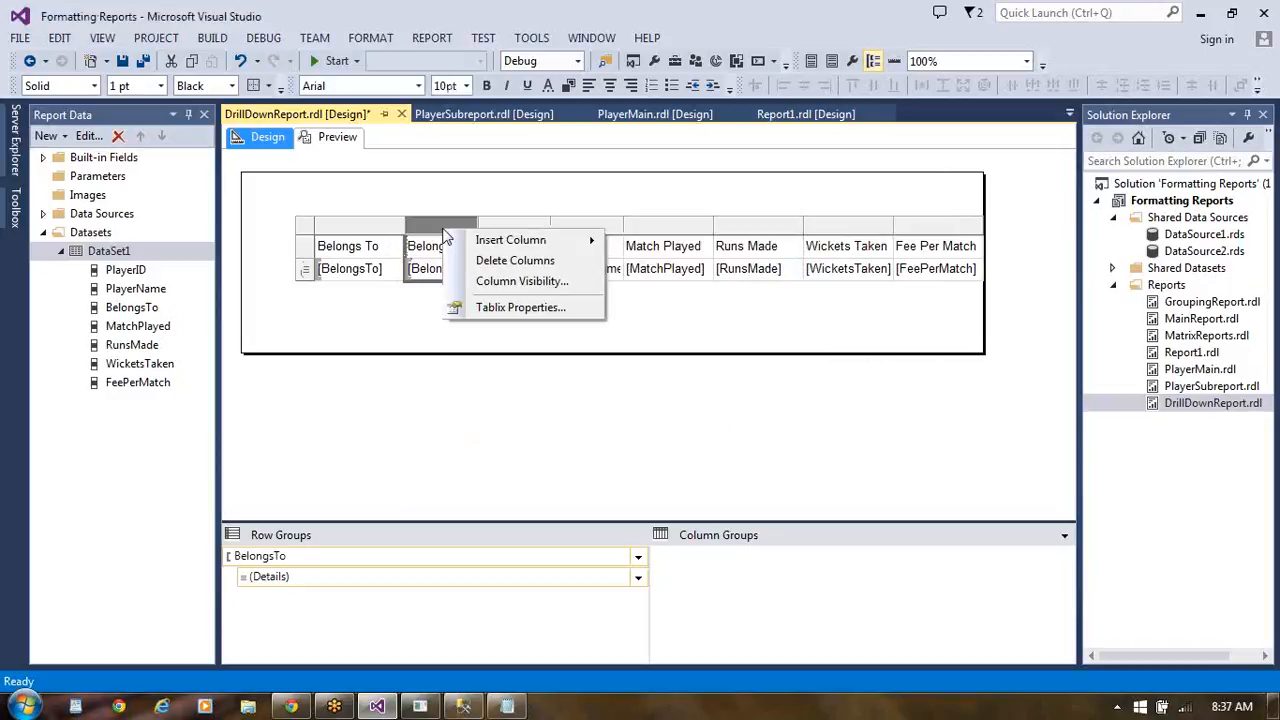
left_click(491, 262)
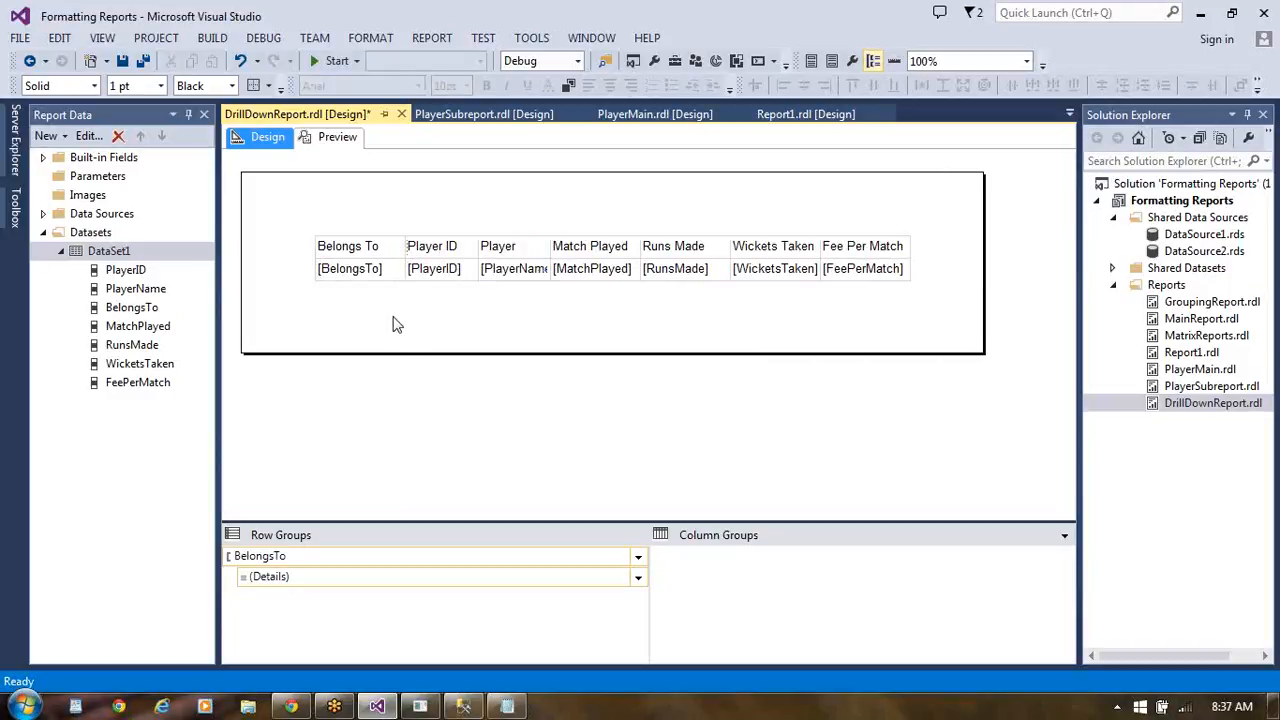
key("ctrl+s")
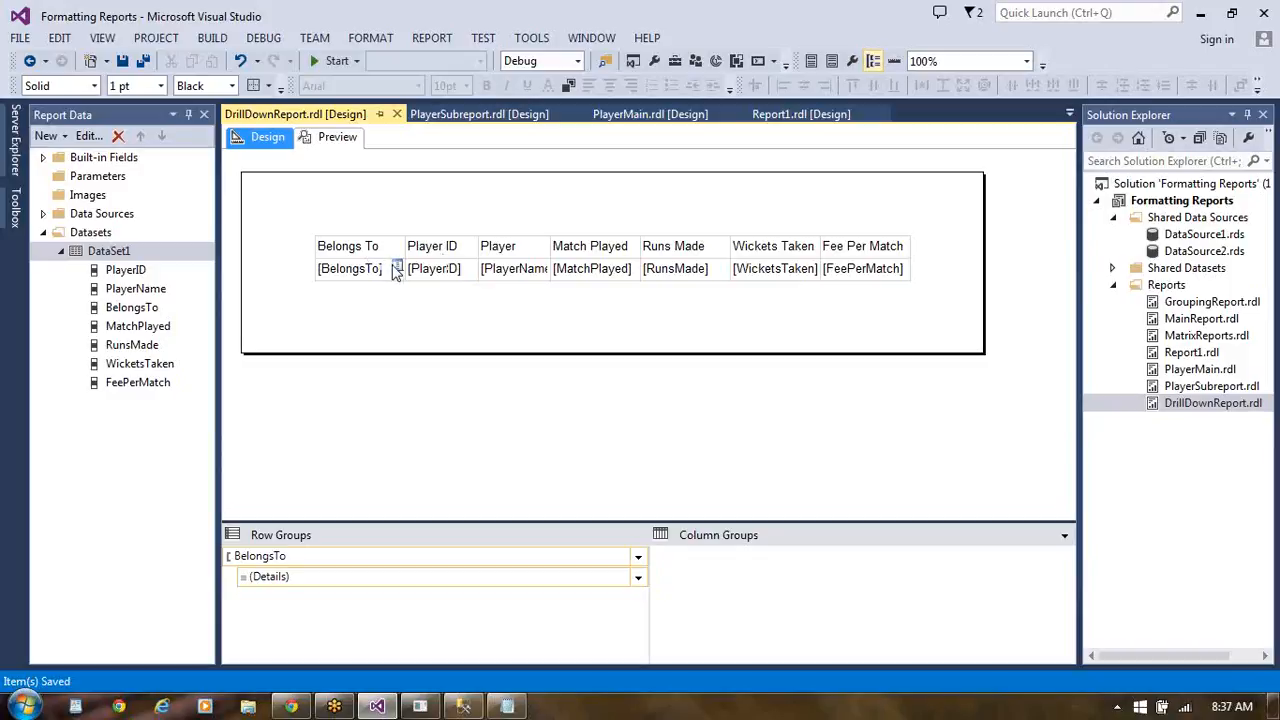
right_click(396, 272)
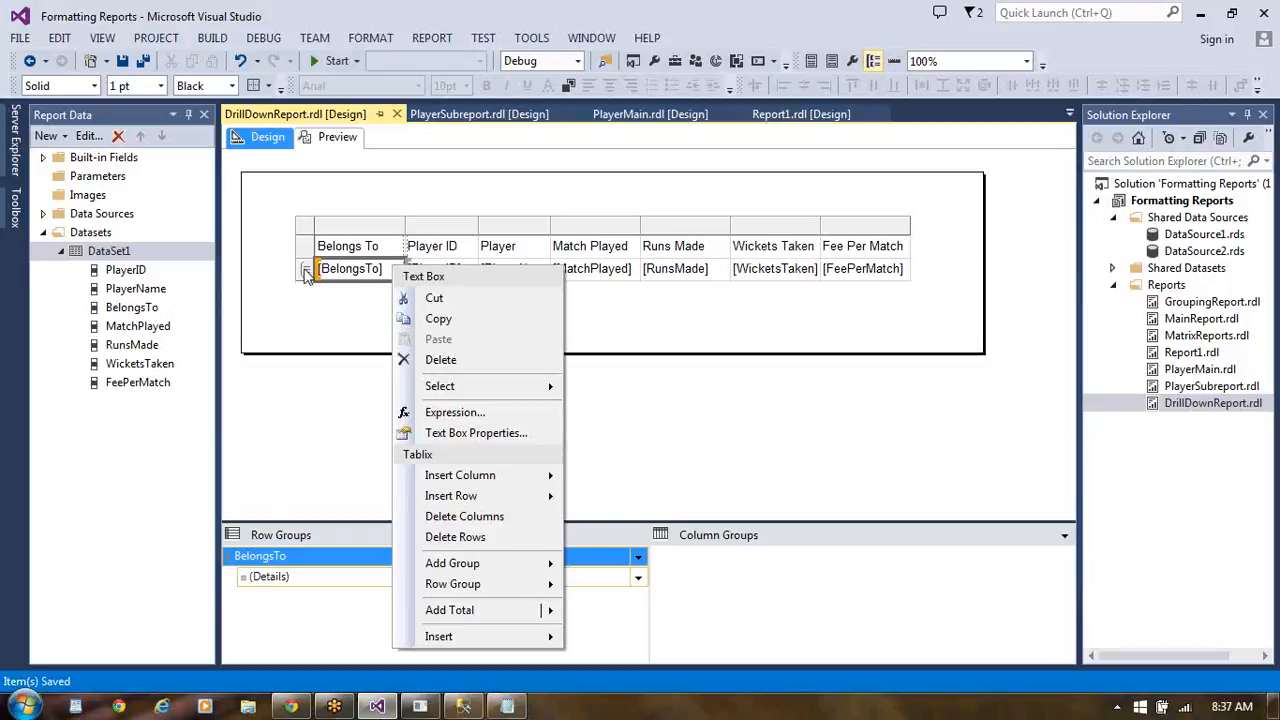
left_click(306, 272)
right_click(306, 275)
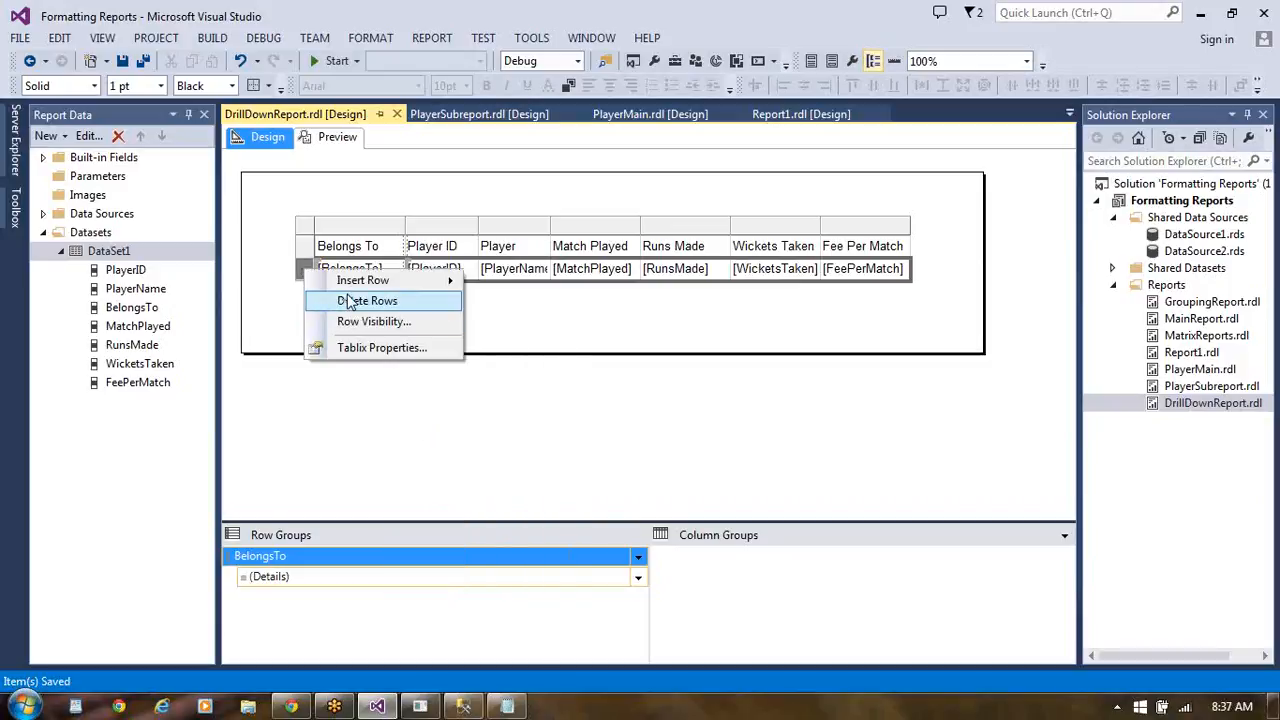
left_click(558, 446)
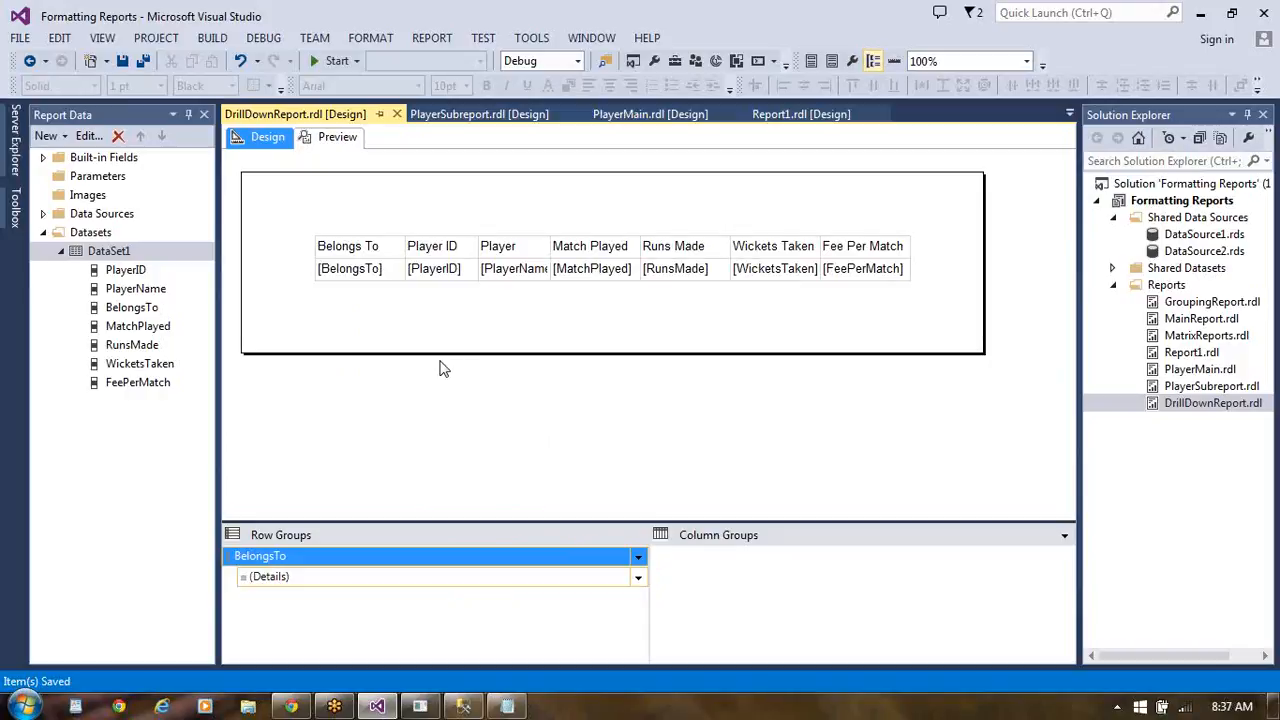
- Preview the report grouped by BelongsTo and return to the report design
left_click(335, 140)
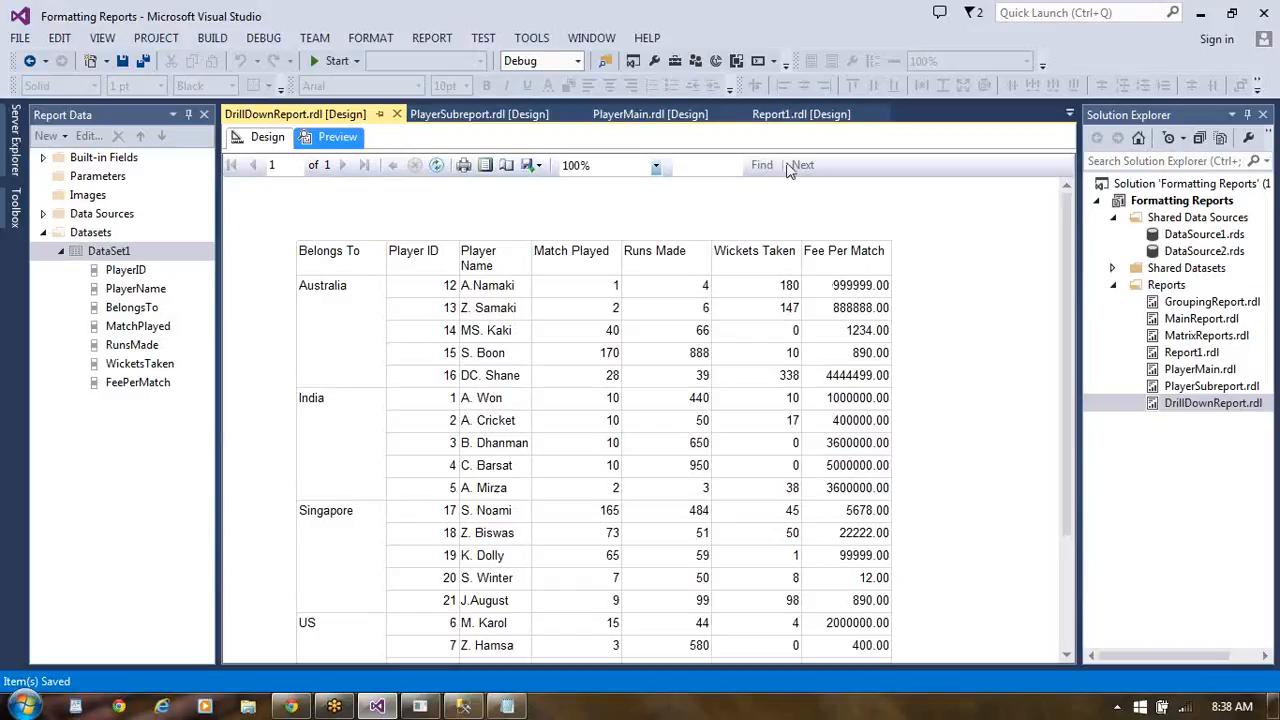
left_click(267, 137)
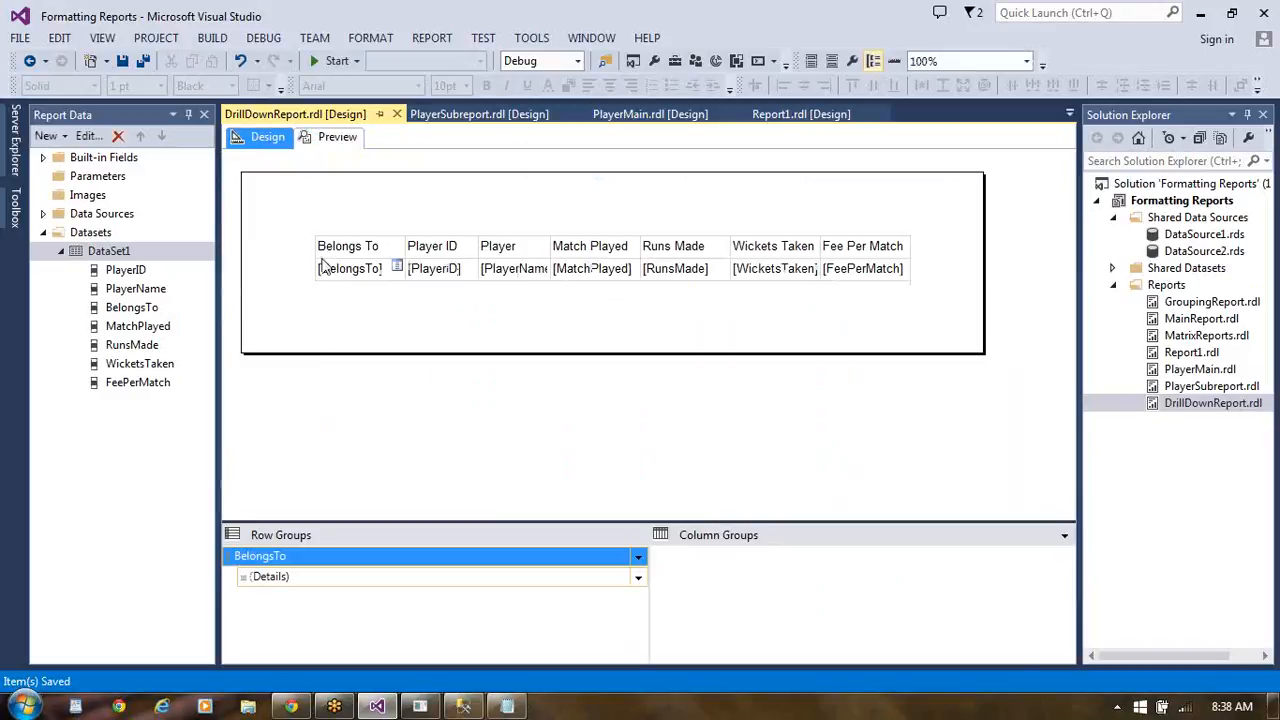
right_click(385, 246)
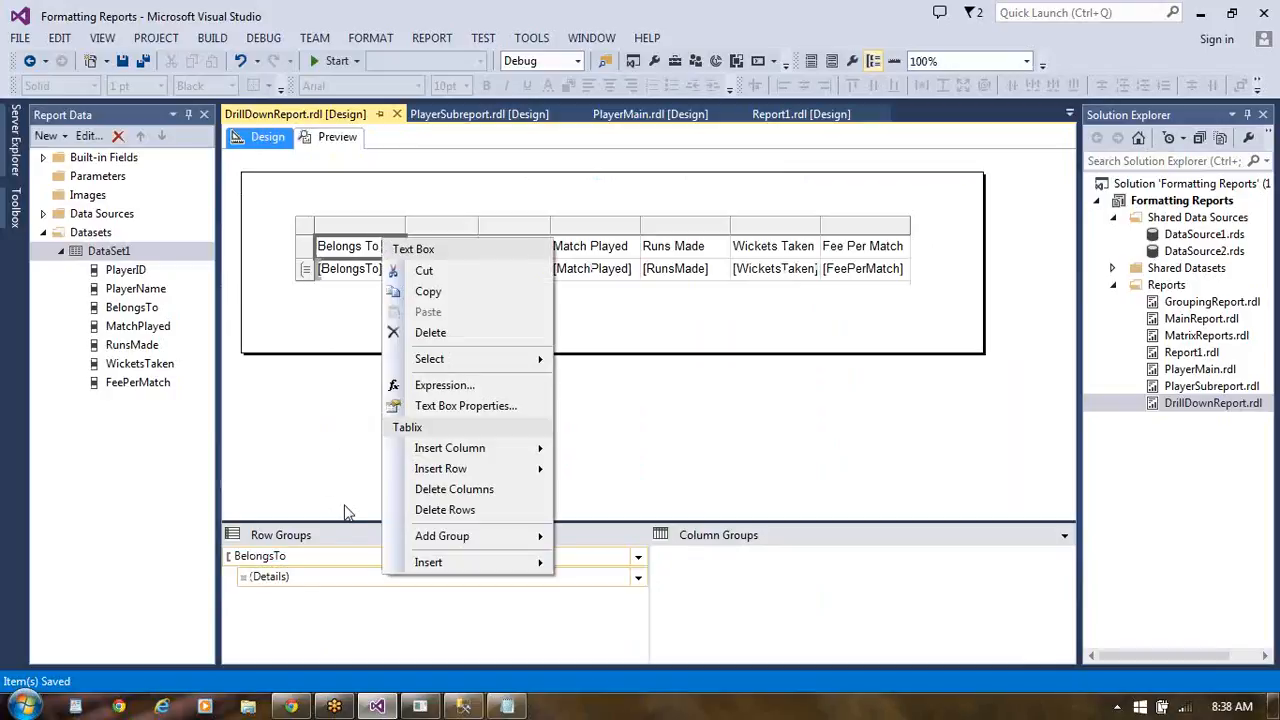
left_click(697, 454)
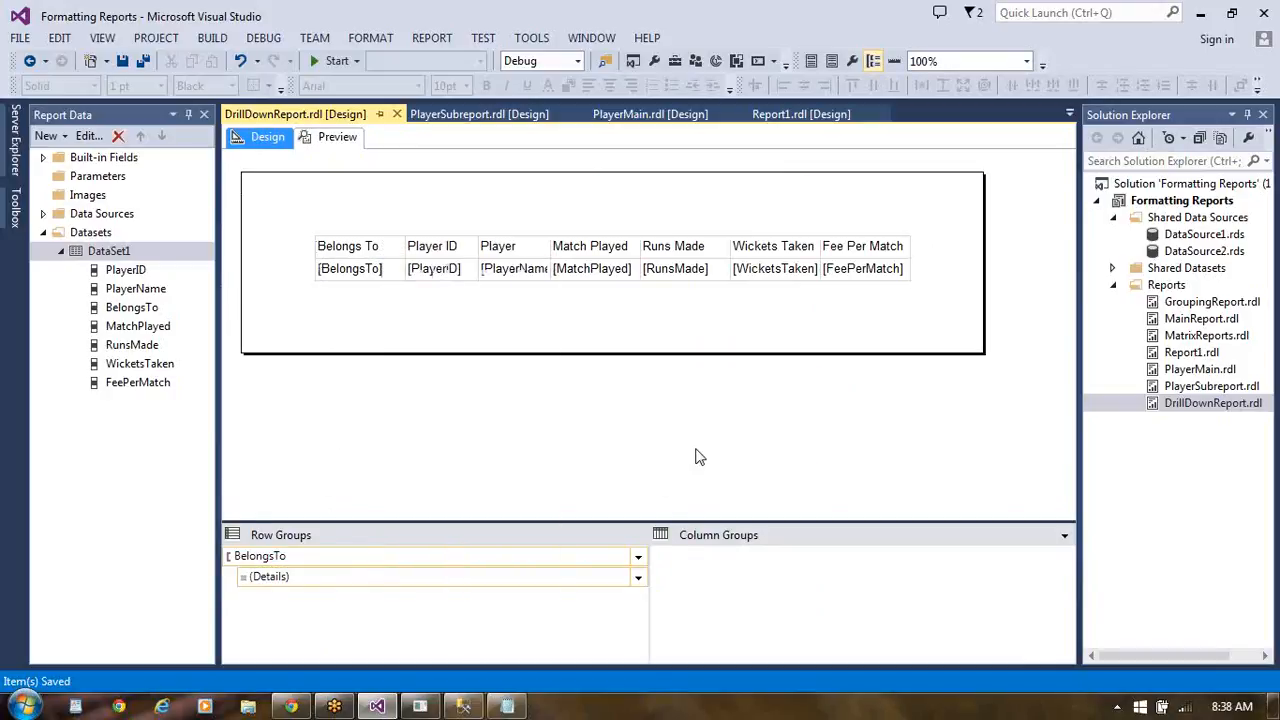
- Set the tablix visibility to Hide when the report is initially run, with its display toggled by BelongsTo1
left_click(416, 246)
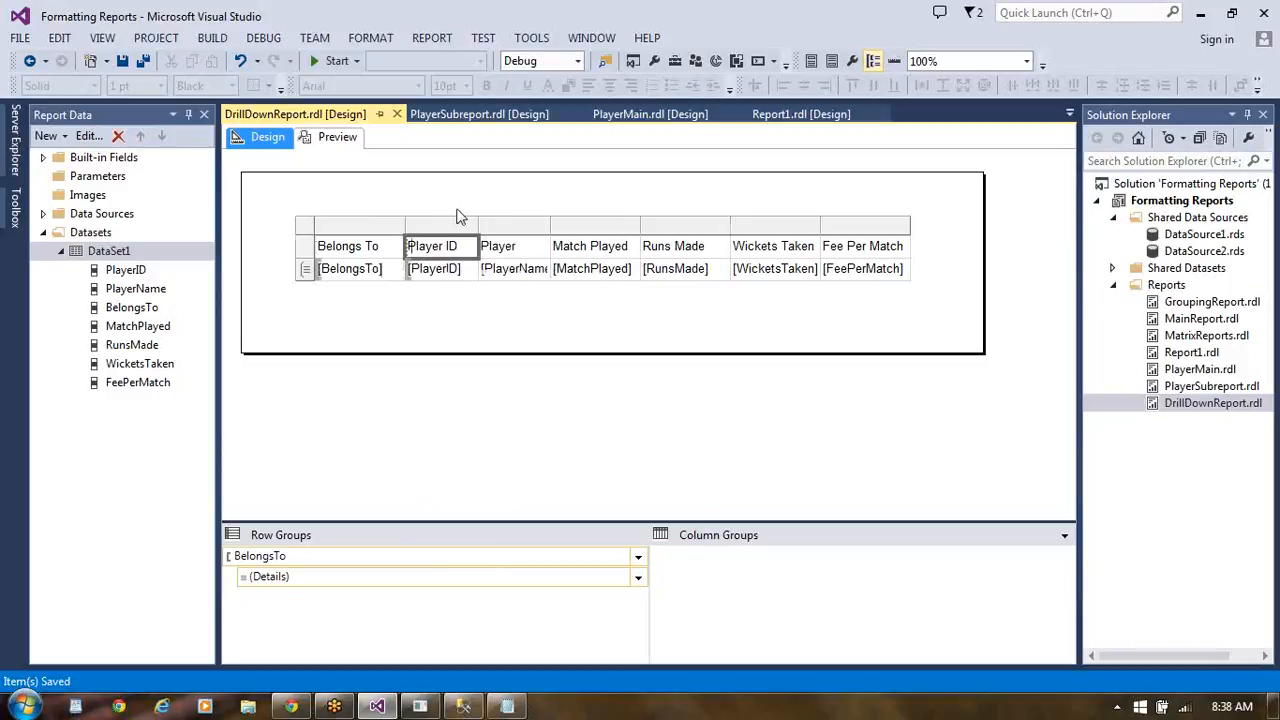
right_click(395, 229)
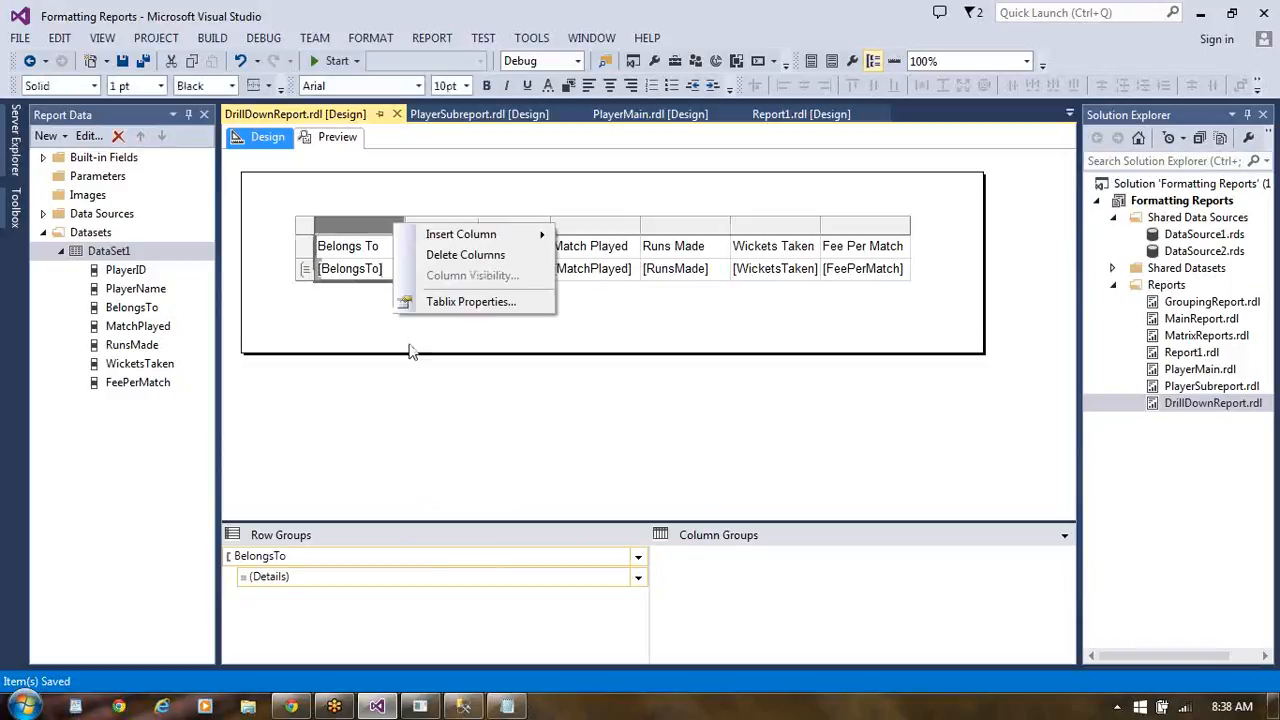
left_click(459, 302)
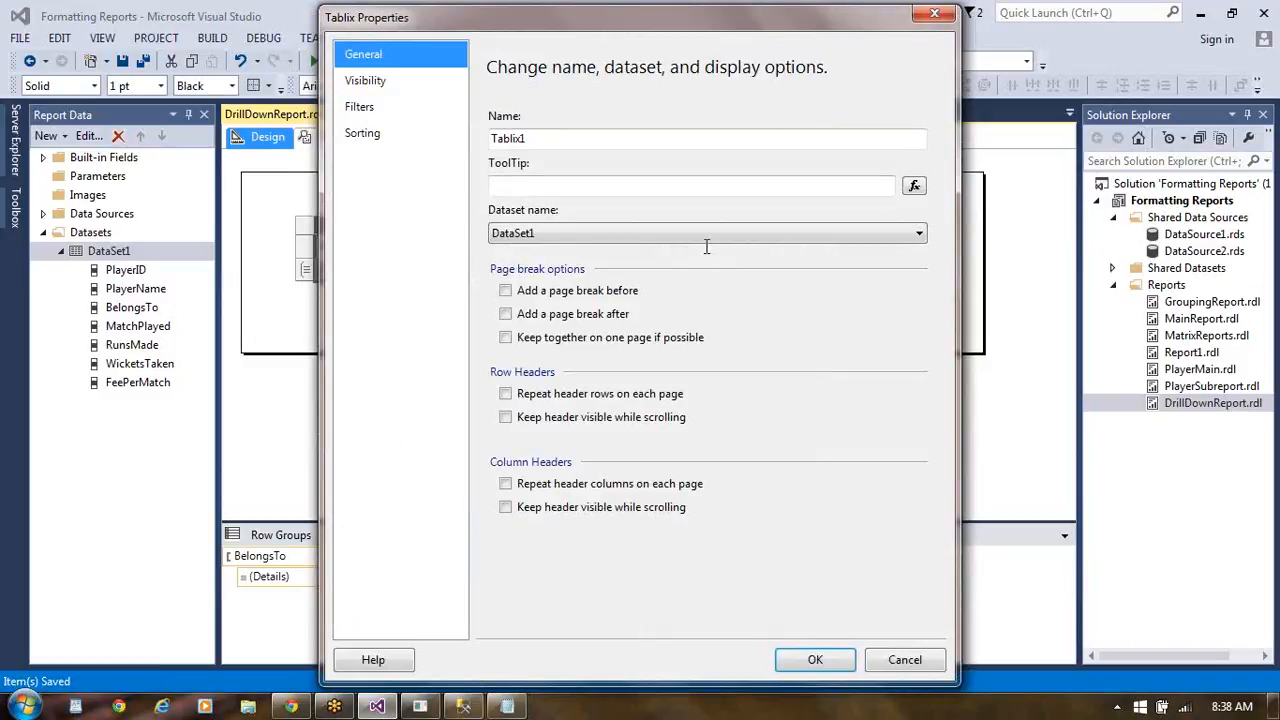
left_click(383, 86)
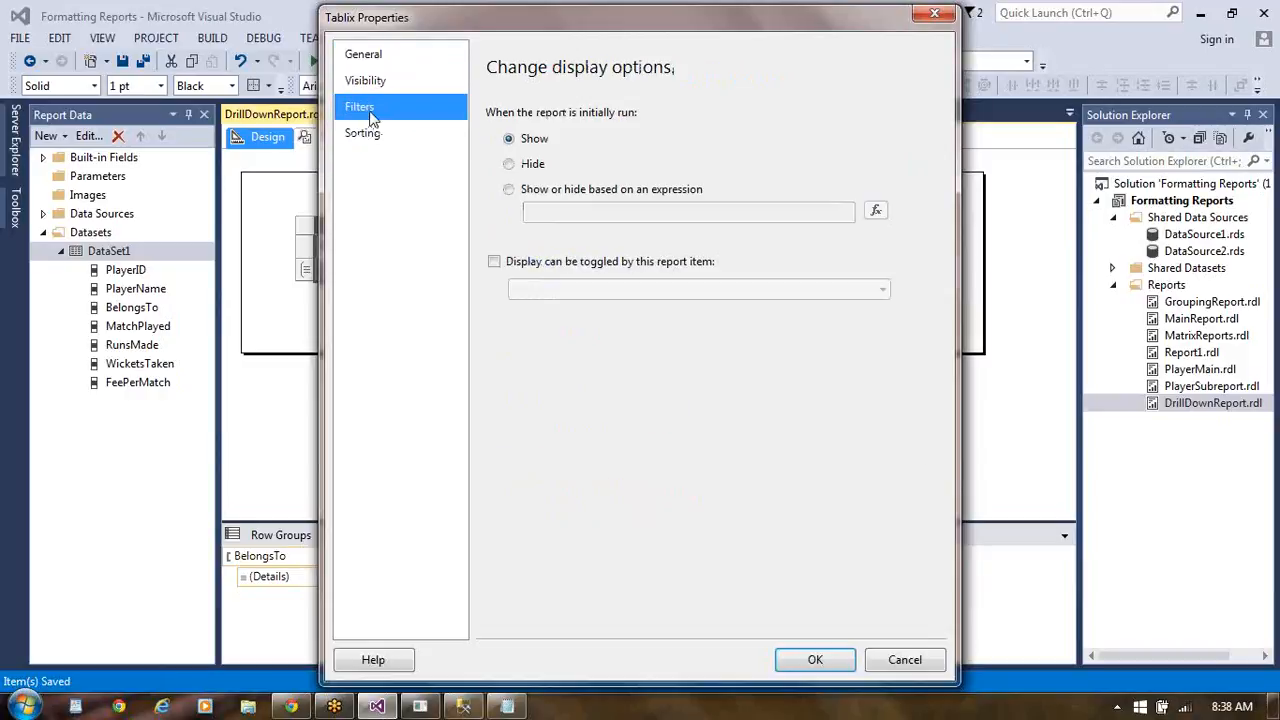
left_click(371, 116)
left_click(382, 85)
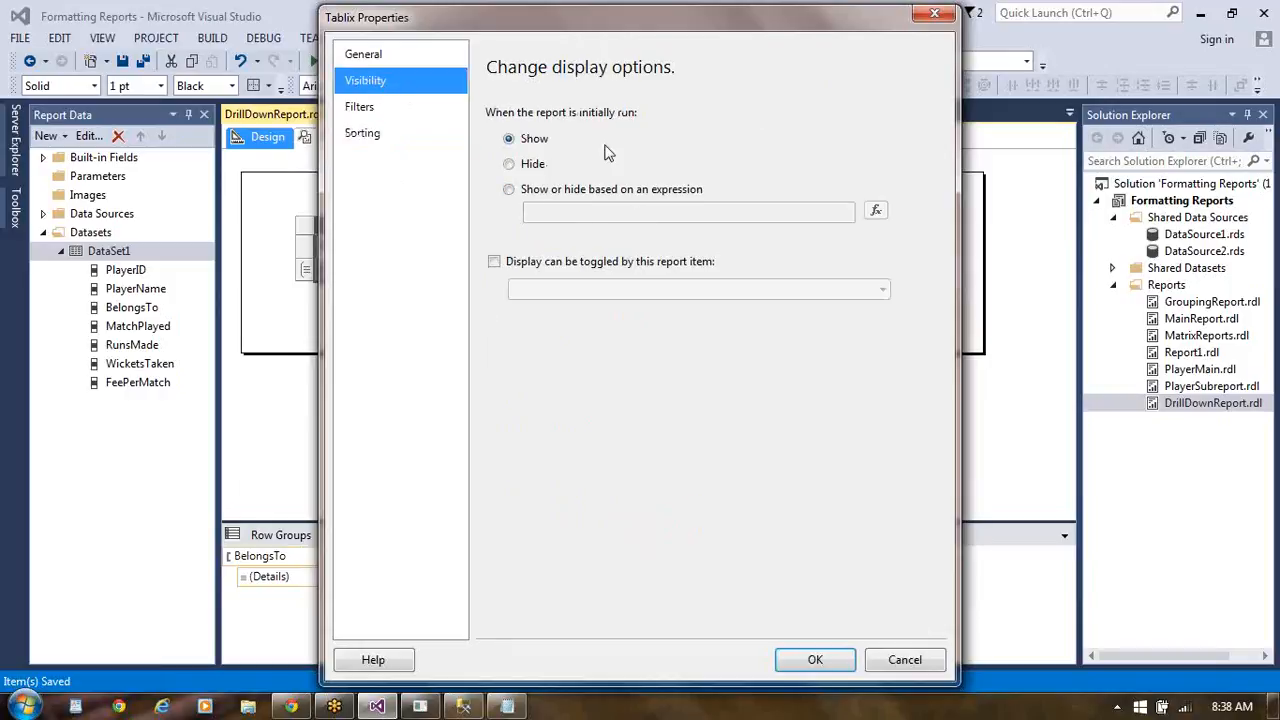
left_click(510, 165)
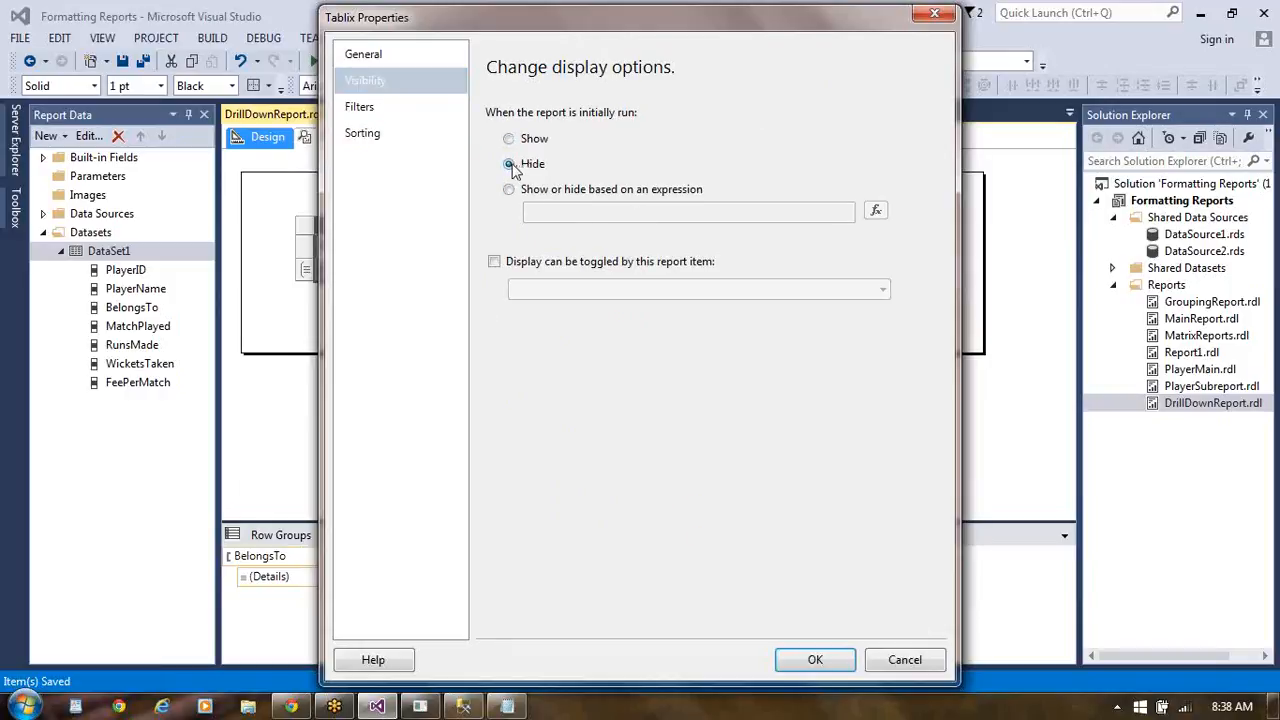
left_click(496, 262)
left_click(883, 292)
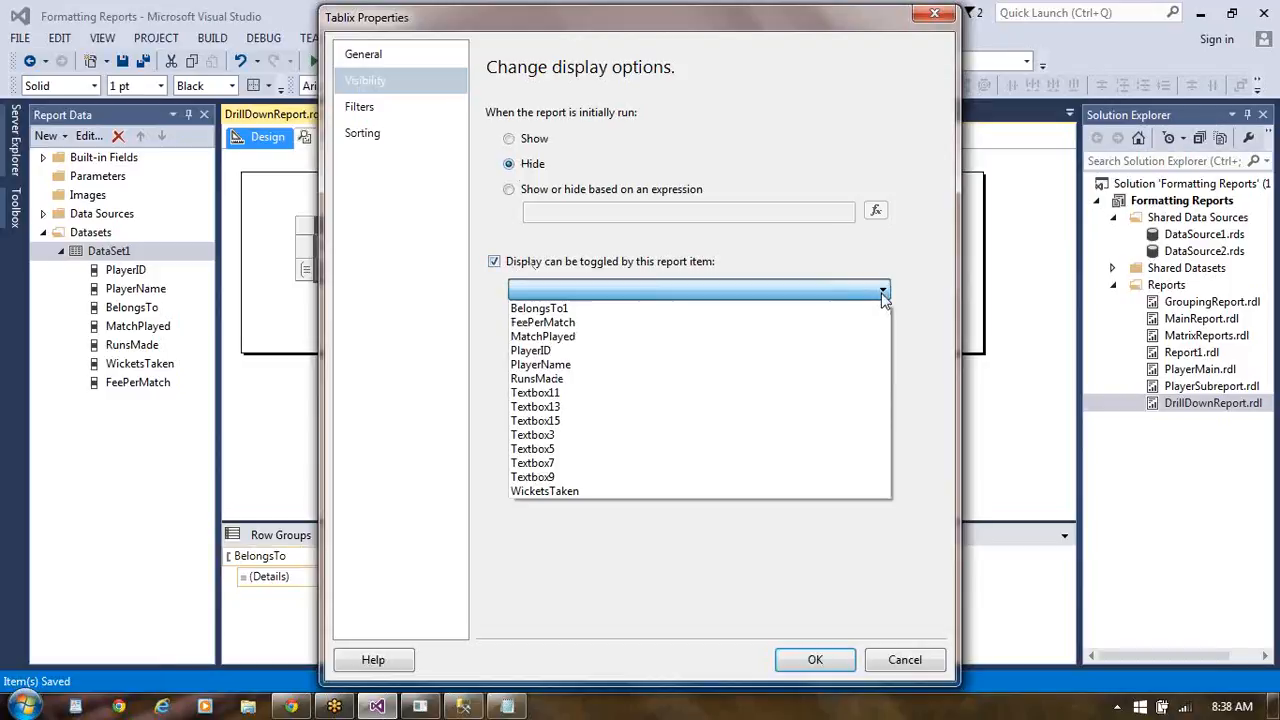
left_click(817, 310)
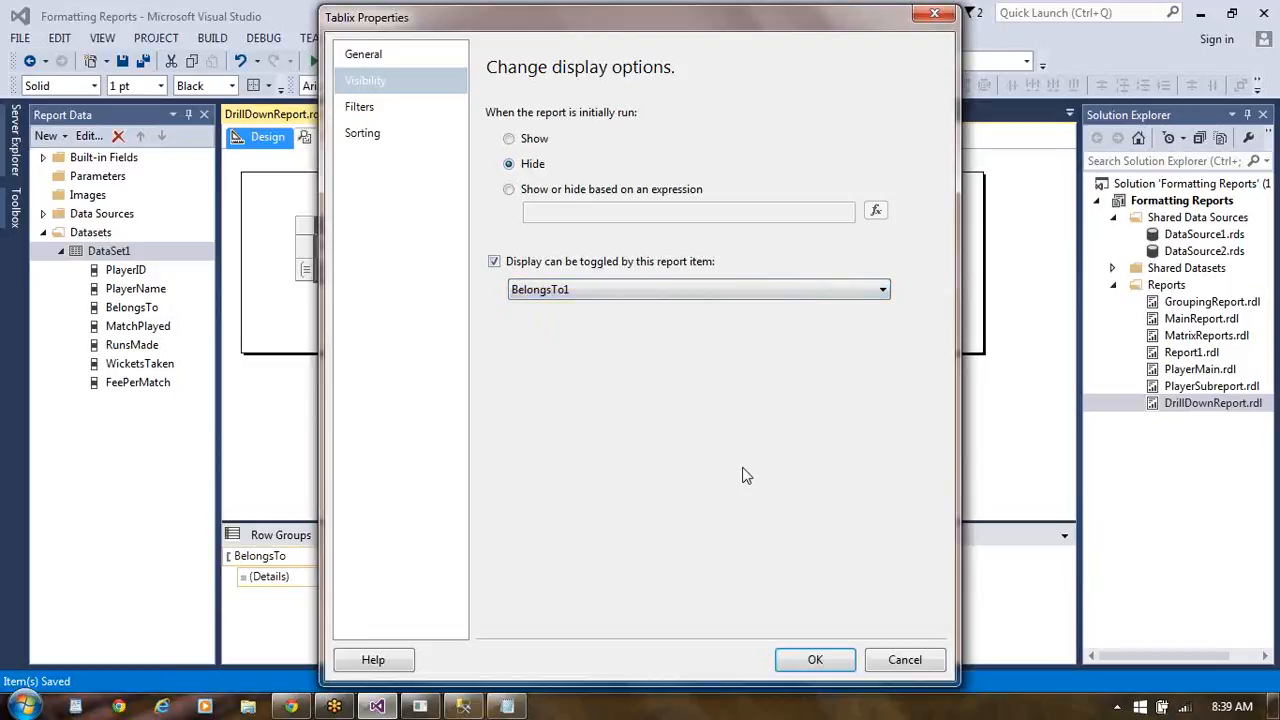
left_click(821, 661)
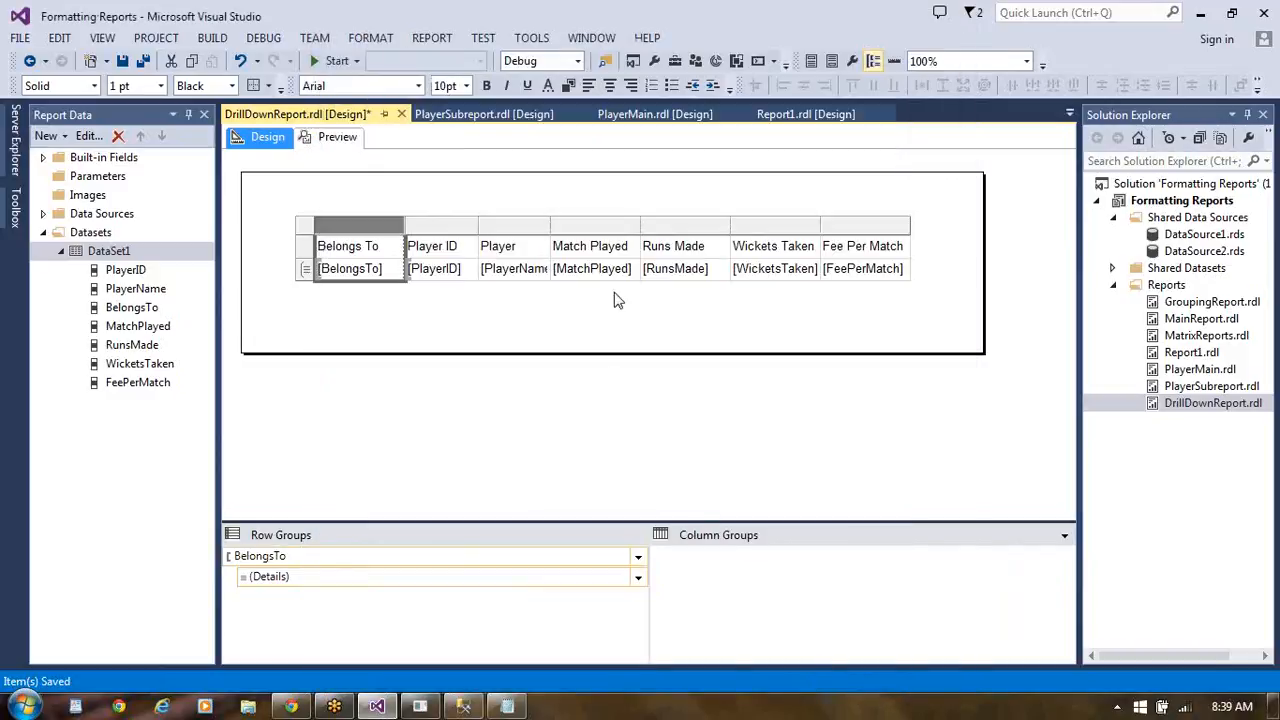
- Preview the report with the tablix toggle setting and return to the report design
left_click(340, 138)
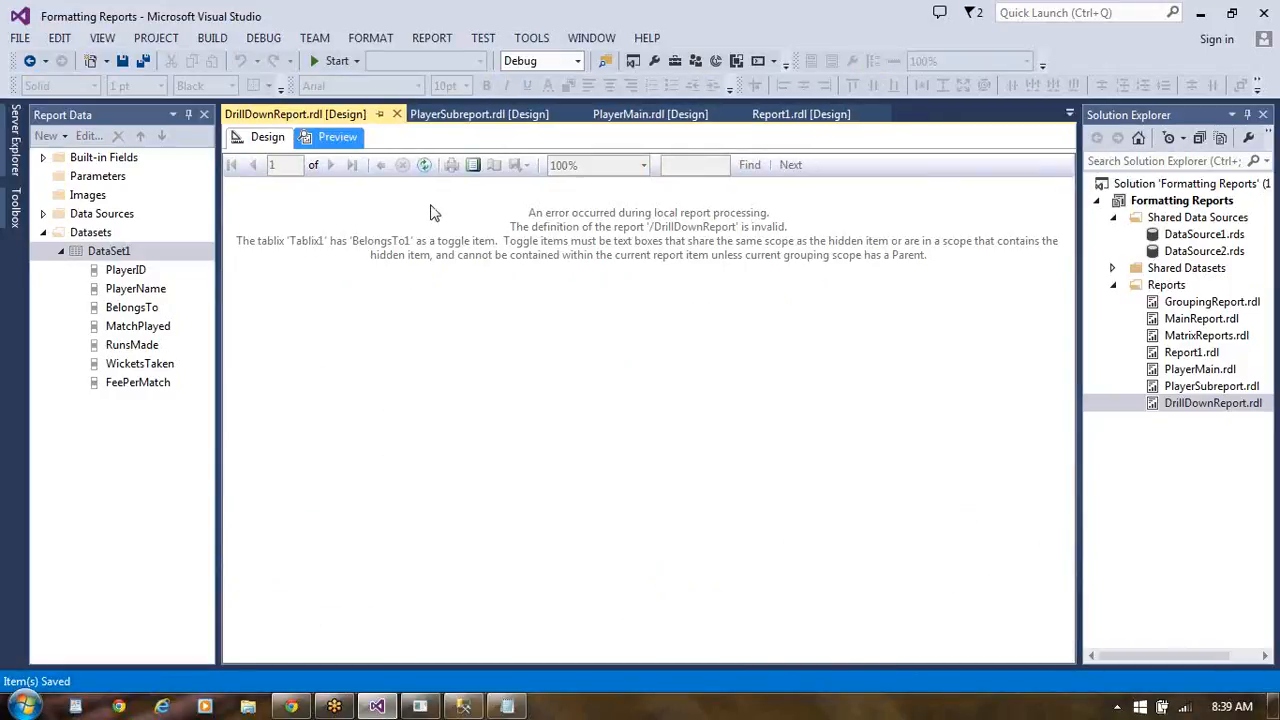
left_click(268, 138)
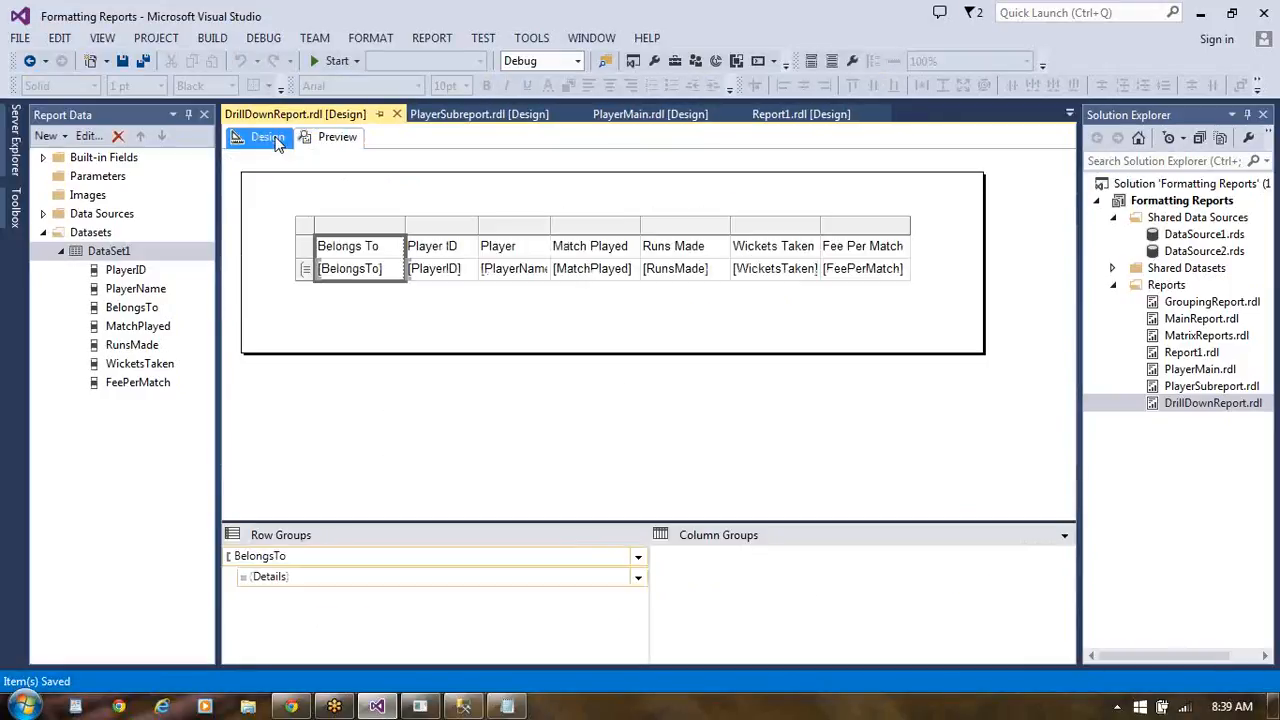
mouse_move(392, 282)
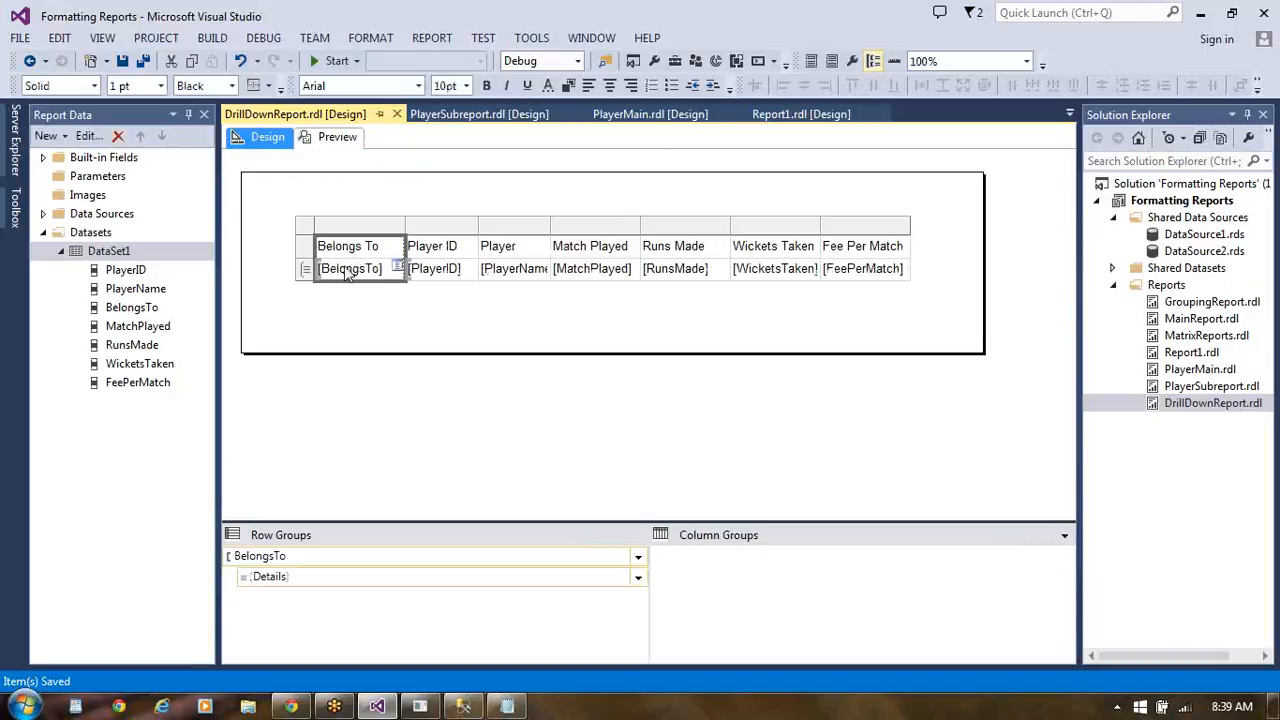
left_click(354, 249)
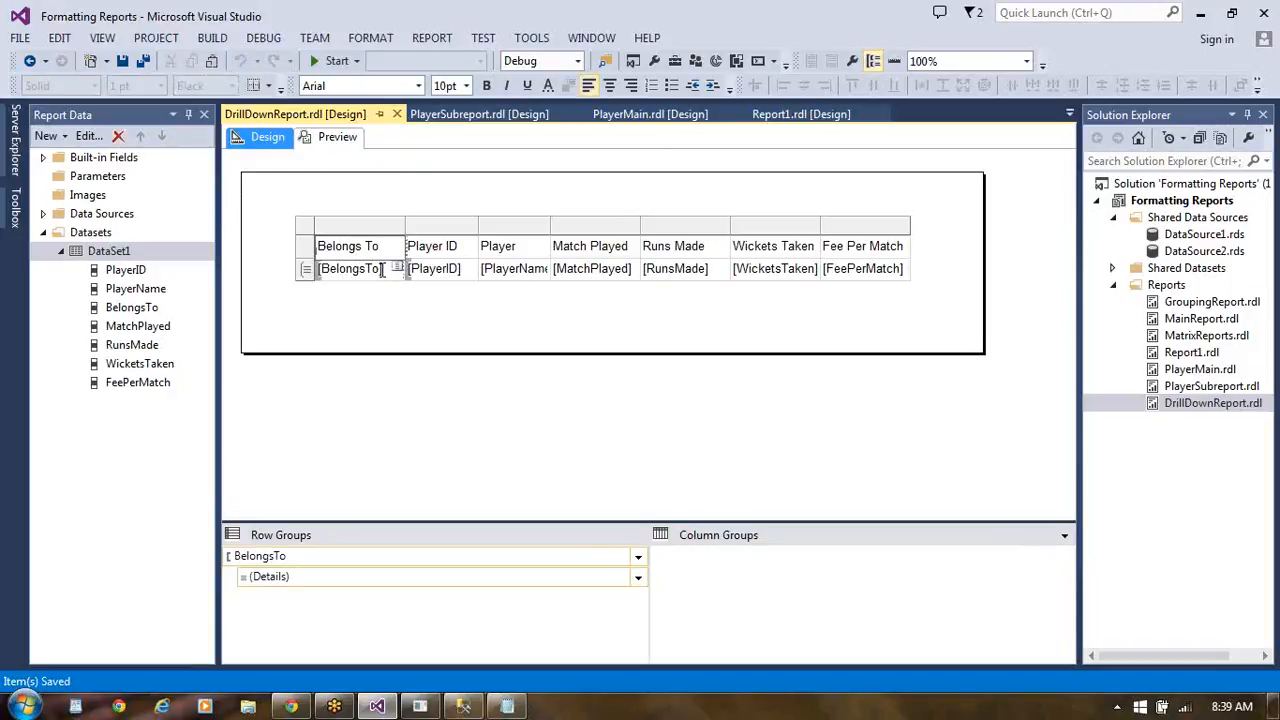
- Set the BelongsTo row group to Hide when the report is initially run, toggled by BelongsTo1, and preview the report before returning to its design
left_click(282, 563)
double_click(281, 560)
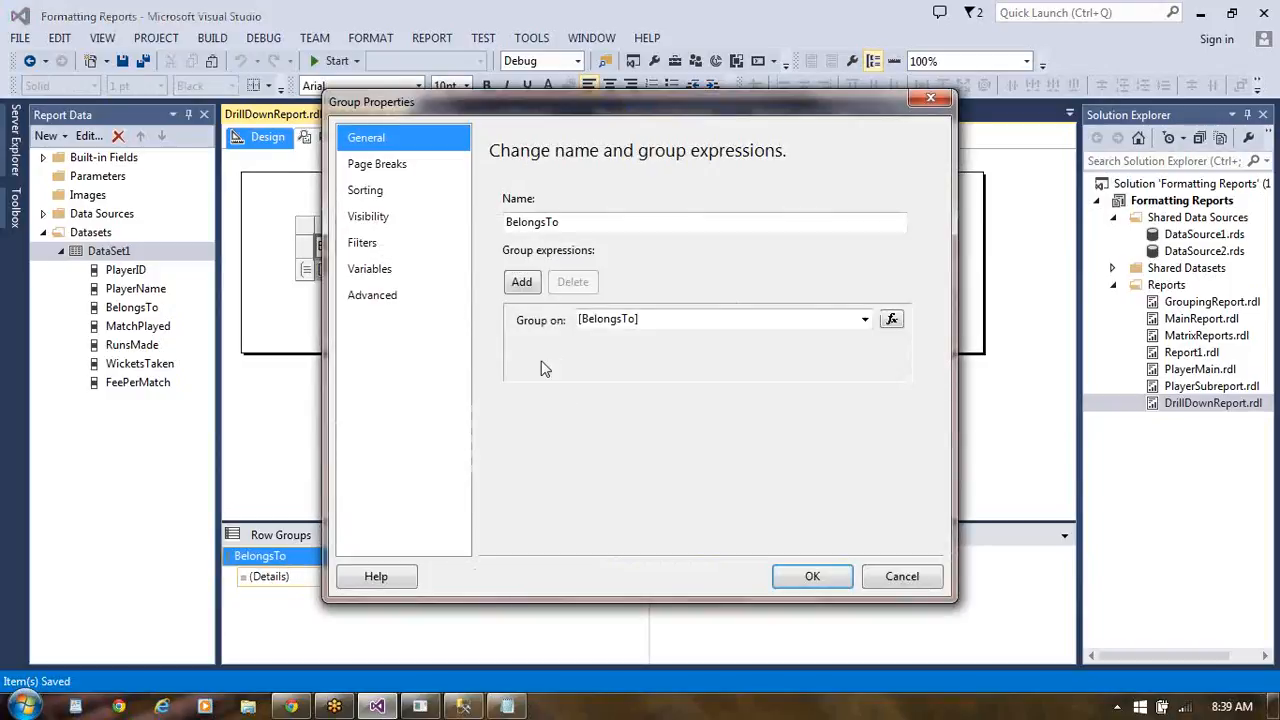
left_click(393, 230)
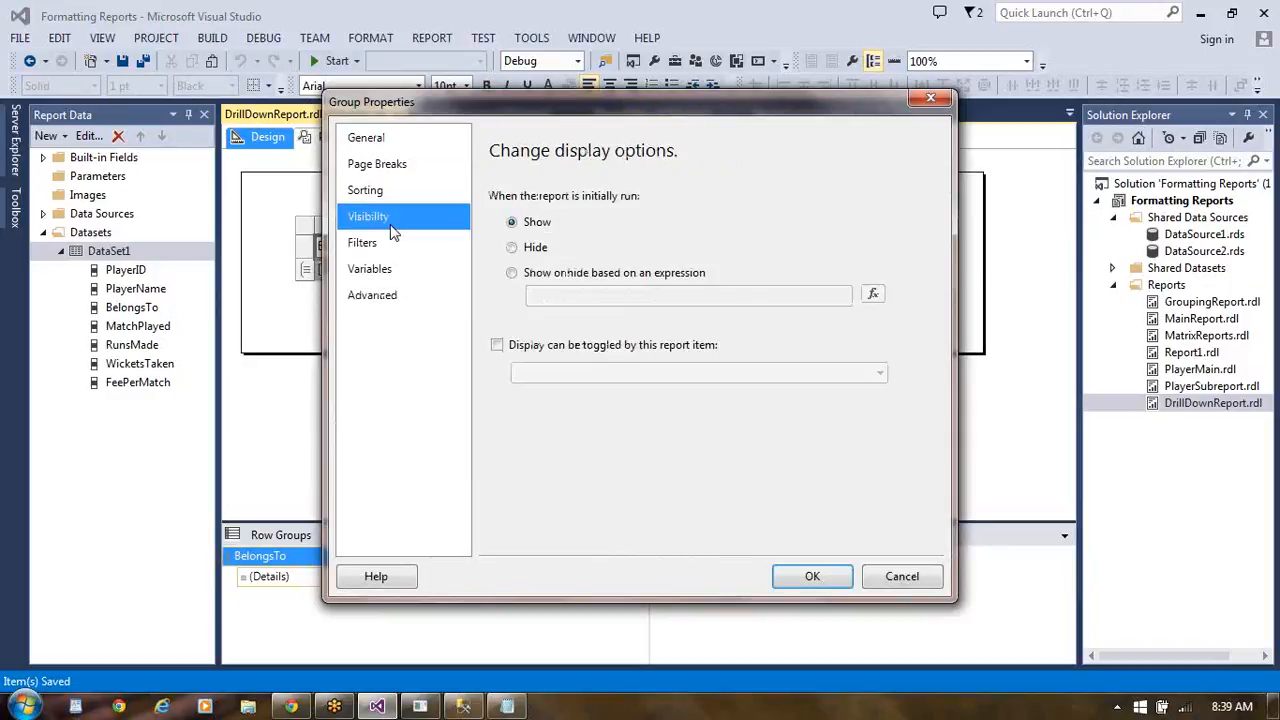
left_click(512, 249)
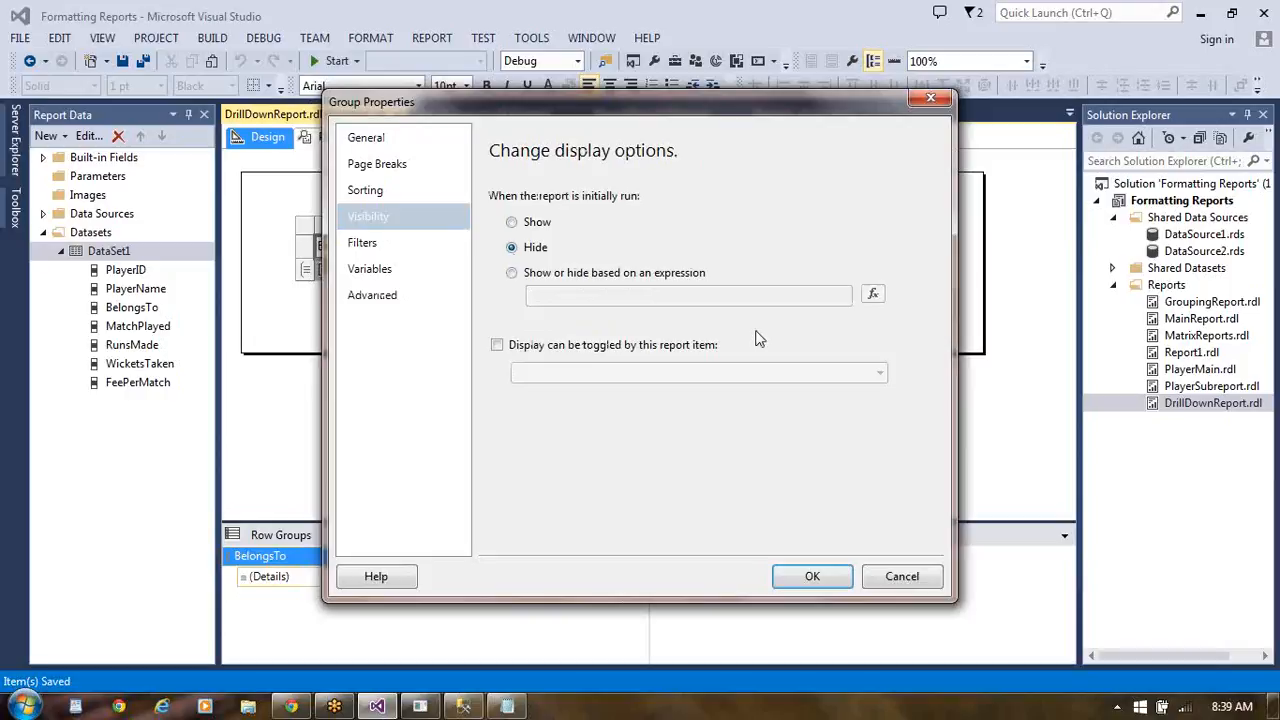
left_click(497, 346)
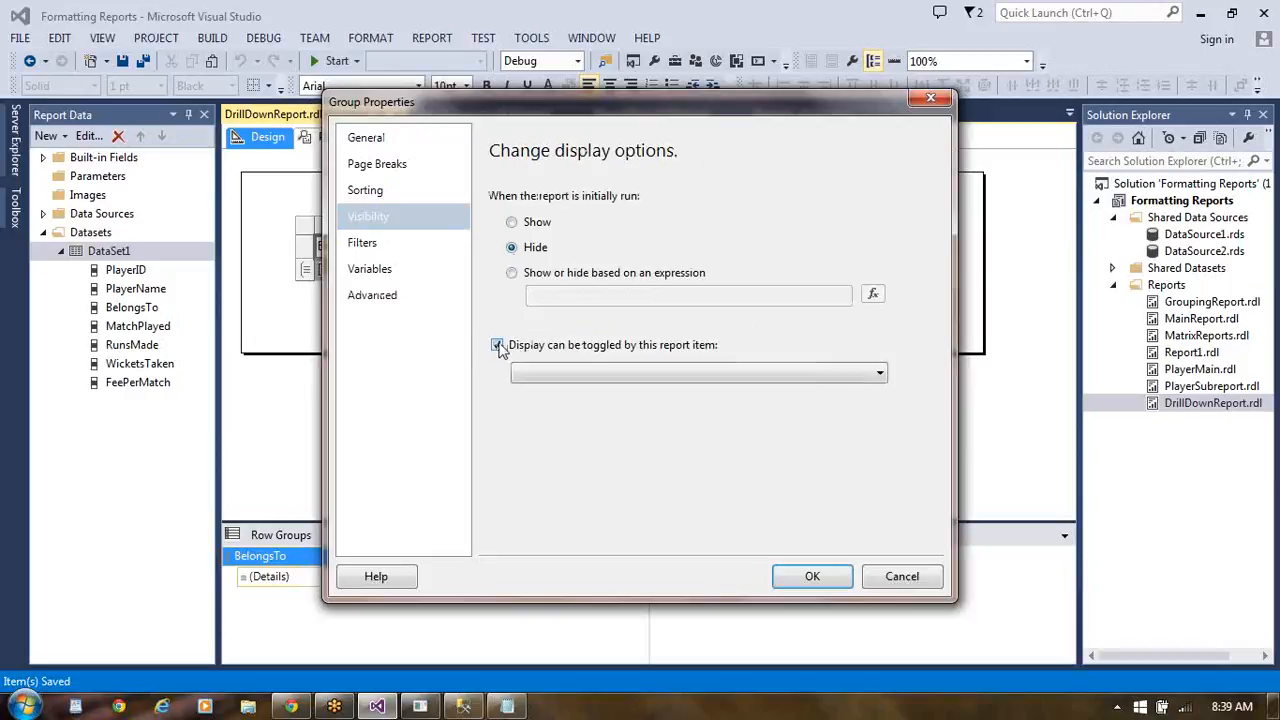
left_click(880, 376)
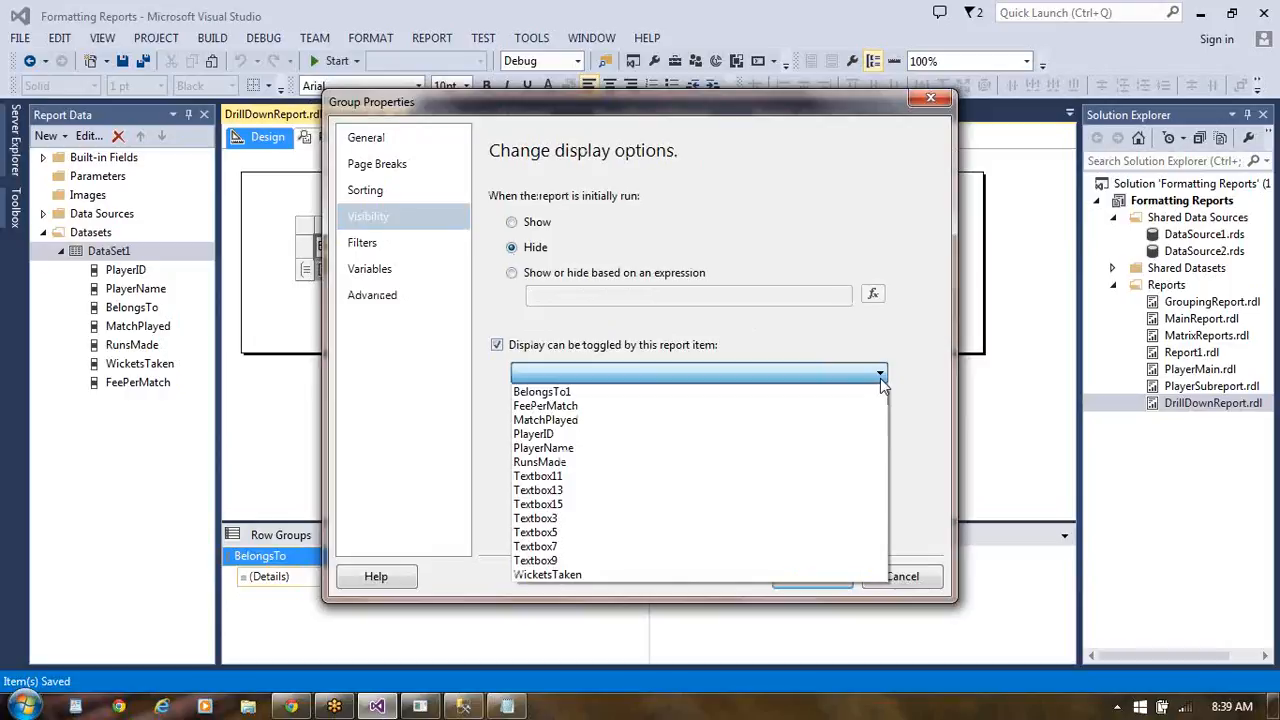
left_click(745, 392)
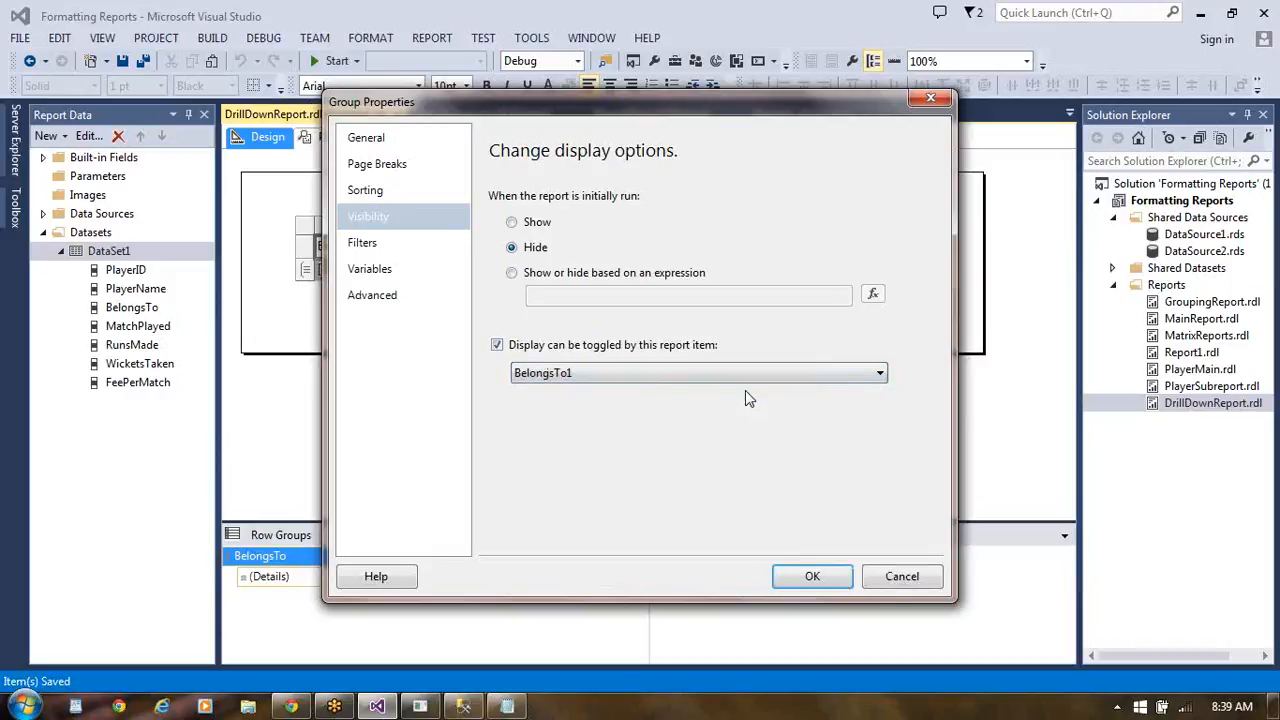
left_click(812, 578)
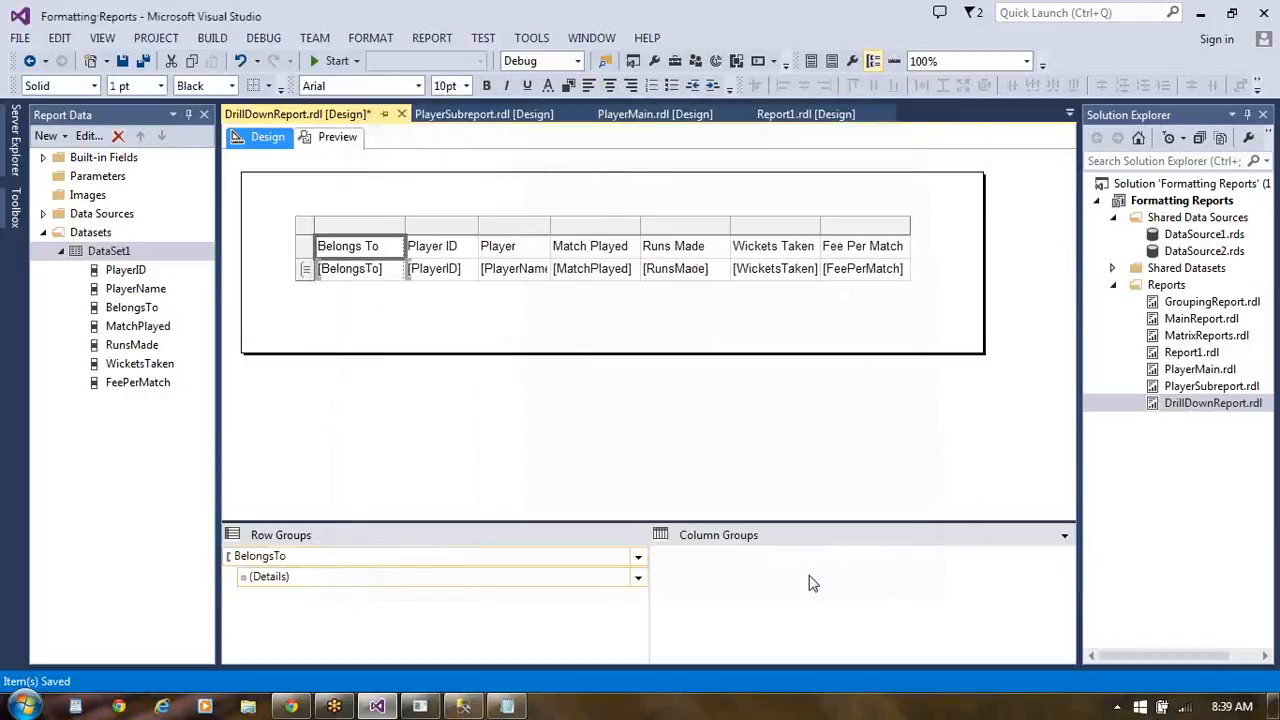
left_click(345, 137)
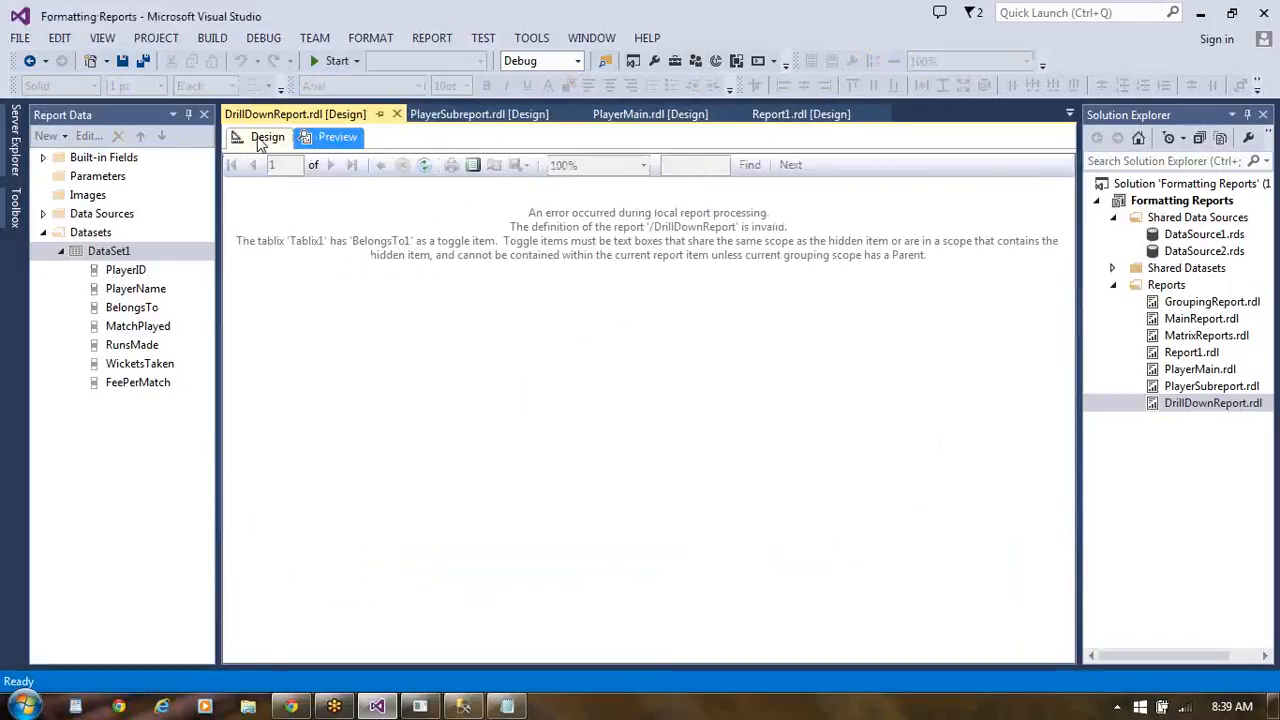
left_click(263, 138)
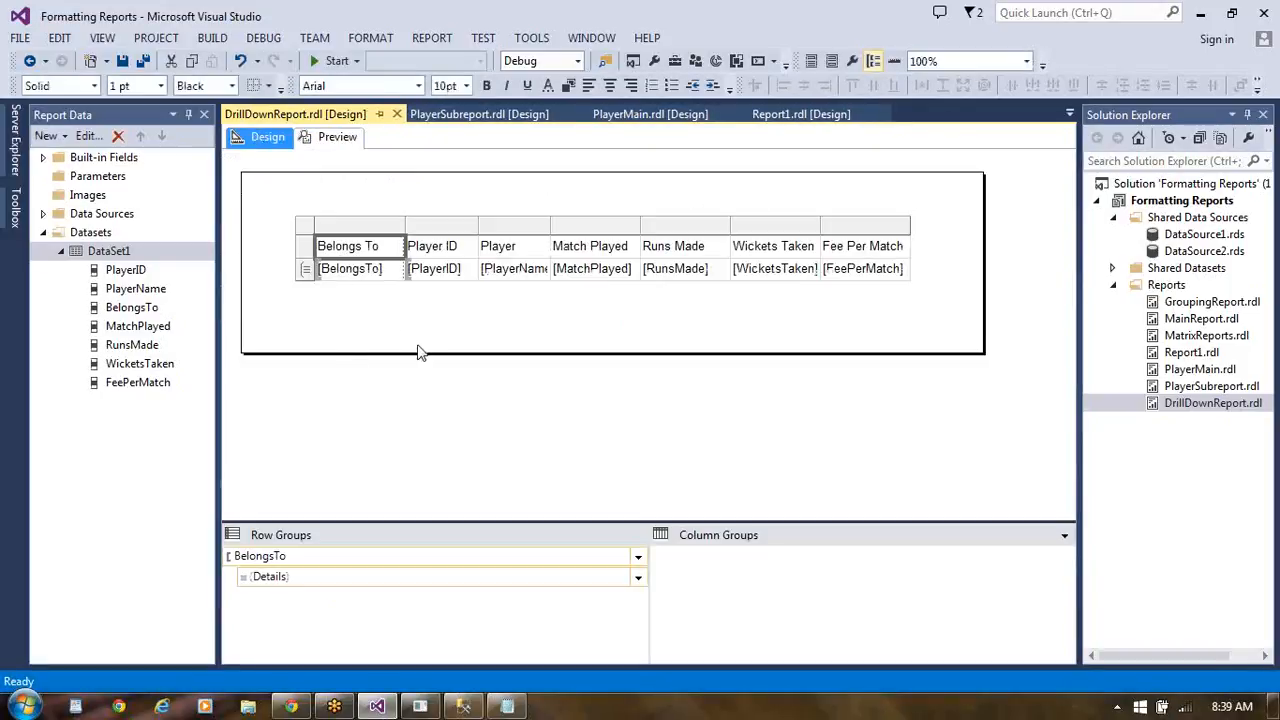
- Review the tablix's visibility settings and available toggle items, accept them, and preview the report again before returning to its design
left_click(287, 585)
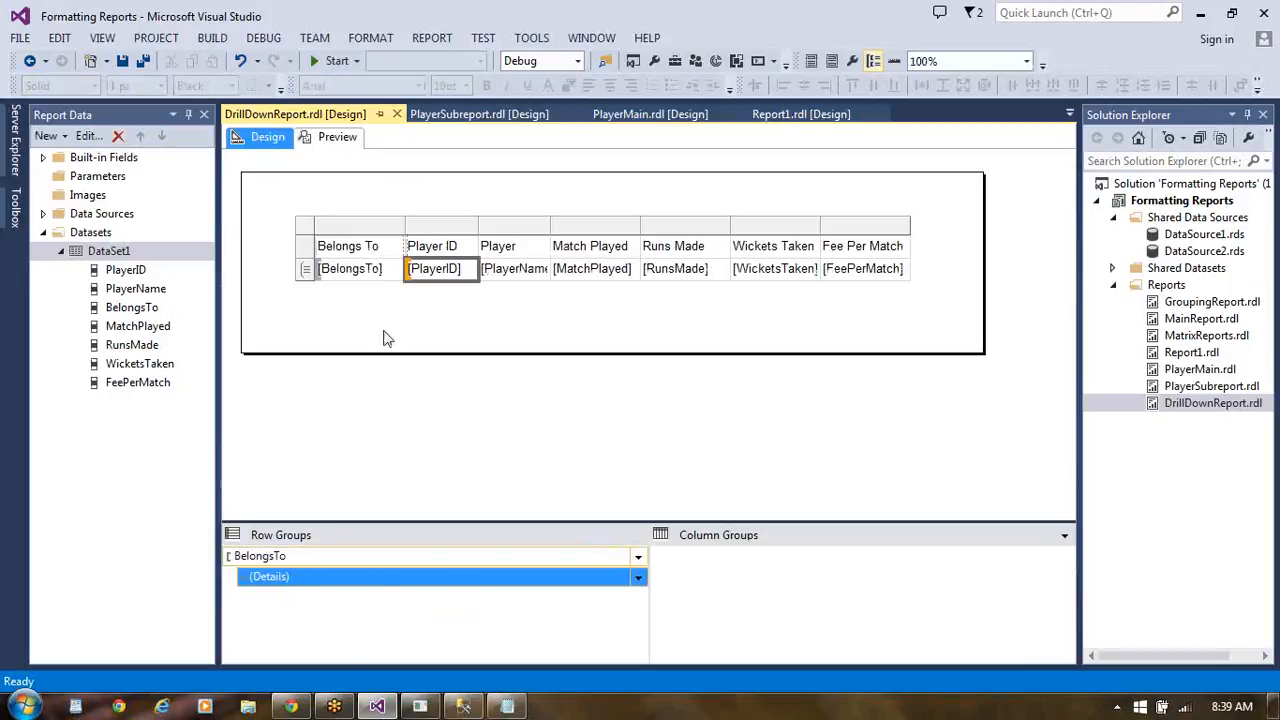
left_click(398, 269)
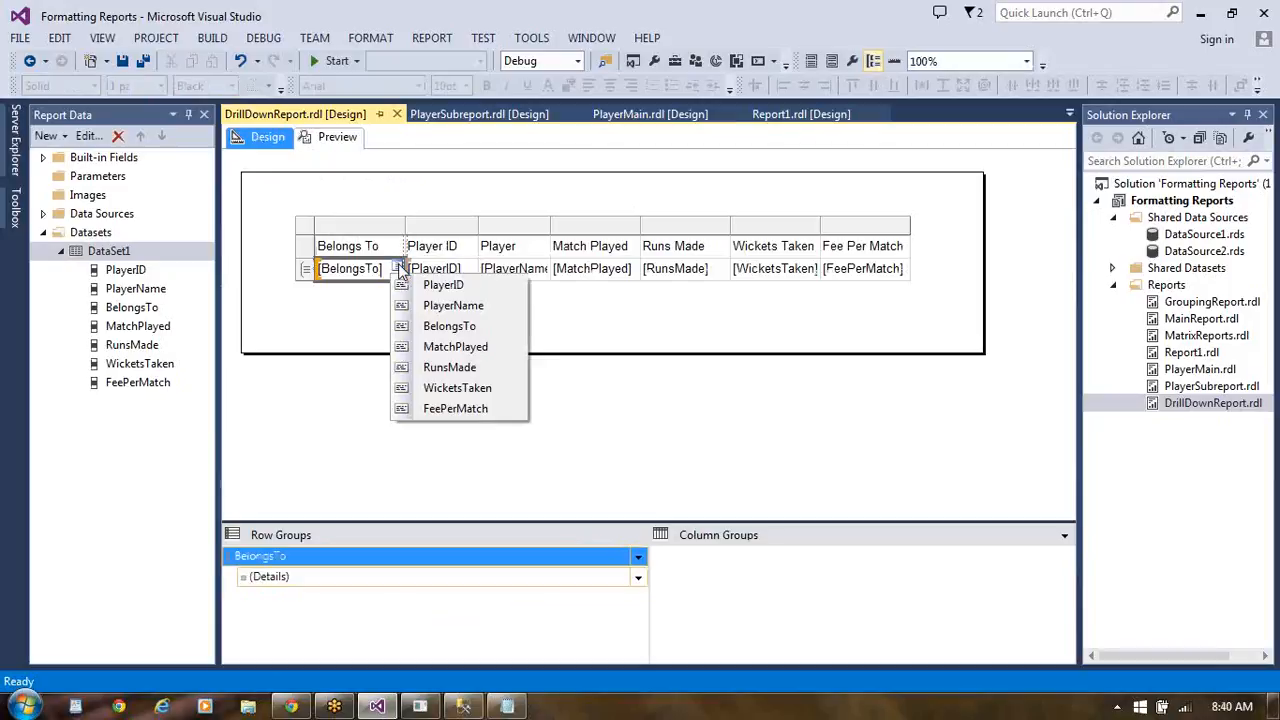
left_click(307, 272)
right_click(307, 272)
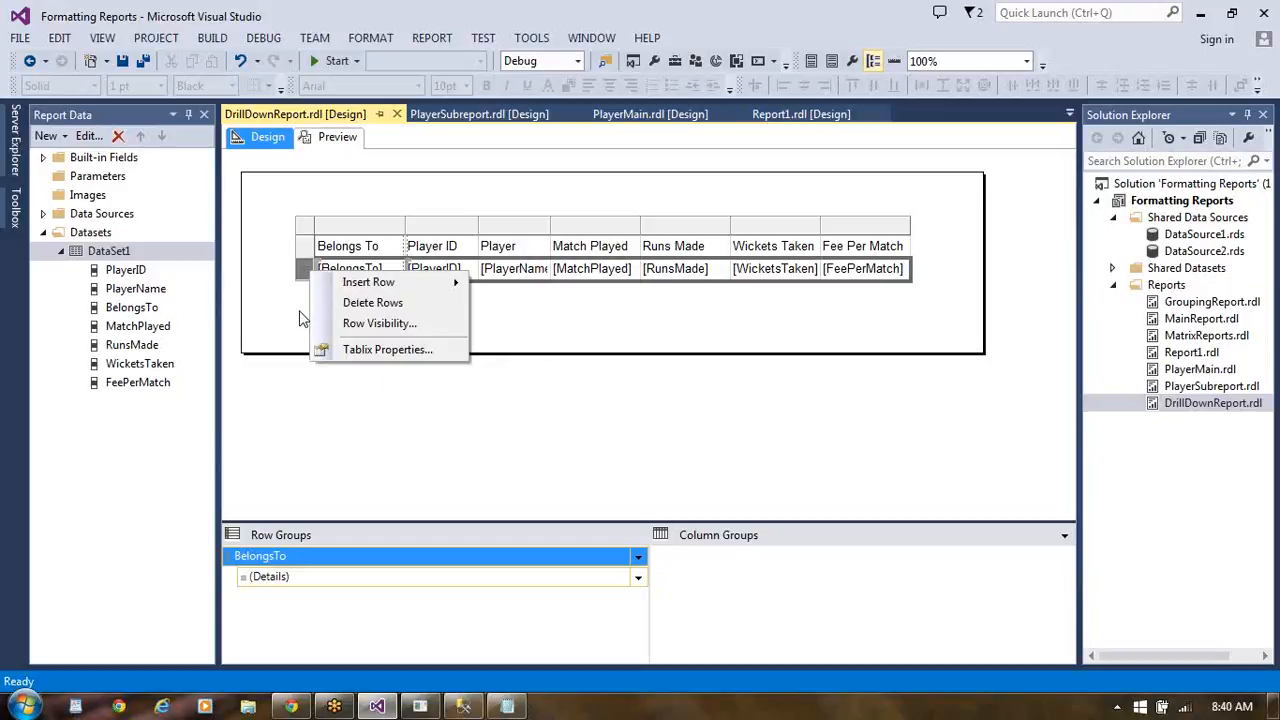
left_click(371, 352)
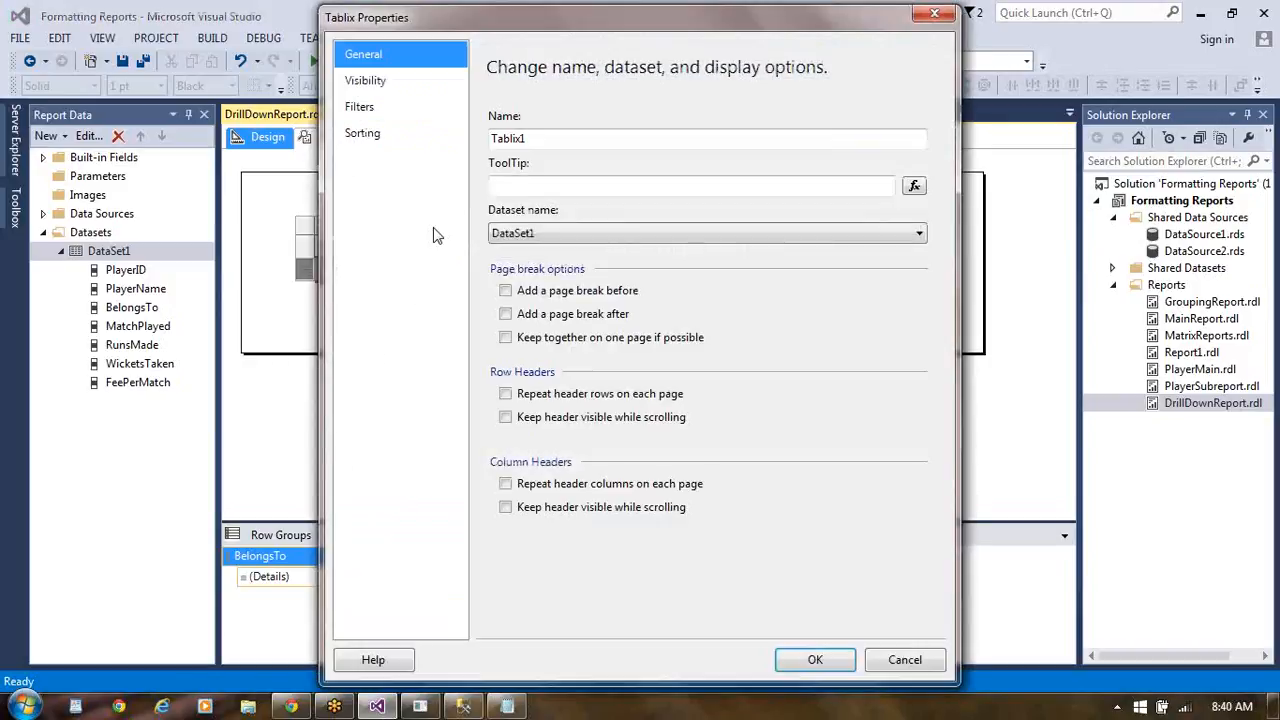
left_click(383, 83)
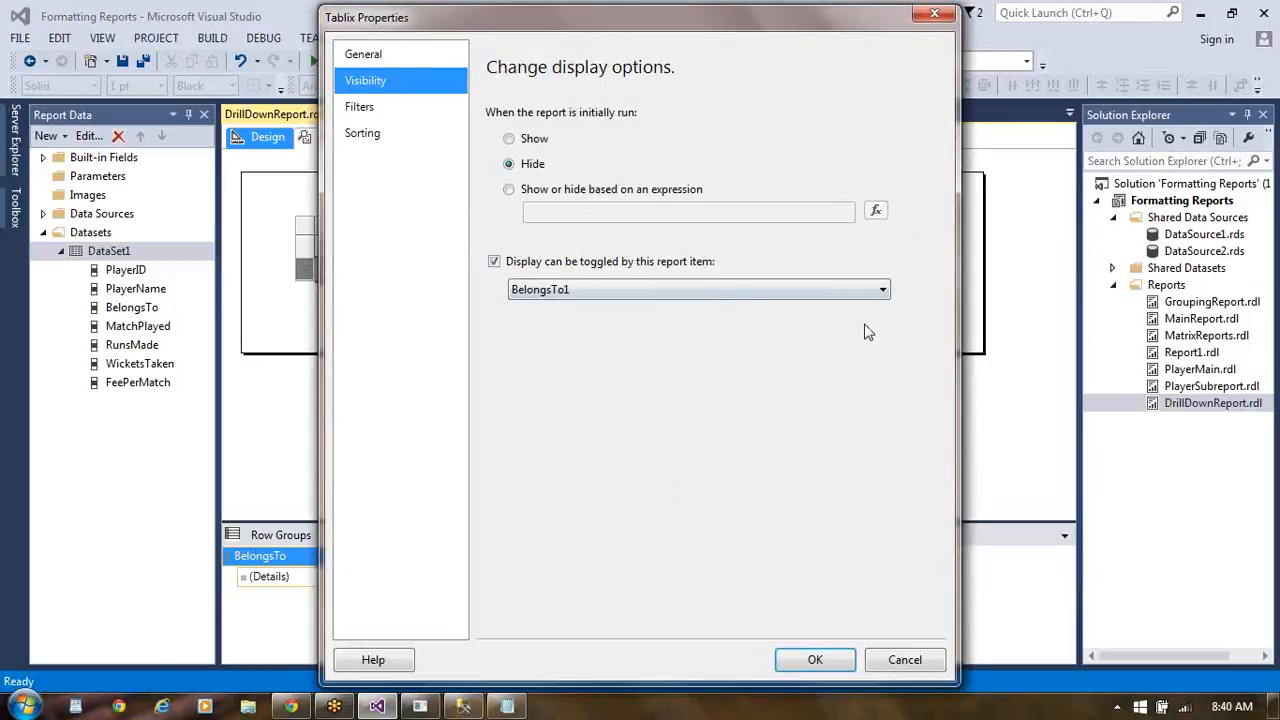
left_click(884, 291)
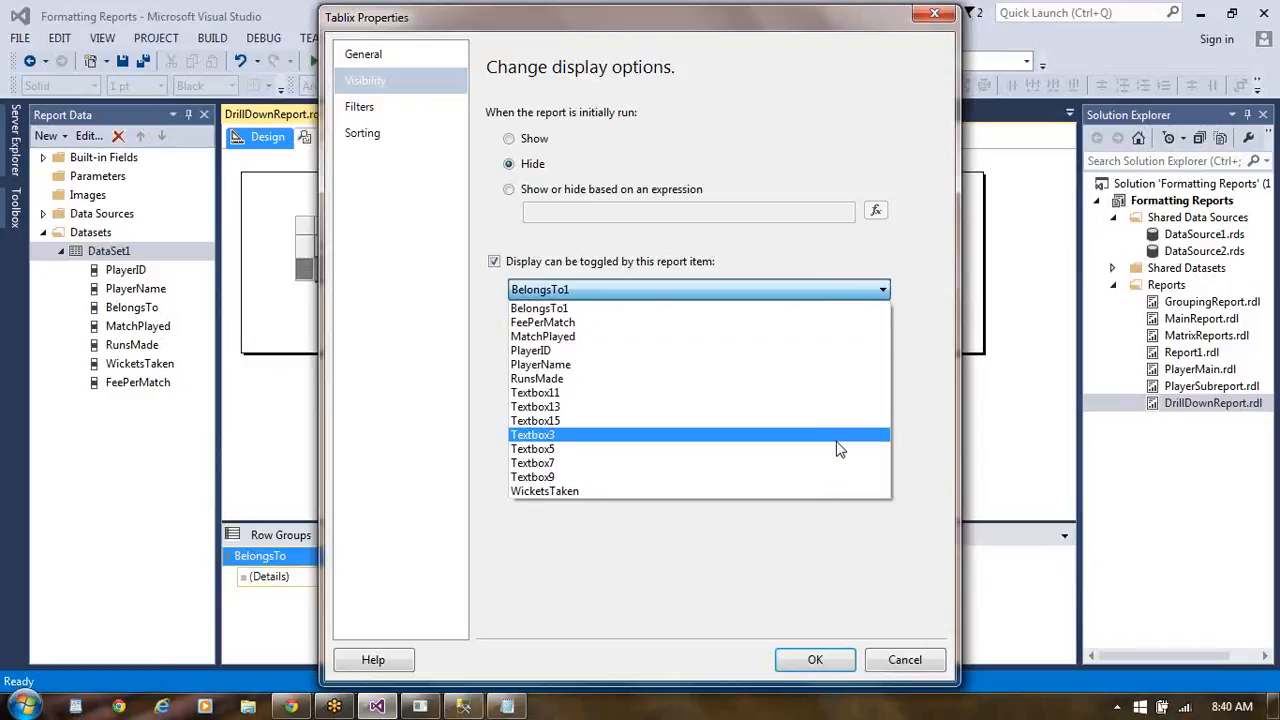
left_click(838, 666)
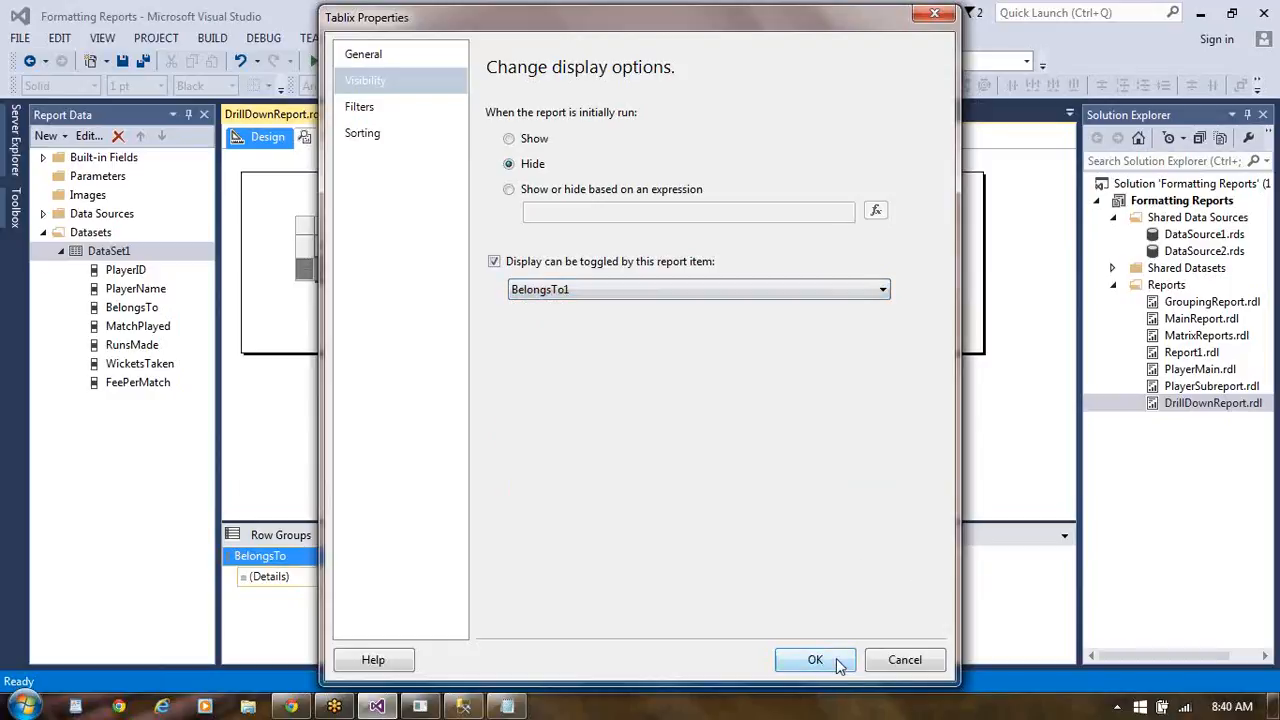
left_click(815, 660)
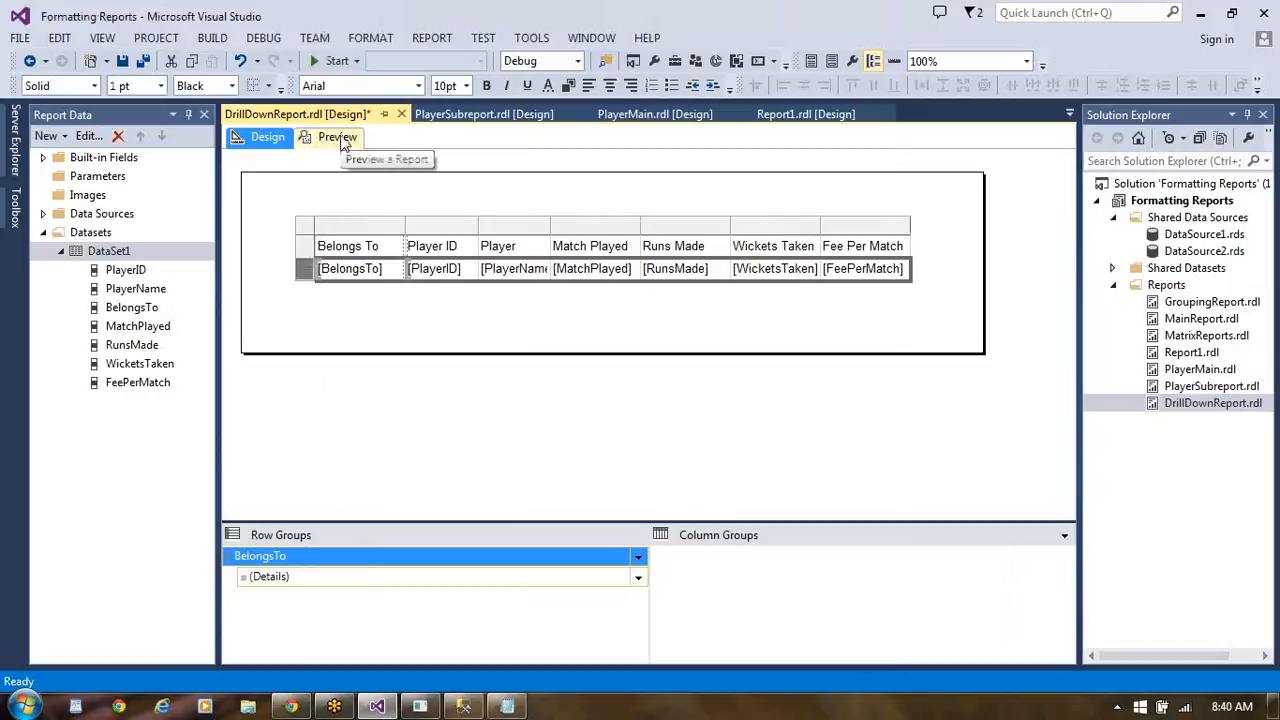
left_click(337, 138)
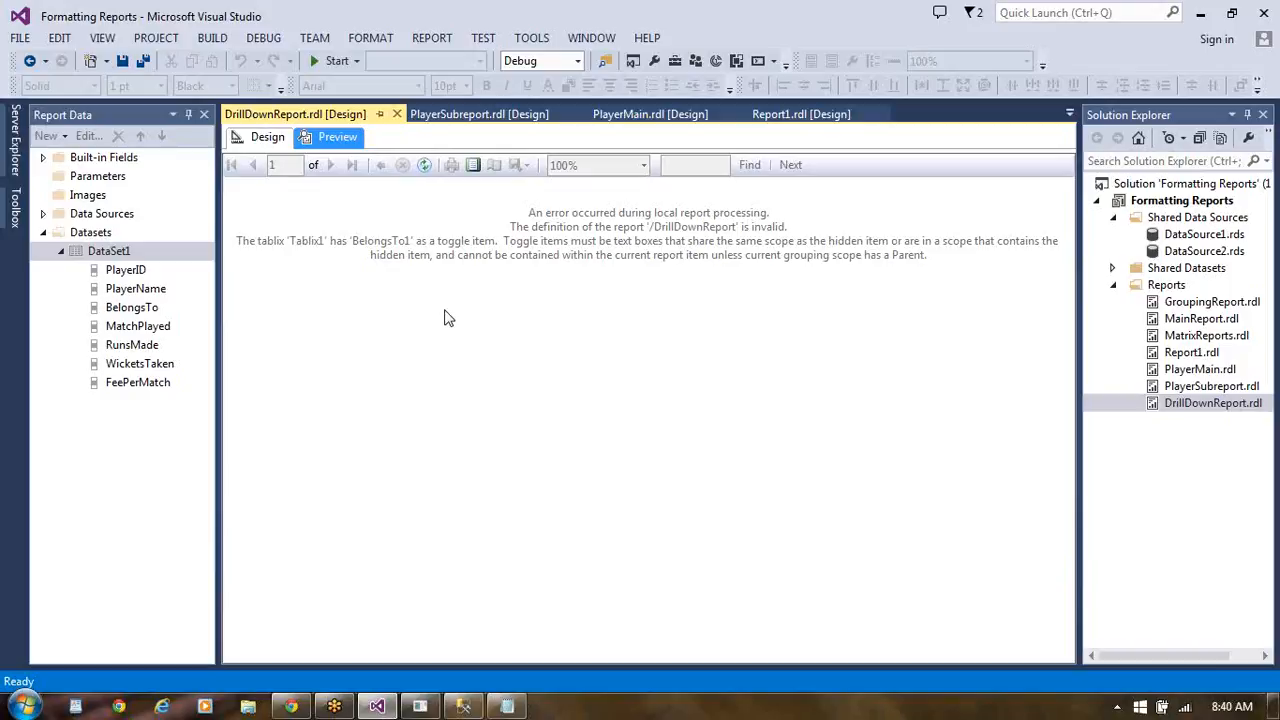
left_click(283, 138)
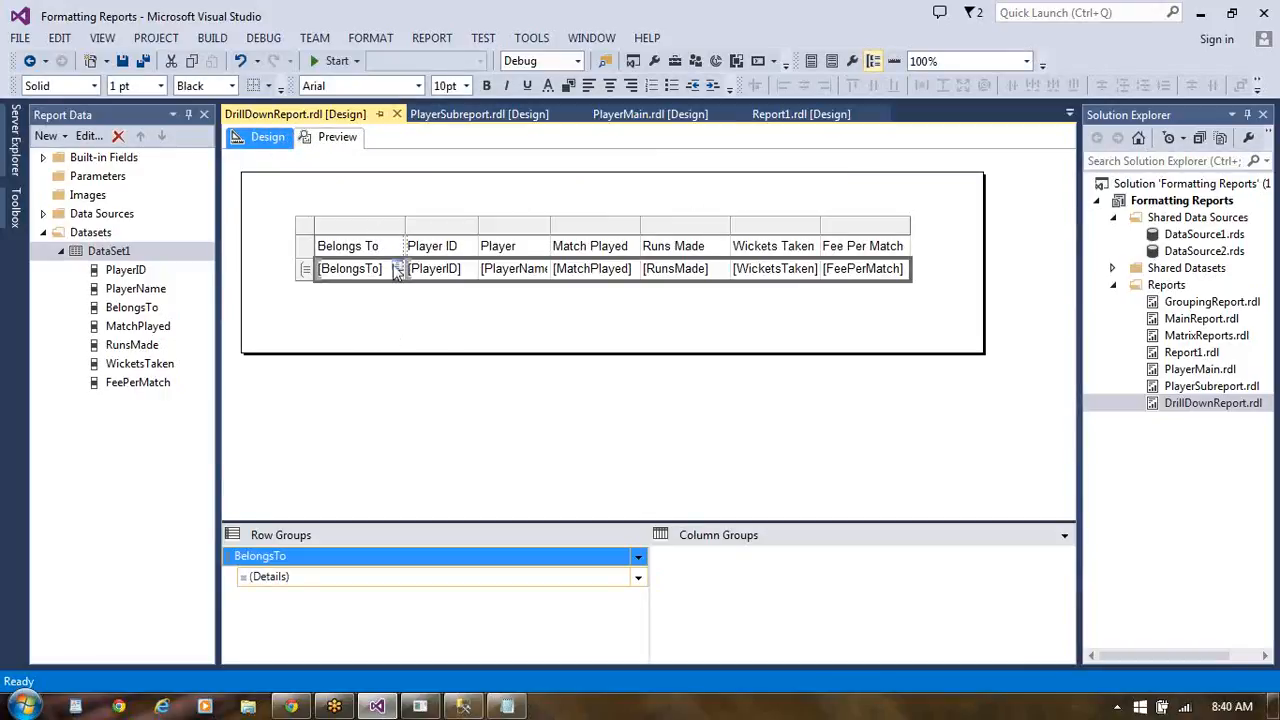
- Review the BelongsTo row group's visibility settings and available toggle items, and close its properties without saving
right_click(397, 272)
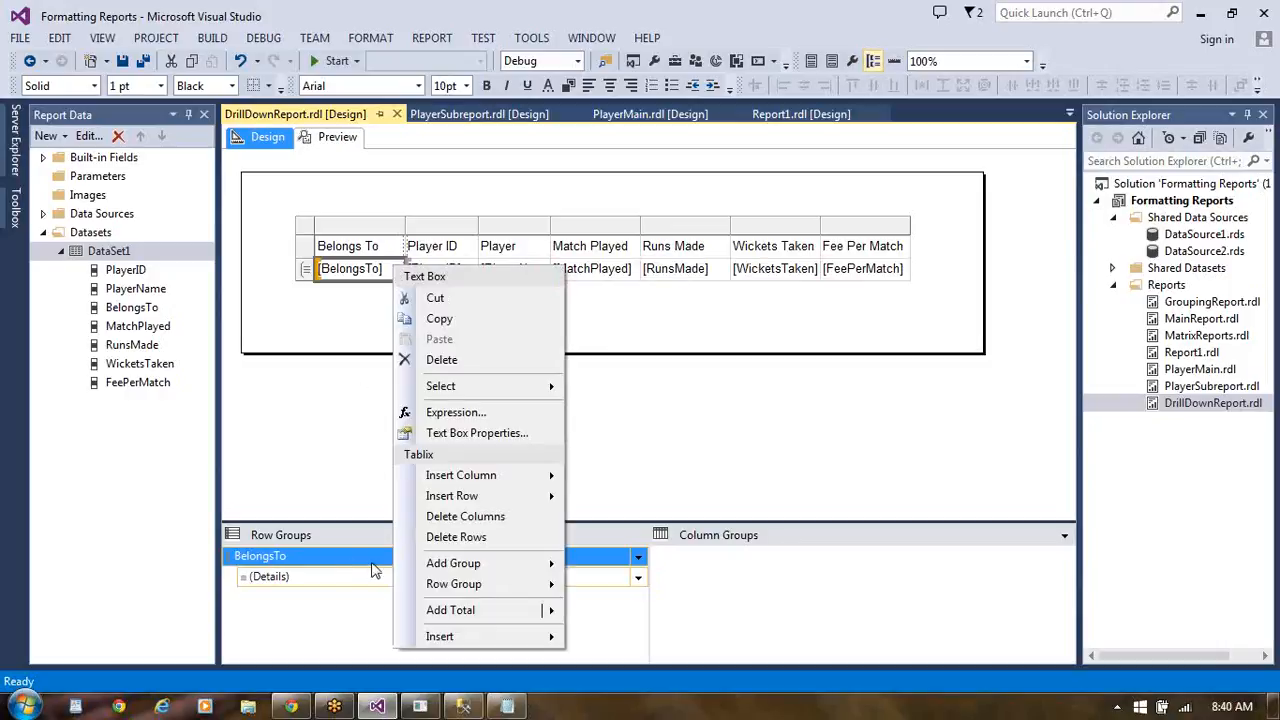
mouse_move(458, 569)
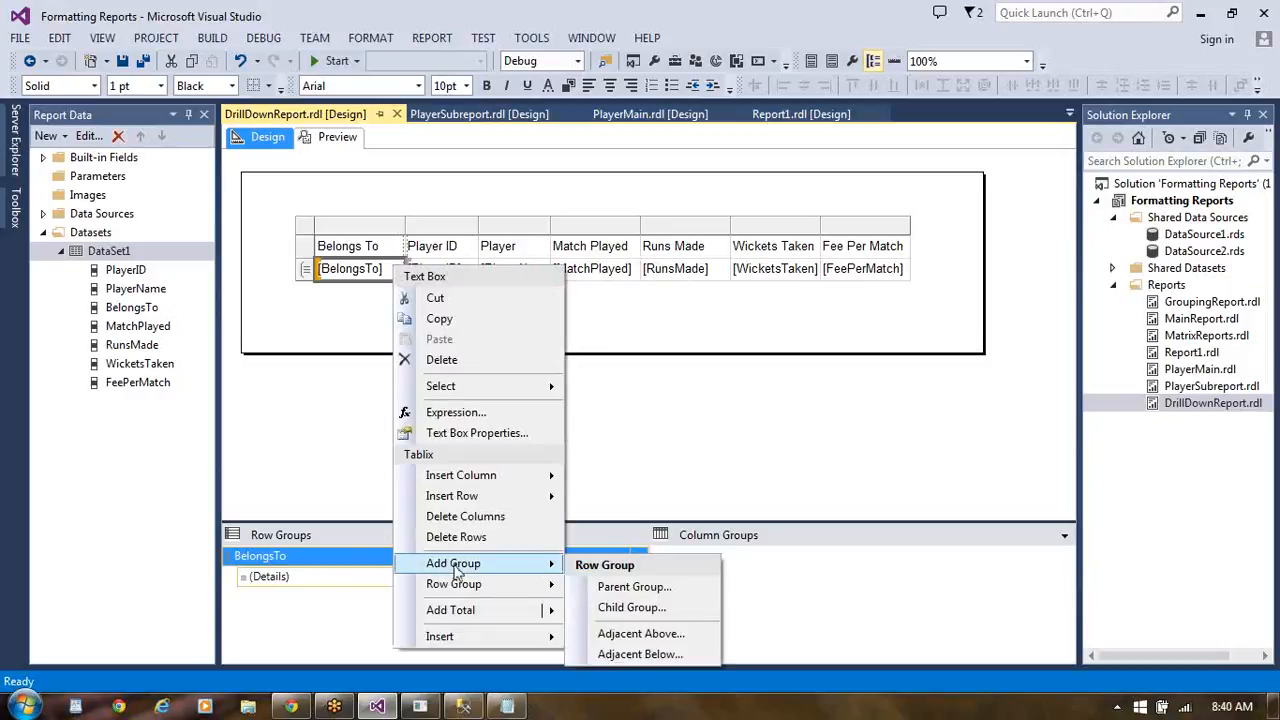
mouse_move(470, 595)
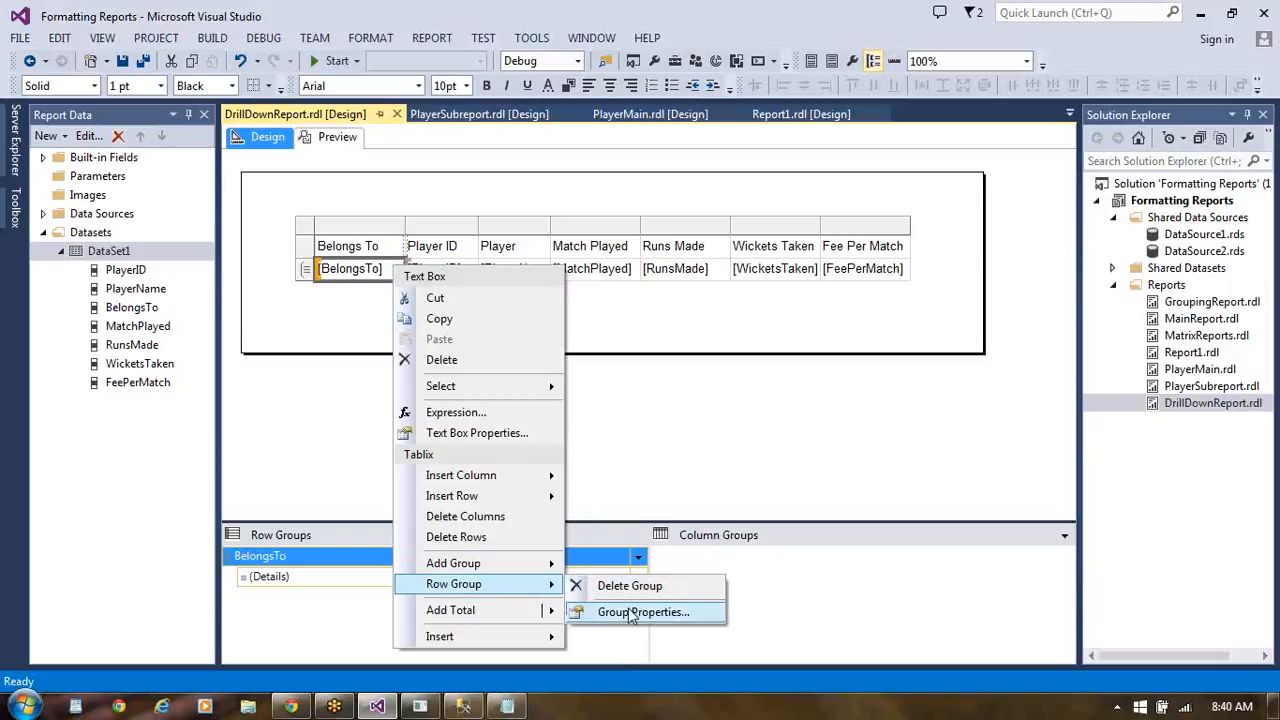
mouse_move(533, 570)
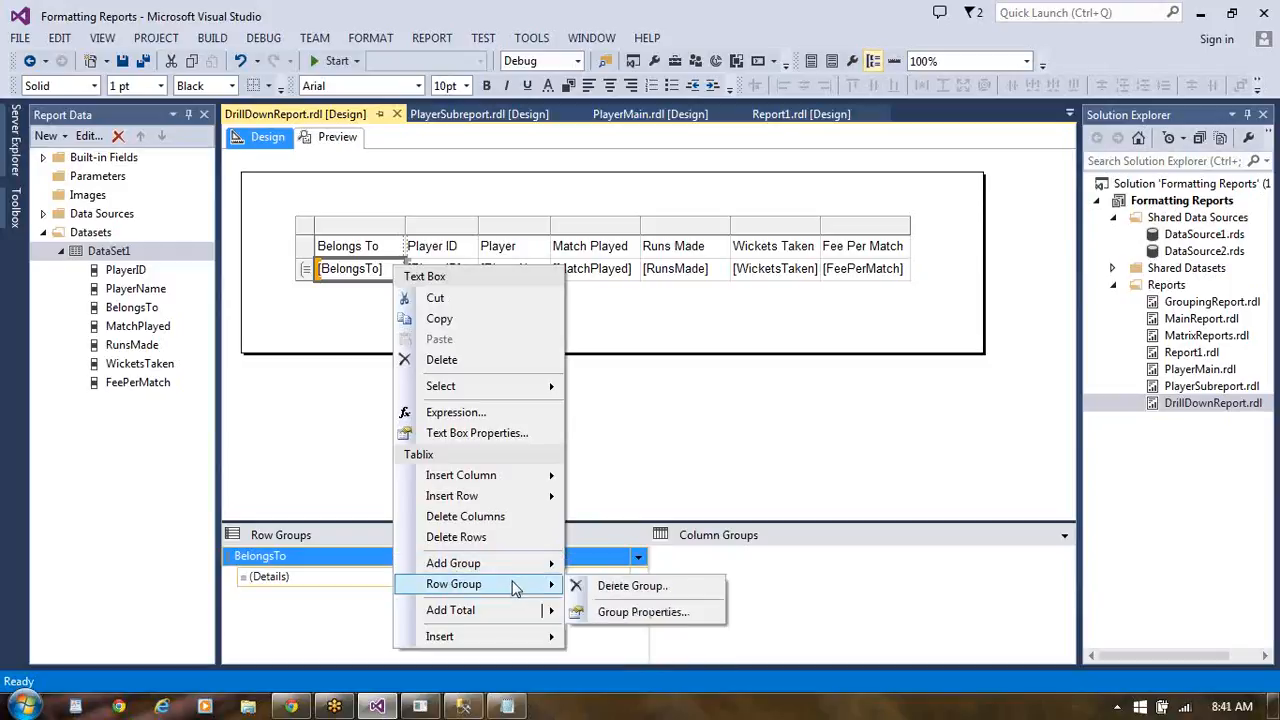
left_click(640, 616)
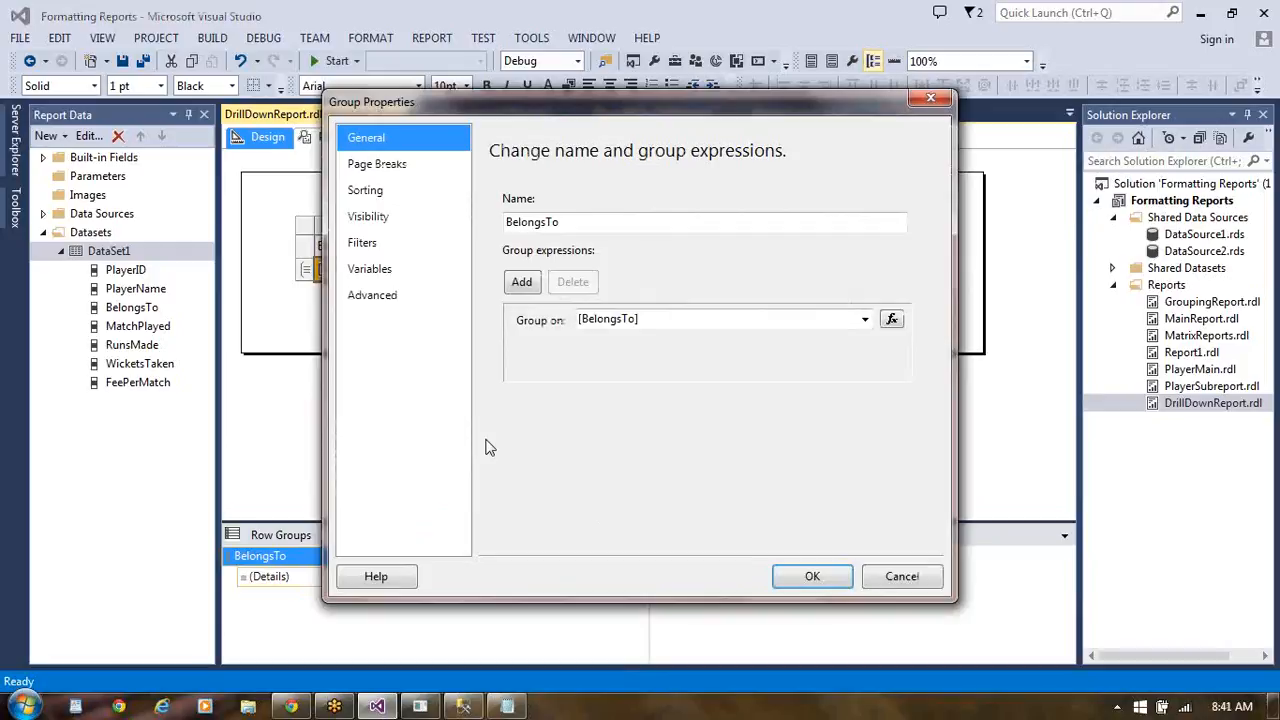
left_click(399, 218)
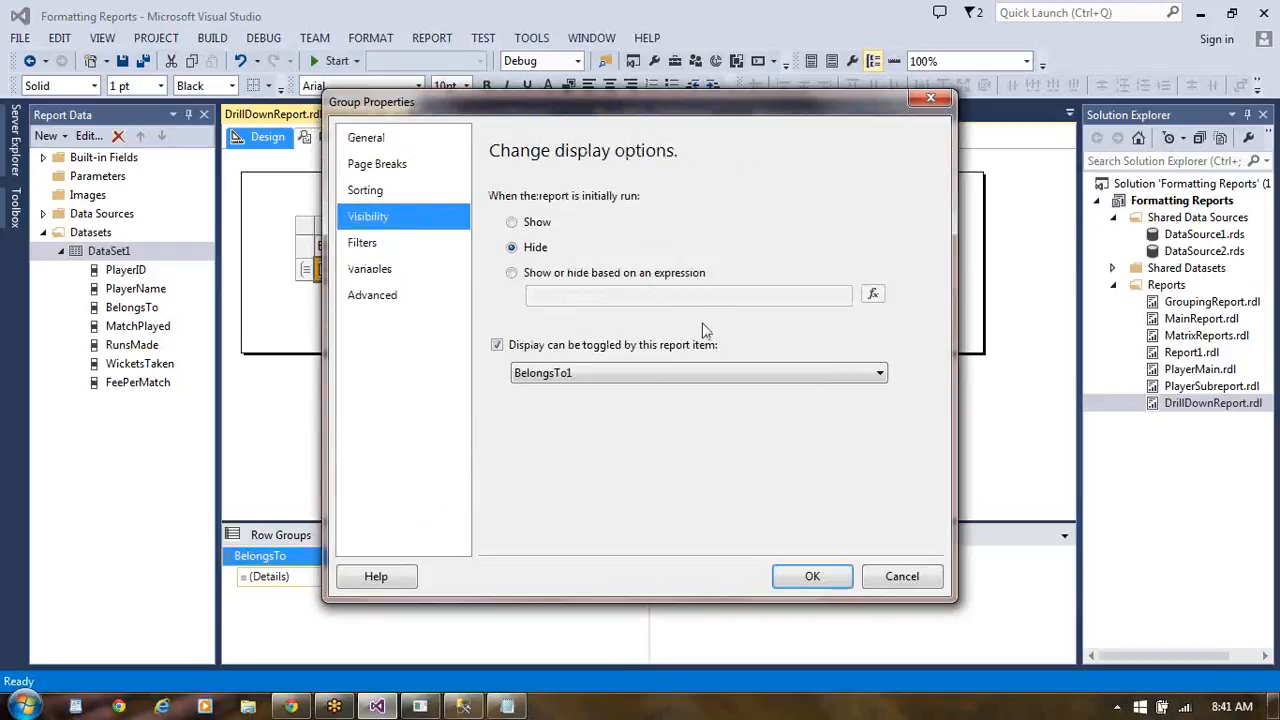
left_click(880, 377)
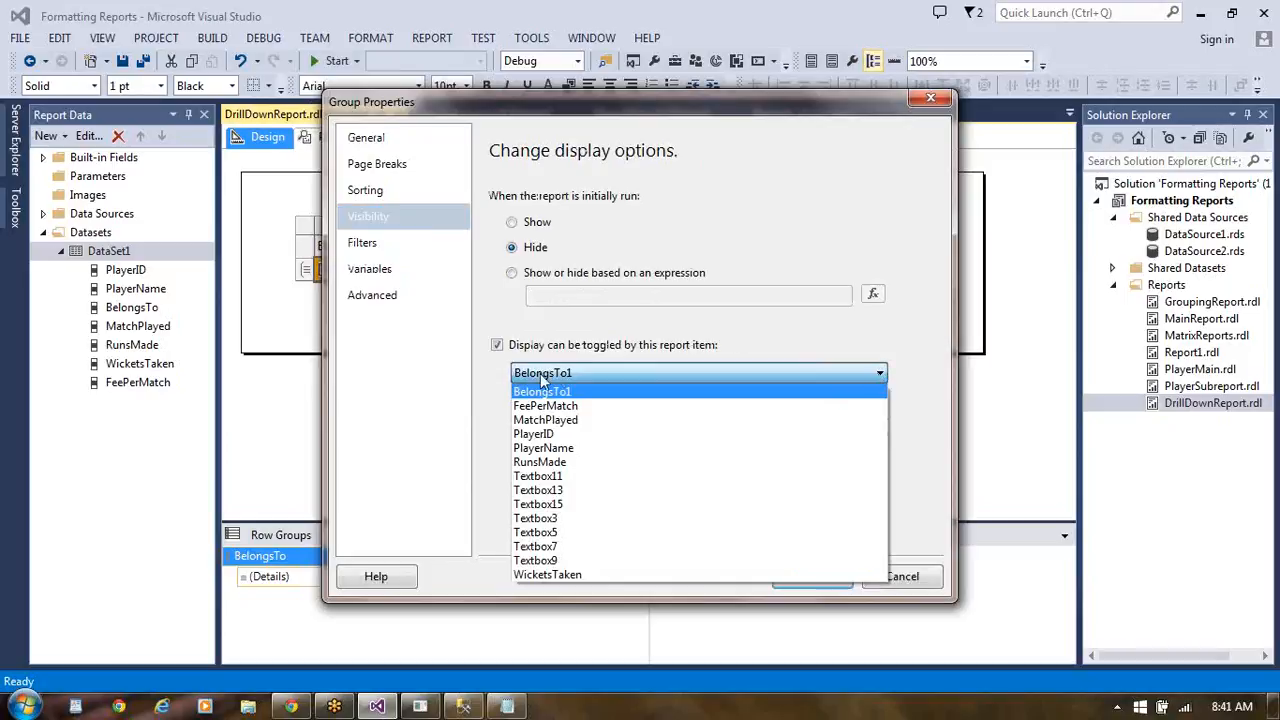
left_click(500, 350)
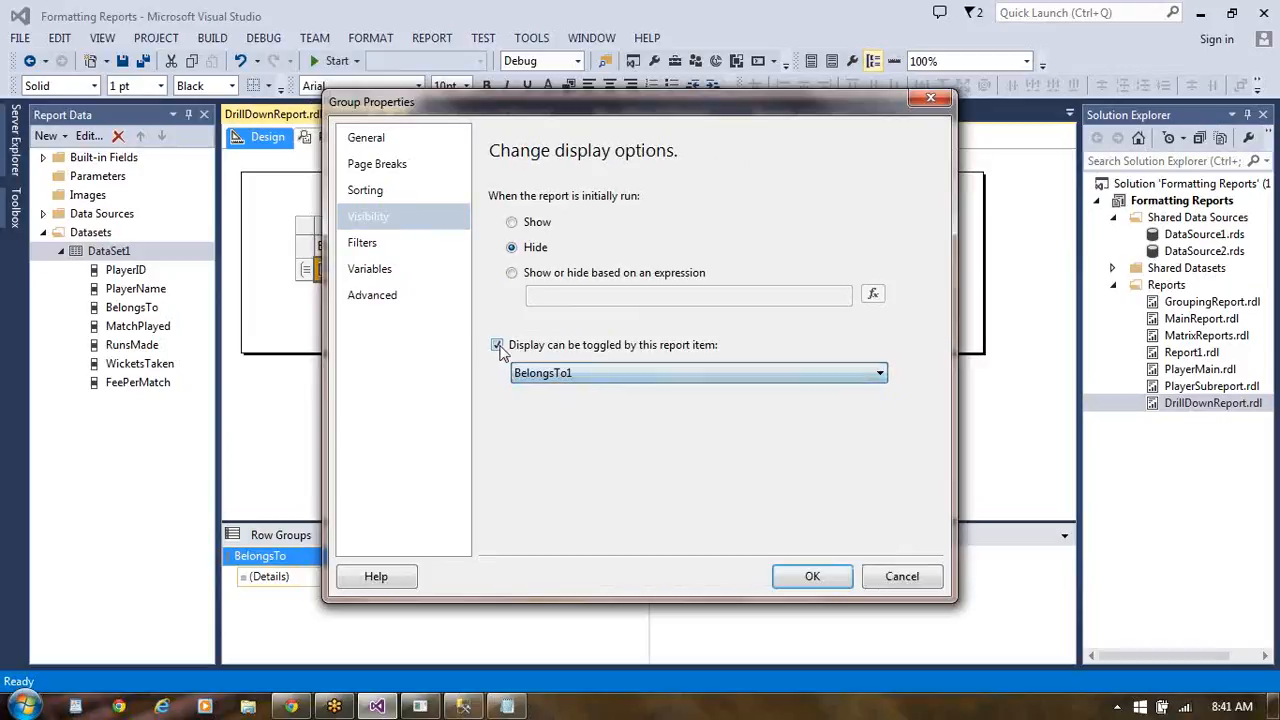
left_click(498, 346)
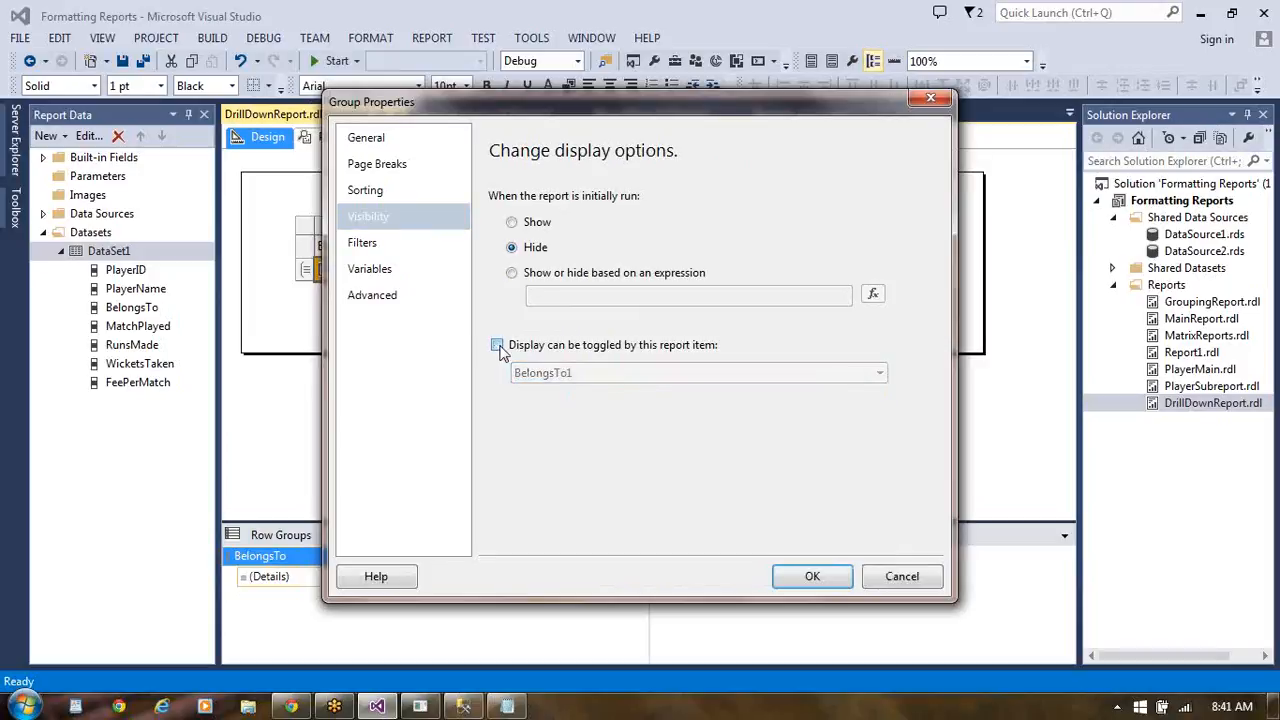
left_click(498, 346)
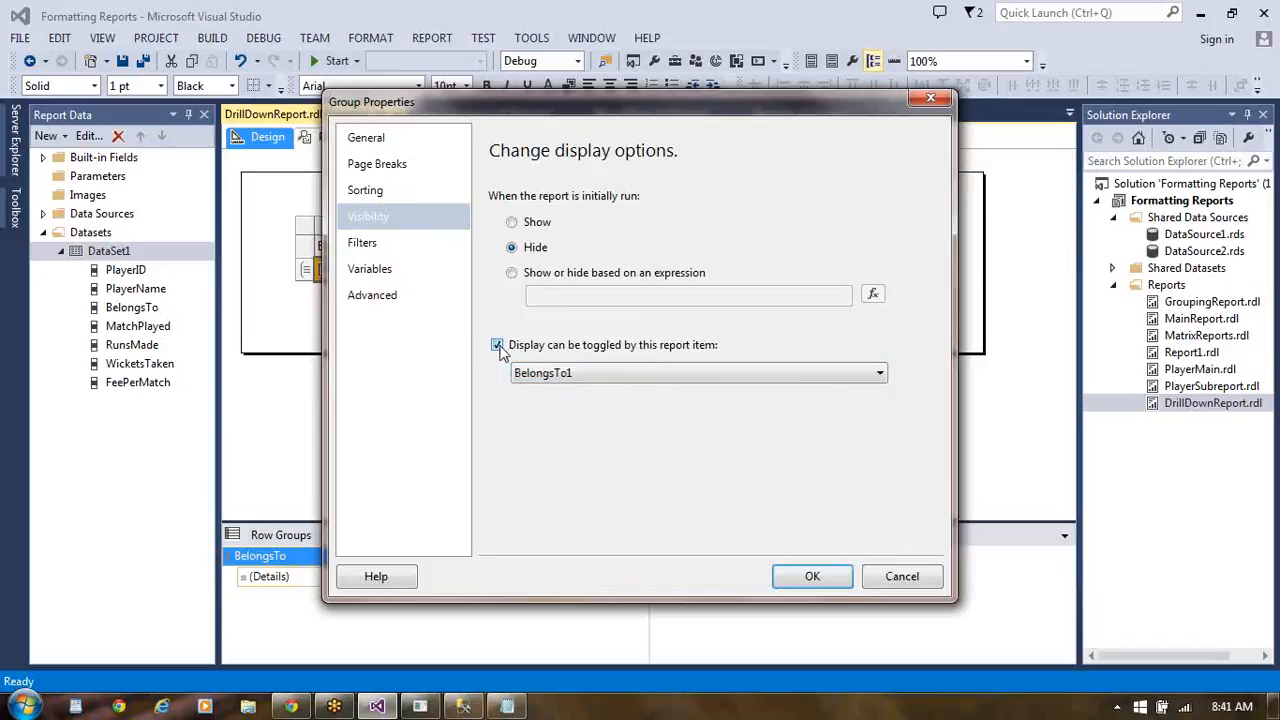
left_click(880, 374)
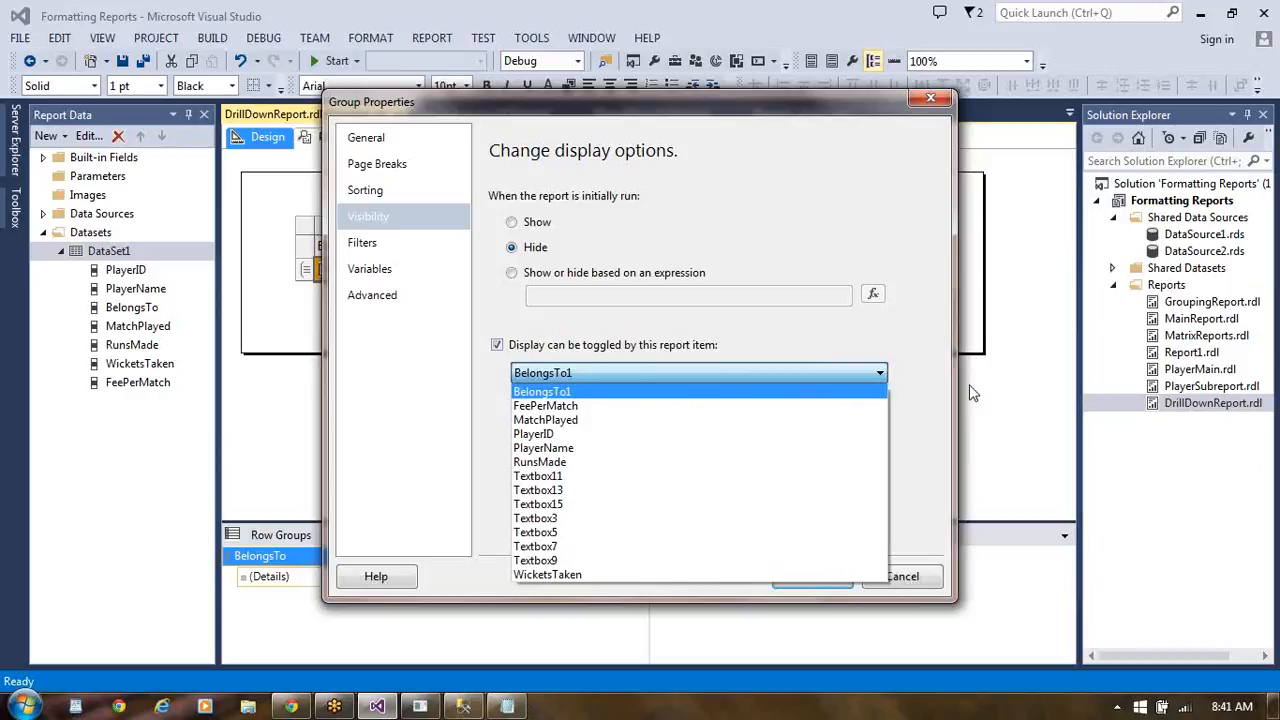
left_click(910, 578)
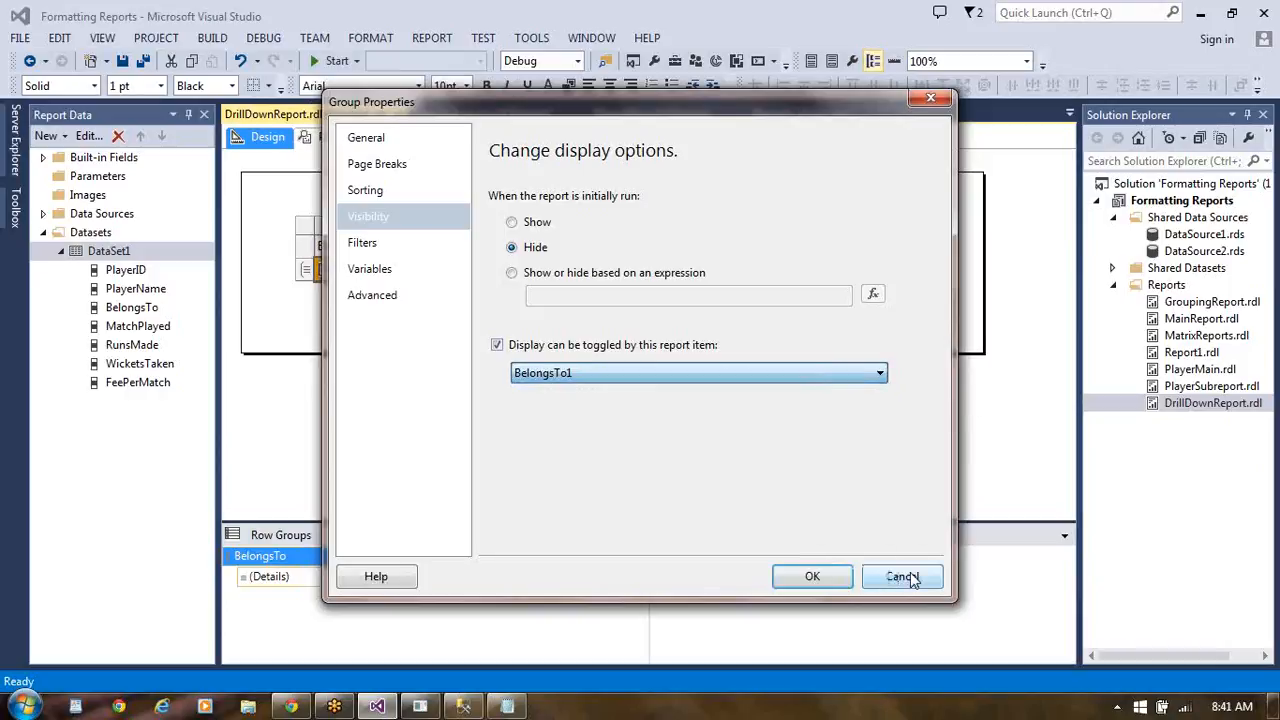
left_click(910, 578)
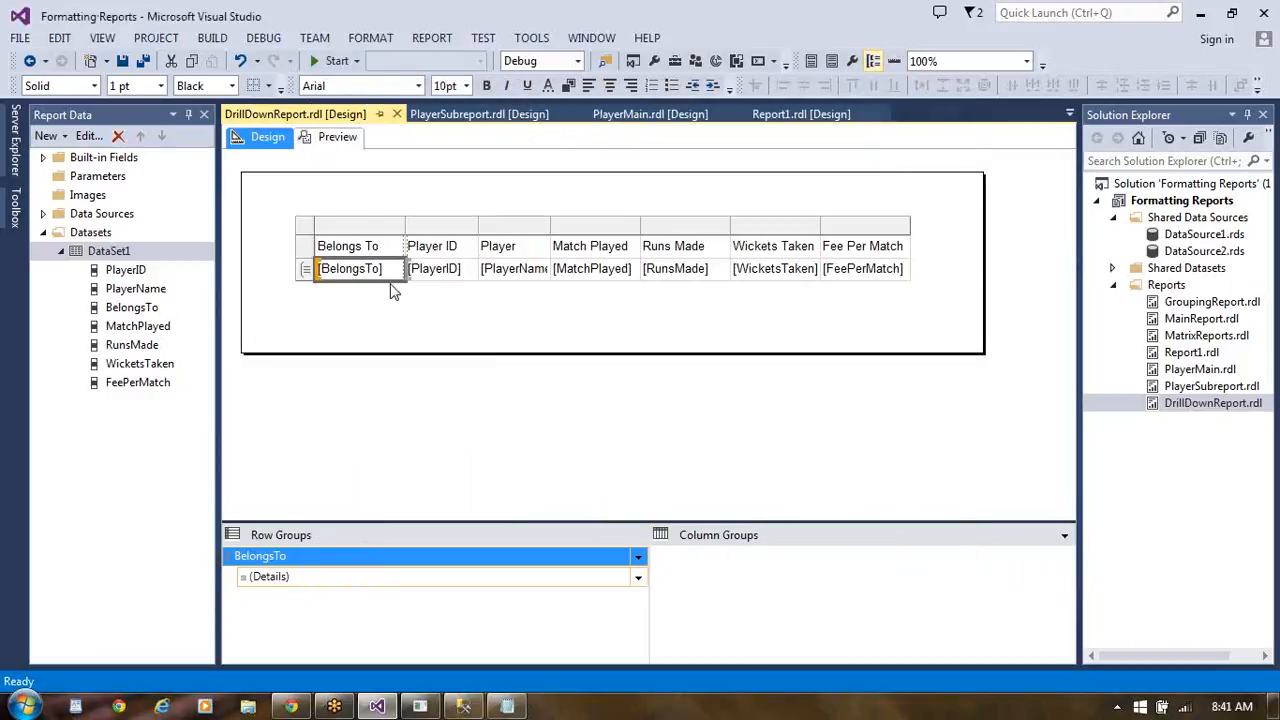
right_click(390, 288)
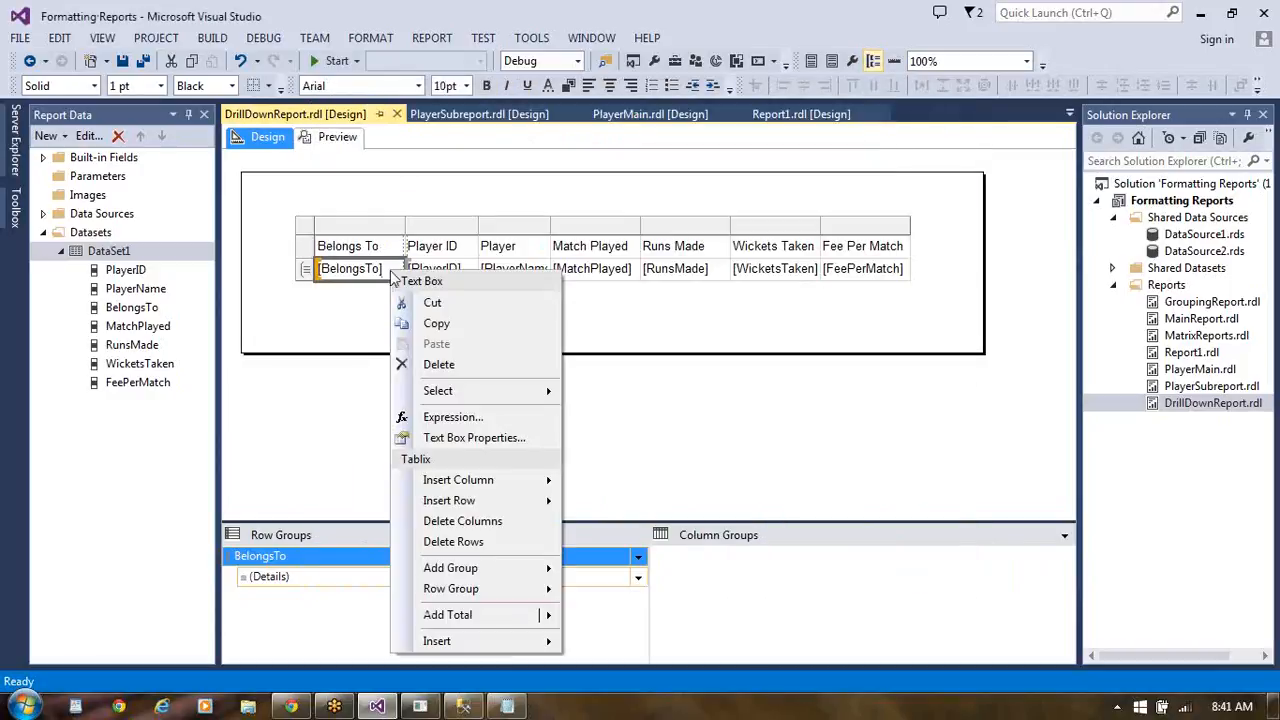
mouse_move(431, 648)
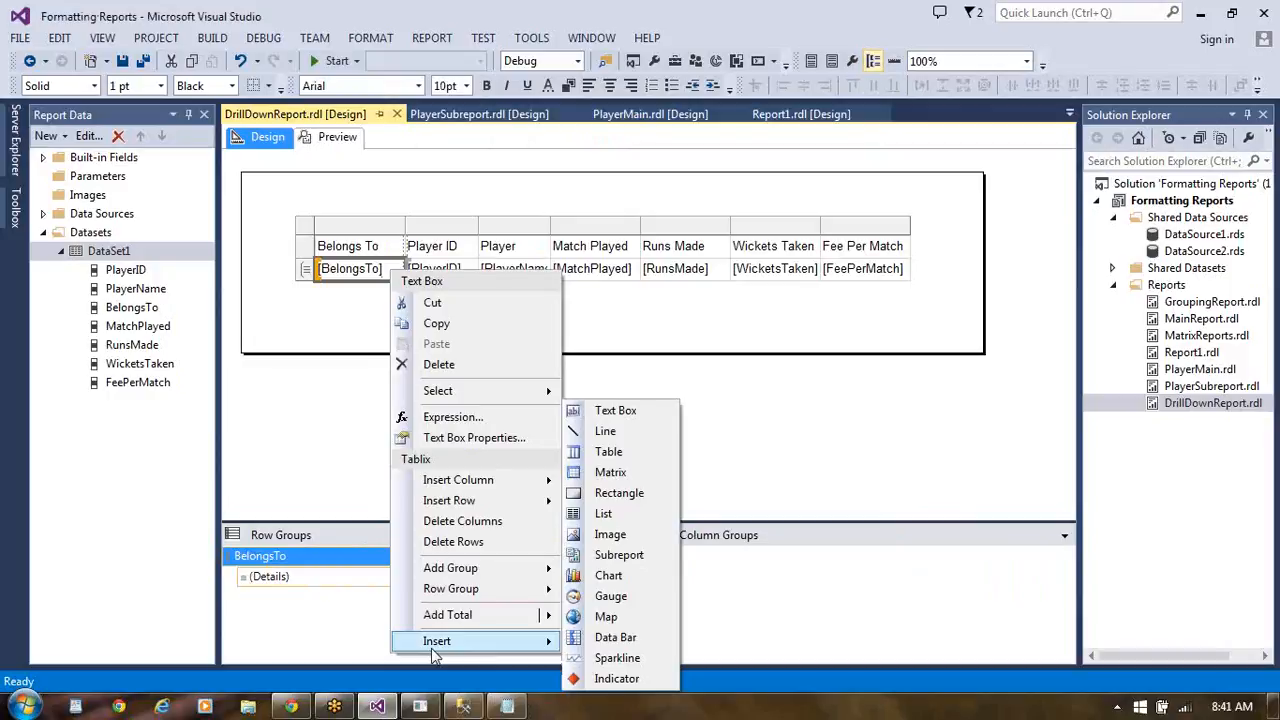
left_click(320, 468)
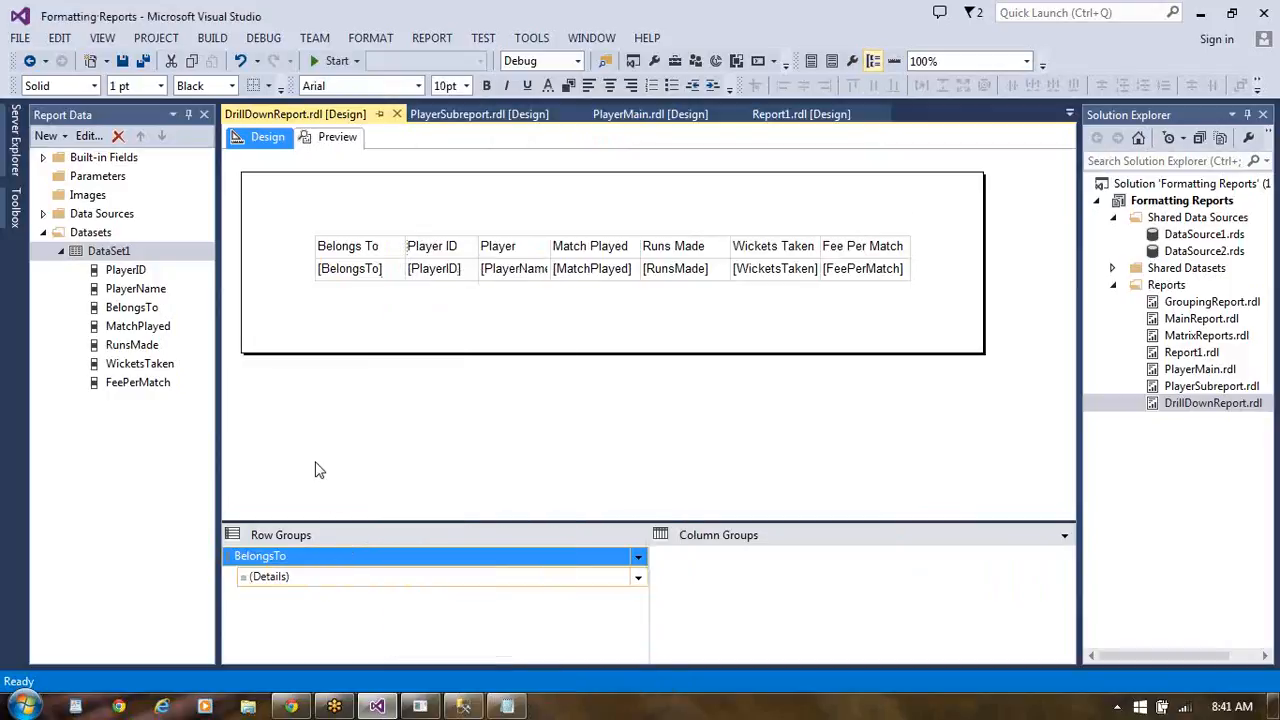
- Review the general properties of the [BelongsTo] cell's text box and accept them
right_click(340, 270)
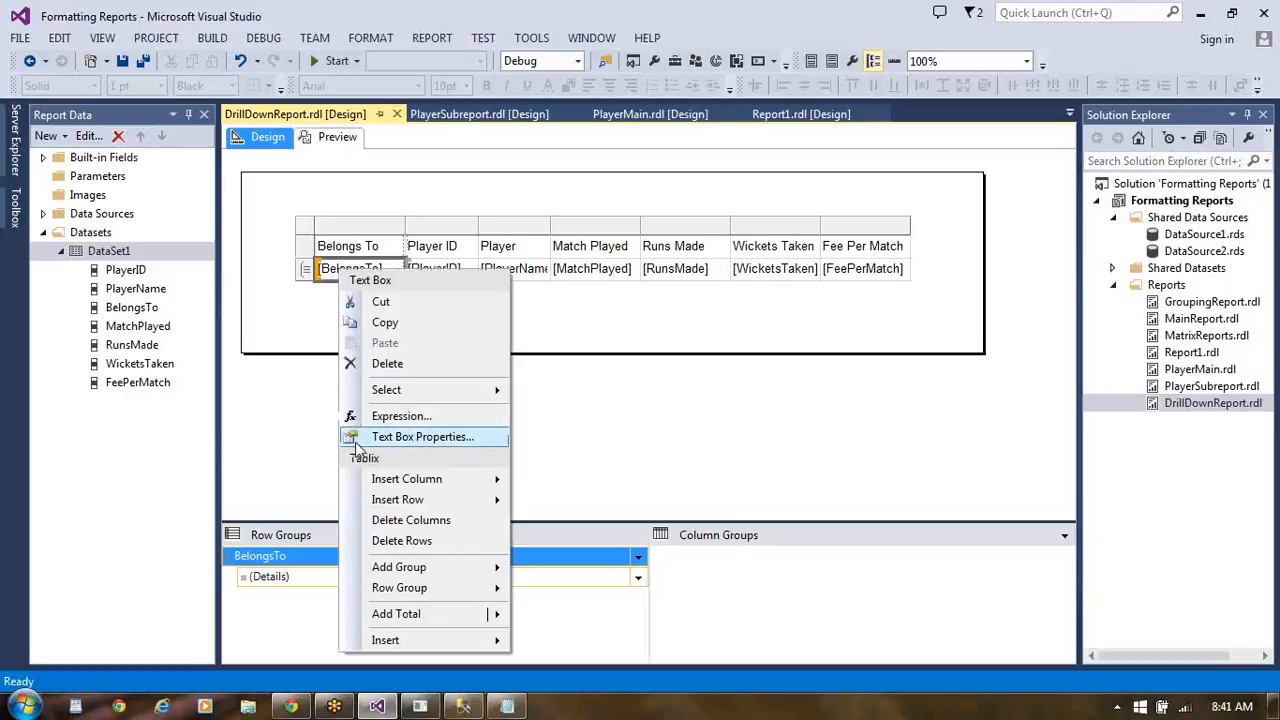
left_click(400, 440)
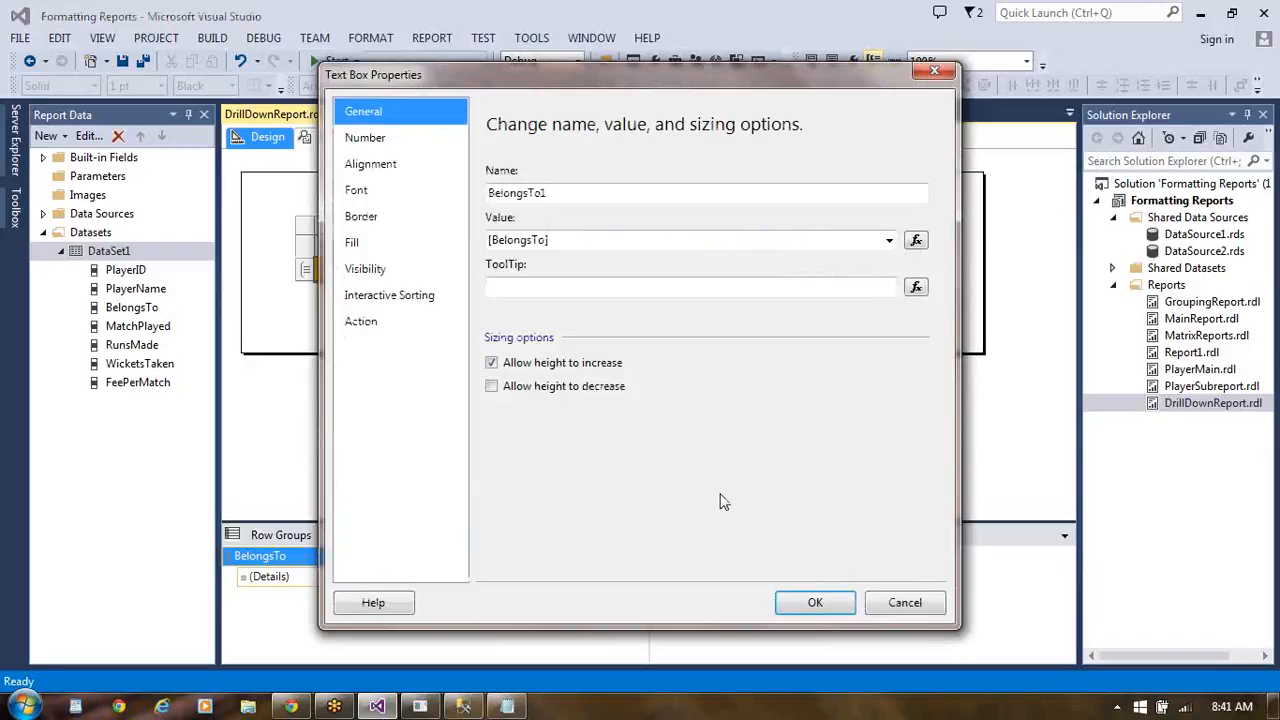
left_click(822, 604)
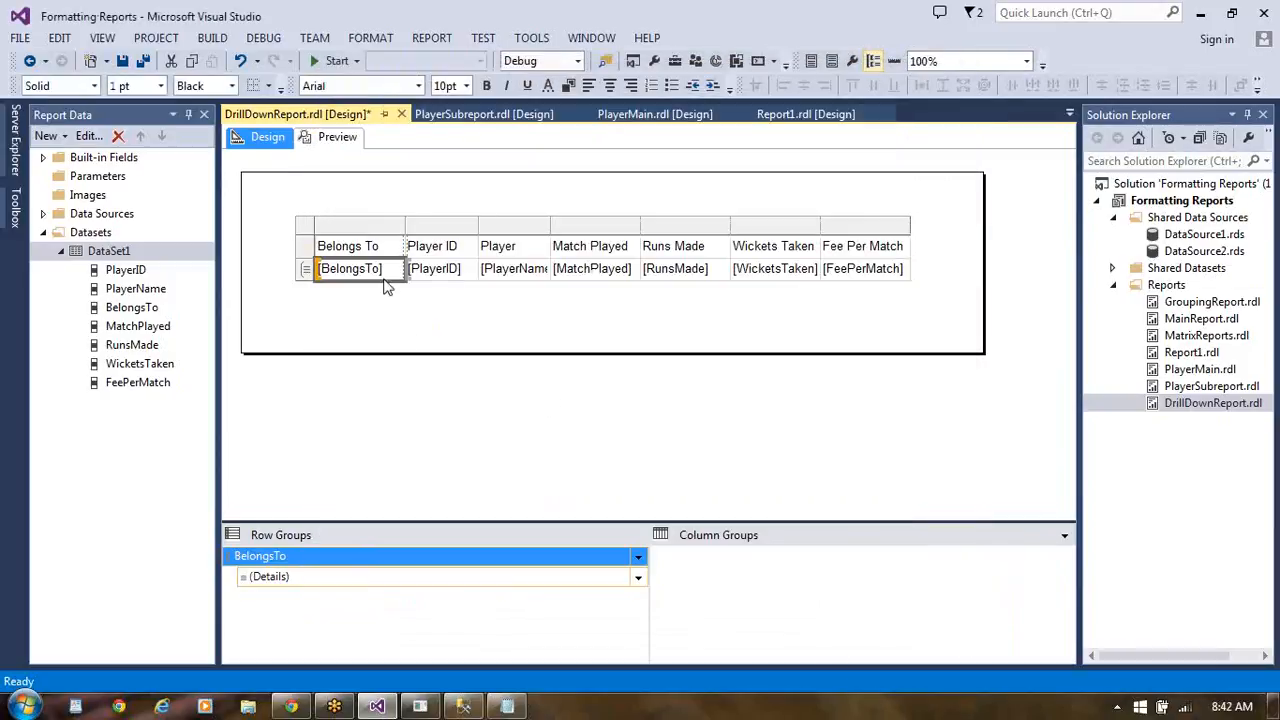
- Set the [BelongsTo] text box's visibility to Hide when the report is initially run, with its display toggled by BelongsTo1
right_click(393, 282)
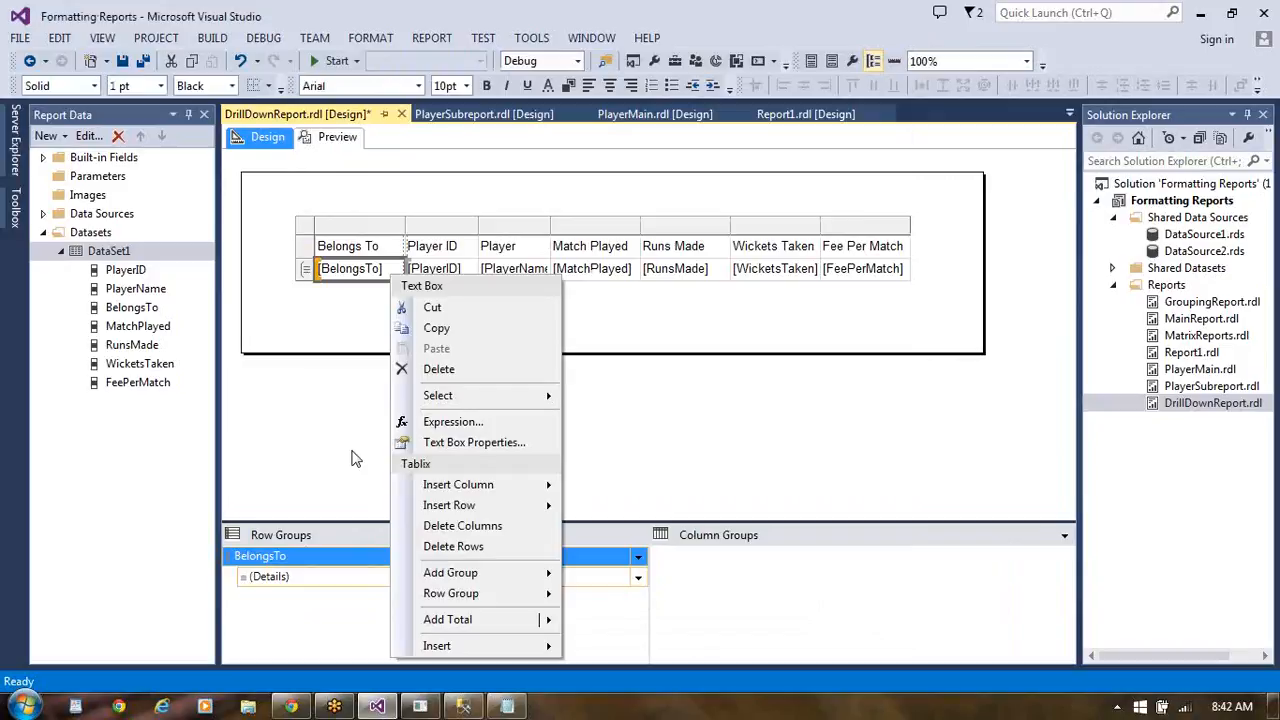
left_click(465, 446)
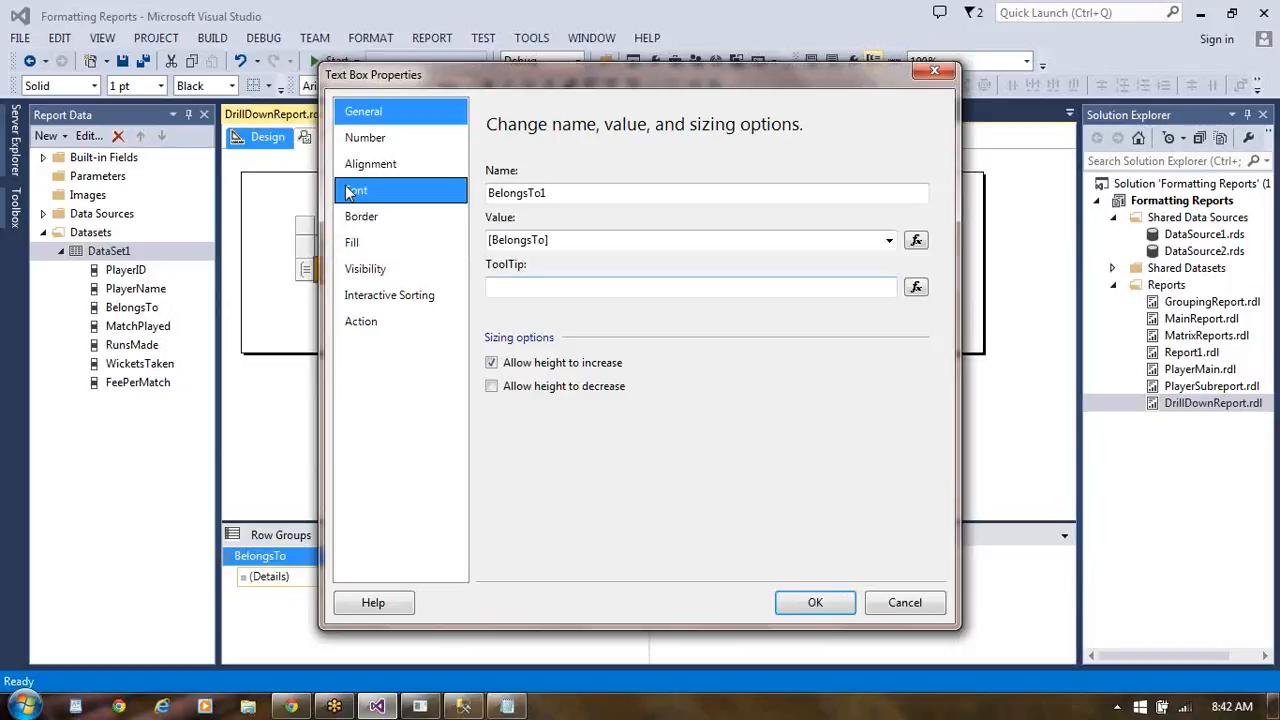
left_click(380, 277)
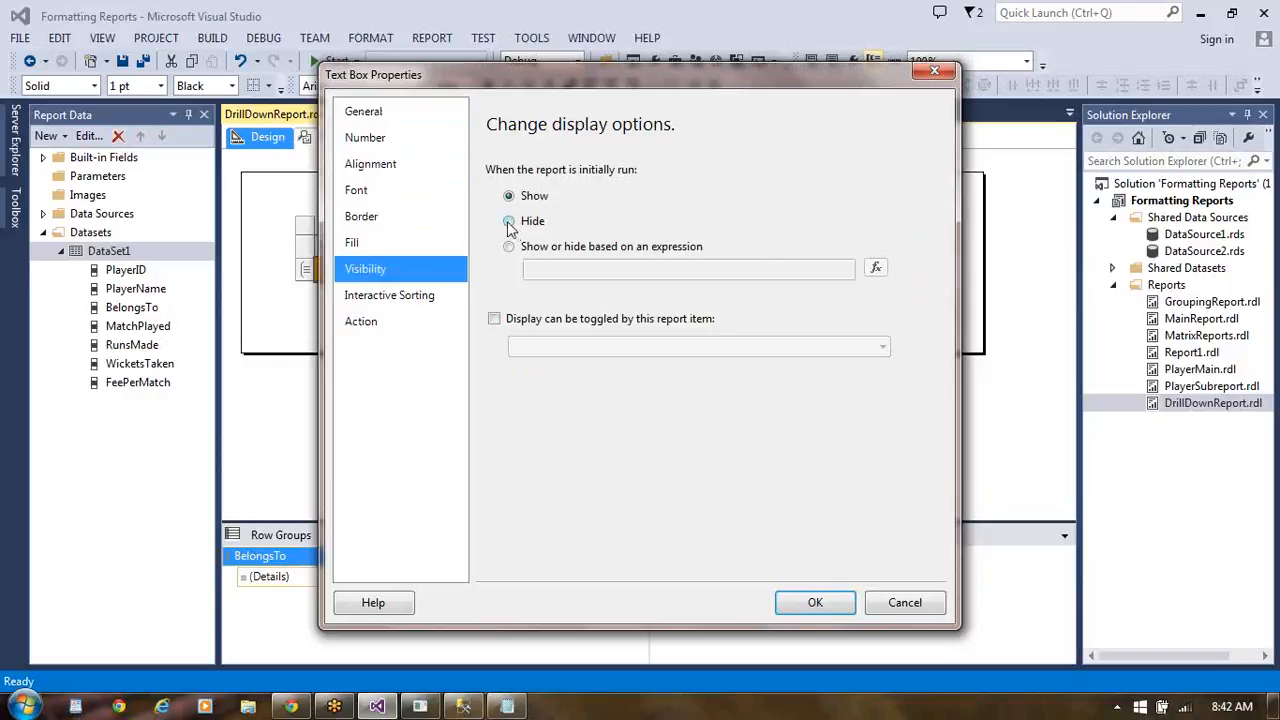
left_click(507, 221)
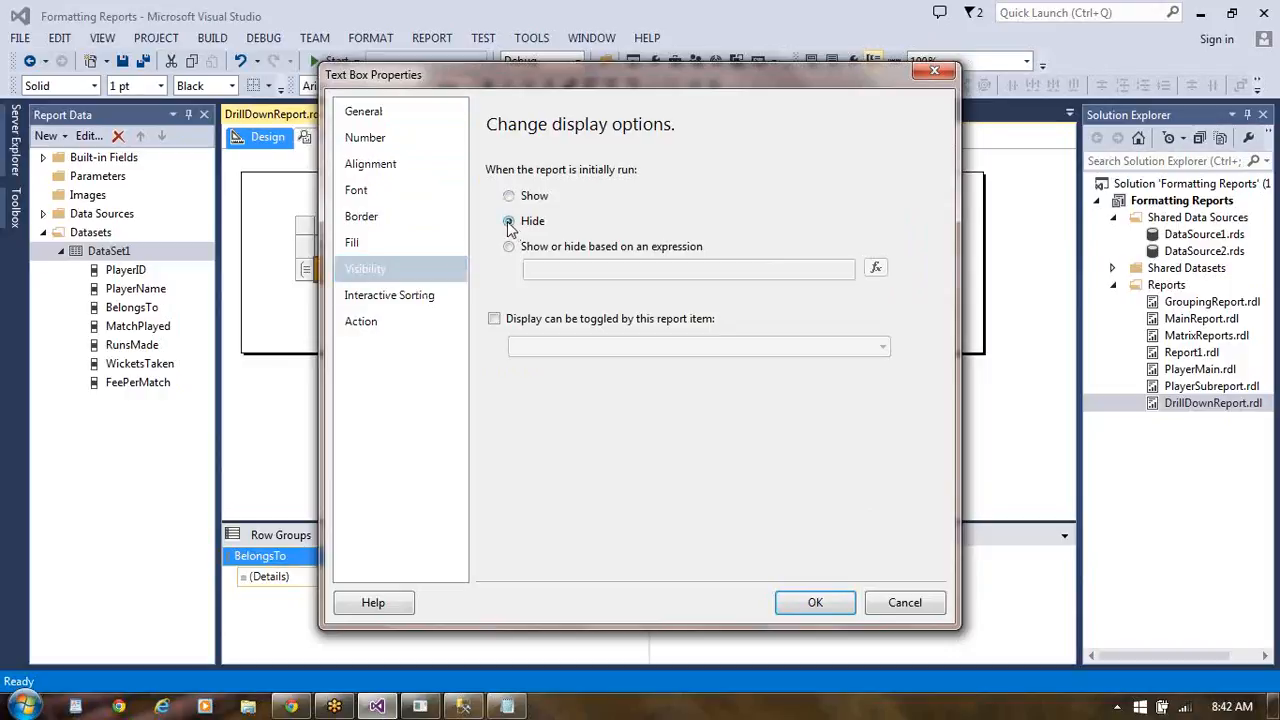
left_click(494, 318)
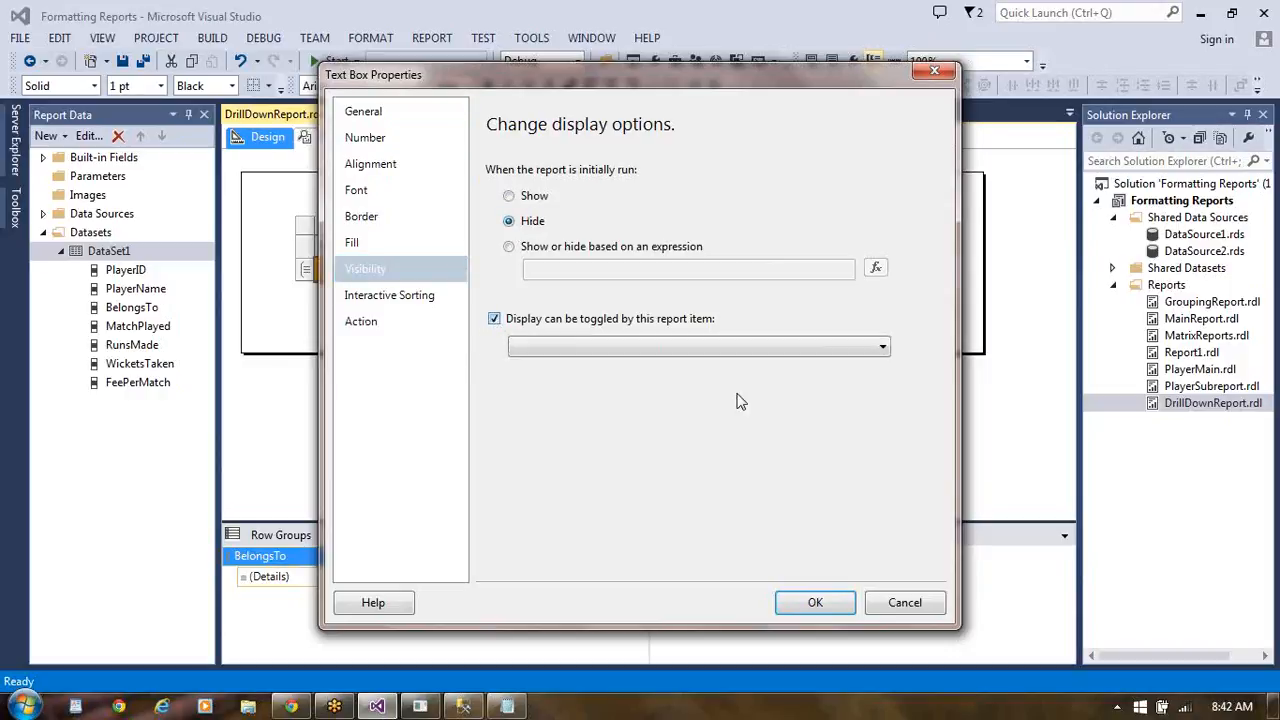
left_click(884, 348)
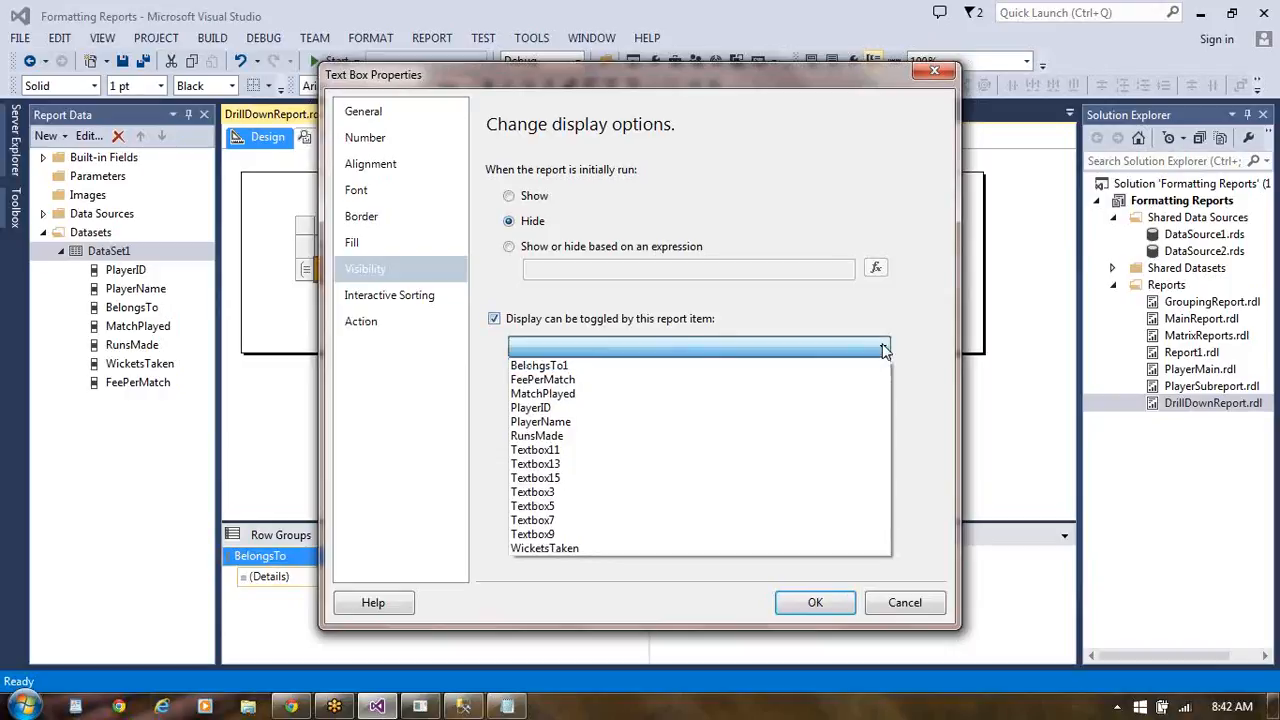
left_click(748, 368)
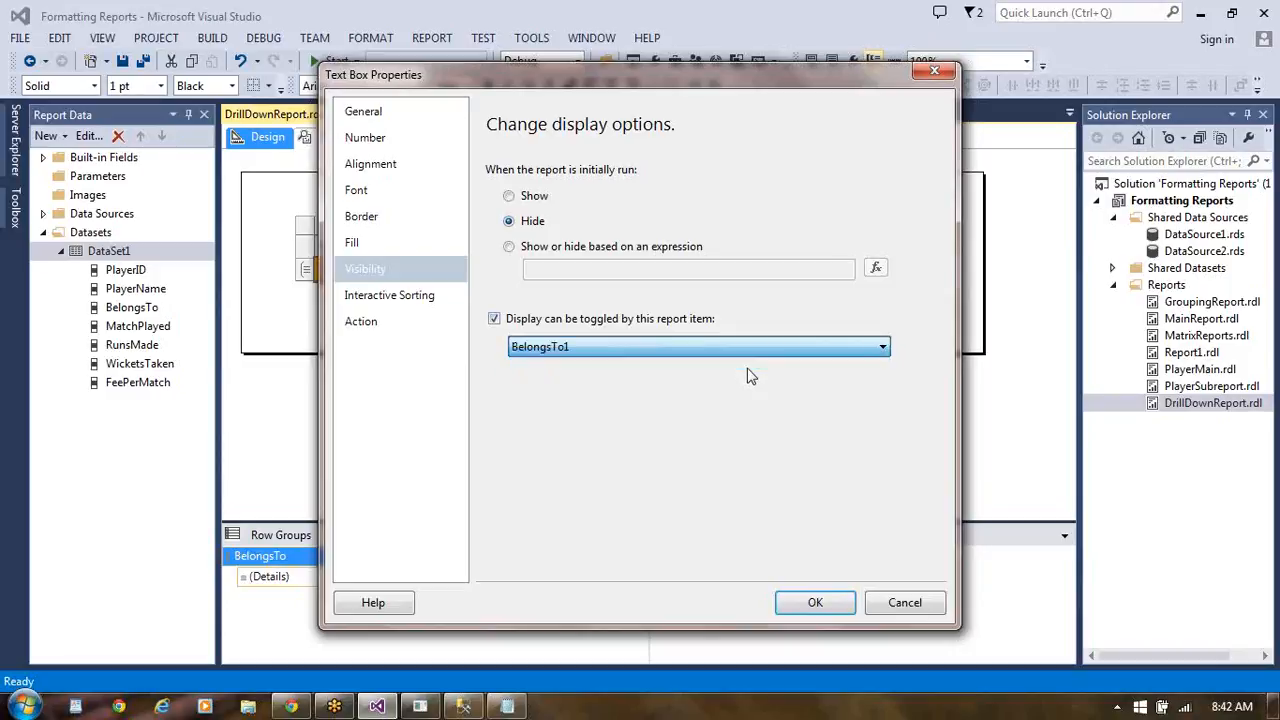
left_click(815, 603)
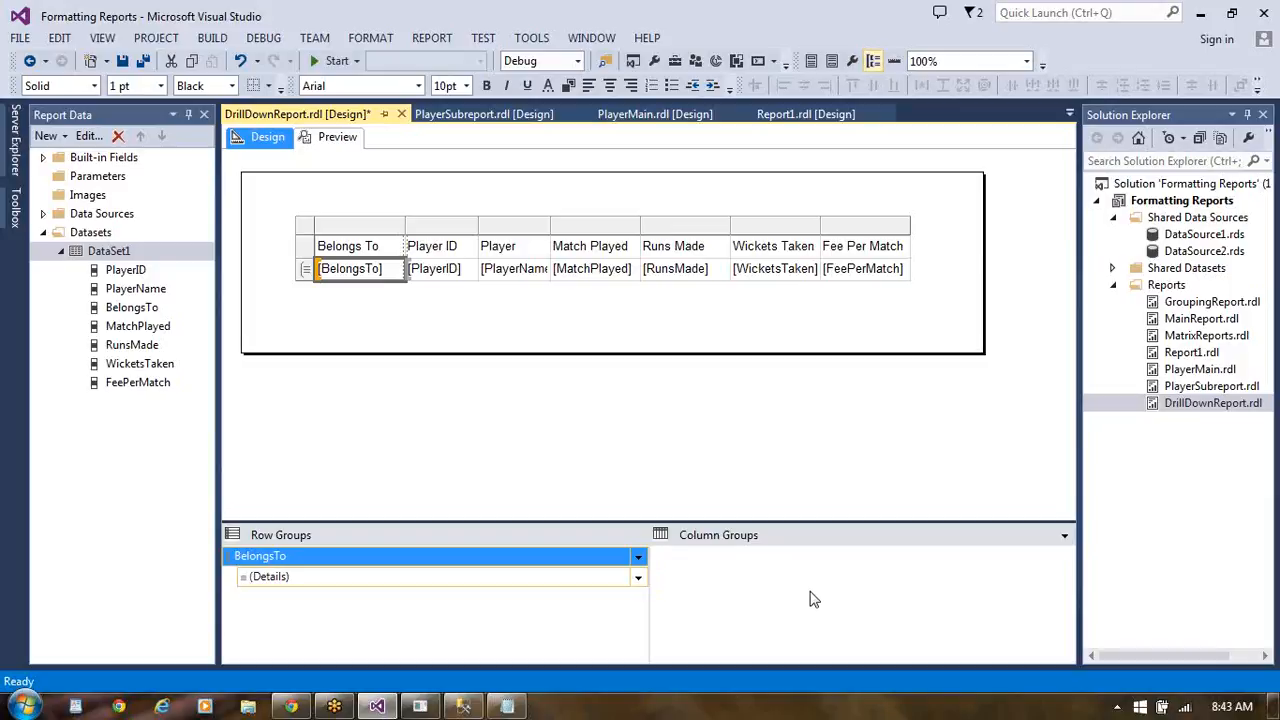
- Preview the report with the text box's toggle setting and return to the report design
left_click(338, 137)
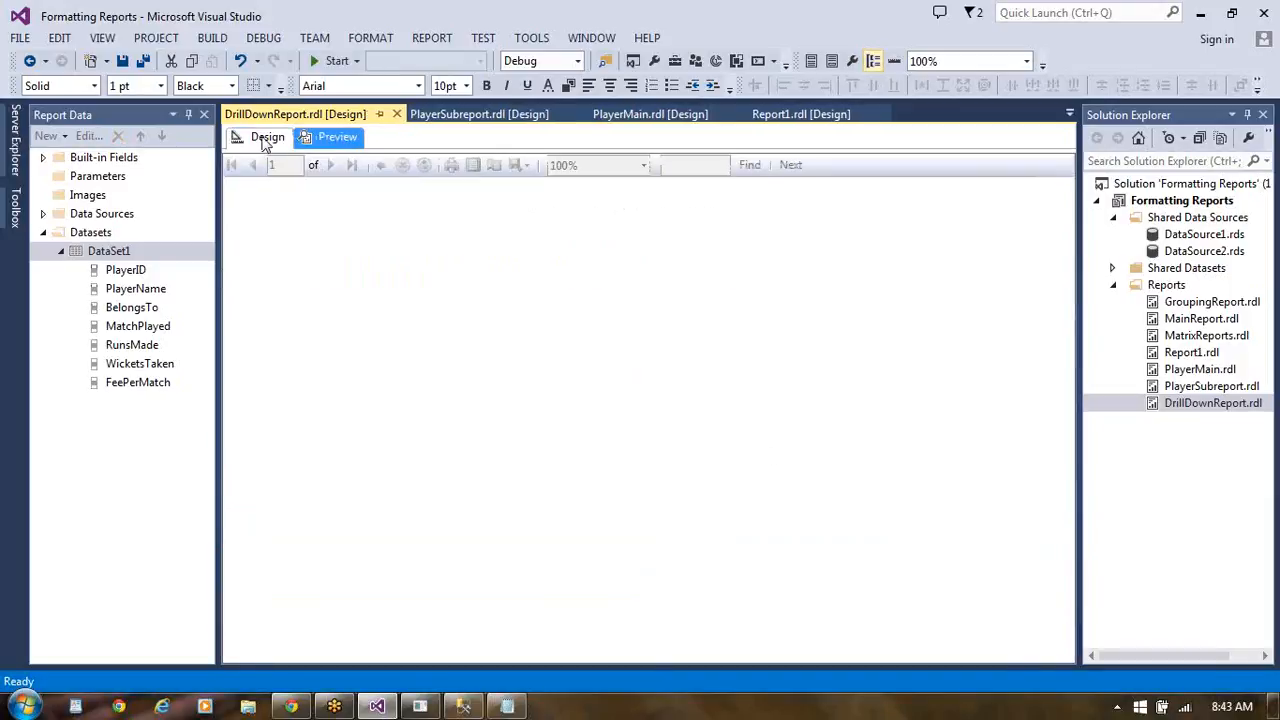
left_click(265, 138)
left_click(342, 140)
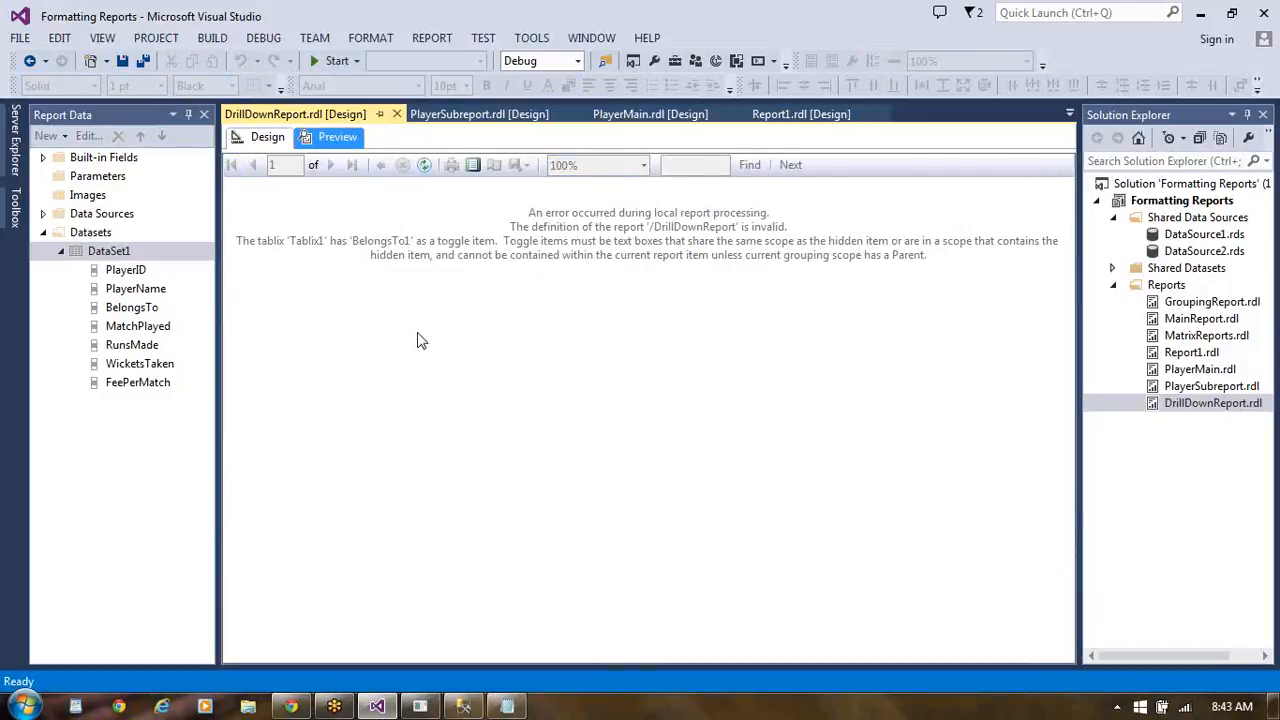
left_click(278, 143)
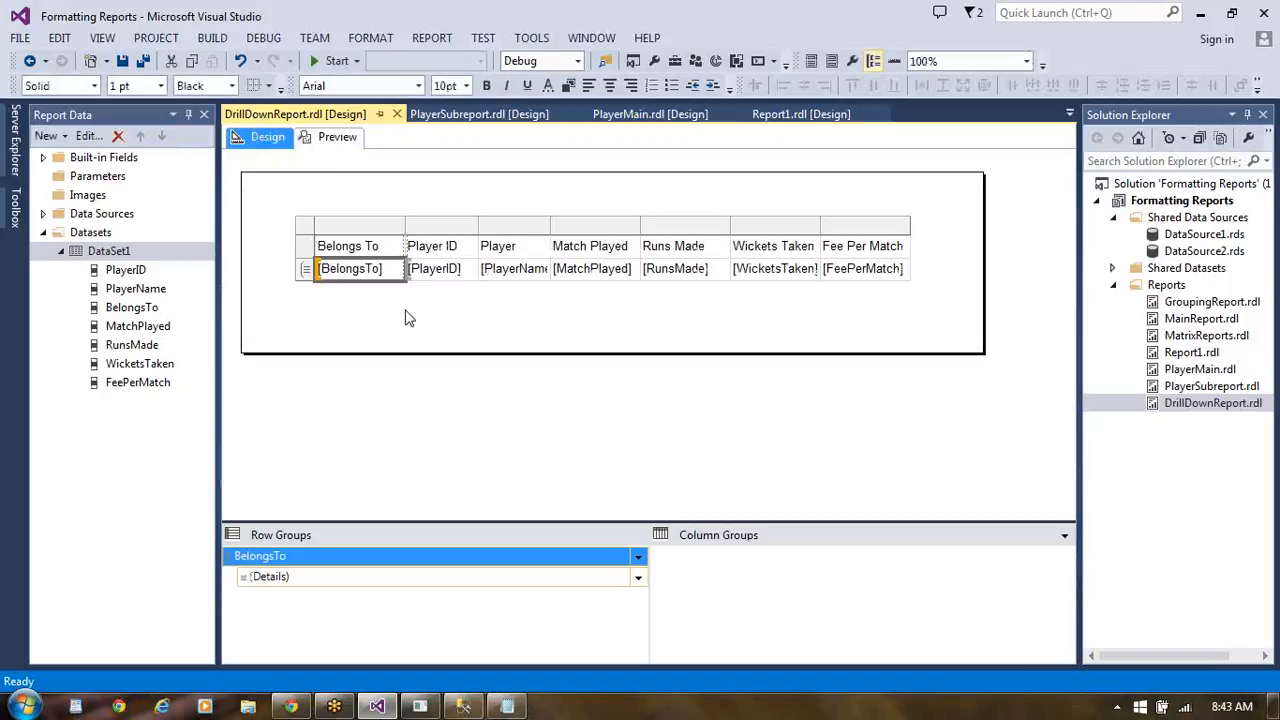
right_click(393, 280)
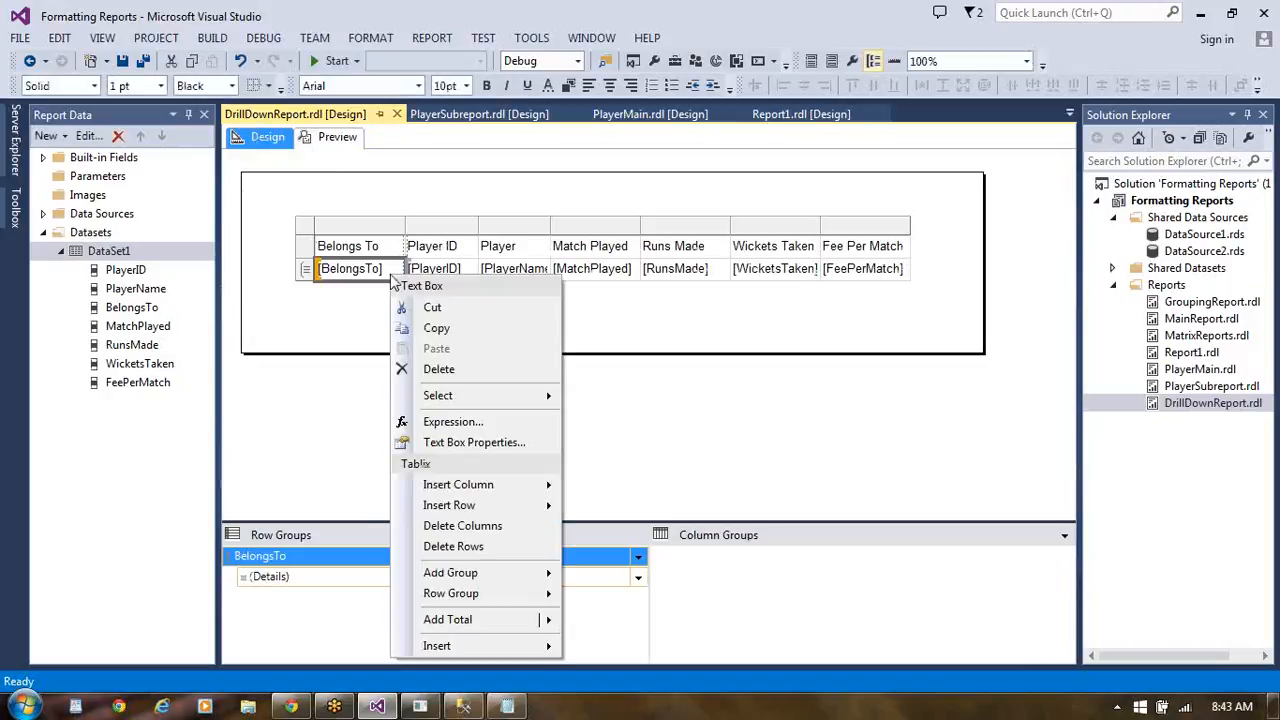
mouse_move(490, 596)
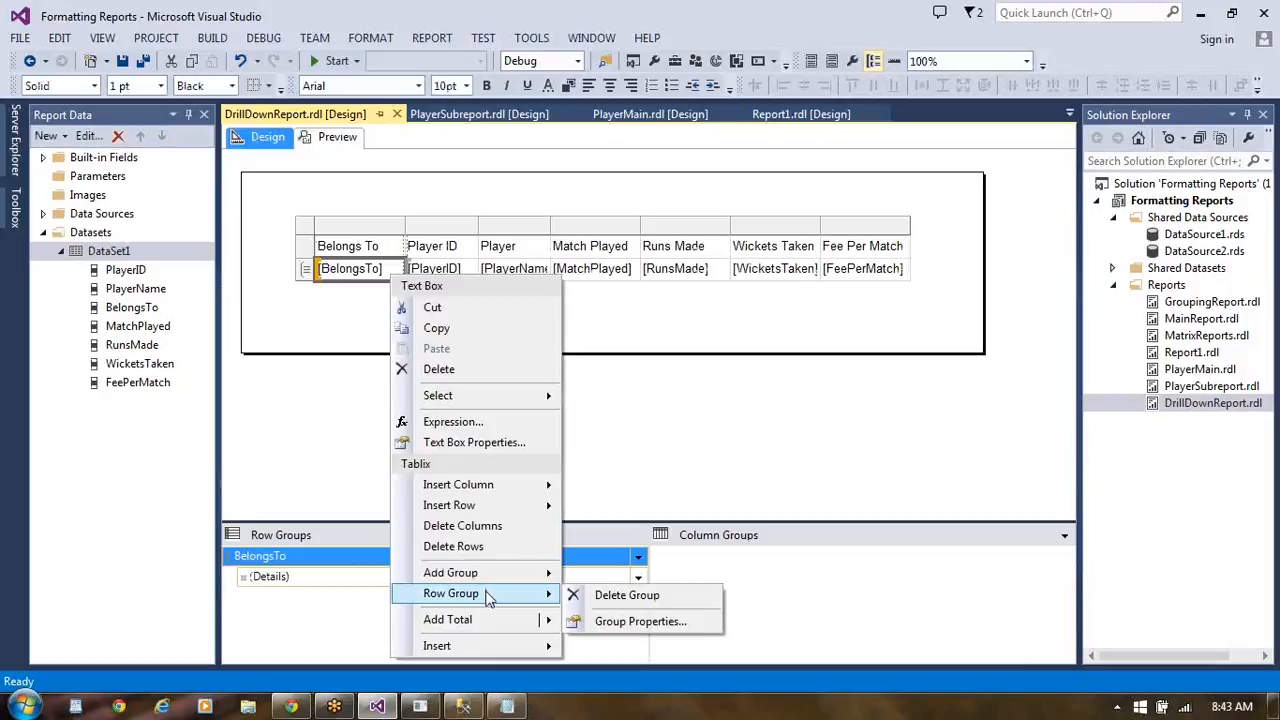
left_click(683, 443)
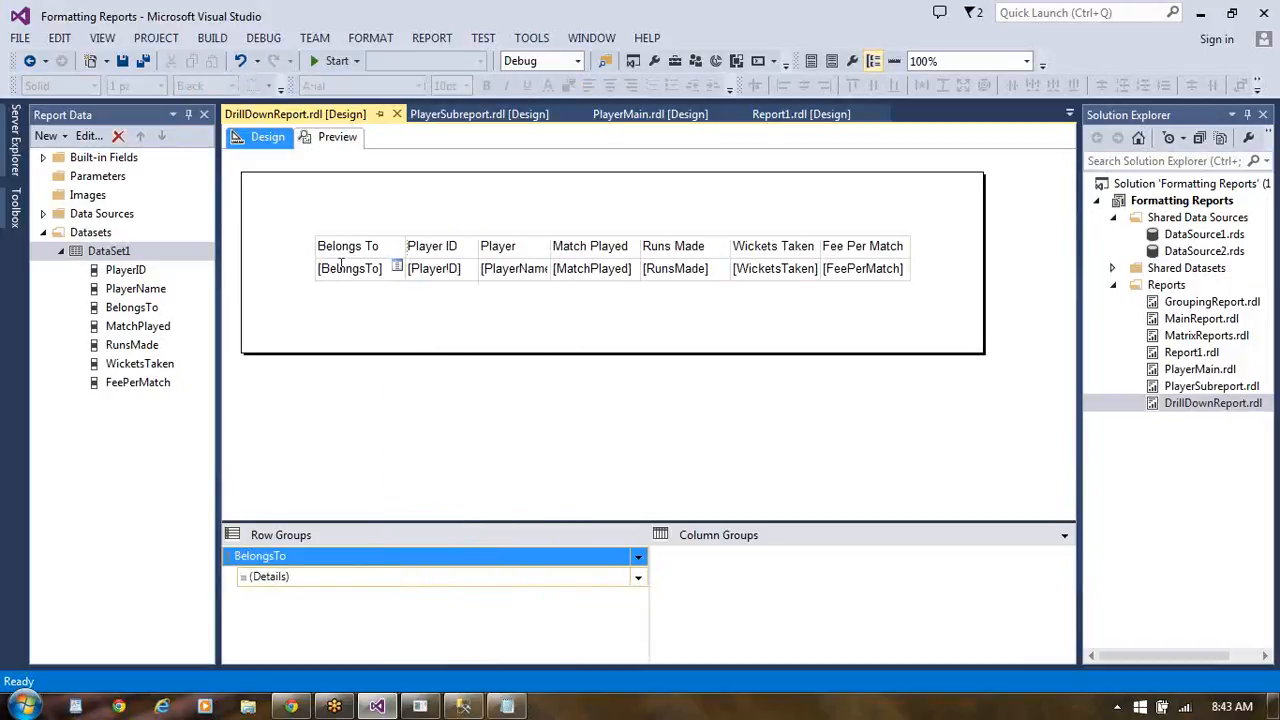
- Turn off the tablix's visibility option that lets its display be toggled by a report item
left_click(310, 277)
right_click(307, 276)
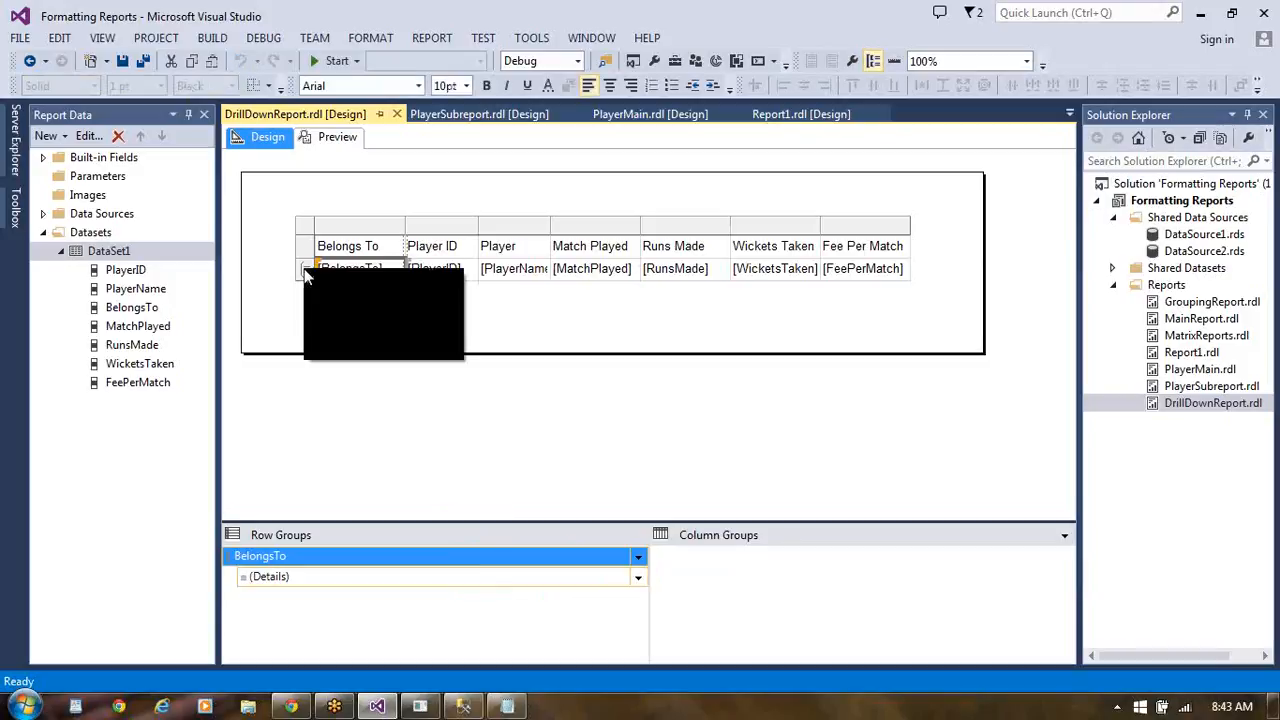
left_click(388, 350)
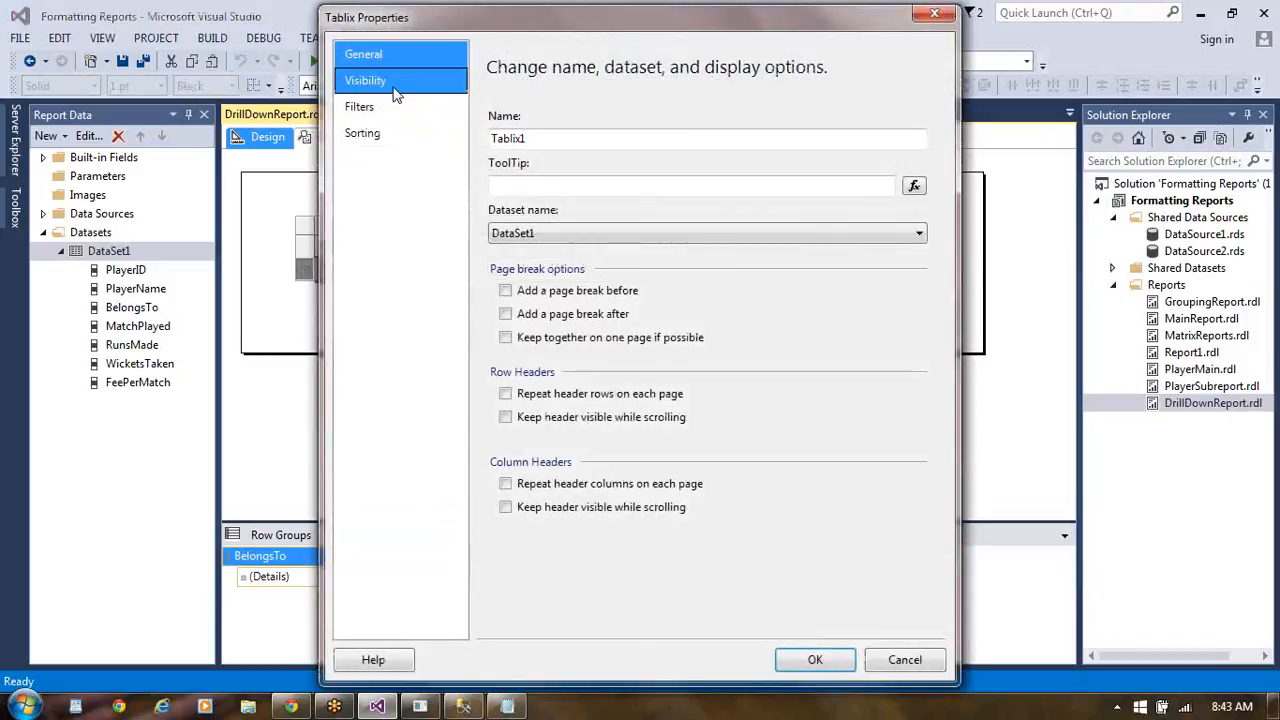
left_click(393, 82)
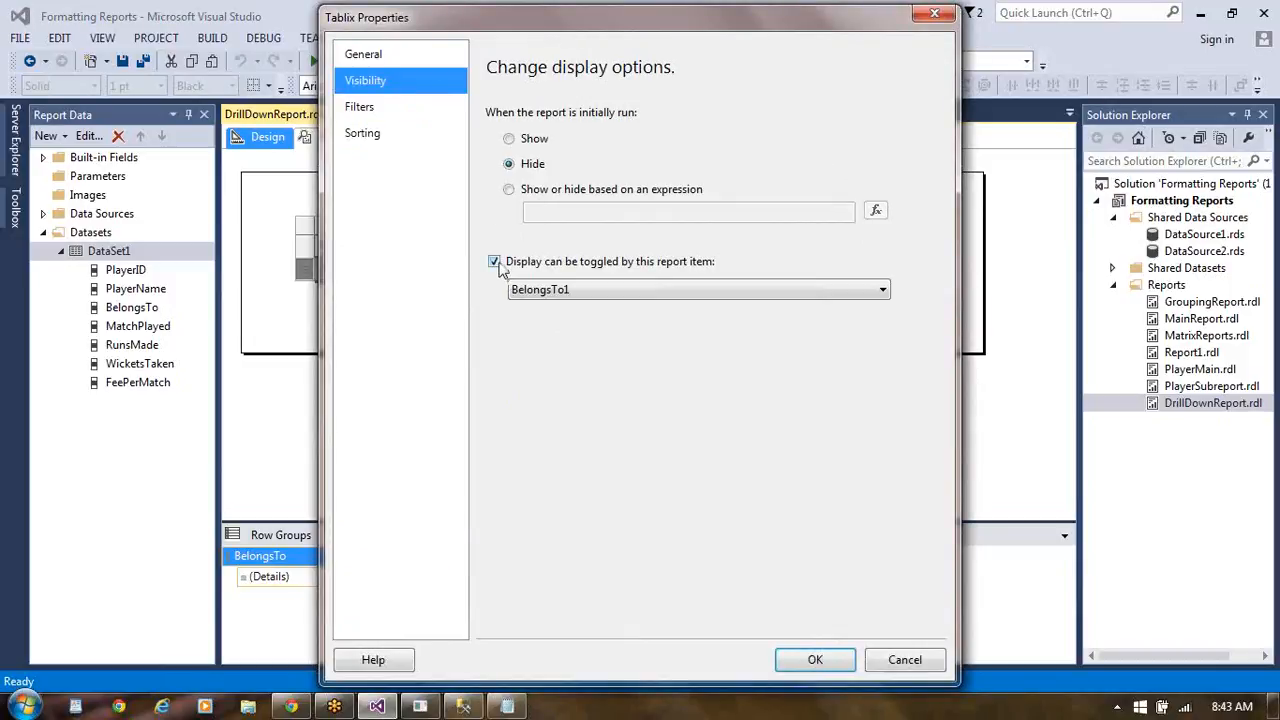
left_click(495, 265)
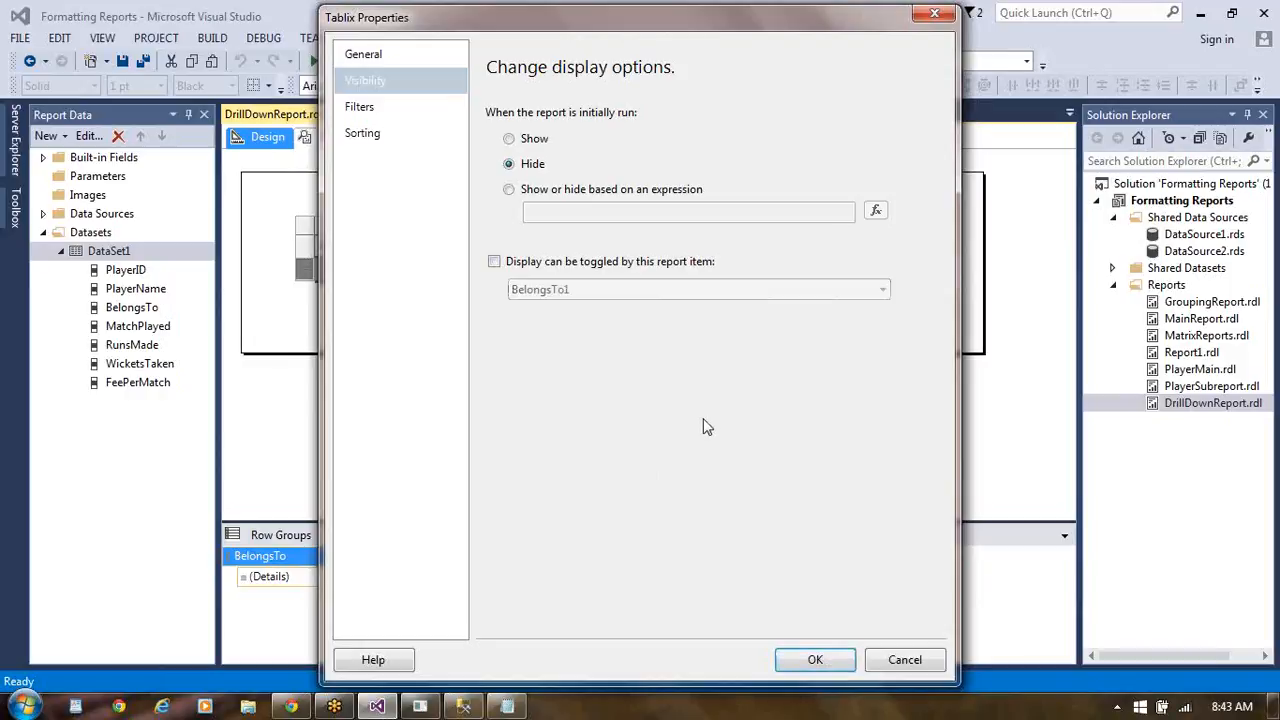
left_click(812, 658)
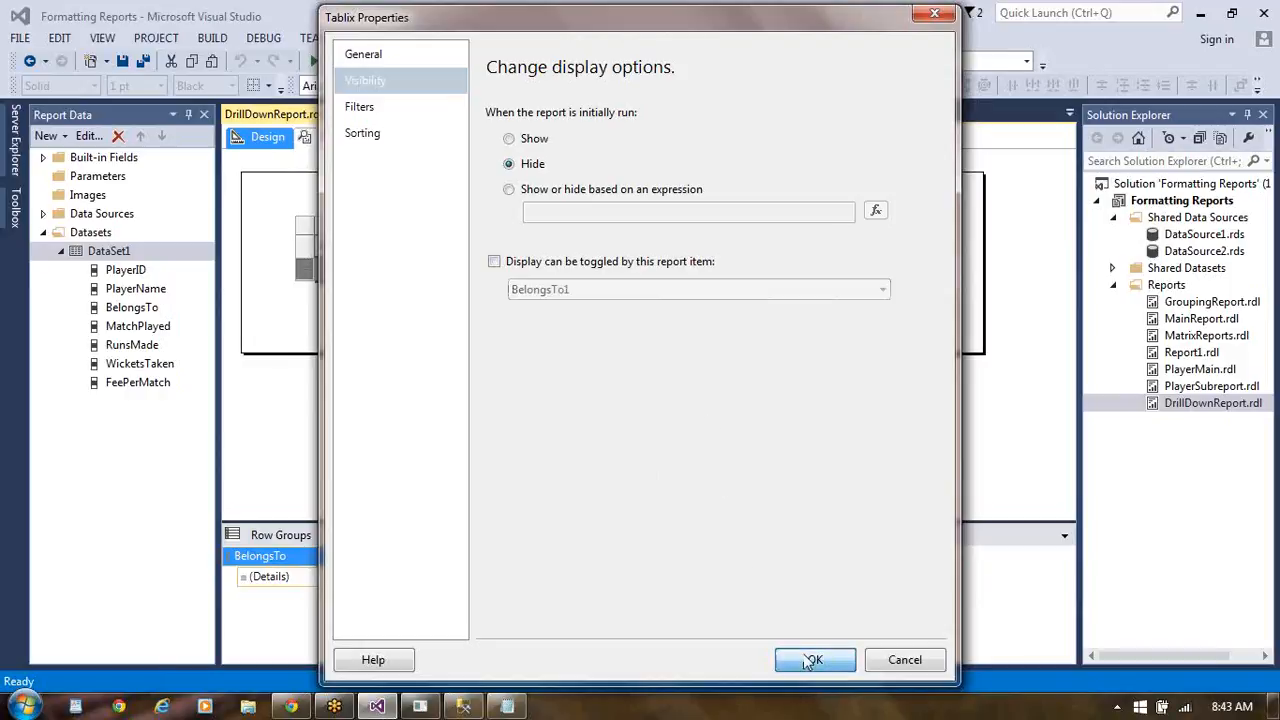
- Delete the whole player table from the DrillDownReport design
left_click(268, 578)
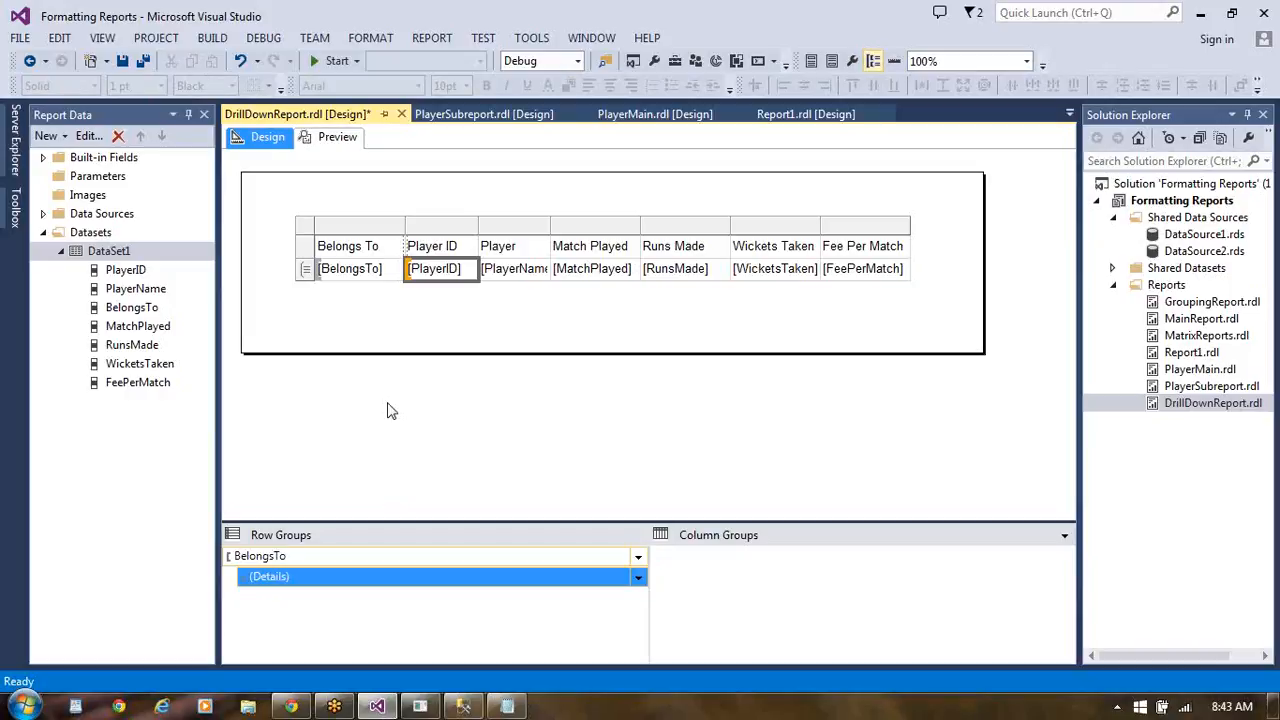
left_click(293, 214)
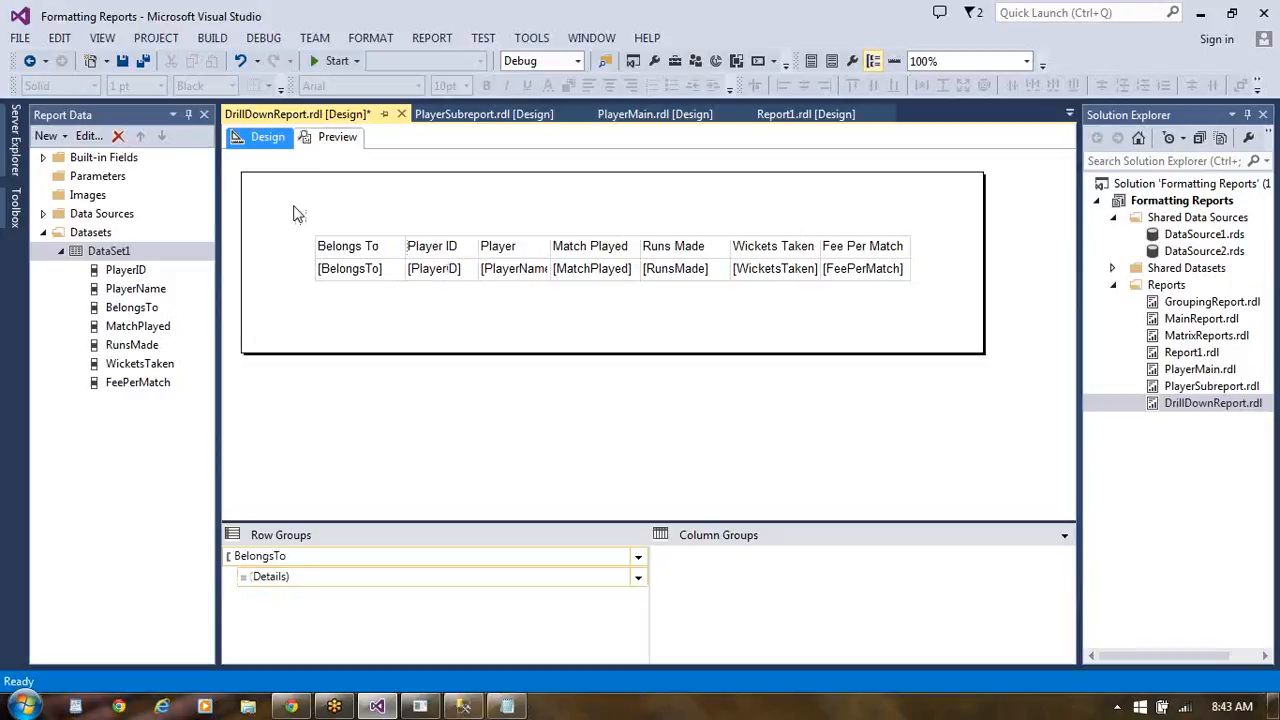
left_click(326, 237)
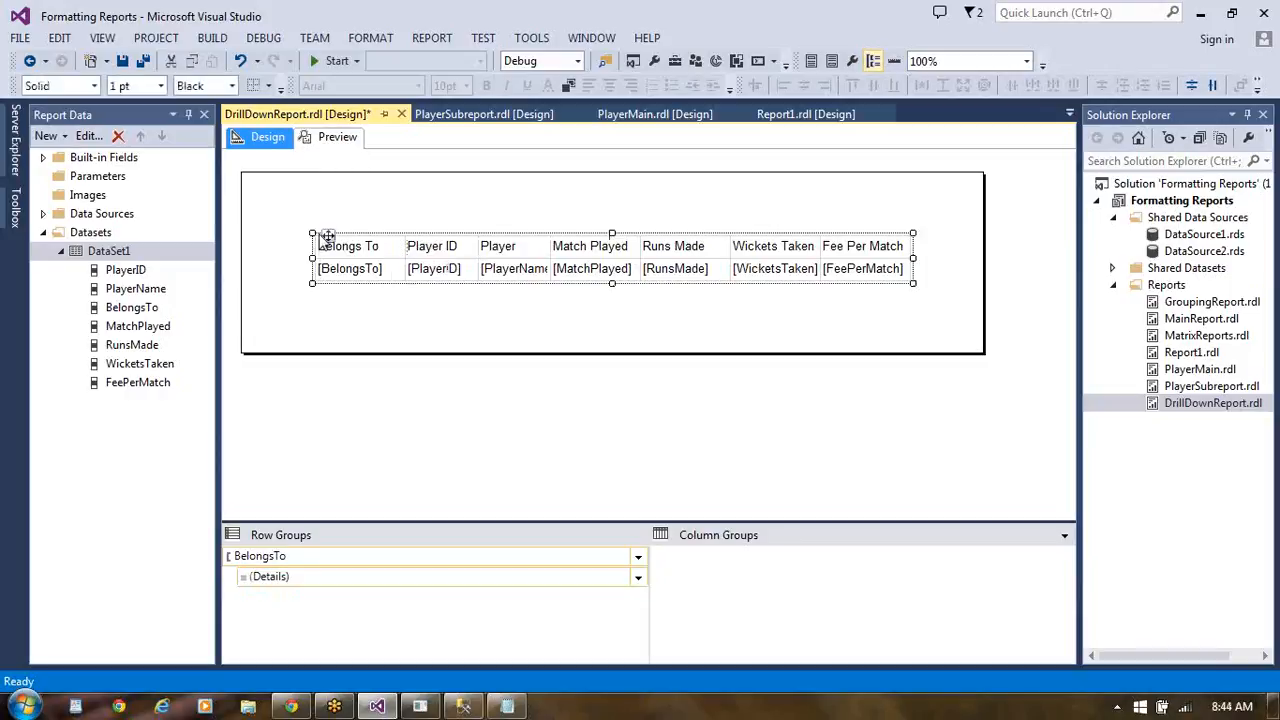
key("Delete")
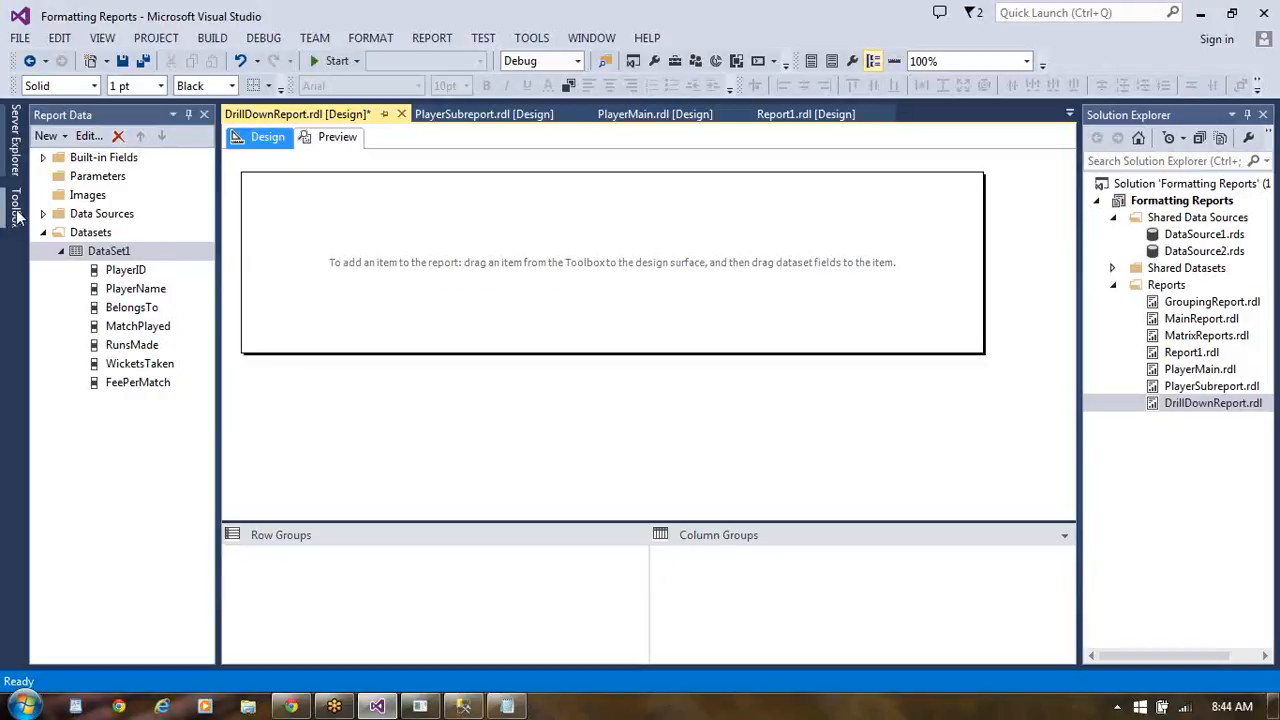
- Insert a new blank table in the report body of DrillDownReport
left_click(18, 218)
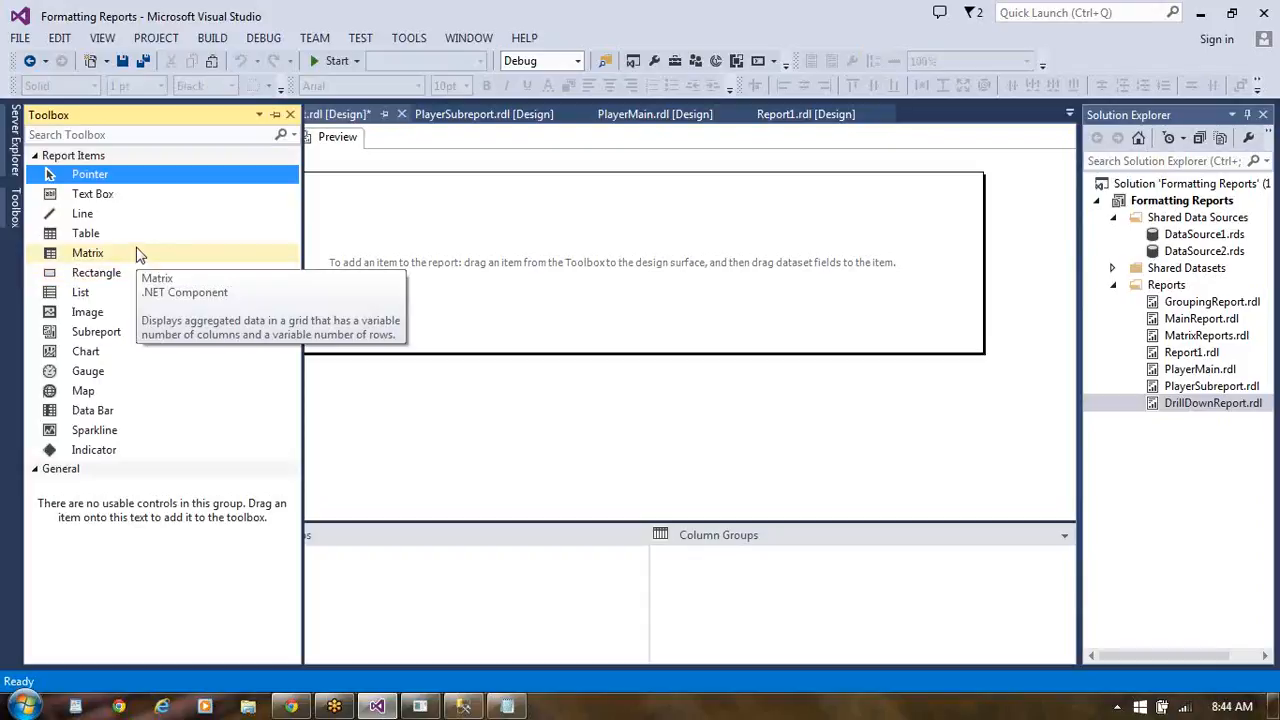
left_click_drag(132, 240, 340, 232)
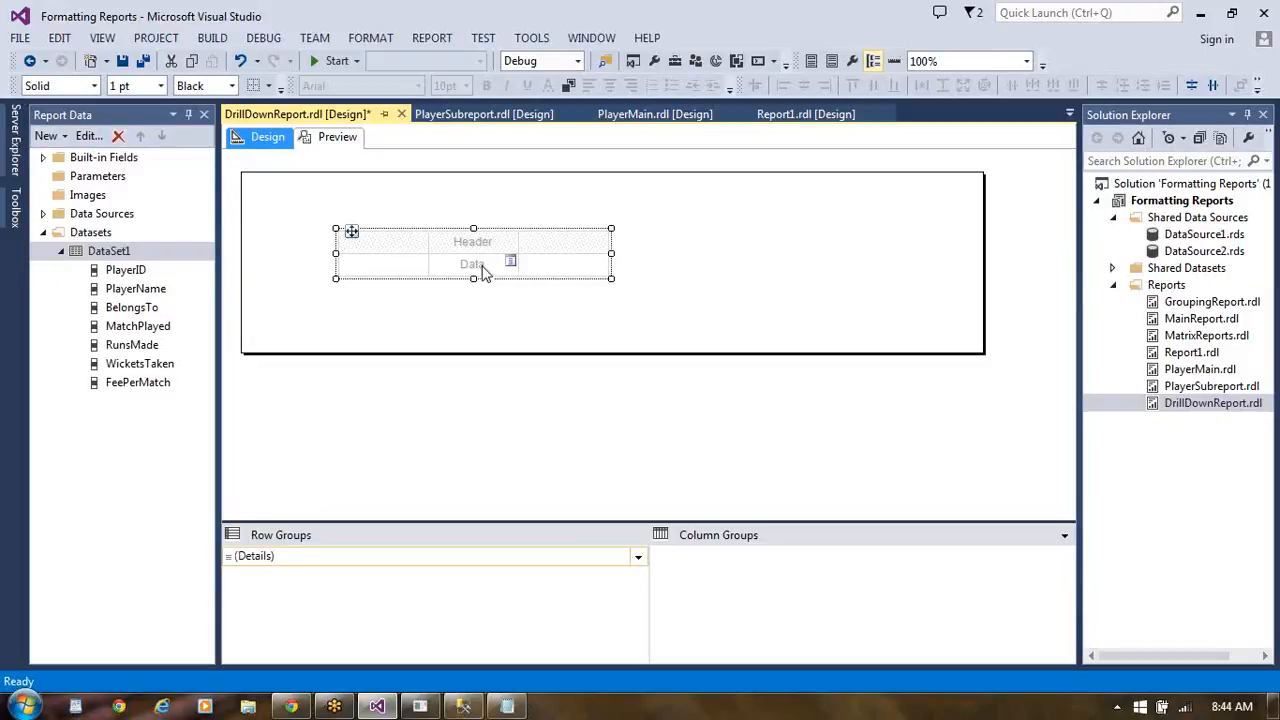
left_click(413, 250)
right_click(413, 250)
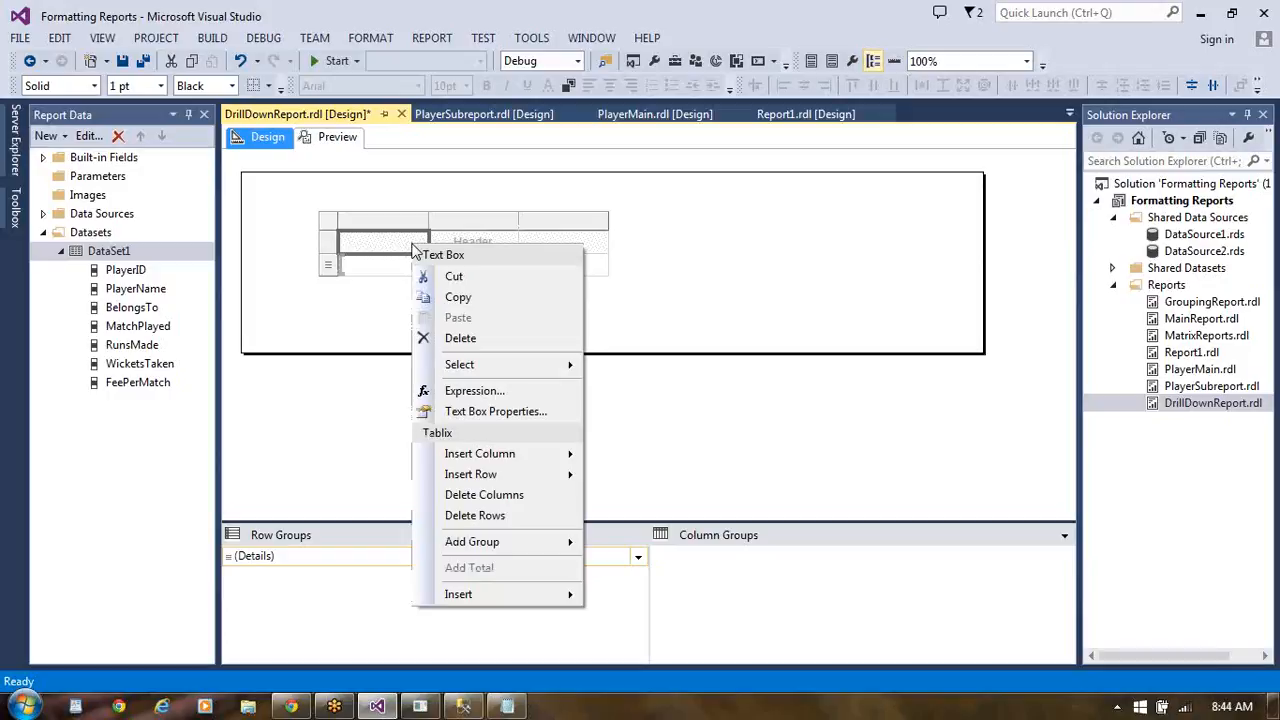
left_click(358, 306)
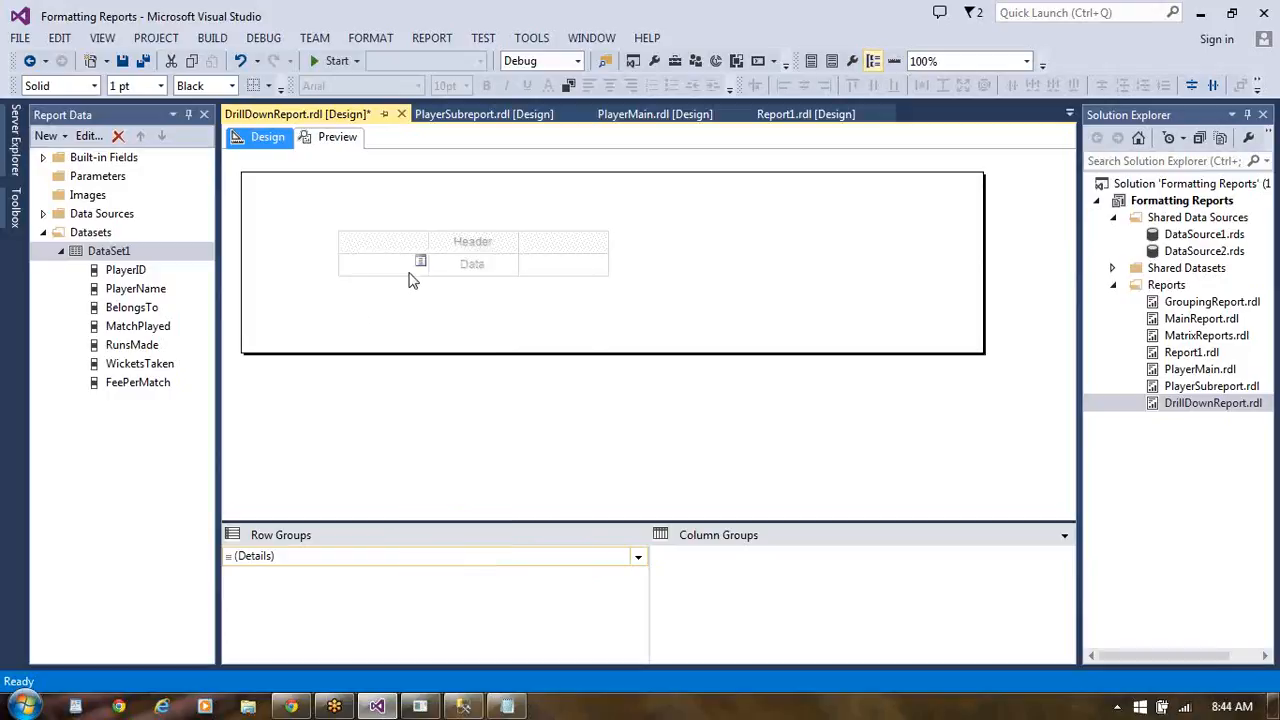
- Fill the new table's three data cells with the BelongsTo, PlayerID and PlayerName fields, in that order
left_click(420, 262)
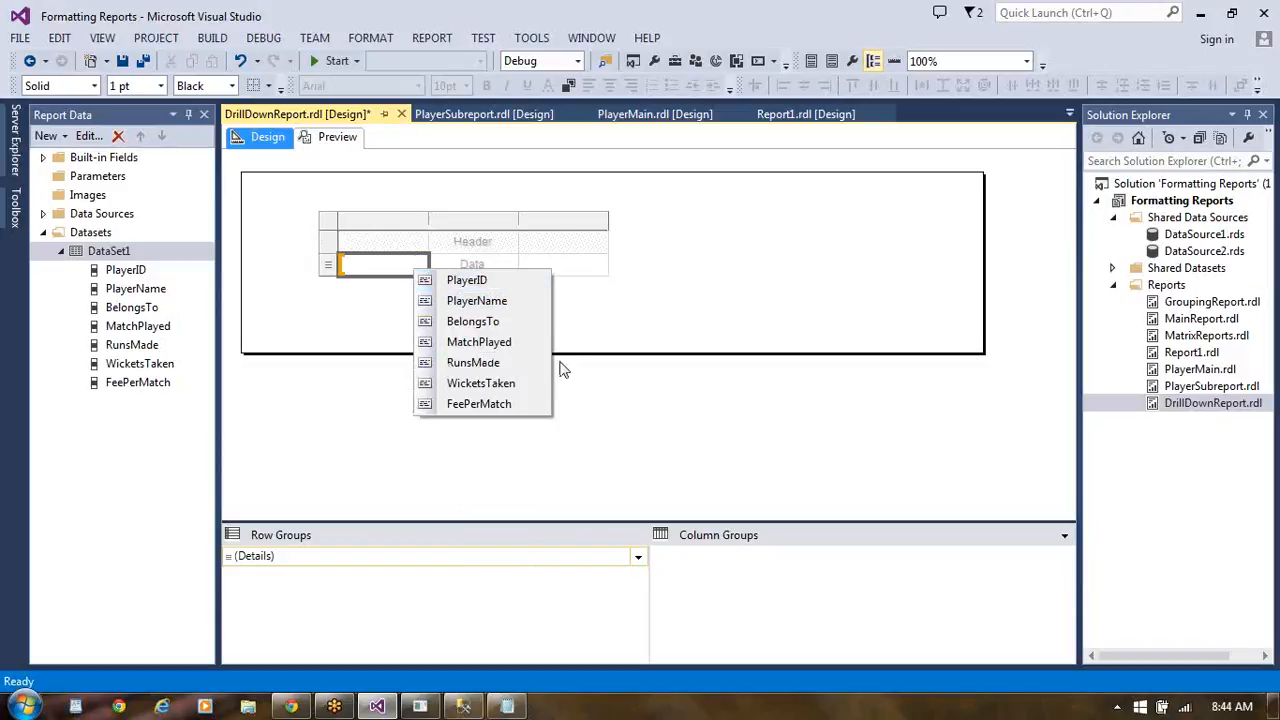
left_click(523, 327)
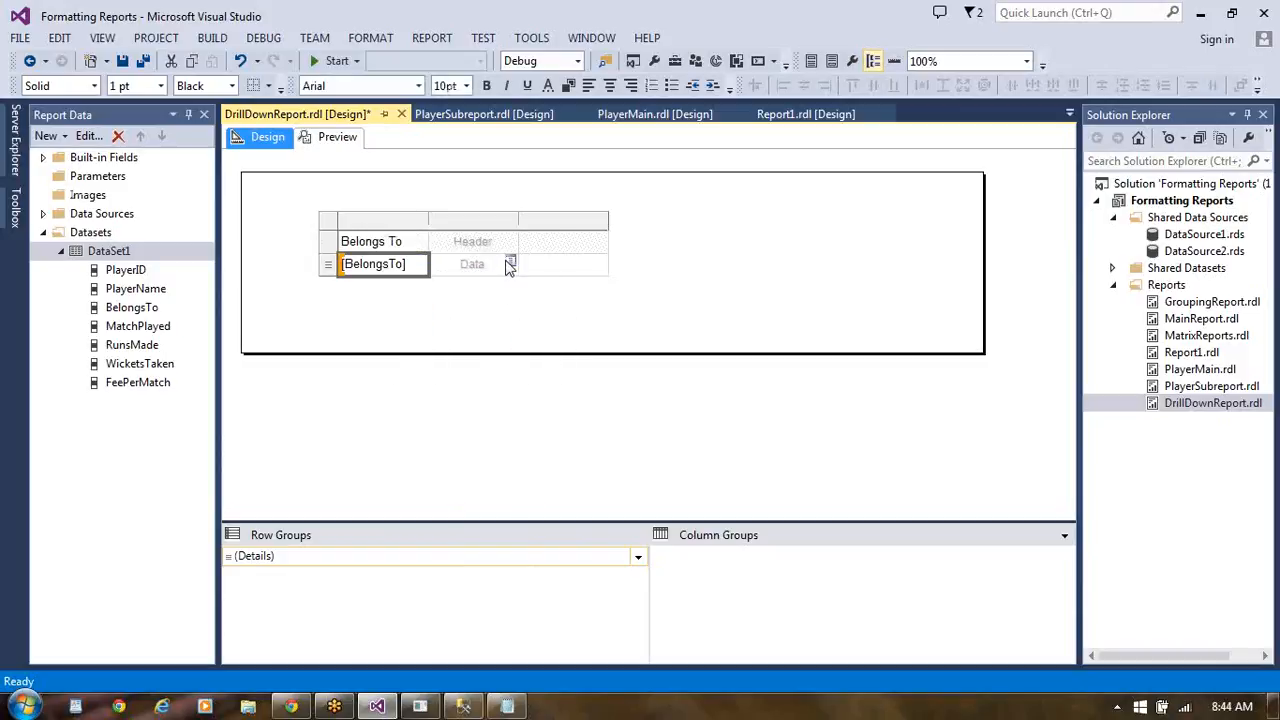
left_click(509, 263)
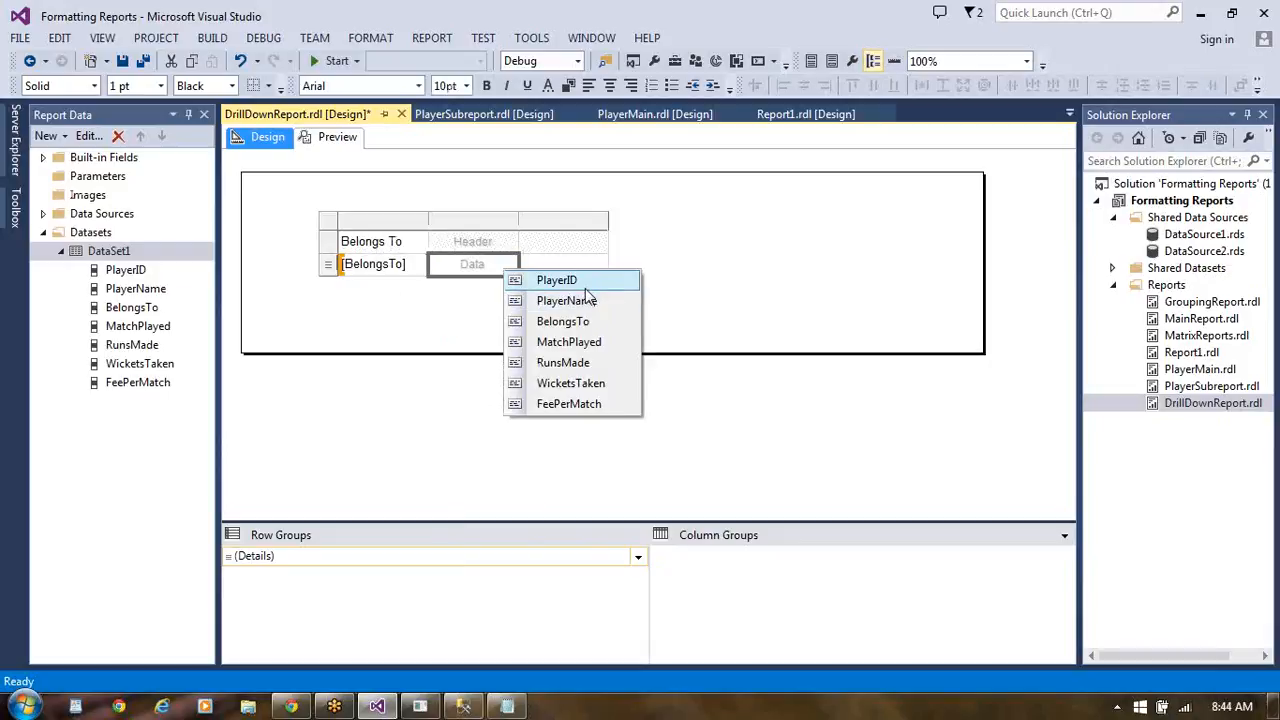
left_click(583, 282)
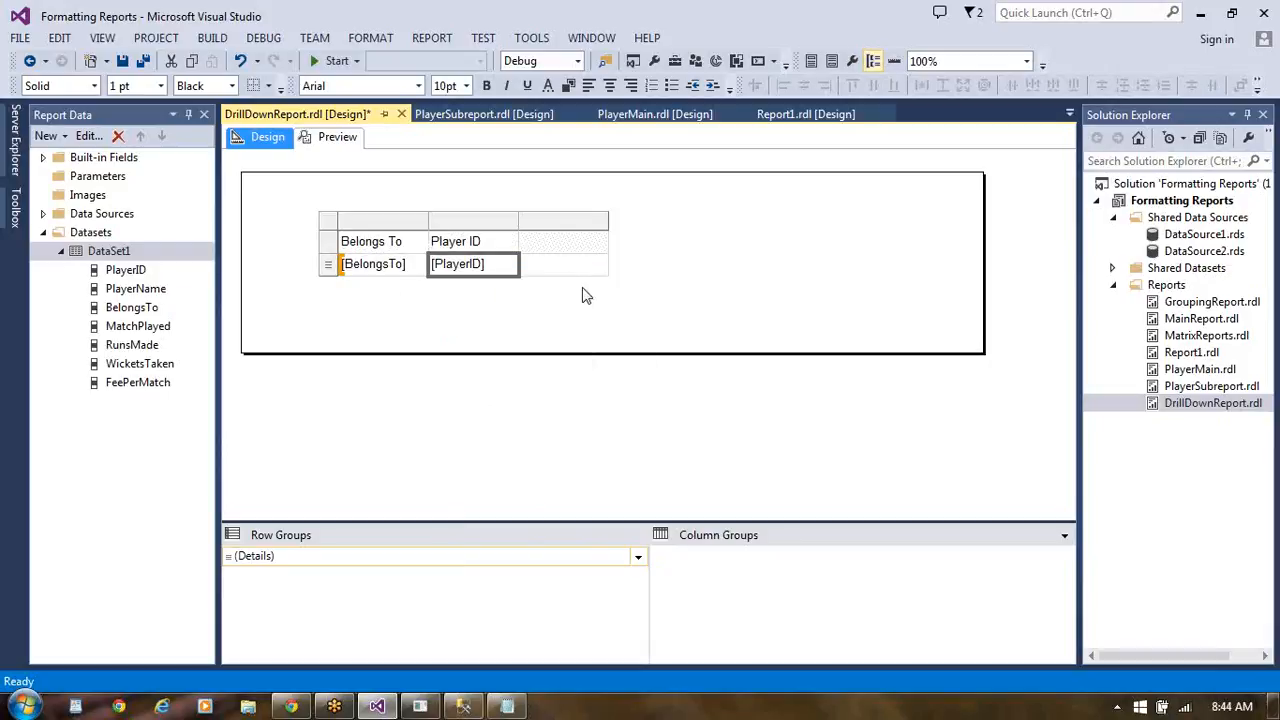
left_click(599, 264)
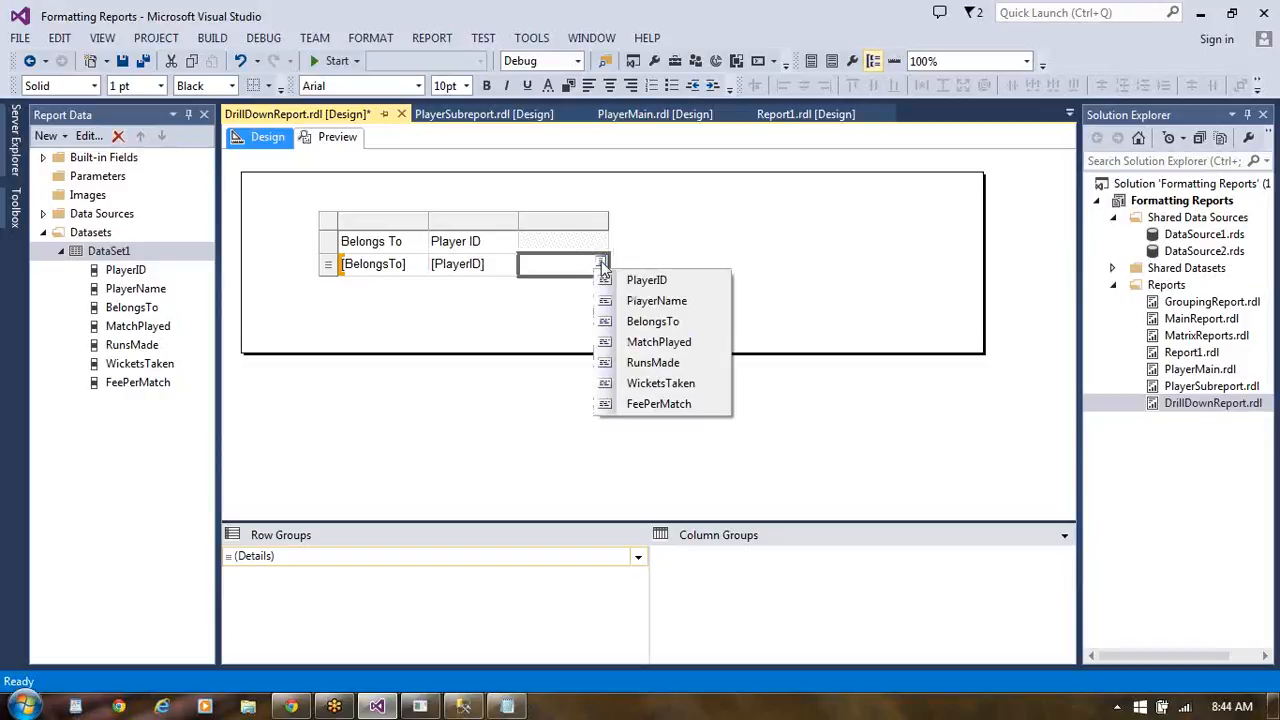
left_click(660, 301)
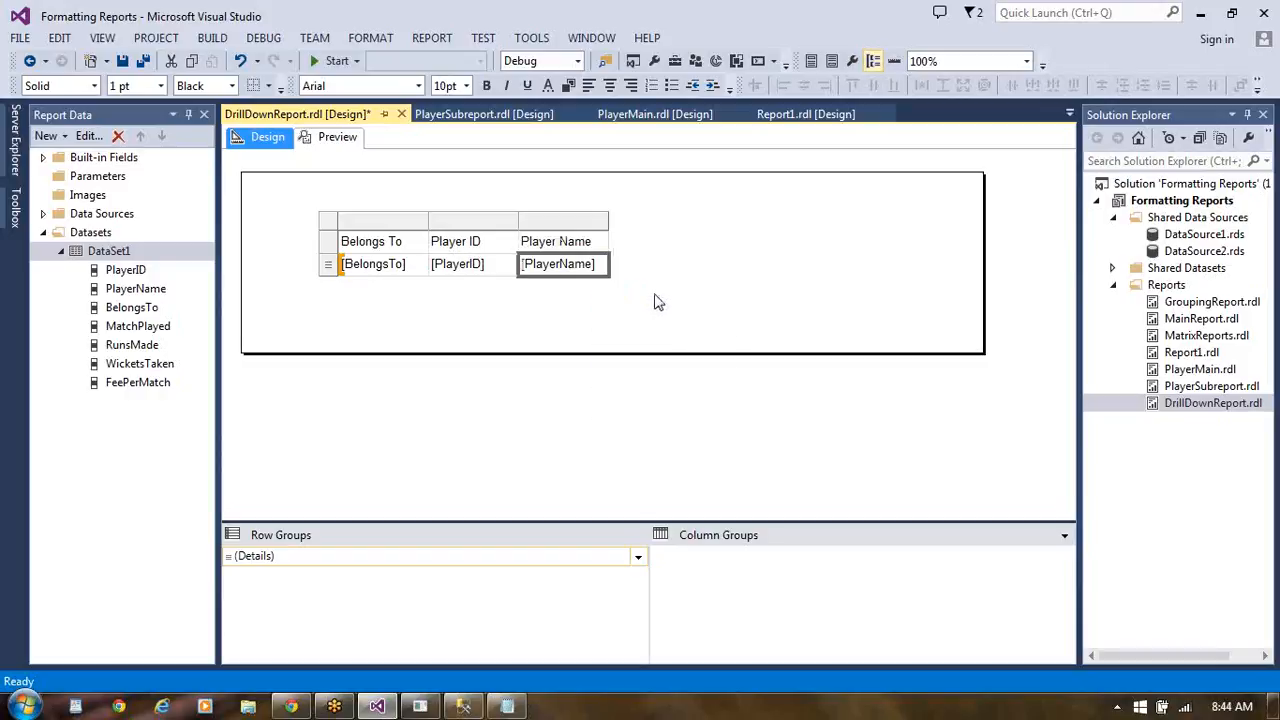
- Insert three blank columns to the right of the Player Name column
right_click(605, 249)
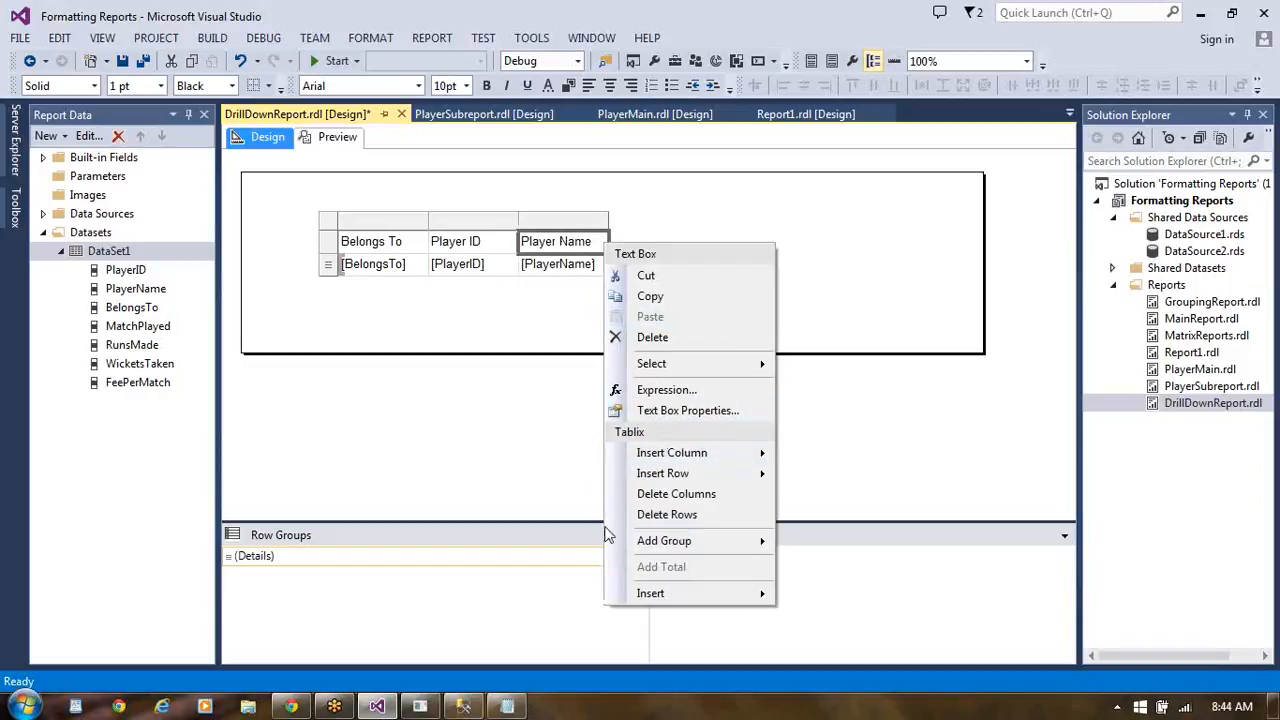
mouse_move(740, 455)
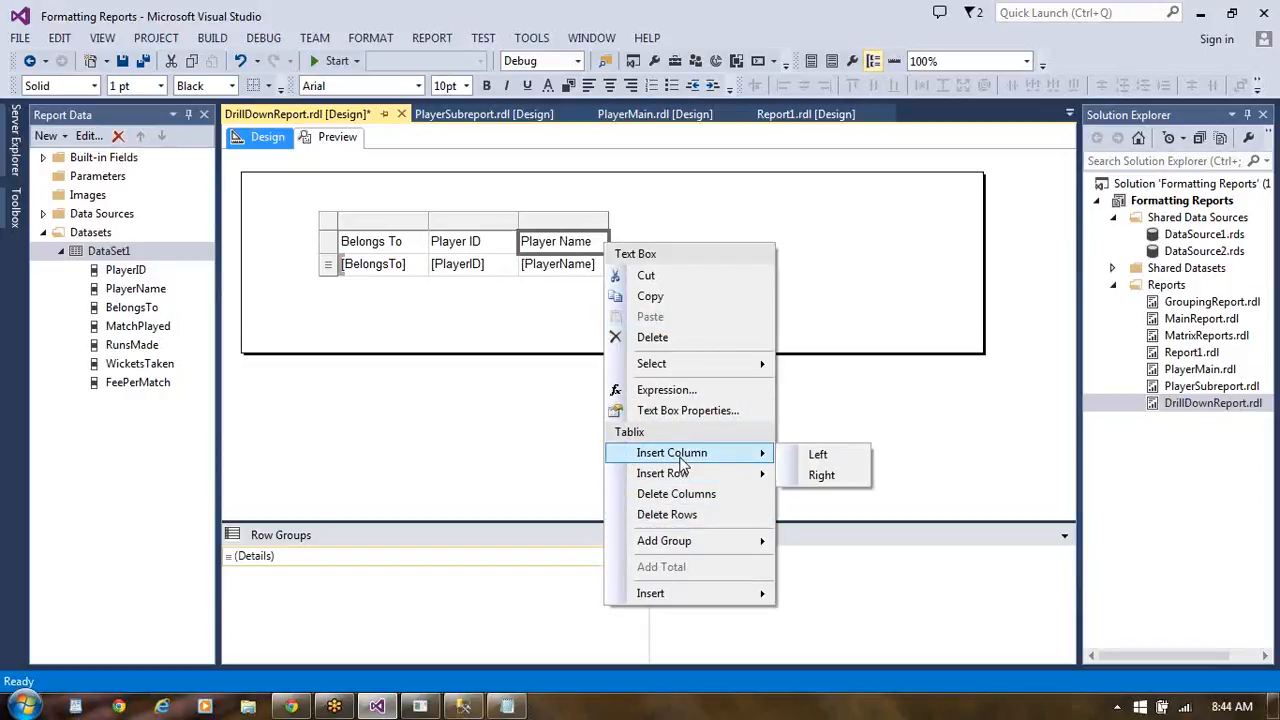
left_click(822, 477)
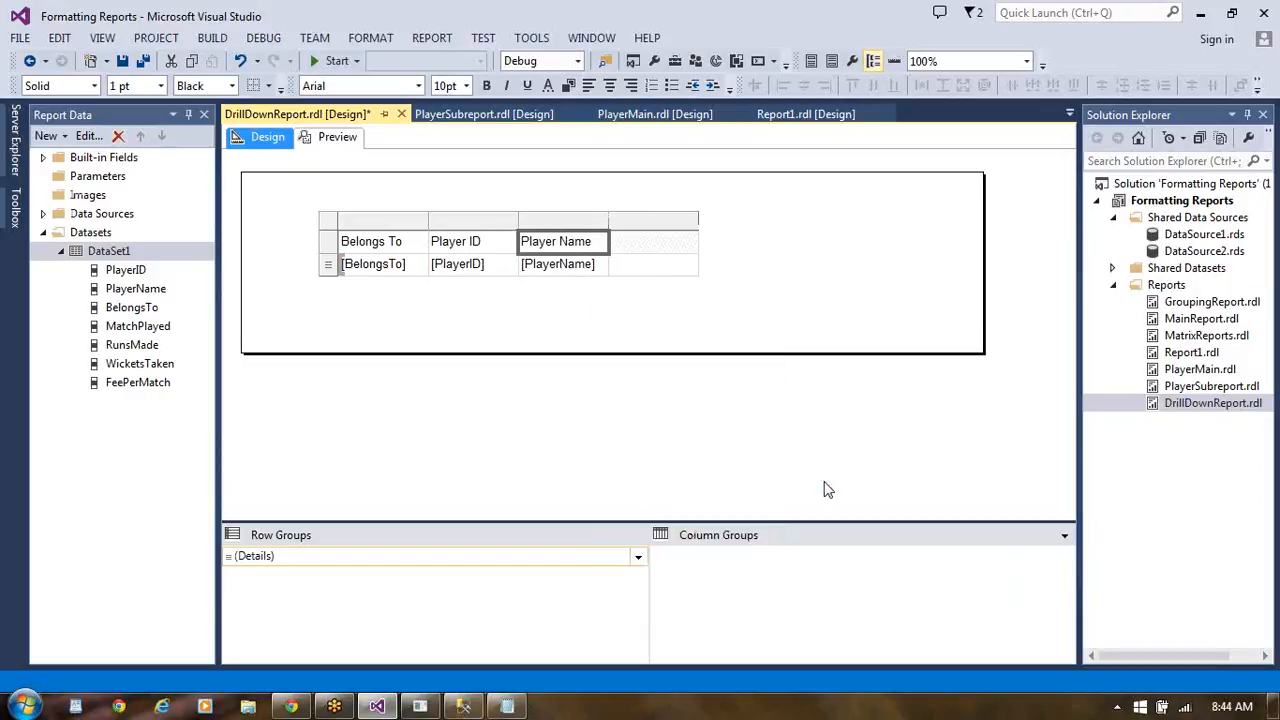
right_click(688, 249)
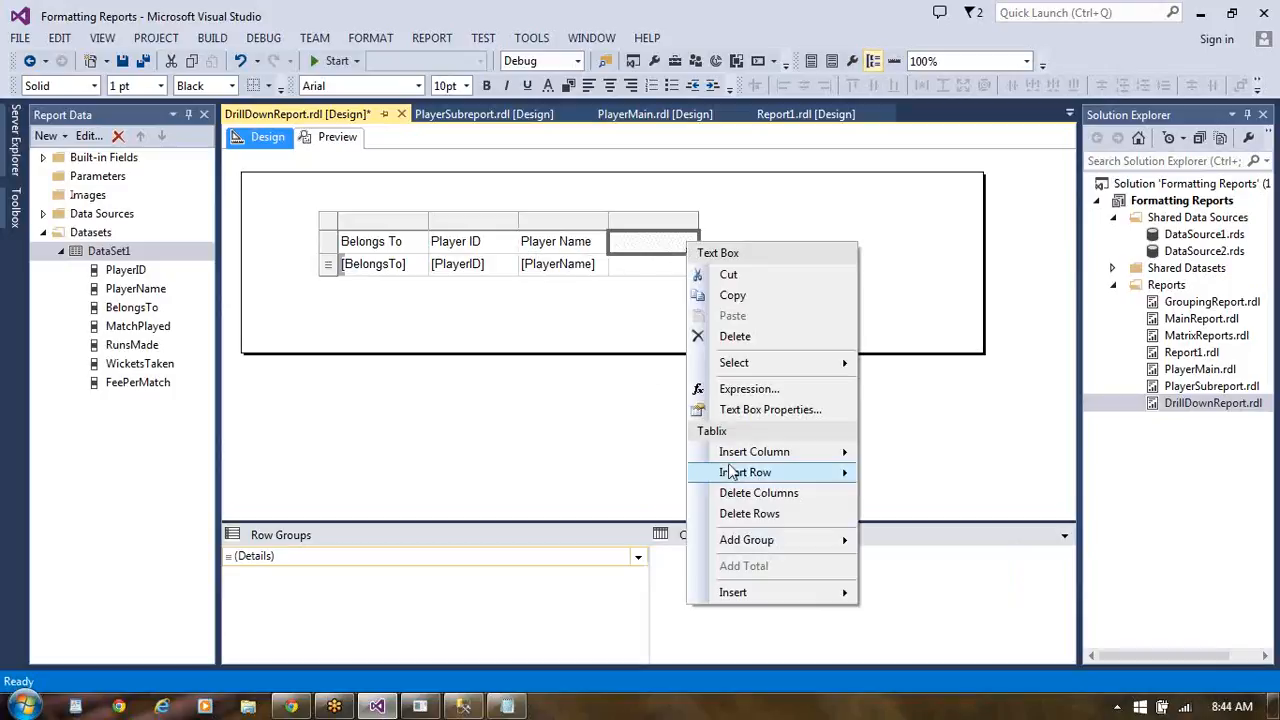
mouse_move(752, 460)
left_click(914, 477)
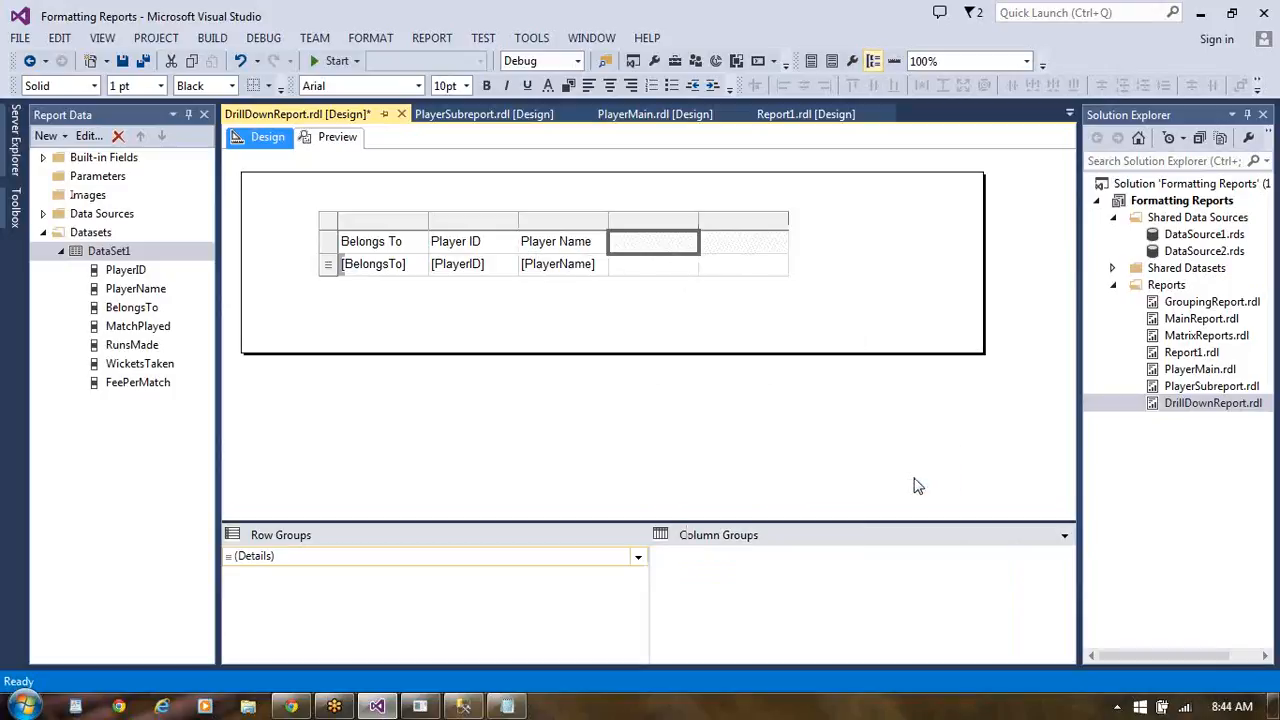
right_click(780, 240)
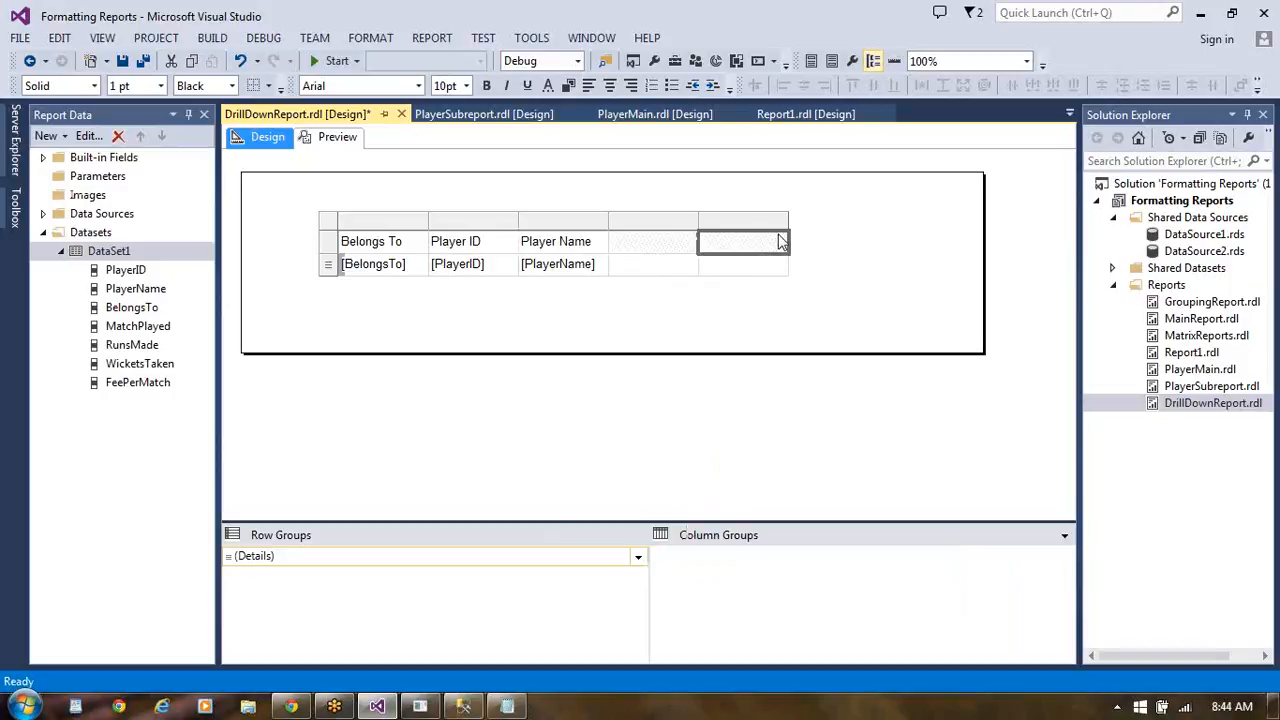
mouse_move(850, 452)
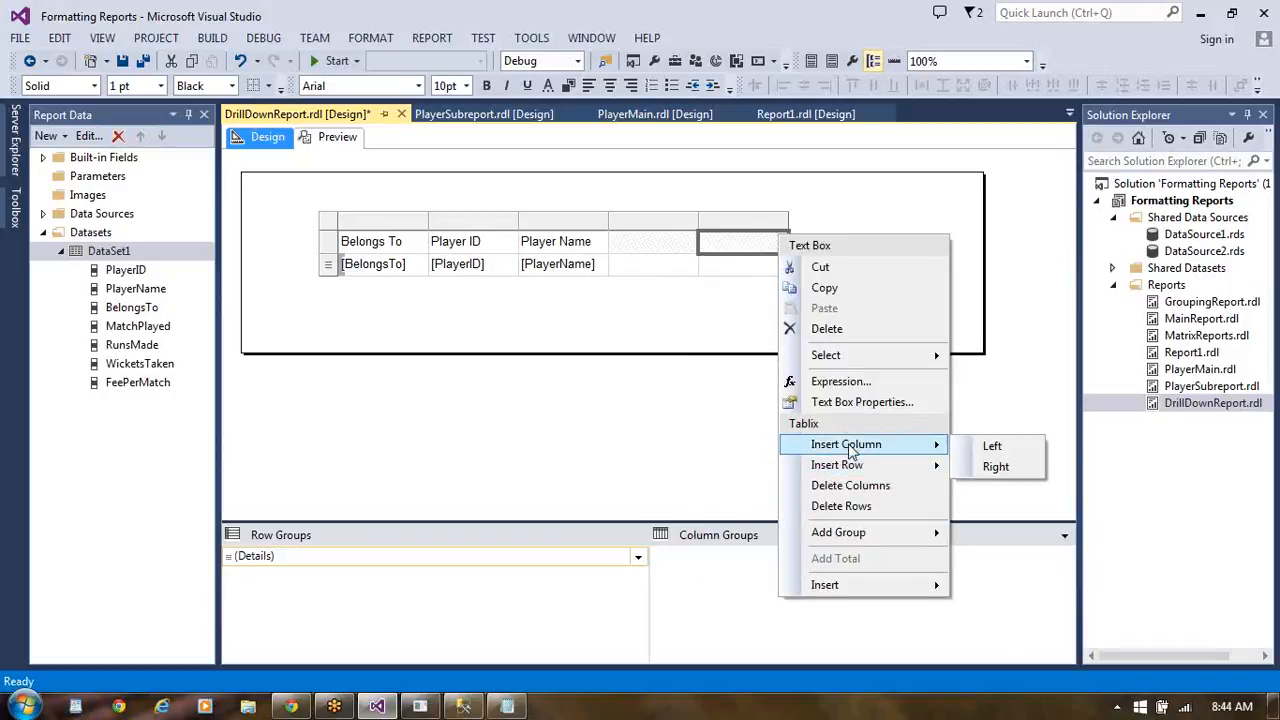
left_click(1016, 470)
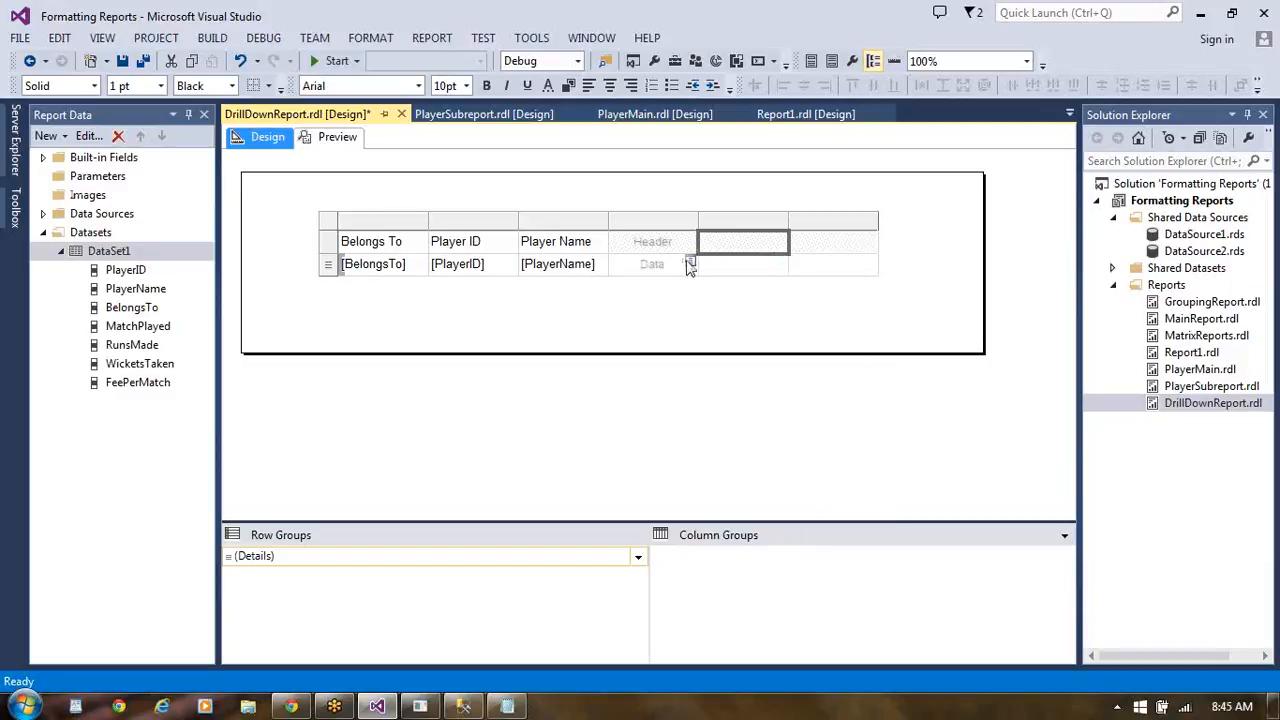
- Fill the three blank columns' data cells with the MatchPlayed, RunsMade and WicketsTaken fields
left_click(689, 264)
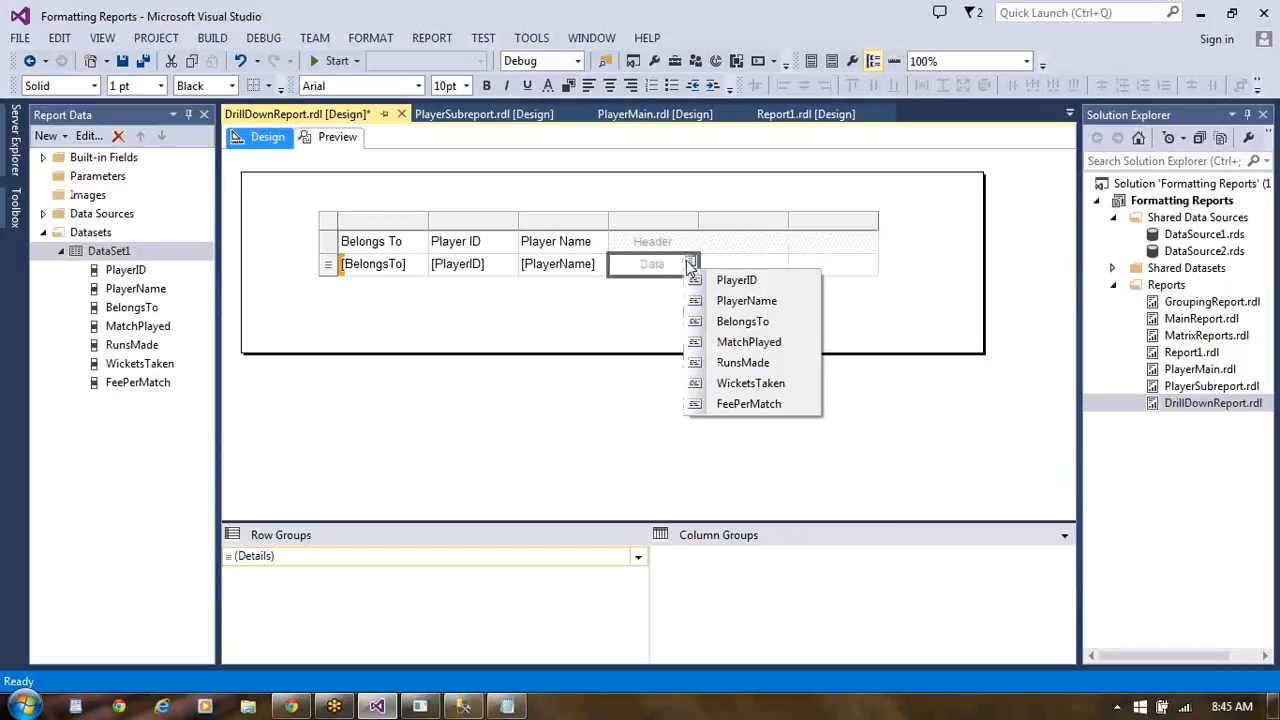
left_click(735, 342)
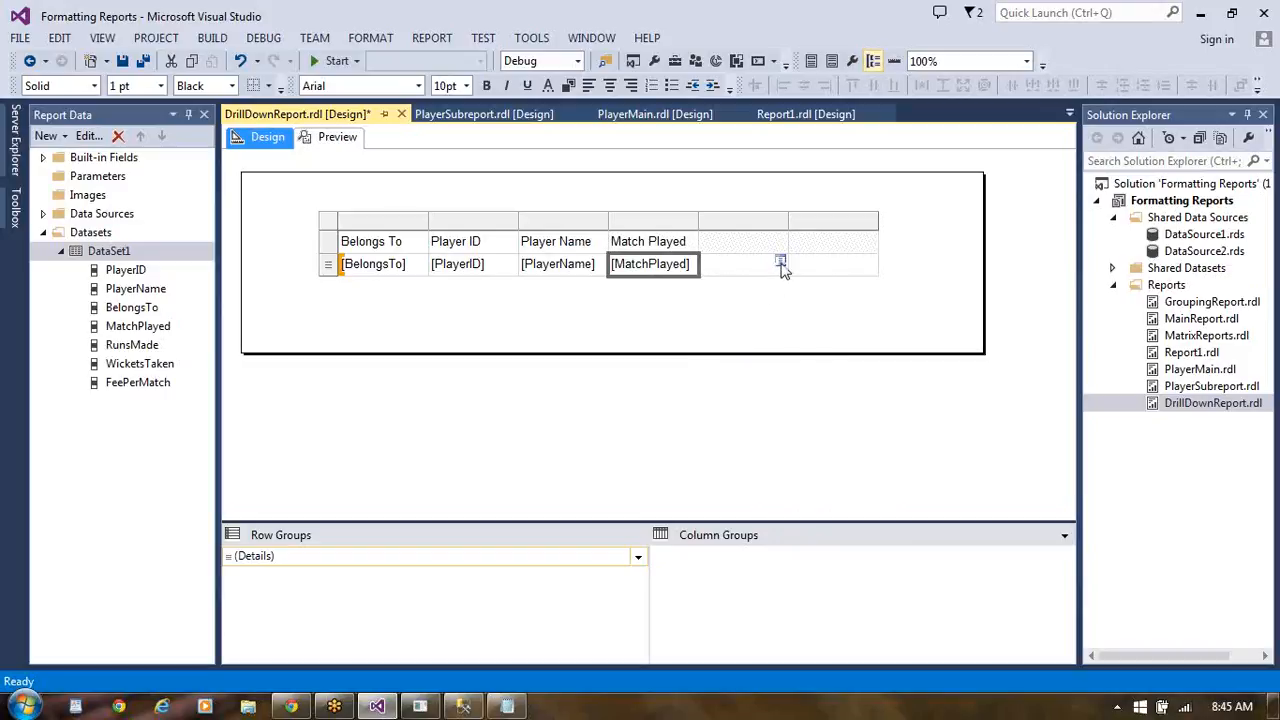
left_click(780, 262)
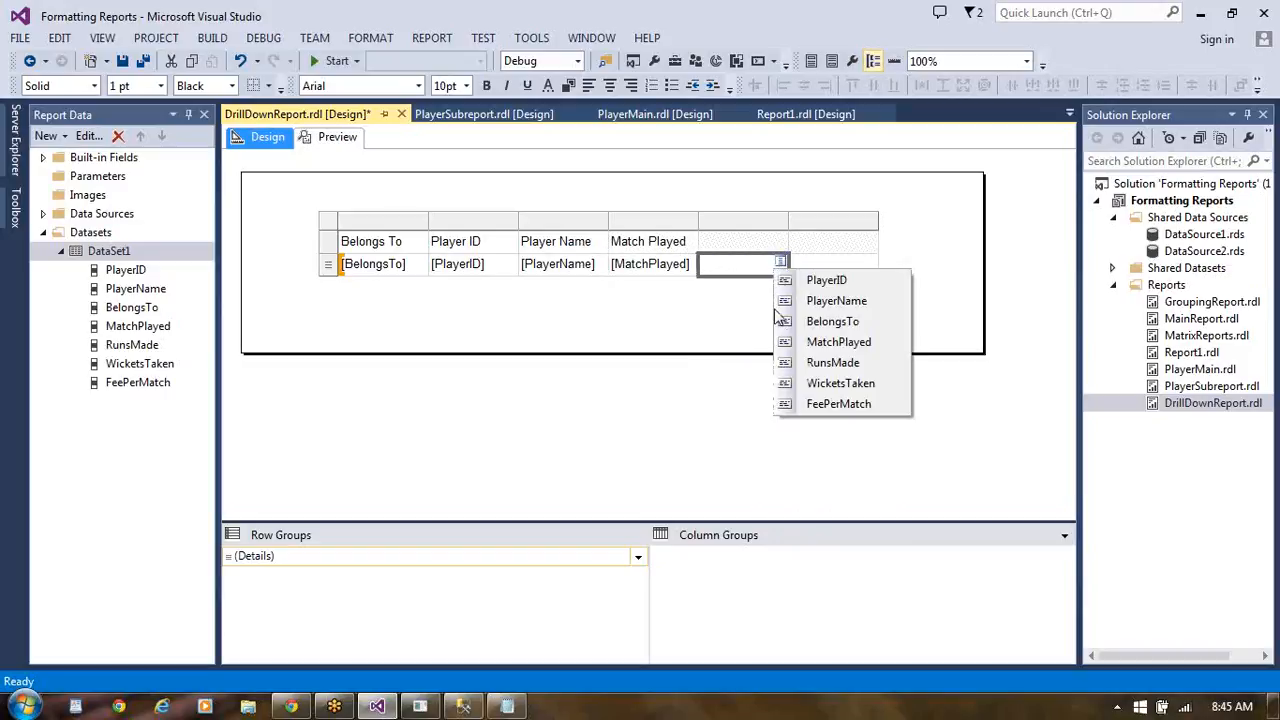
left_click(812, 360)
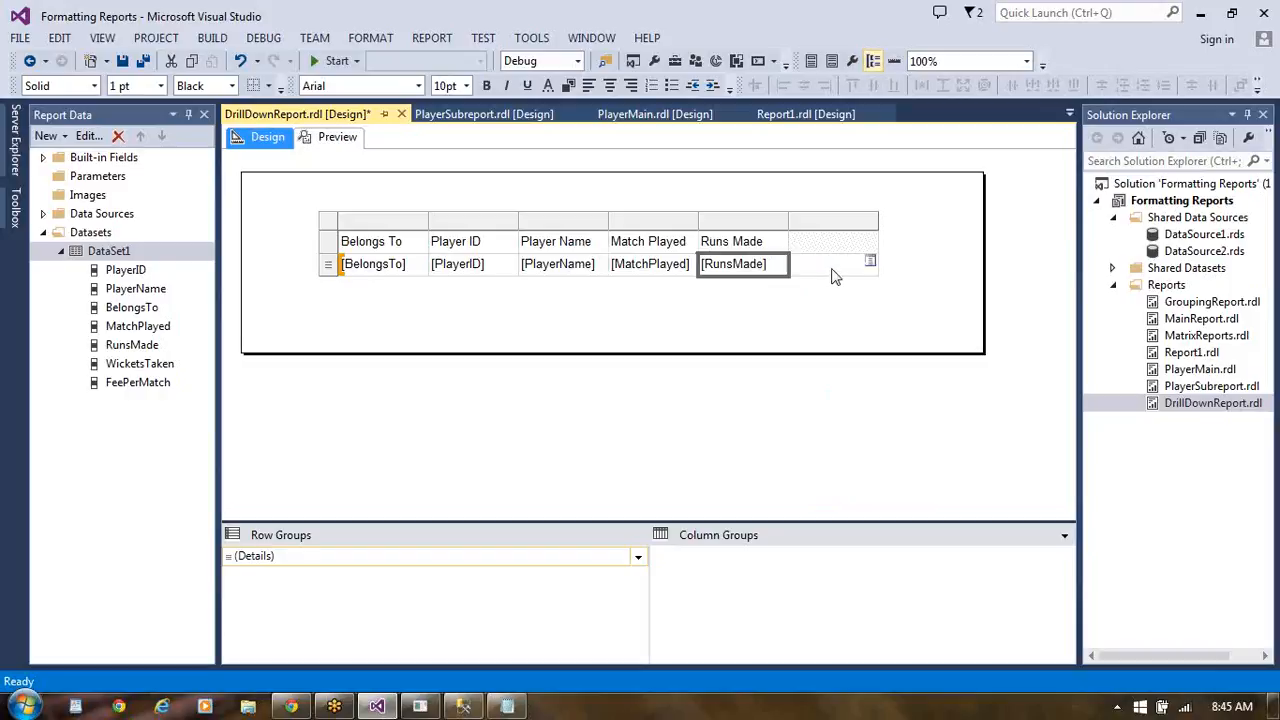
left_click(871, 263)
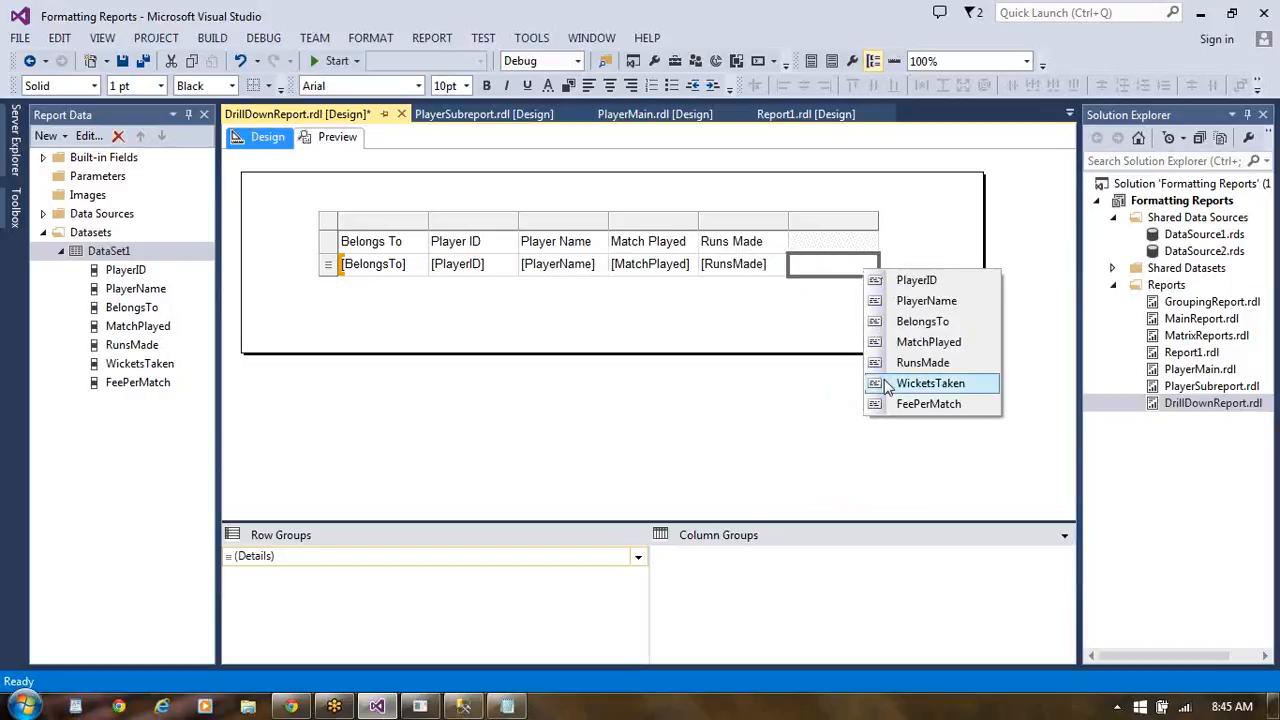
left_click(903, 382)
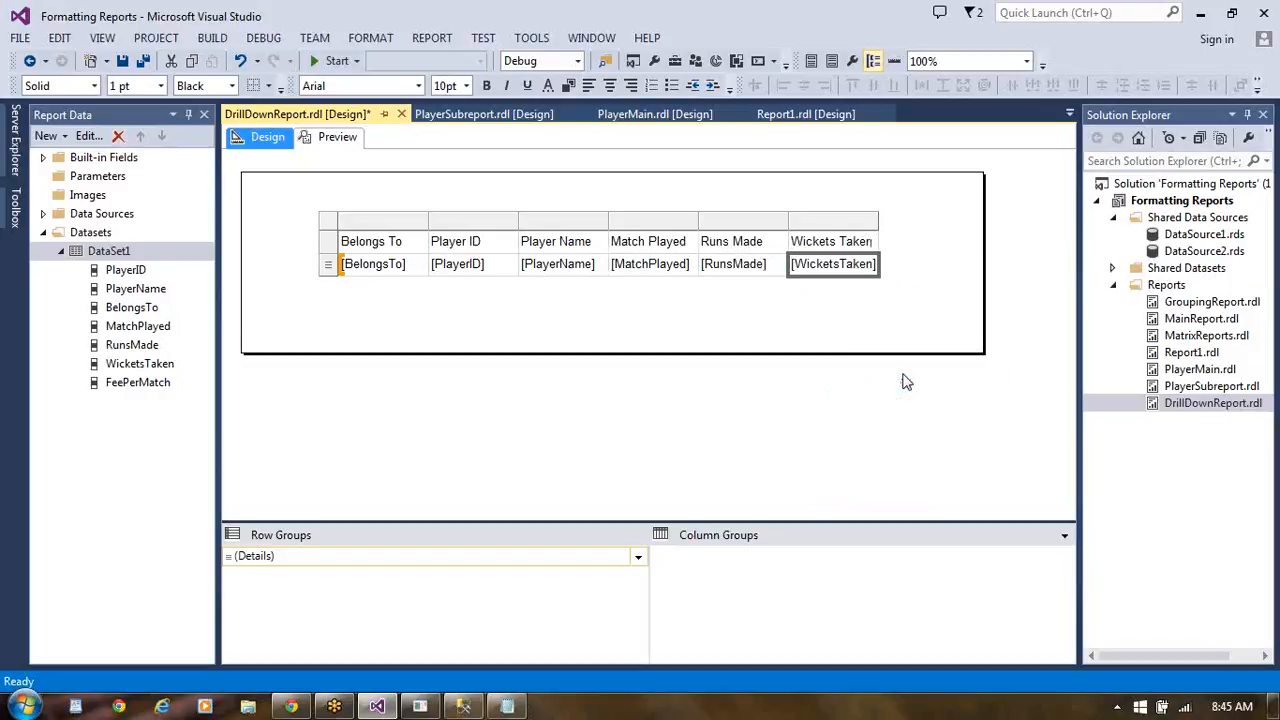
- Add a column to the right of Wickets Taken and assign it the FeePerMatch field
right_click(874, 245)
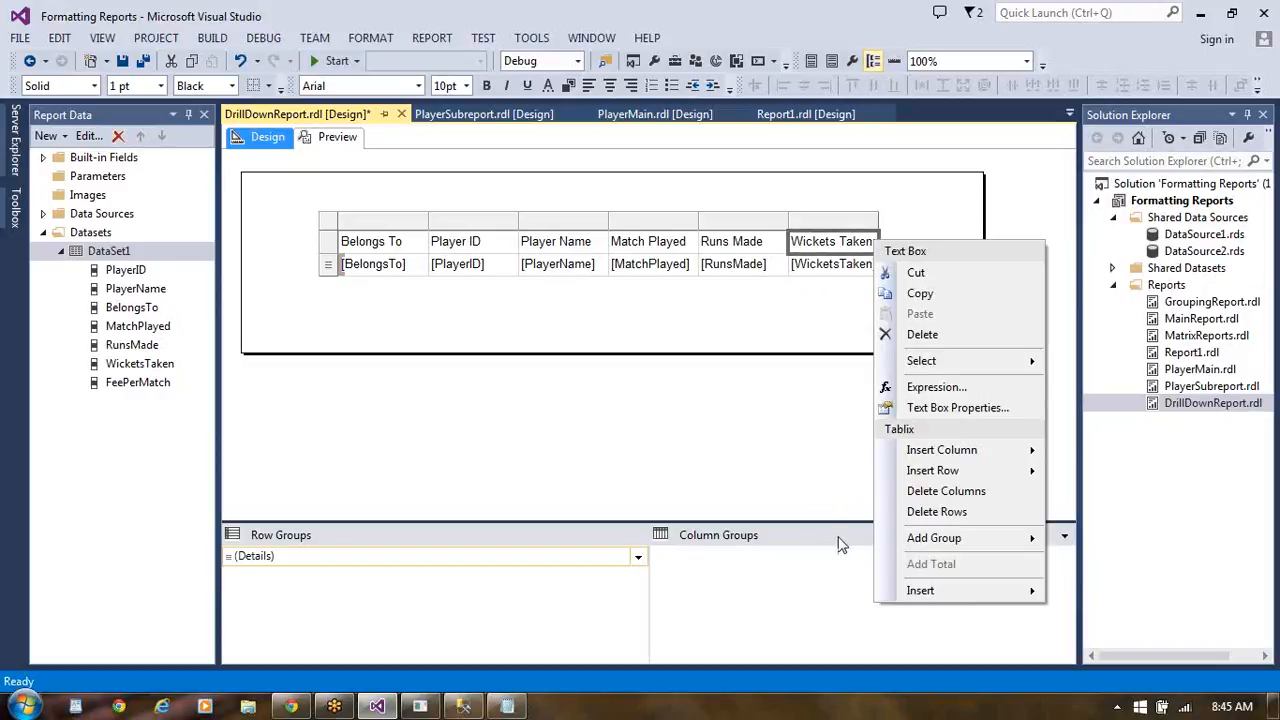
mouse_move(945, 452)
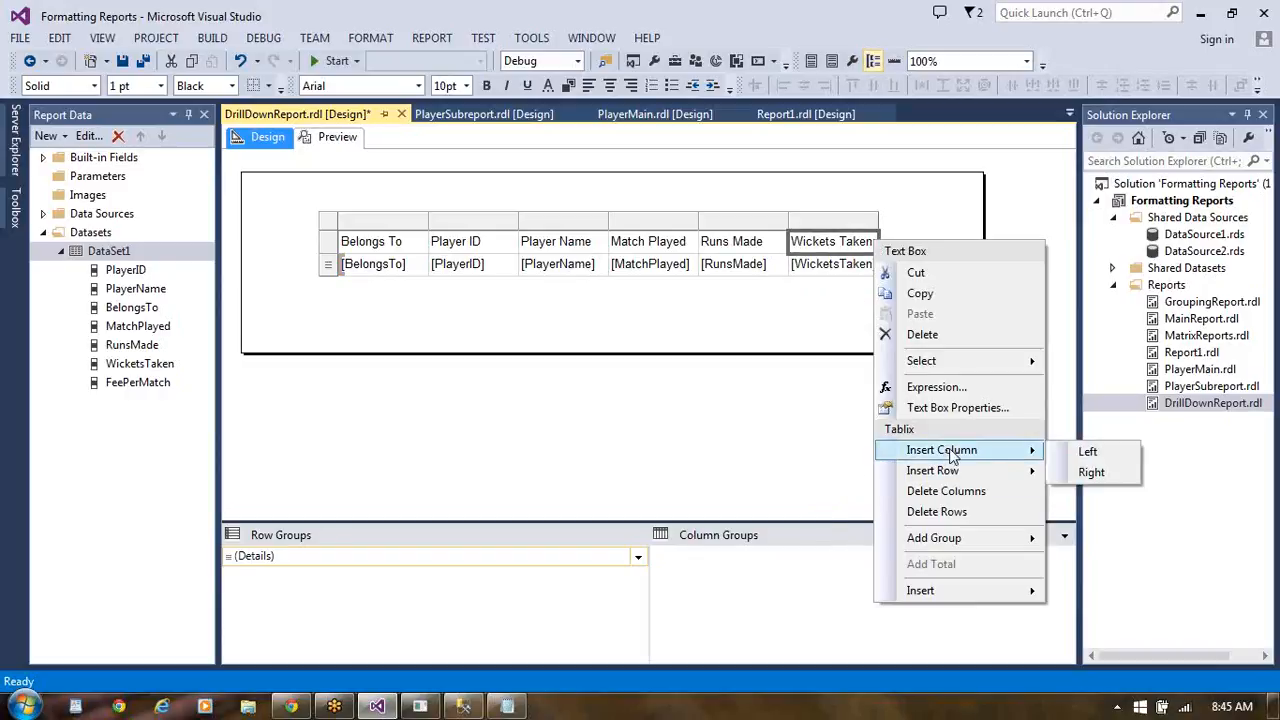
left_click(1090, 473)
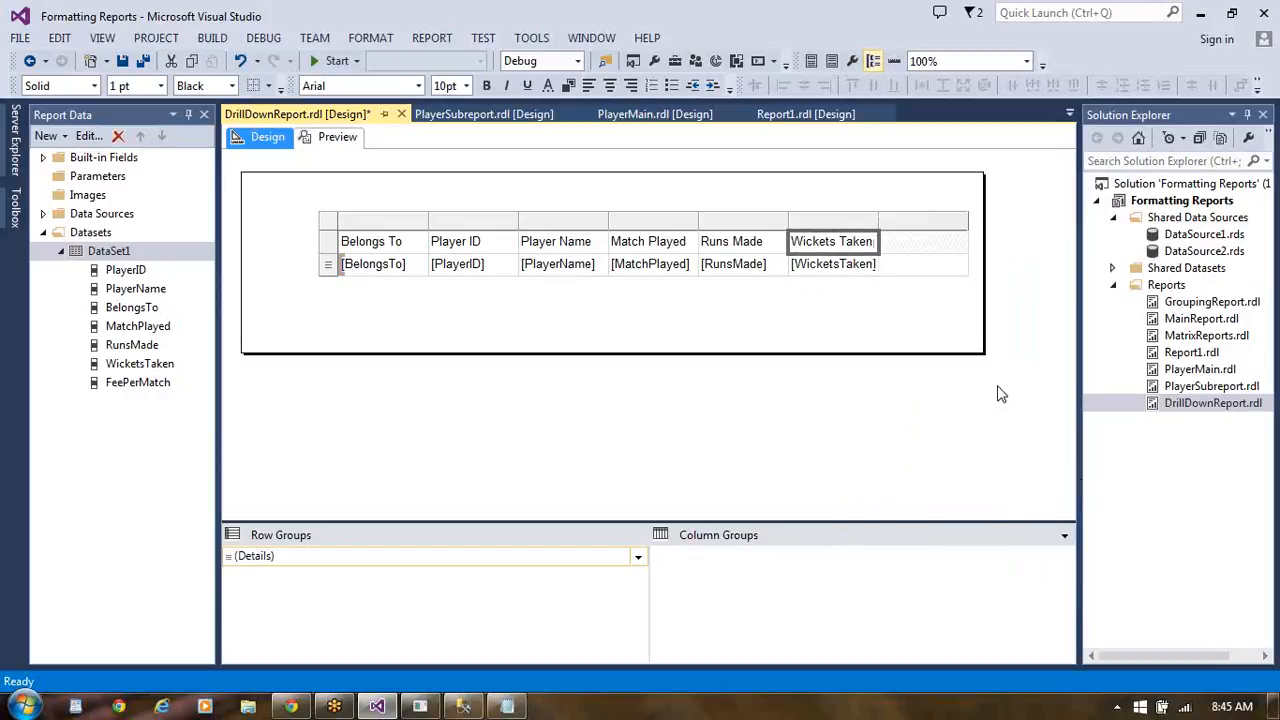
left_click(962, 264)
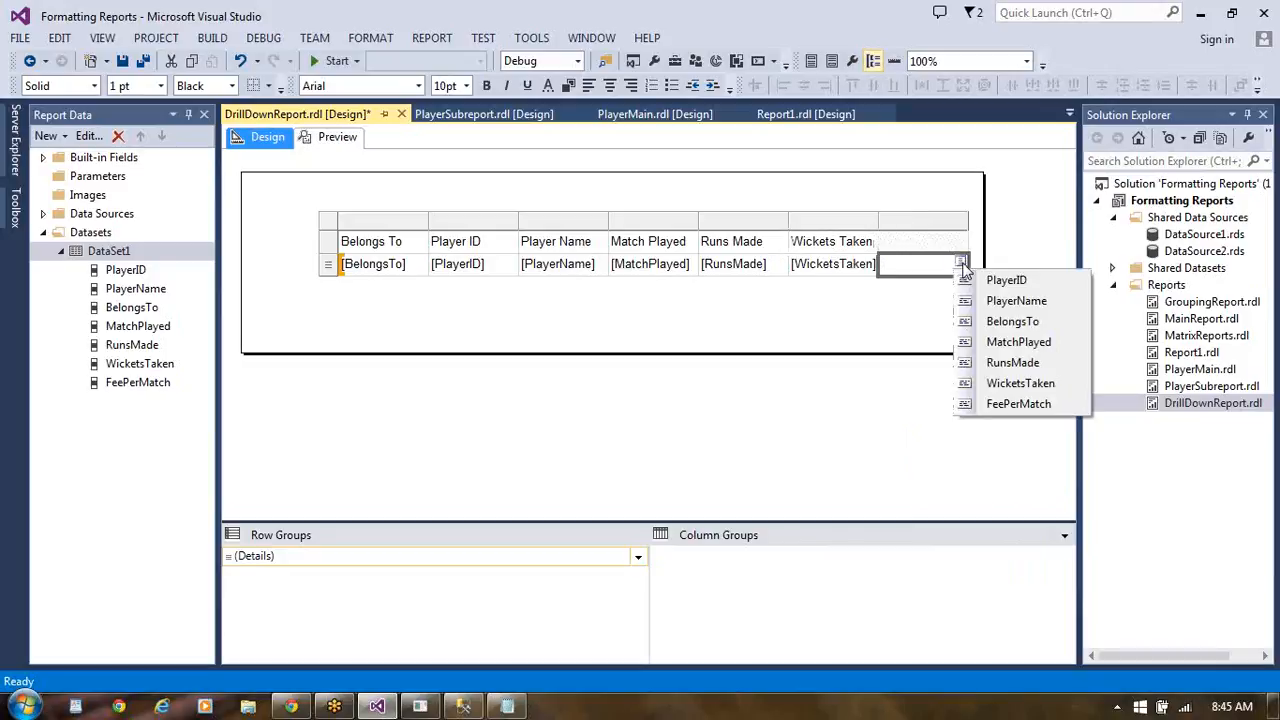
left_click(998, 403)
- Save DrillDownReport, preview the ungrouped player table and return to the report design
left_click(766, 293)
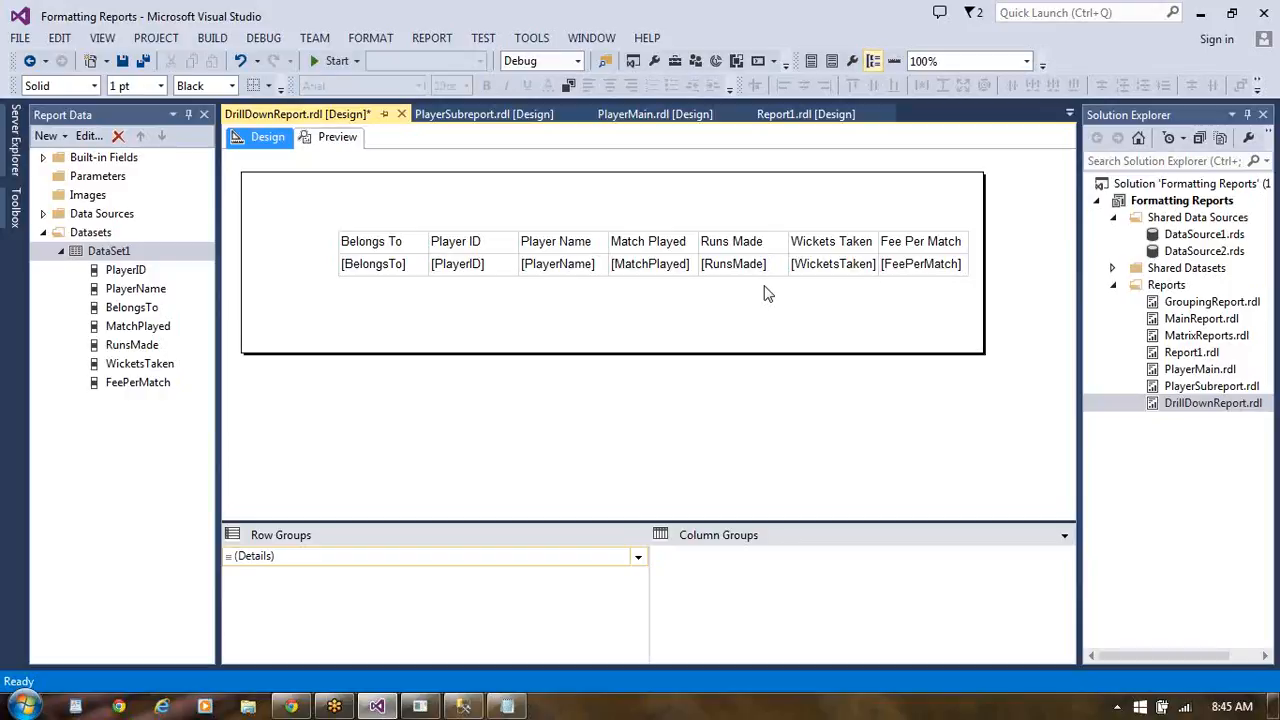
key("ctrl+s")
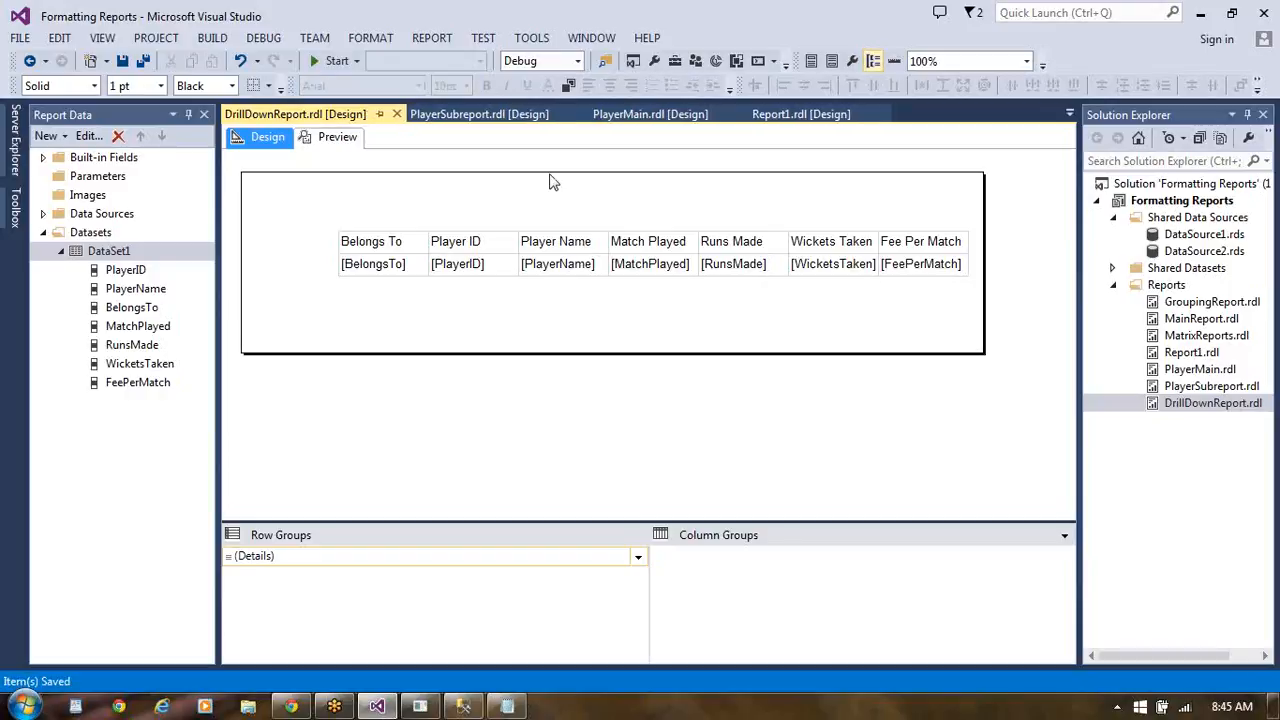
left_click(345, 139)
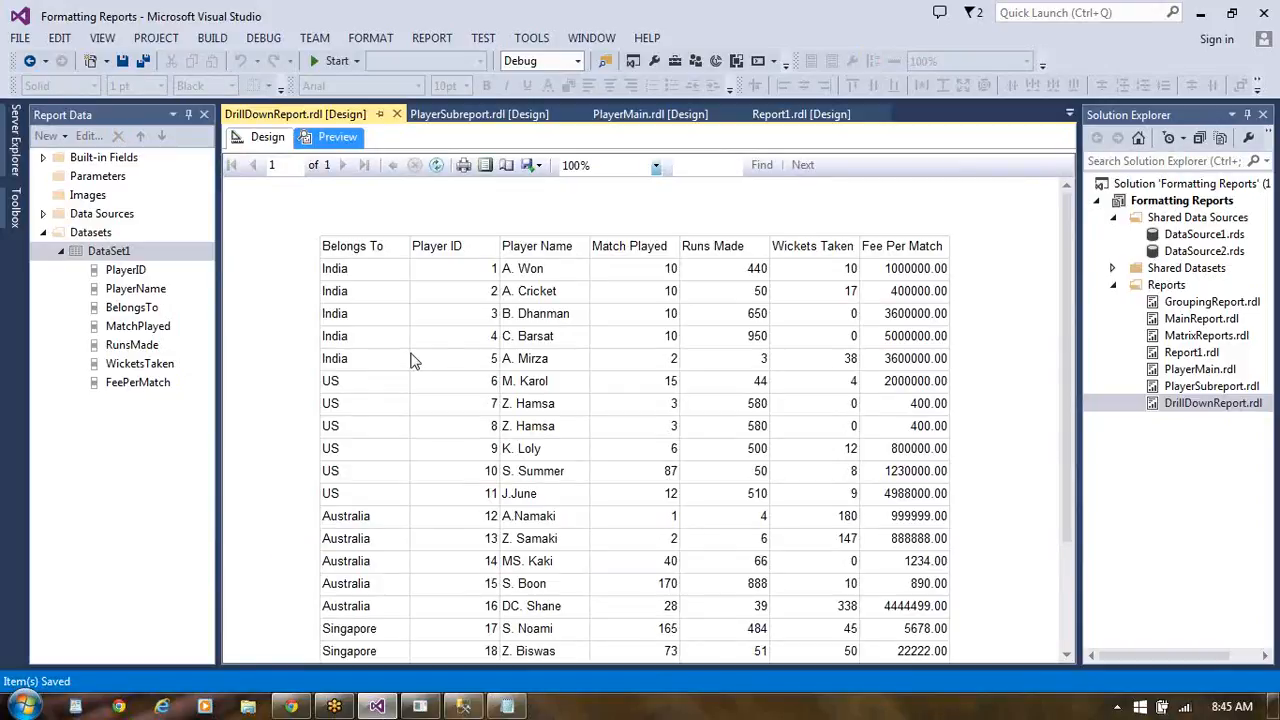
left_click(267, 139)
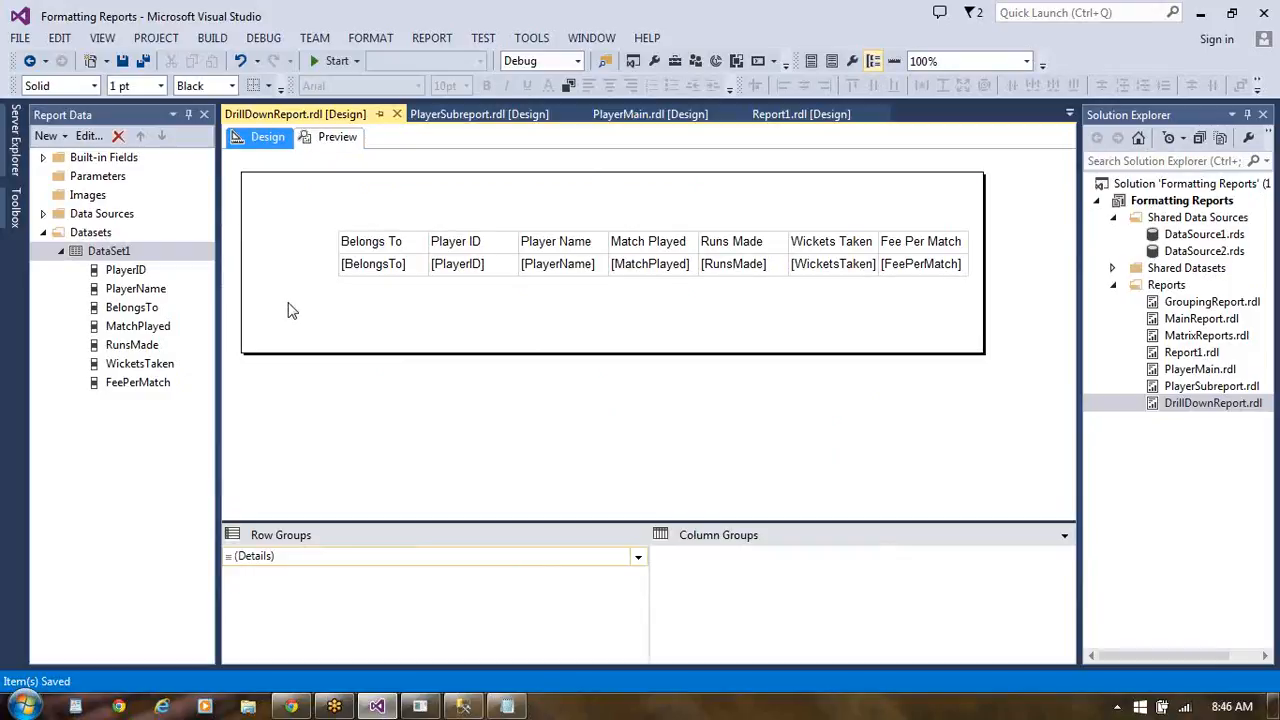
left_click(353, 230)
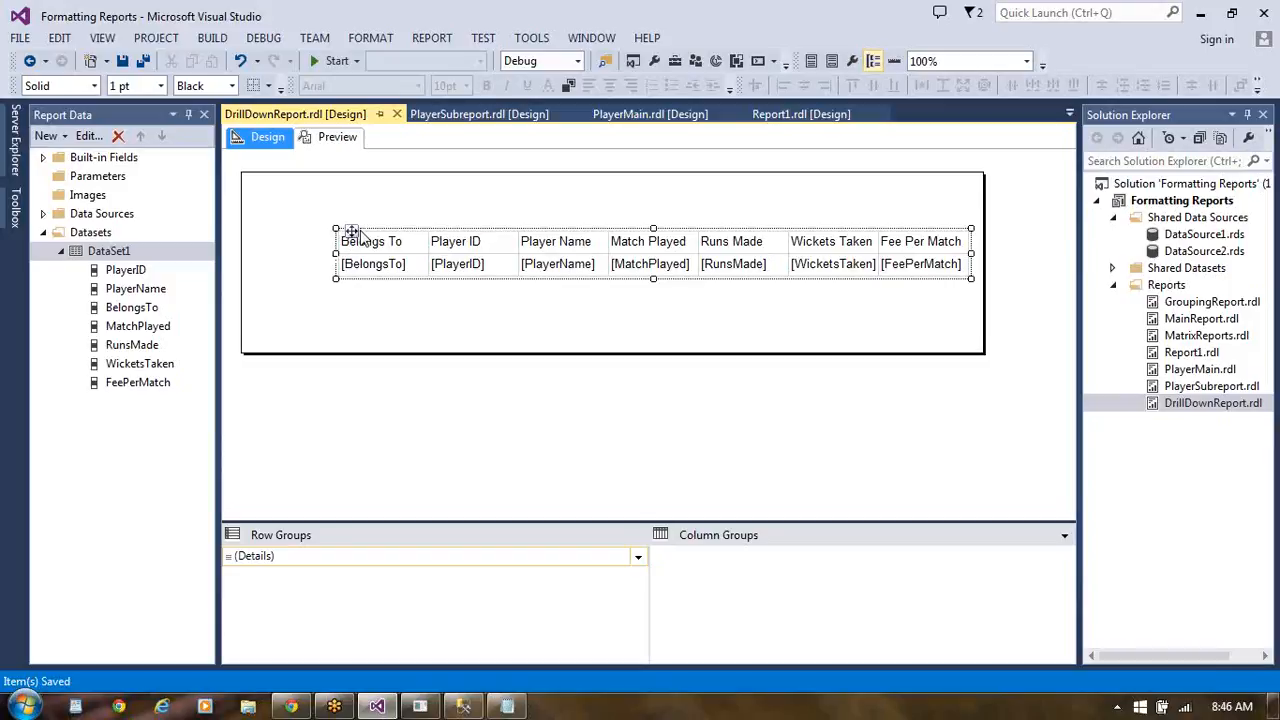
right_click(359, 230)
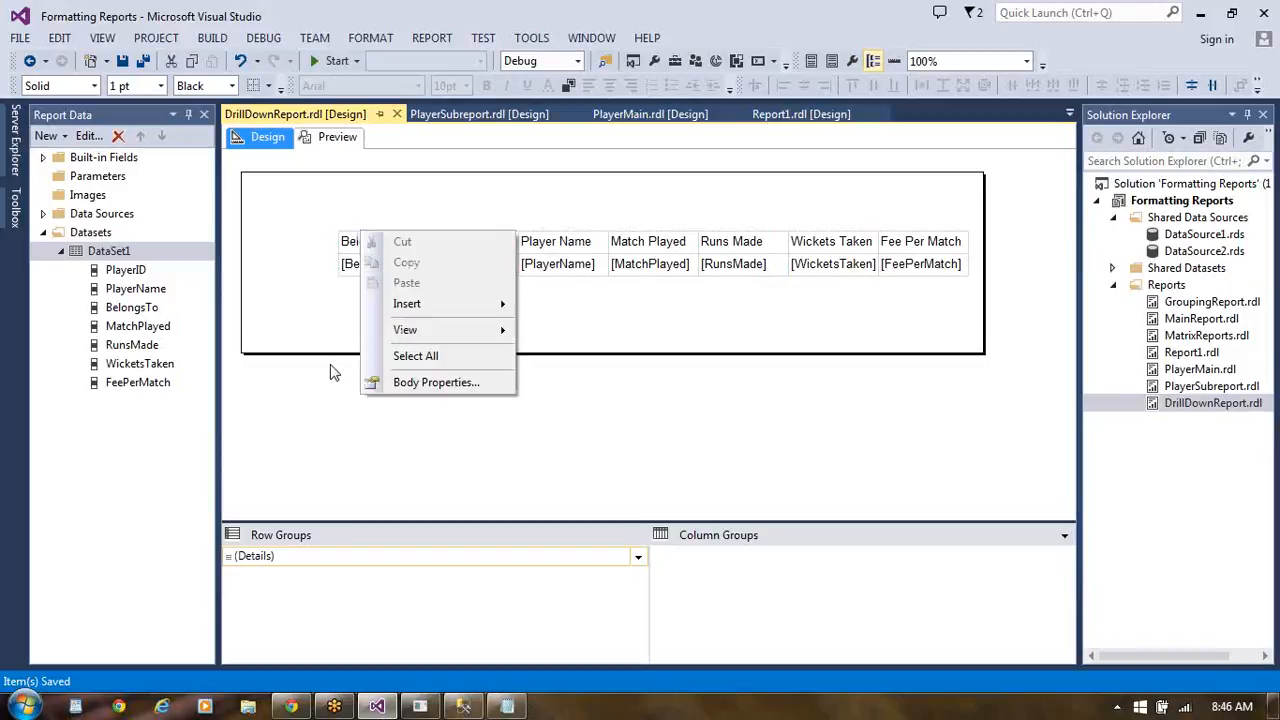
left_click(411, 390)
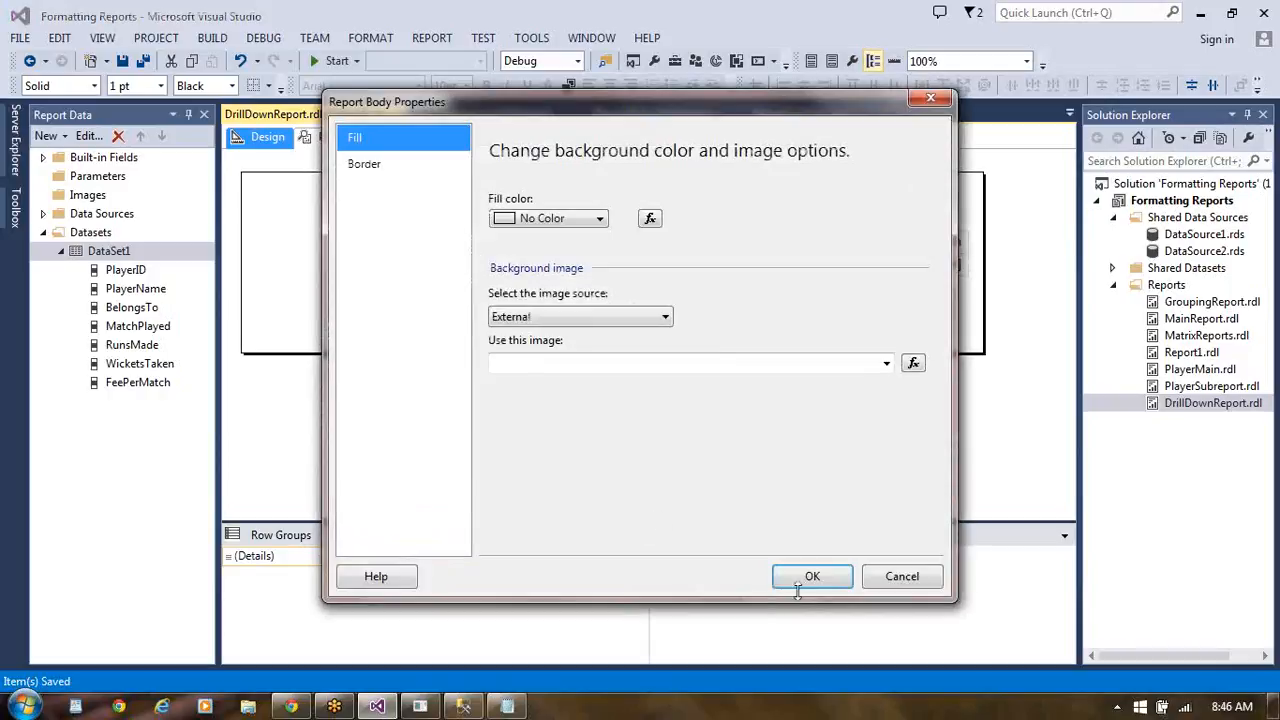
left_click(910, 578)
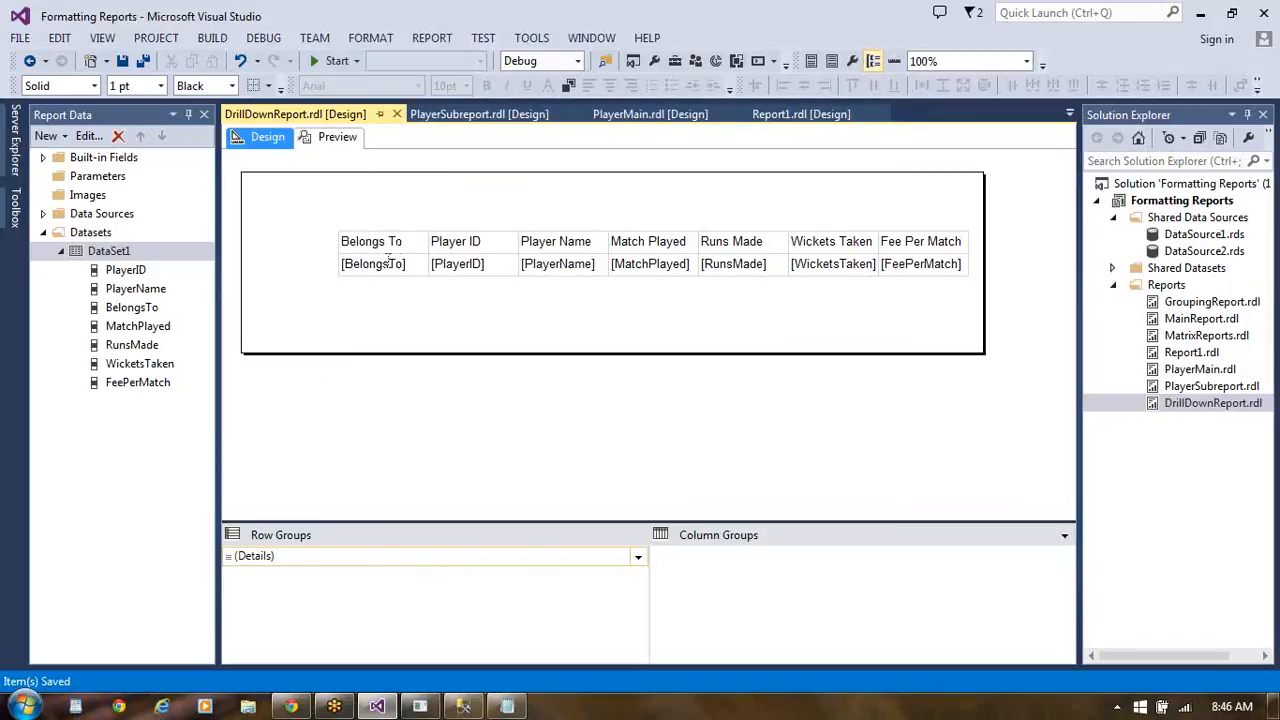
- Add a parent row group by BelongsTo with a group header to the player table and preview the grouped report
left_click(398, 264)
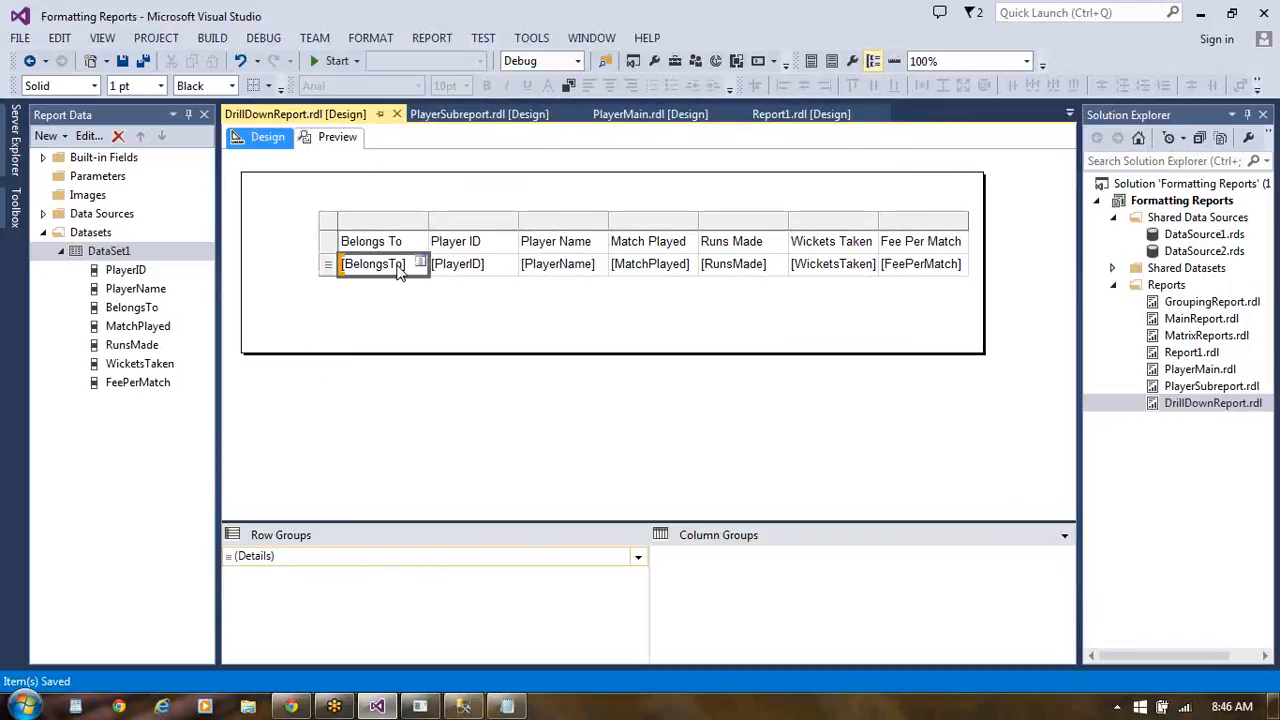
right_click(400, 264)
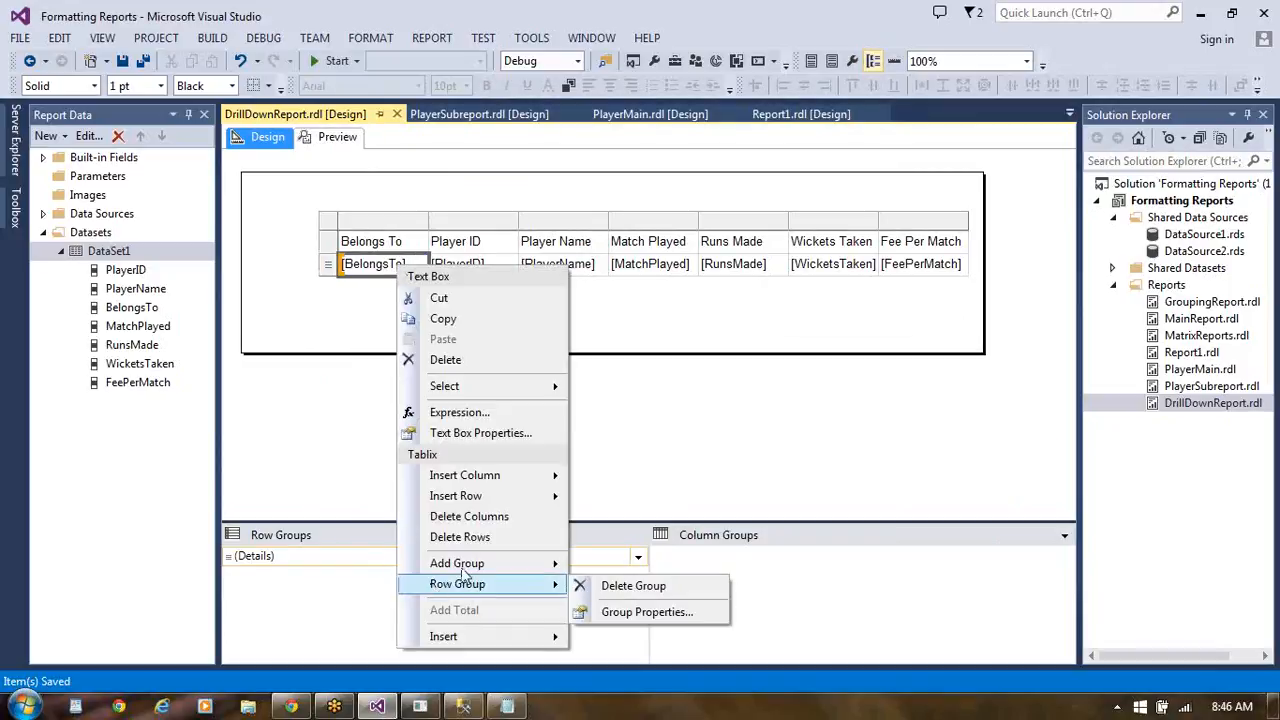
mouse_move(470, 565)
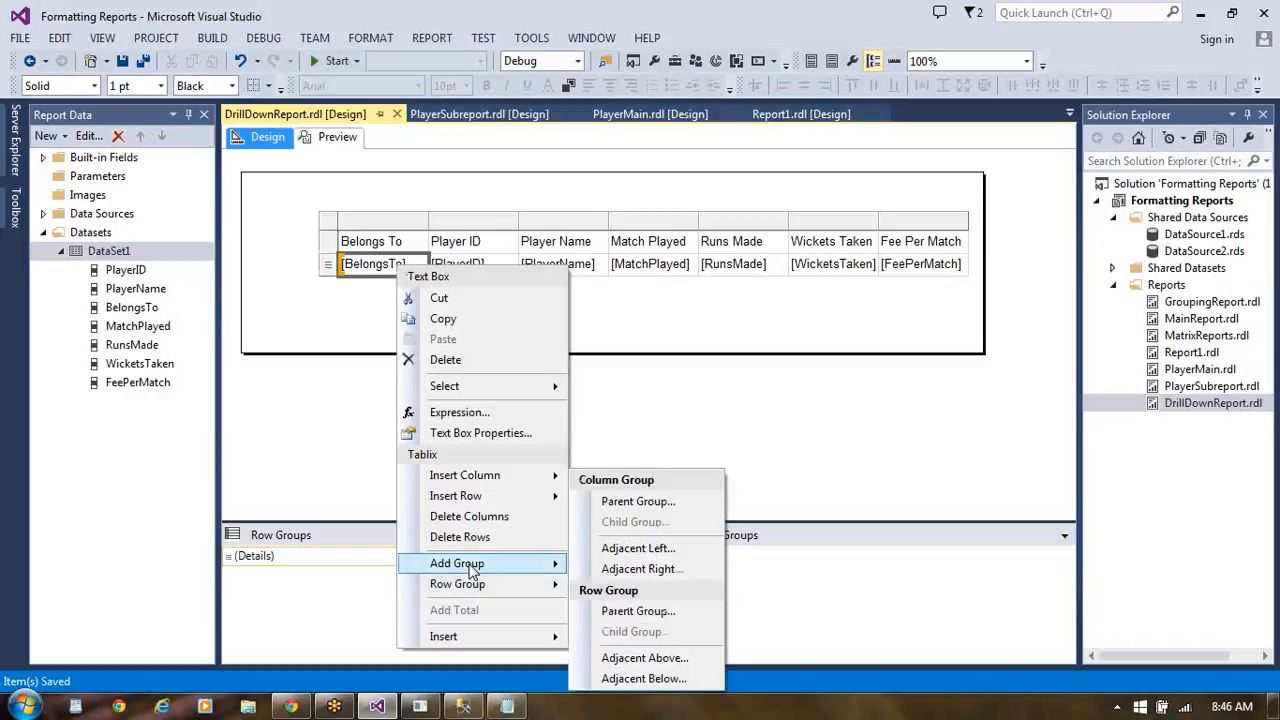
left_click(652, 614)
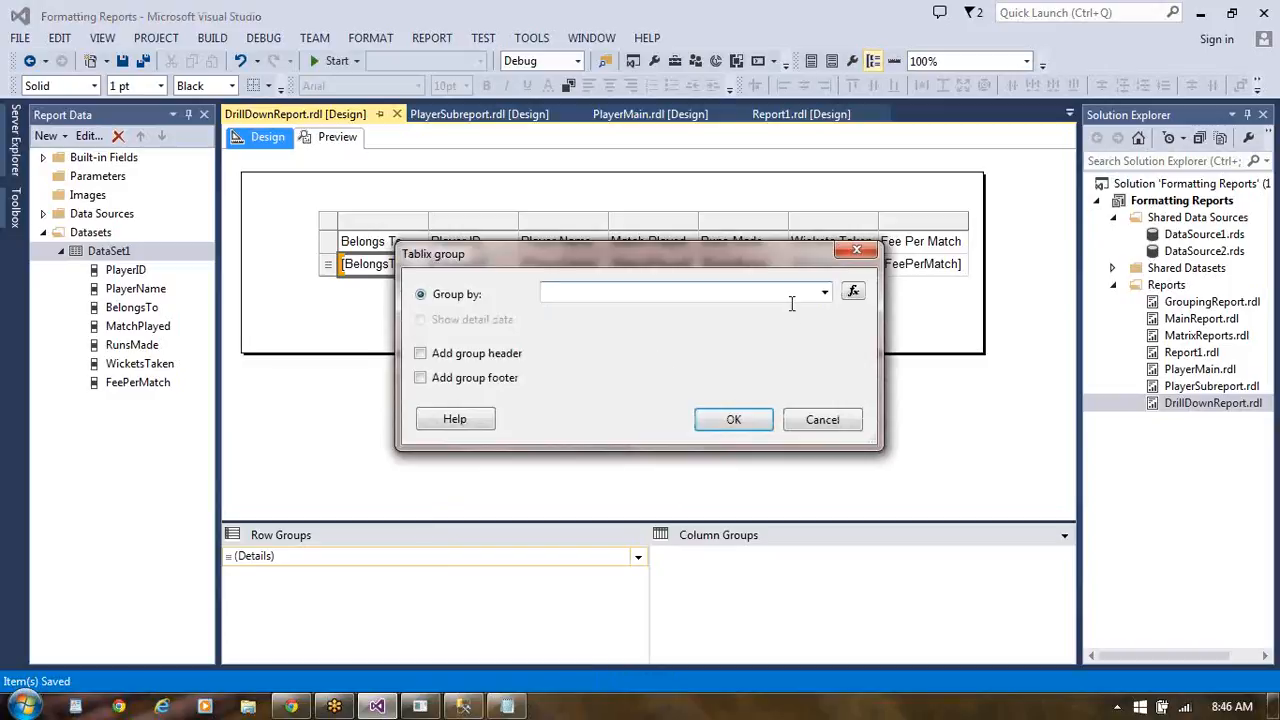
left_click(825, 293)
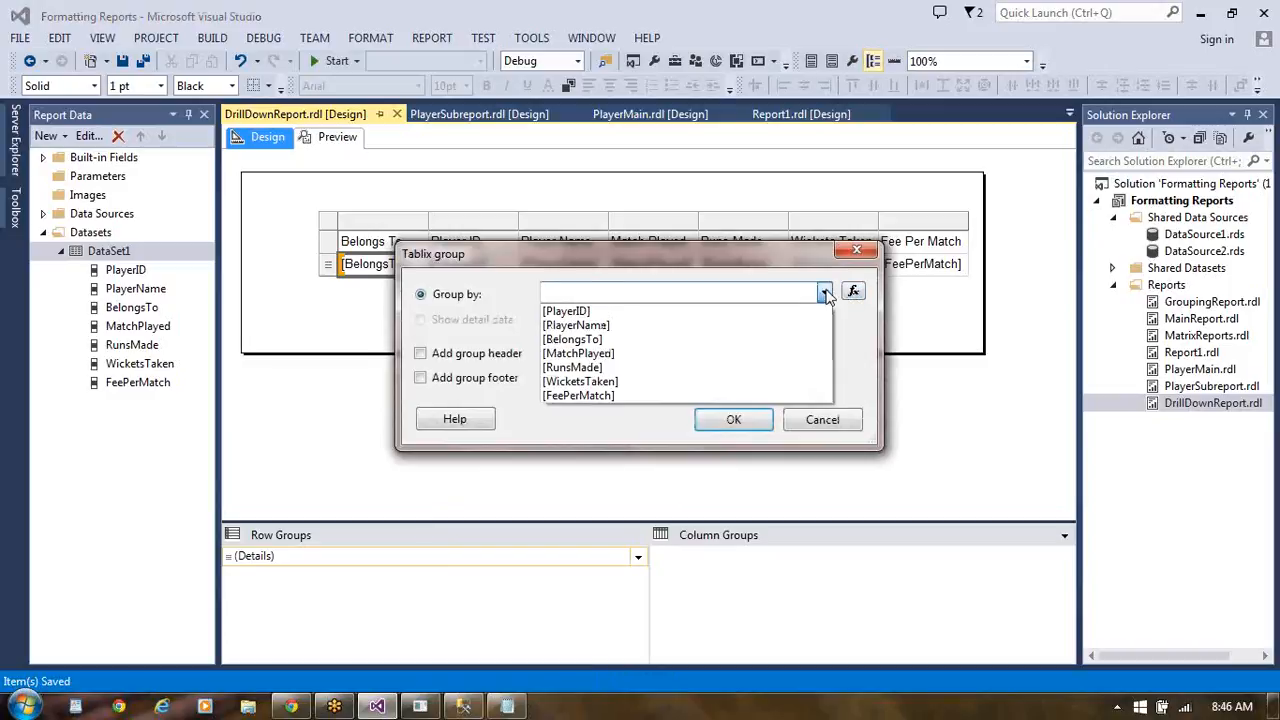
left_click(680, 341)
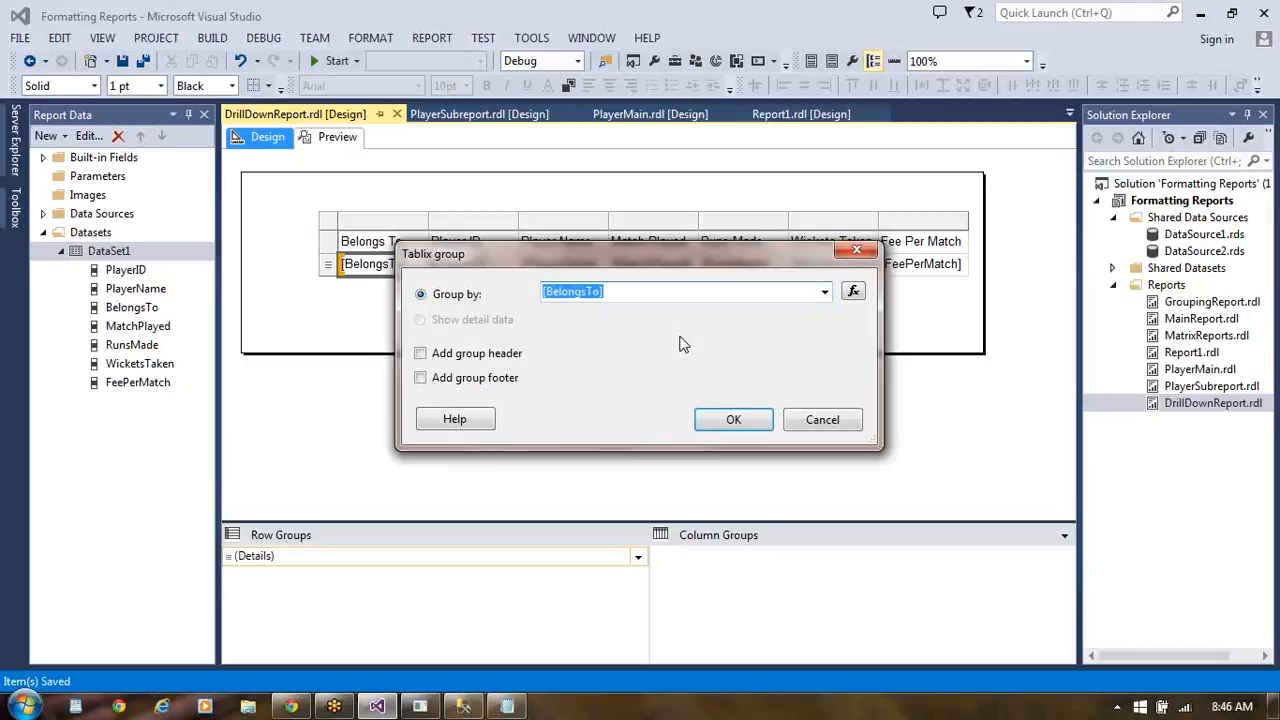
left_click(421, 354)
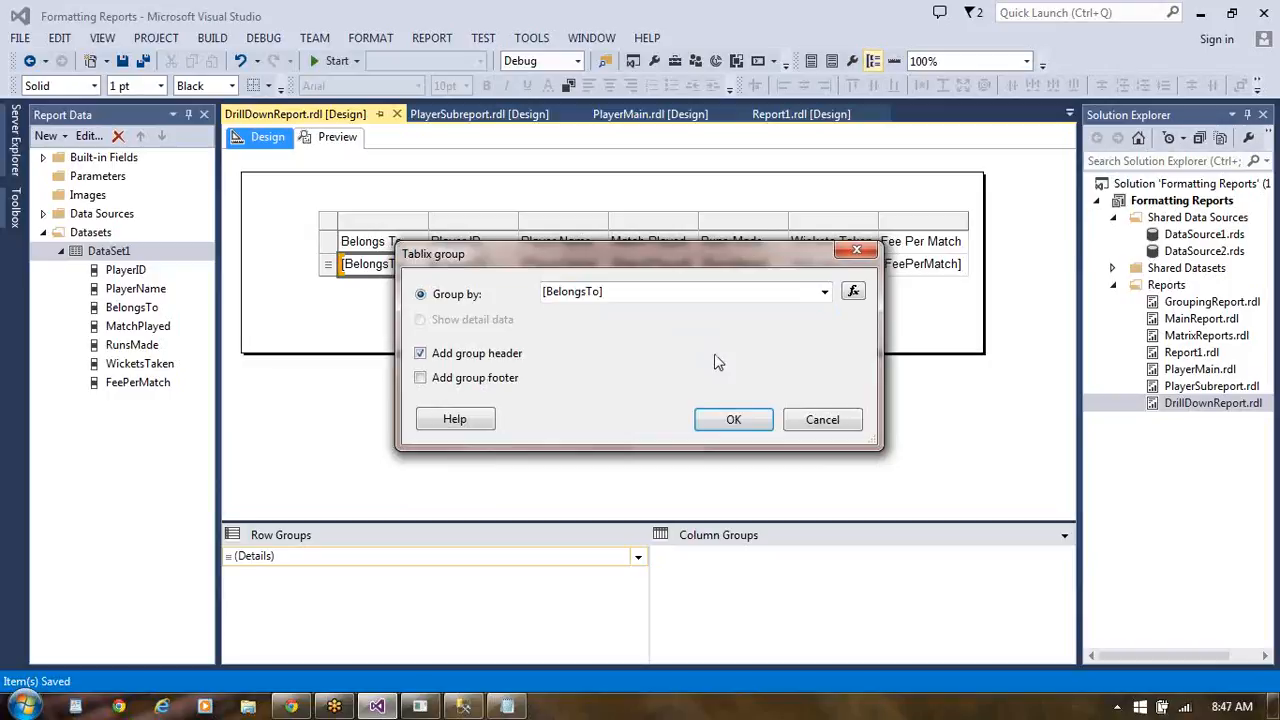
left_click(735, 420)
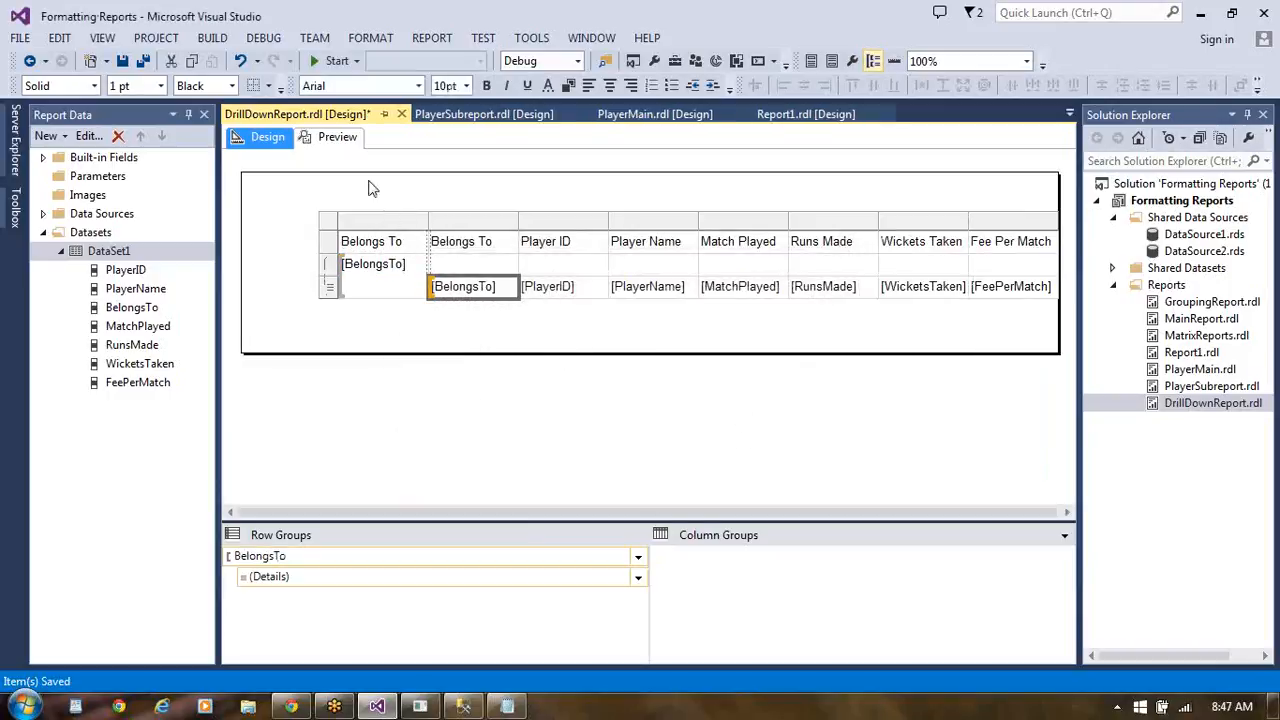
left_click(337, 137)
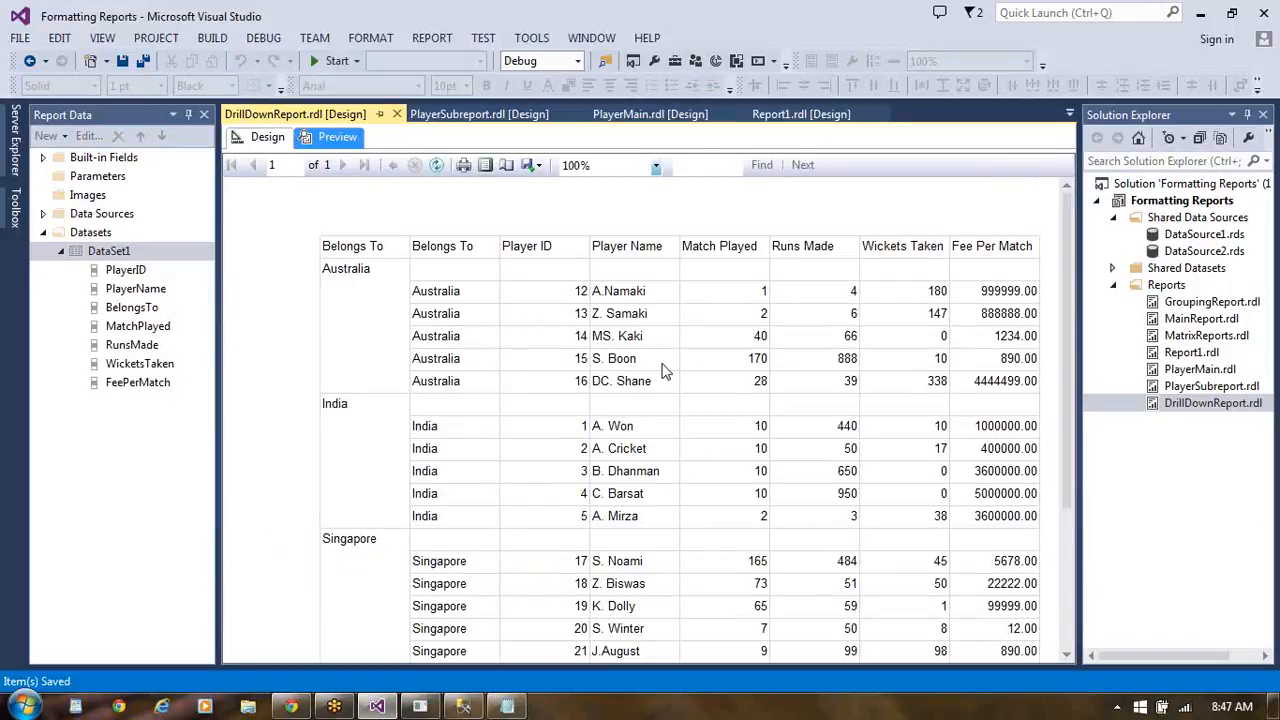
left_click(262, 138)
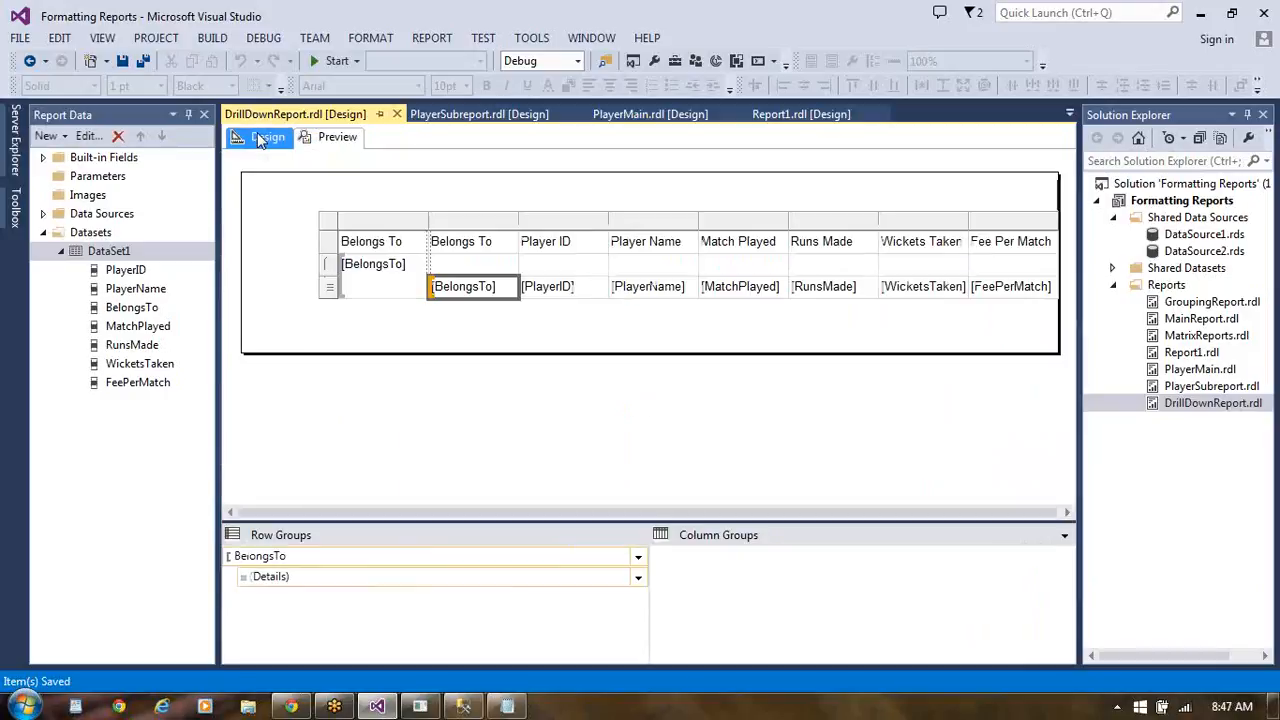
- Set the Details row group to be hidden when the report initially runs, with its display toggled by BelongsTo1
left_click(508, 288)
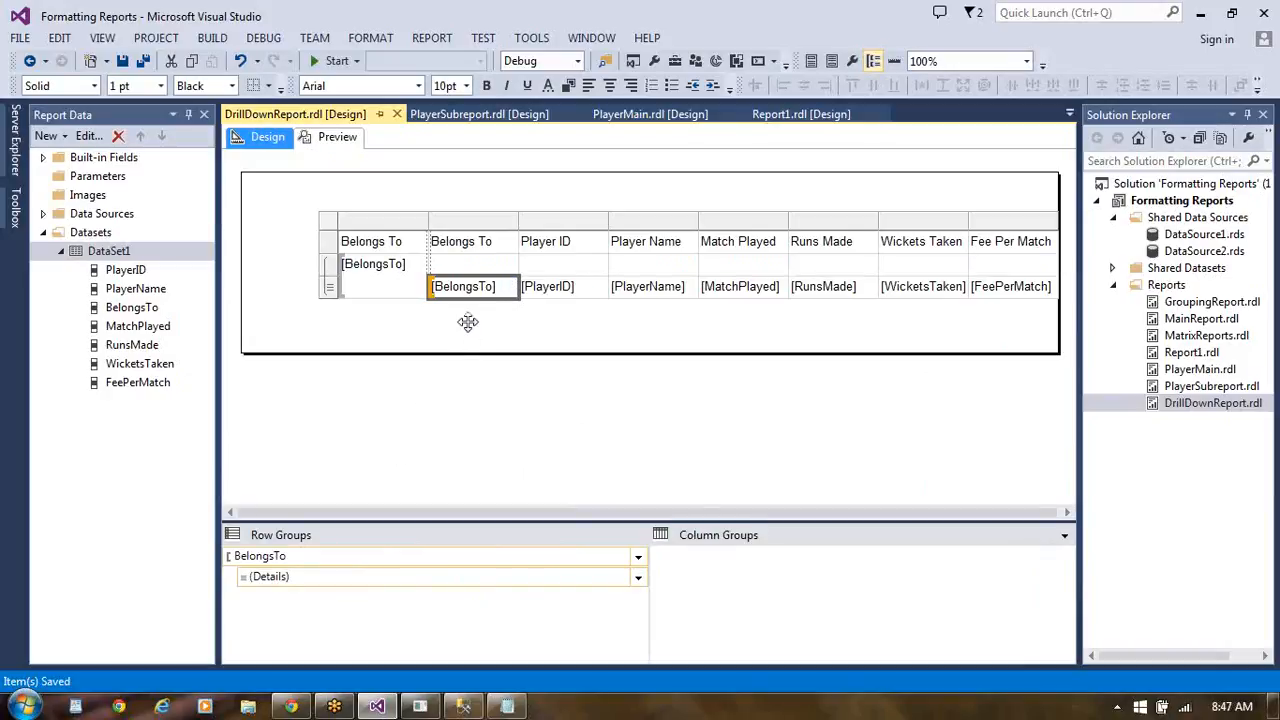
left_click(289, 580)
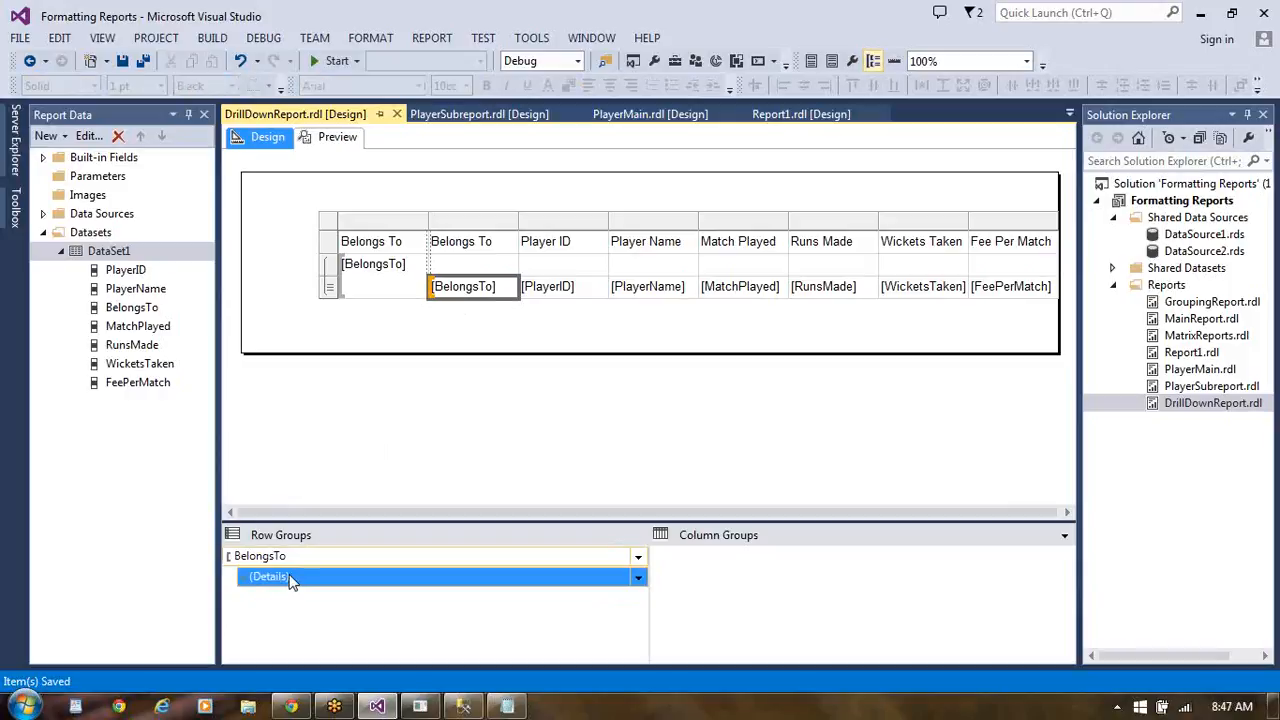
right_click(291, 581)
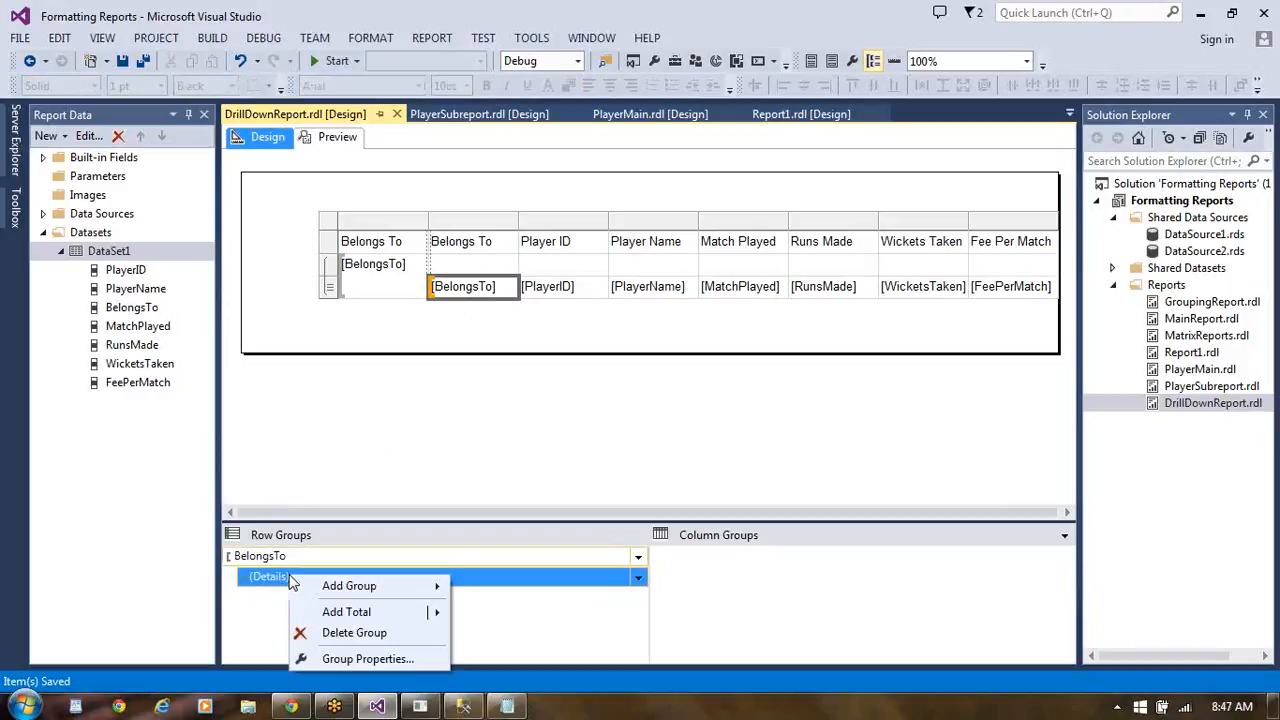
left_click(358, 660)
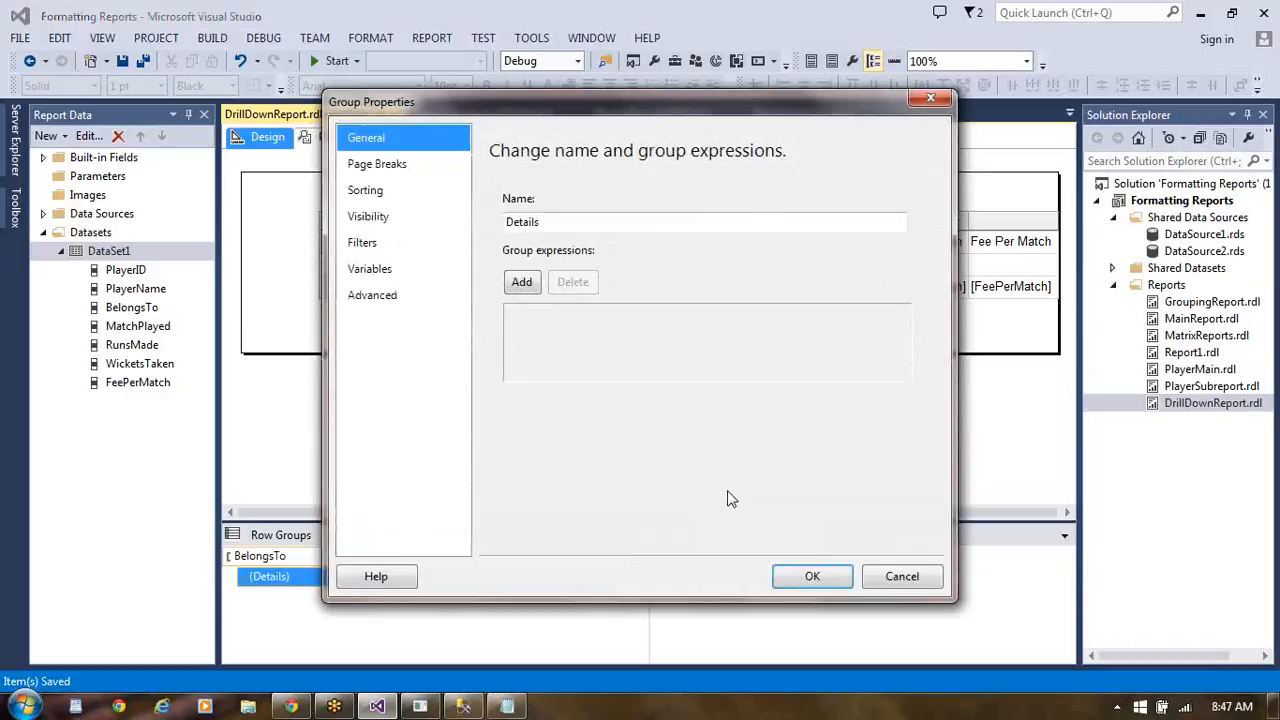
left_click(392, 224)
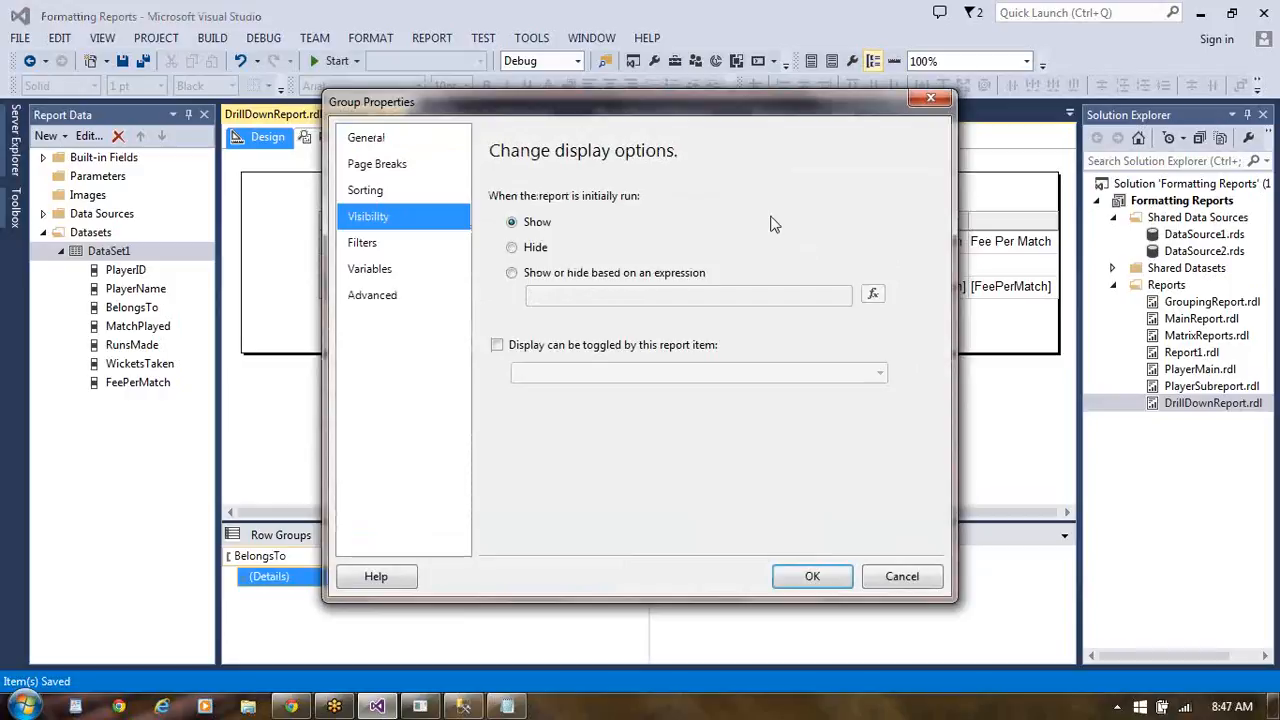
left_click(512, 248)
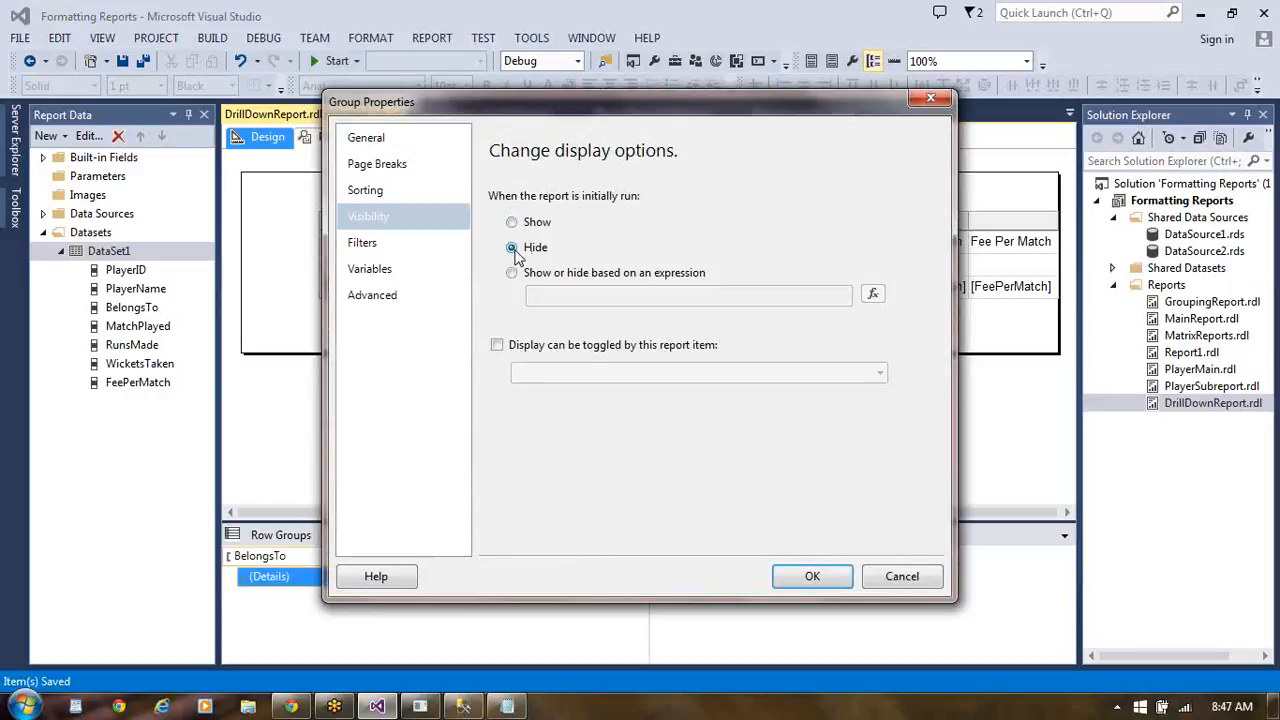
left_click(498, 345)
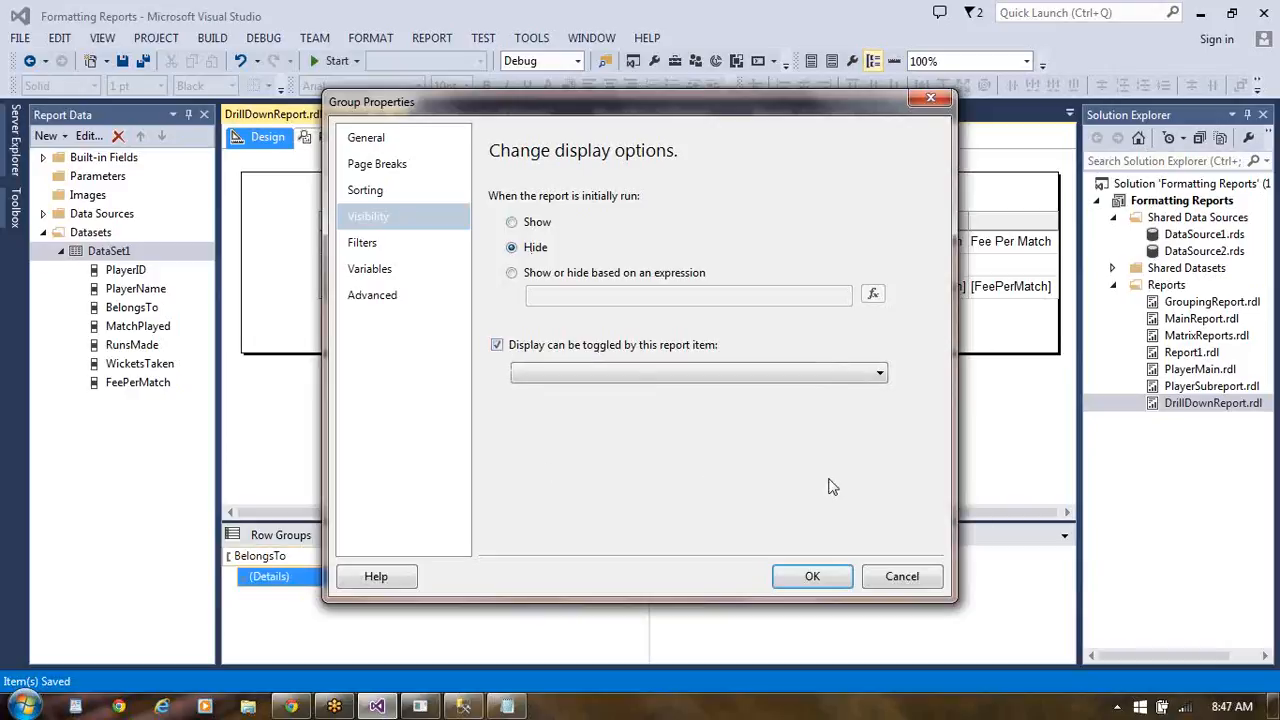
left_click(879, 378)
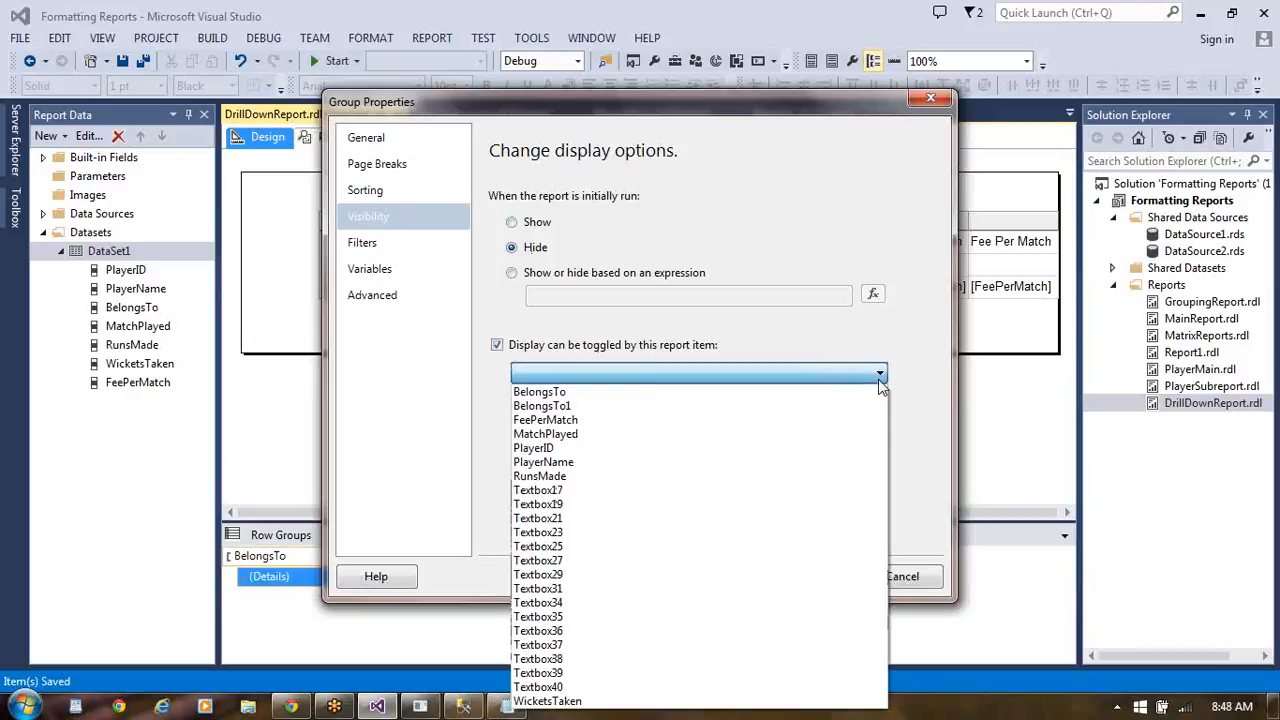
left_click(763, 408)
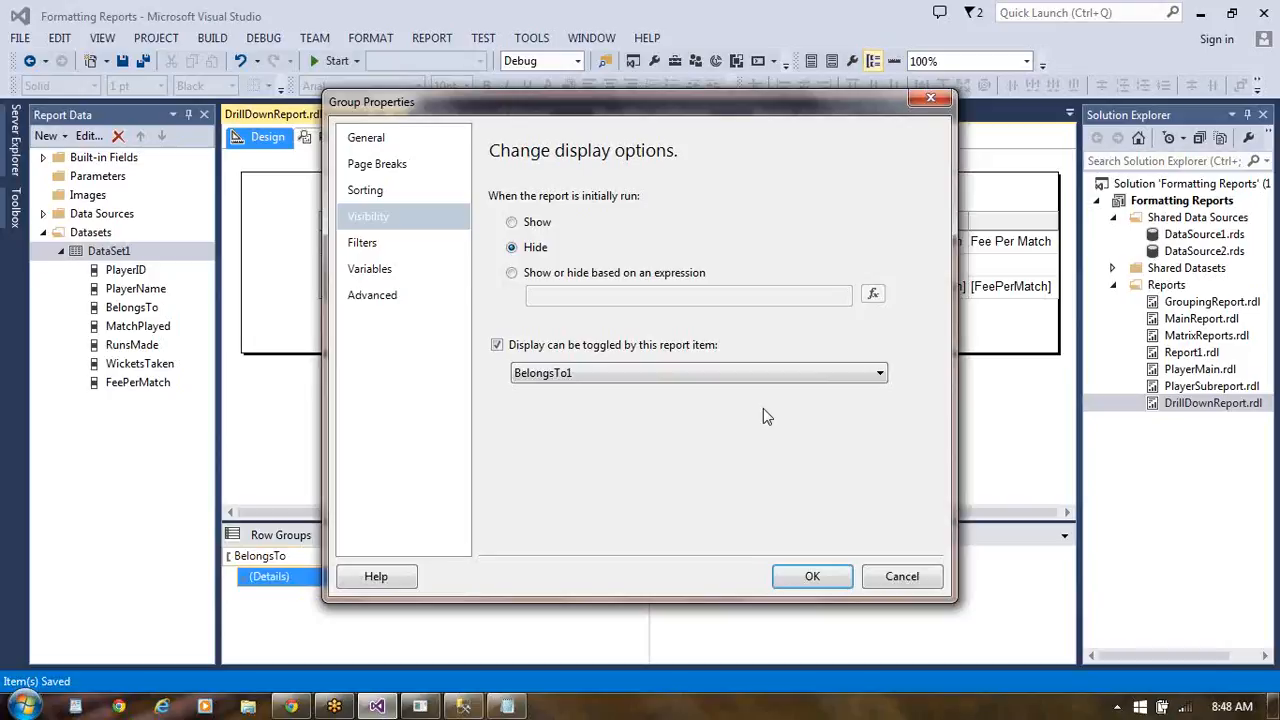
left_click(812, 577)
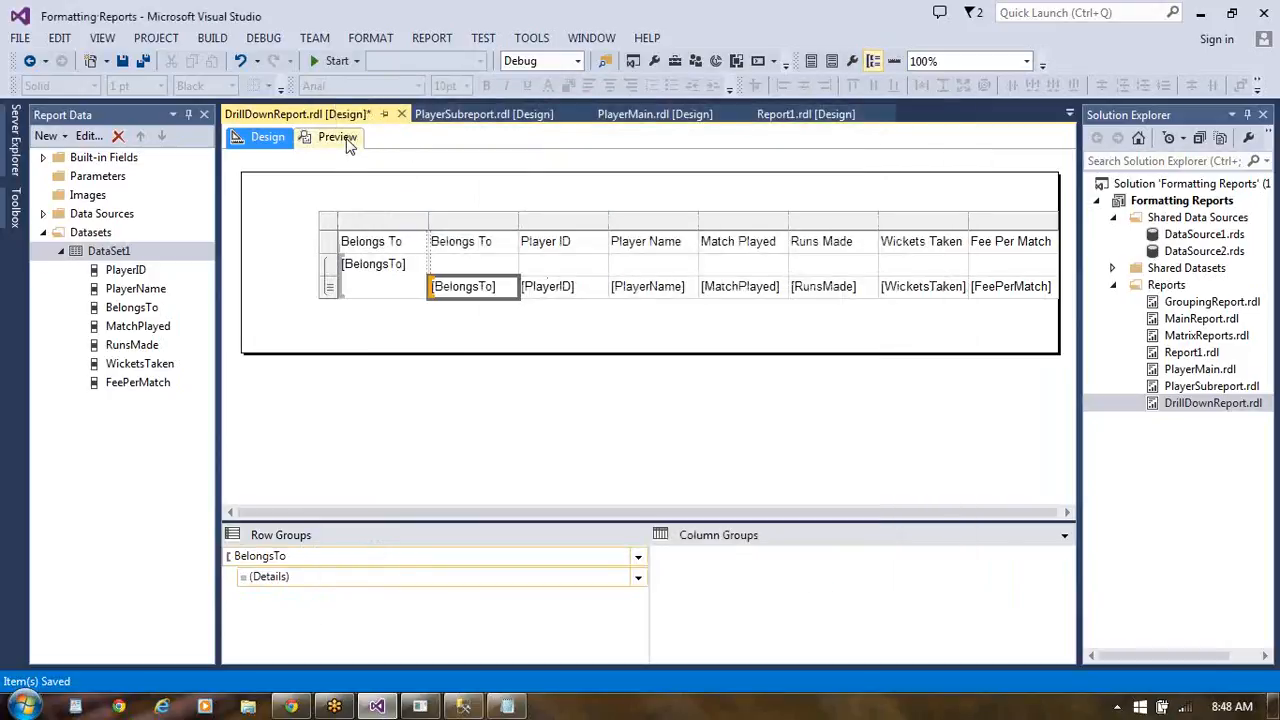
- Preview the report and test the drill-down by expanding and collapsing the Australia, India and Singapore groups
left_click(350, 140)
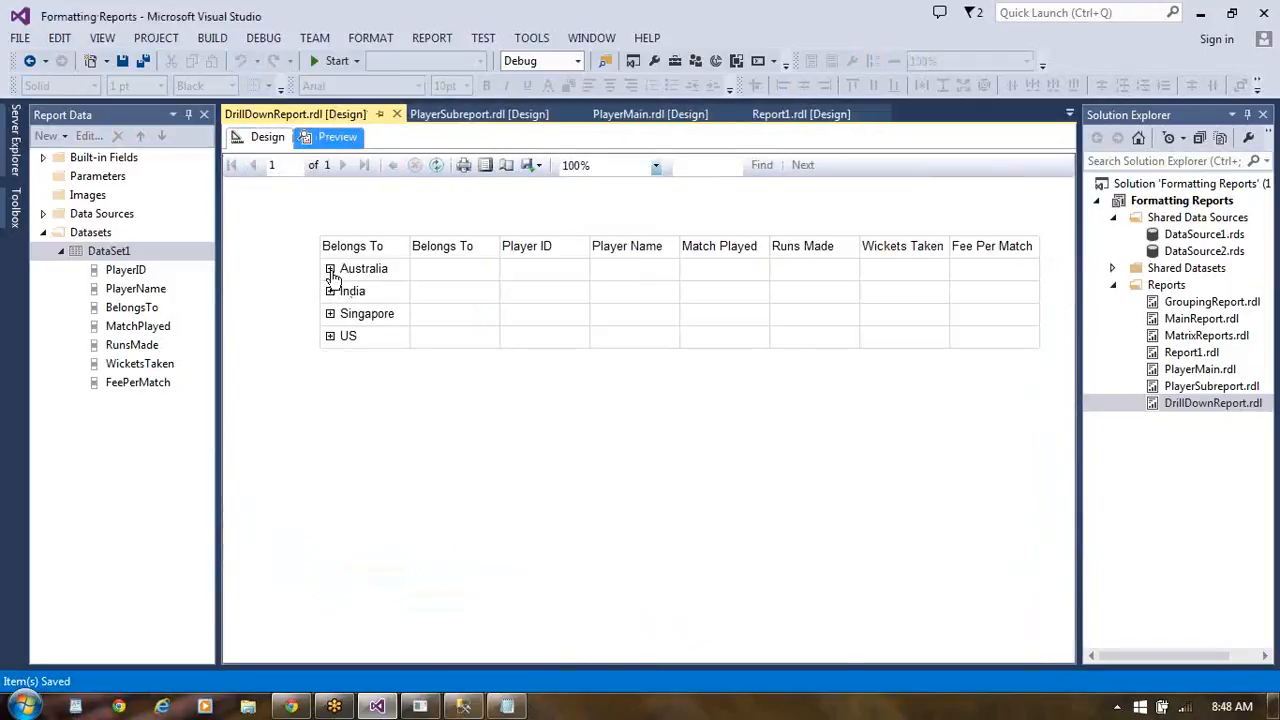
left_click(330, 268)
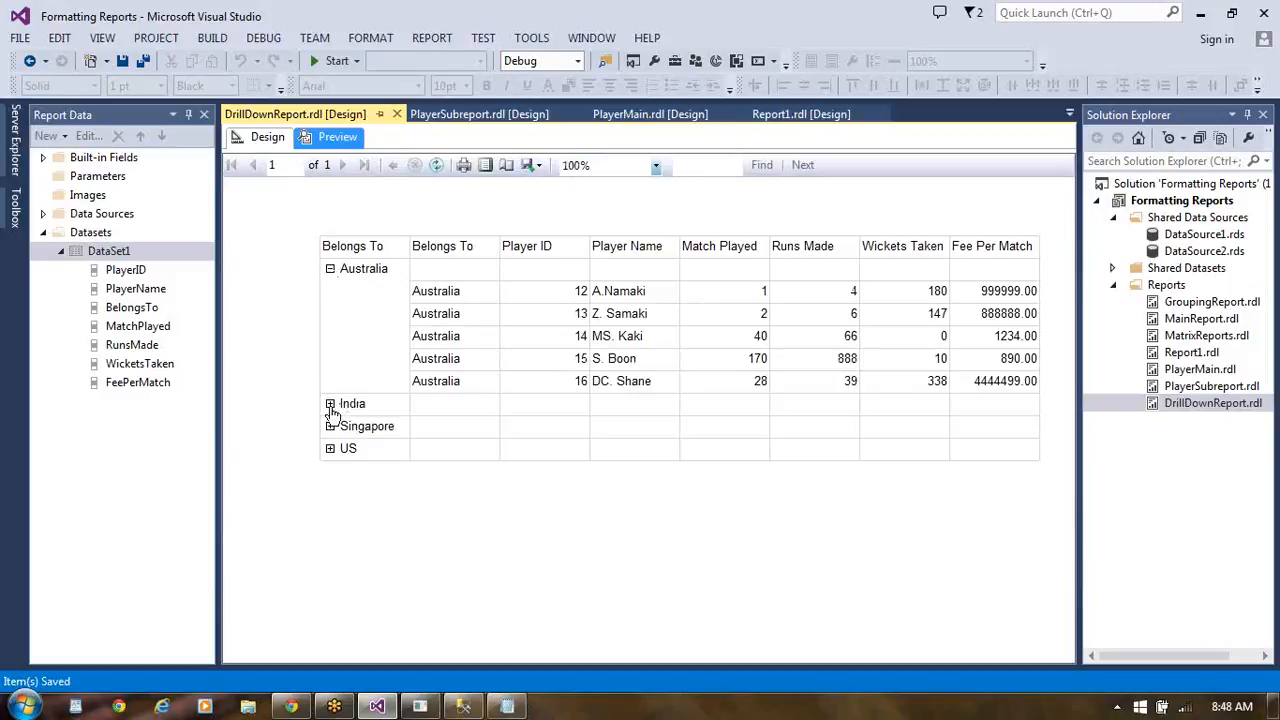
left_click(330, 404)
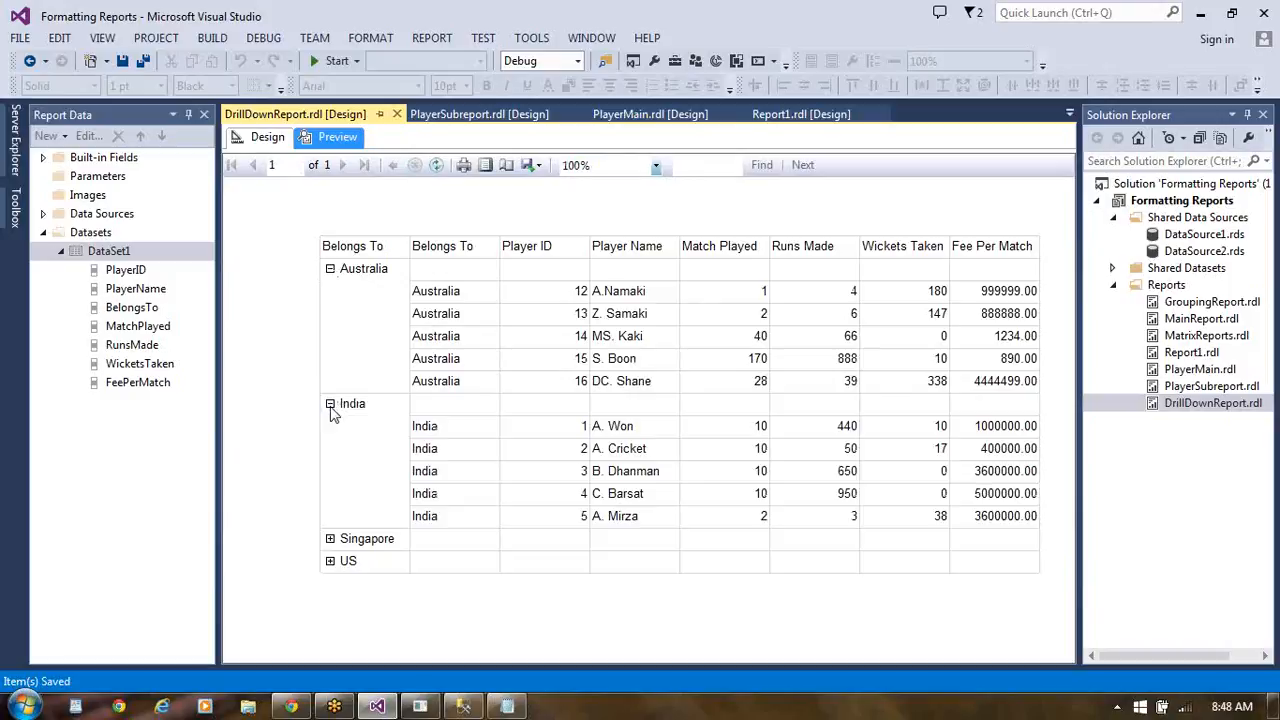
left_click(330, 268)
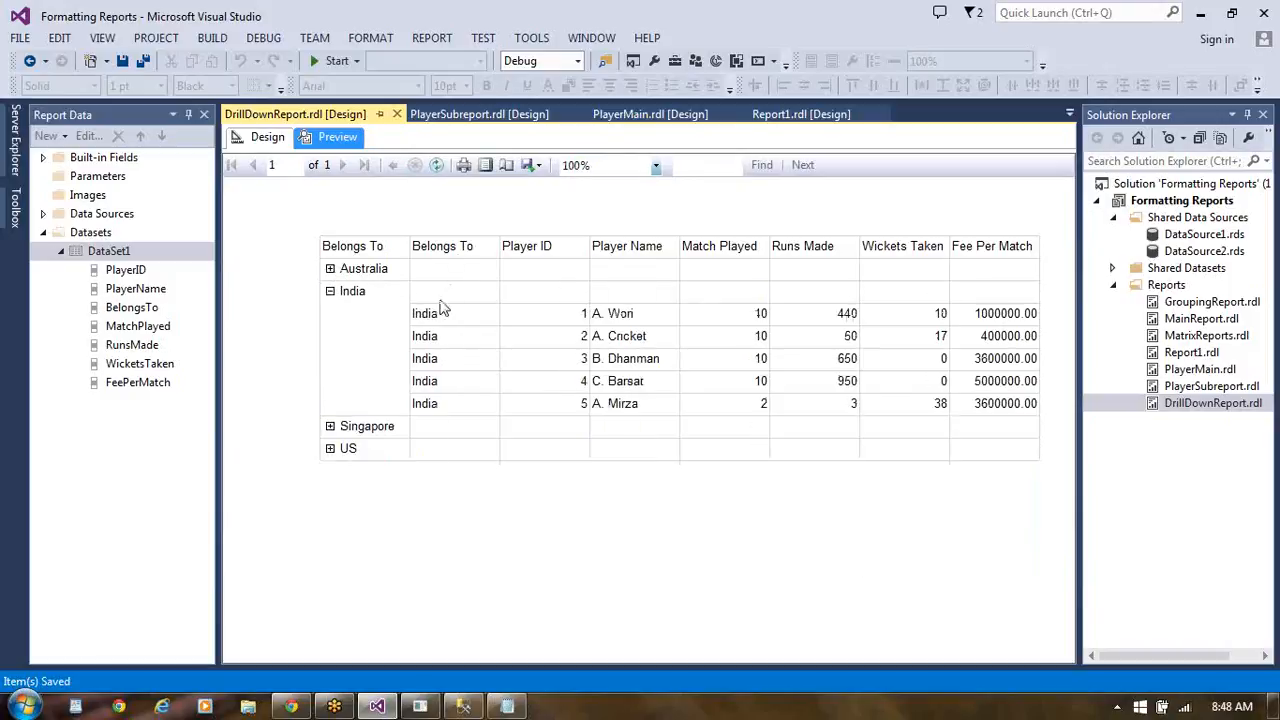
left_click(330, 426)
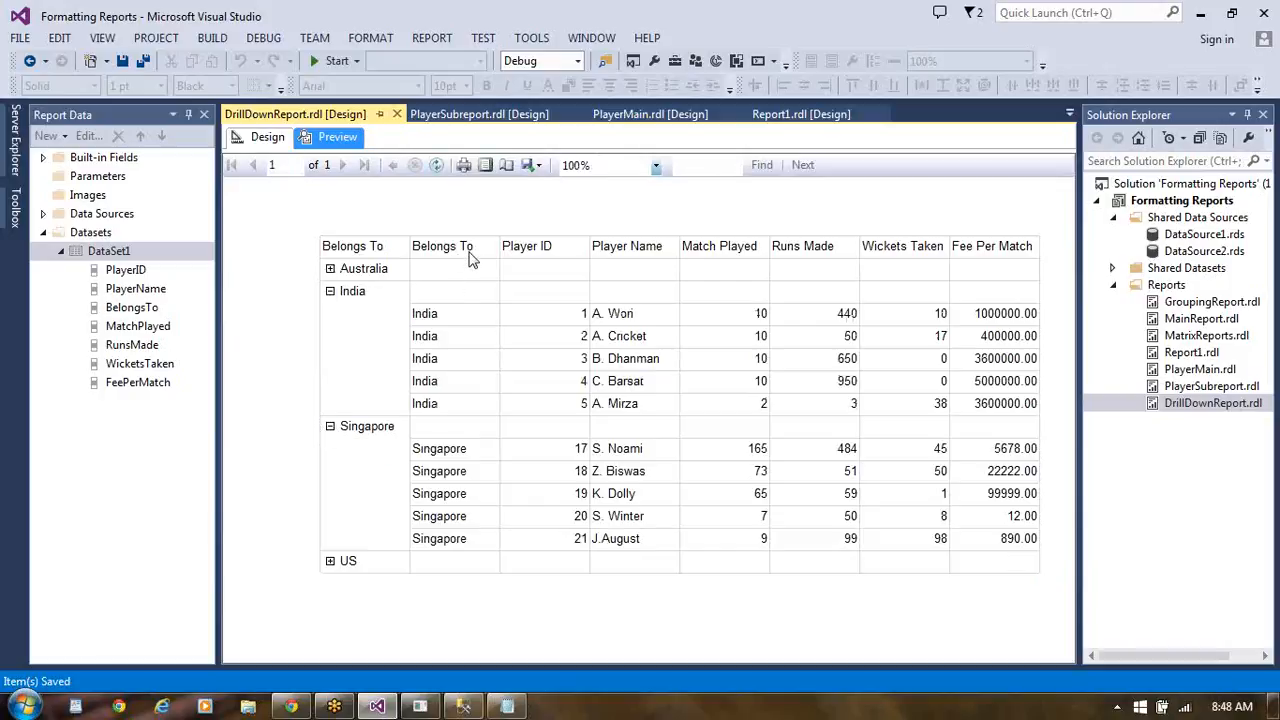
left_click(330, 291)
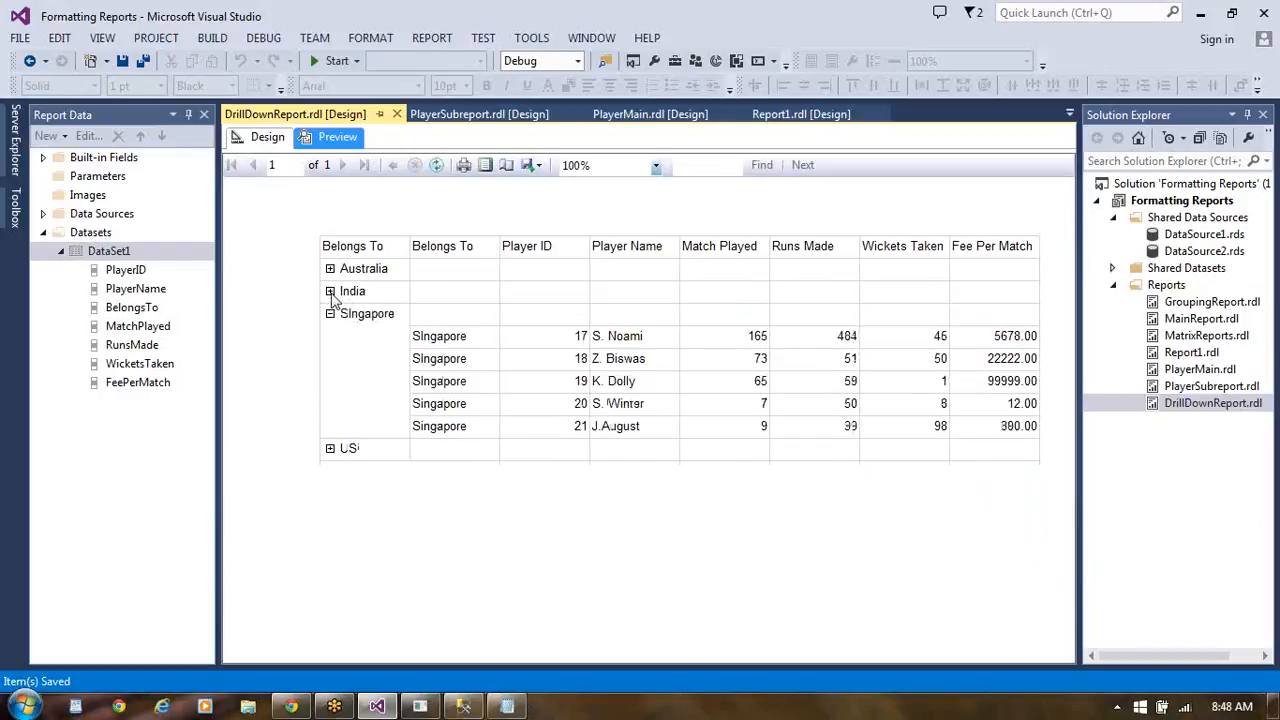
left_click(331, 292)
left_click(331, 292)
left_click(330, 269)
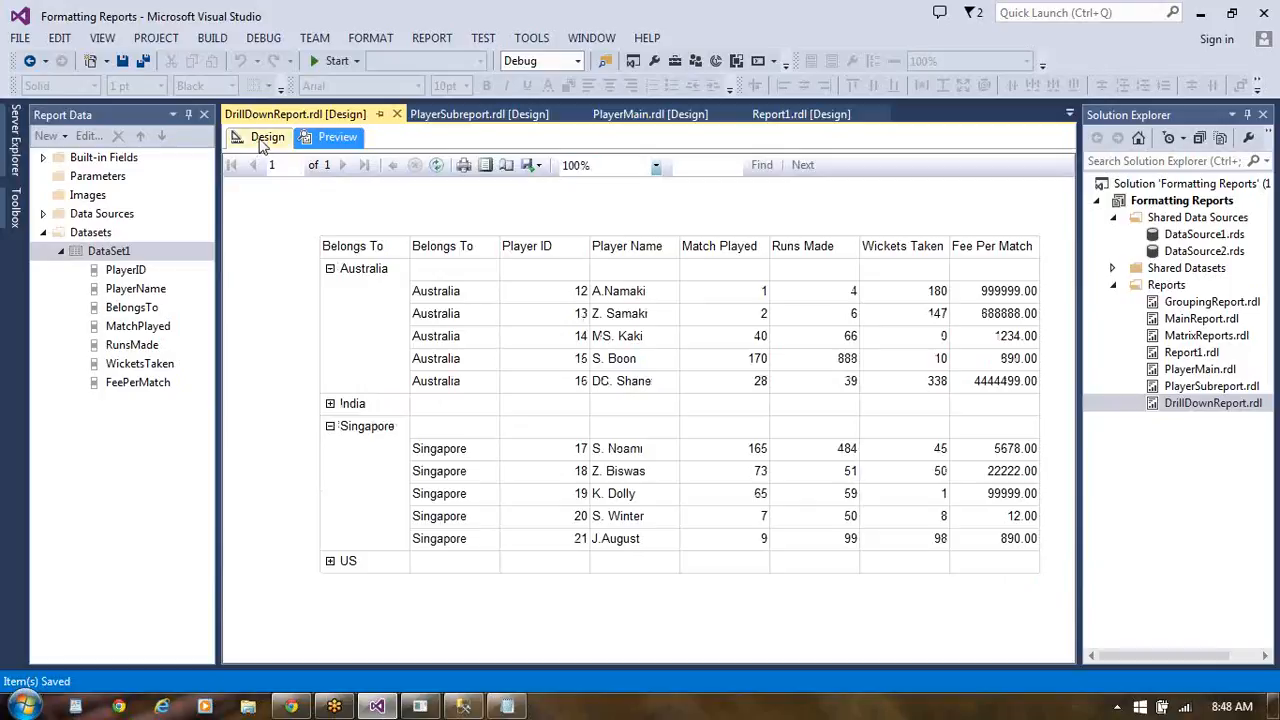
- Return to the report design and delete the duplicate Belongs To column beside the group column
left_click(265, 138)
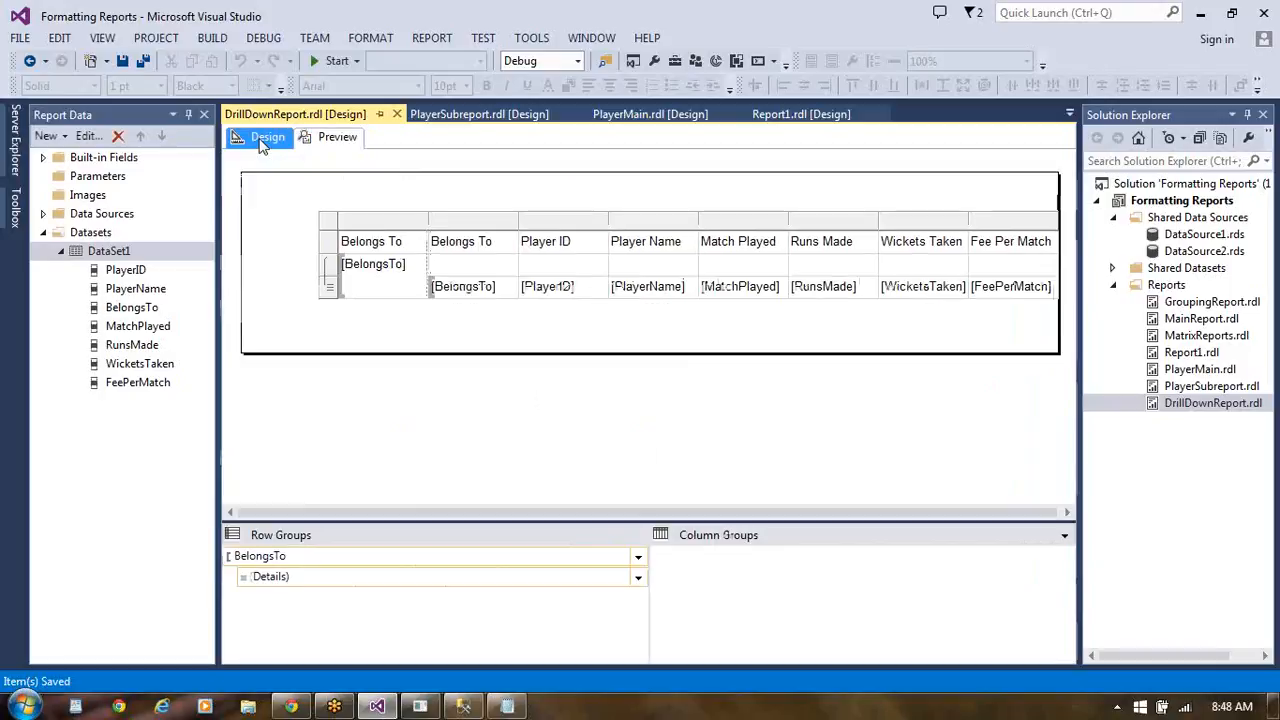
right_click(476, 221)
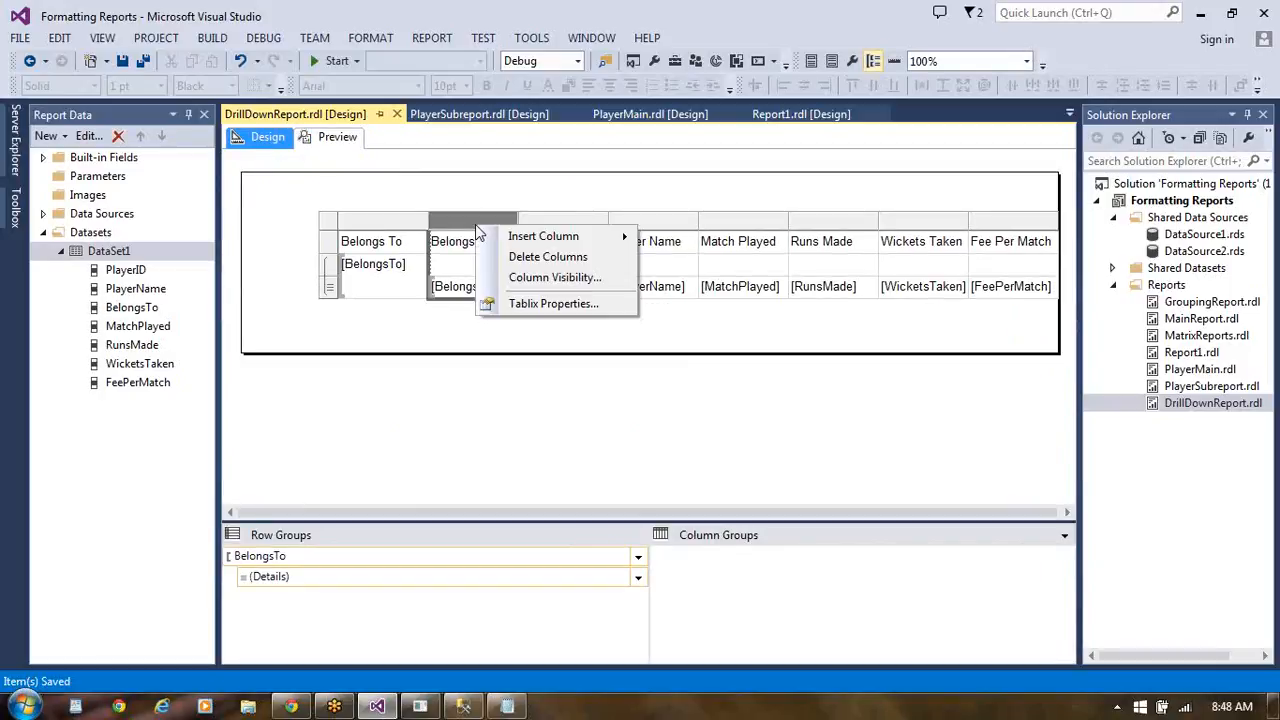
left_click(528, 258)
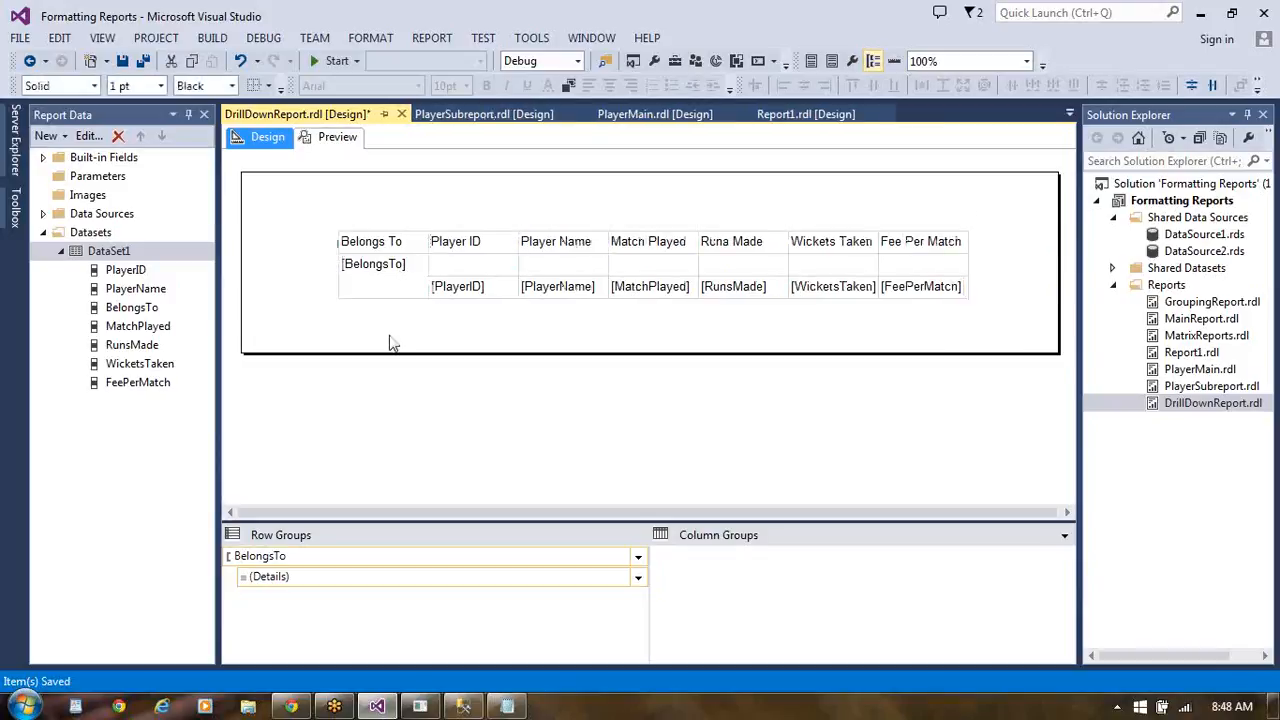
- Preview DrillDownReport without the duplicate column, expanding the Australia, India and Singapore groups and collapsing them all again
left_click(352, 138)
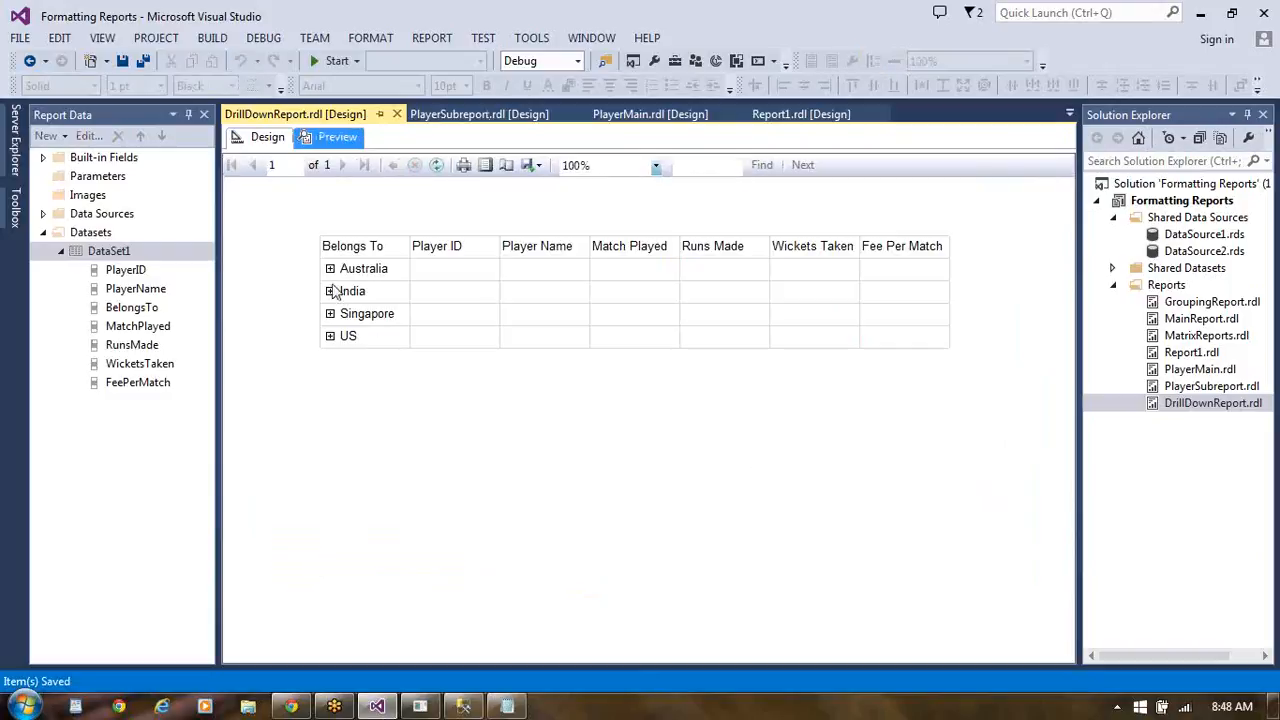
left_click(331, 269)
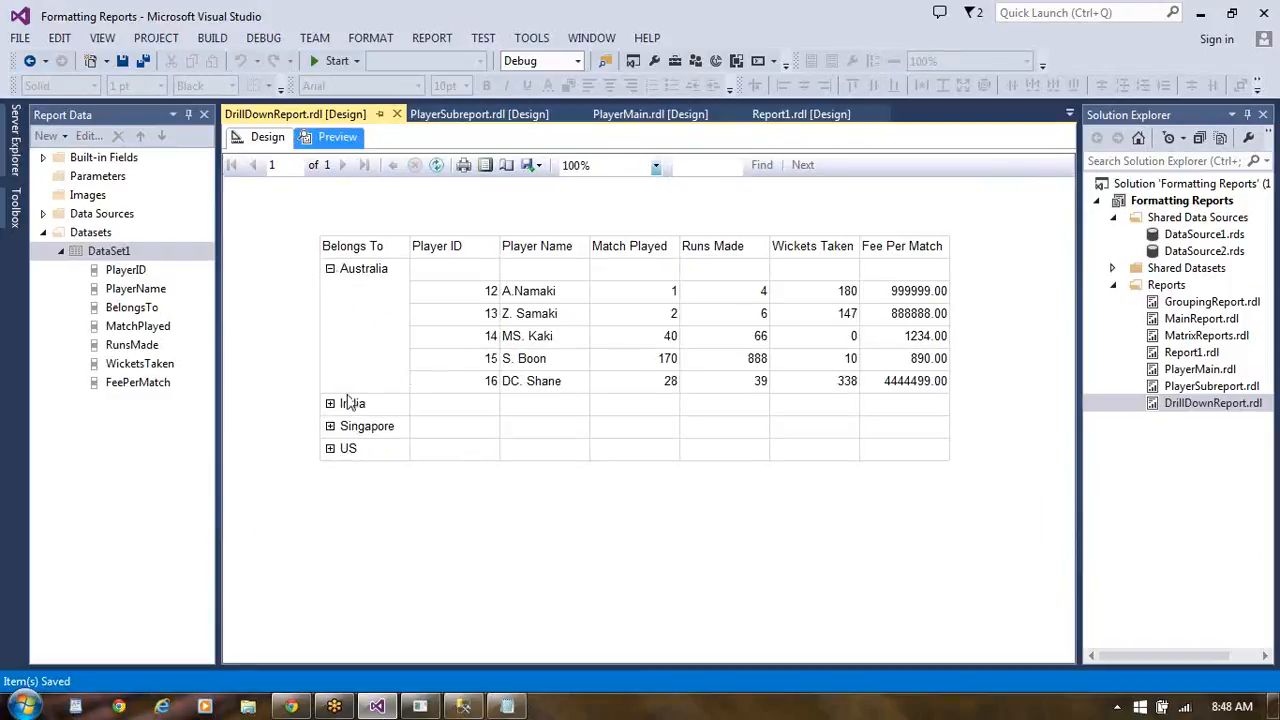
left_click(330, 404)
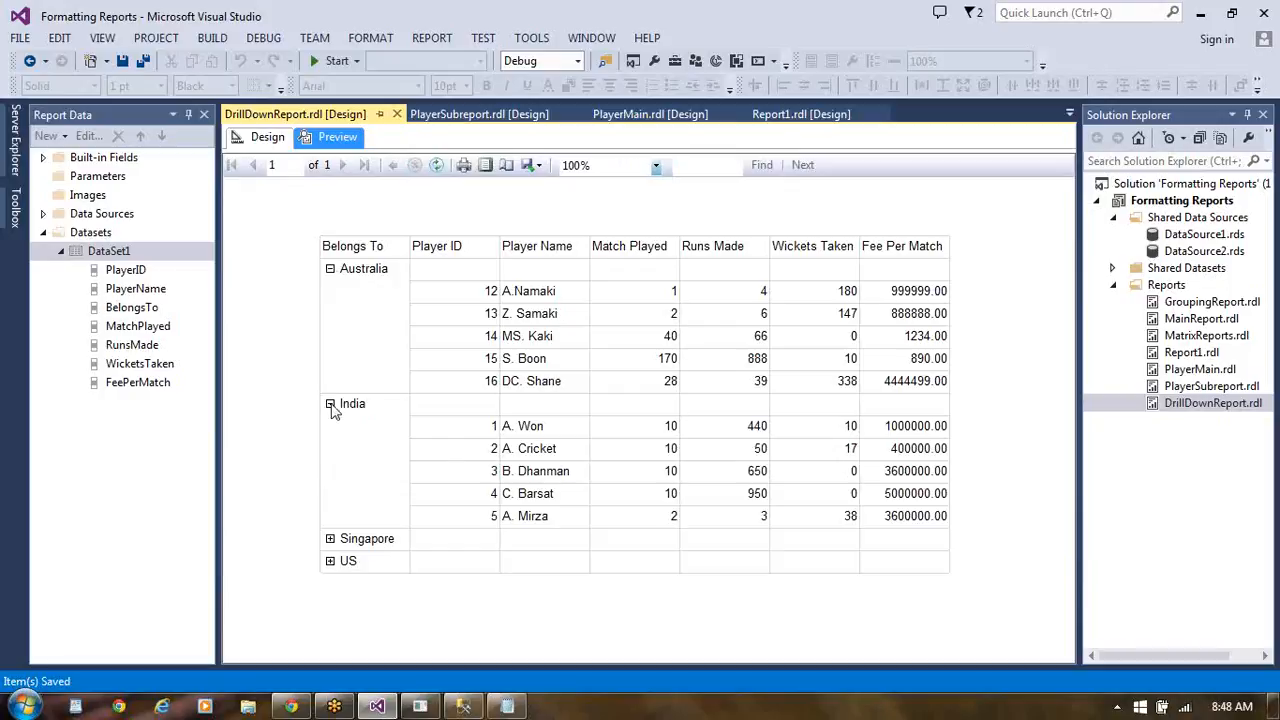
left_click(331, 540)
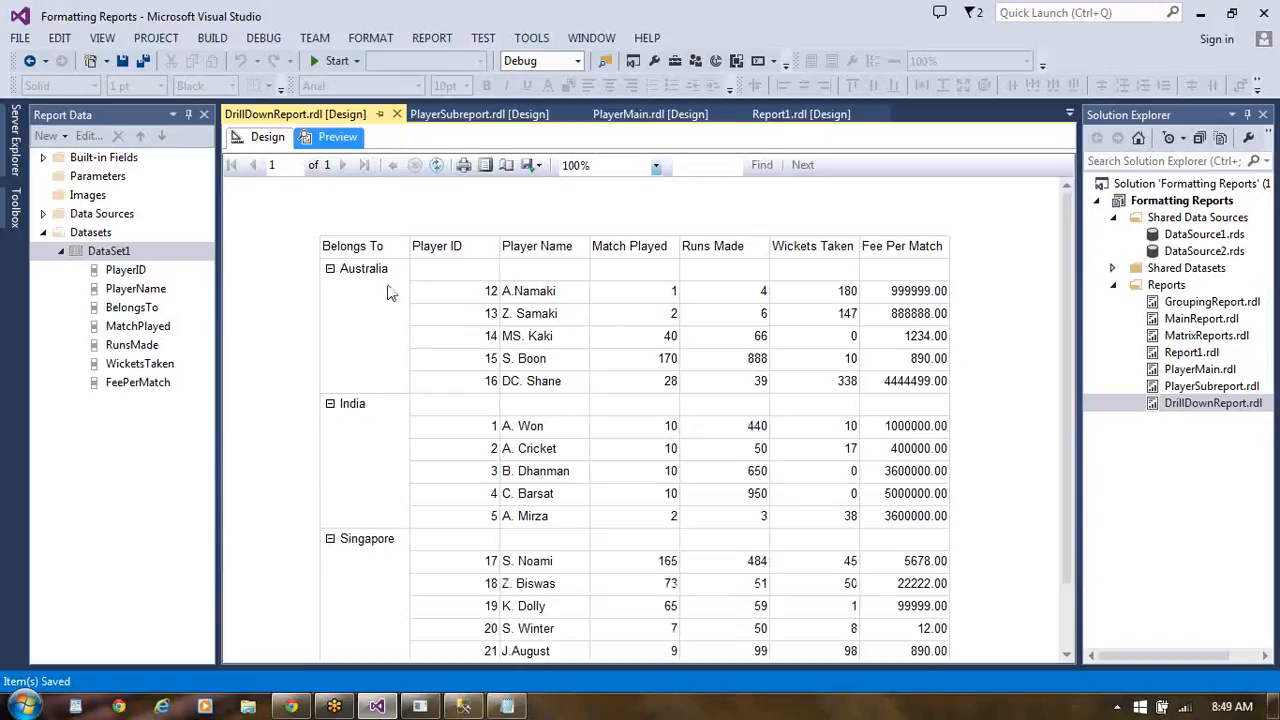
left_click(331, 271)
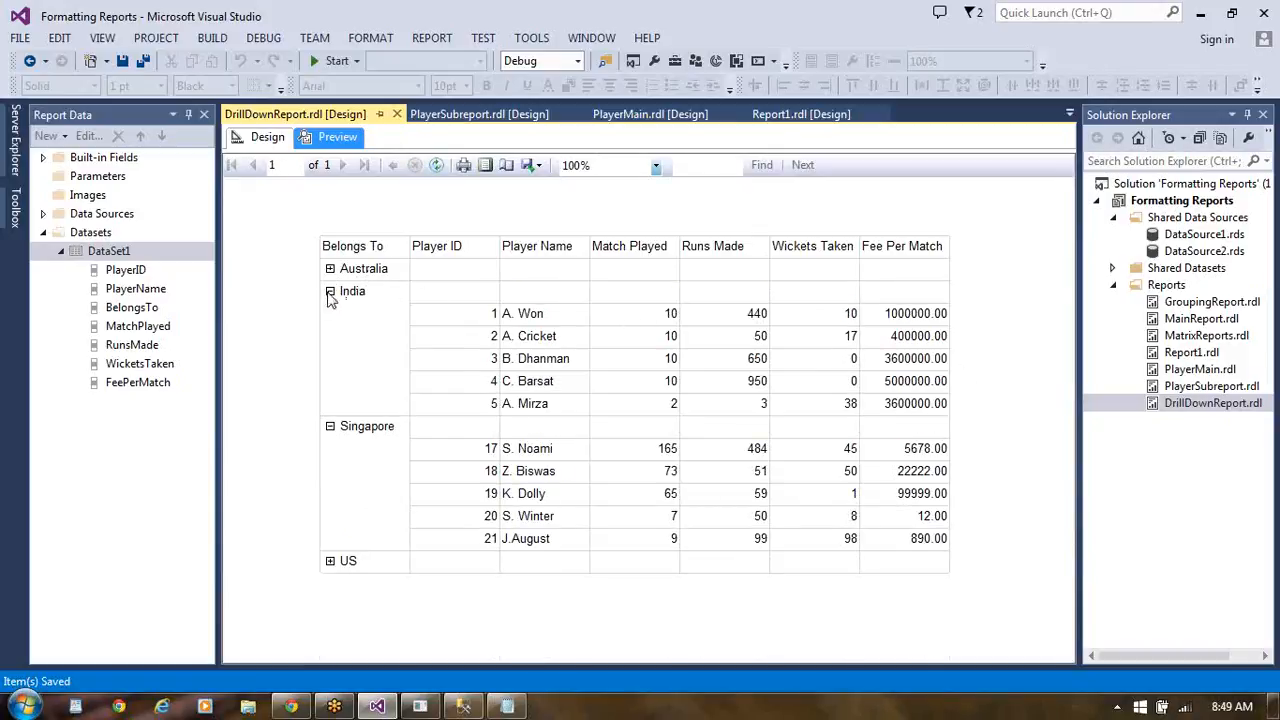
left_click(330, 293)
left_click(330, 293)
left_click(330, 293)
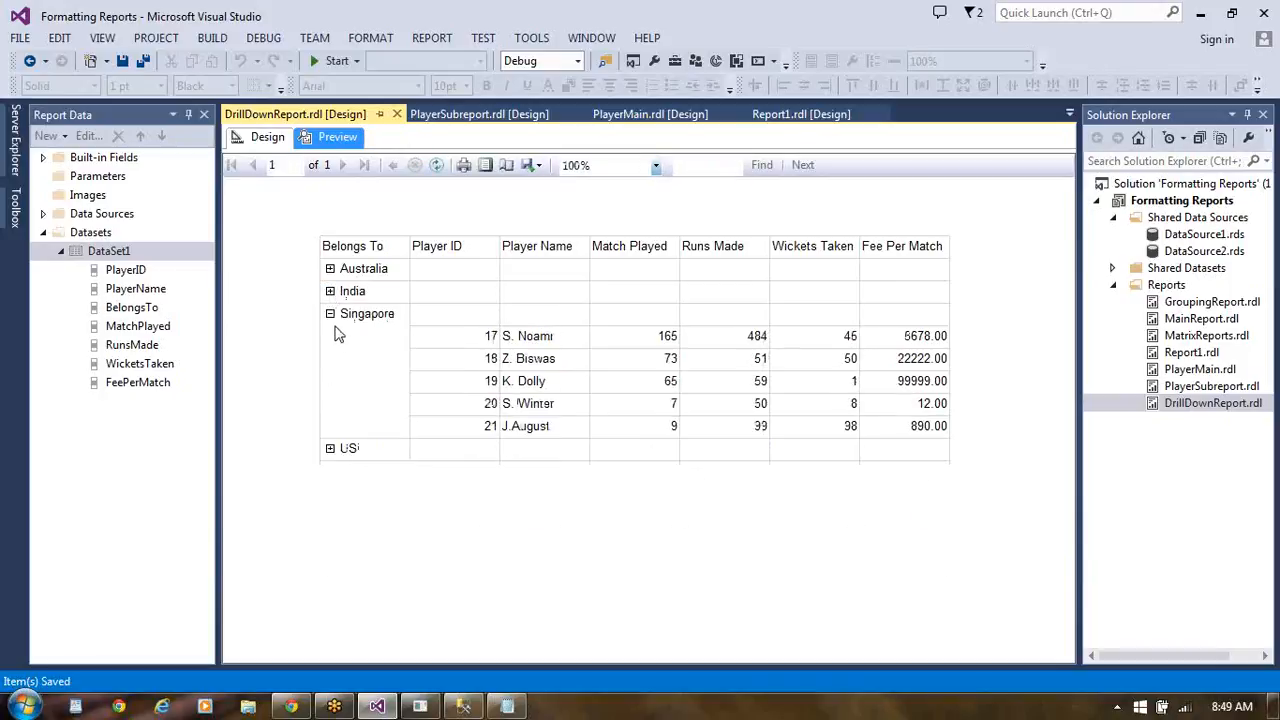
left_click(331, 315)
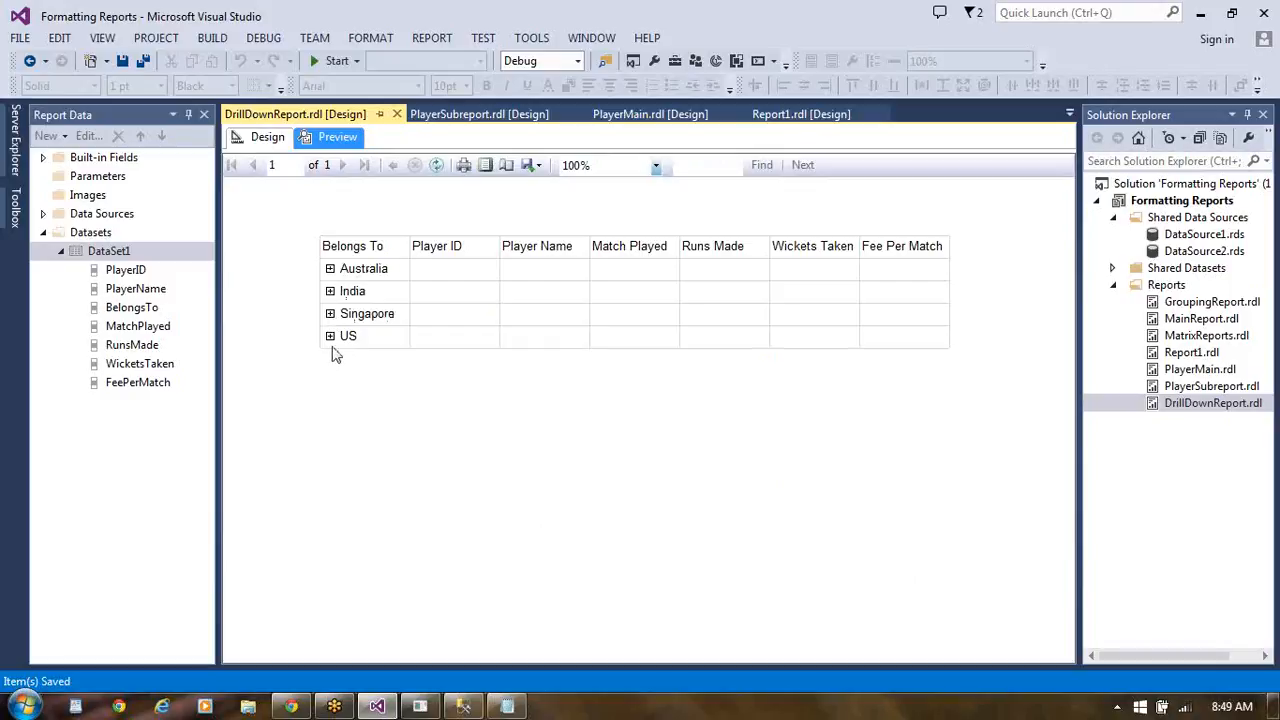
left_click(330, 270)
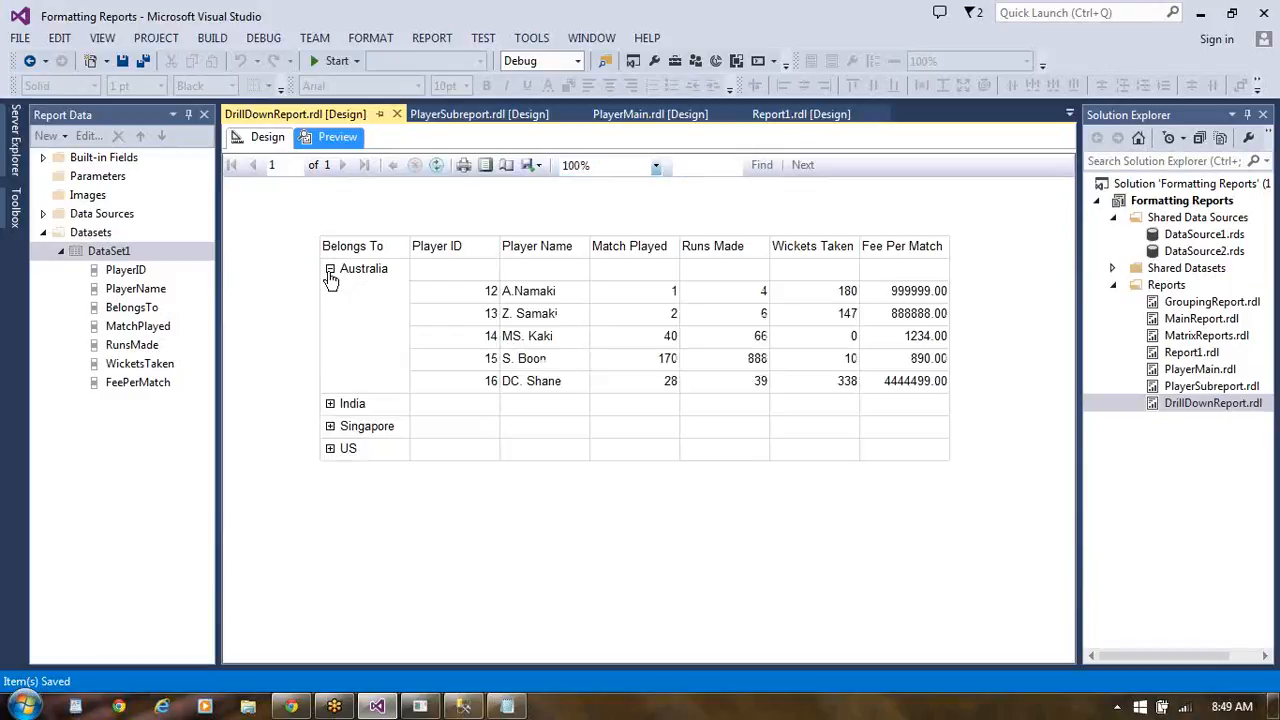
left_click(330, 270)
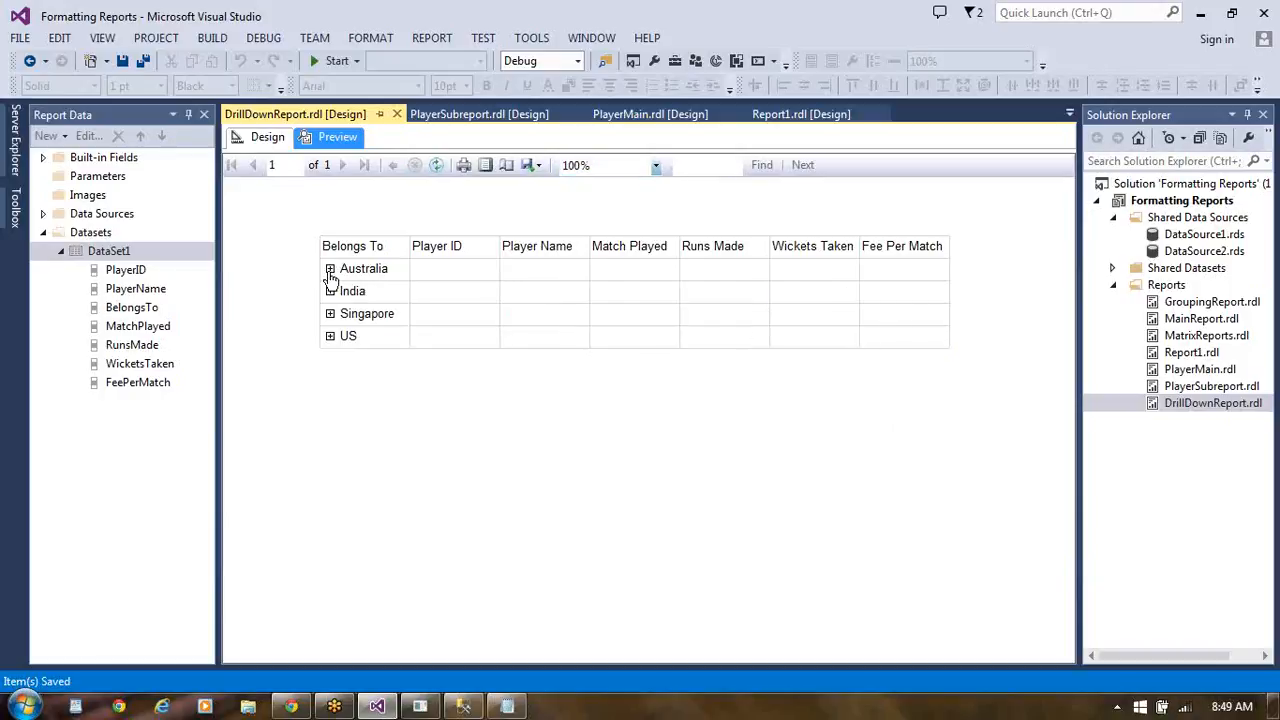
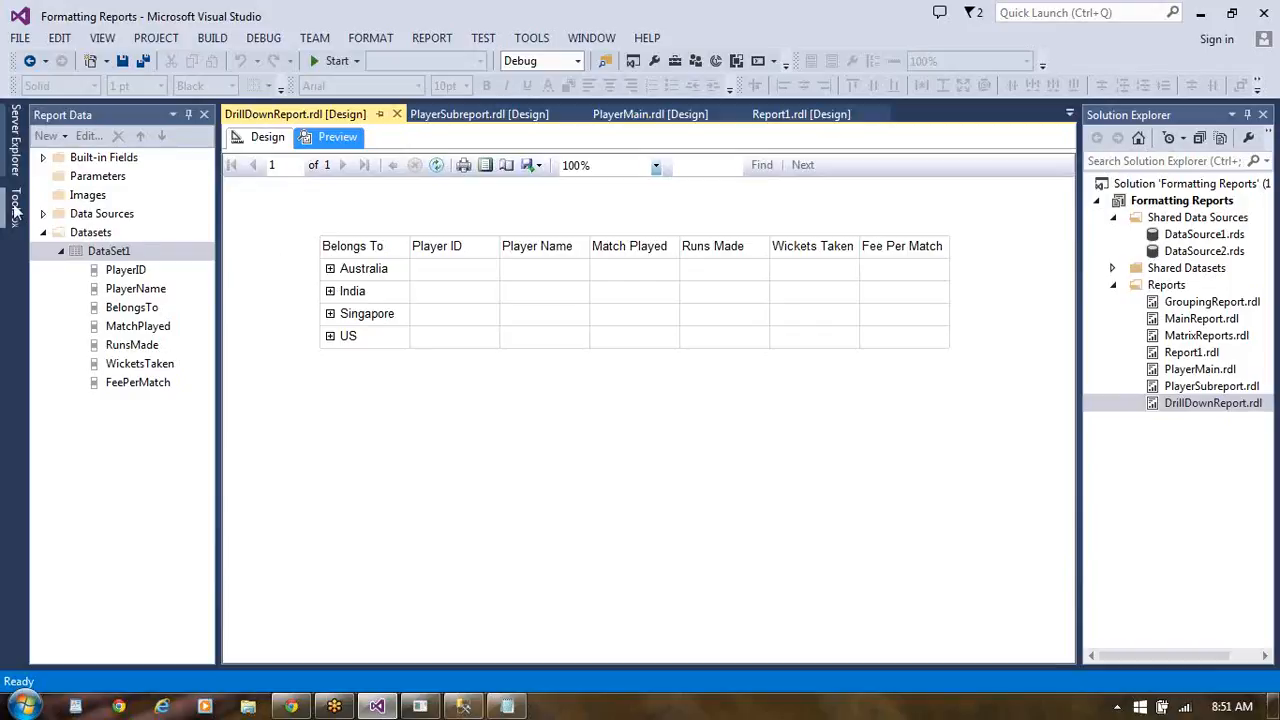
left_click(14, 207)
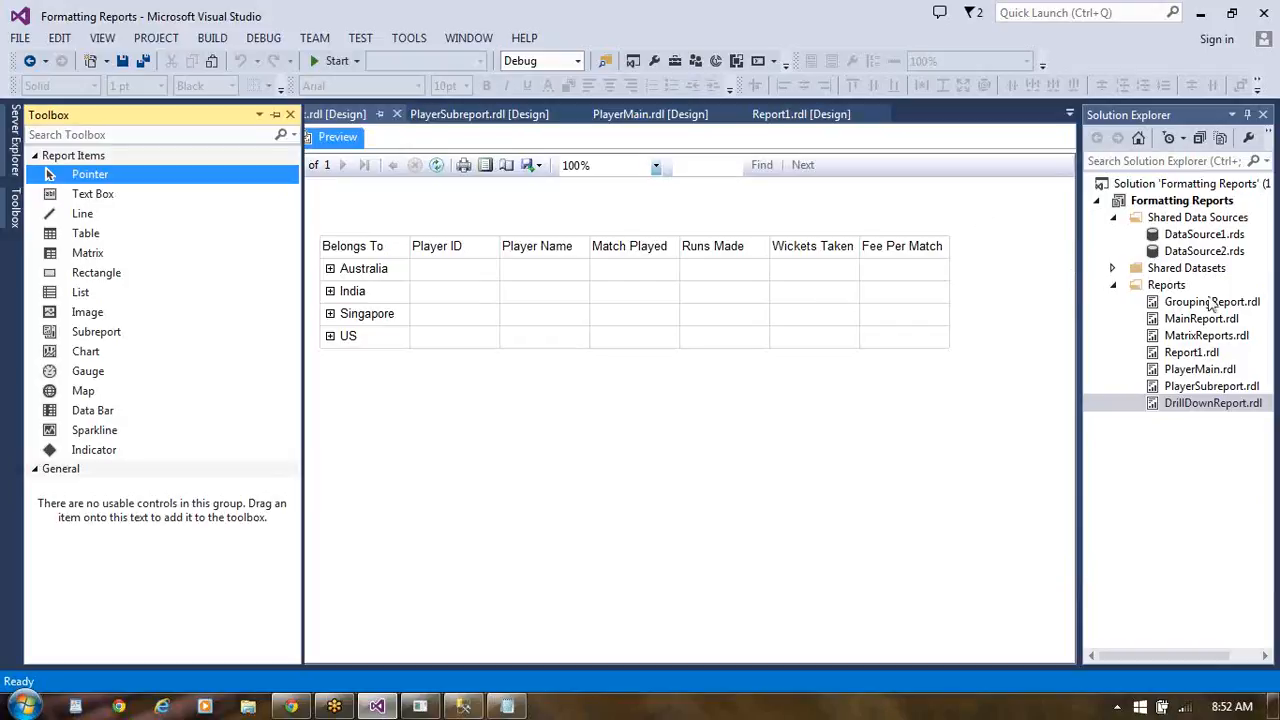
- Add a new empty report named DataVisualisation to the project's Reports folder
right_click(1170, 289)
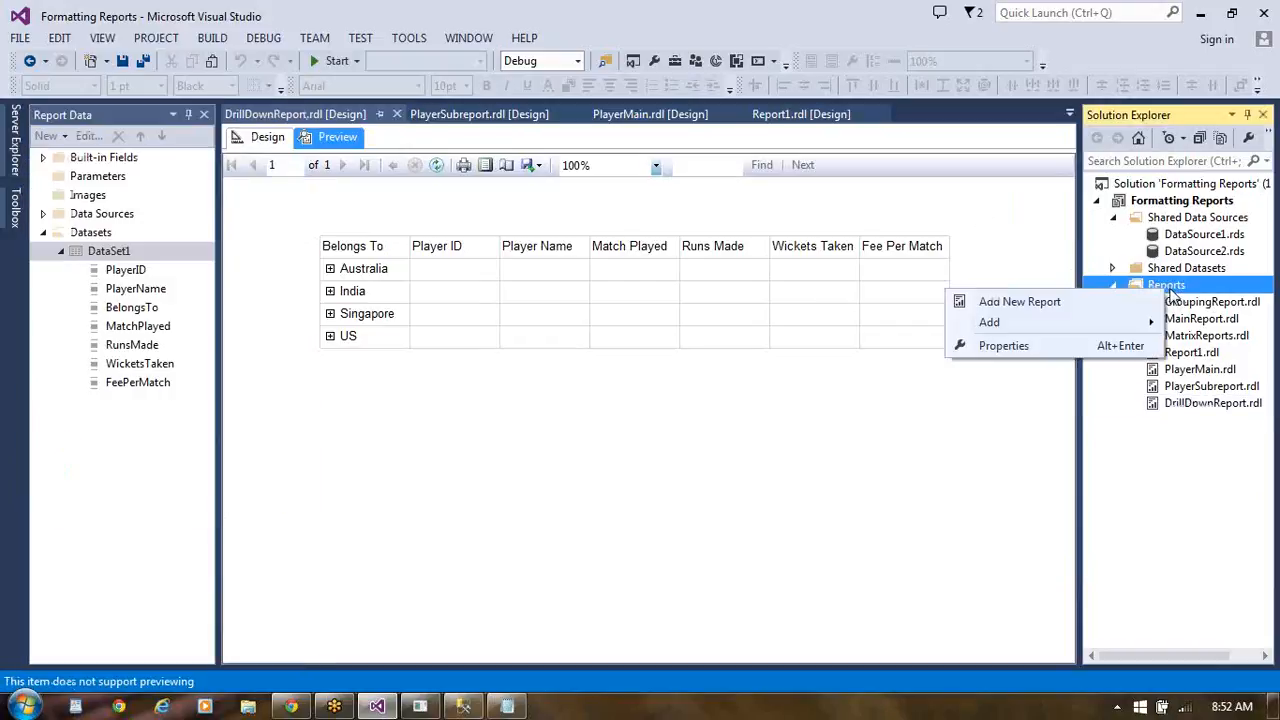
mouse_move(1082, 333)
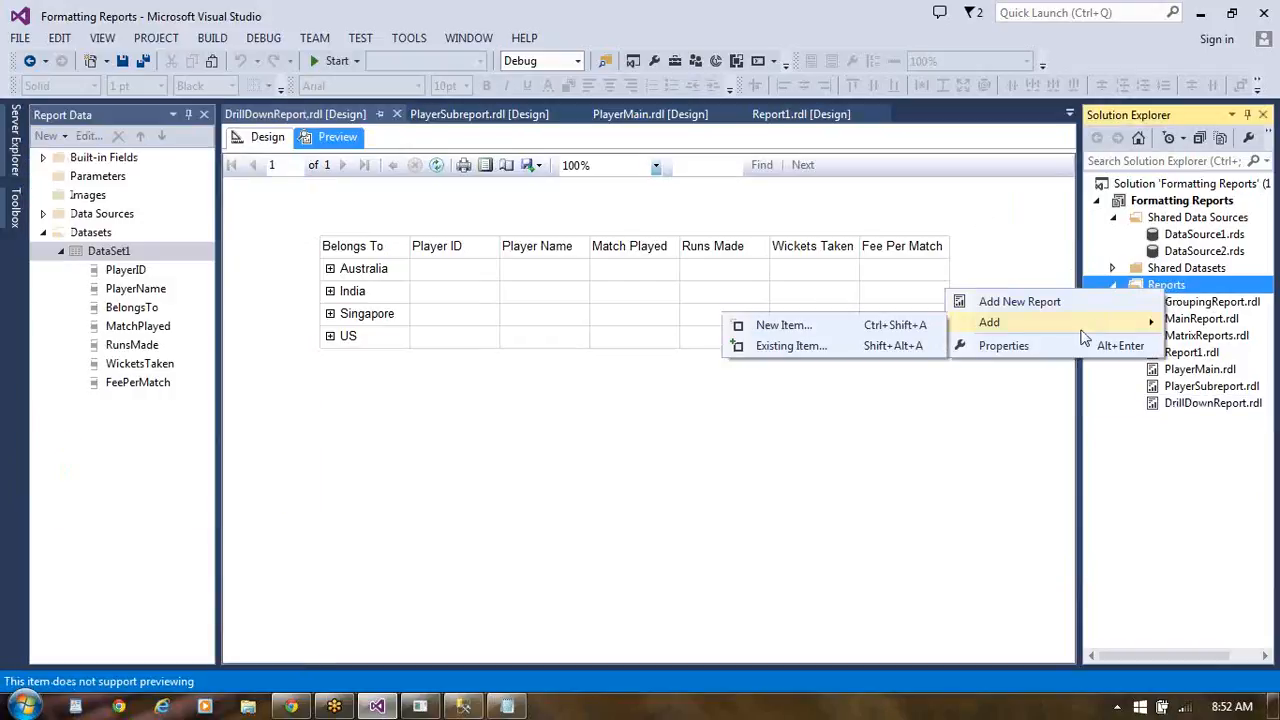
left_click(886, 325)
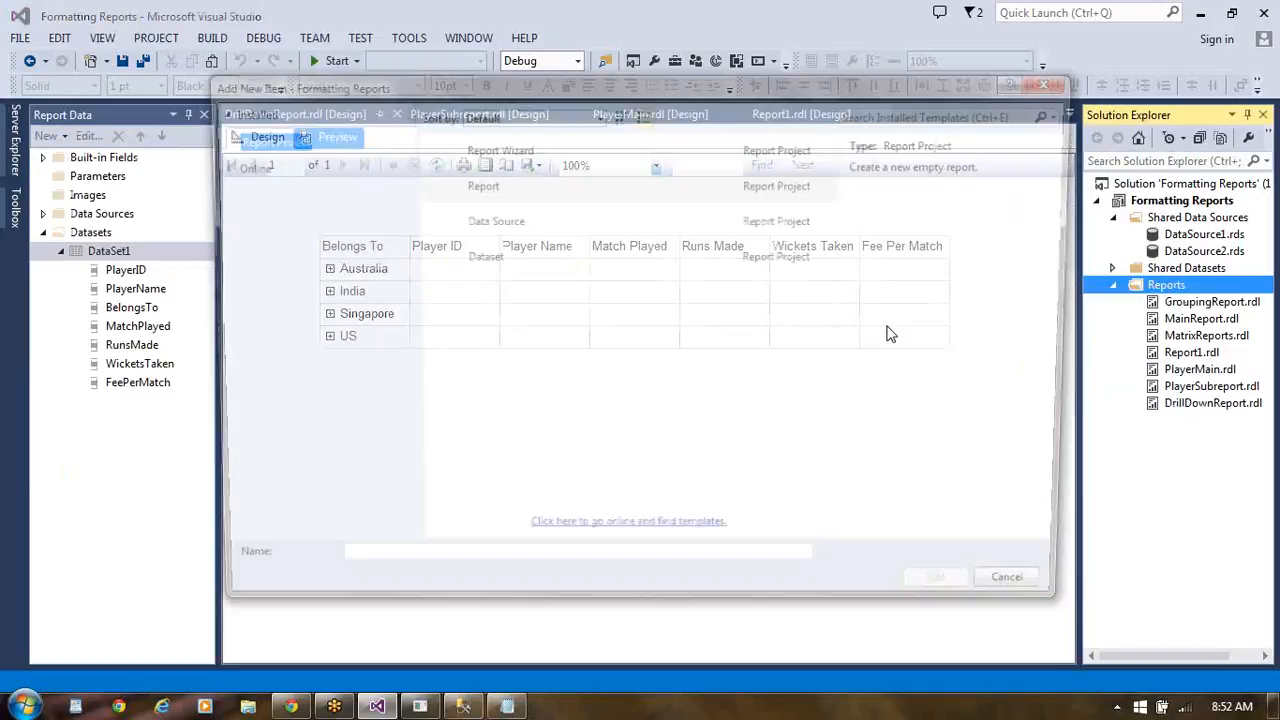
left_click(482, 190)
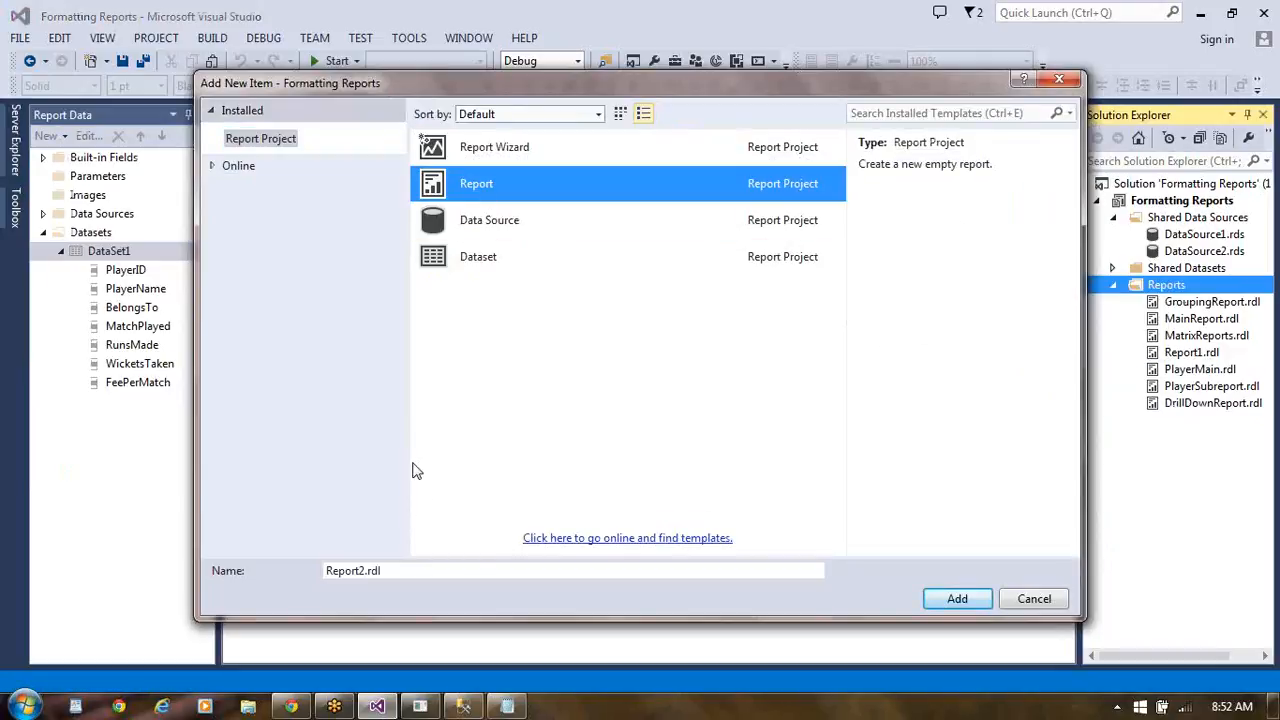
left_click(390, 572)
key("BackSpace")
key("BackSpace")
key("BackSpace")
key("BackSpace")
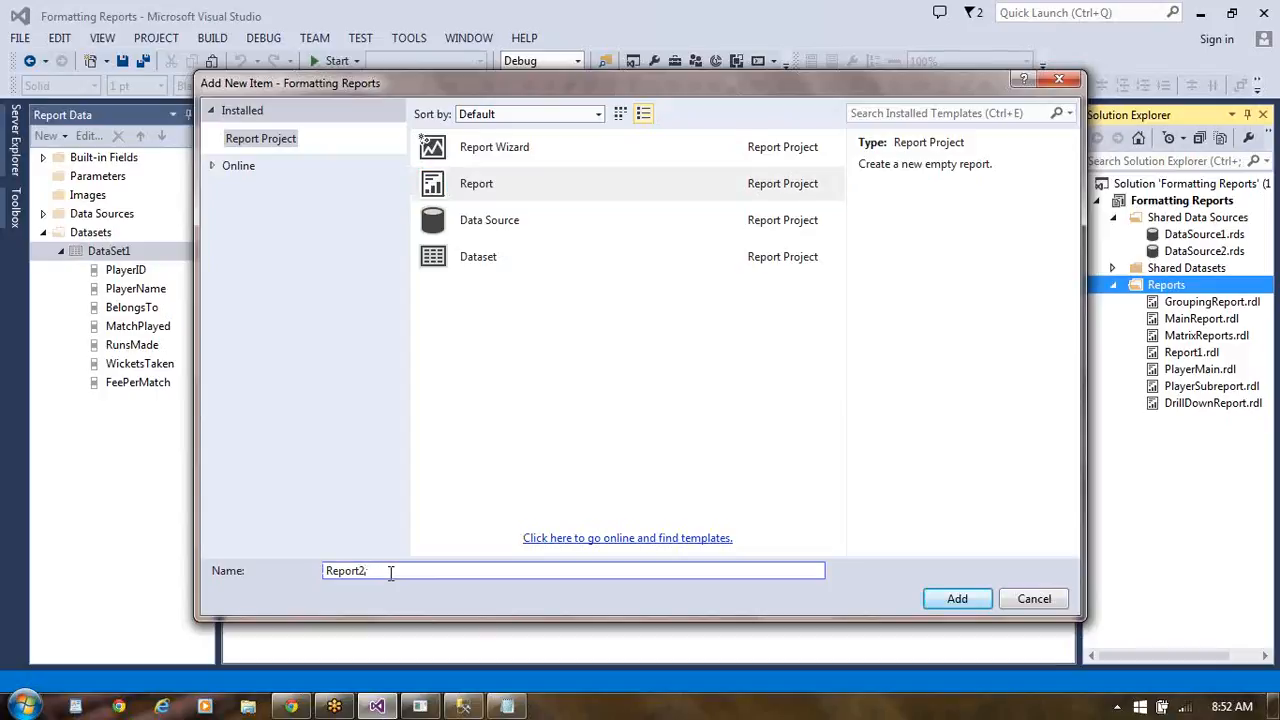
key("BackSpace")
key("BackSpace")
key("BackSpace")
key("BackSpace")
key("BackSpace")
key("BackSpace")
key("BackSpace")
type("DataVisualisation")
left_click(948, 599)
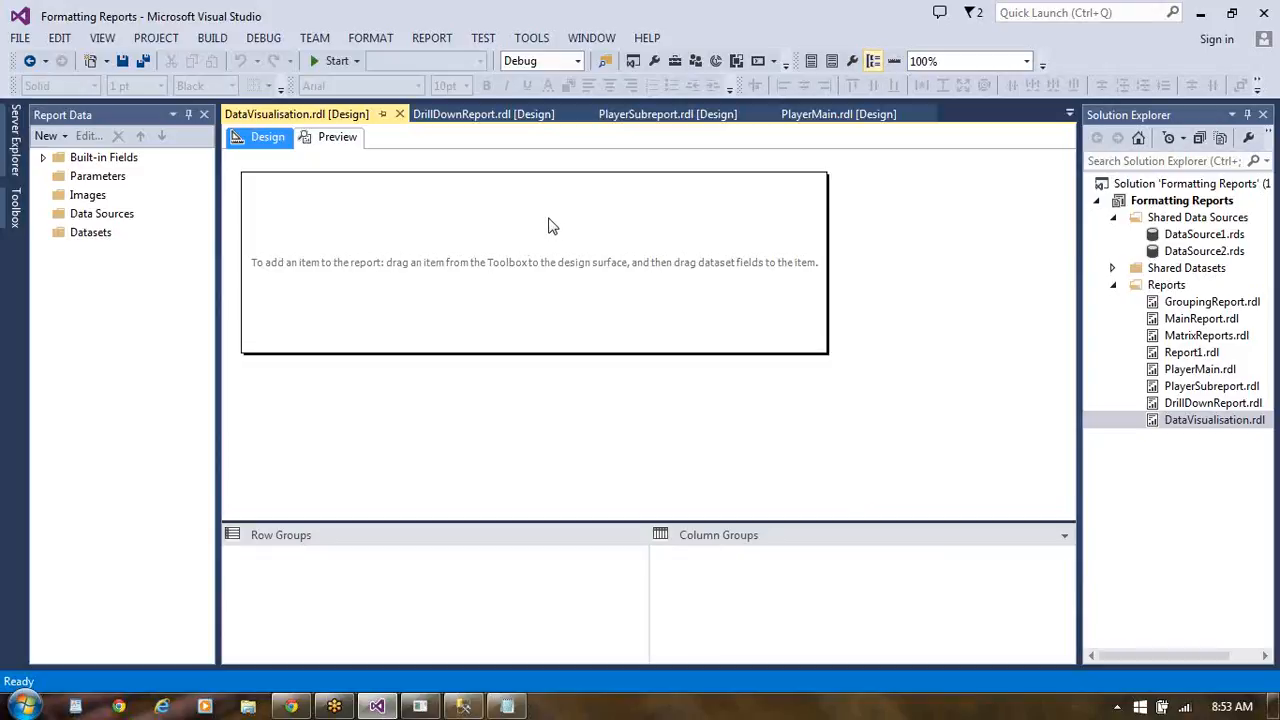
right_click(113, 234)
left_click(142, 244)
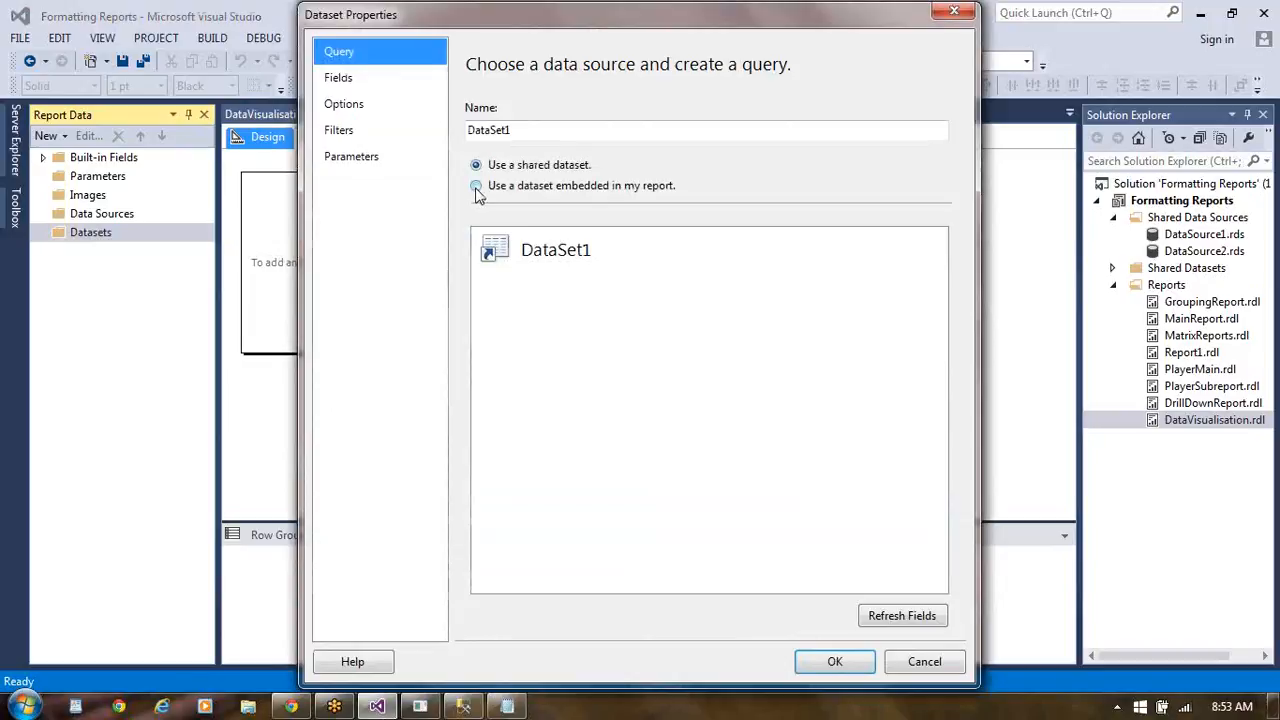
left_click(477, 187)
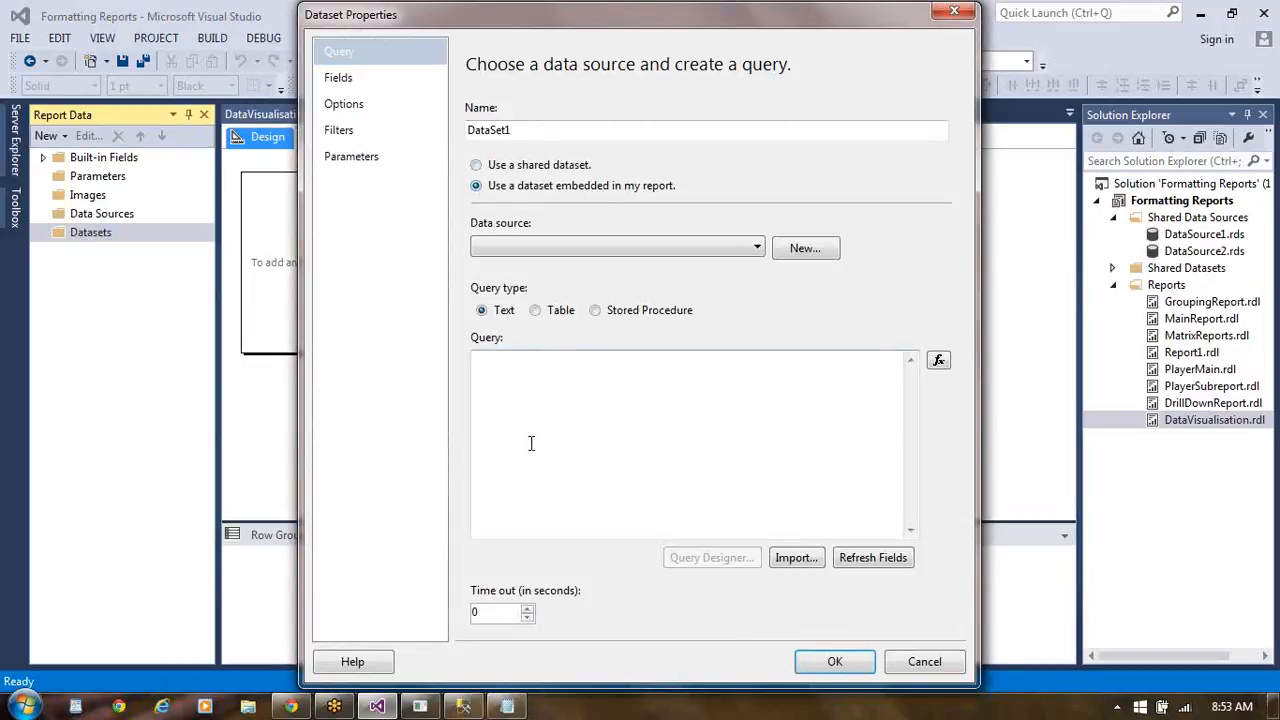
left_click(758, 250)
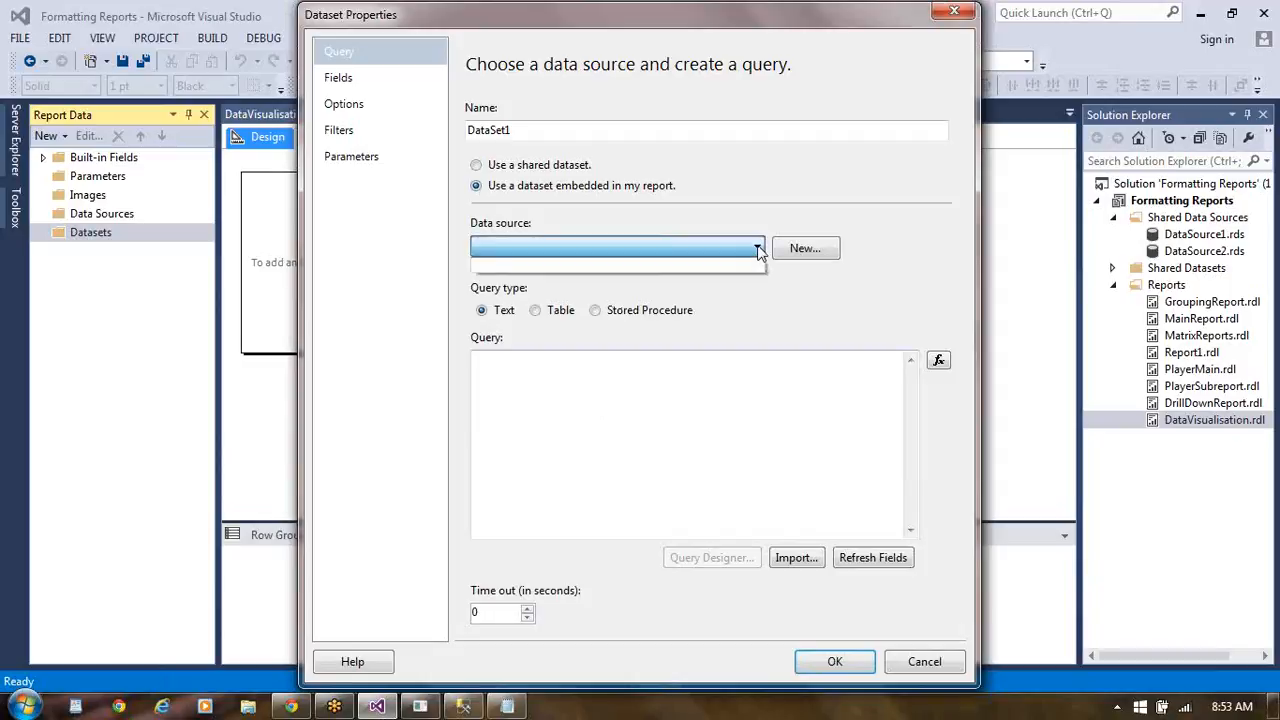
left_click(806, 334)
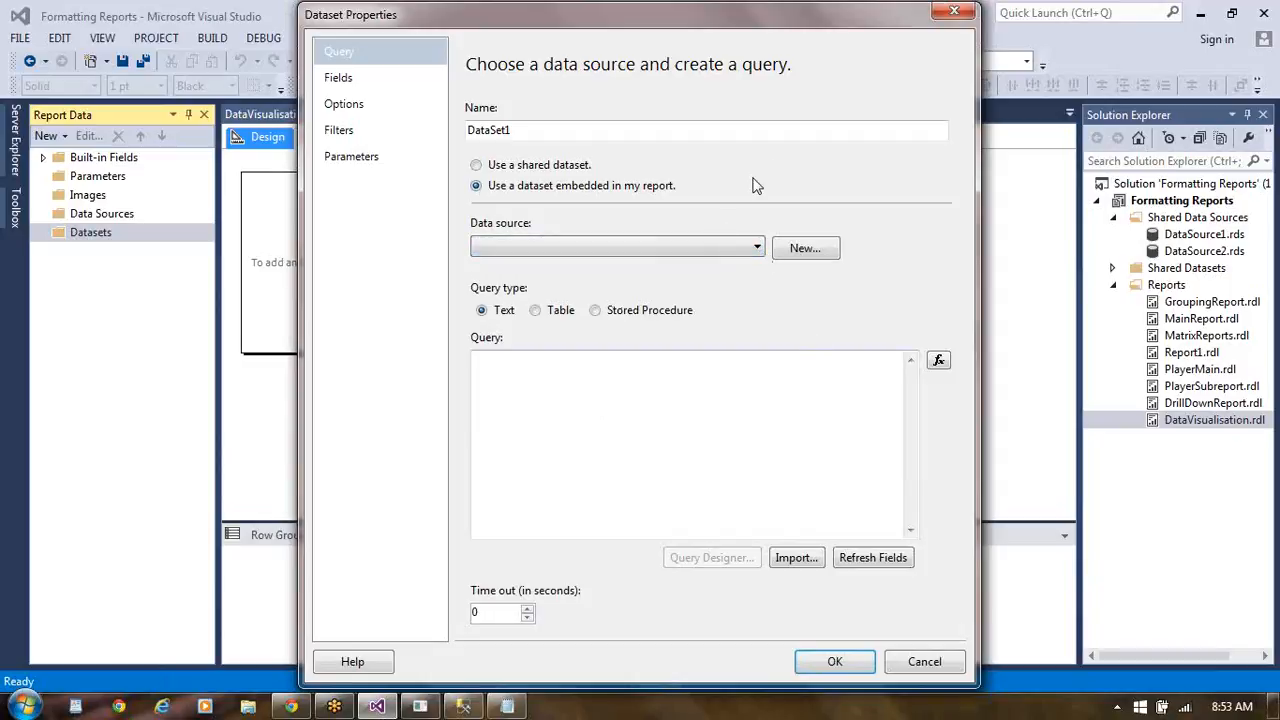
left_click(476, 166)
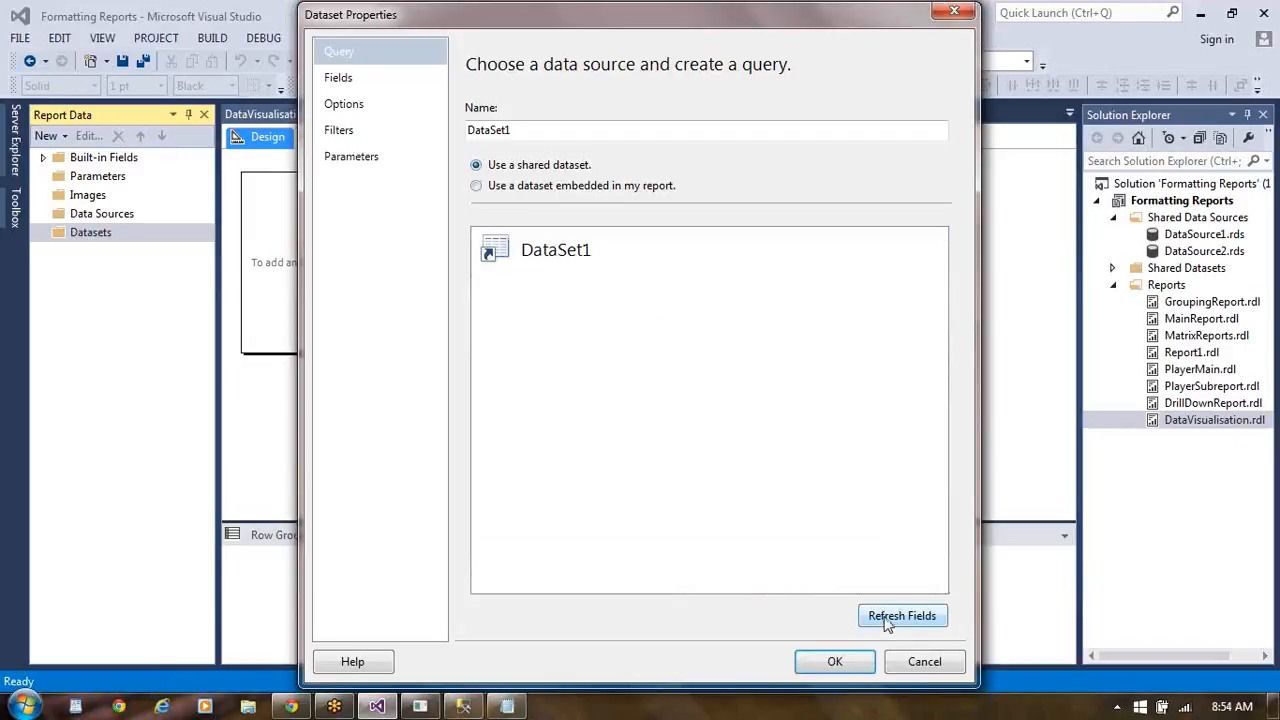
left_click(831, 662)
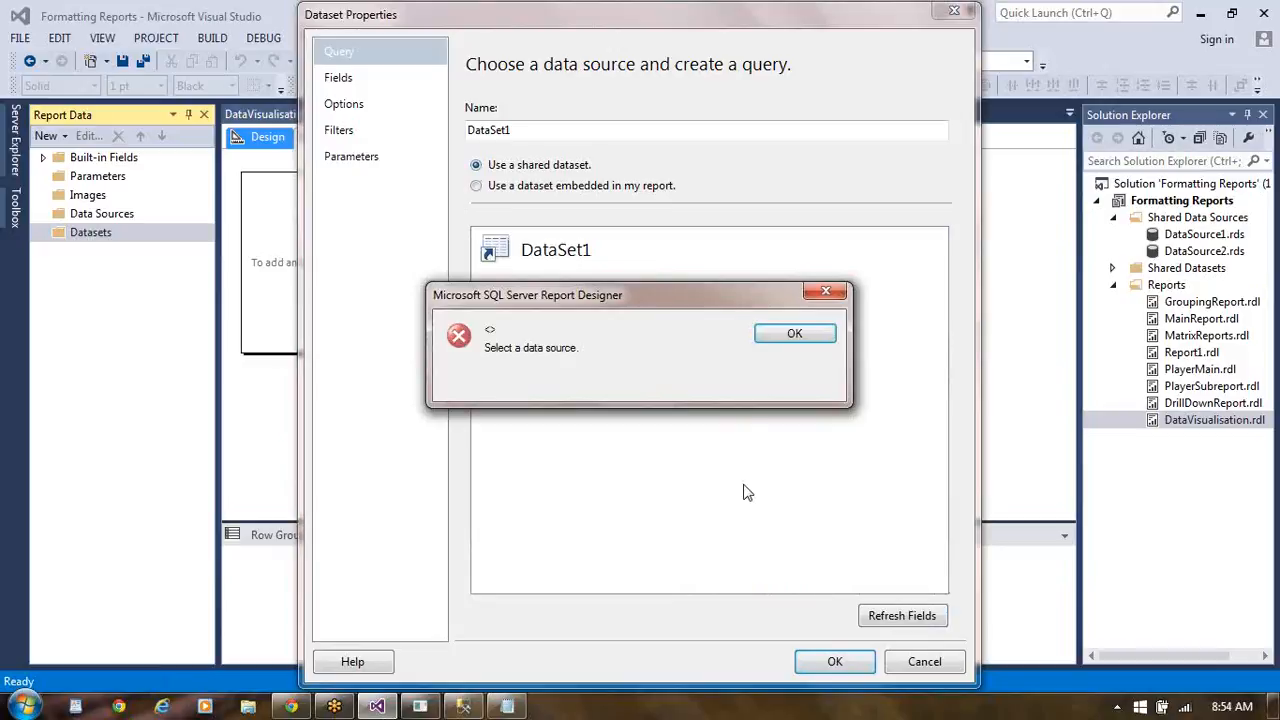
left_click(795, 333)
left_click(530, 262)
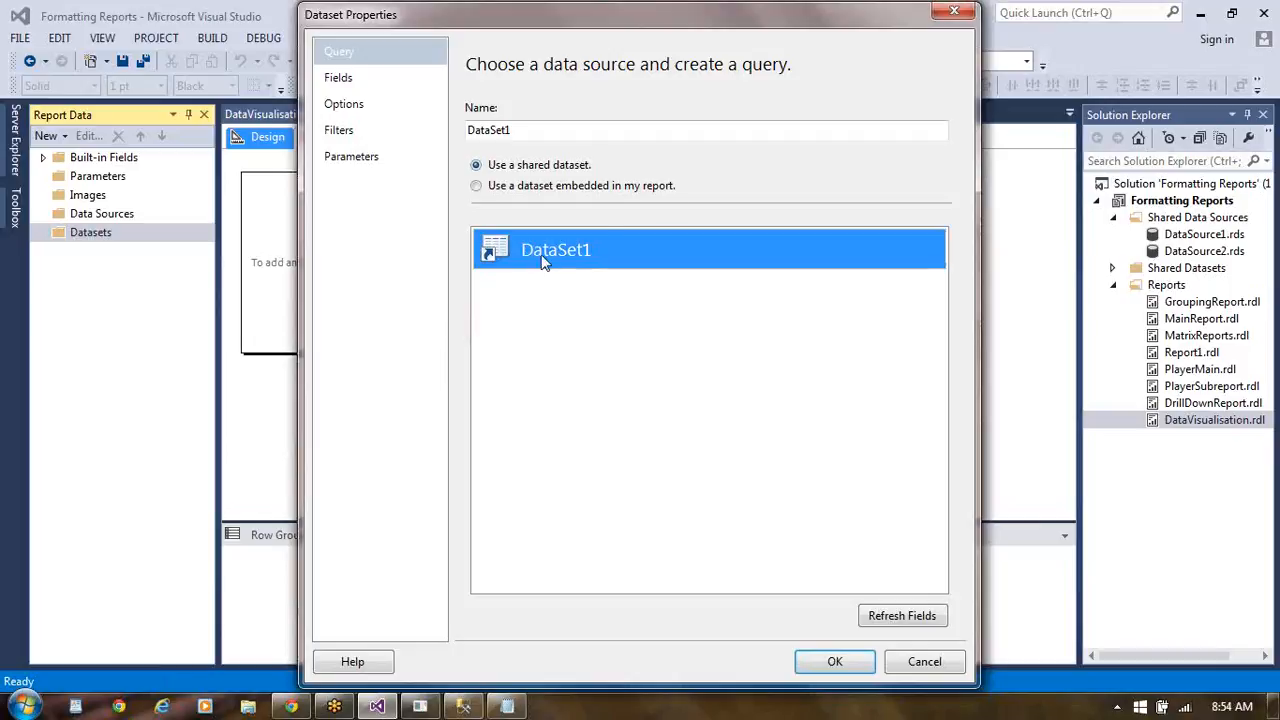
left_click(349, 84)
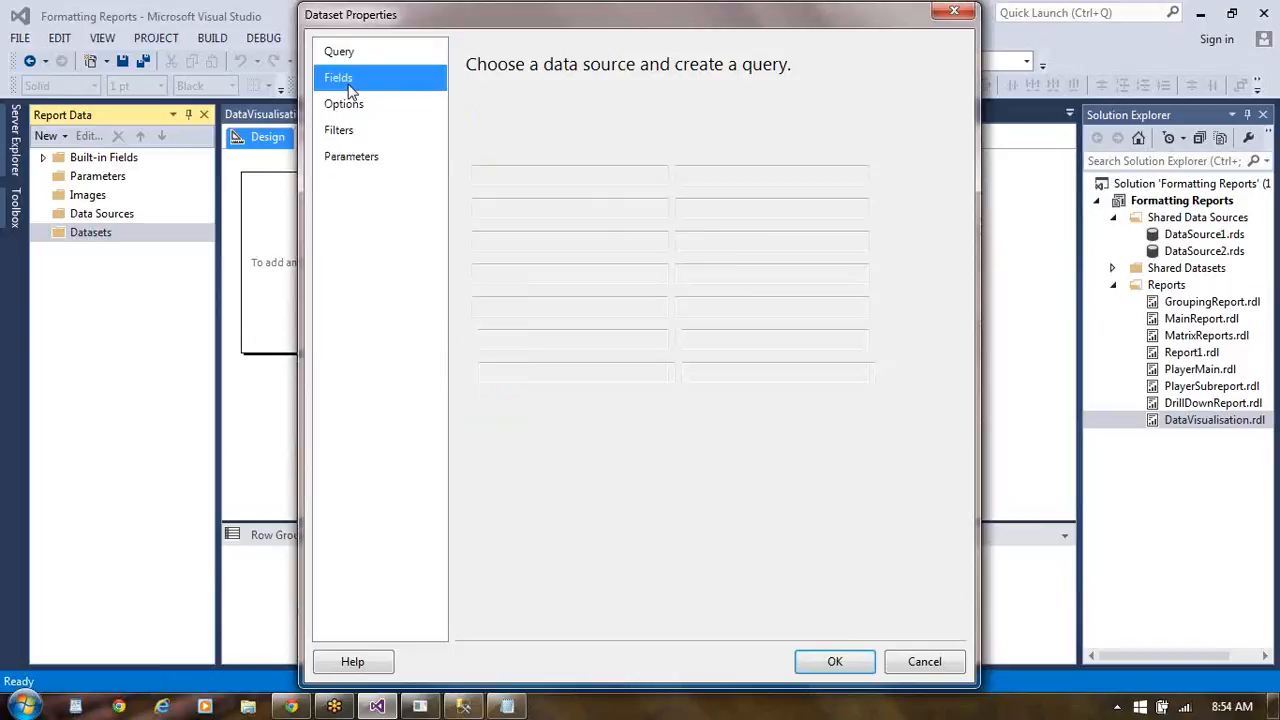
left_click(350, 156)
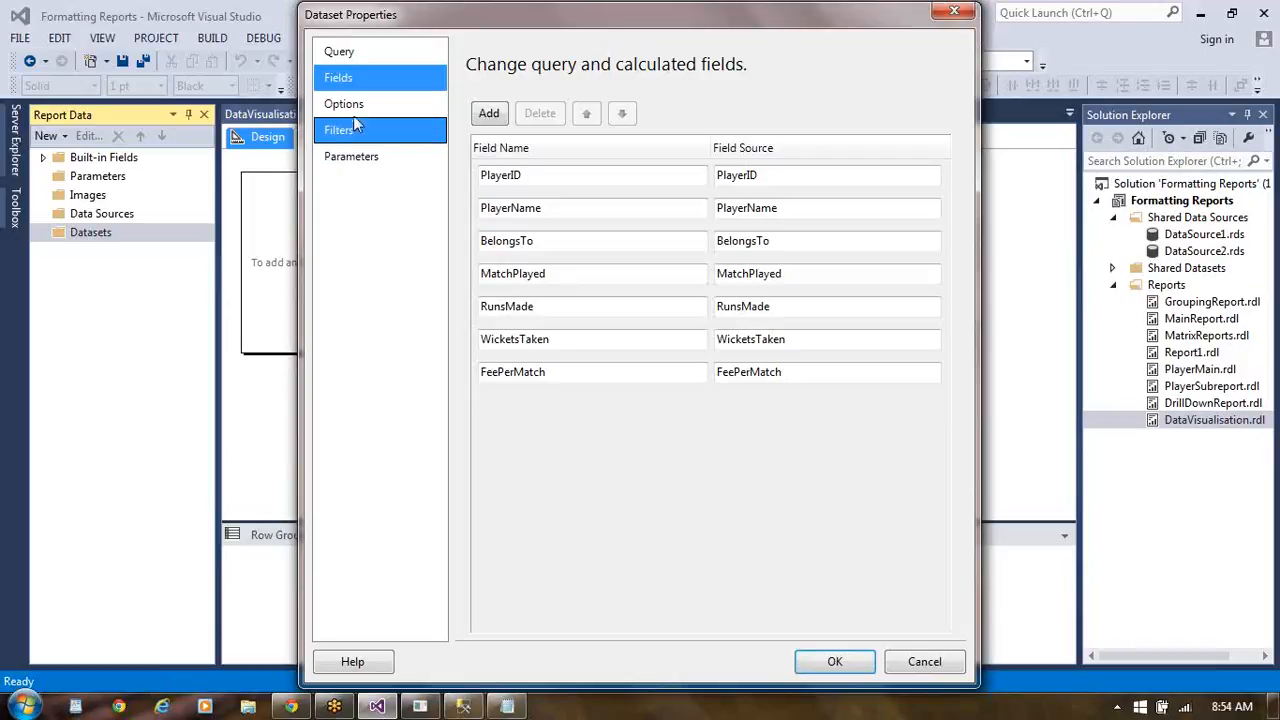
left_click(358, 112)
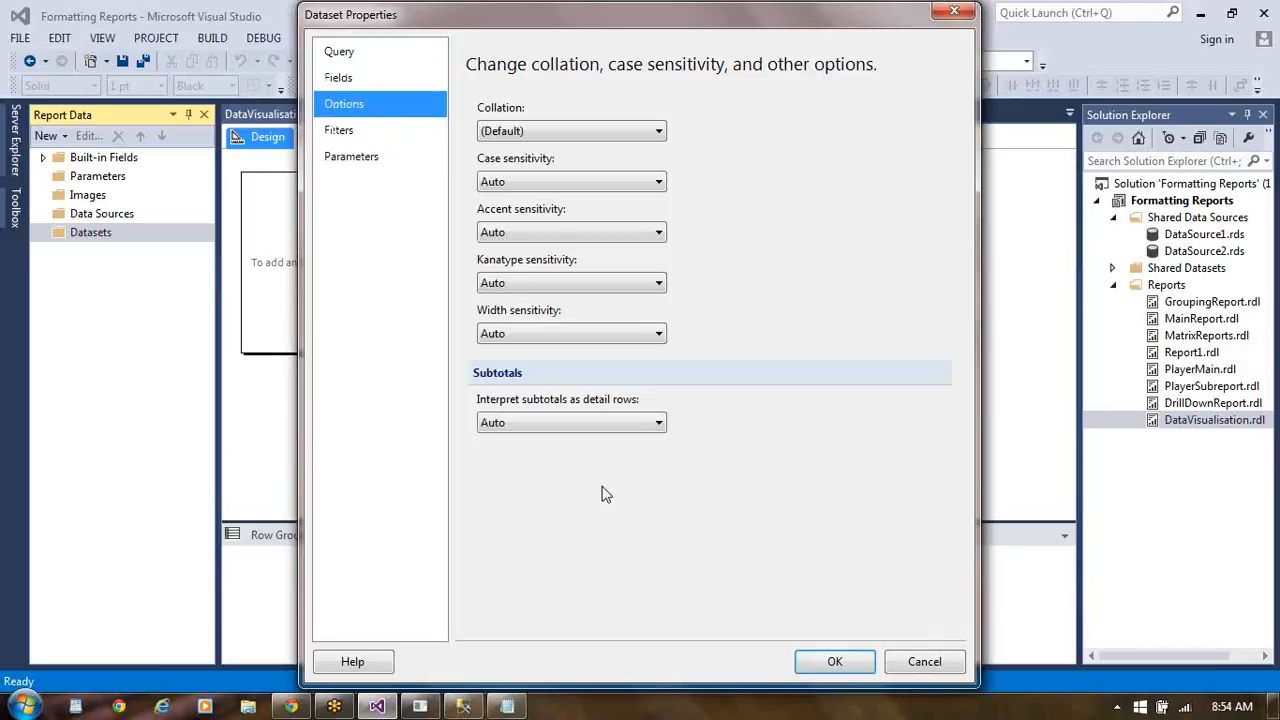
left_click(918, 667)
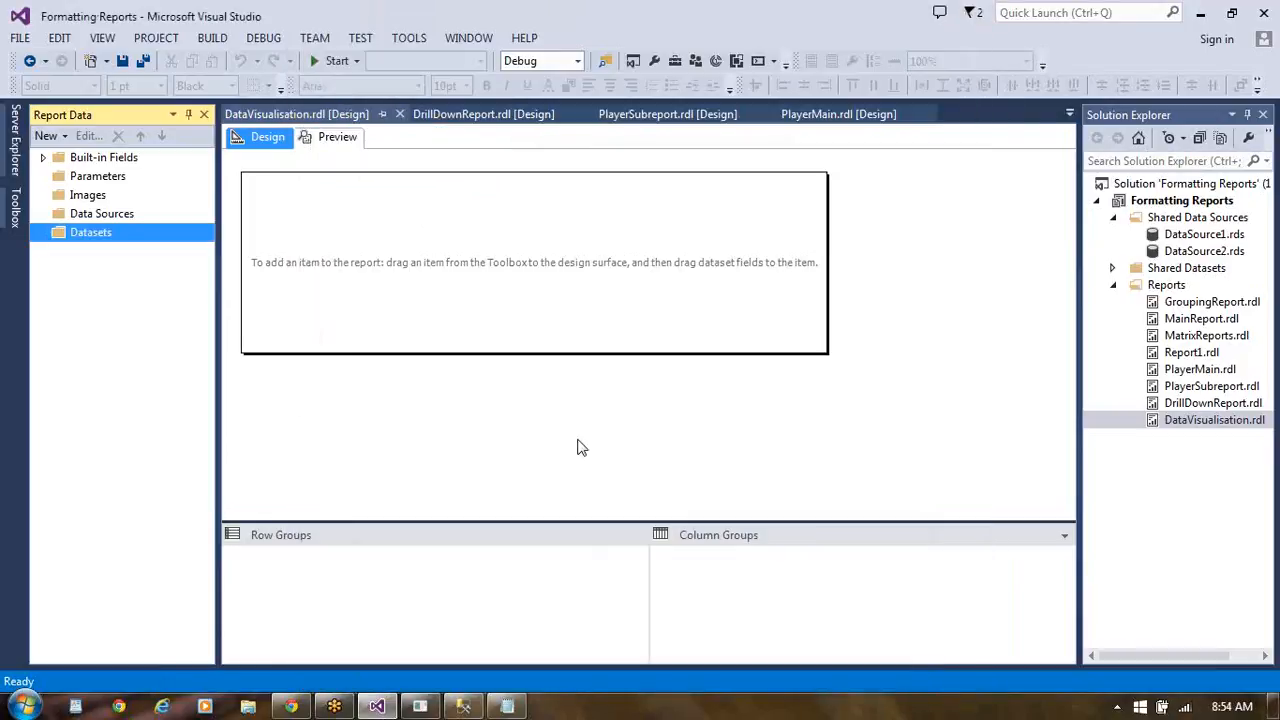
- Add a data source to the DataVisualisation report that references the shared data source DataSource1
left_click(106, 220)
right_click(106, 220)
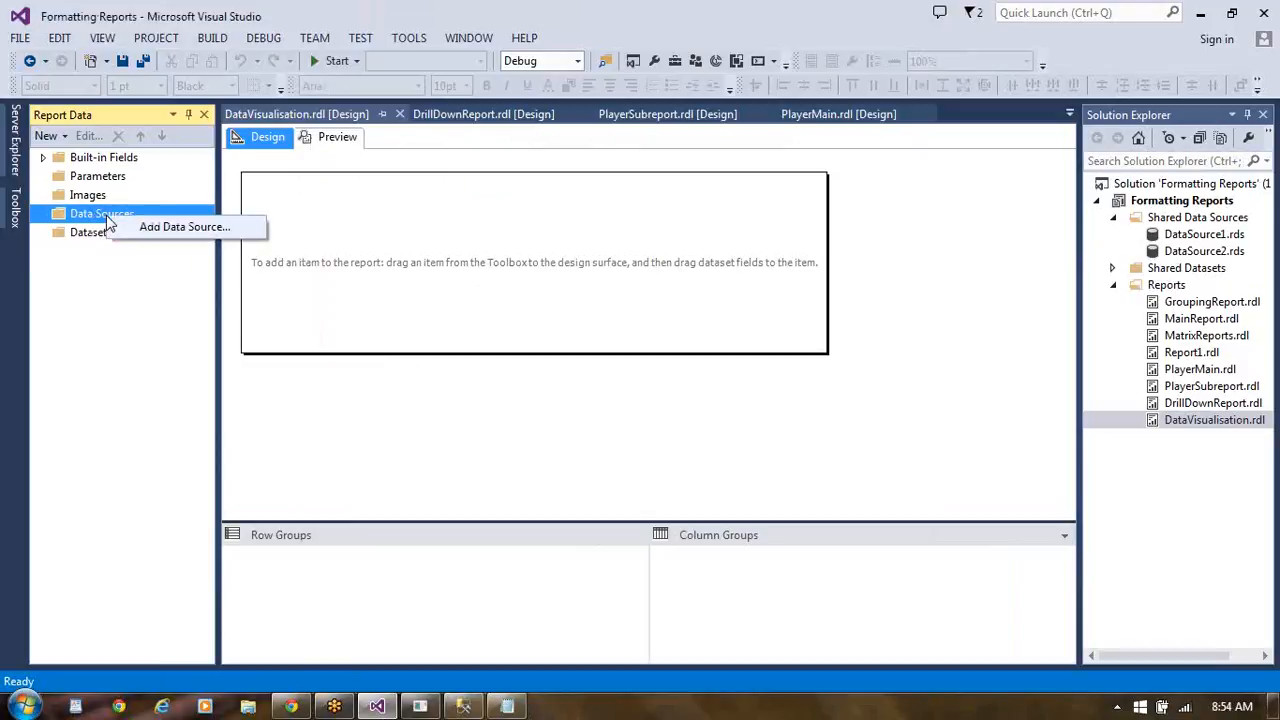
left_click(176, 229)
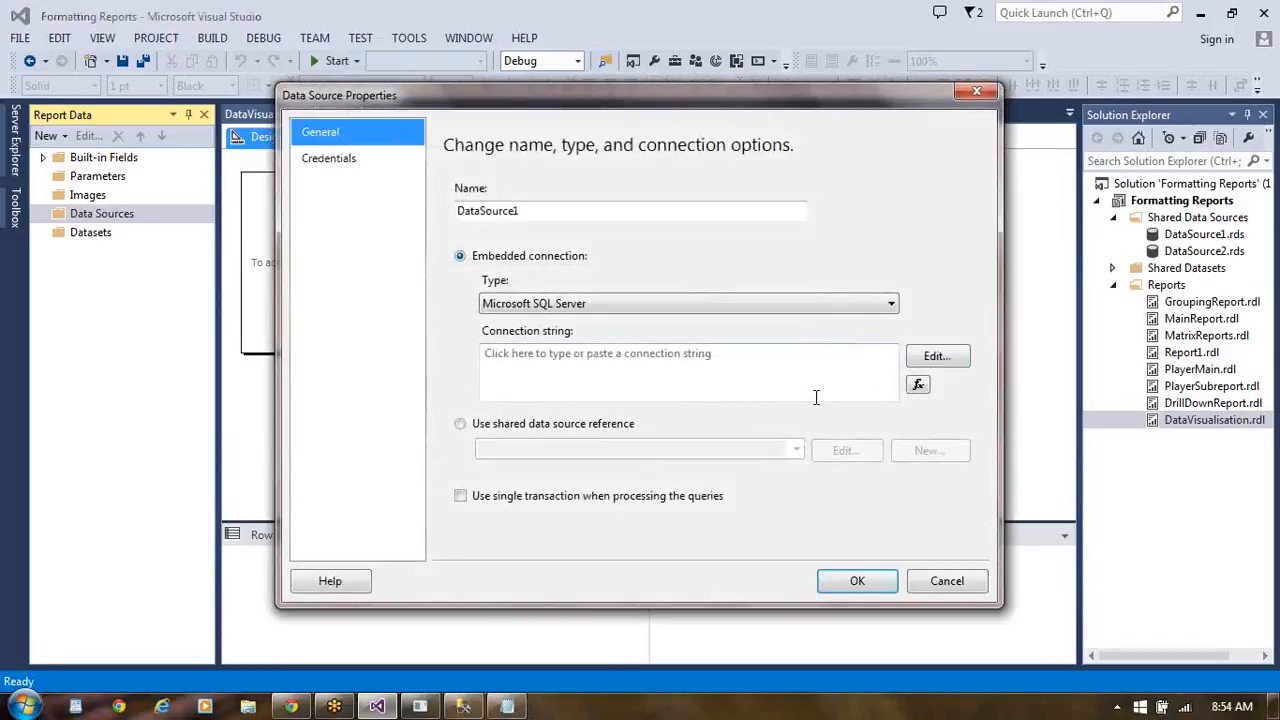
left_click(460, 424)
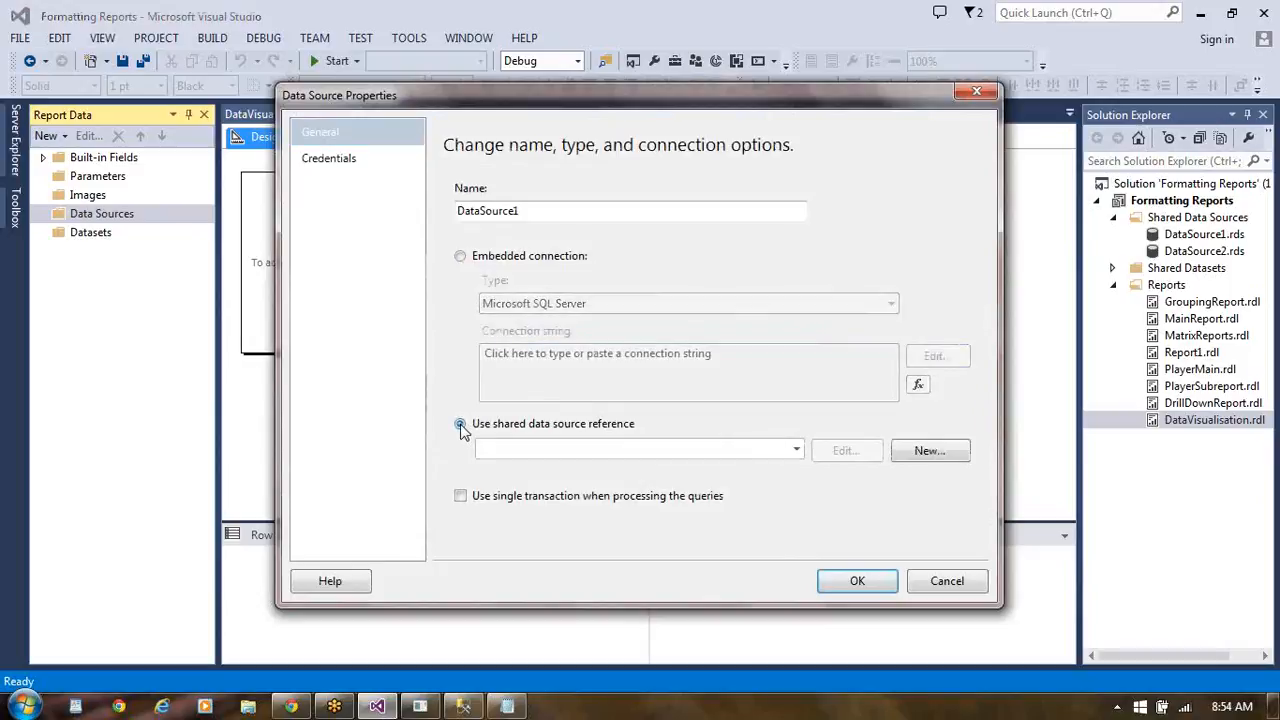
left_click(795, 451)
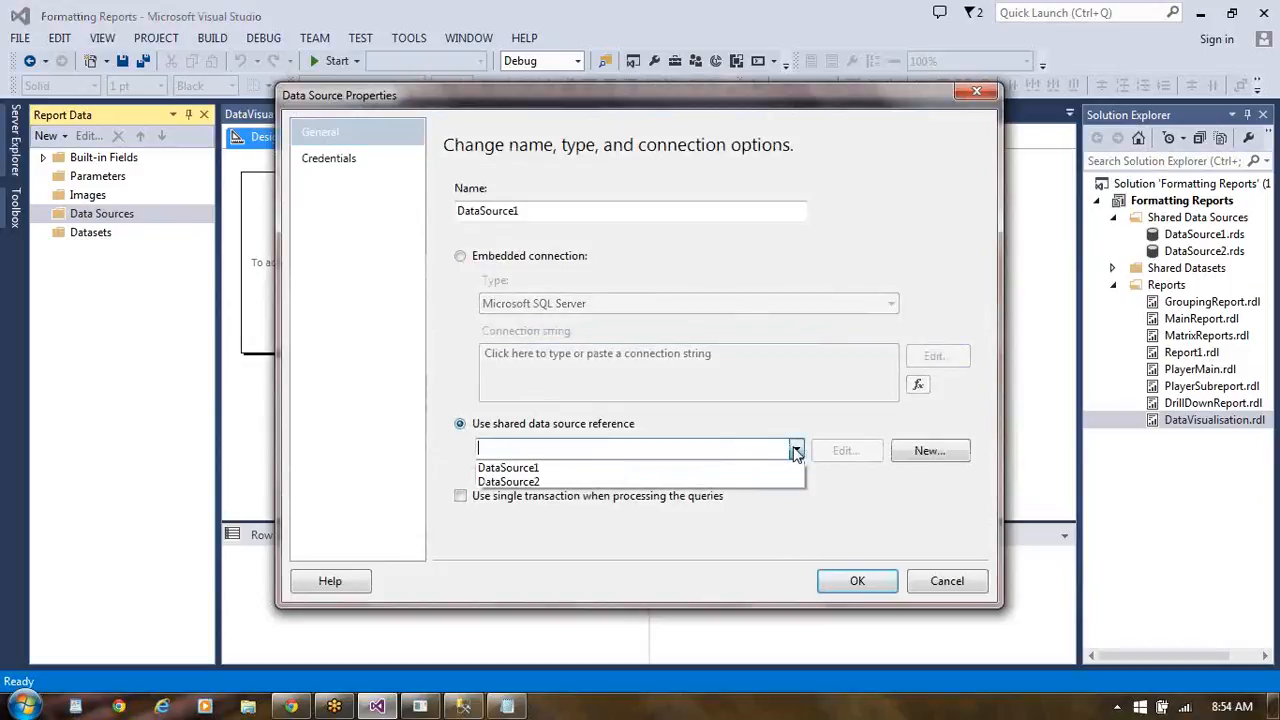
left_click(723, 468)
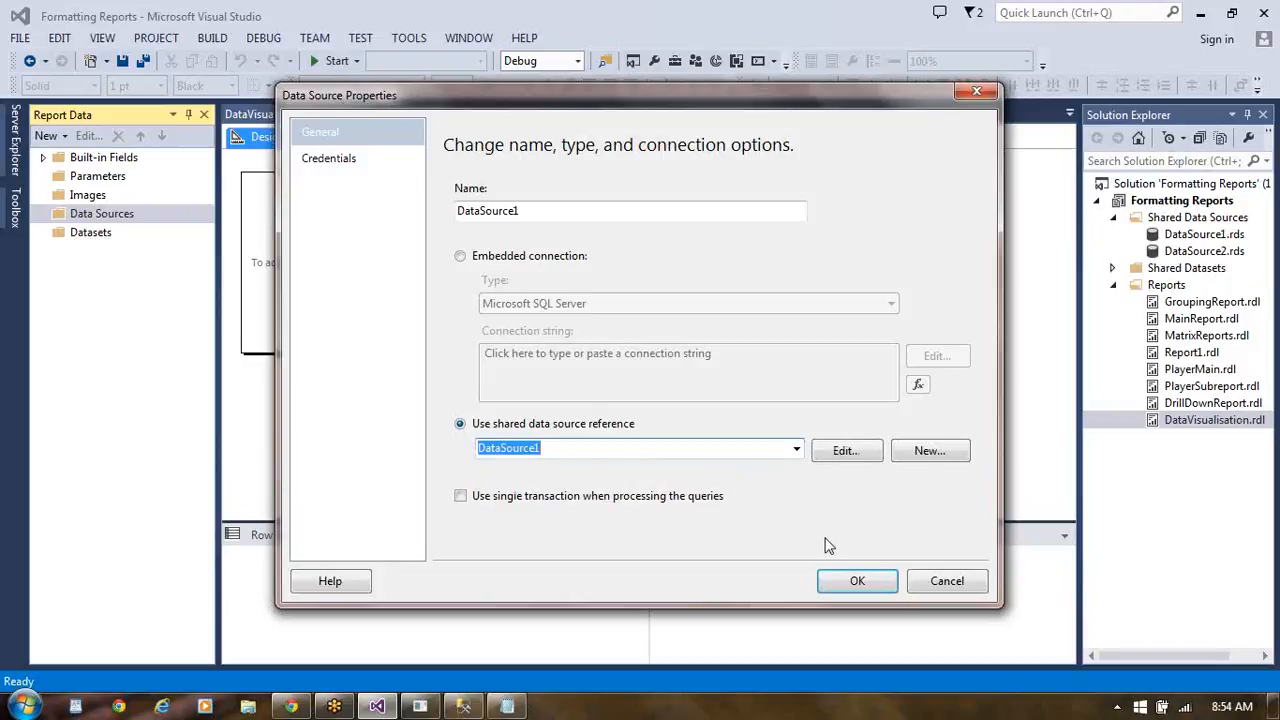
left_click(859, 580)
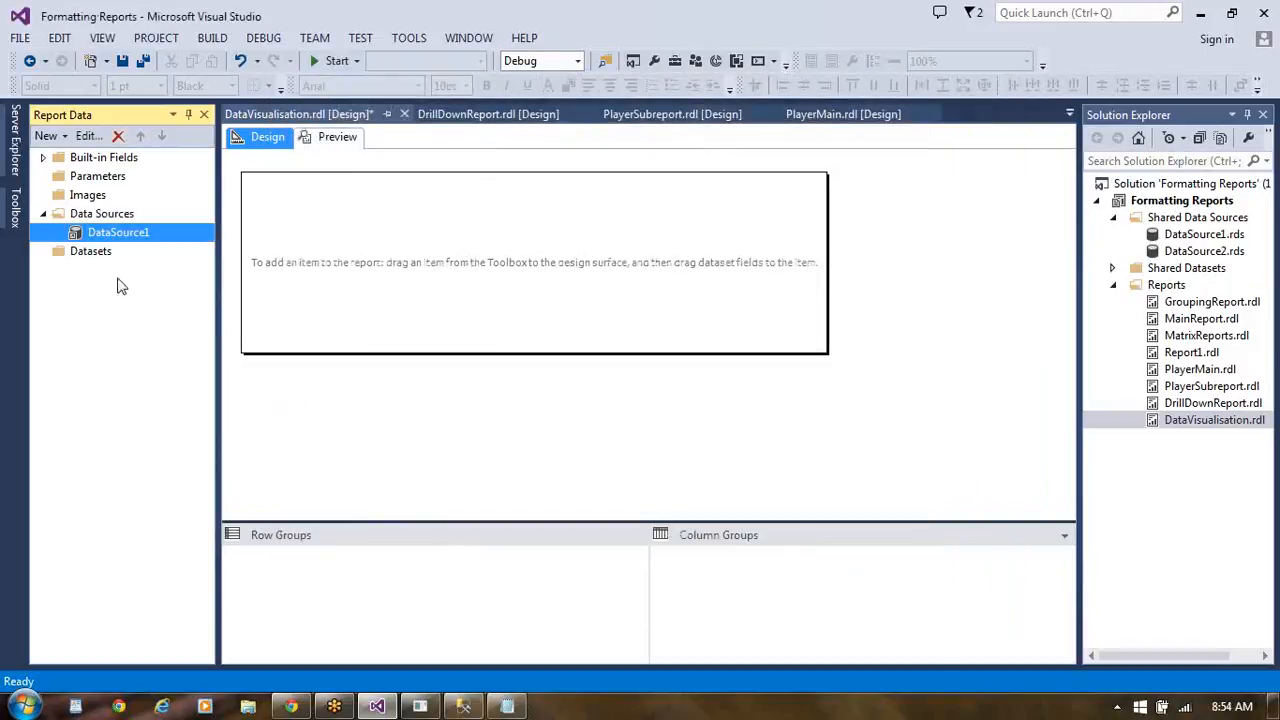
- Start adding a new dataset to the DataVisualisation report
left_click(106, 253)
right_click(106, 253)
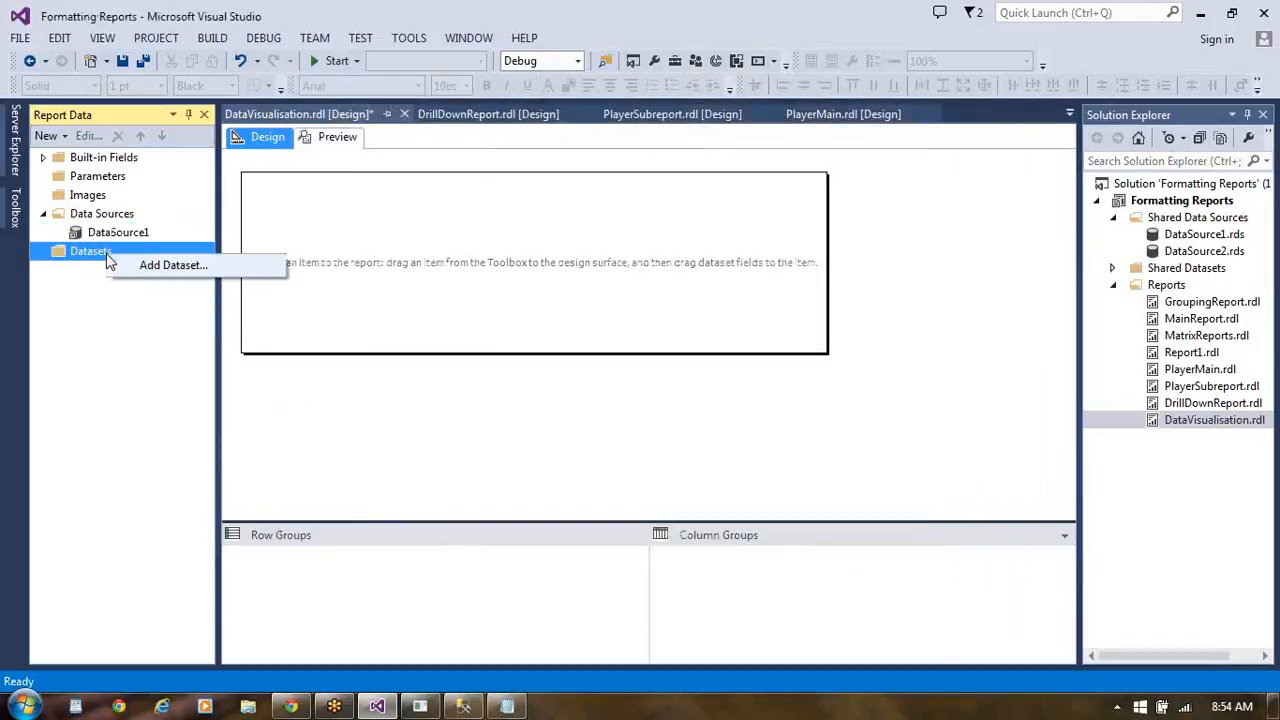
left_click(165, 265)
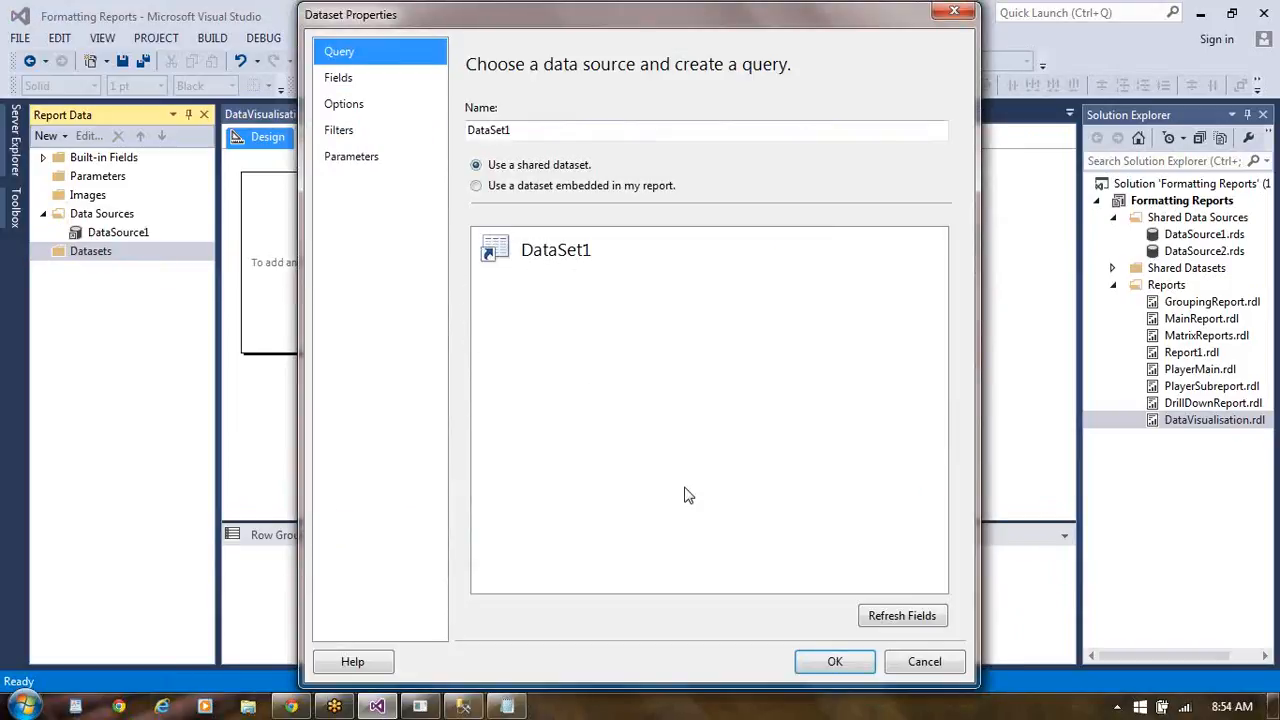
- Try the shared dataset DataSet1, refreshing the fields and checking the dataset's field list and options
left_click(895, 617)
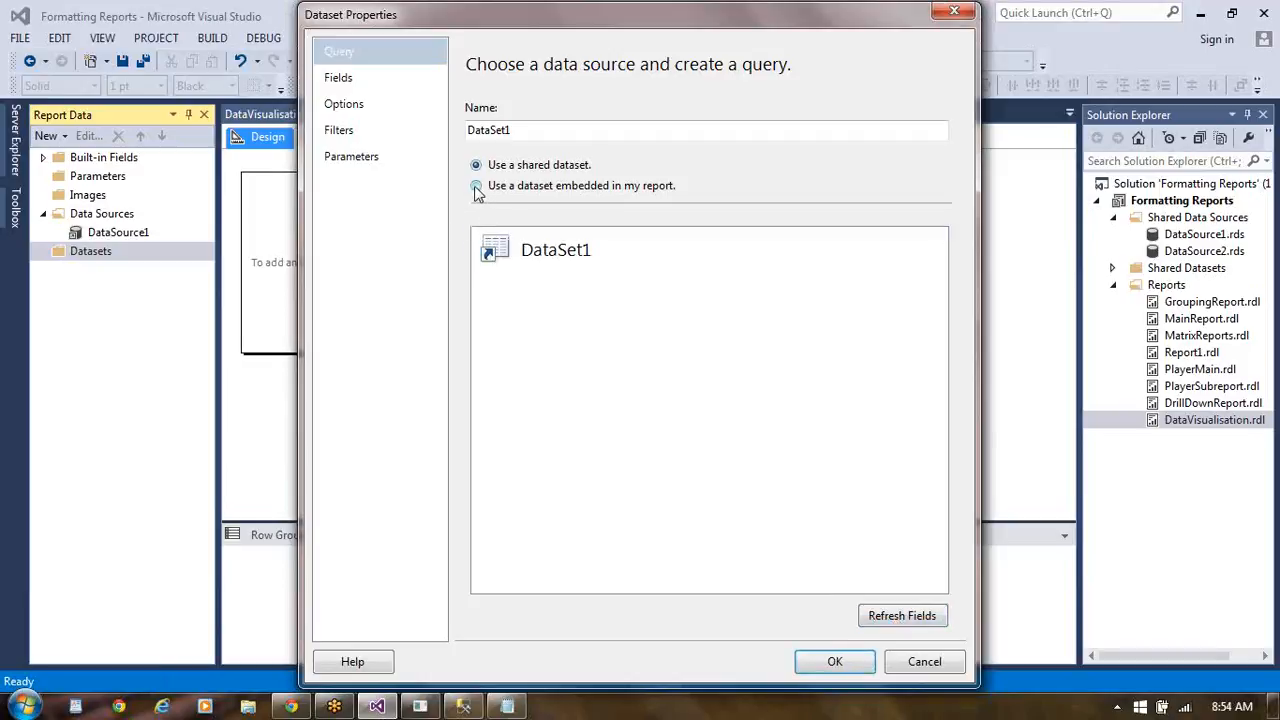
left_click(360, 80)
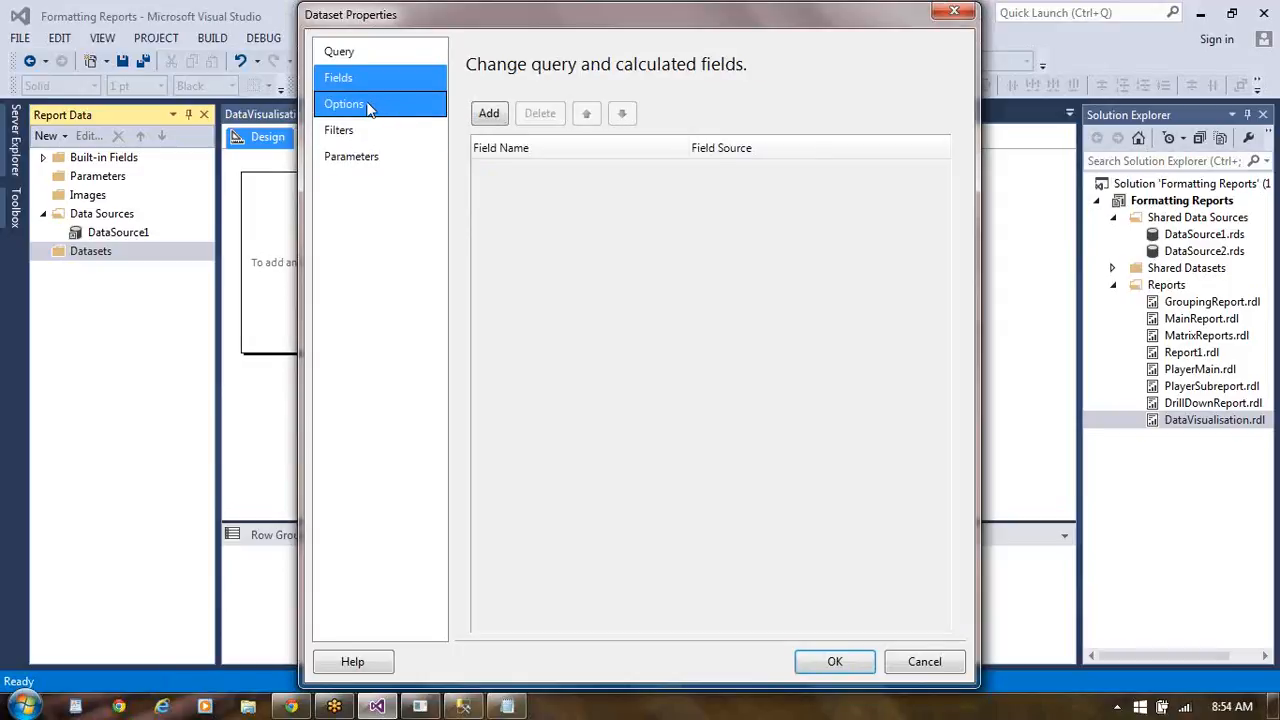
left_click(368, 107)
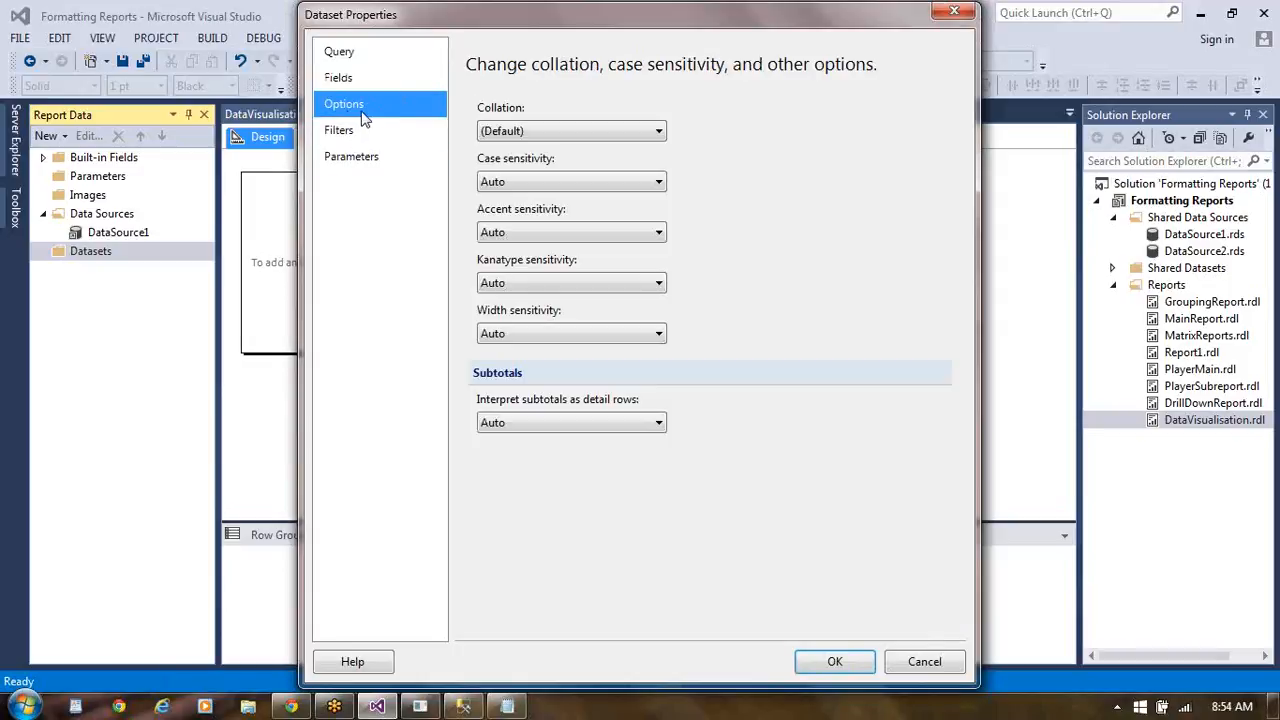
left_click(340, 80)
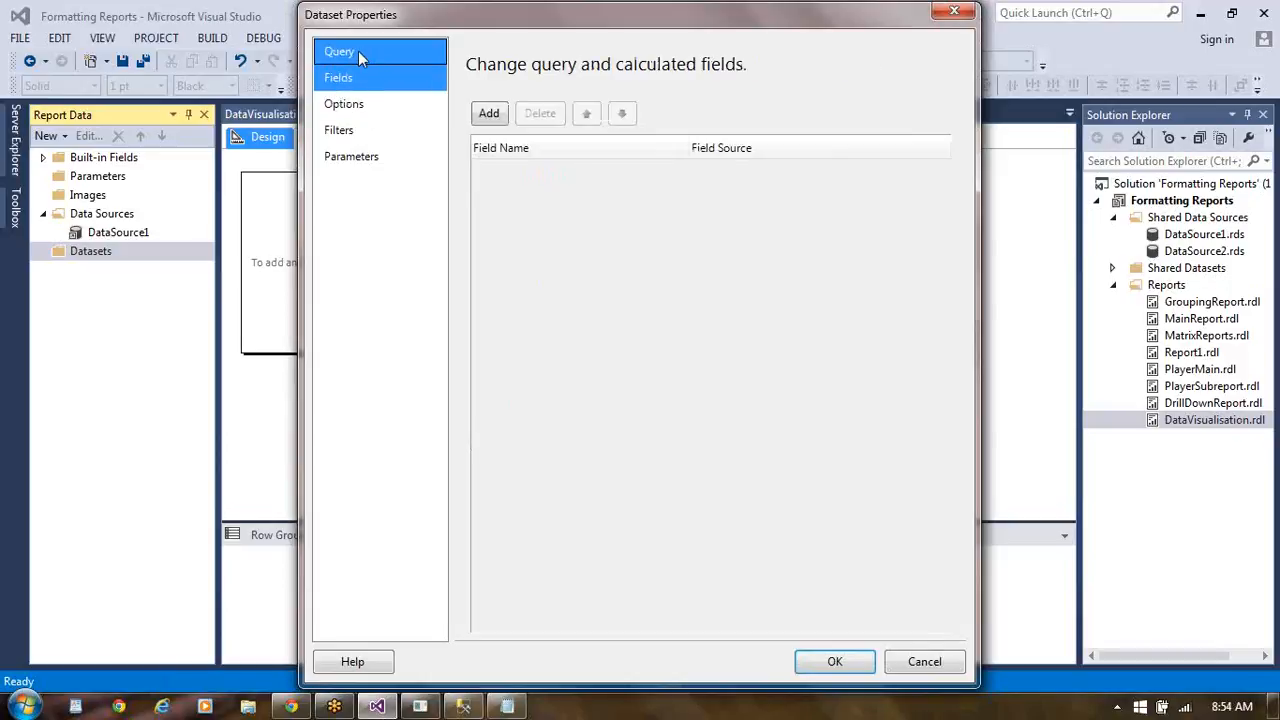
left_click(358, 51)
left_click(494, 254)
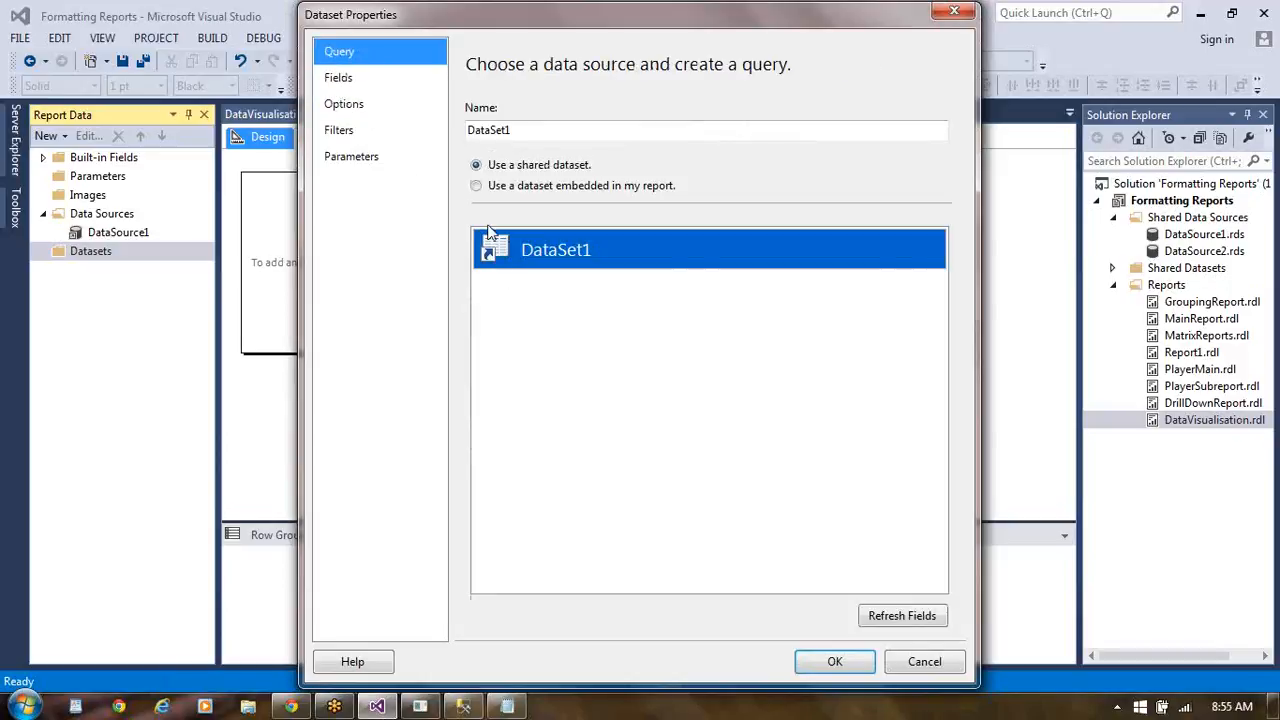
- Switch the dataset to one embedded in the report, choose DataSource1 as its data source, and open the Query Designer
left_click(476, 186)
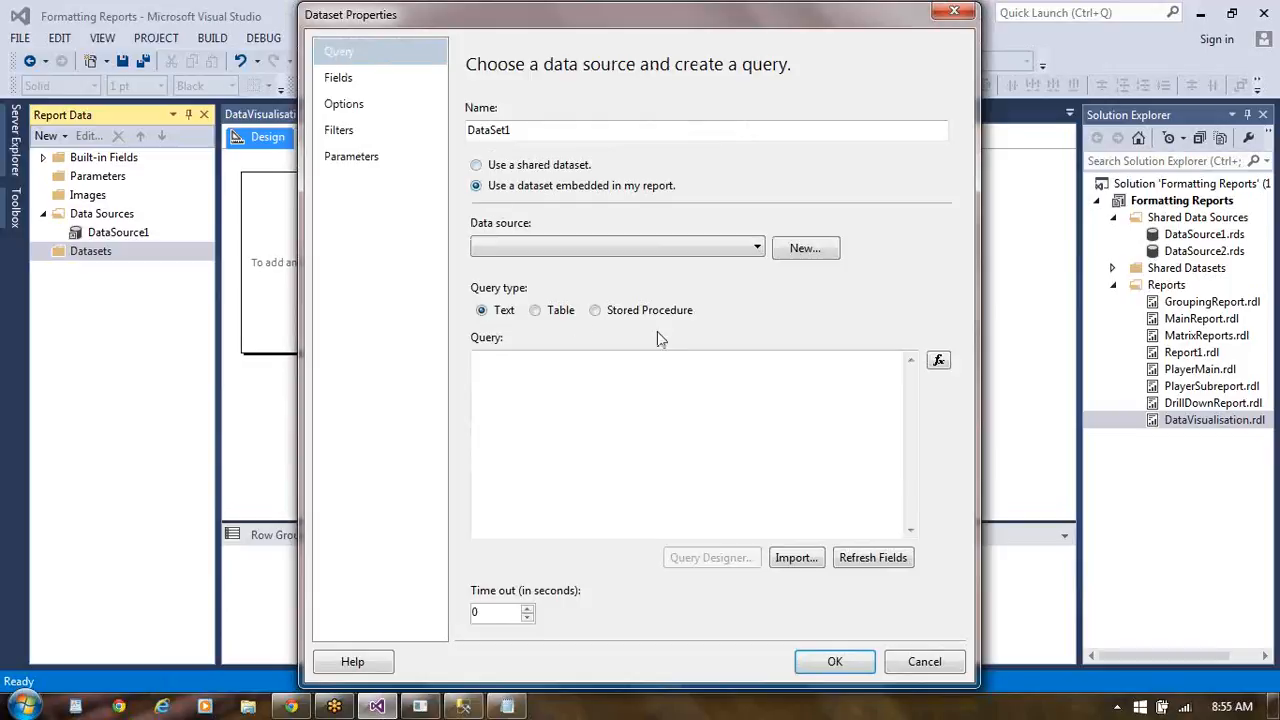
left_click(757, 251)
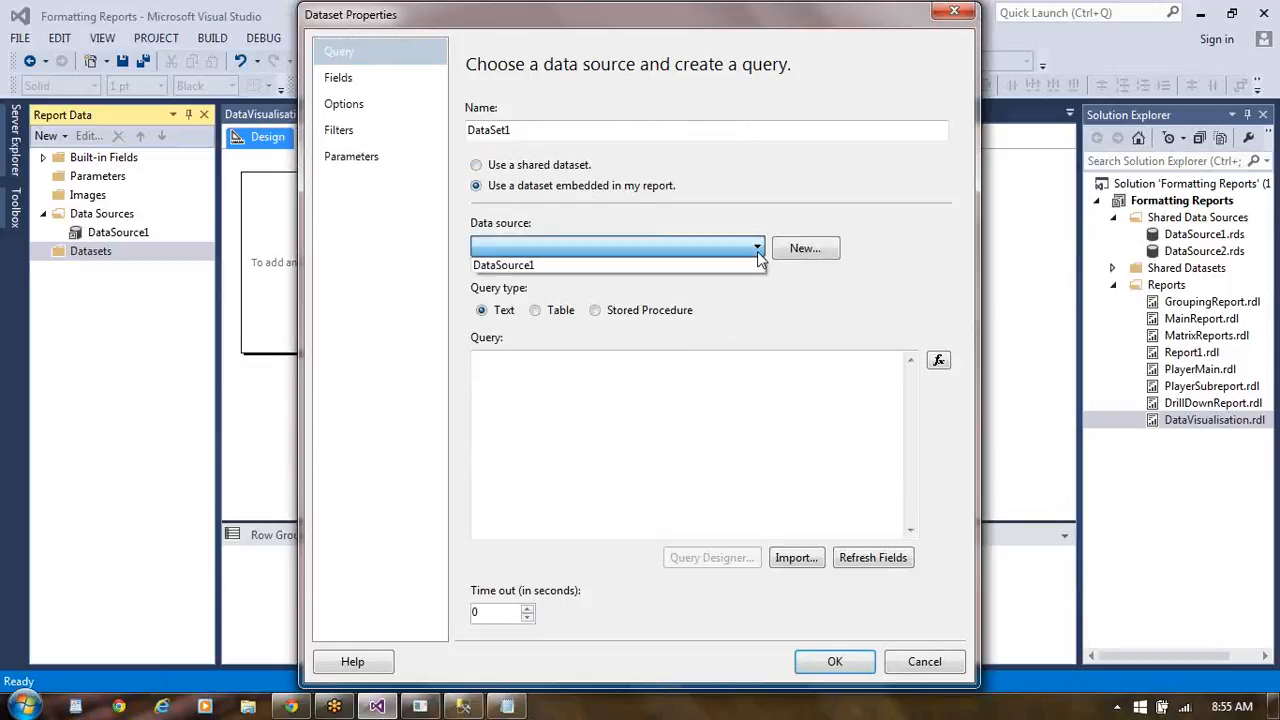
left_click(702, 266)
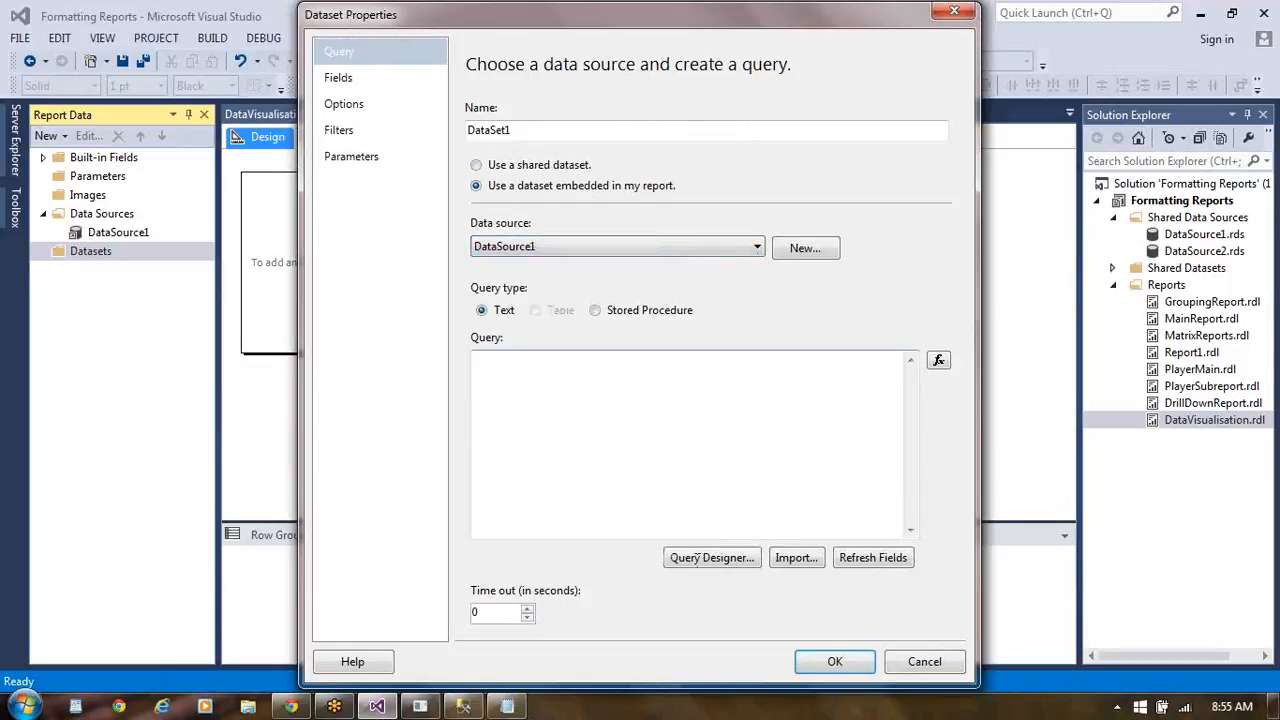
left_click(712, 558)
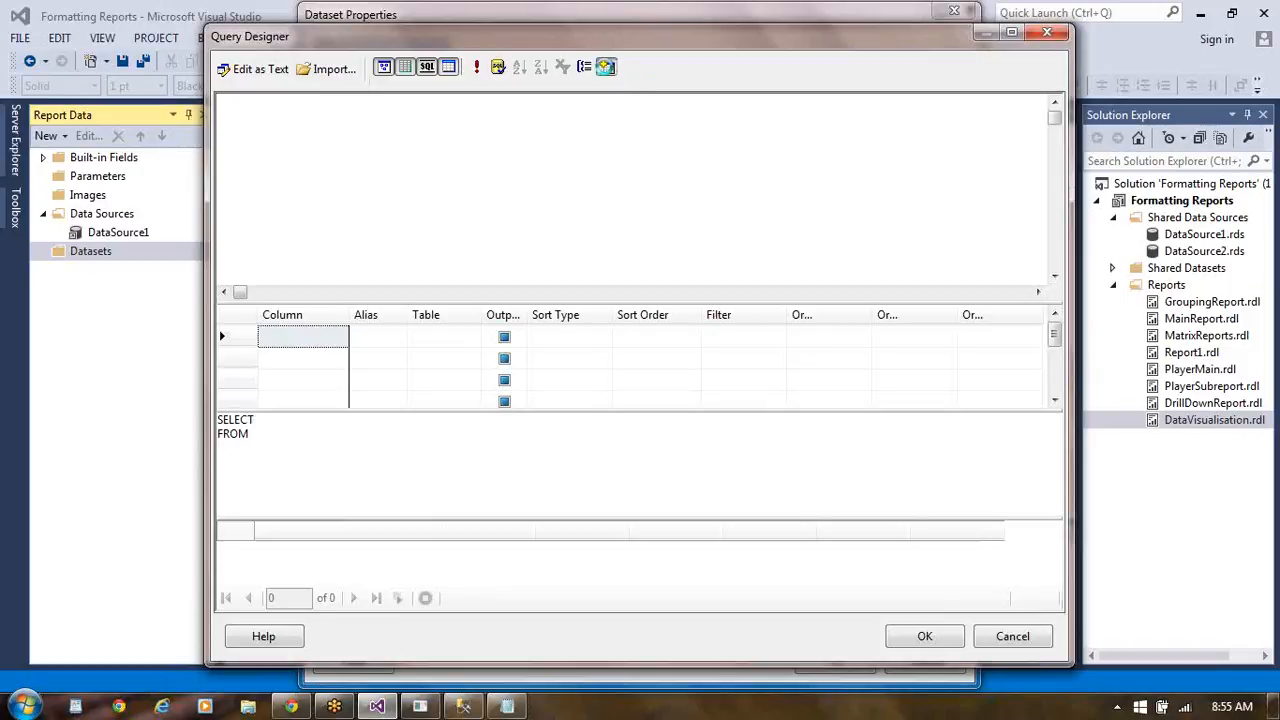
- Add the SalesTerritory (Sales) table to the query
left_click(606, 66)
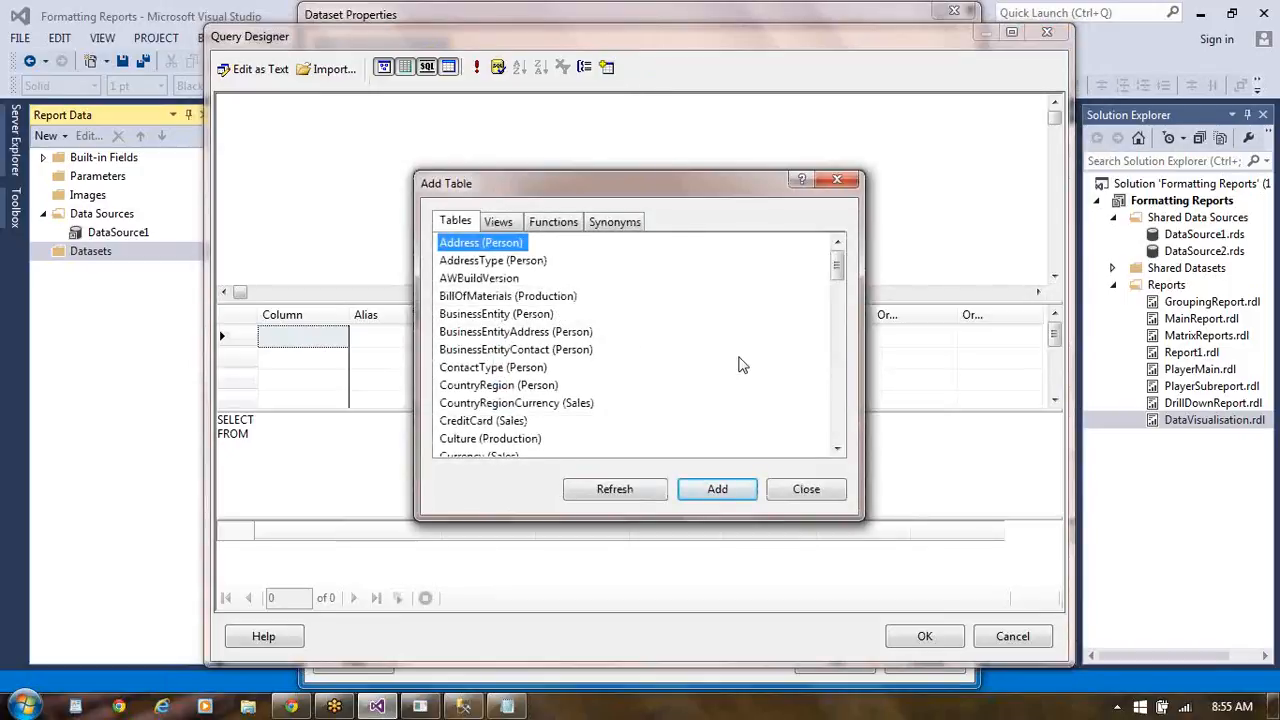
scroll(838, 420, "down", 15)
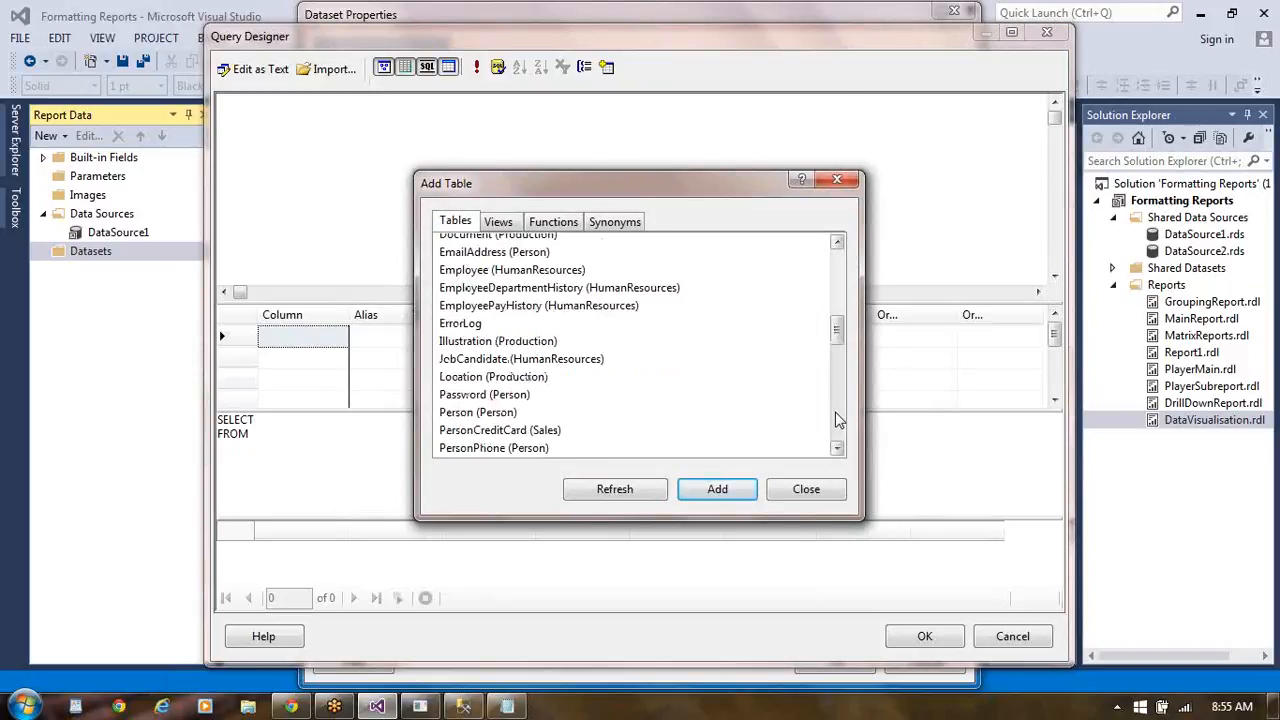
scroll(838, 420, "down", 4)
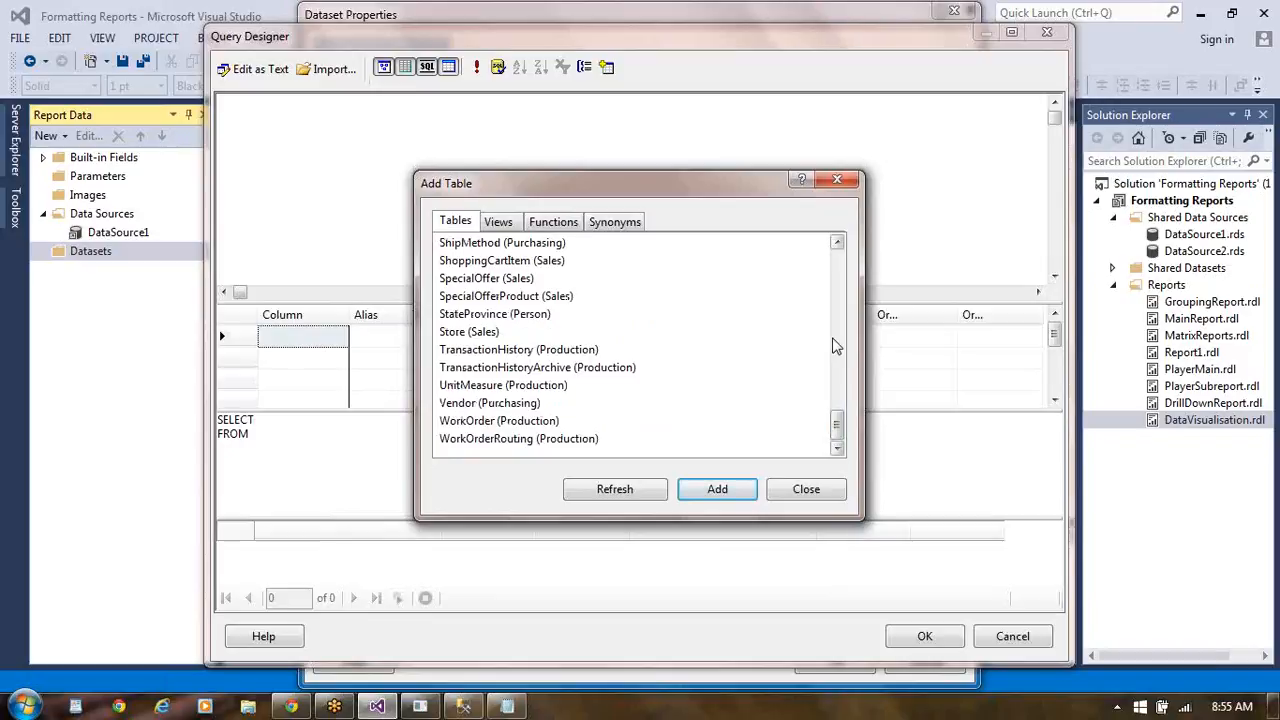
left_click(838, 243)
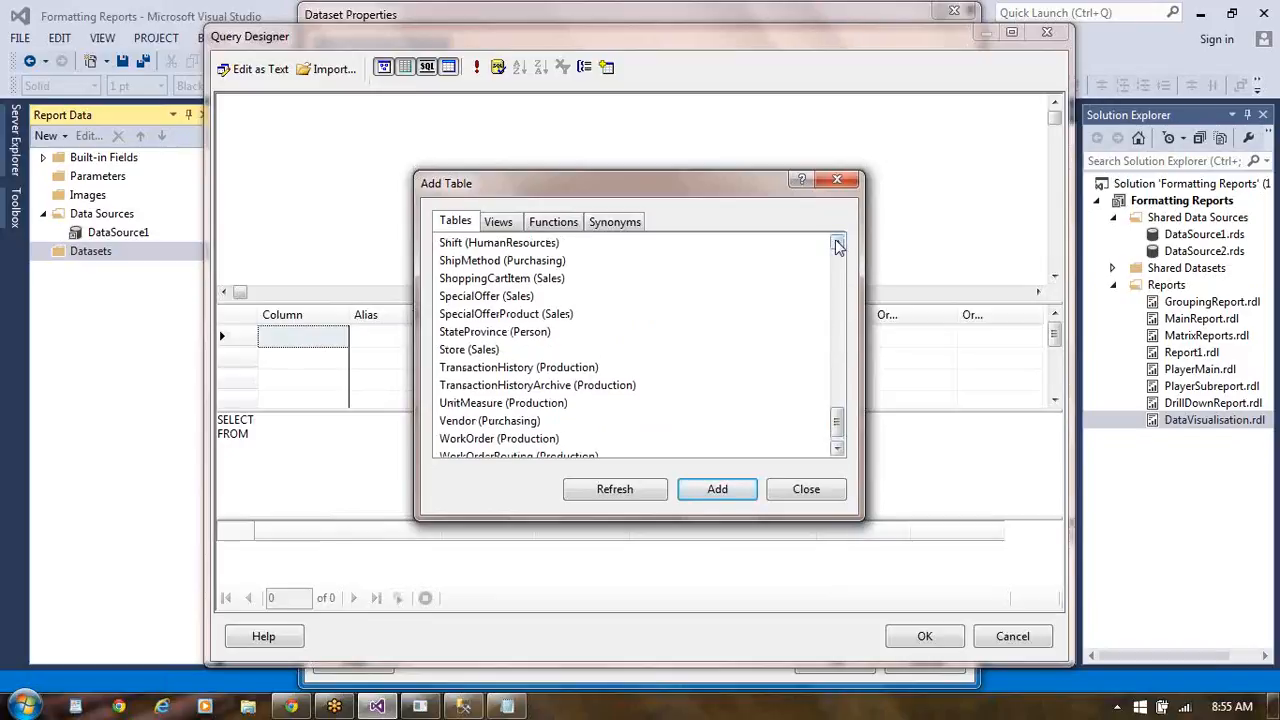
left_click(838, 243)
left_click(838, 243)
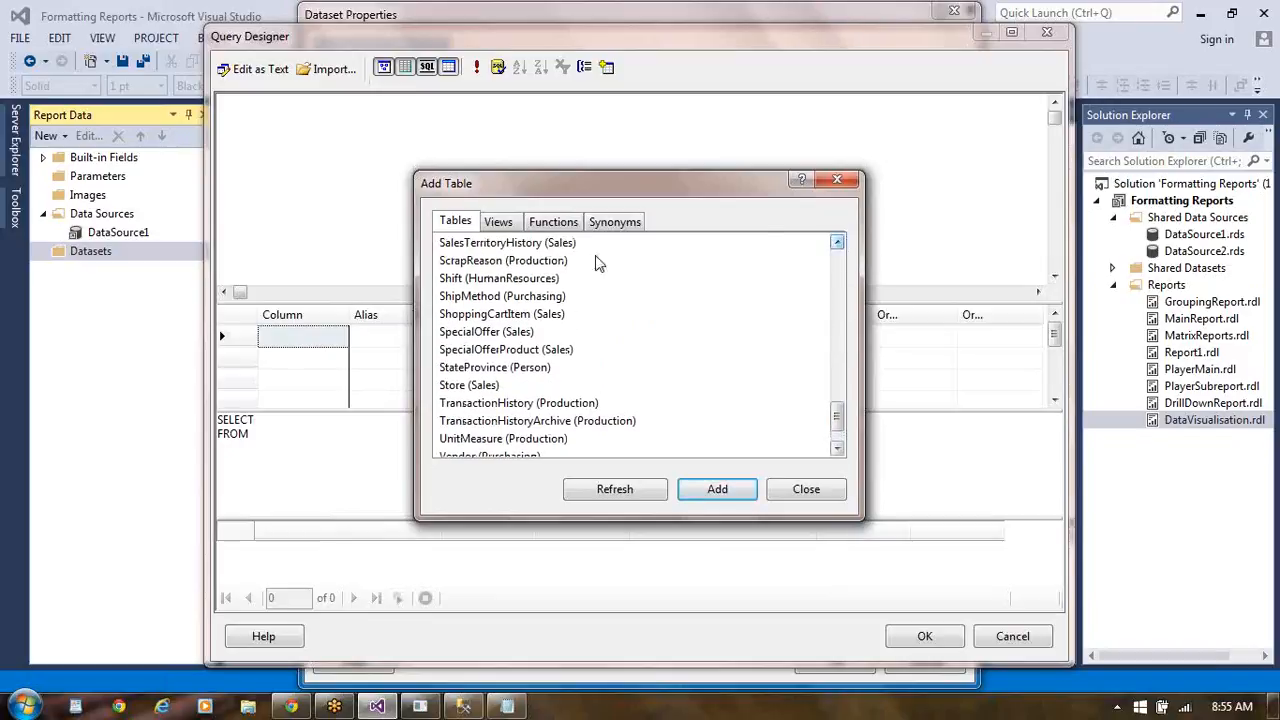
left_click(838, 243)
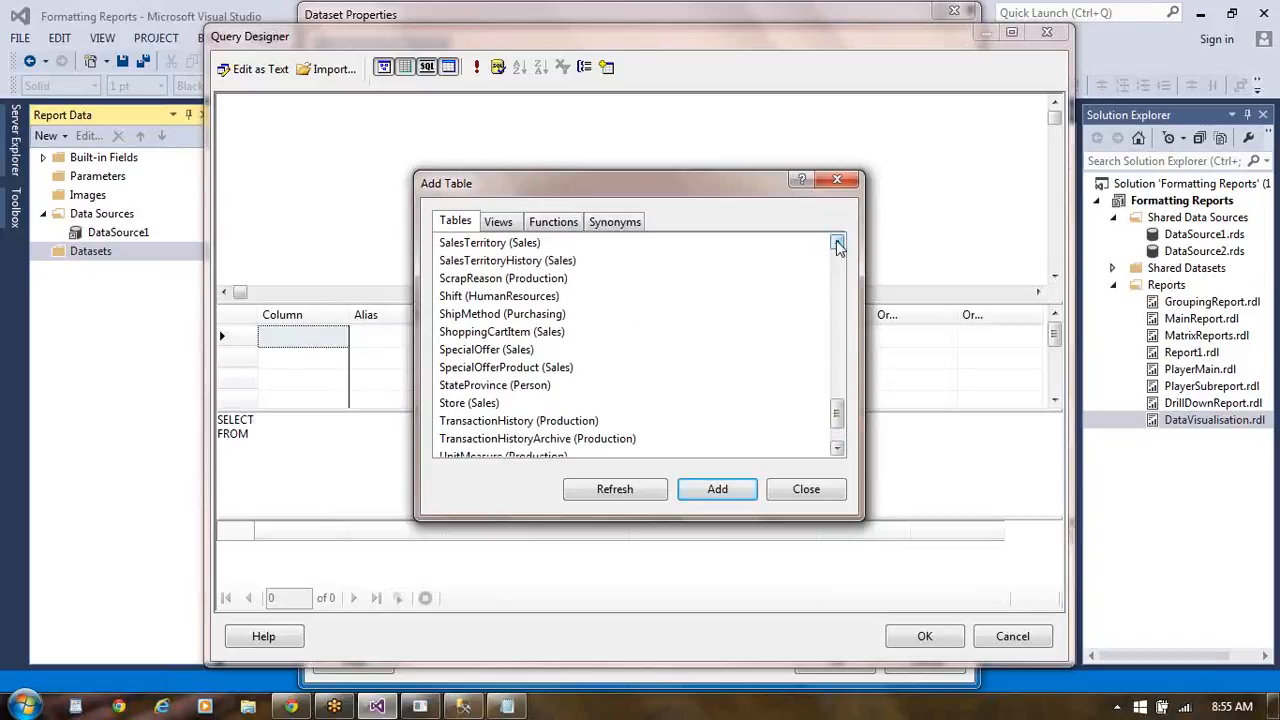
left_click(524, 247)
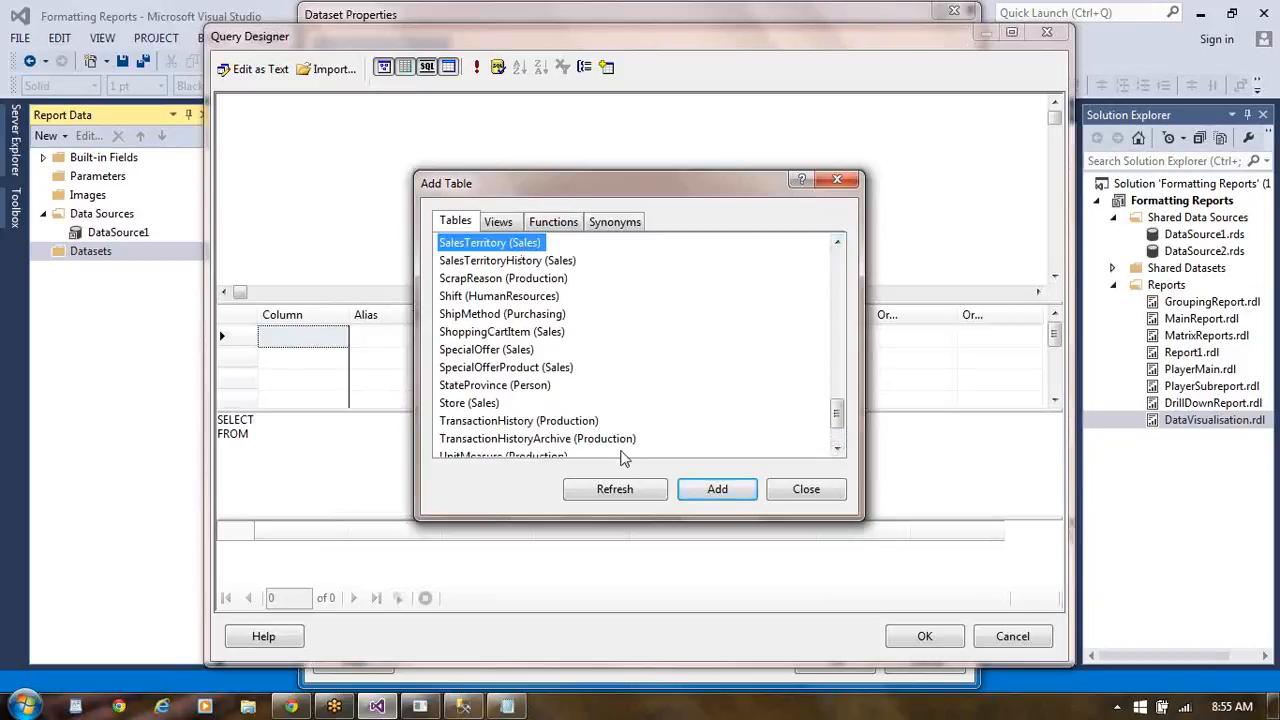
left_click(720, 489)
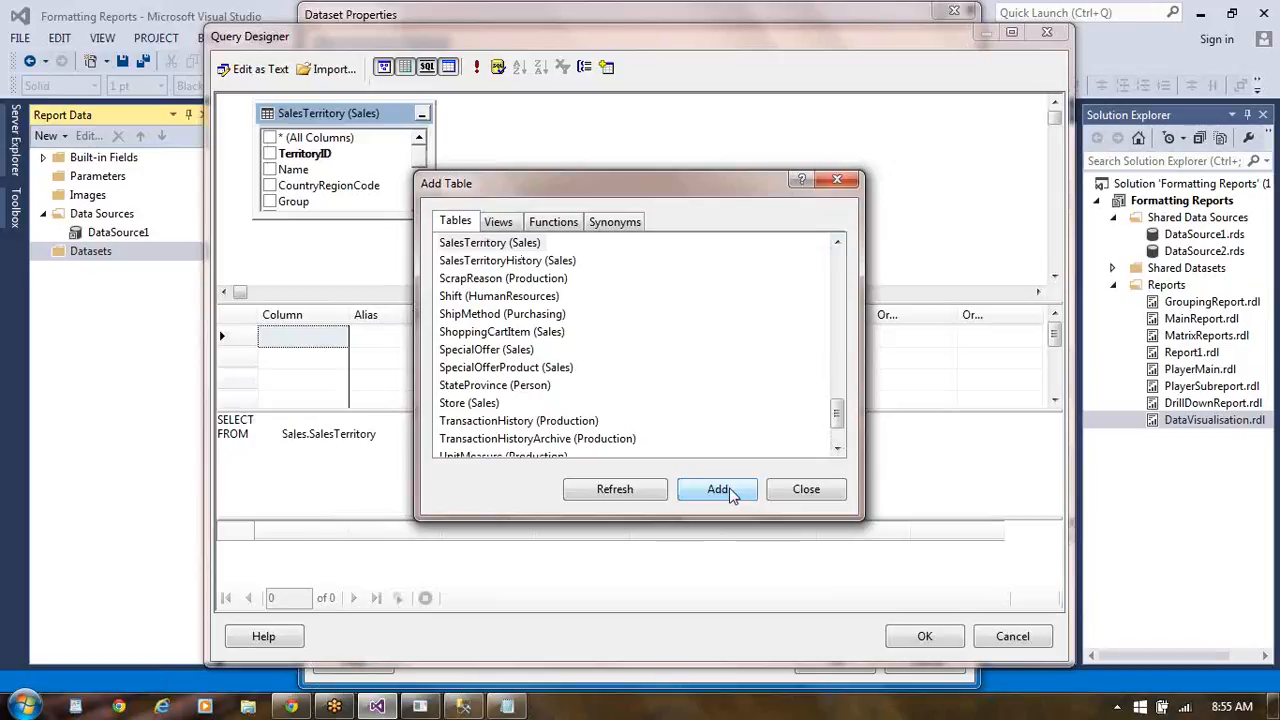
- Add the SalesOrderHeader (Sales) table to the query and finish adding tables
left_click(838, 244)
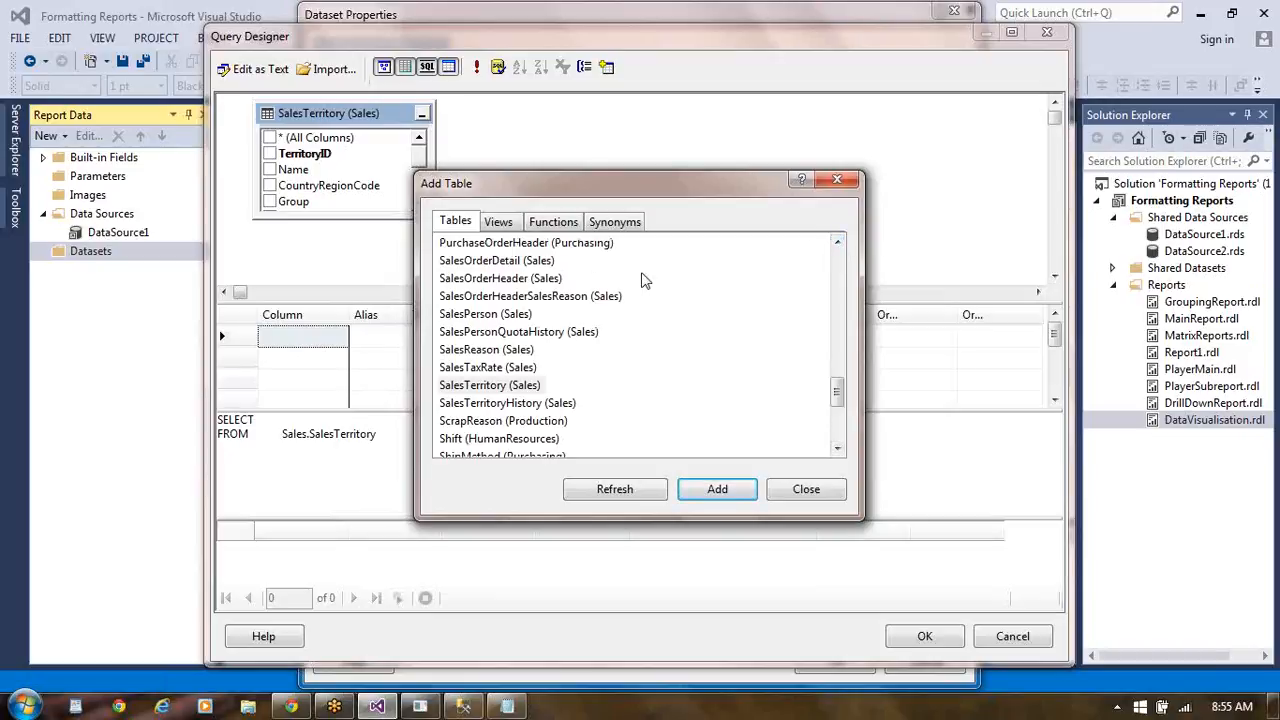
left_click(545, 279)
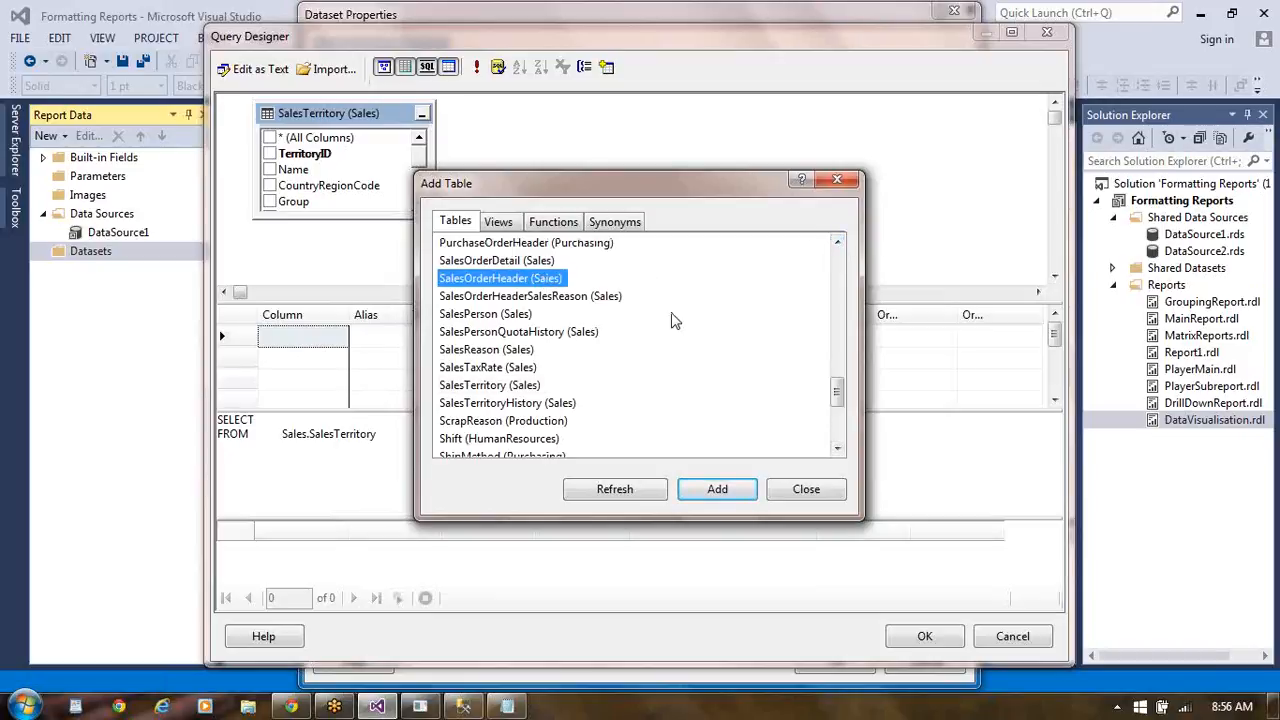
left_click(716, 492)
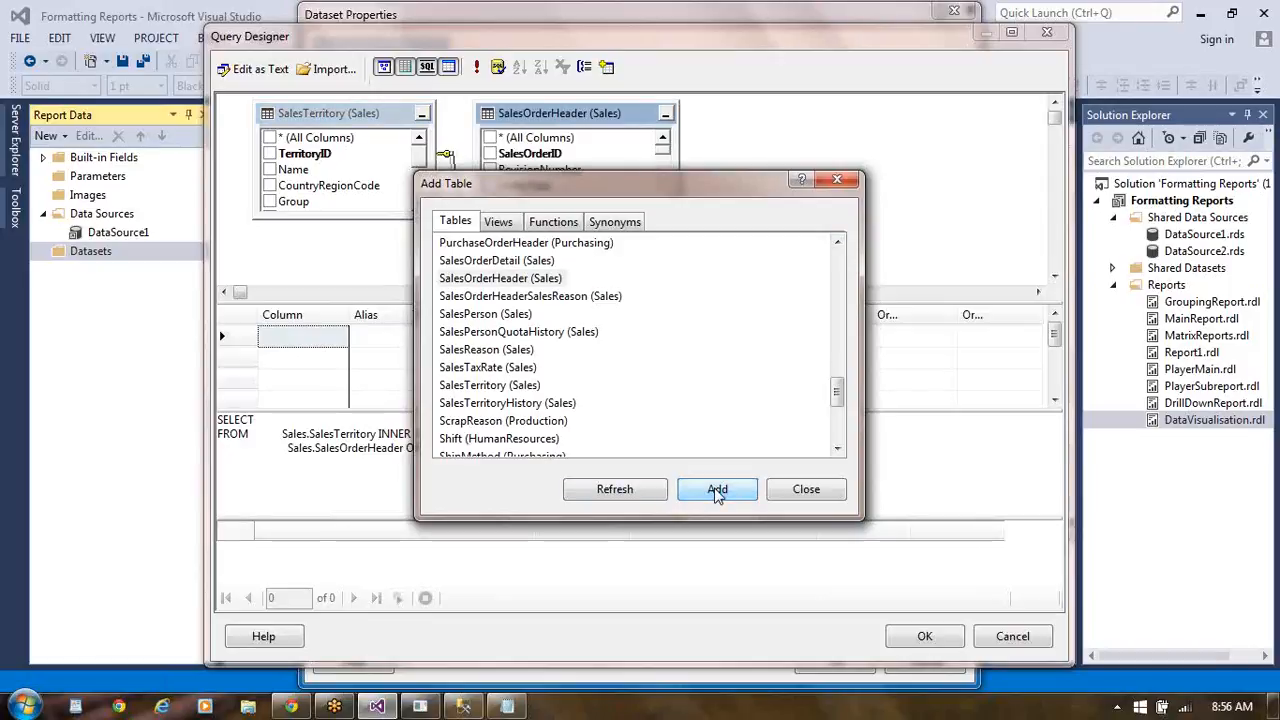
left_click(806, 489)
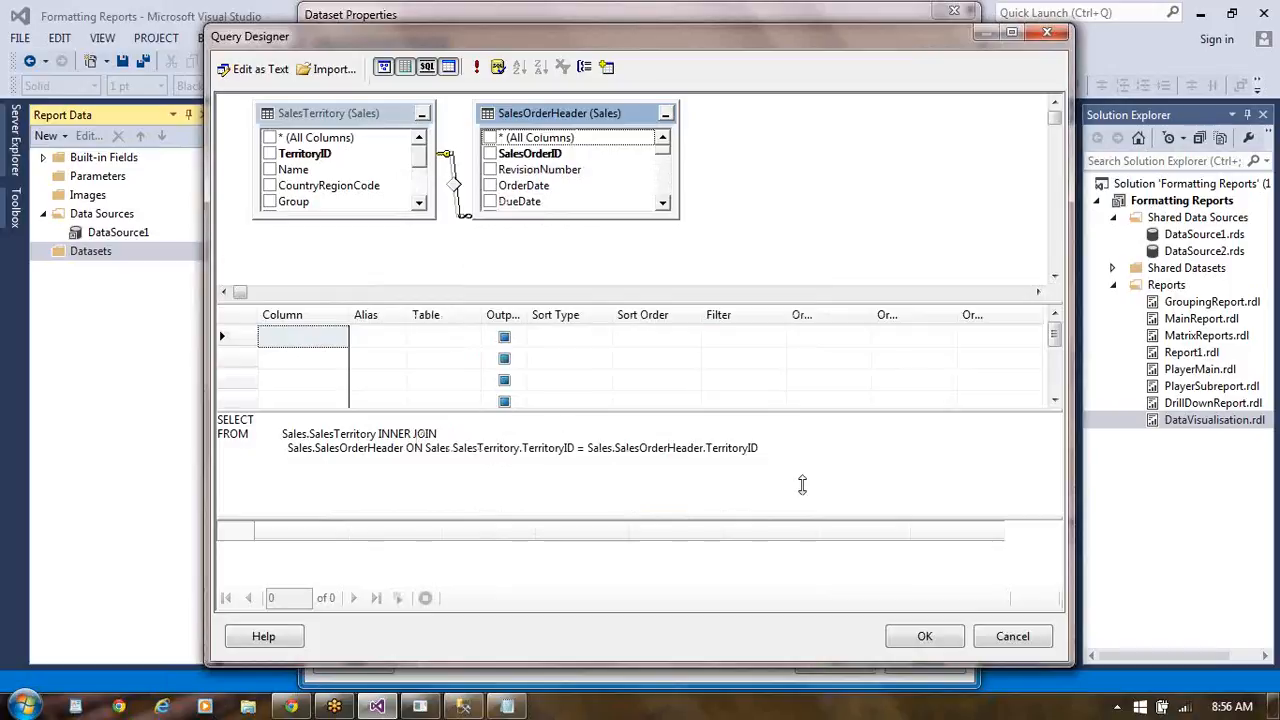
- Include the Name, CountryRegionCode and Group columns of SalesTerritory in the query output
left_click(270, 170)
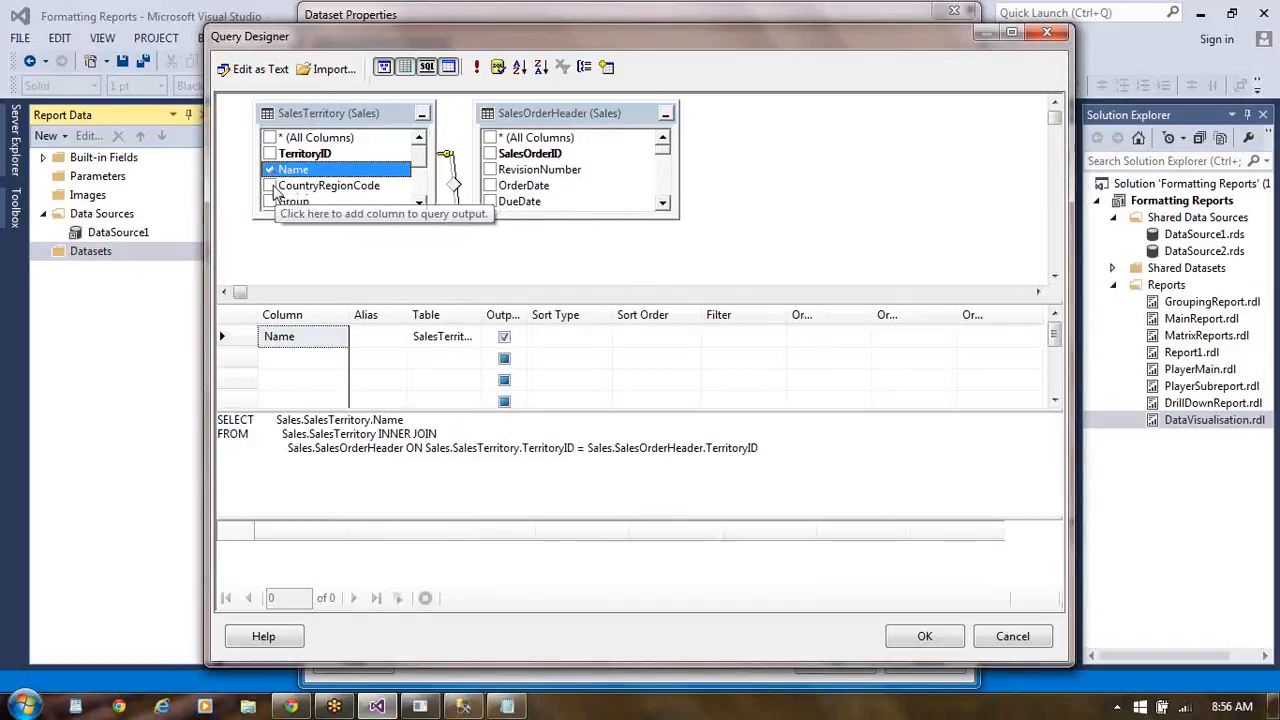
left_click(270, 186)
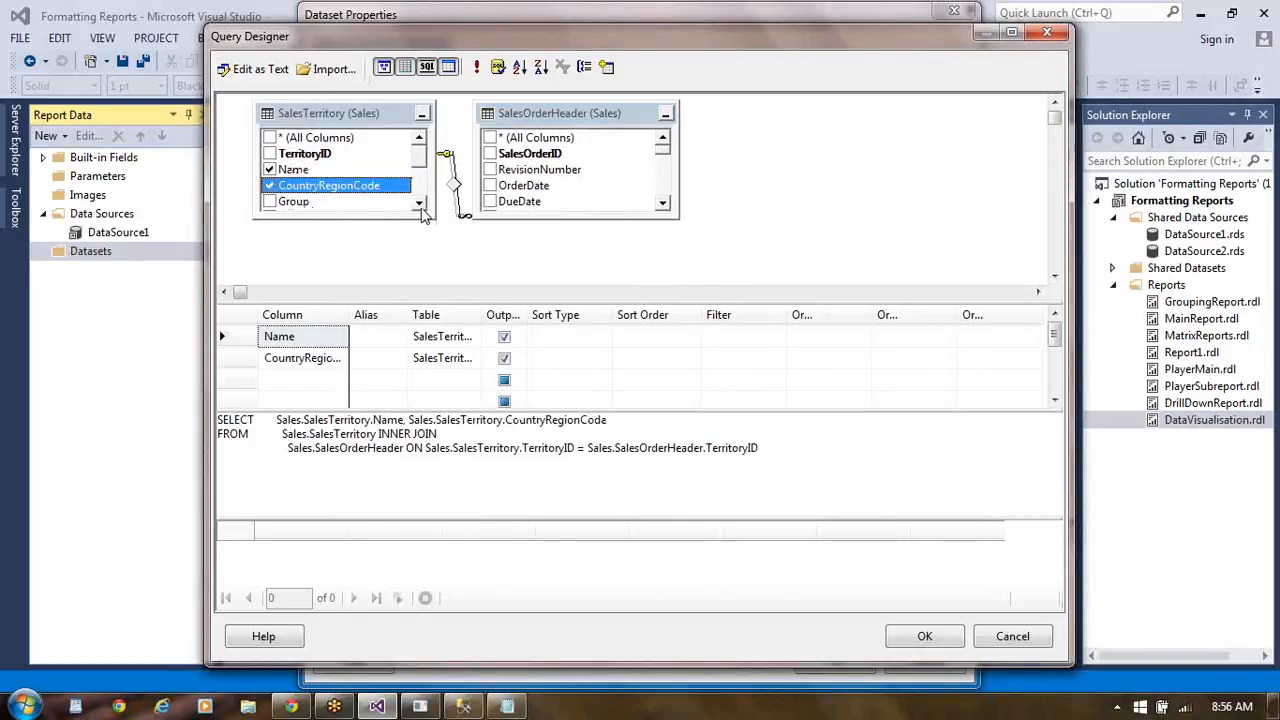
left_click(421, 207)
left_click(421, 207)
left_click(421, 207)
left_click(421, 207)
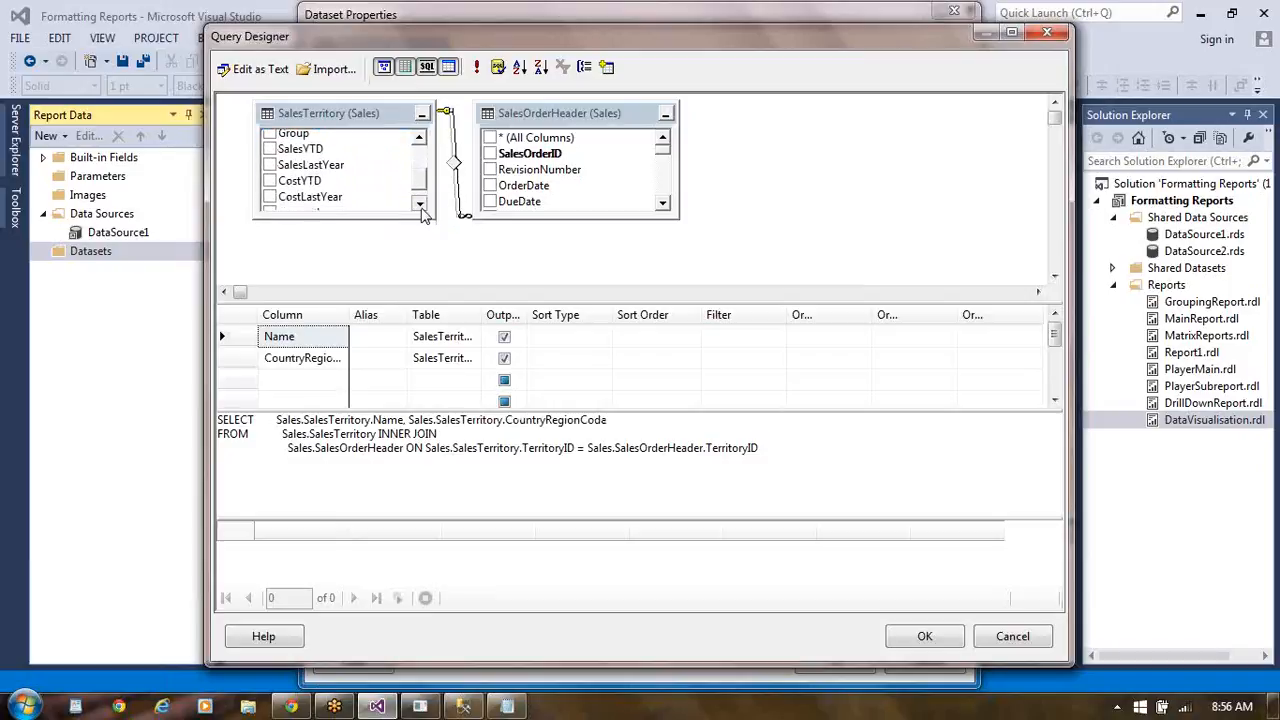
left_click(421, 207)
left_click(421, 207)
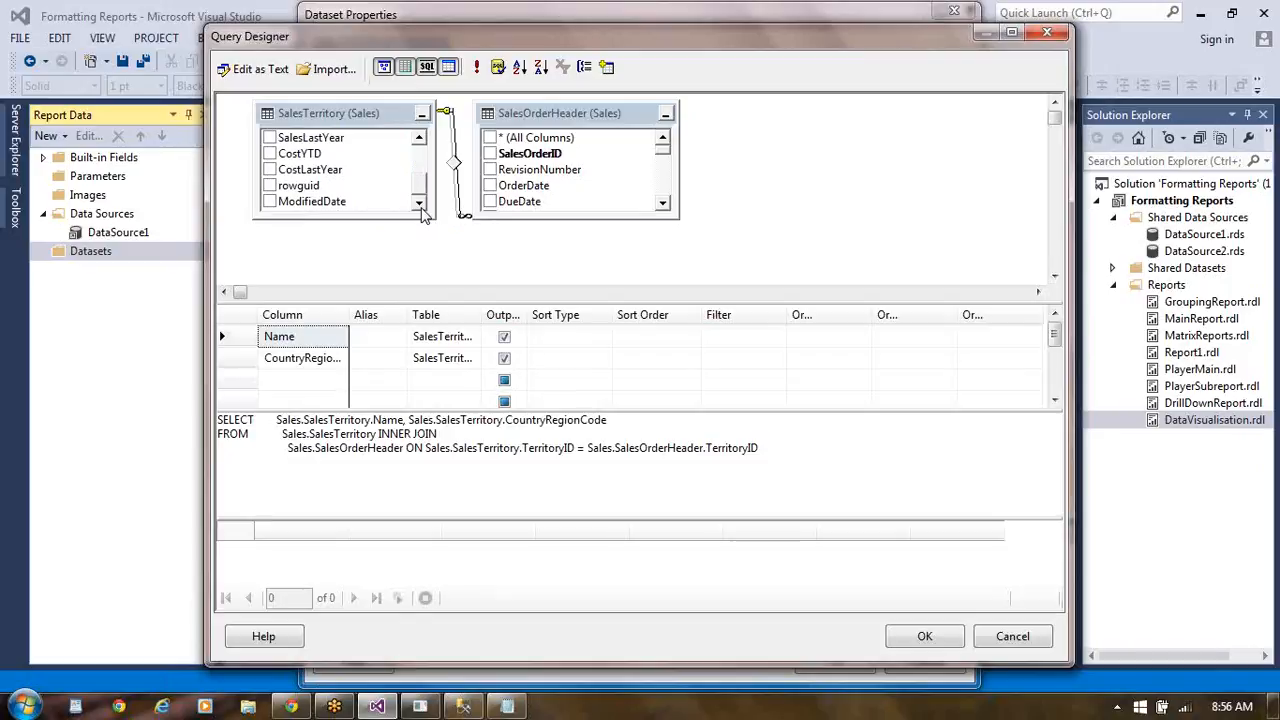
left_click(420, 140)
left_click(420, 140)
left_click(420, 140)
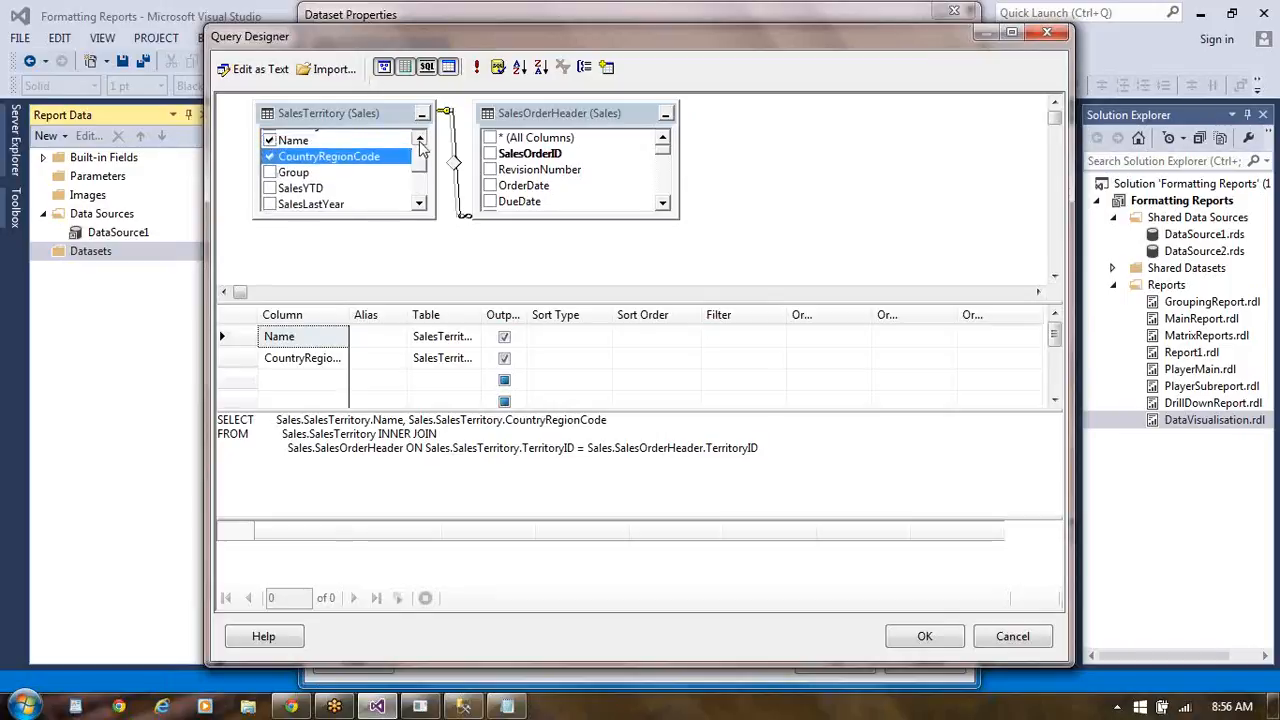
left_click(420, 140)
left_click(420, 140)
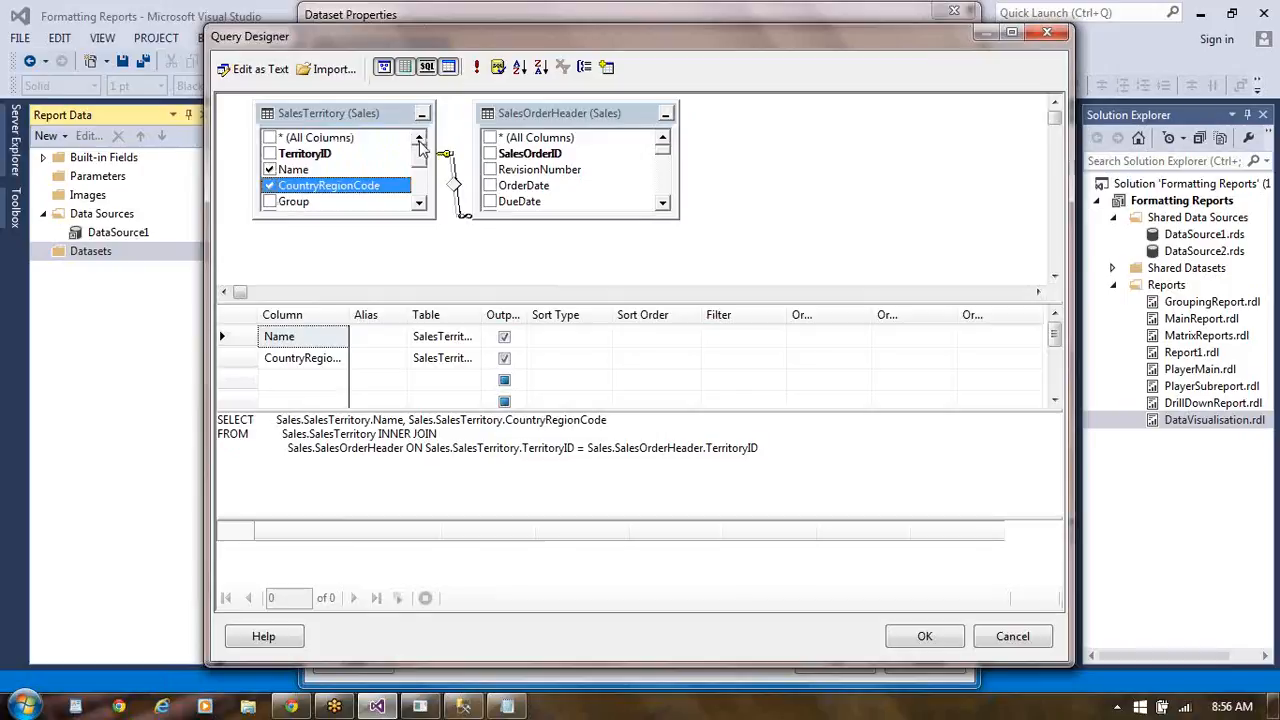
left_click(269, 202)
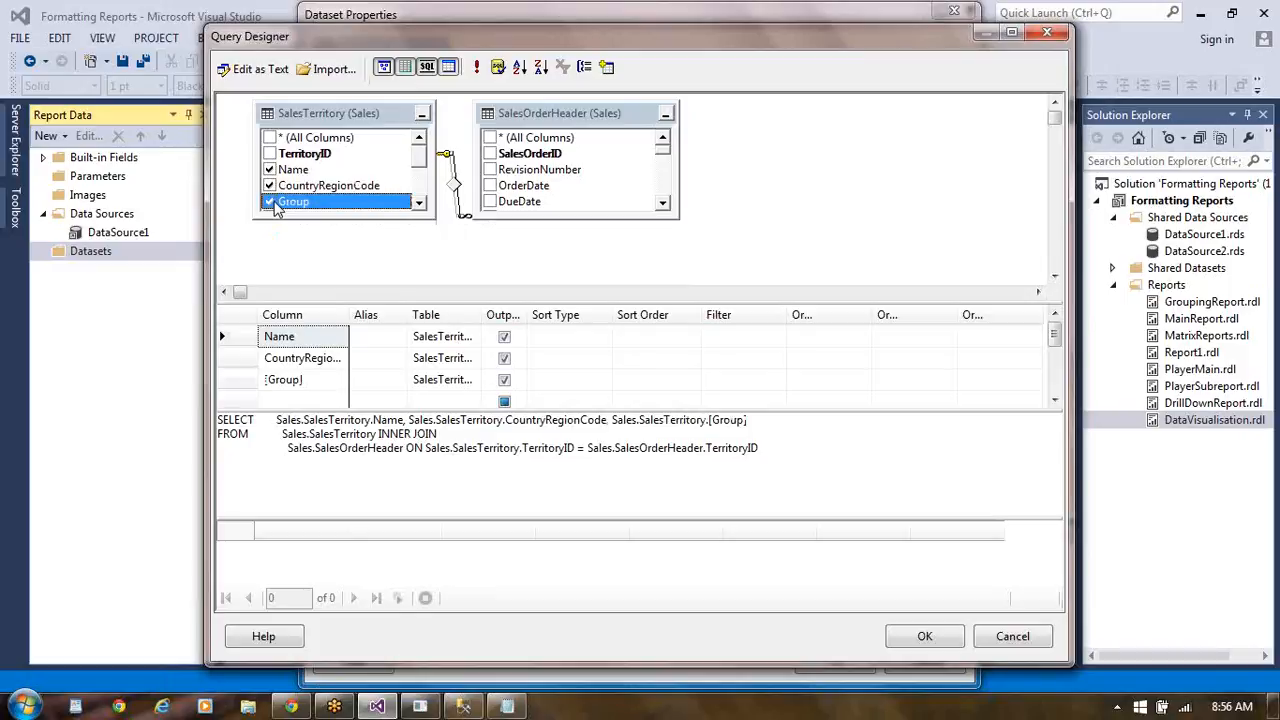
- Add the DueDate column of SalesOrderHeader to the output and wrap it in the YEAR() function in the SQL text
left_click(490, 202)
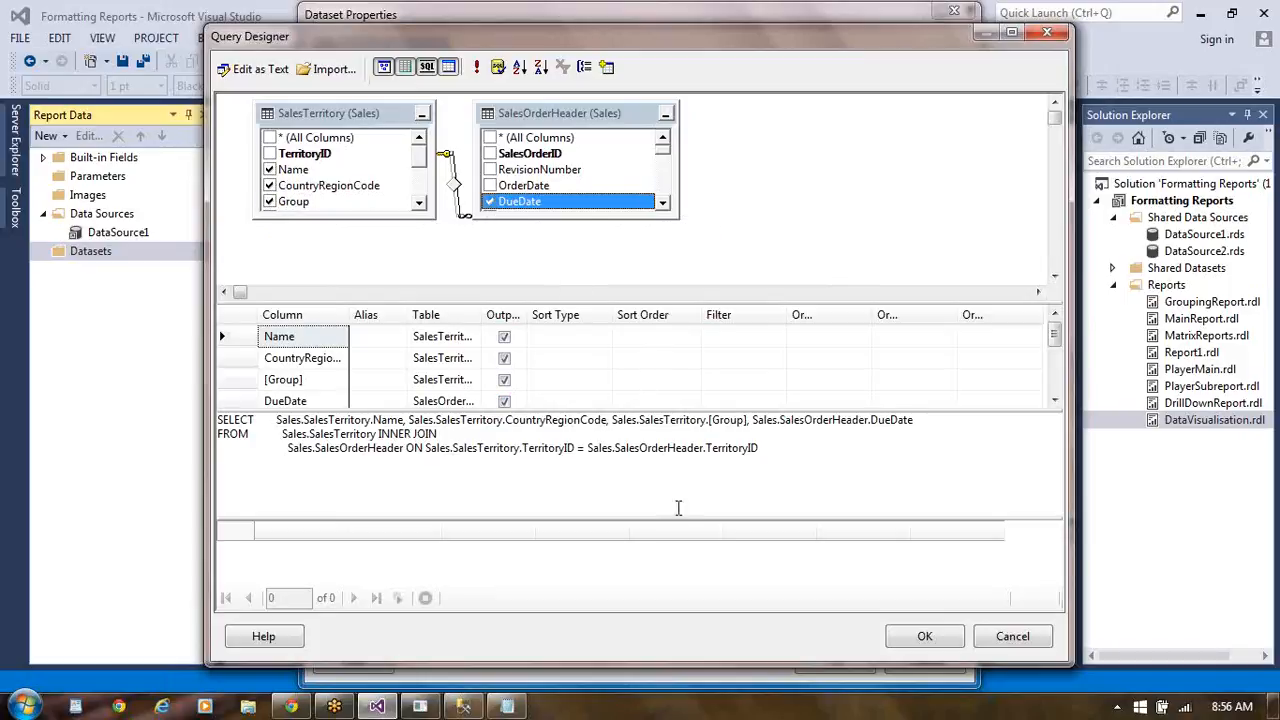
left_click(754, 421)
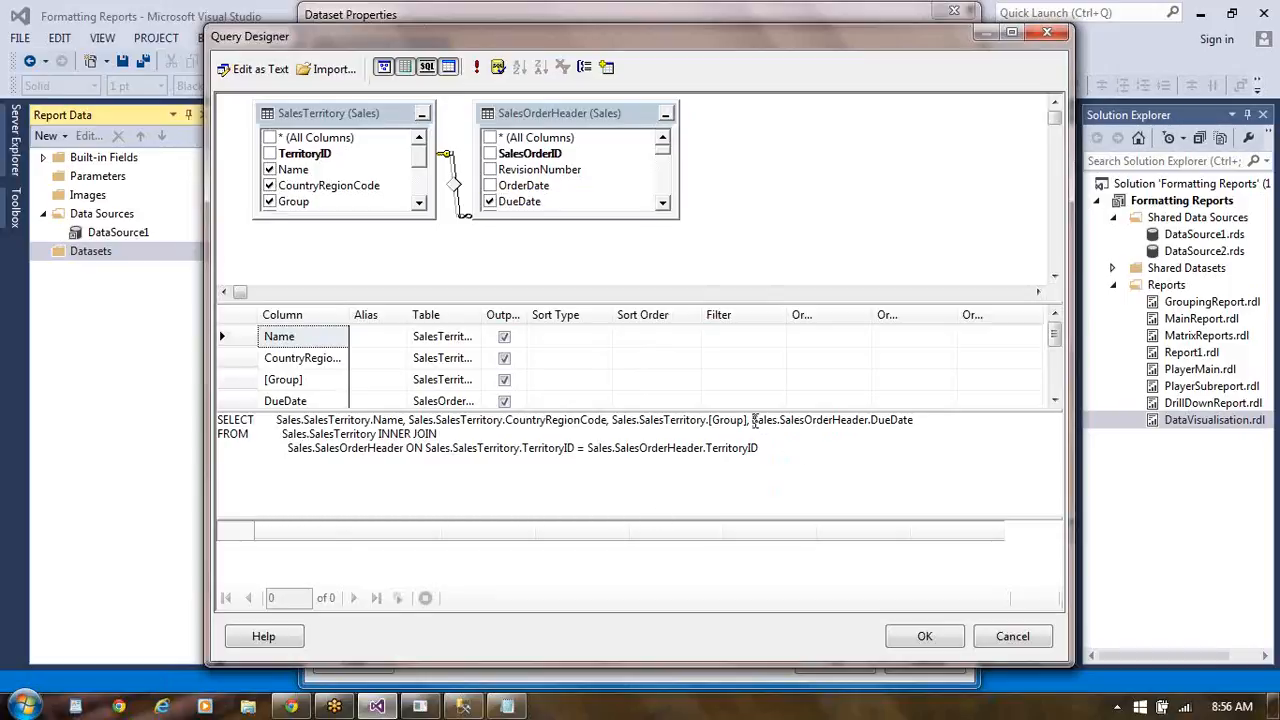
type("YEAR")
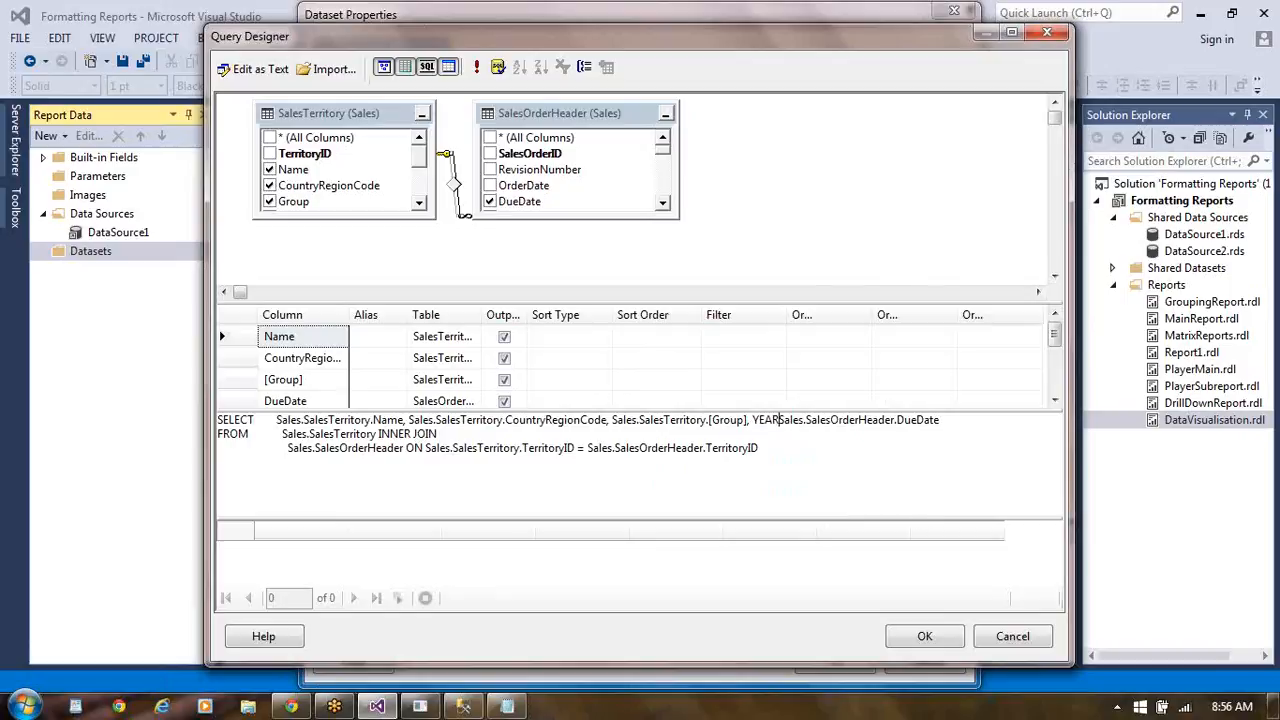
type("(")
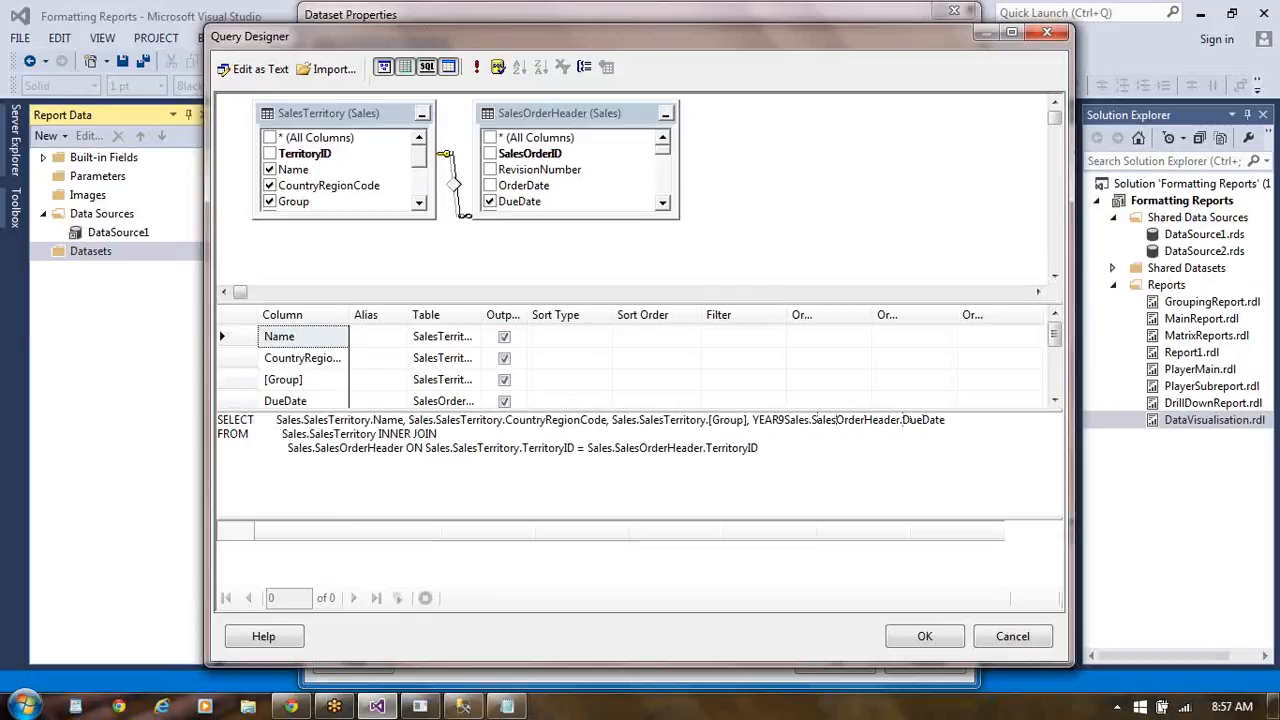
key("BackSpace")
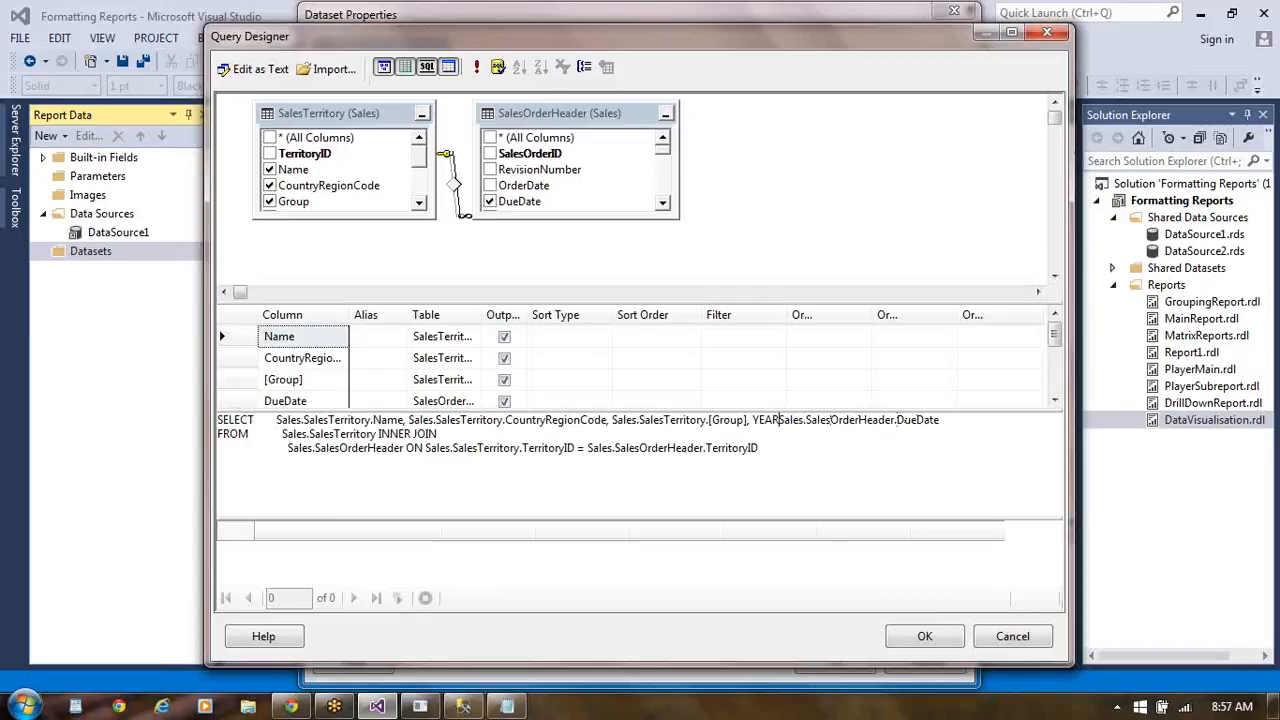
type("(")
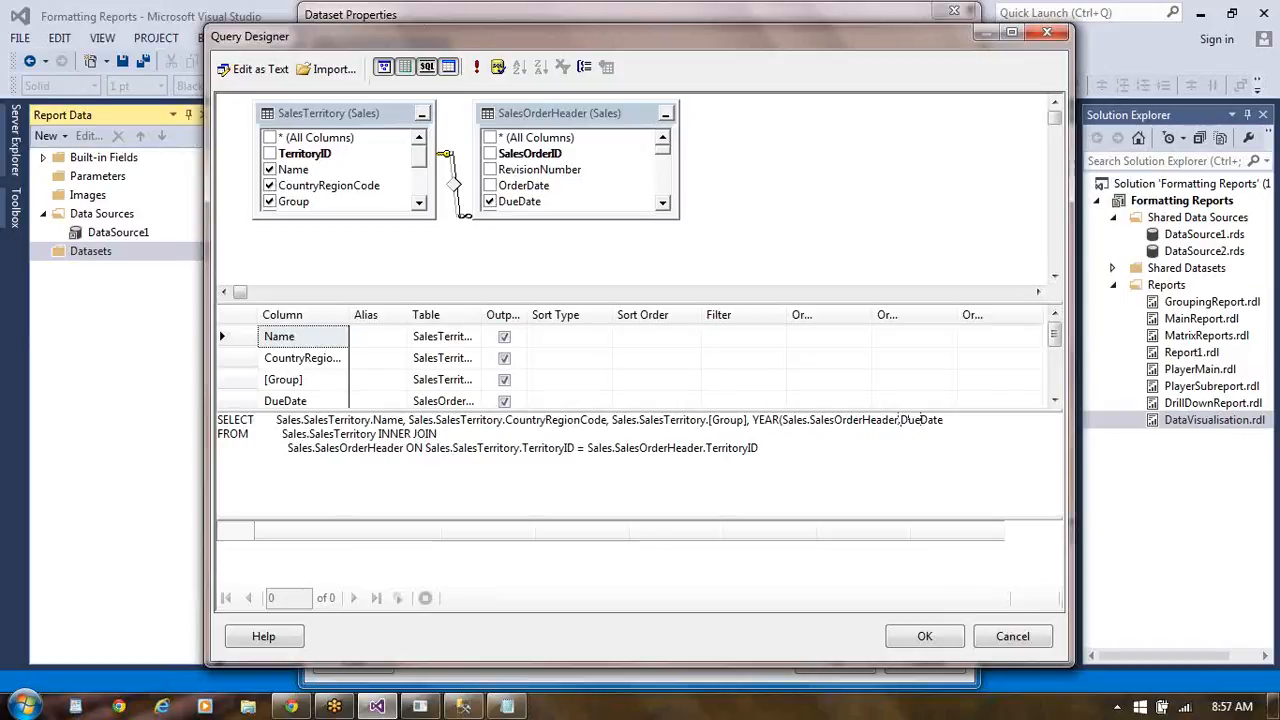
type(")")
- Add Month(Sales.SalesOrderHeader.DueDate) to the SELECT list after the YEAR expression, reusing a copy of that expression's column reference
key("Left")
key("Left")
key("Left")
key("Left")
key("Left")
key("Left")
key("Left")
key("Left")
key("Left")
key("Left")
key("Left")
key("Left")
key("Left")
key("Left")
key("Left")
key("Left")
key("Left")
key("Left")
key("Left")
key("Left")
key("shift+Right")
key("shift+Right")
key("shift+Right")
key("shift+Right")
key("shift+Right")
key("shift+Right")
key("shift+Right")
key("shift+Right")
key("shift+Right")
key("shift+Right")
key("shift+Right")
key("shift+Right")
key("shift+Right")
key("shift+Right")
key("shift+Right")
key("shift+Right")
key("shift+Right")
key("shift+Right")
key("shift+Right")
key("shift+Right")
key("shift+Right")
key("ctrl+c")
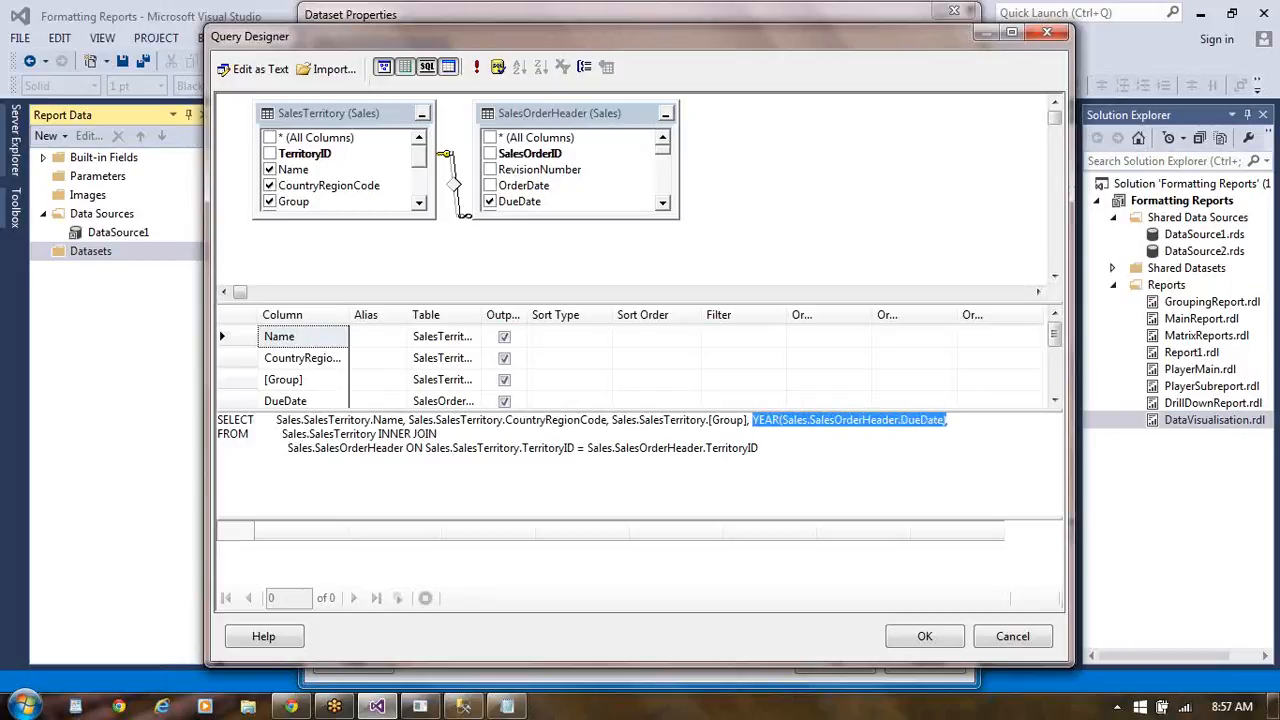
key("Right")
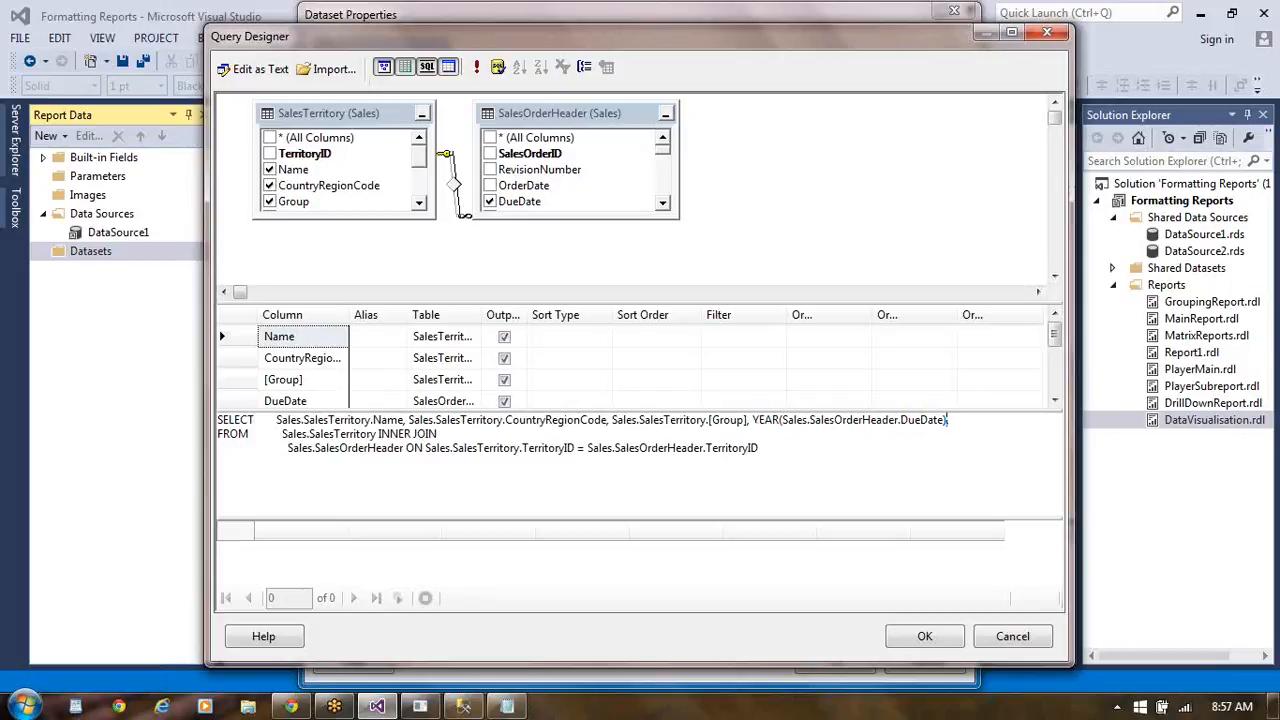
type("Mon")
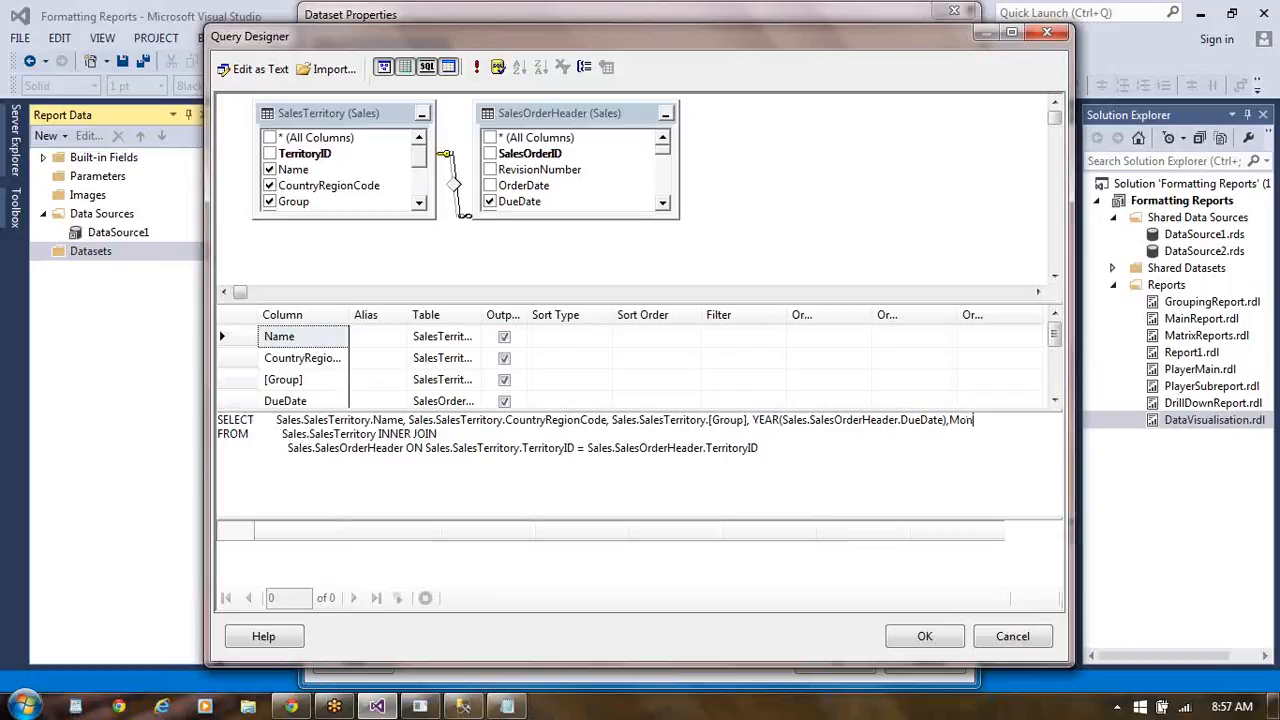
type("th(")
key("ctrl+v")
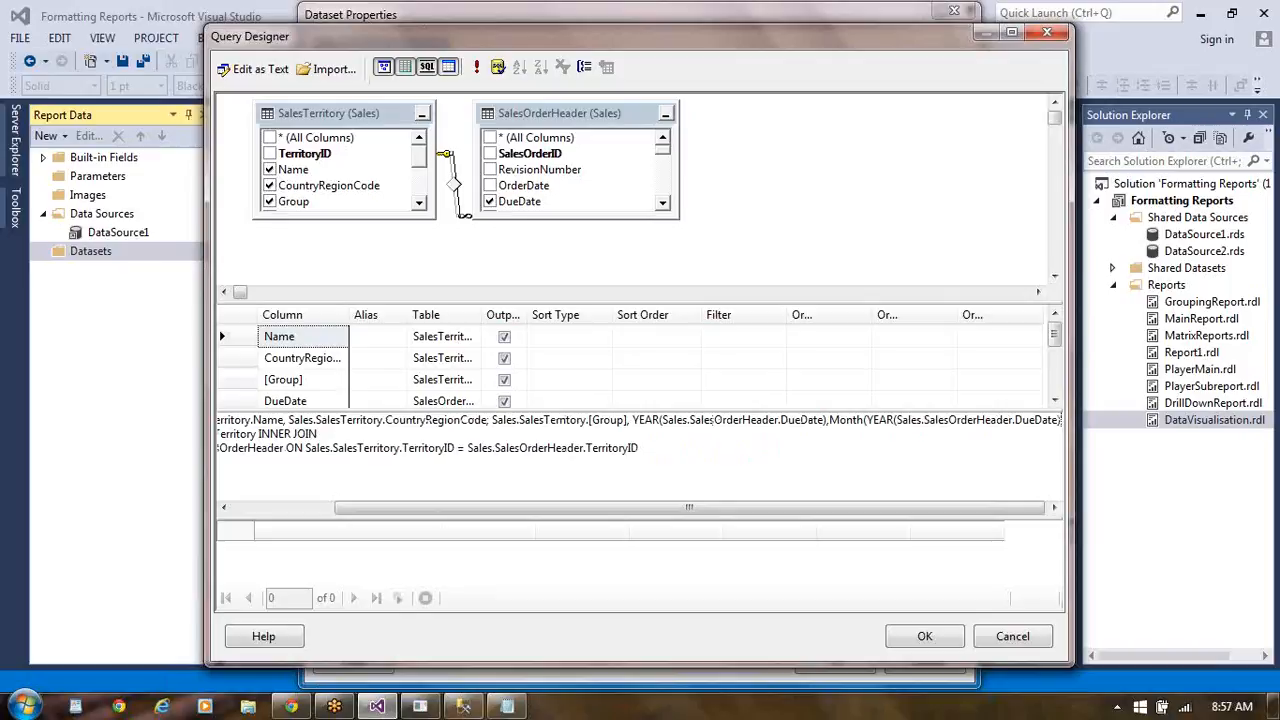
type(")")
left_click(902, 420)
key("BackSpace")
key("BackSpace")
key("BackSpace")
key("BackSpace")
key("BackSpace")
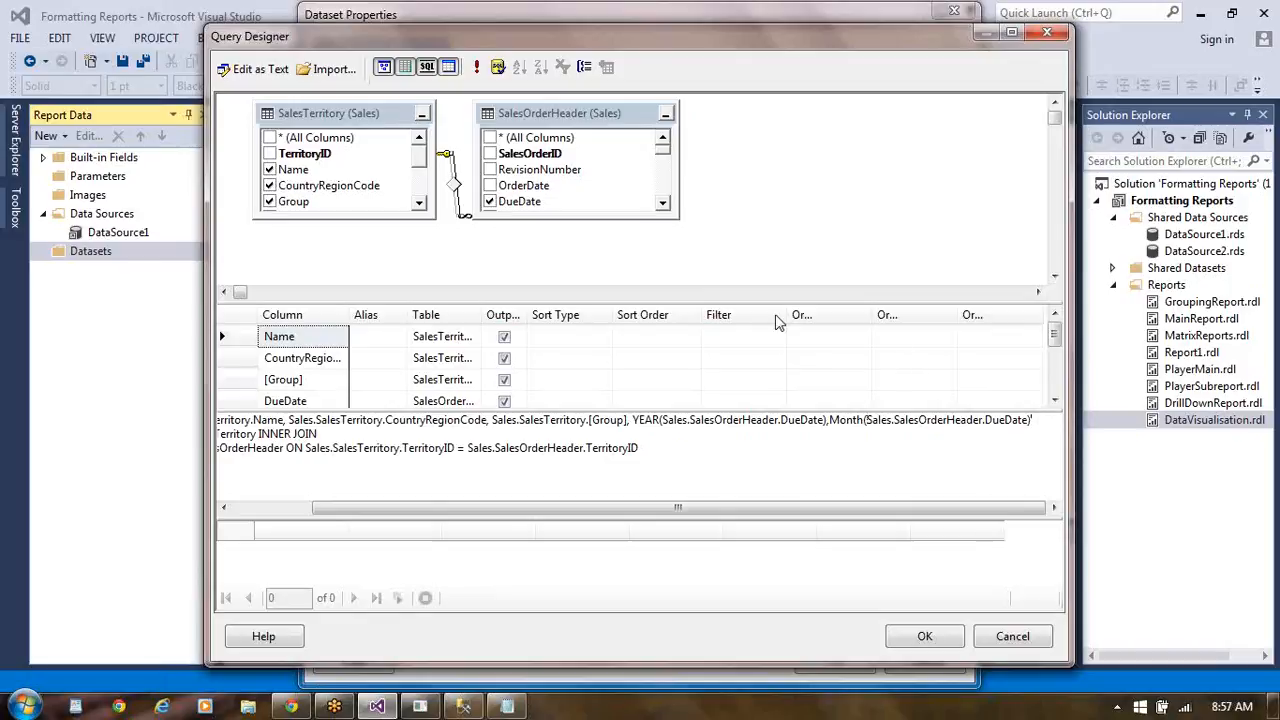
- Include the TotalDue column of SalesOrderHeader in the query output, then accept the query and the dataset
left_click(662, 204)
left_click(663, 205)
left_click(664, 206)
left_click(664, 206)
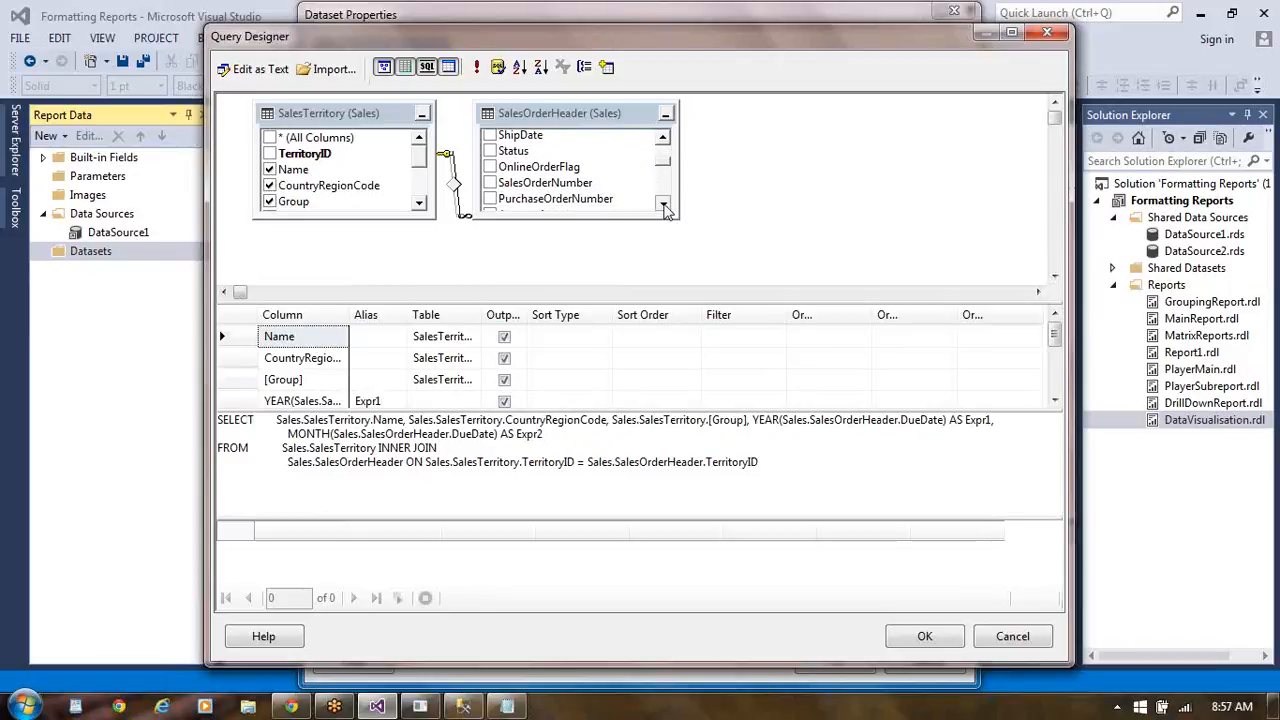
left_click(664, 206)
left_click(664, 206)
left_click(664, 205)
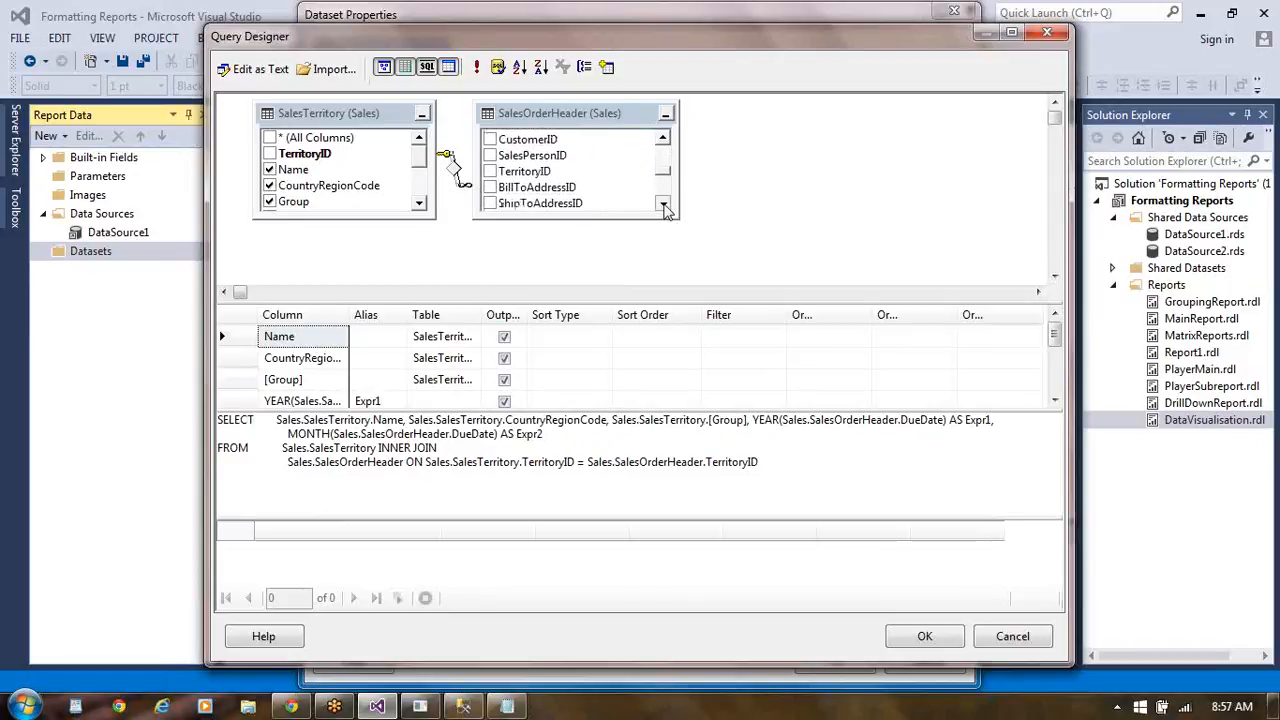
left_click(664, 205)
left_click(664, 205)
left_click(664, 205)
left_click(664, 205)
left_click(664, 205)
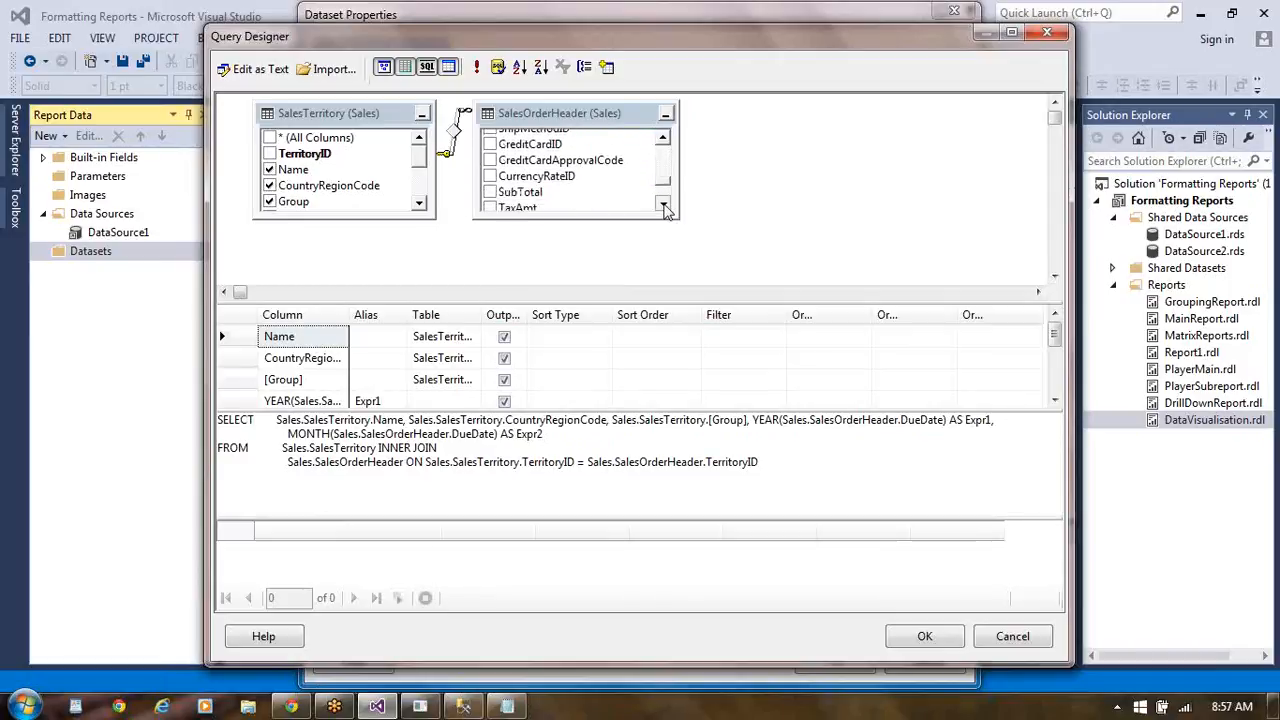
left_click(664, 205)
left_click(664, 205)
left_click(664, 205)
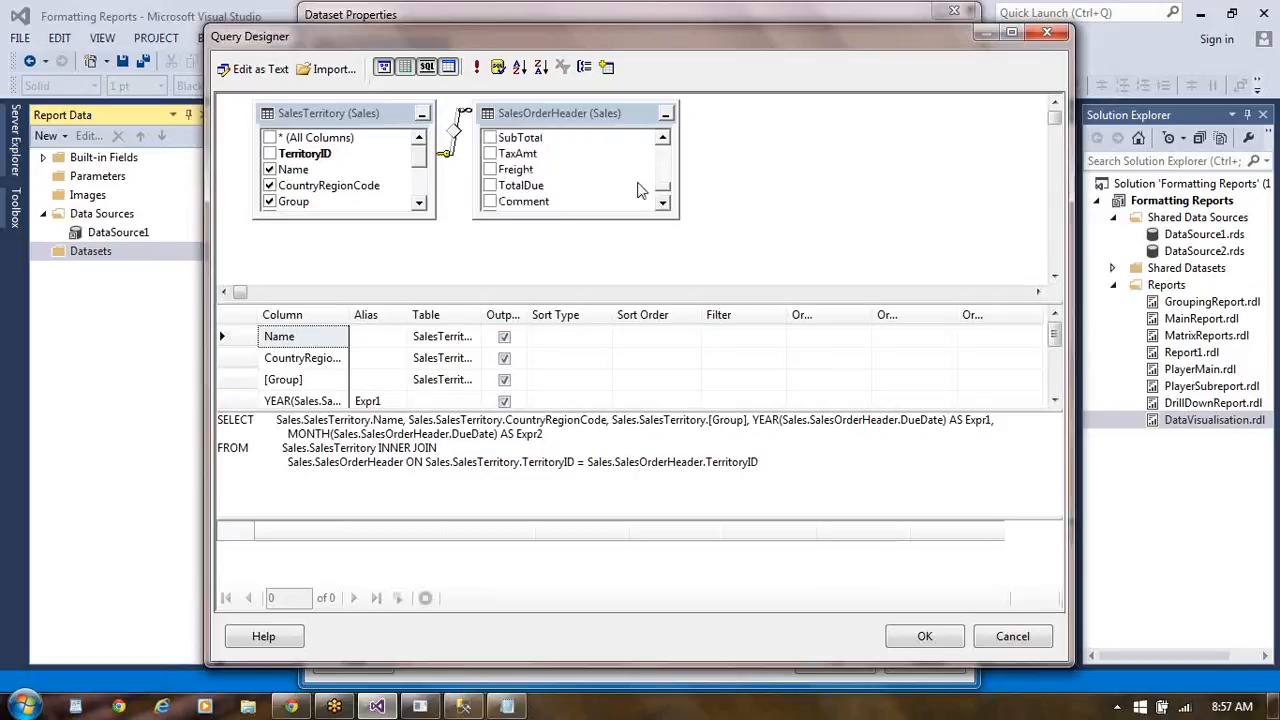
left_click(490, 187)
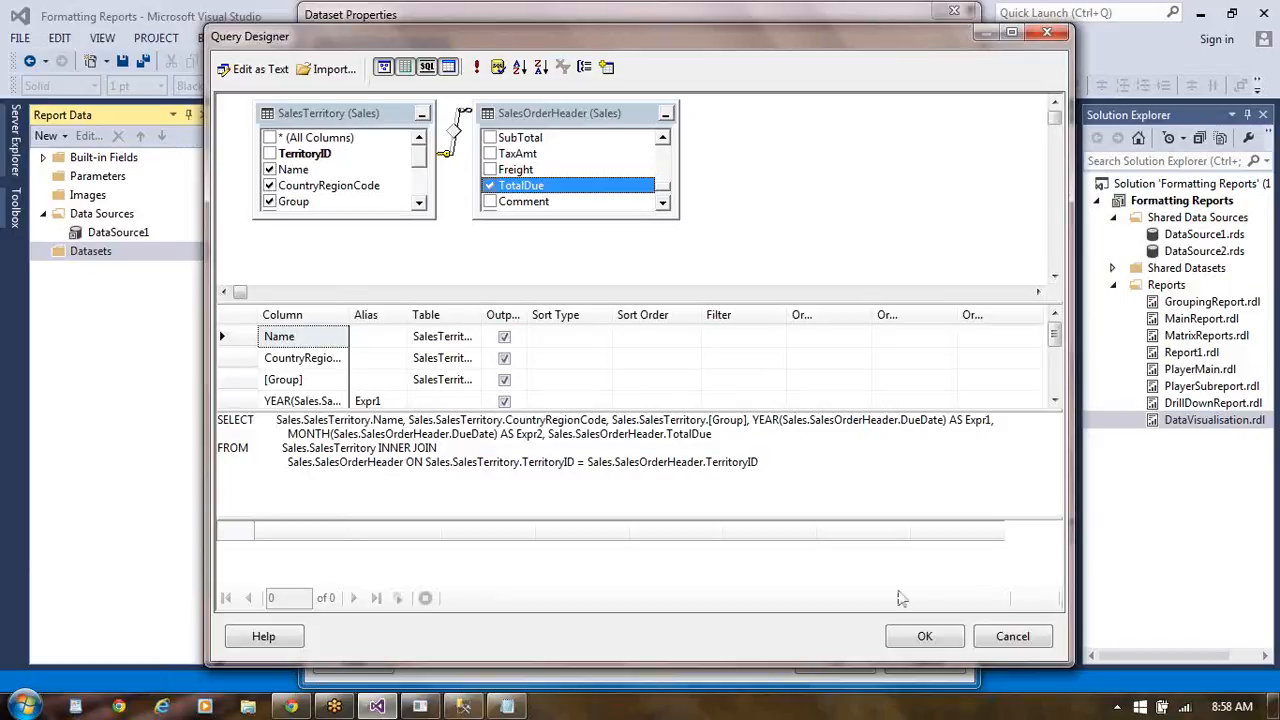
left_click(918, 637)
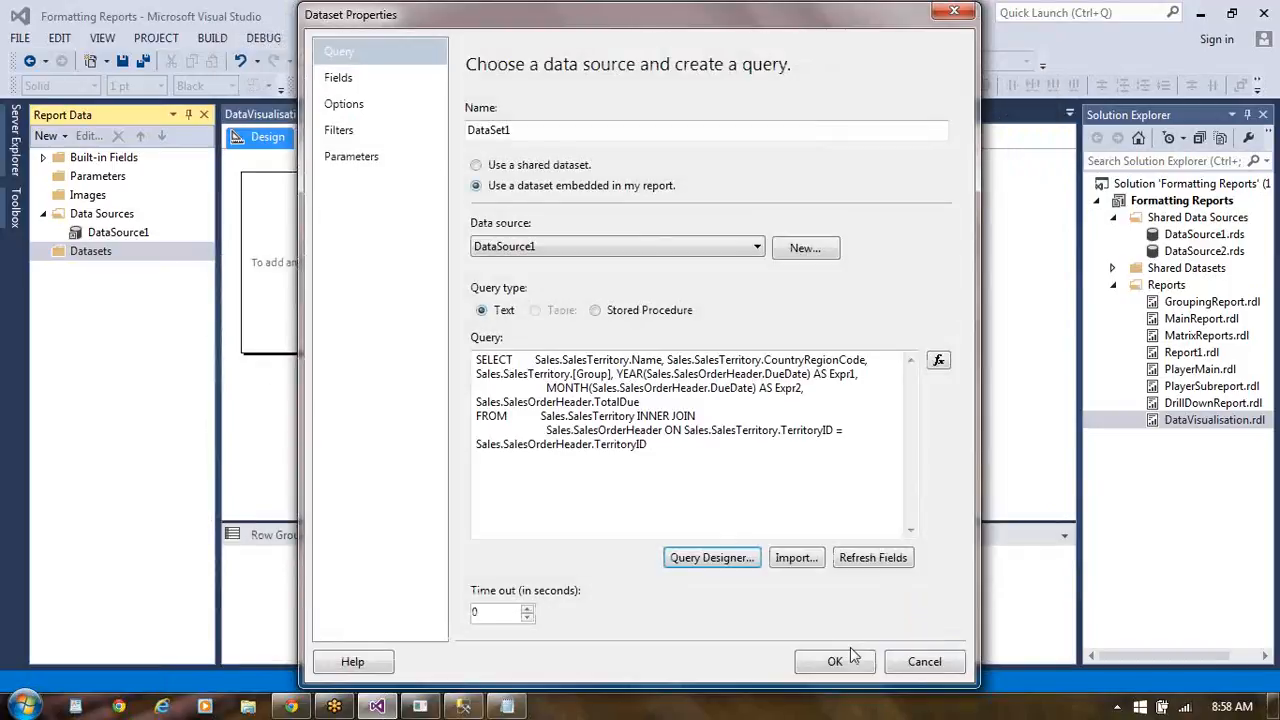
left_click(836, 662)
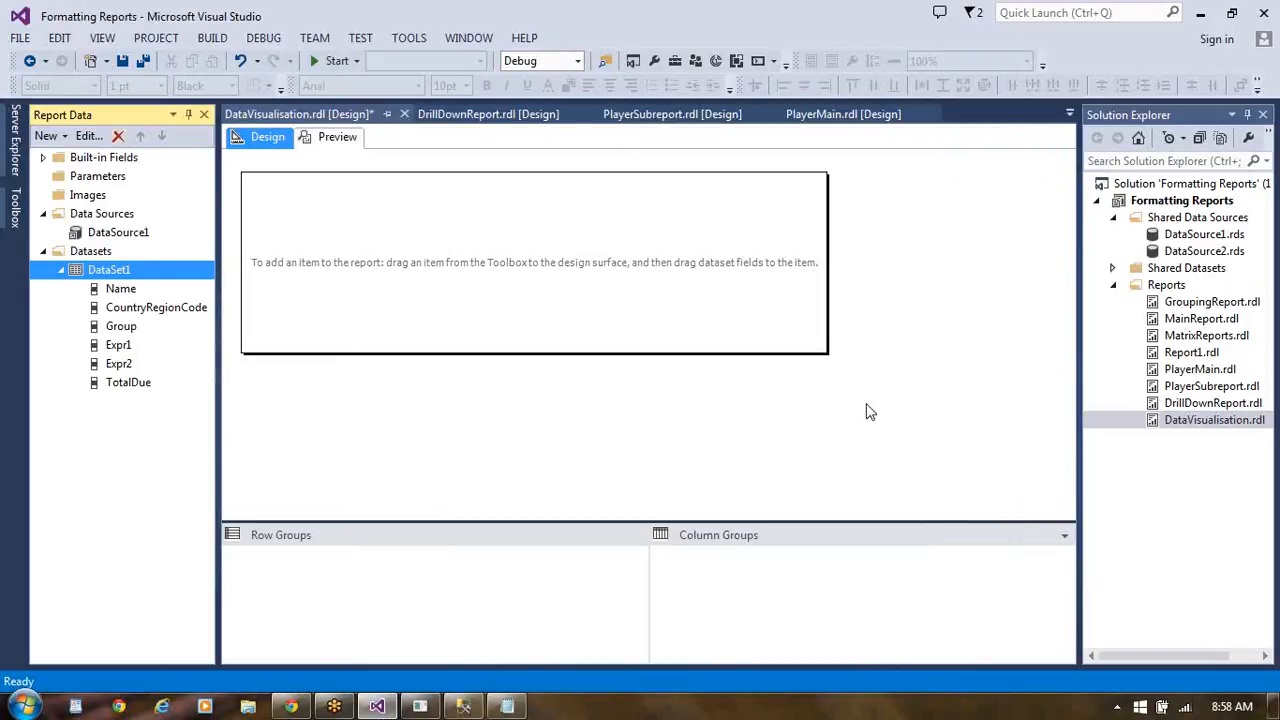
- Insert a plain column chart in the middle of the empty report body
left_click(25, 215)
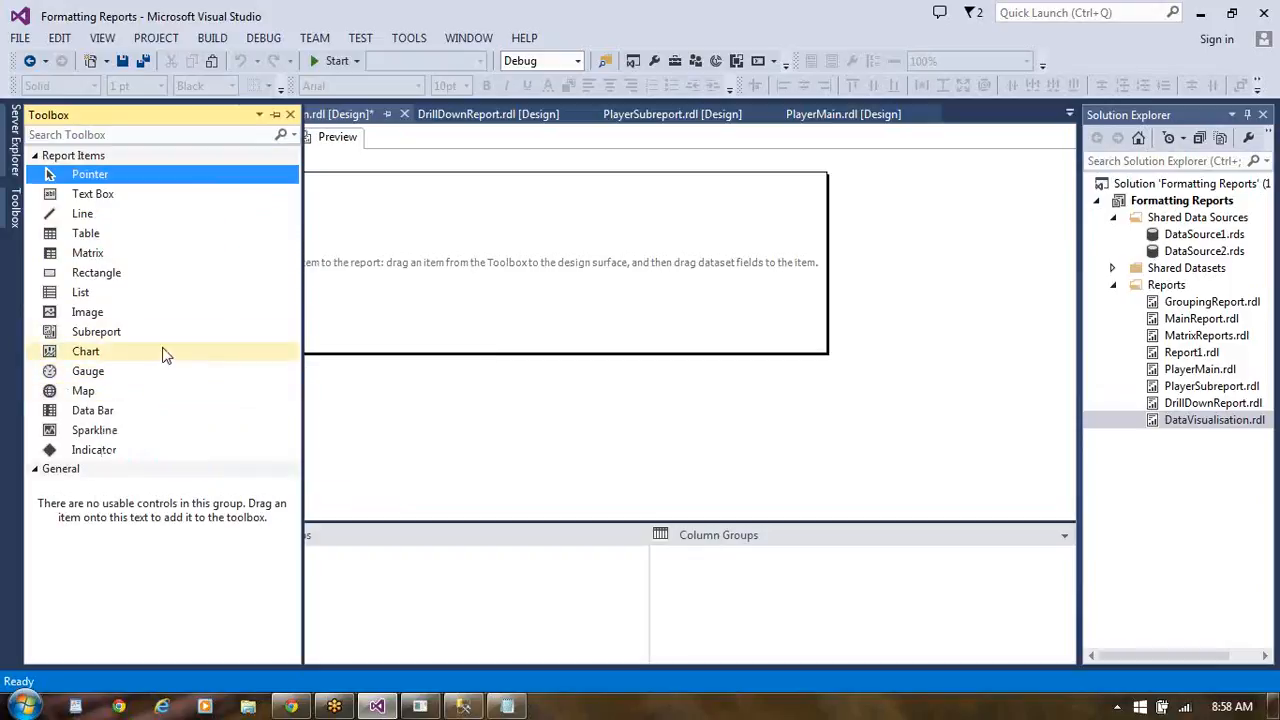
left_click_drag(100, 354, 419, 222)
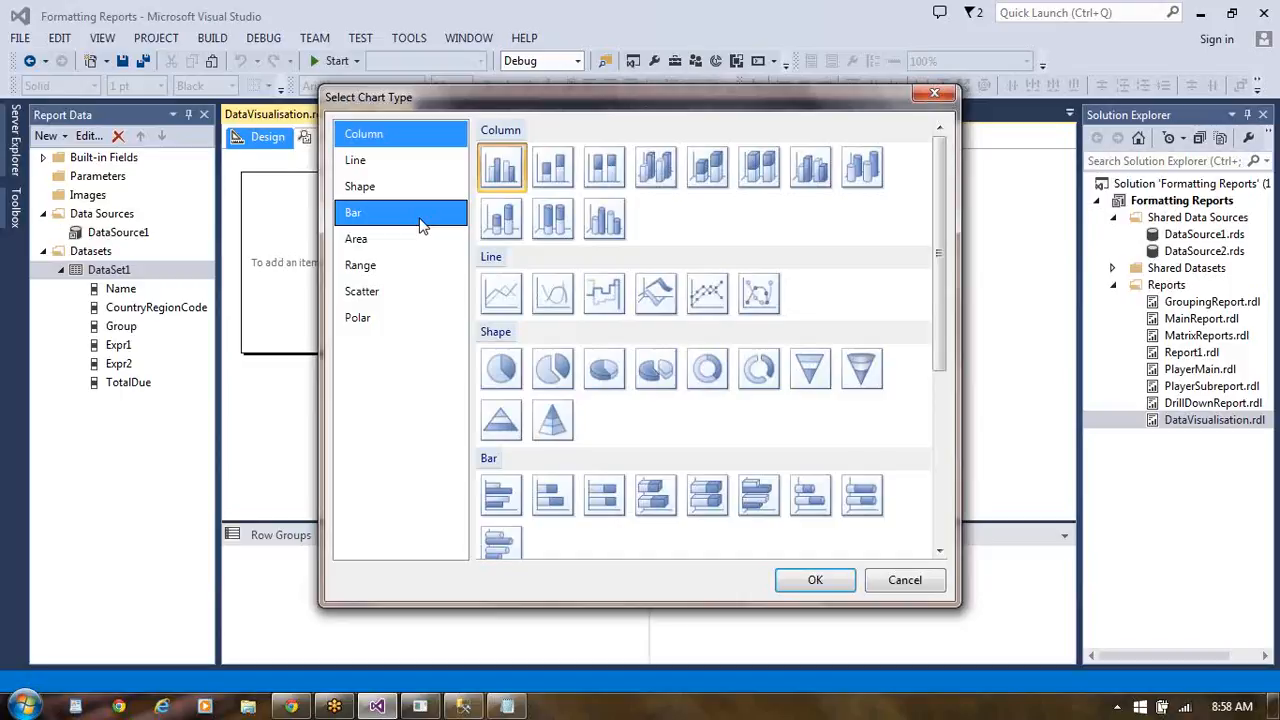
left_click(382, 163)
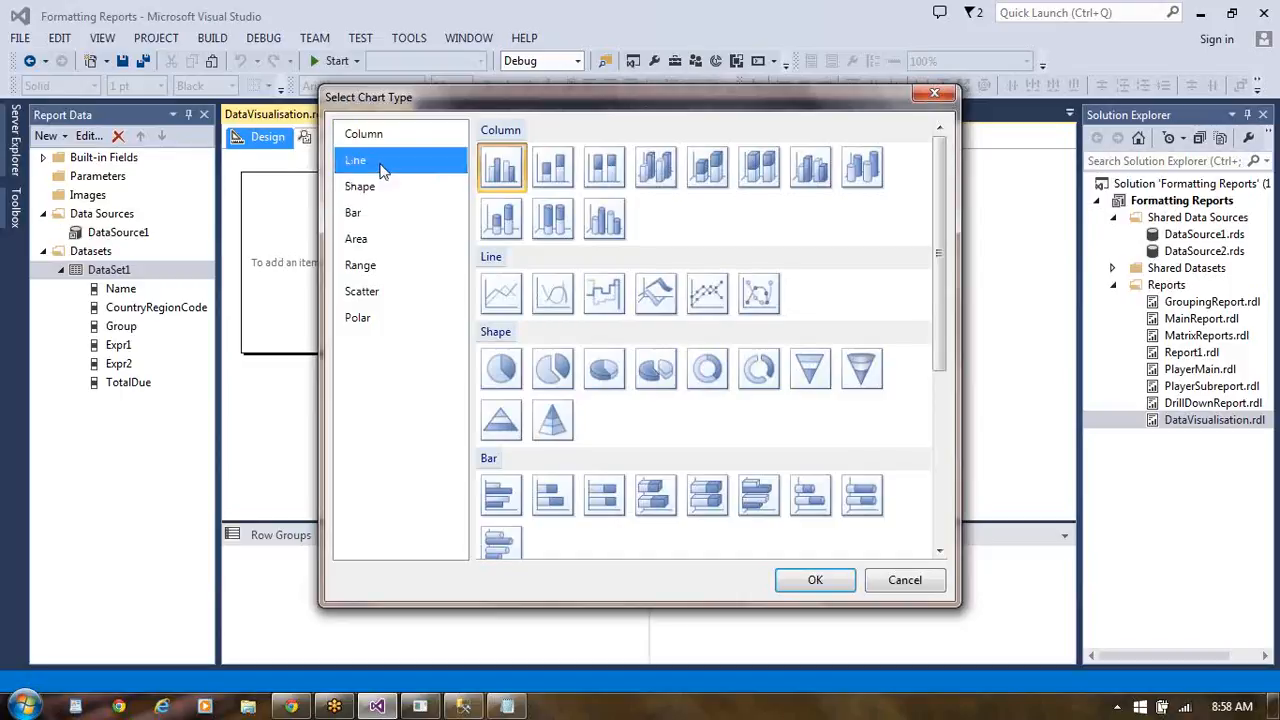
left_click(372, 218)
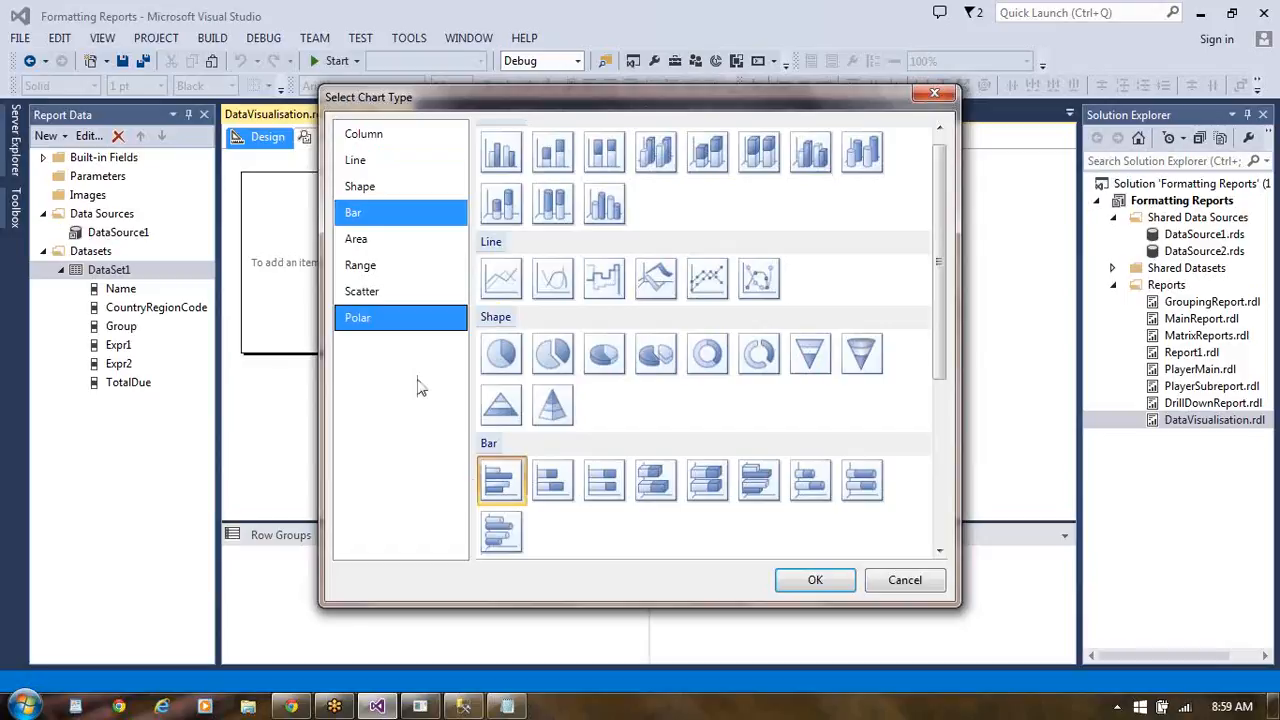
left_click(503, 160)
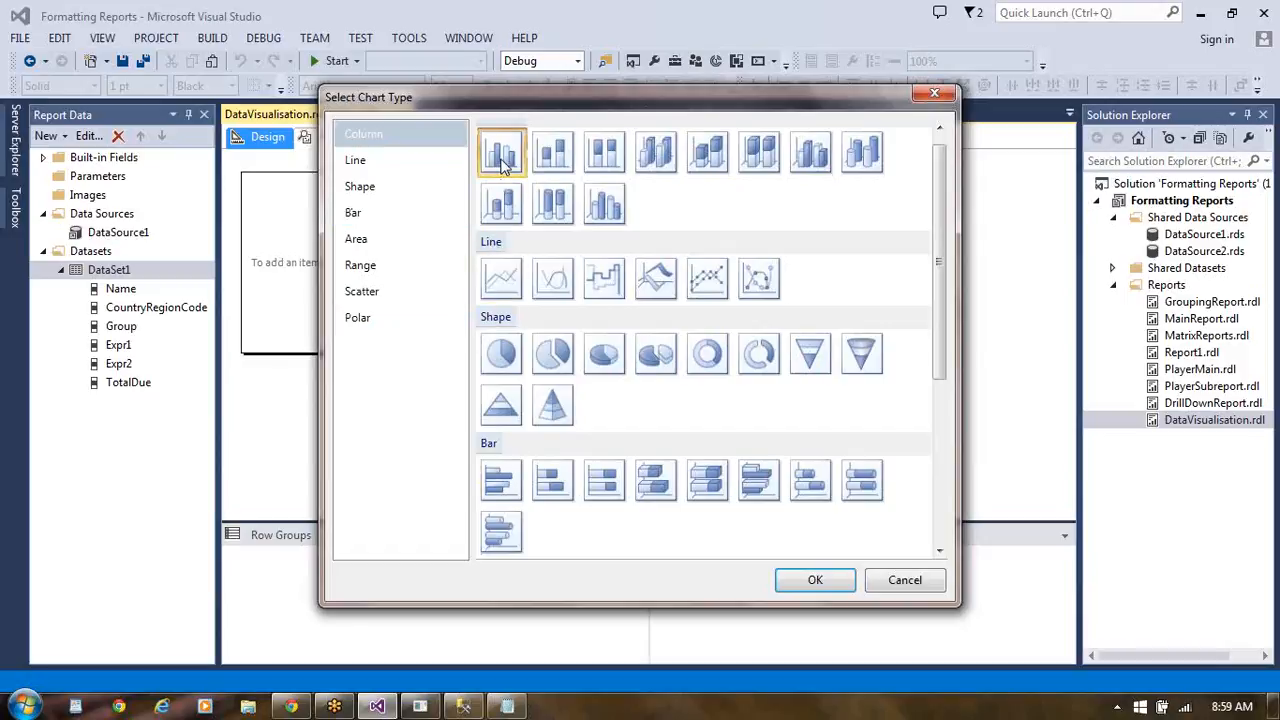
left_click(833, 581)
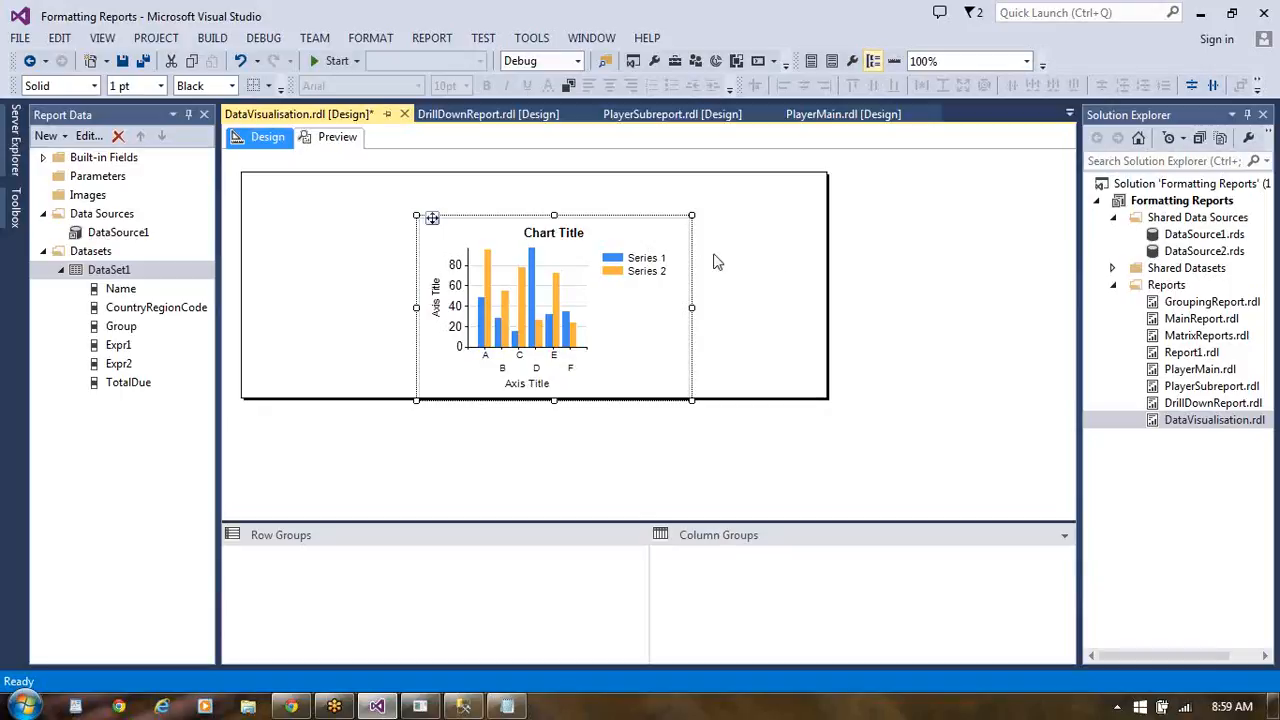
- Change the chart's title to "My First Chart"
left_click(563, 243)
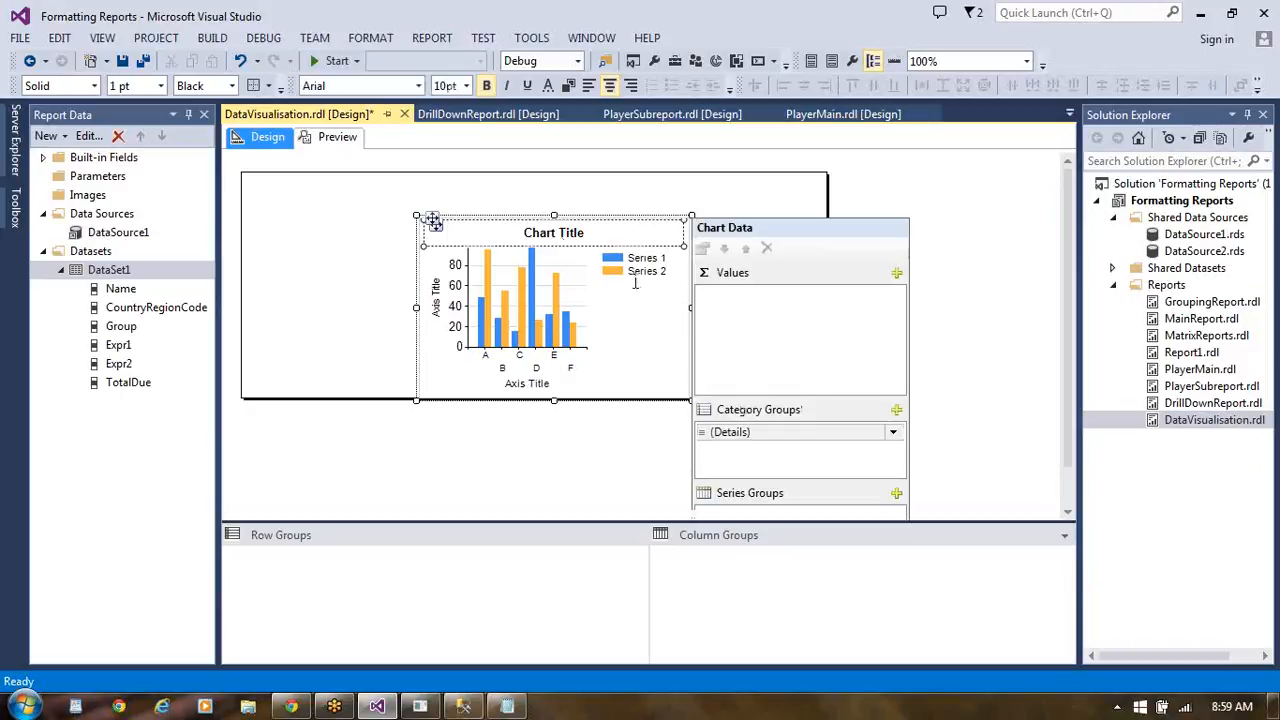
left_click(589, 234)
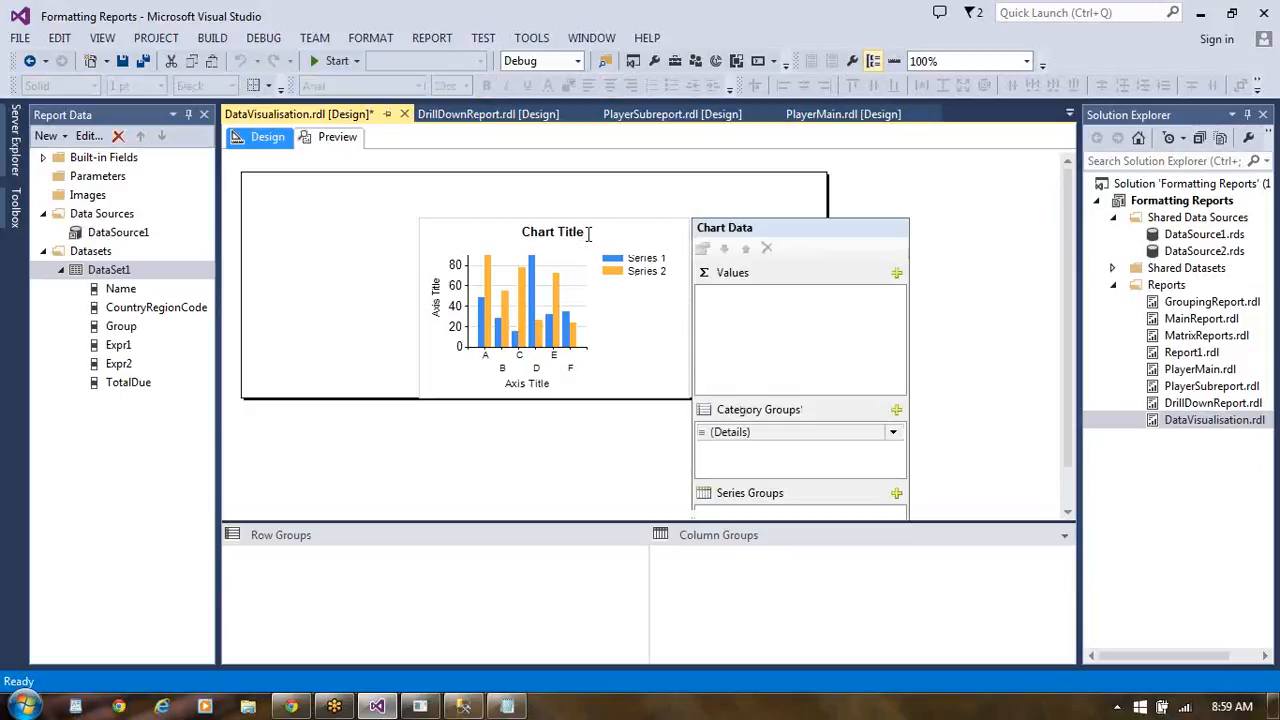
key("BackSpace")
key("BackSpace")
key("BackSpace")
key("BackSpace")
key("BackSpace")
key("BackSpace")
key("BackSpace")
key("BackSpace")
key("BackSpace")
key("BackSpace")
key("BackSpace")
type("My First")
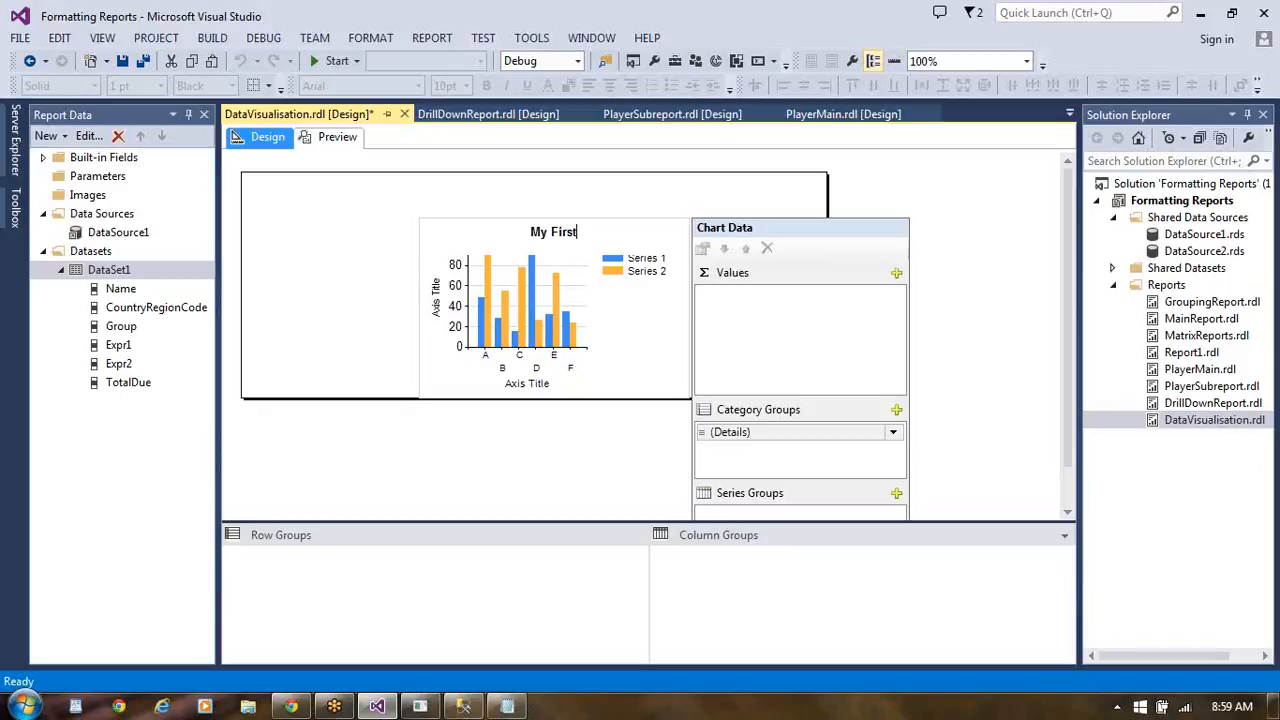
type(" Chart")
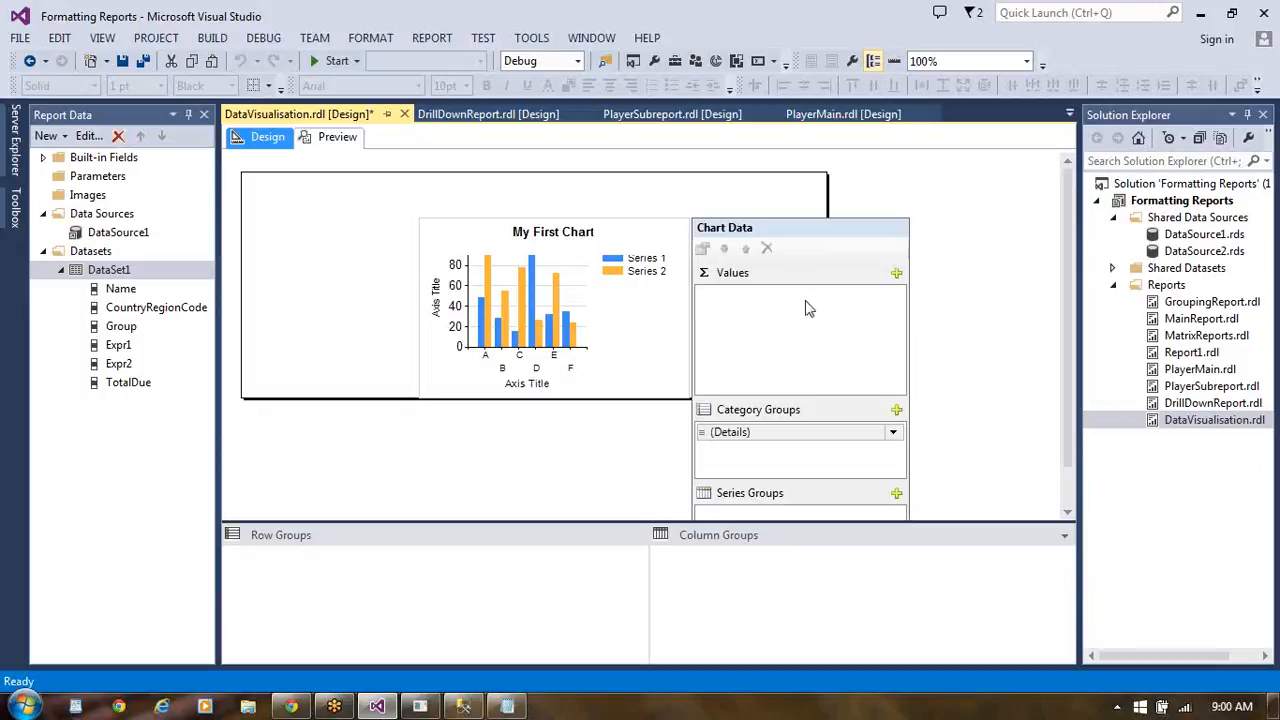
- Add TotalDue as the chart's value and group its categories by CountryRegionCode
left_click(897, 275)
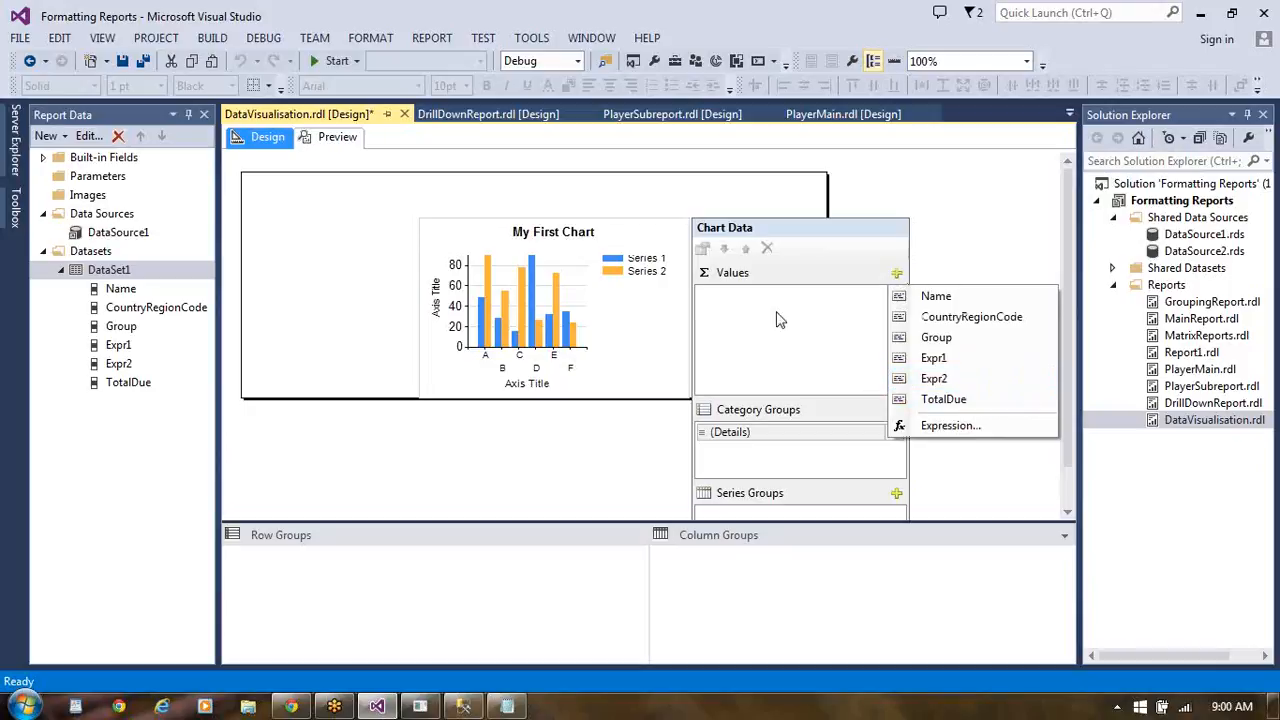
left_click(728, 274)
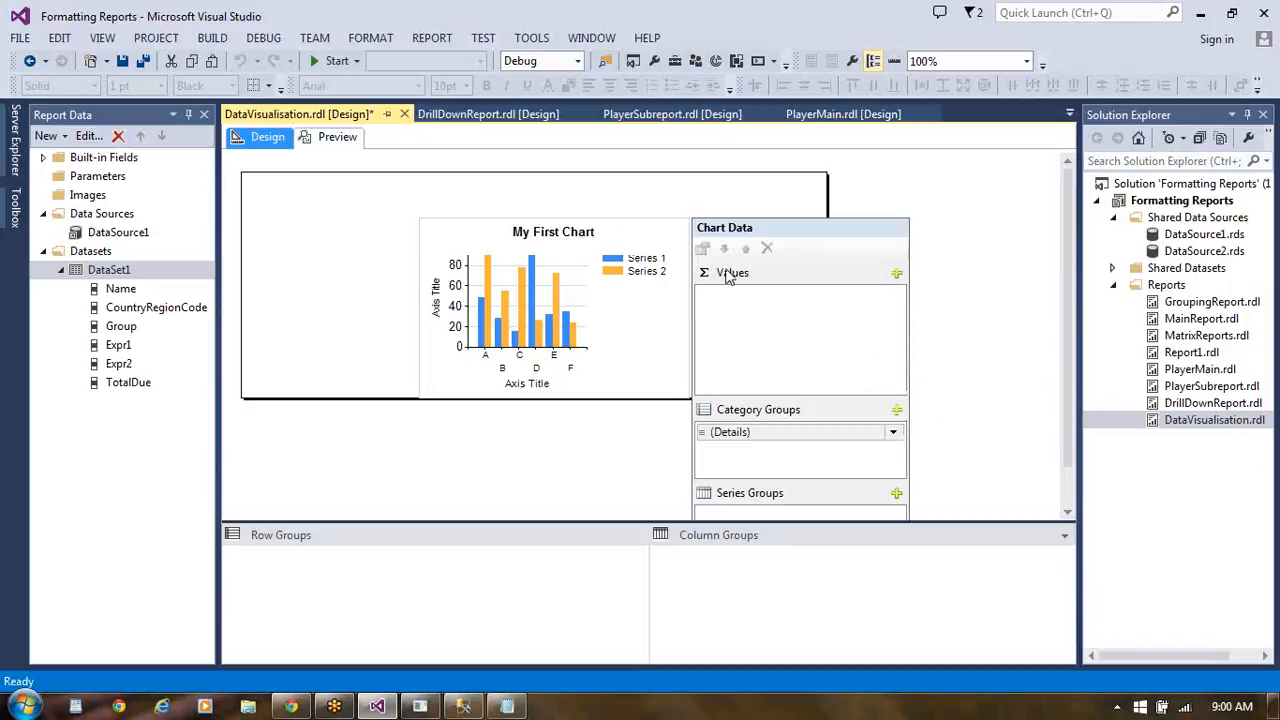
left_click(897, 273)
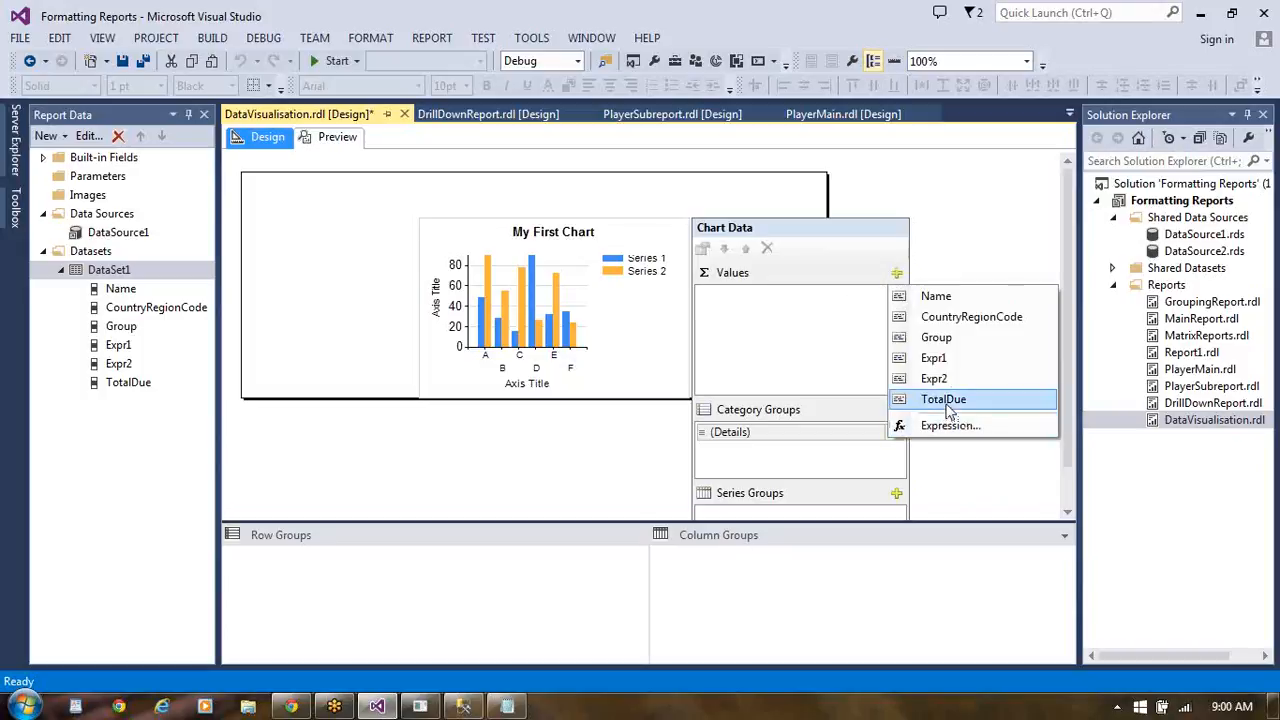
left_click(766, 329)
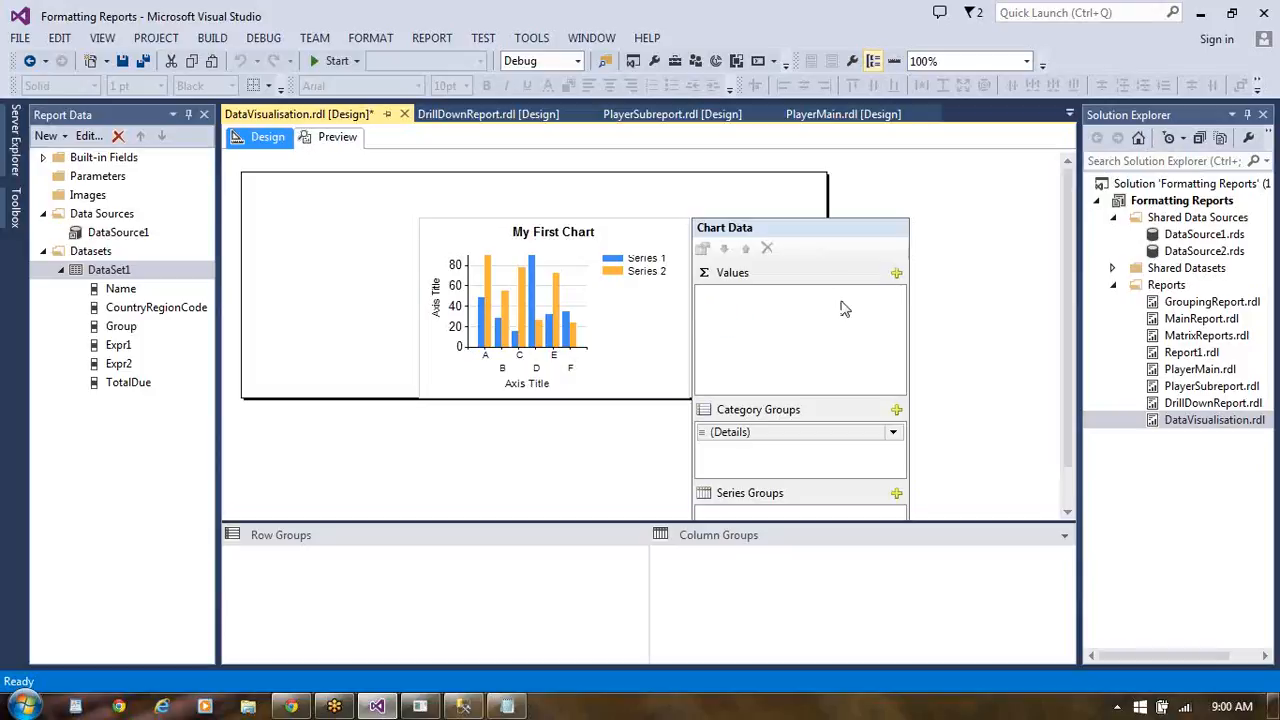
left_click(897, 274)
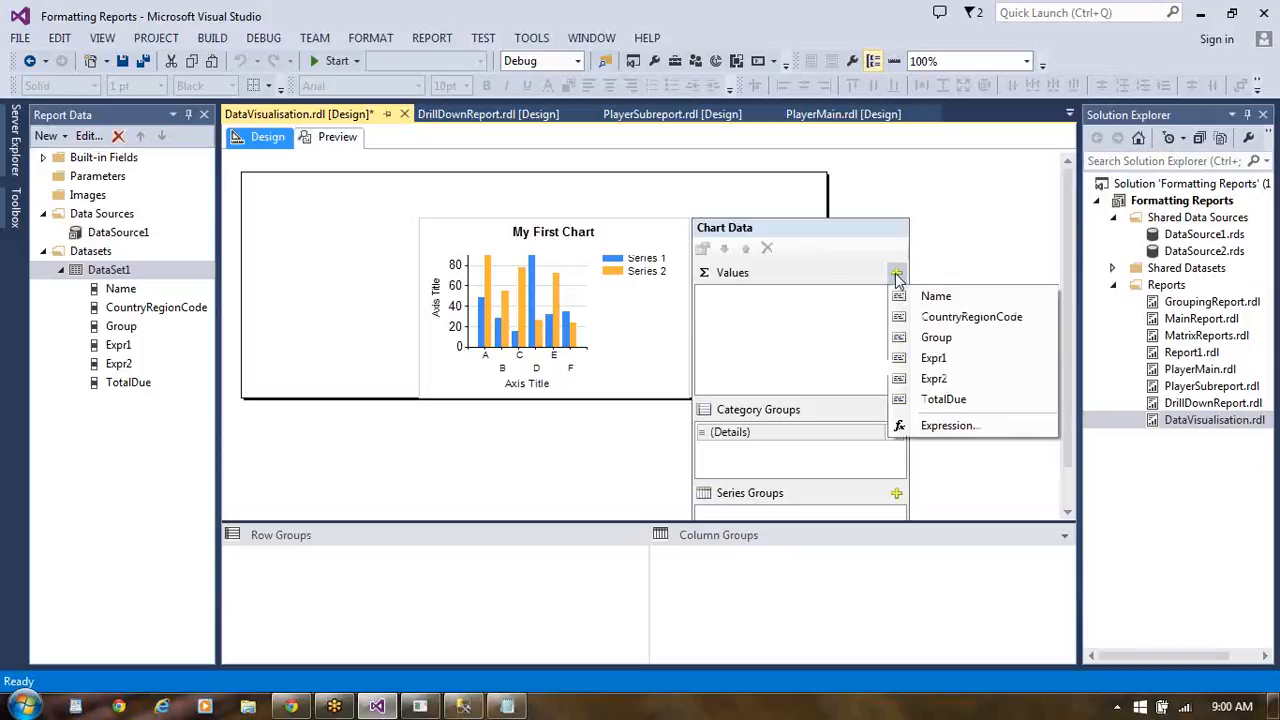
left_click(940, 400)
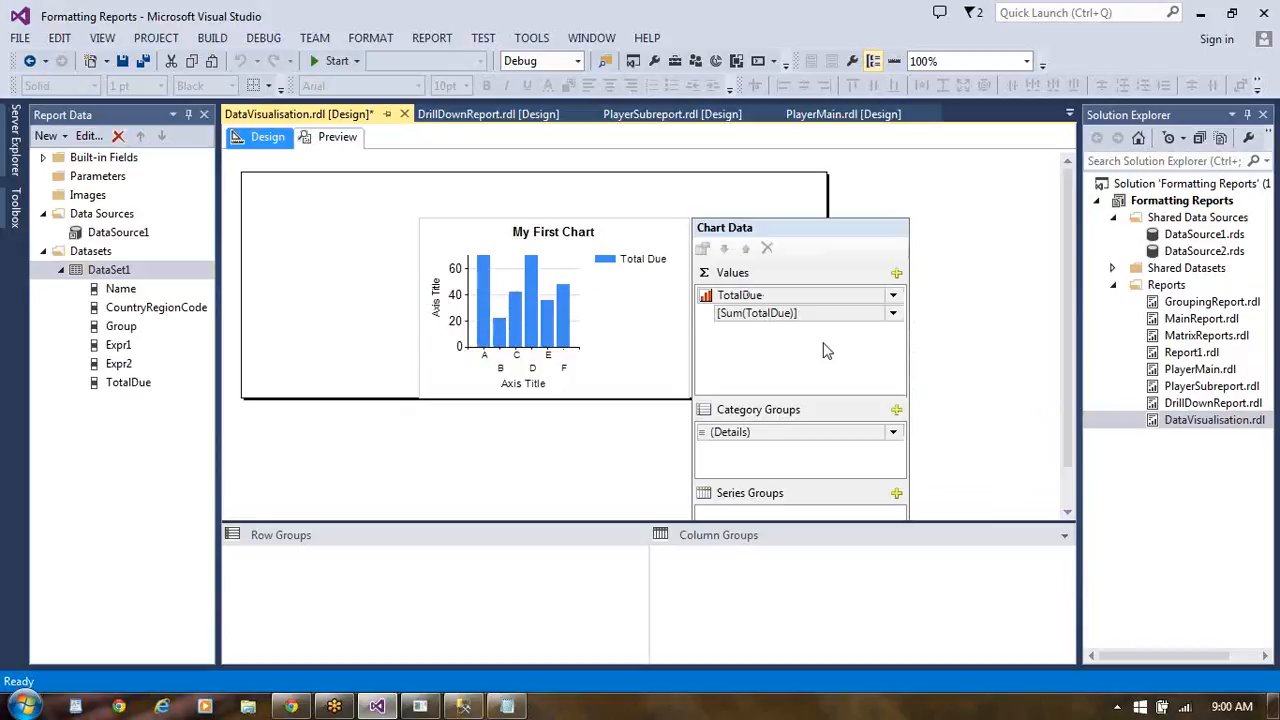
left_click(894, 433)
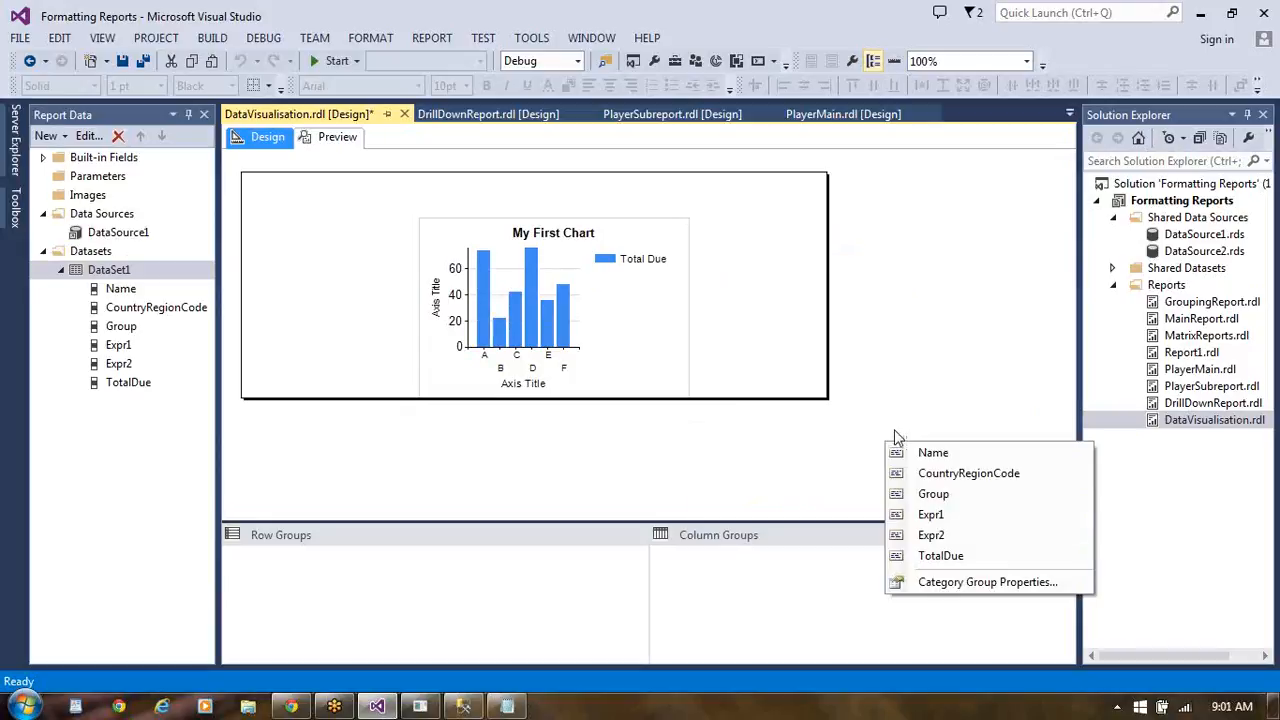
left_click(956, 475)
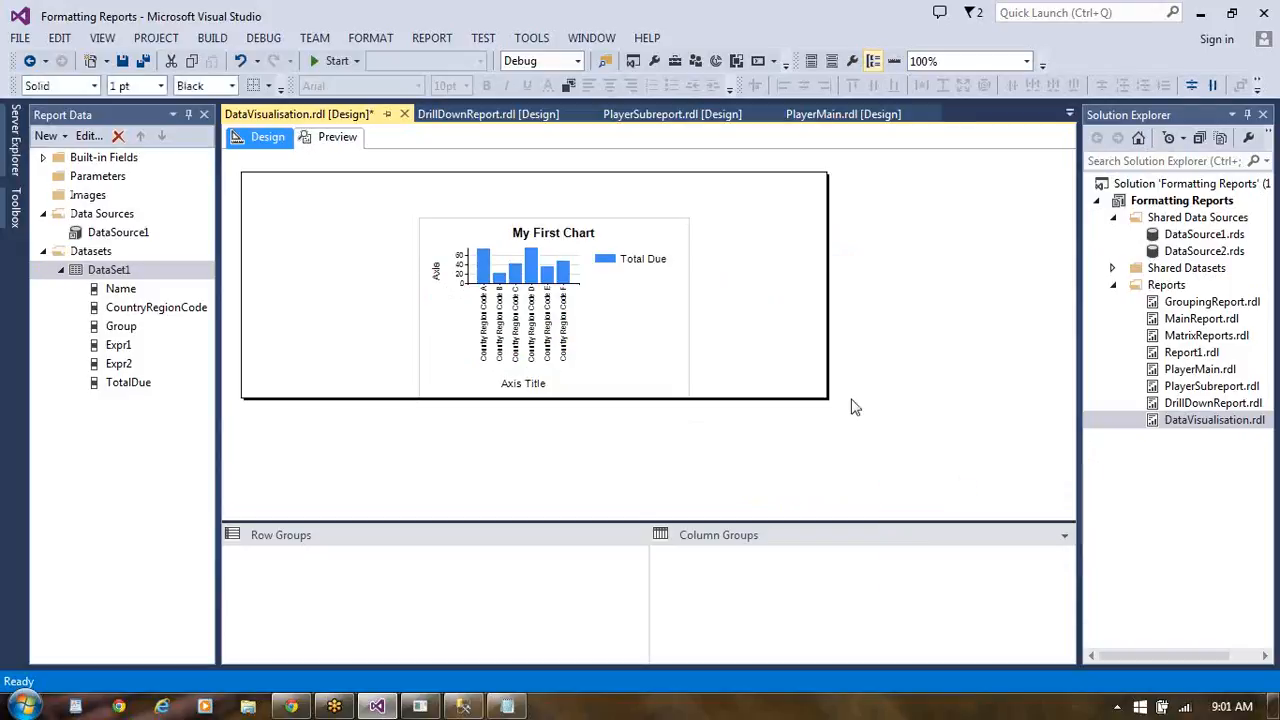
left_click(614, 230)
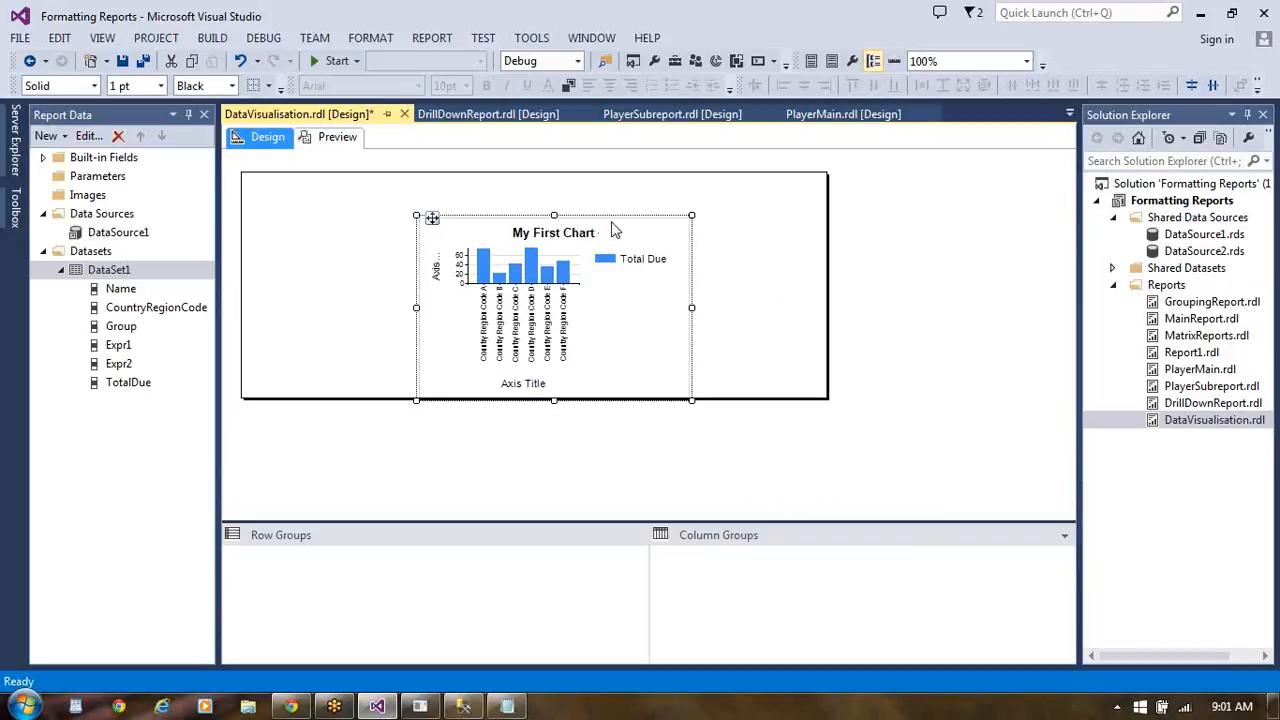
left_click(545, 243)
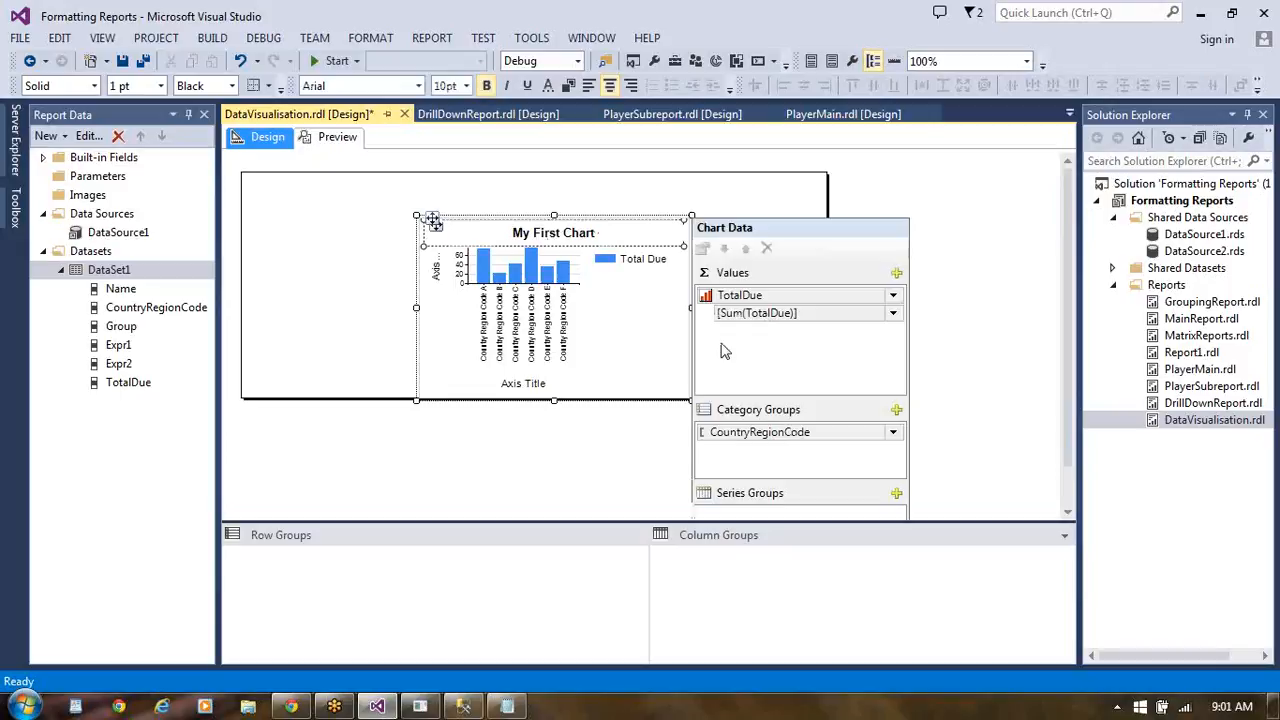
left_click(897, 495)
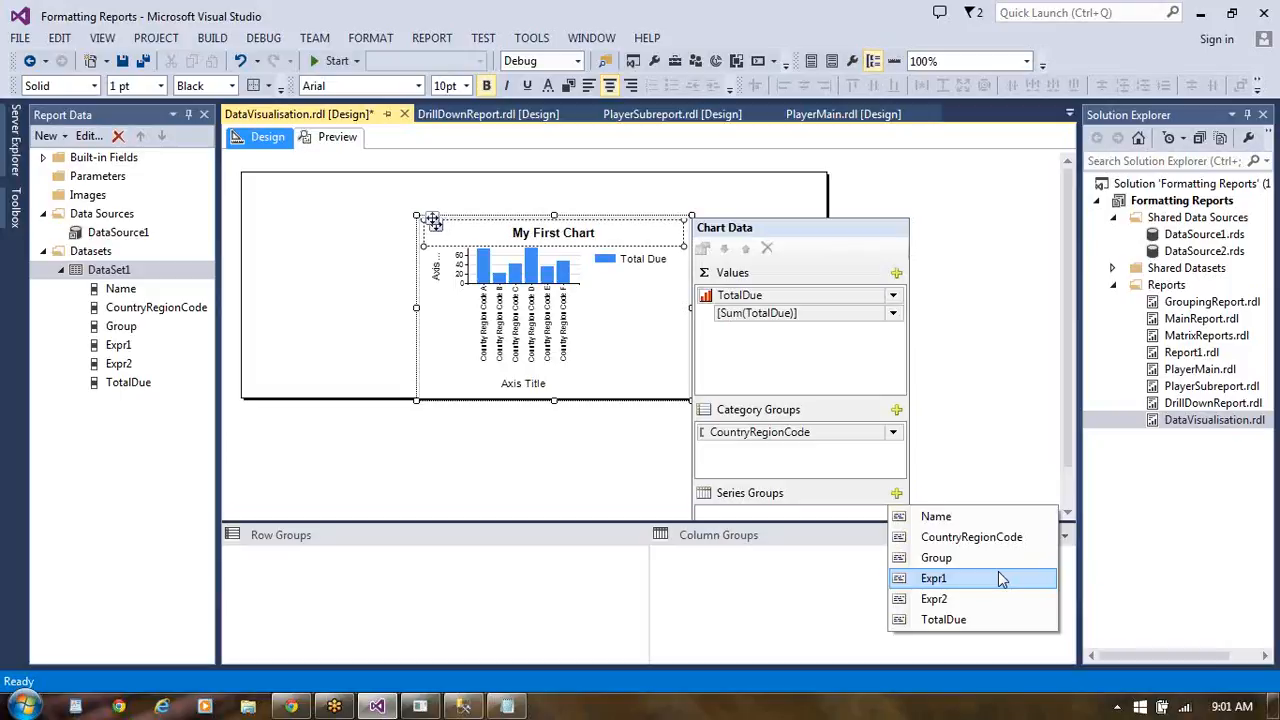
left_click(979, 340)
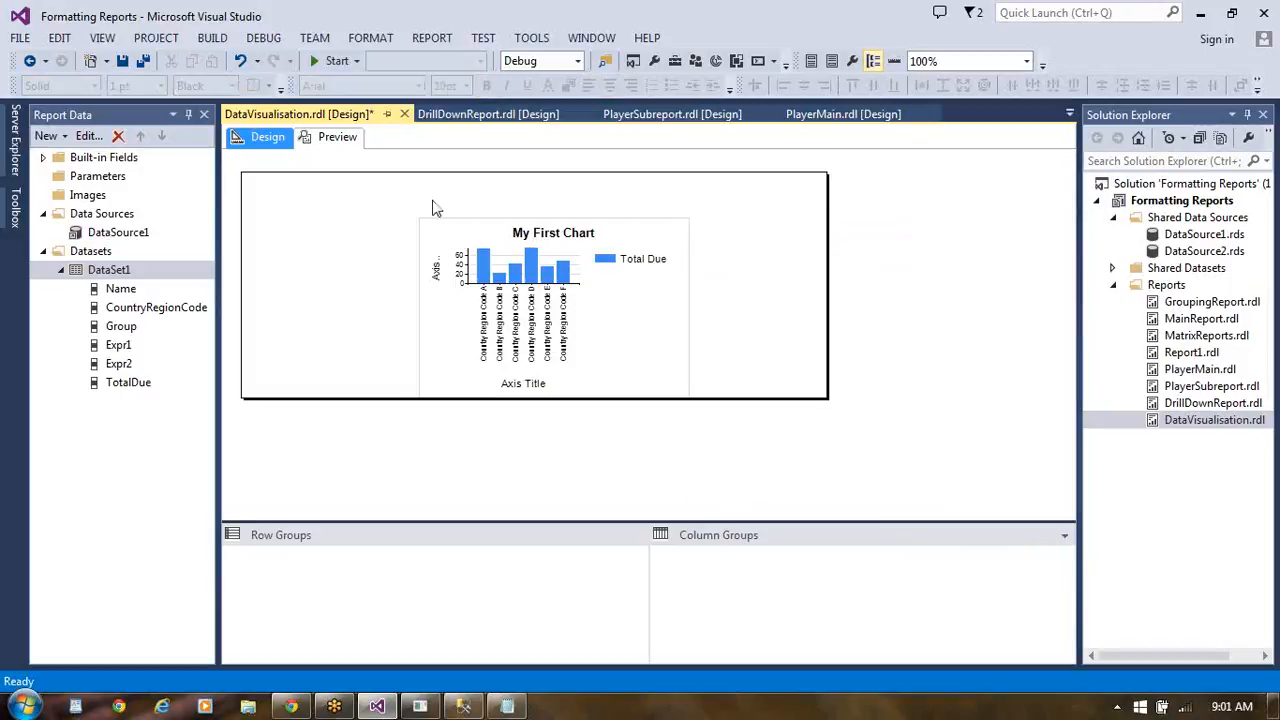
- Review the server and database connection settings behind the report's DataSource1, then accept the dialogs
left_click(138, 236)
left_click(138, 233)
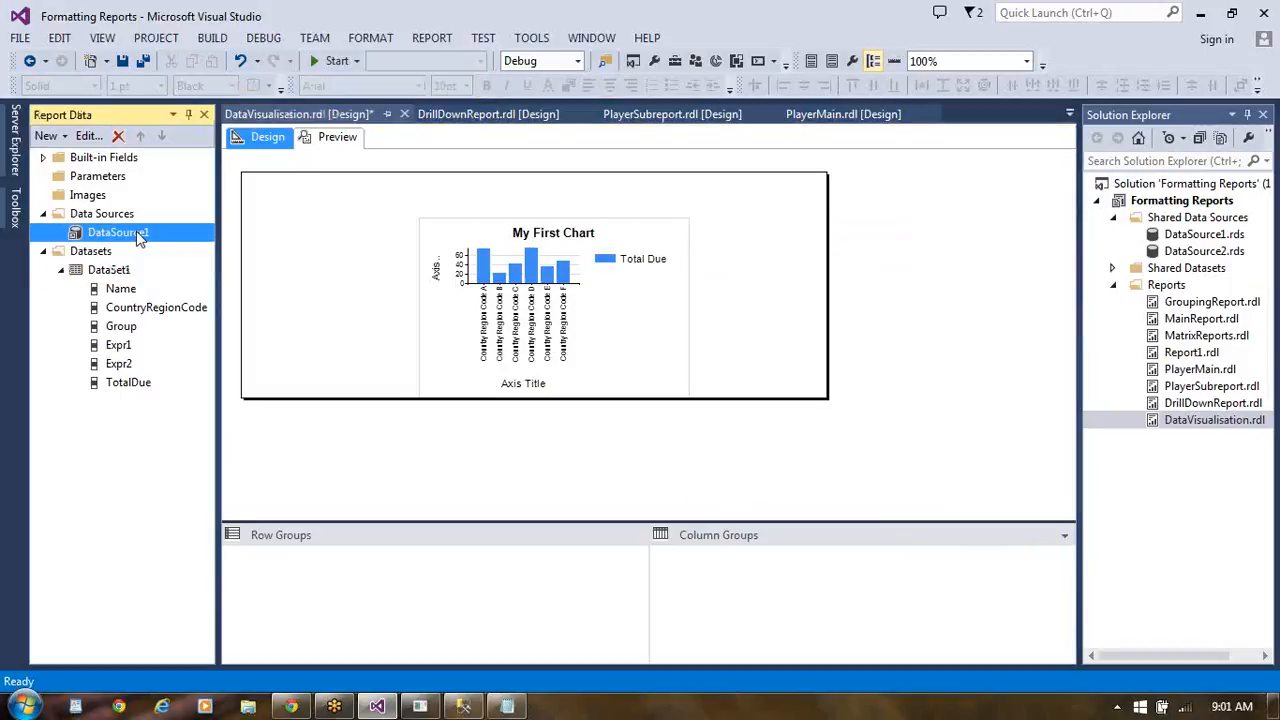
double_click(138, 233)
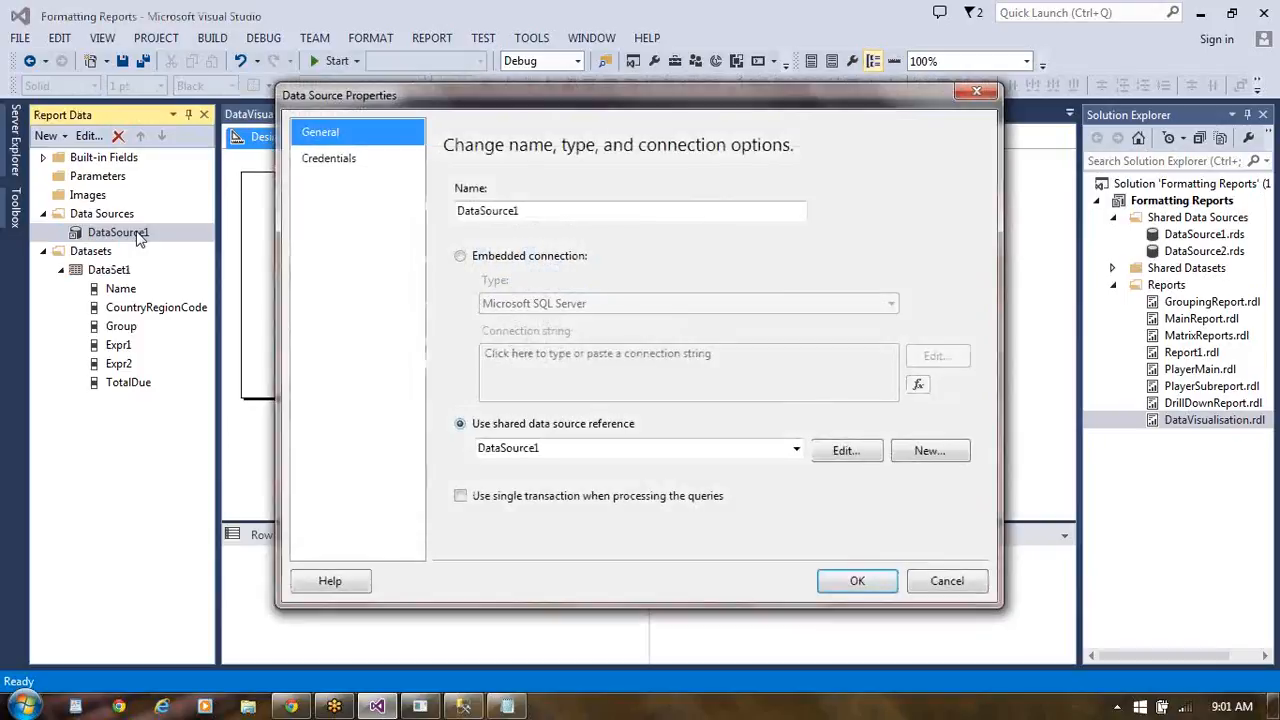
left_click(845, 451)
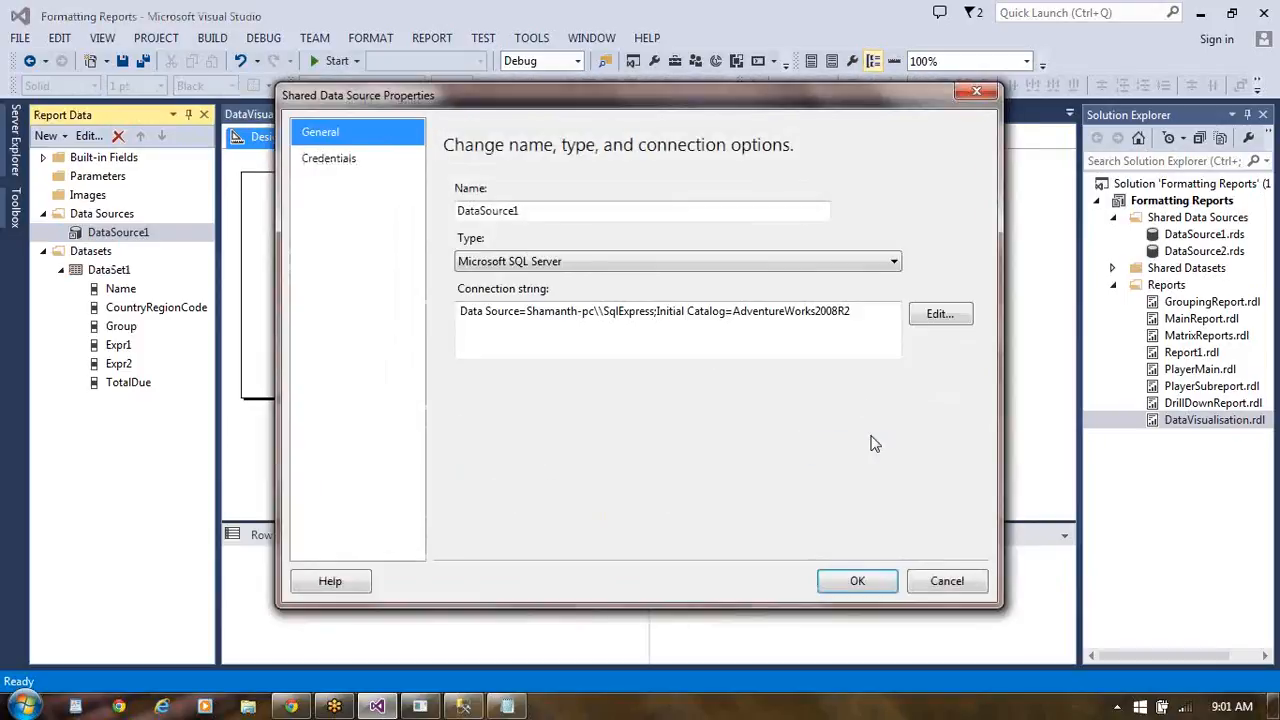
left_click(940, 314)
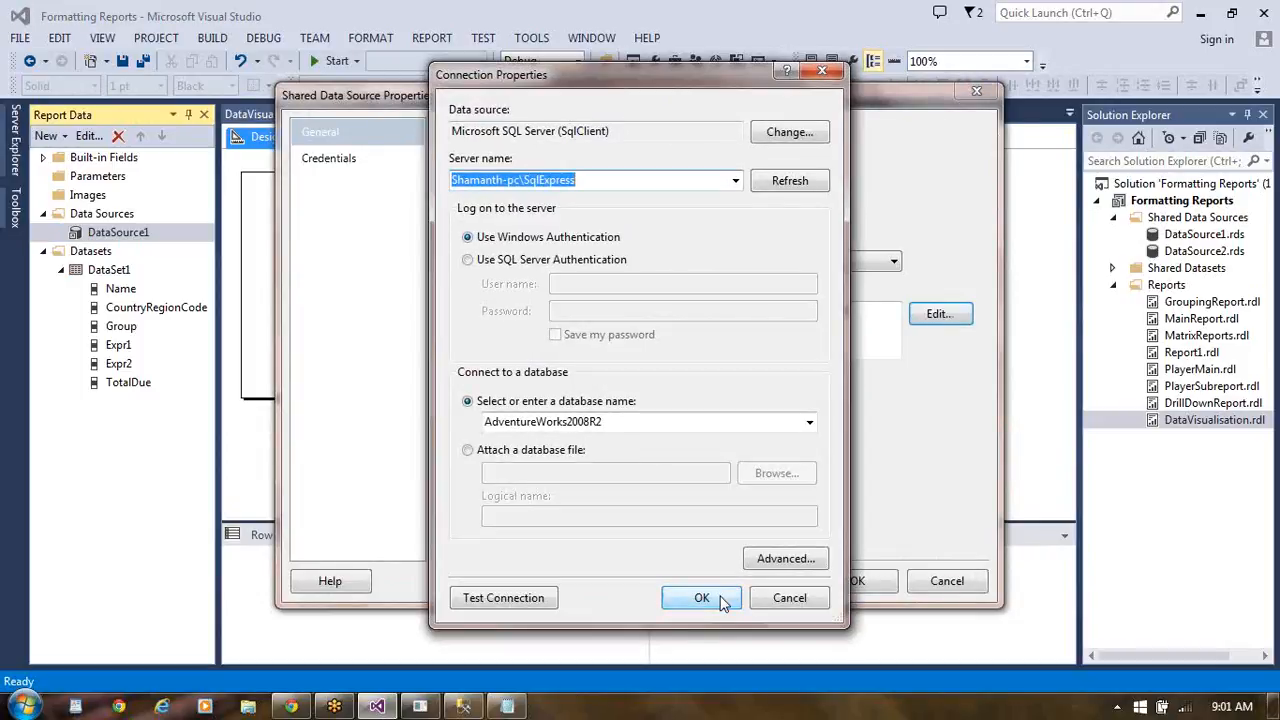
left_click(722, 598)
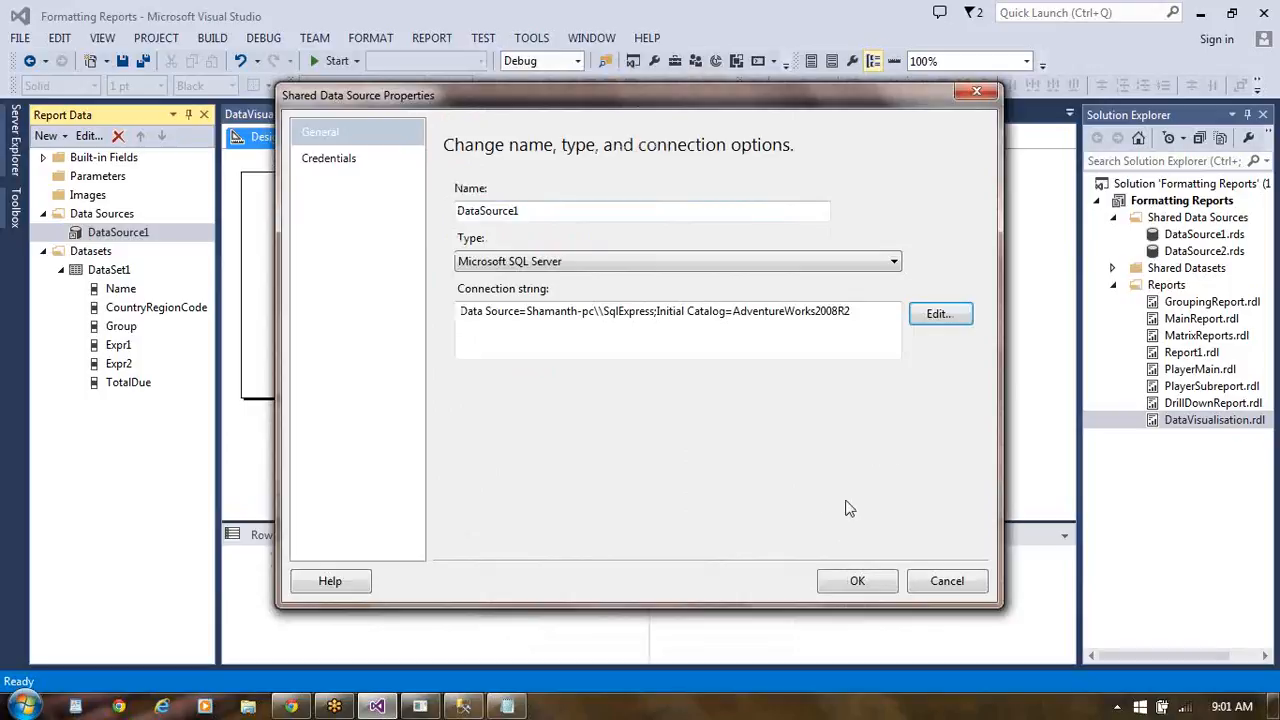
left_click(851, 584)
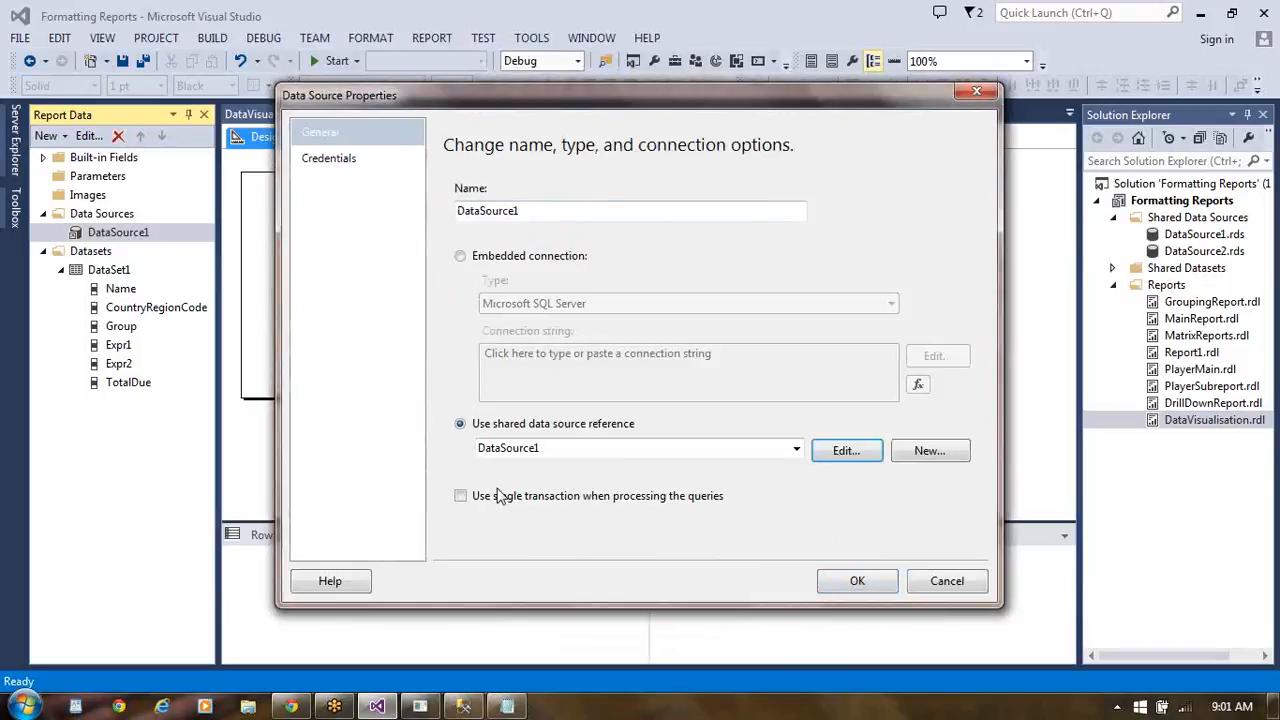
left_click(851, 583)
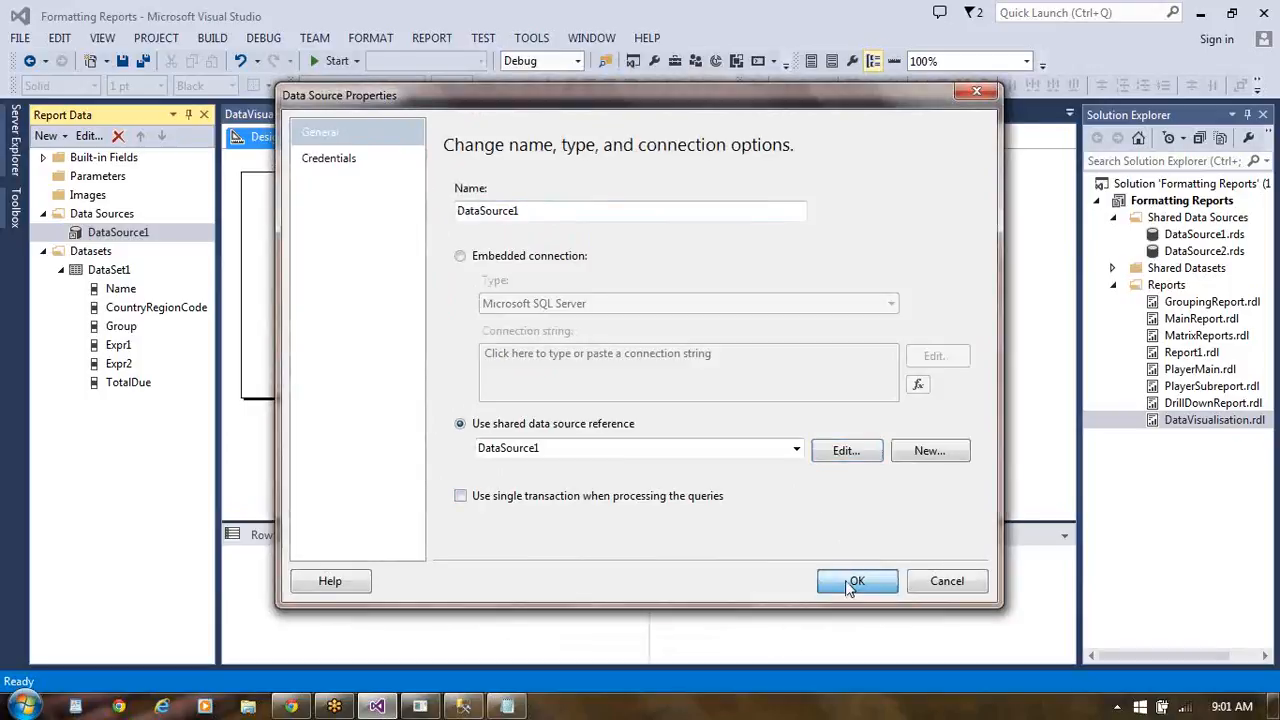
- In DataSet1's query, change the alias of the YEAR(DueDate) expression to Year
double_click(110, 270)
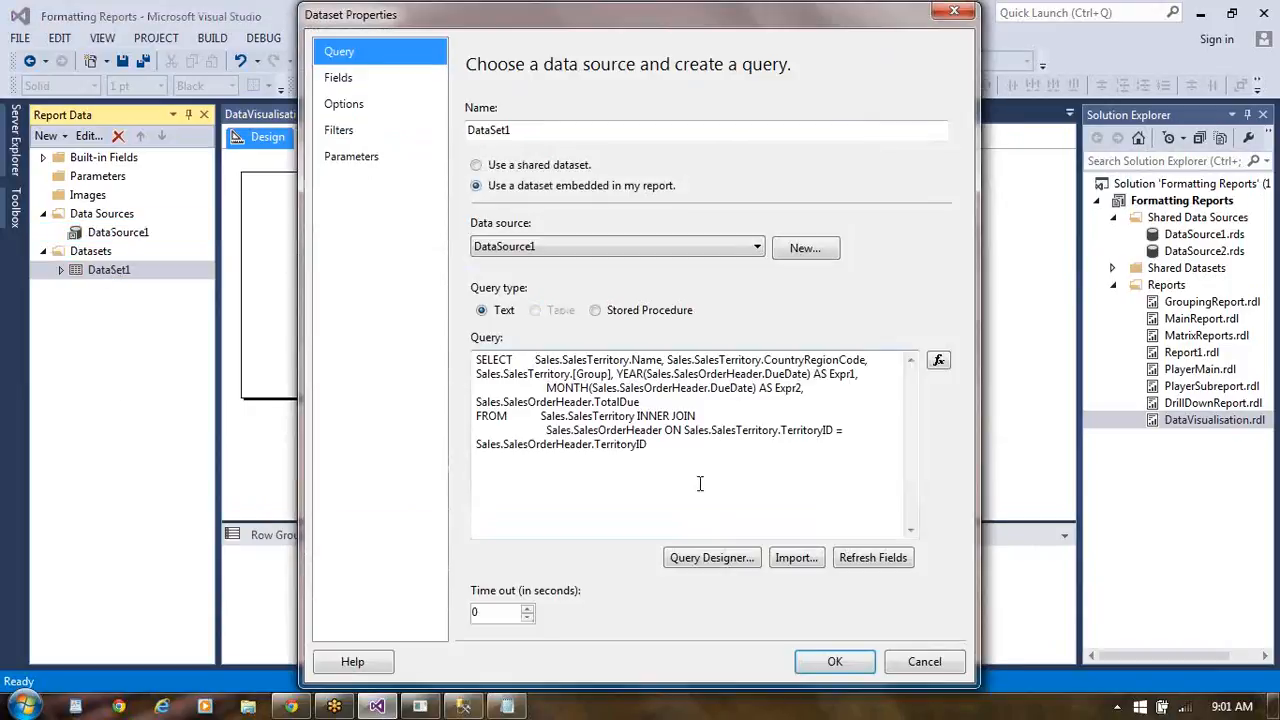
left_click(858, 375)
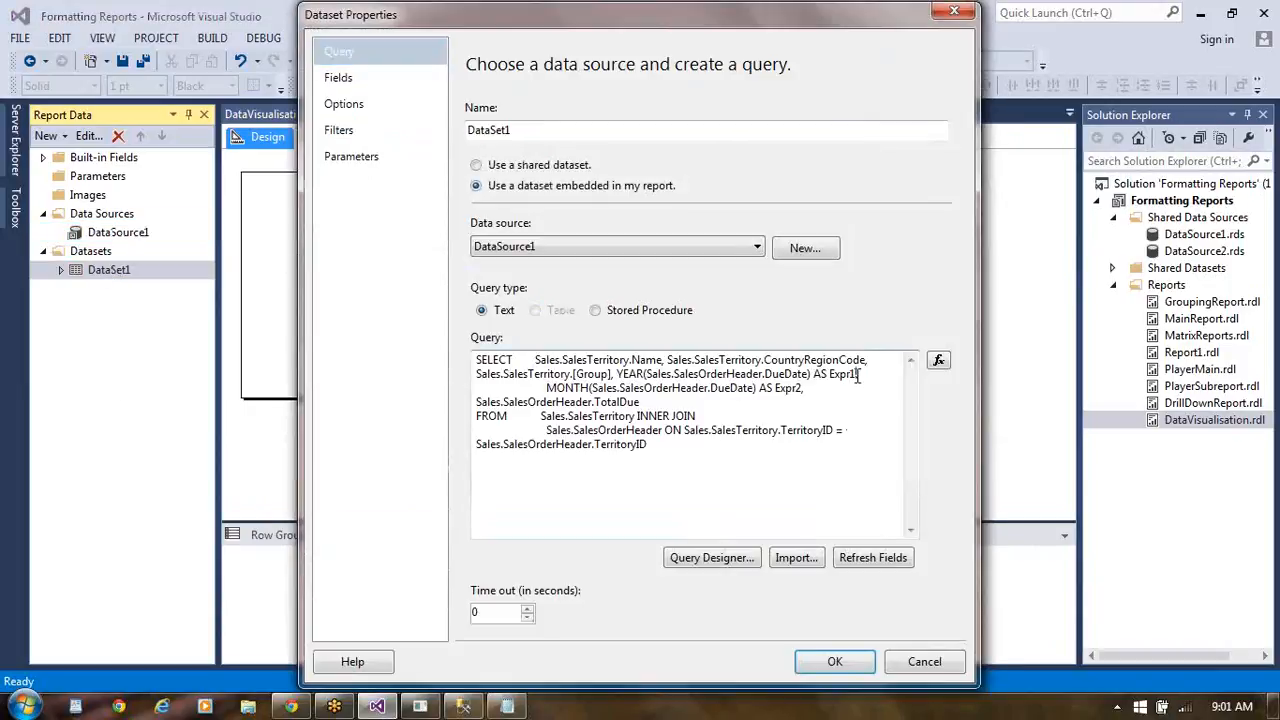
key("BackSpace")
key("BackSpace")
key("BackSpace")
key("BackSpace")
key("BackSpace")
type("Year")
- Change the alias of the MONTH(DueDate) expression to Month in the query and accept the dataset
left_click(801, 390)
key("BackSpace")
key("BackSpace")
key("BackSpace")
key("BackSpace")
key("BackSpace")
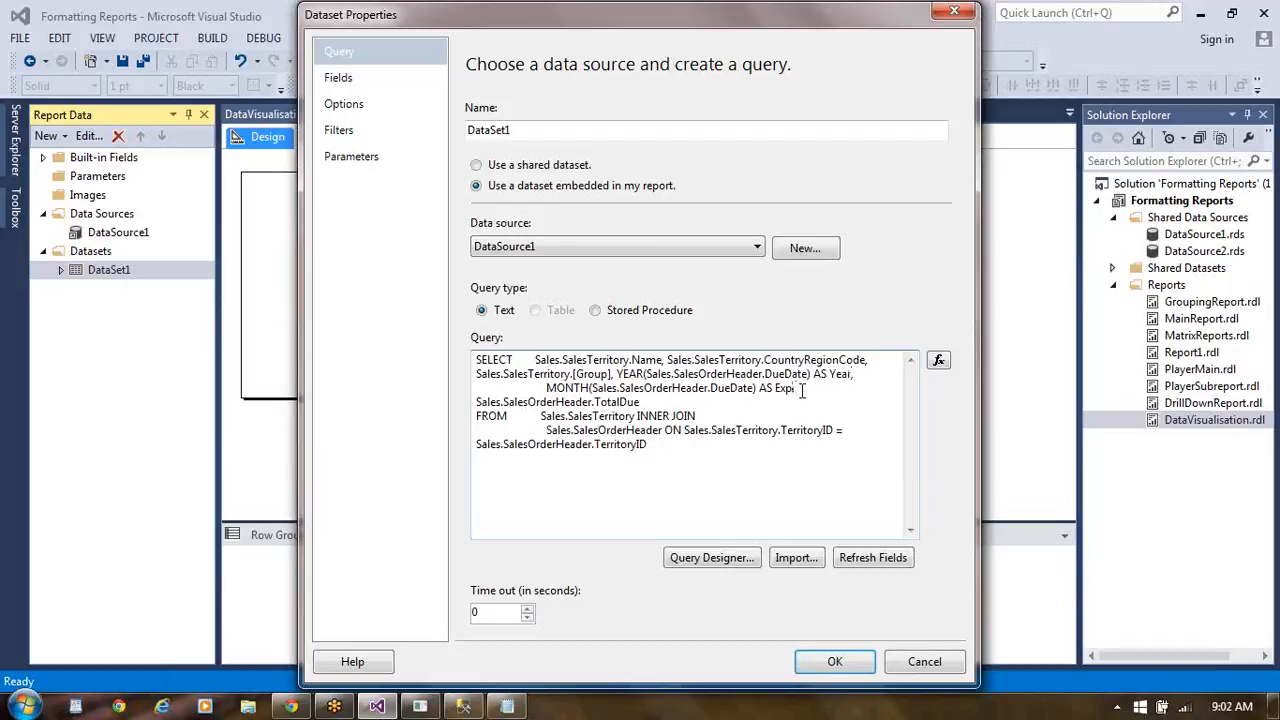
type("Month,")
left_click(838, 662)
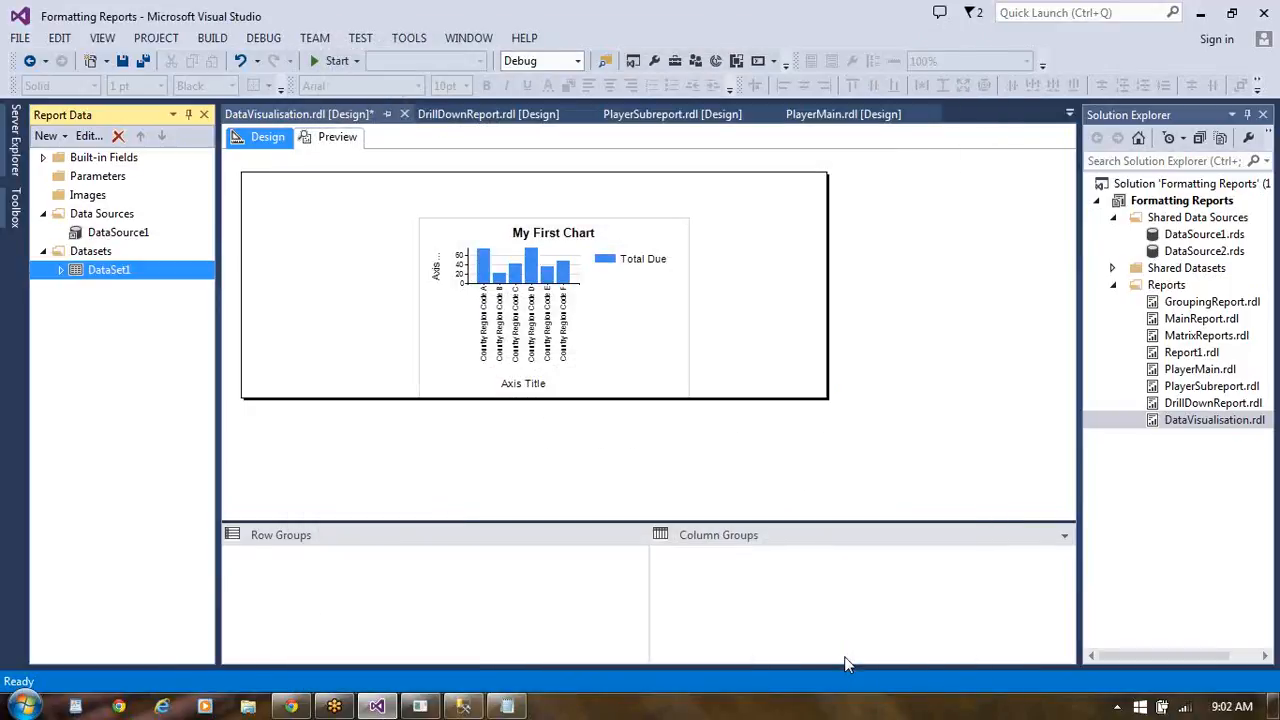
- Add Year as a series group to the column chart and preview the report
left_click(631, 232)
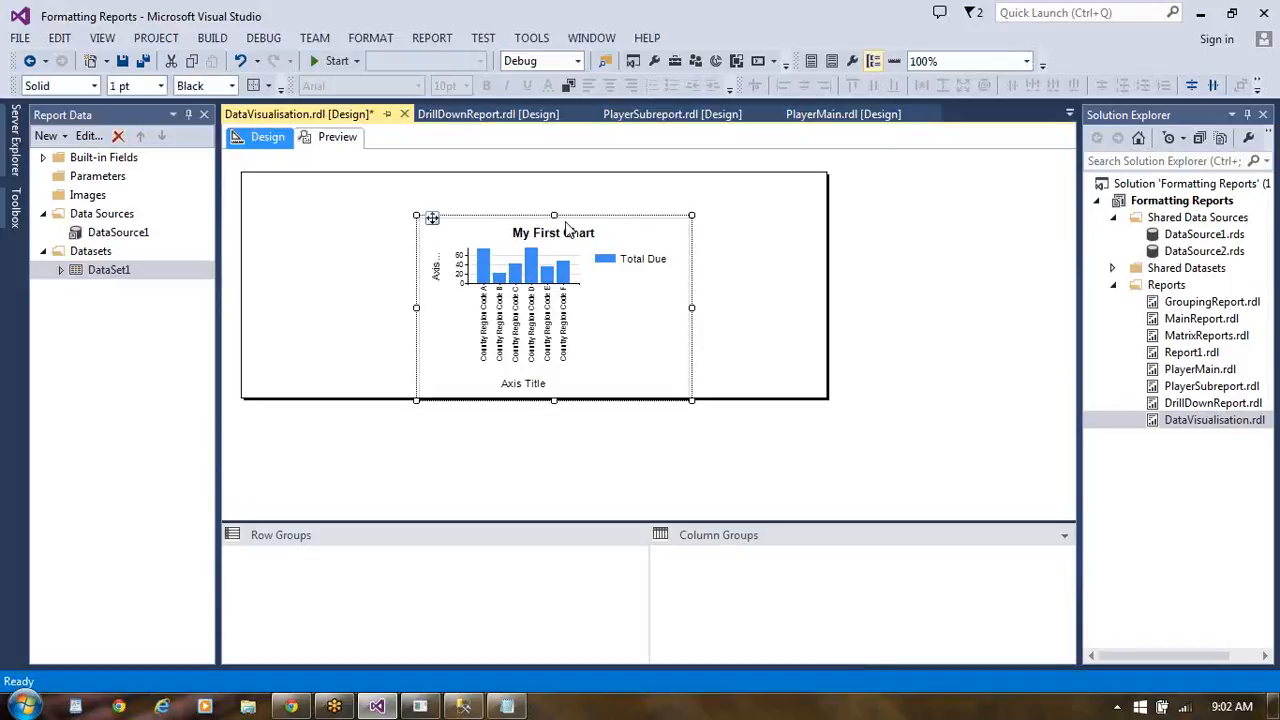
left_click(563, 240)
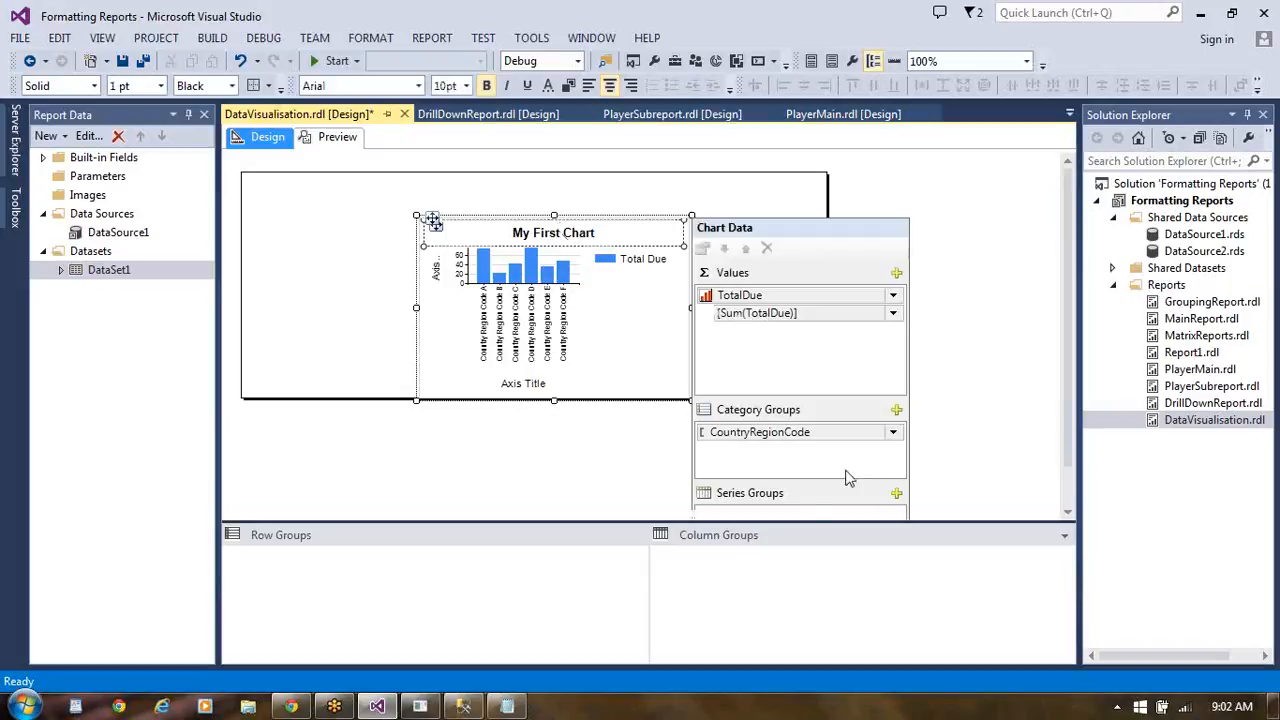
left_click(896, 494)
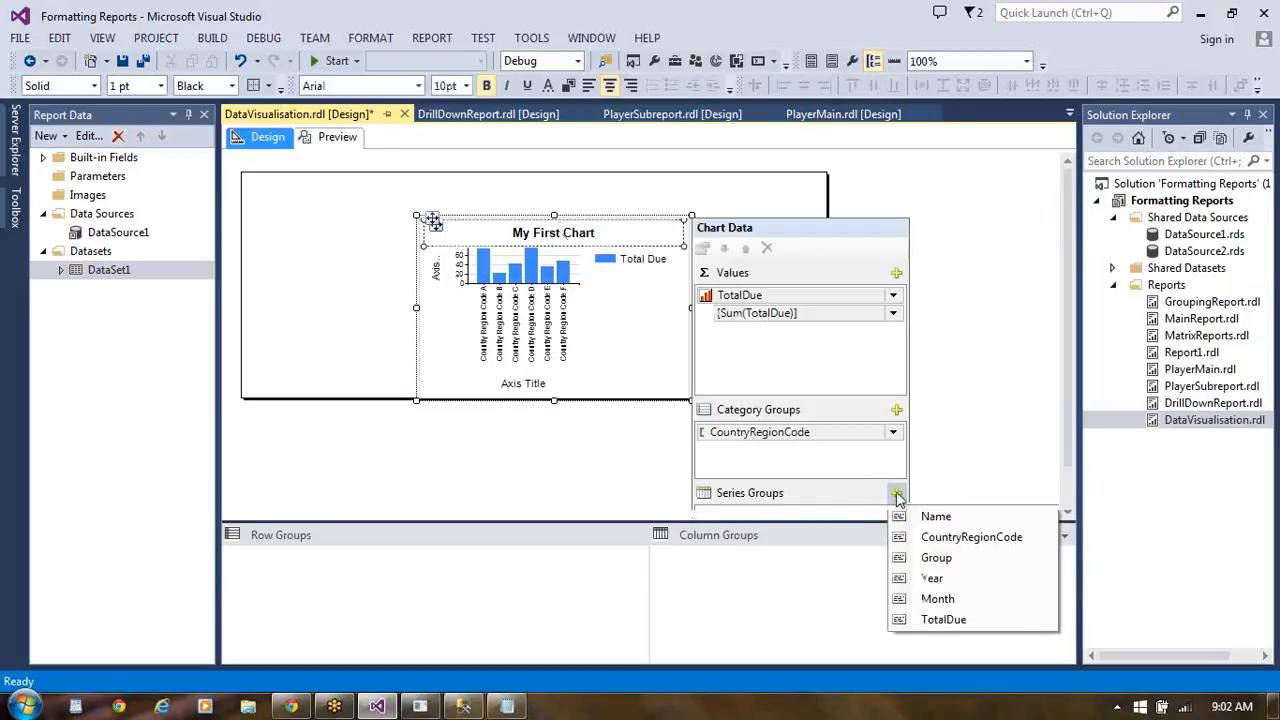
left_click(945, 580)
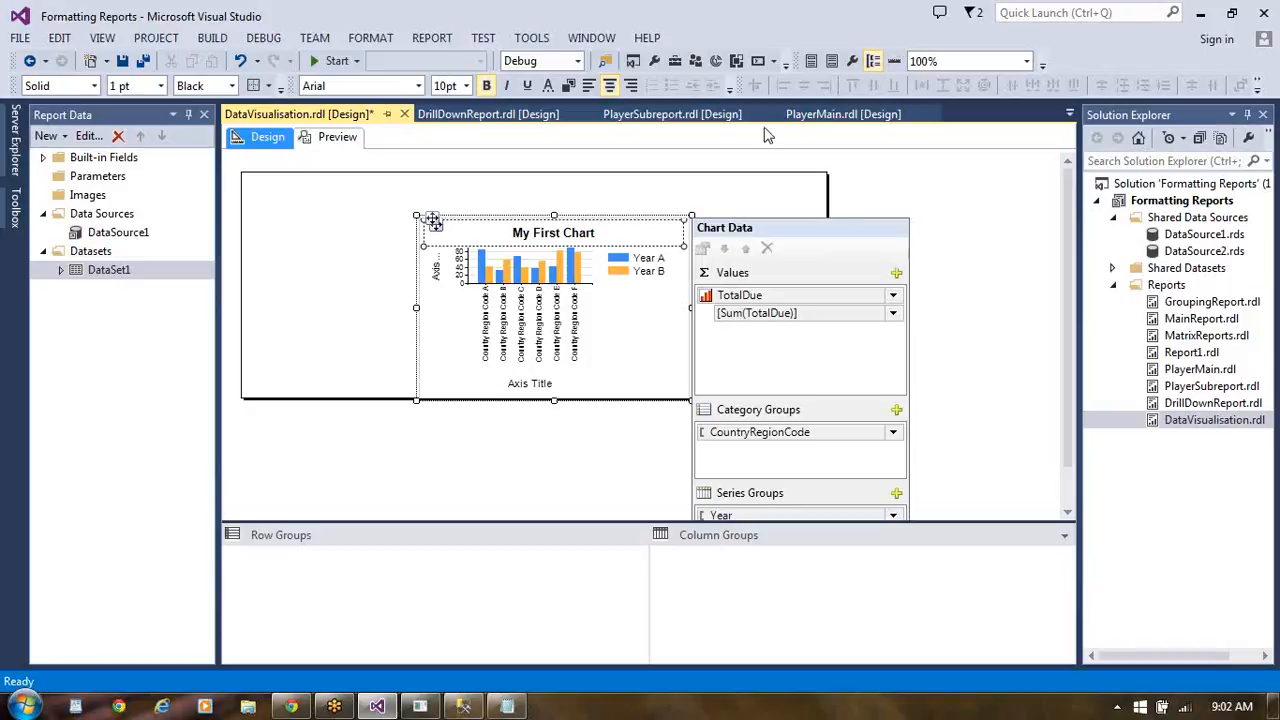
left_click(337, 137)
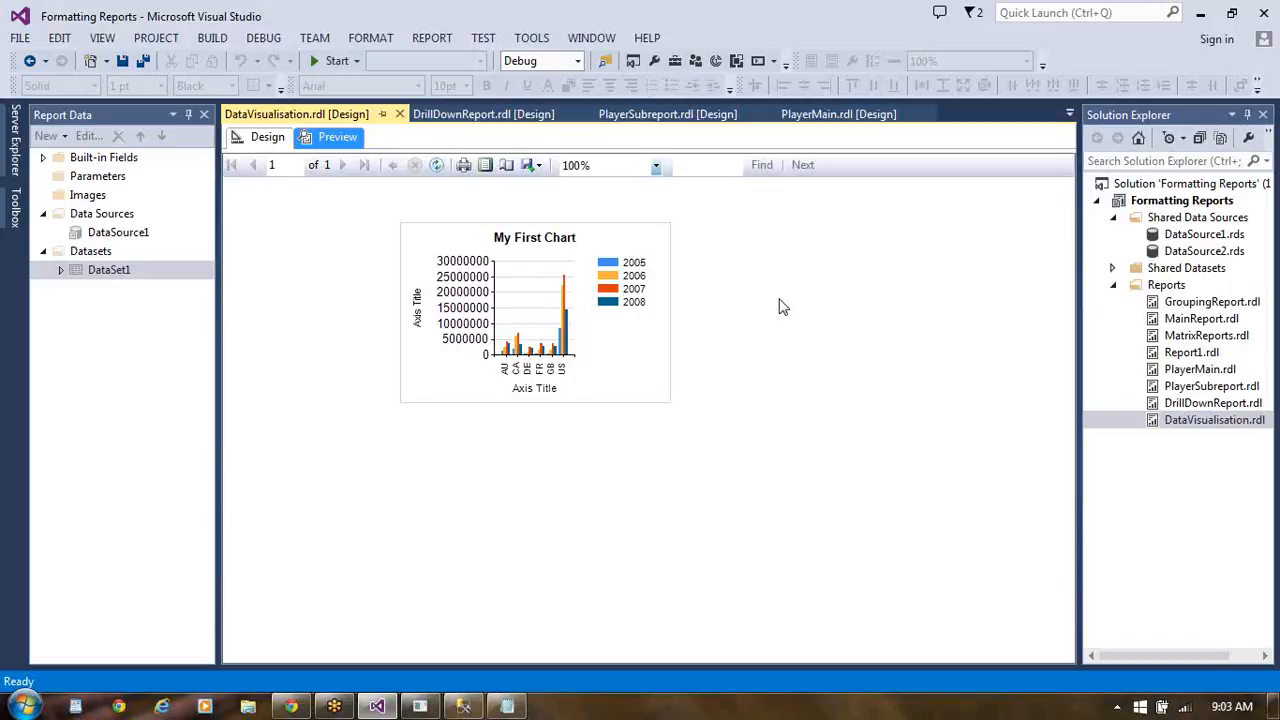
- Return to the report design and change the chart's vertical axis title to "Total Due"
left_click(266, 138)
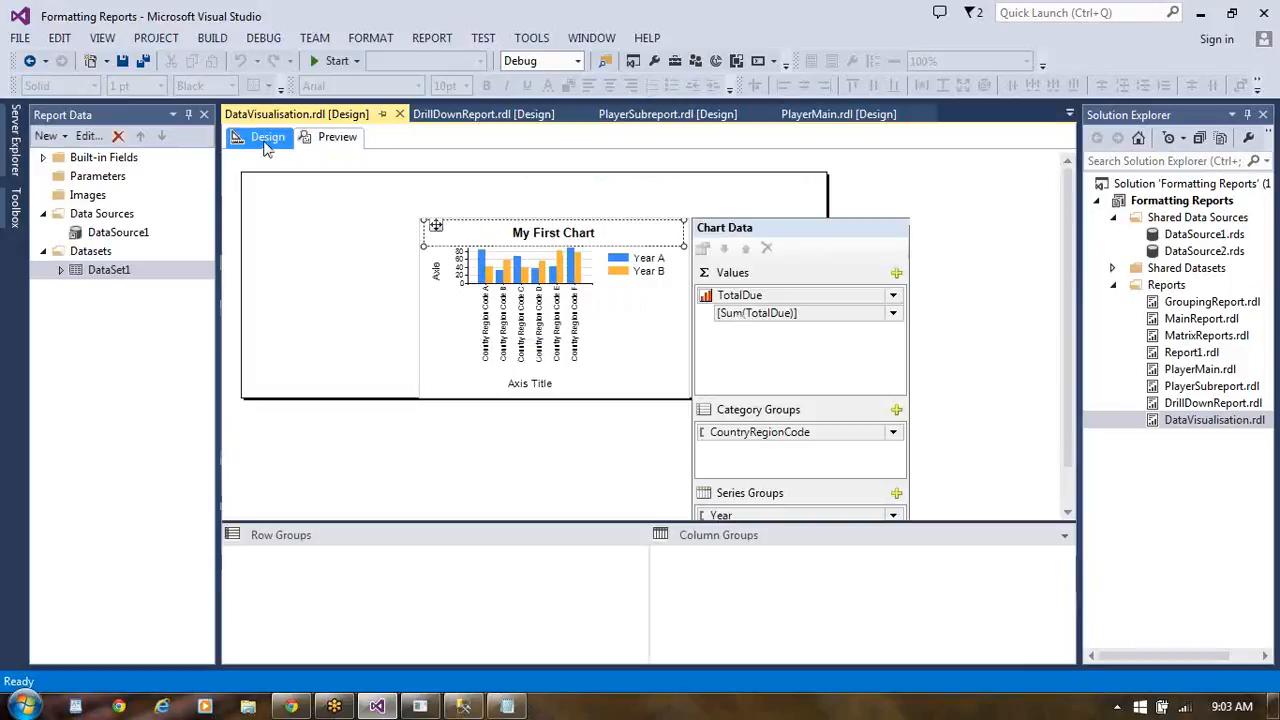
left_click(444, 277)
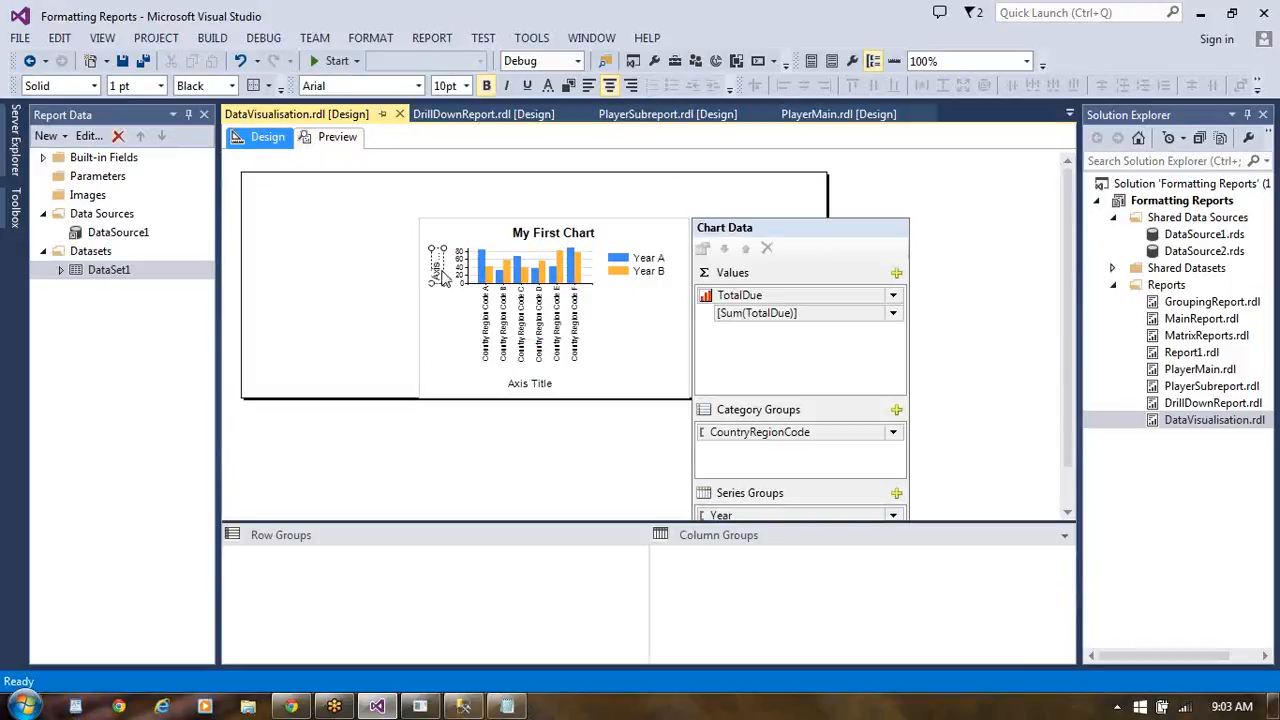
left_click(444, 277)
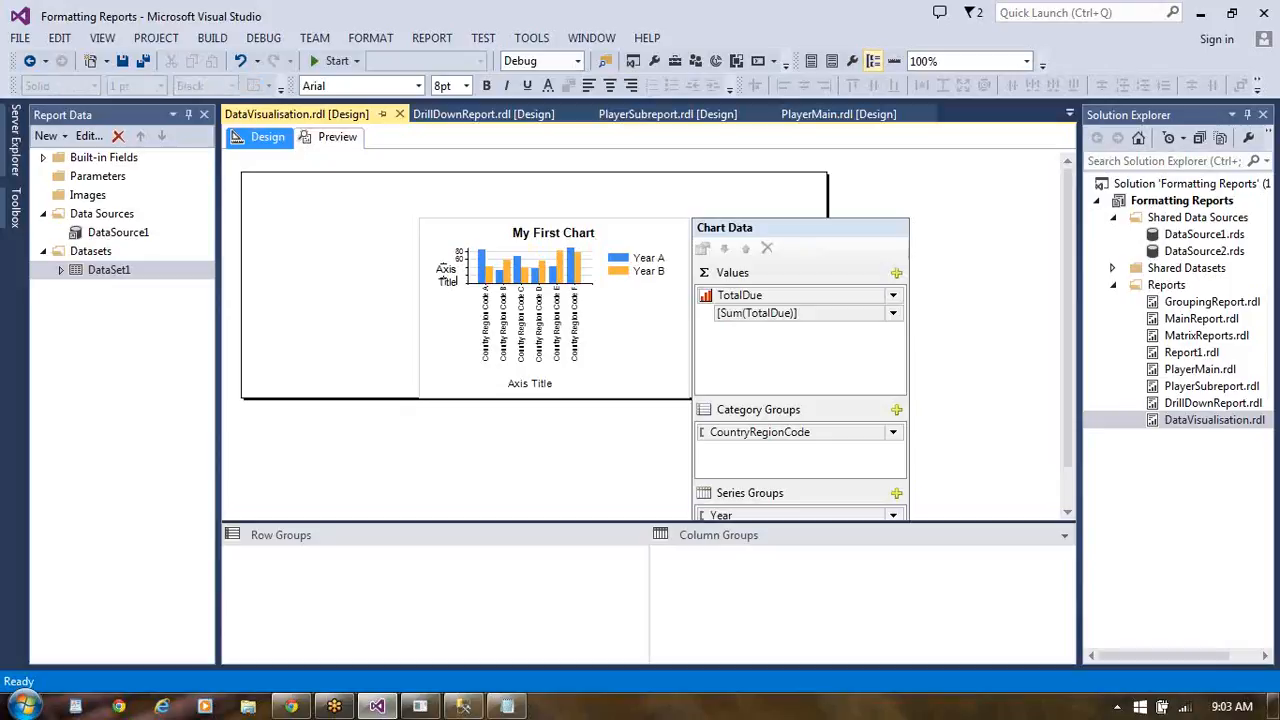
left_click(443, 272)
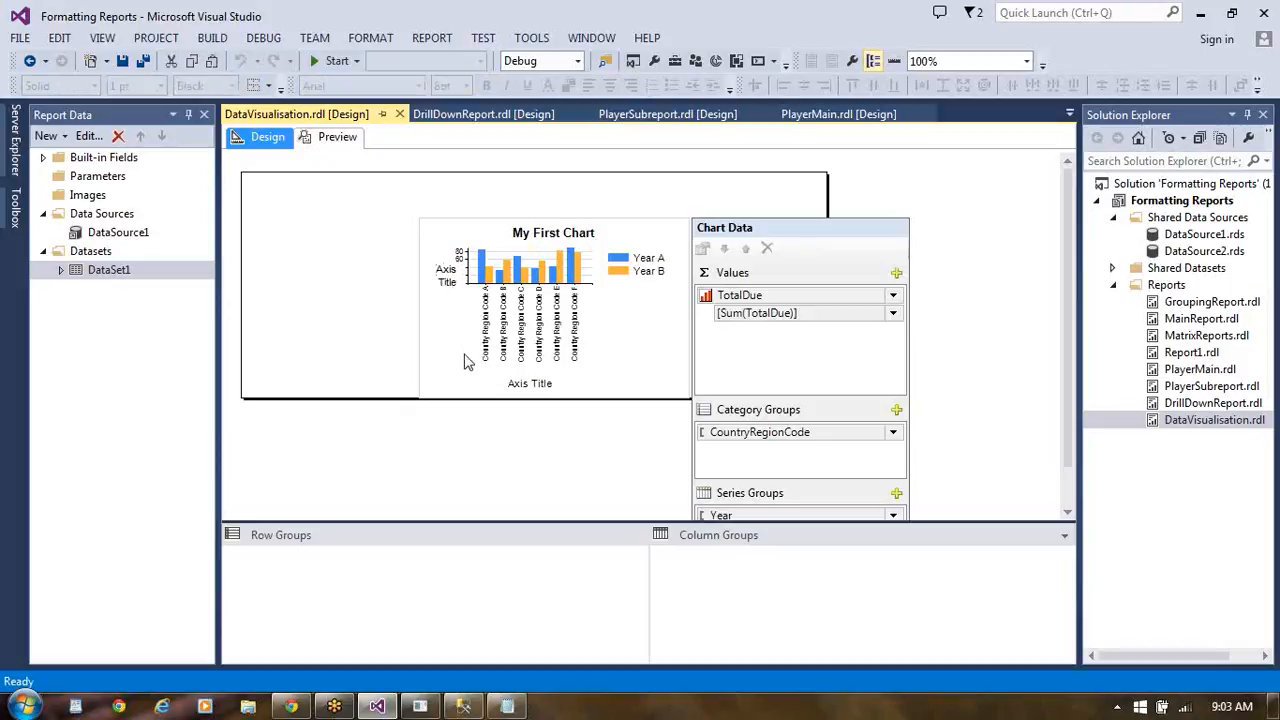
key("shift+Right")
key("shift+Right")
key("shift+Right")
key("shift+Right")
key("shift+Right")
key("shift+Right")
key("shift+Right")
key("shift+Right")
key("shift+Right")
key("shift+Right")
type("Total Due")
- Change the chart's horizontal axis title to "Country RegionCode" and preview the report
left_click(521, 388)
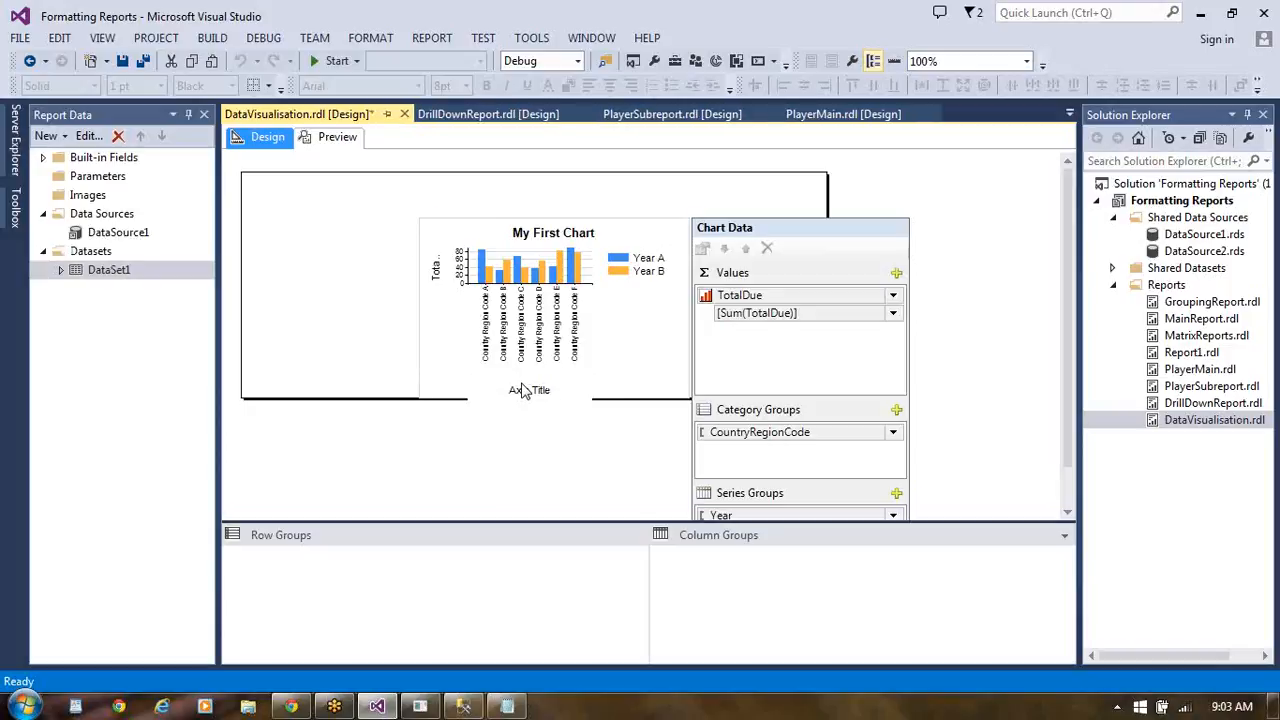
key("BackSpace")
key("BackSpace")
key("BackSpace")
key("BackSpace")
key("BackSpace")
key("BackSpace")
key("BackSpace")
key("BackSpace")
key("BackSpace")
key("BackSpace")
type("Country RegionCode")
left_click(331, 142)
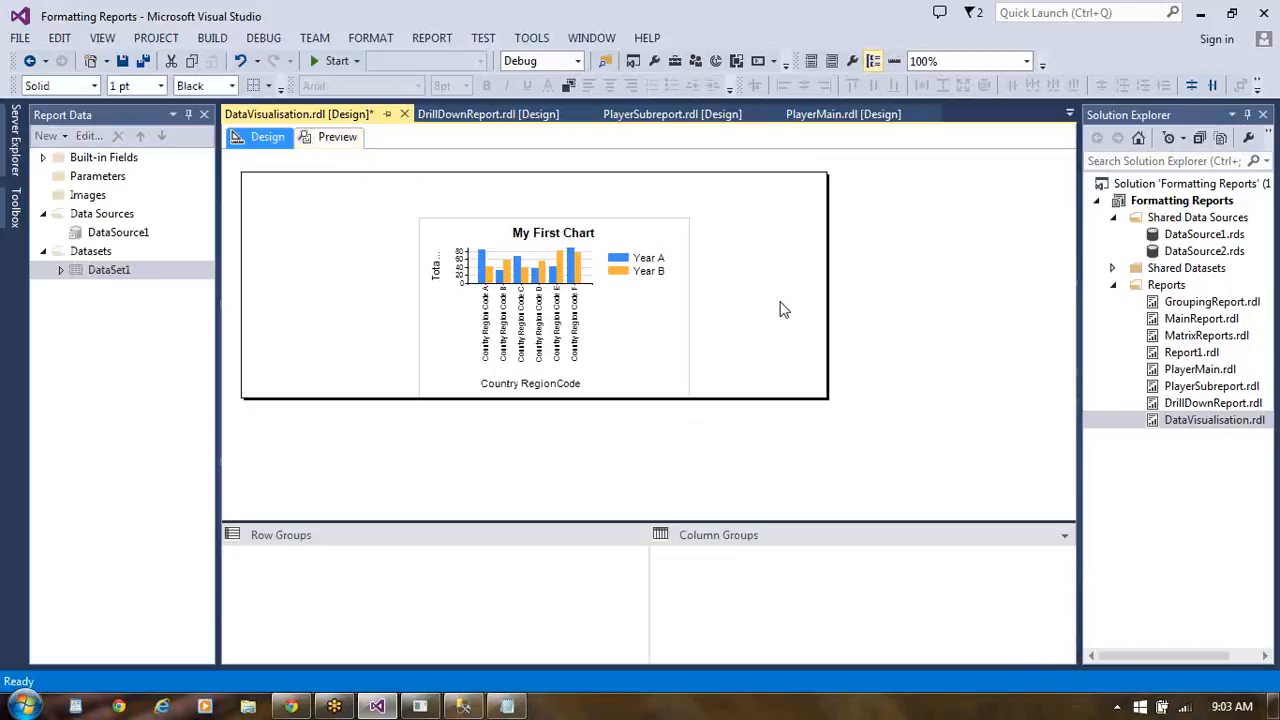
left_click(338, 139)
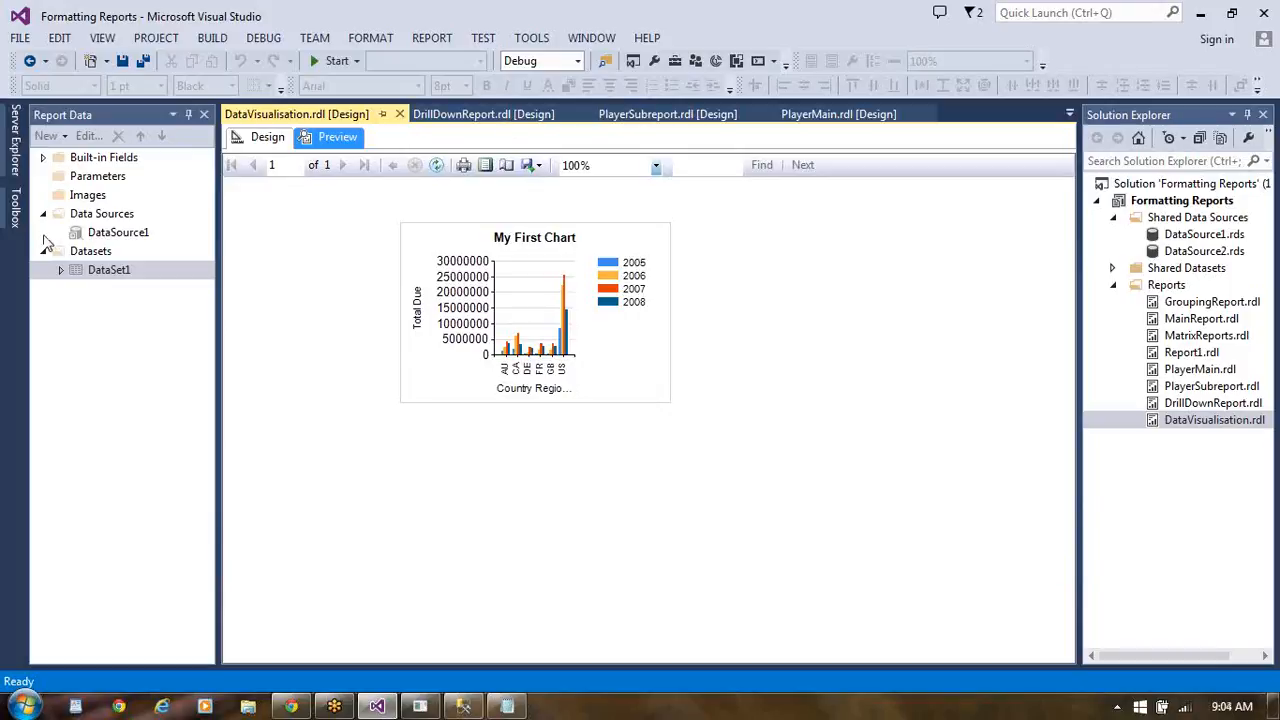
- Open the collection of report items that can be inserted into the report
left_click(15, 215)
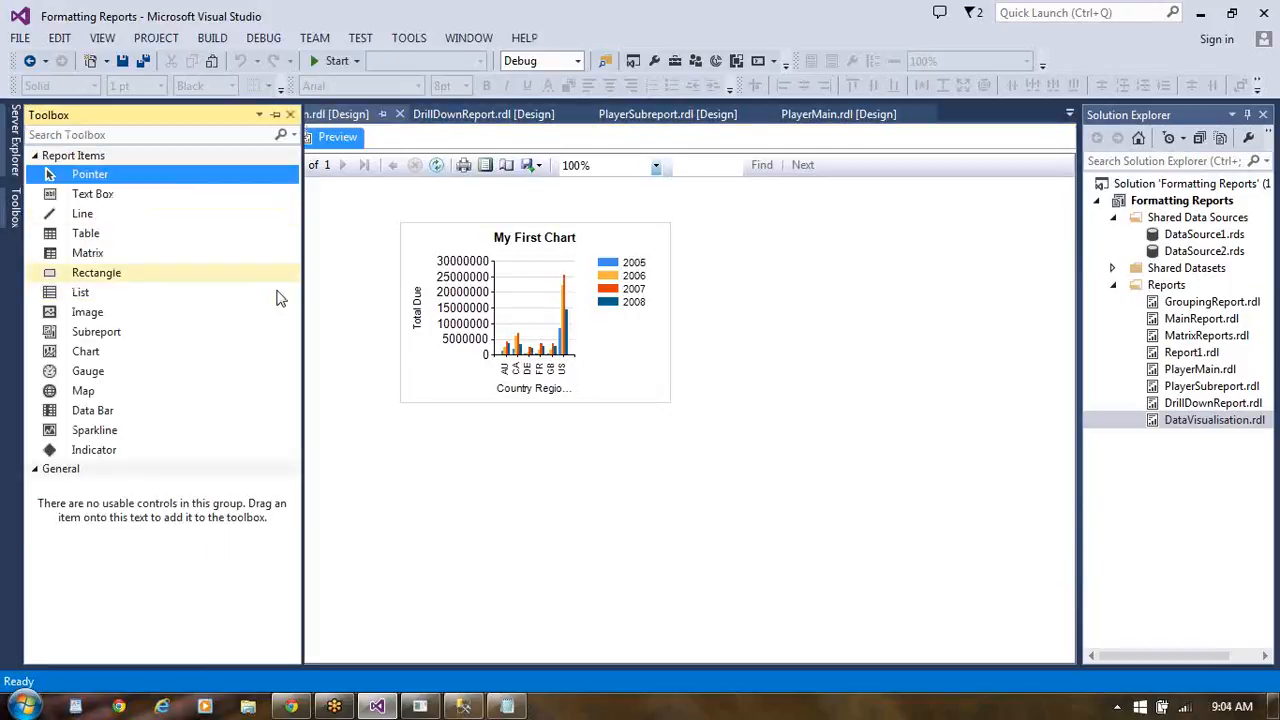